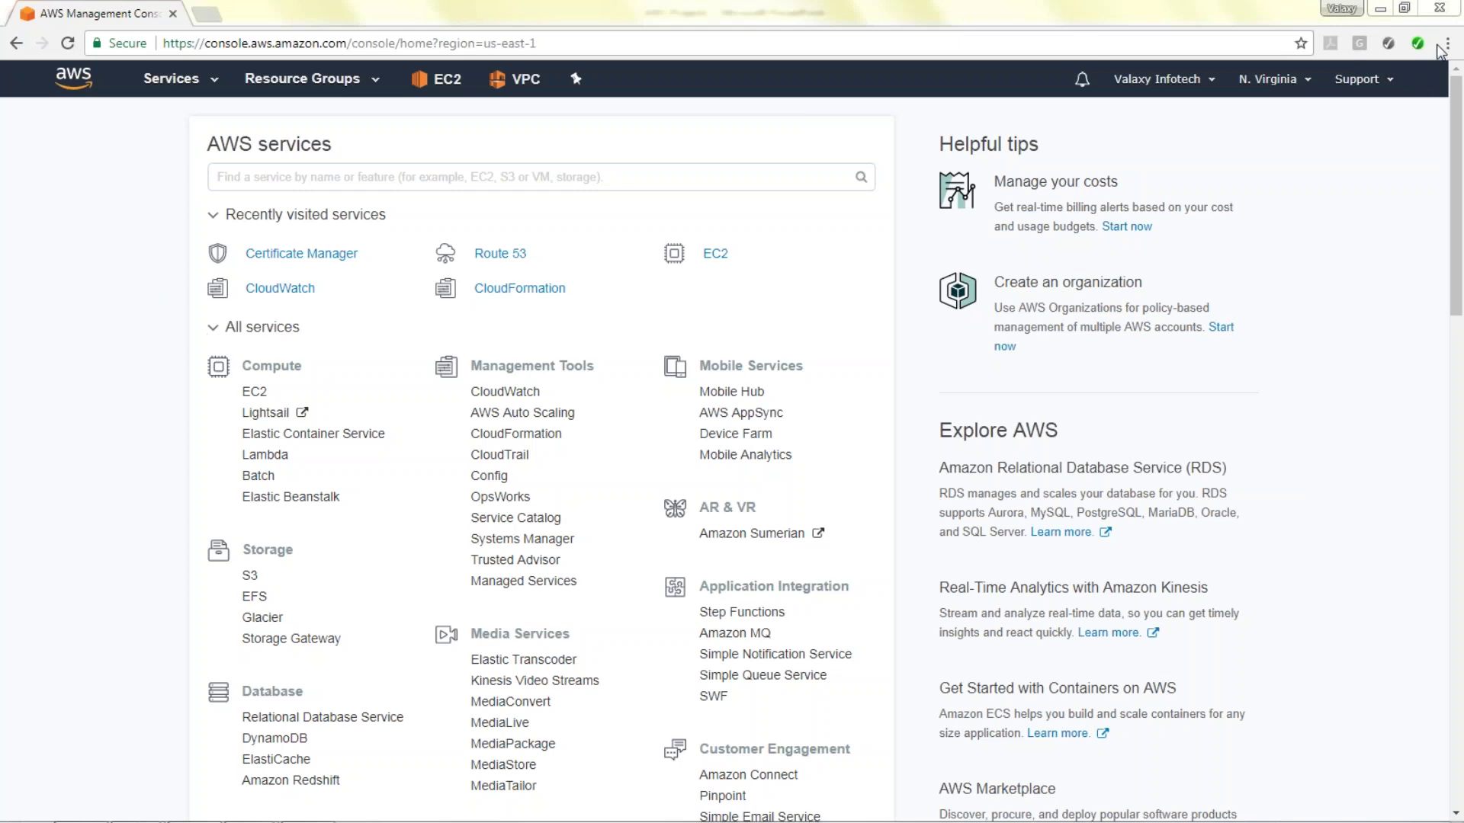
Open the VPC dashboard from the Networking & Content Delivery section of the services list.
left_click(1440, 52)
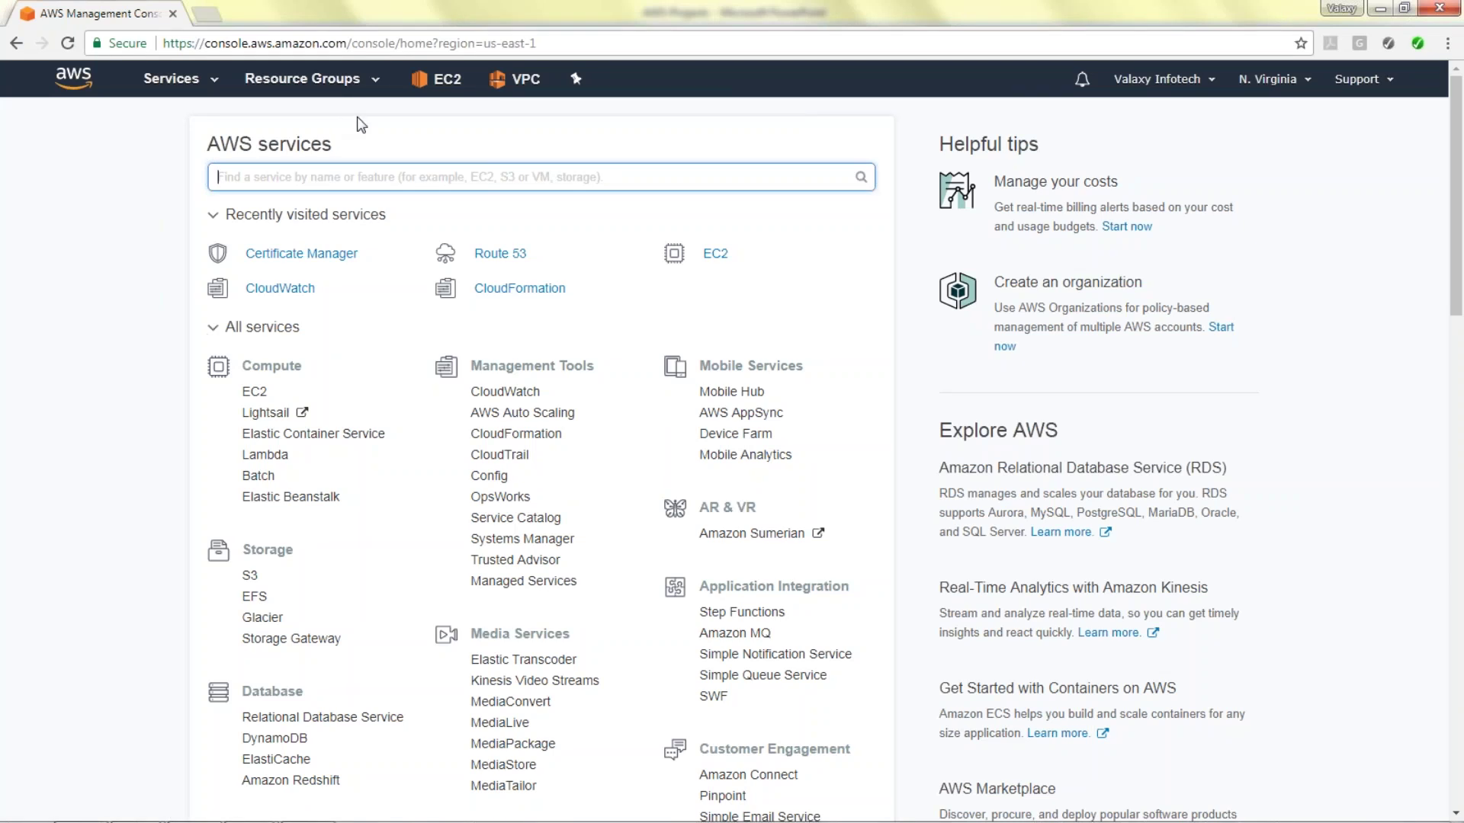
scroll(404, 529, "down", 3)
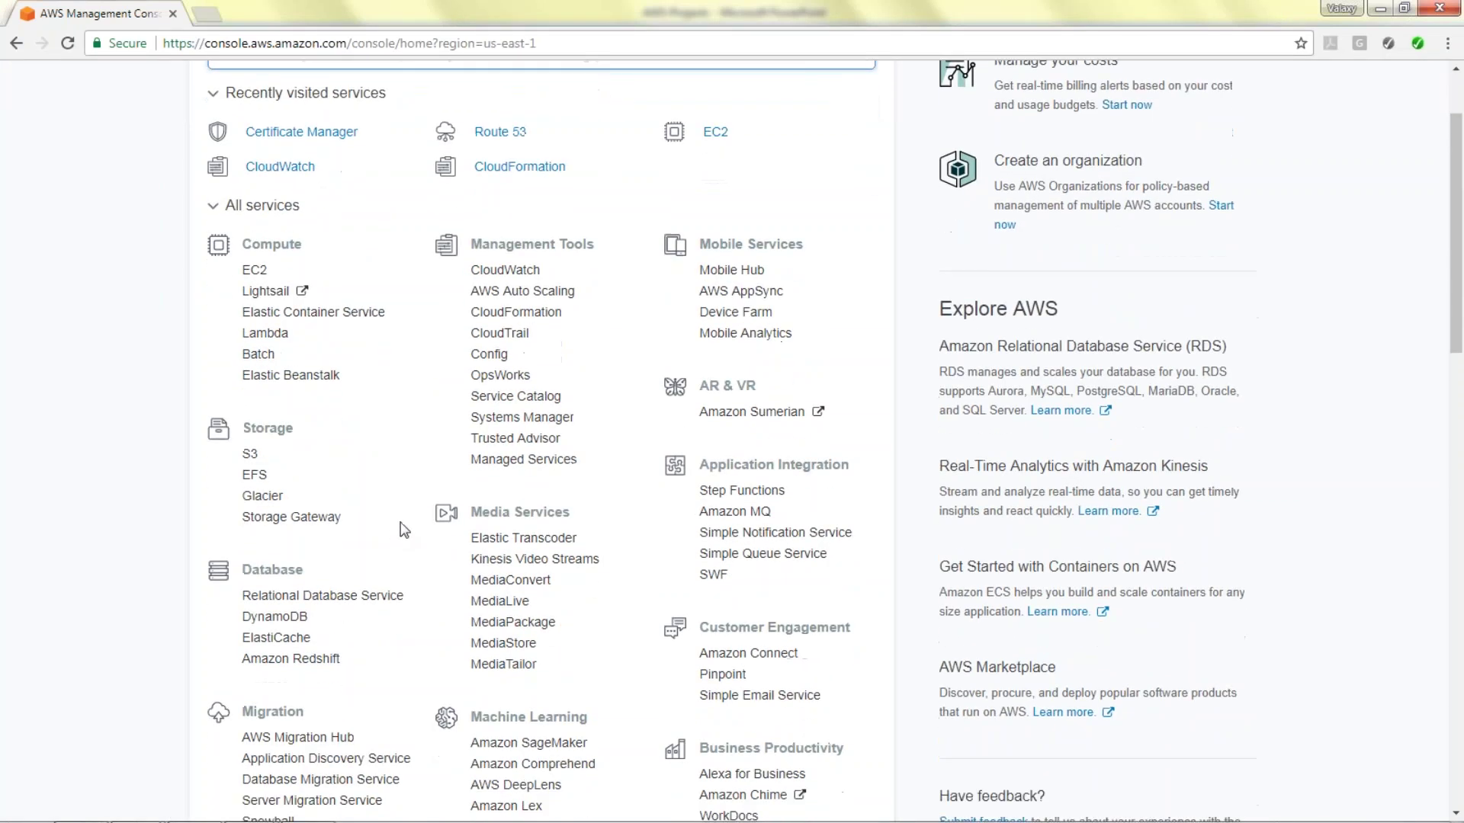
scroll(411, 526, "down", 4)
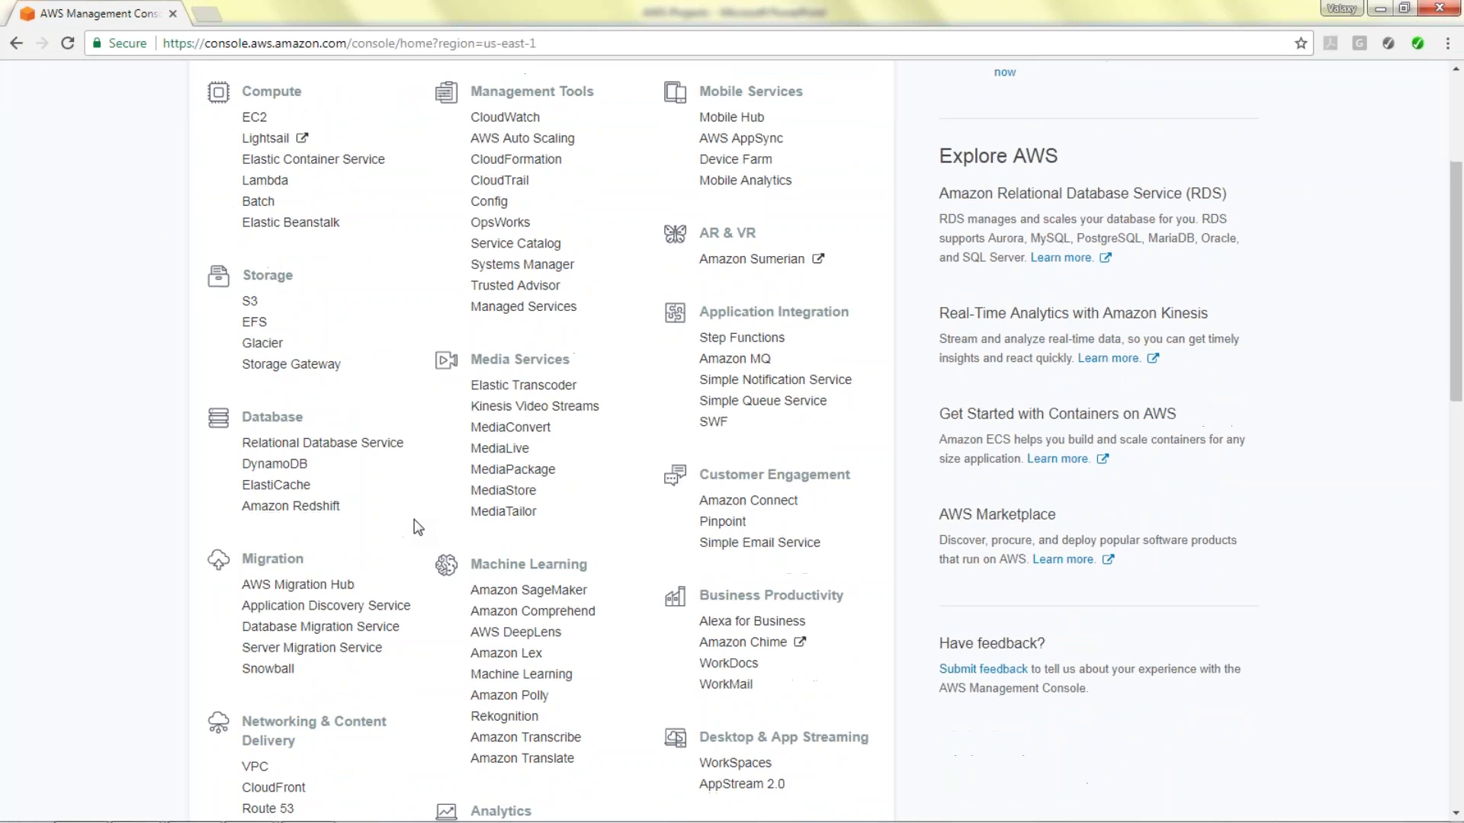
left_click(254, 584)
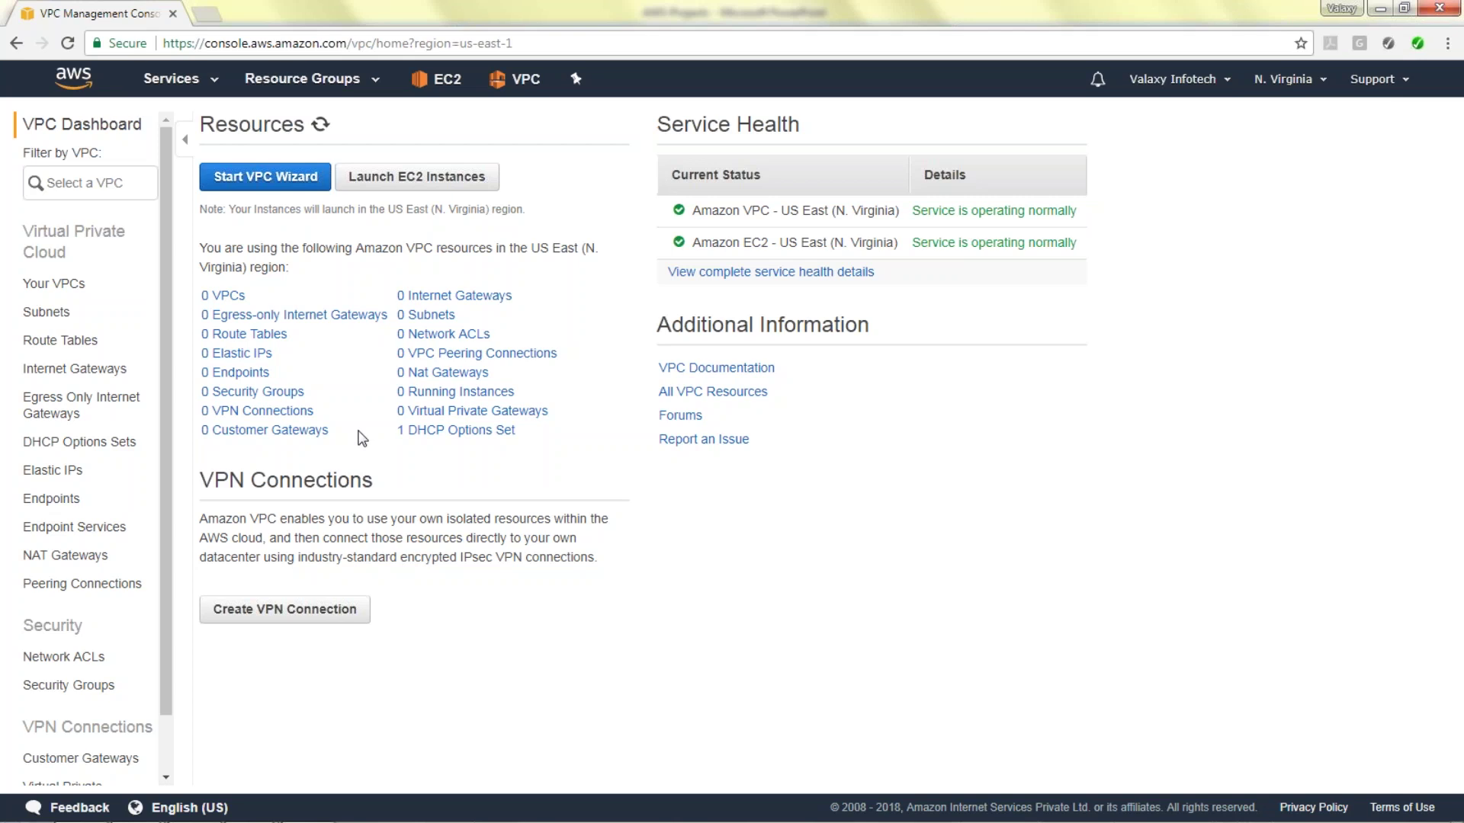
Create a VPC with name tag 'Yankil-VPC' and IPv4 CIDR block 10.10.0.0/16.
left_click(47, 285)
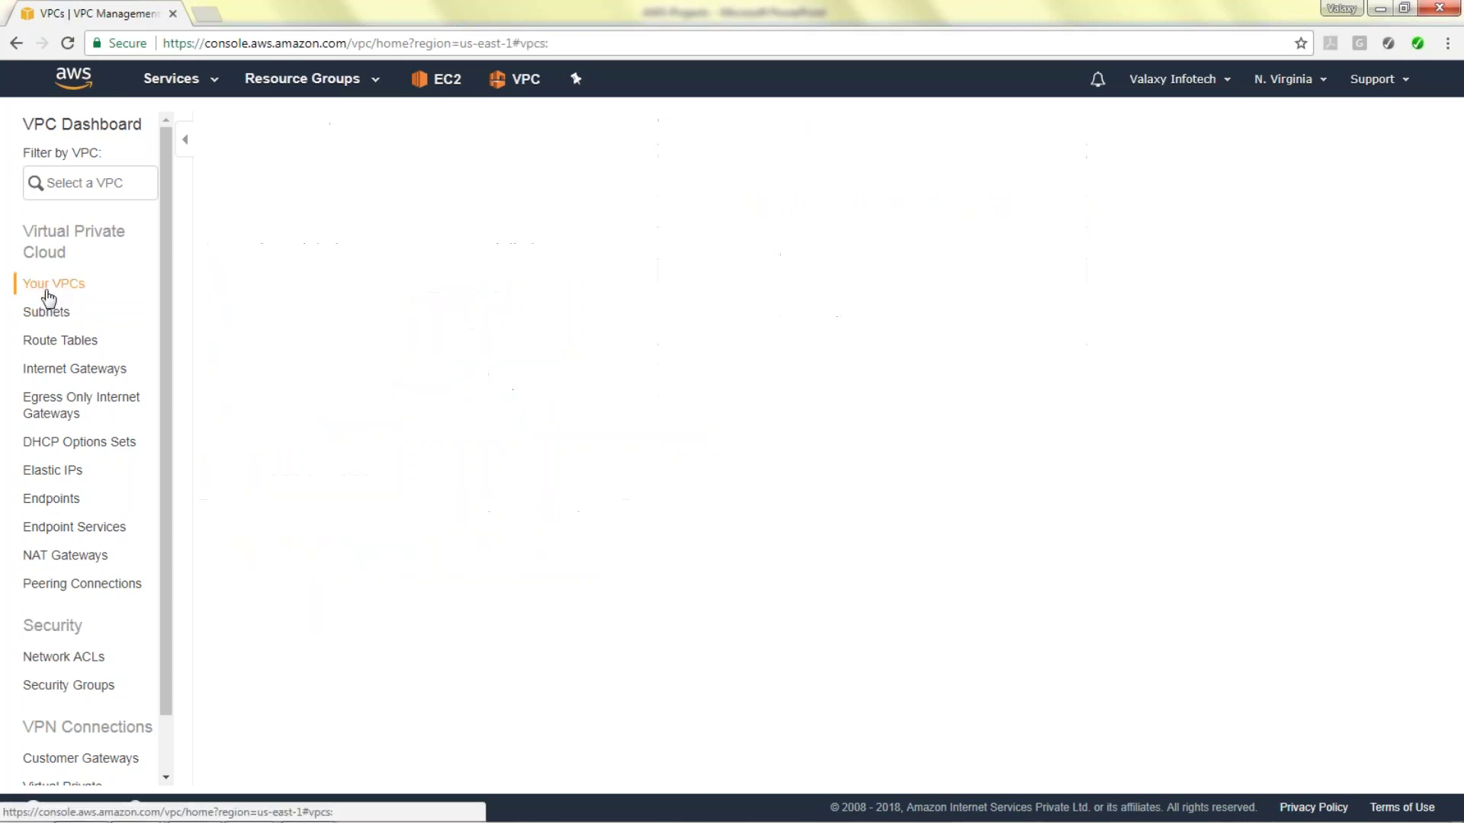
left_click(283, 128)
left_click(796, 379)
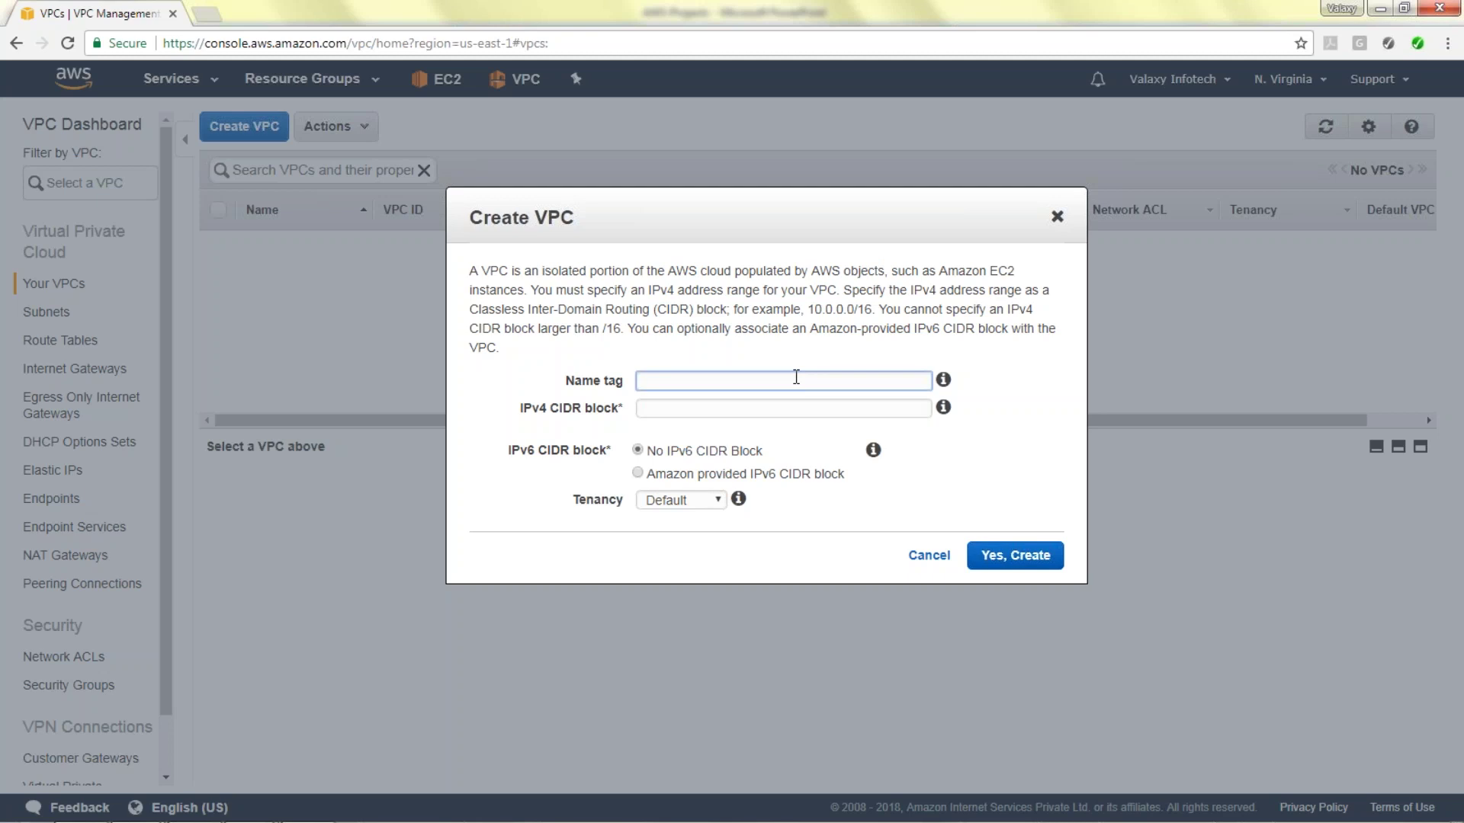
type("Yankil-VPC")
key("Tab")
type("10")
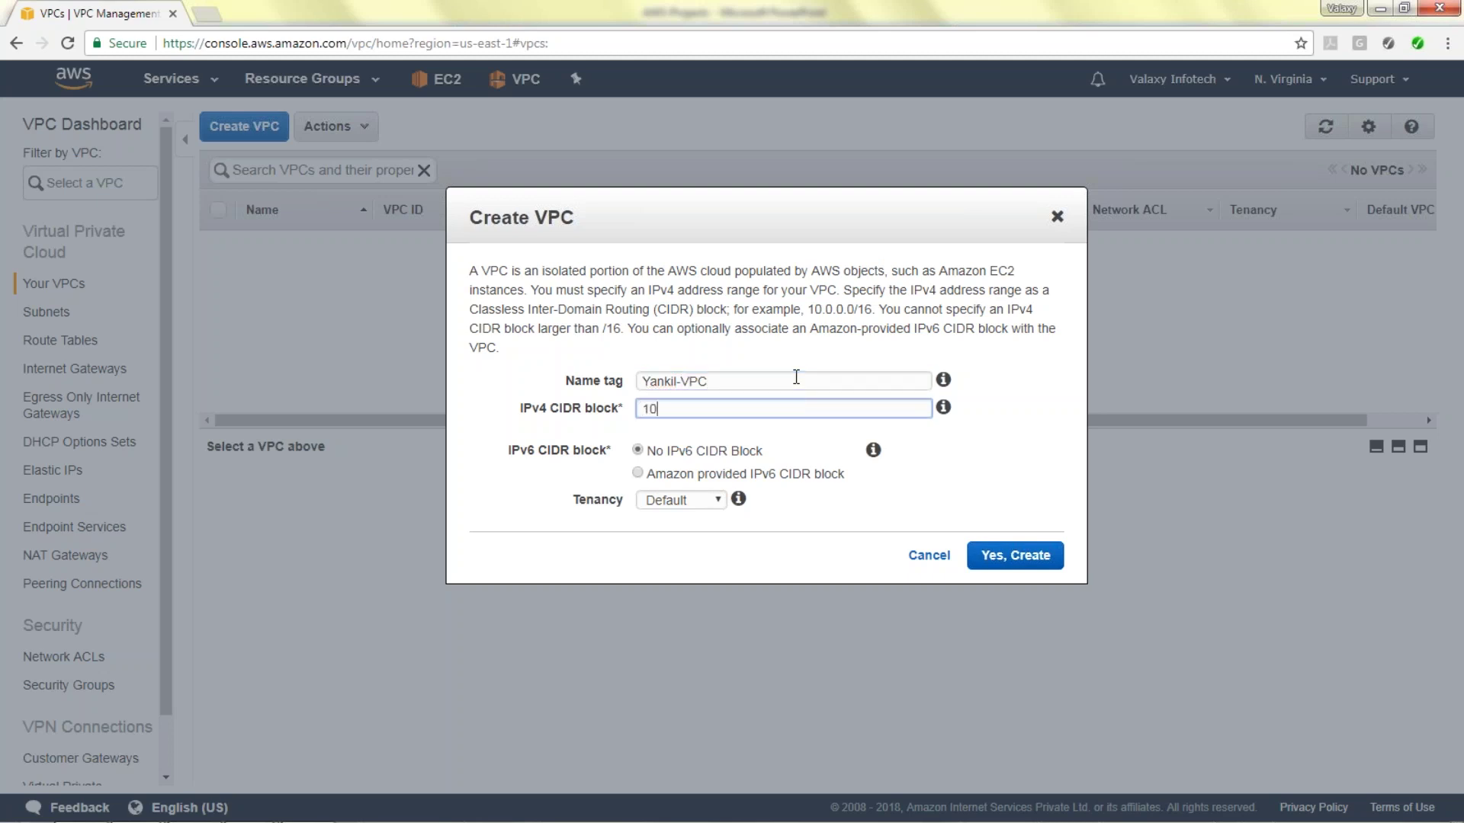
type(".10.0.0/16")
left_click(1013, 556)
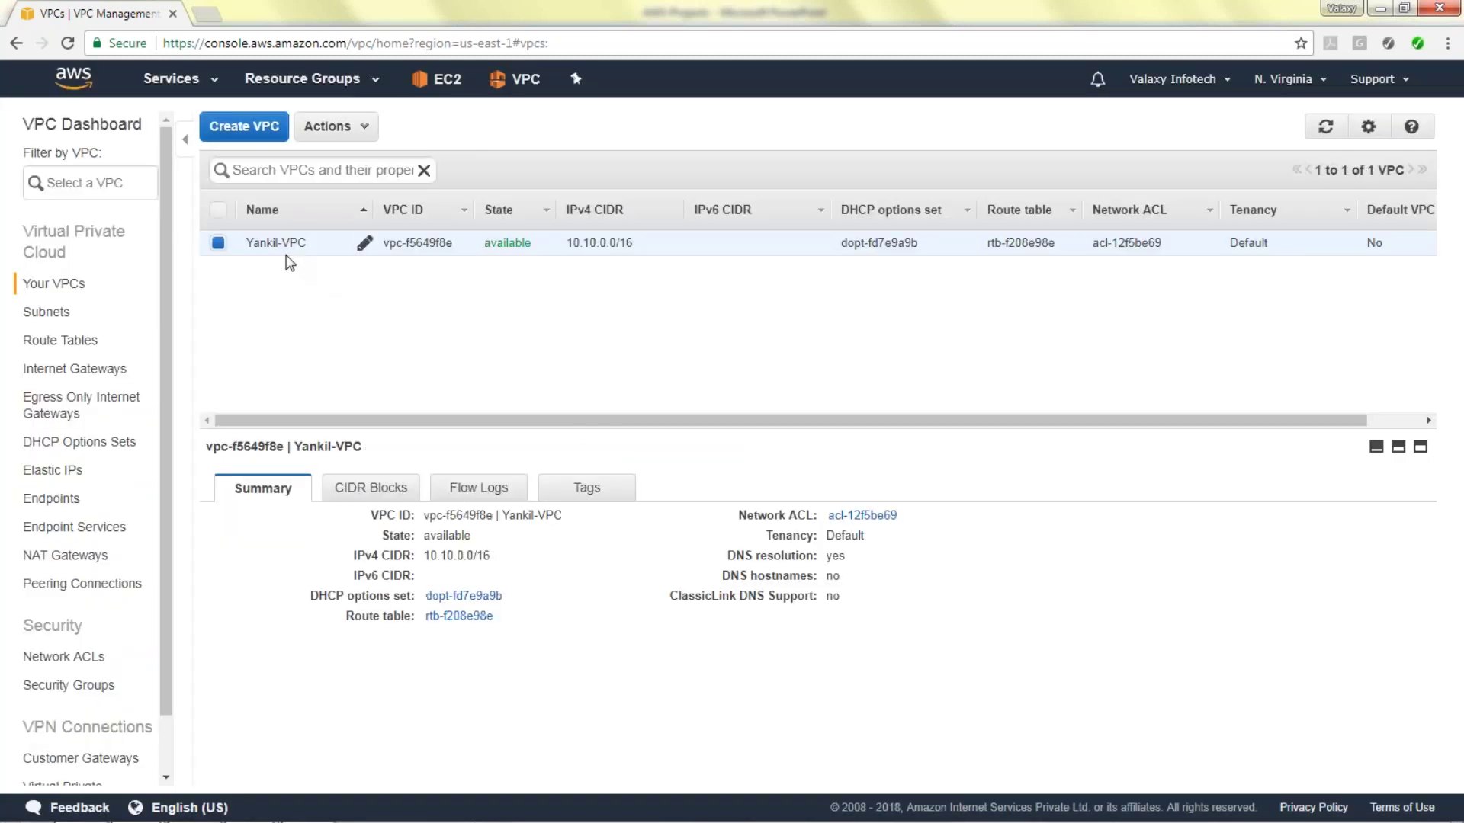
Create subnet 'Yankil-Public-Subnet-1' in us-east-1a with CIDR 10.10.1.0/24.
left_click(67, 314)
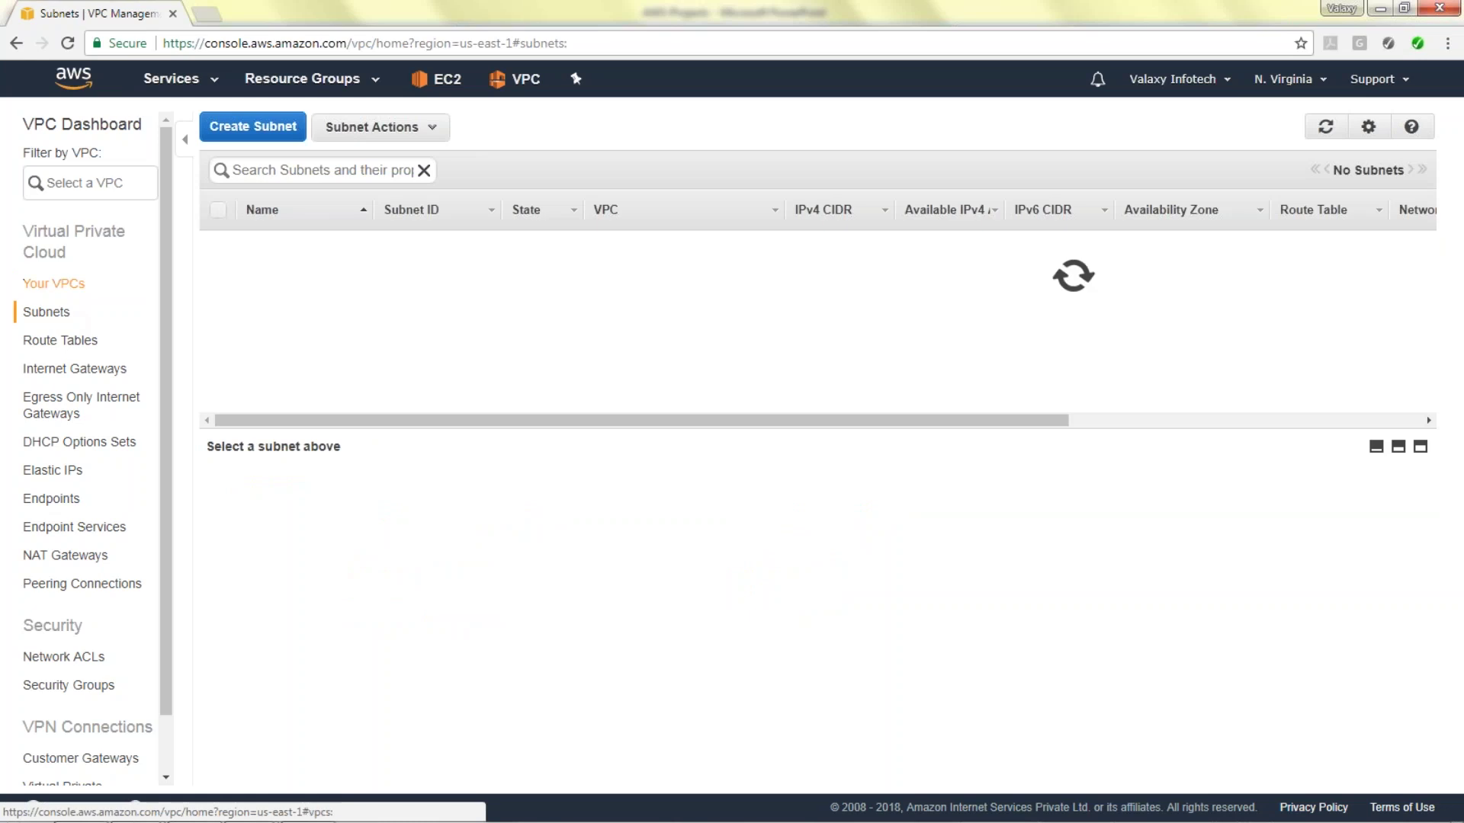
left_click(252, 127)
left_click(760, 325)
type("Yankil-Public-Subnet")
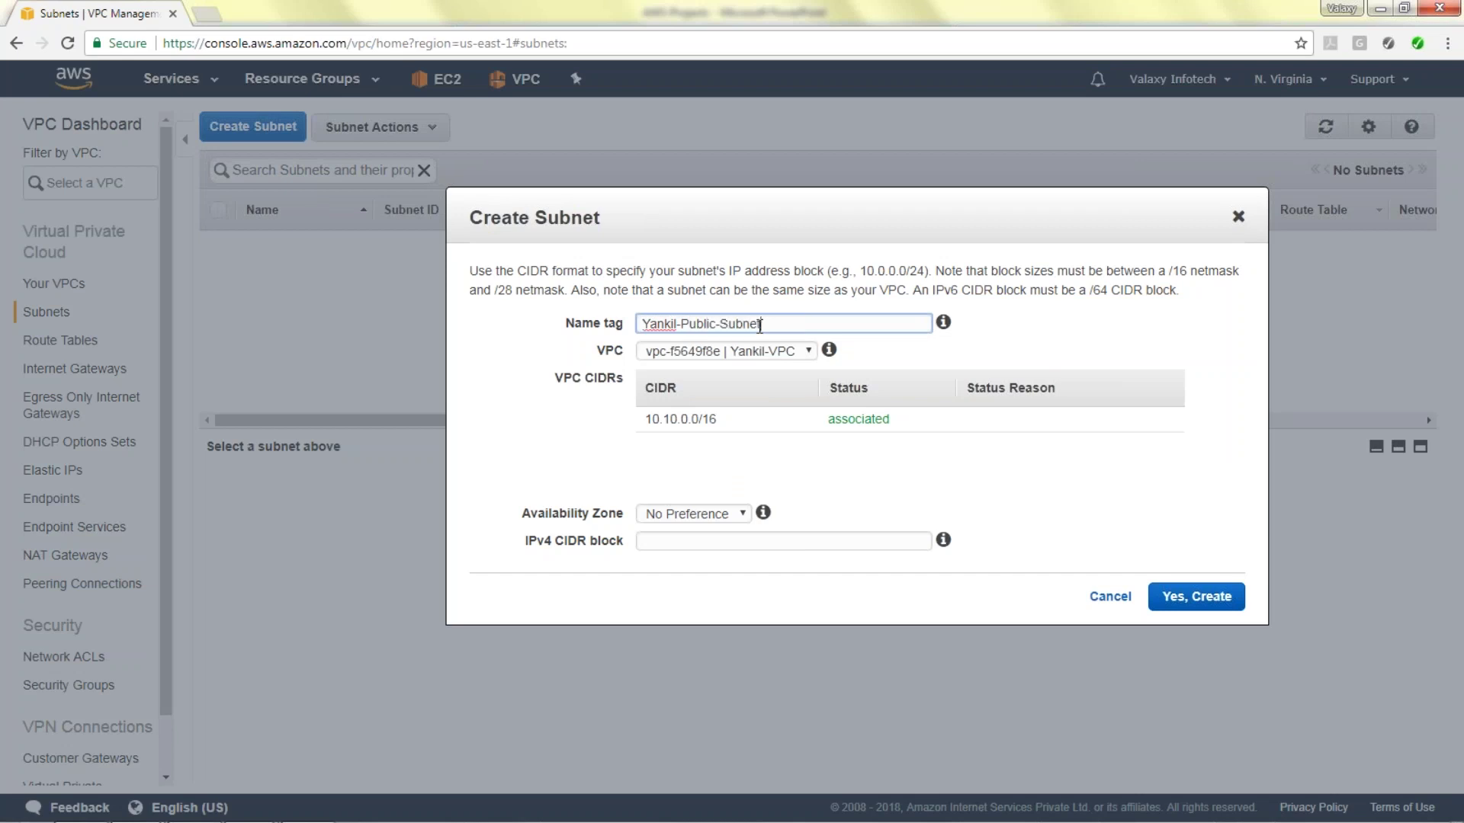
type("-1")
left_click(709, 513)
left_click(789, 325)
type("a")
key("Tab")
left_click(713, 541)
type("10.10")
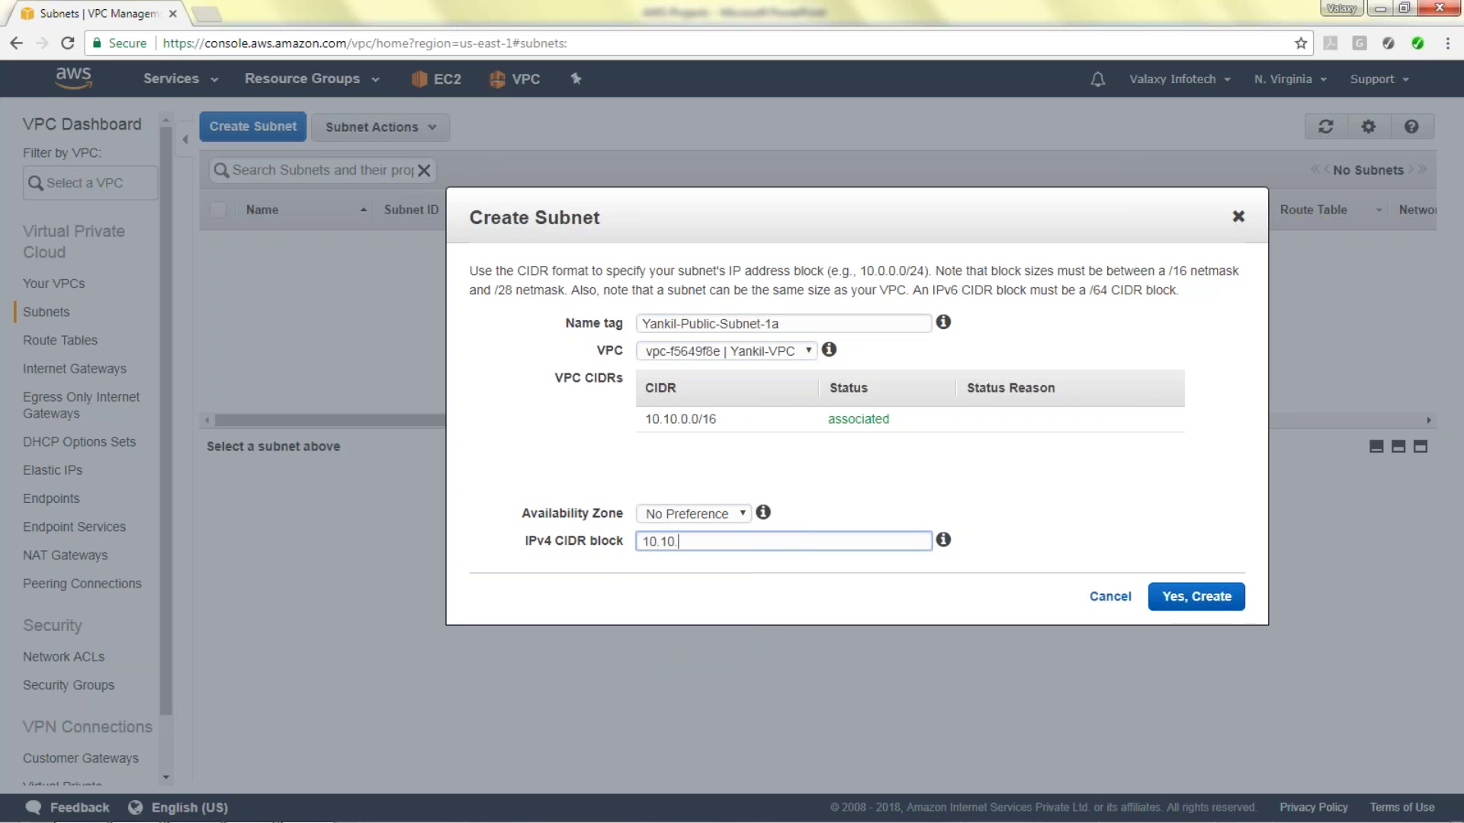
type(".1.0/24")
left_click(1195, 598)
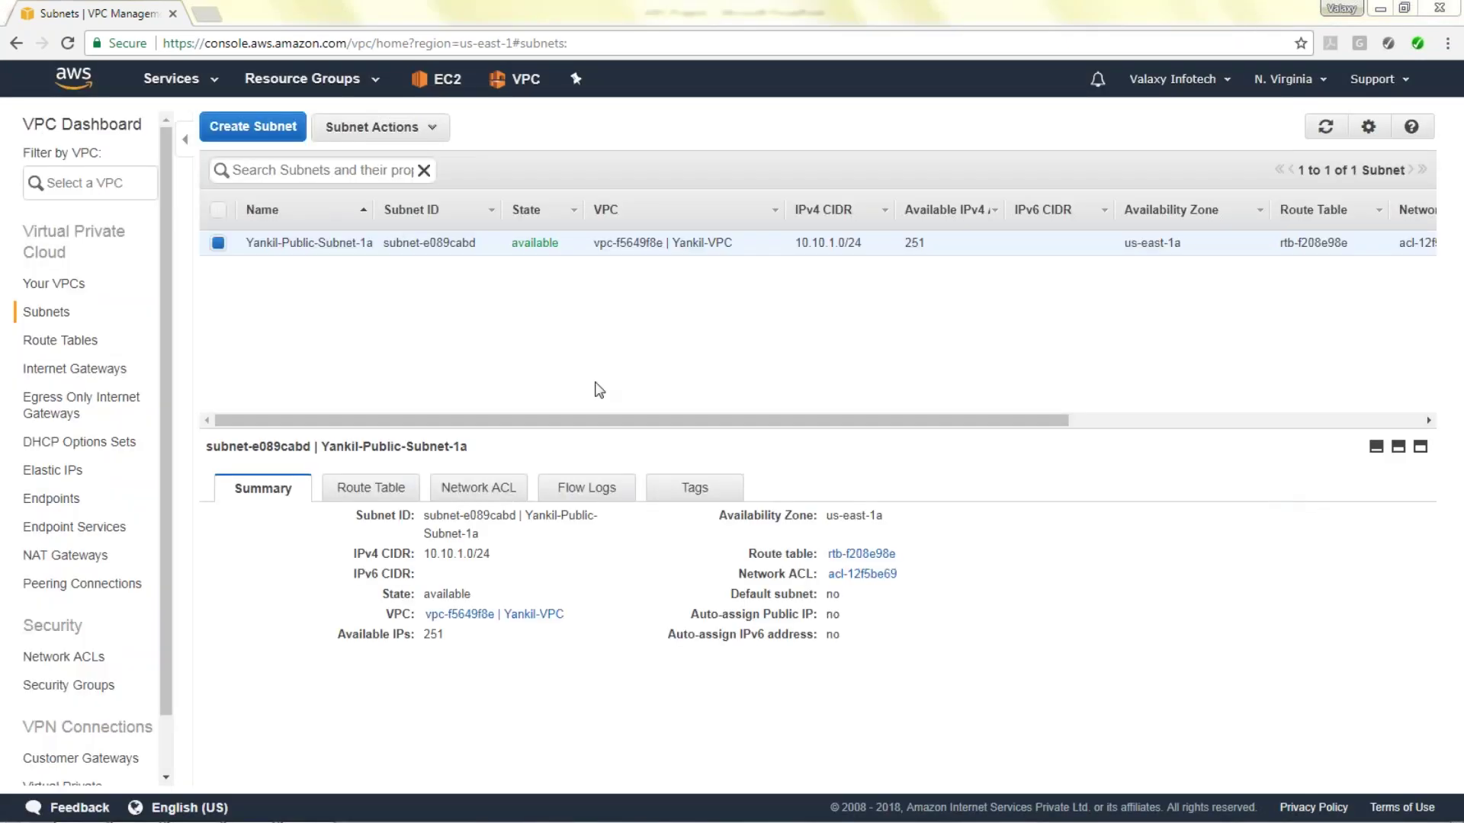
Create subnet 'Yankil-Pbulic-Subnet-1B' in us-east-1b with CIDR 10.10.2.0/24.
left_click(244, 128)
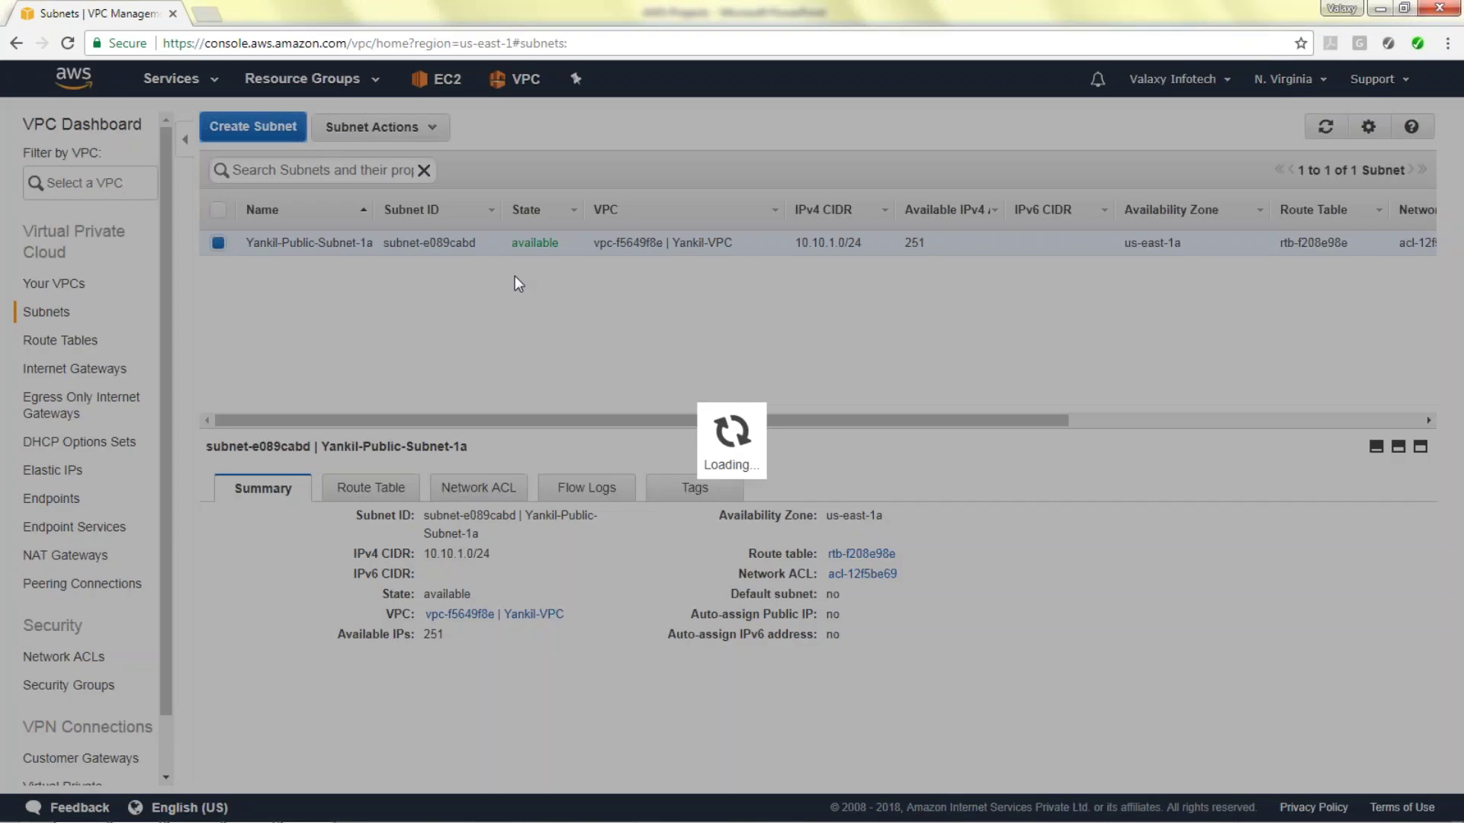
type("Y")
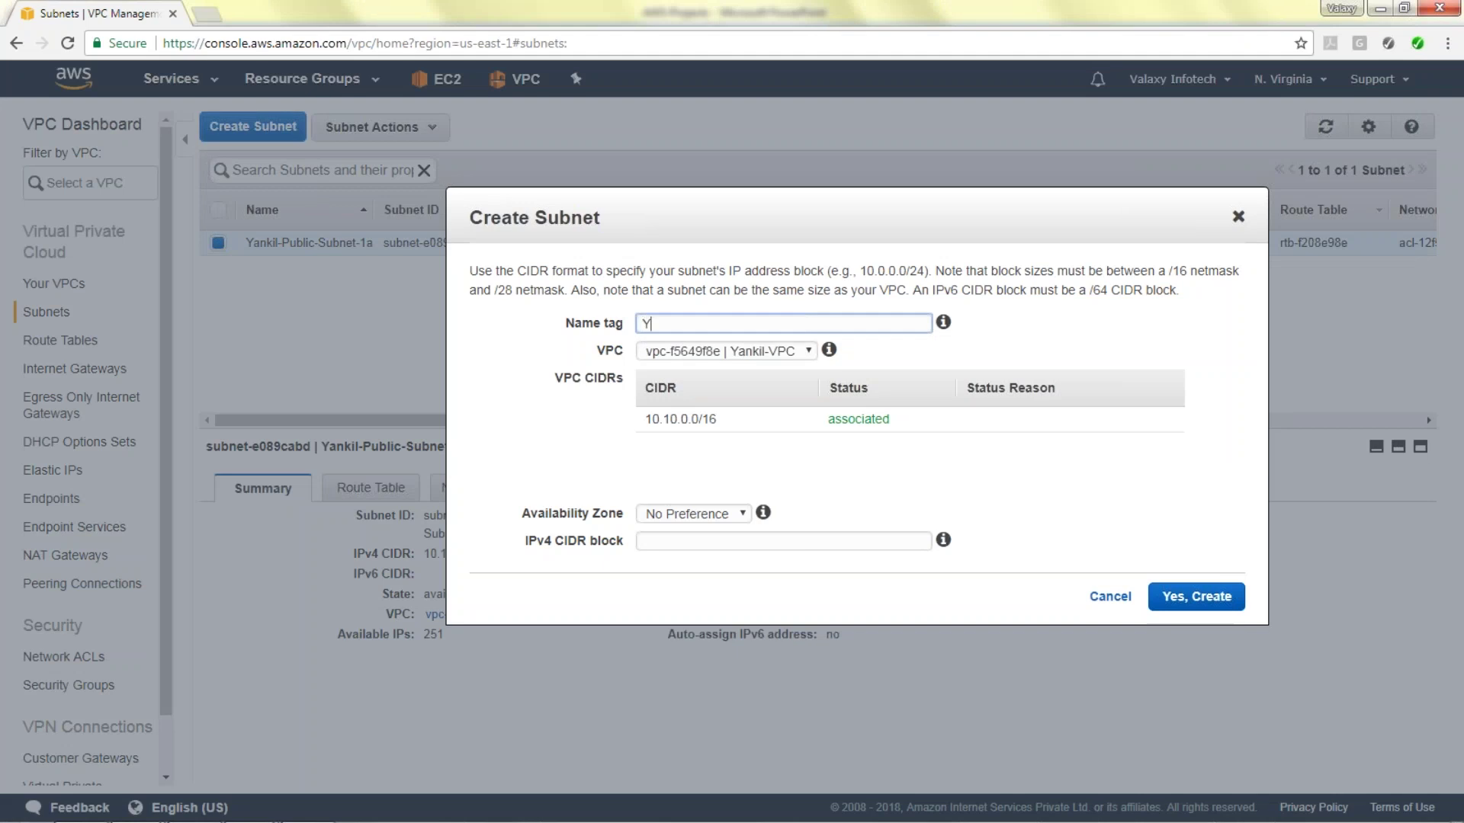
type("ankil-Pbulic-Subnet-1B")
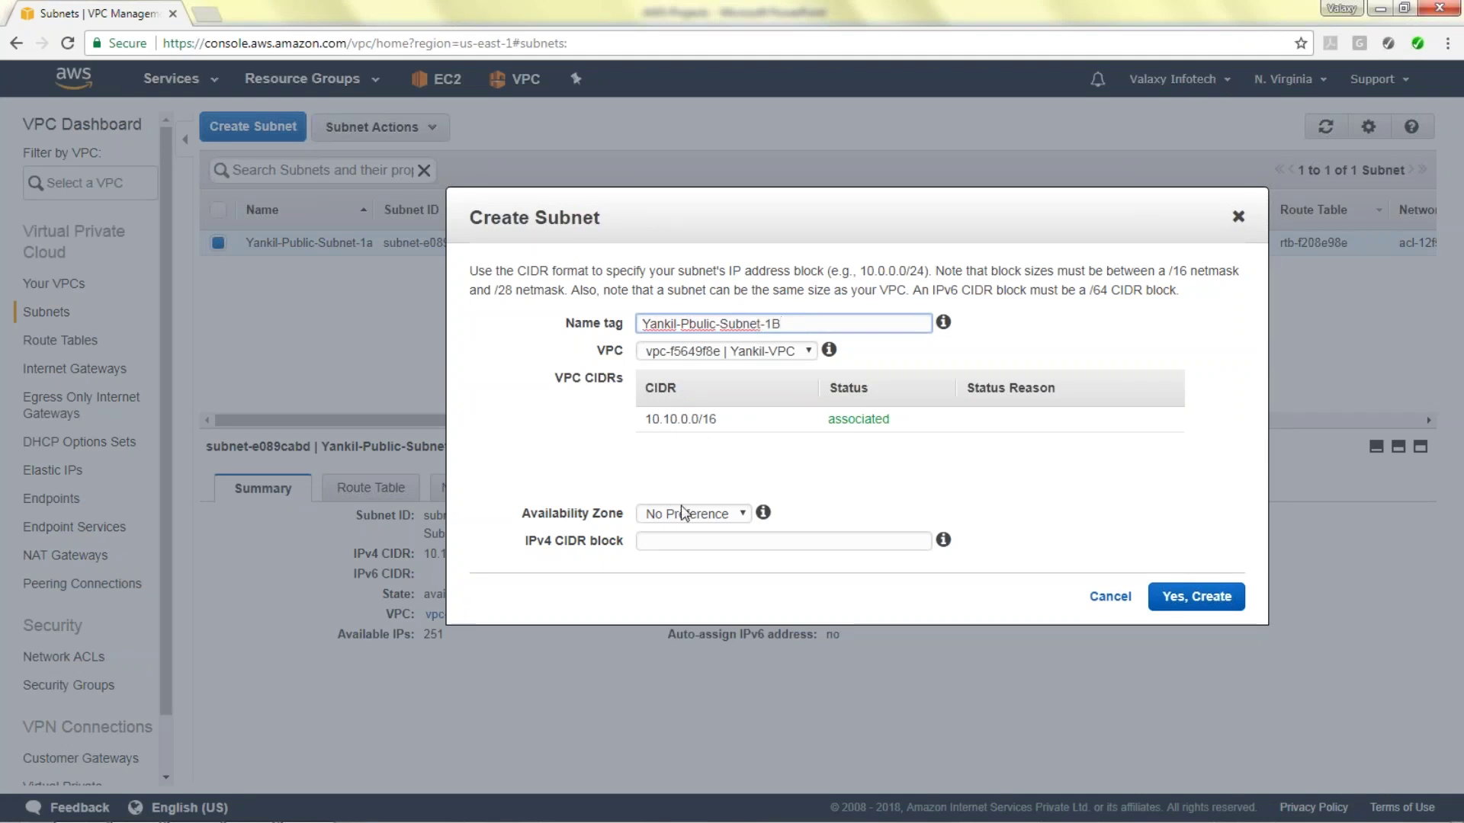
left_click(682, 513)
left_click(676, 565)
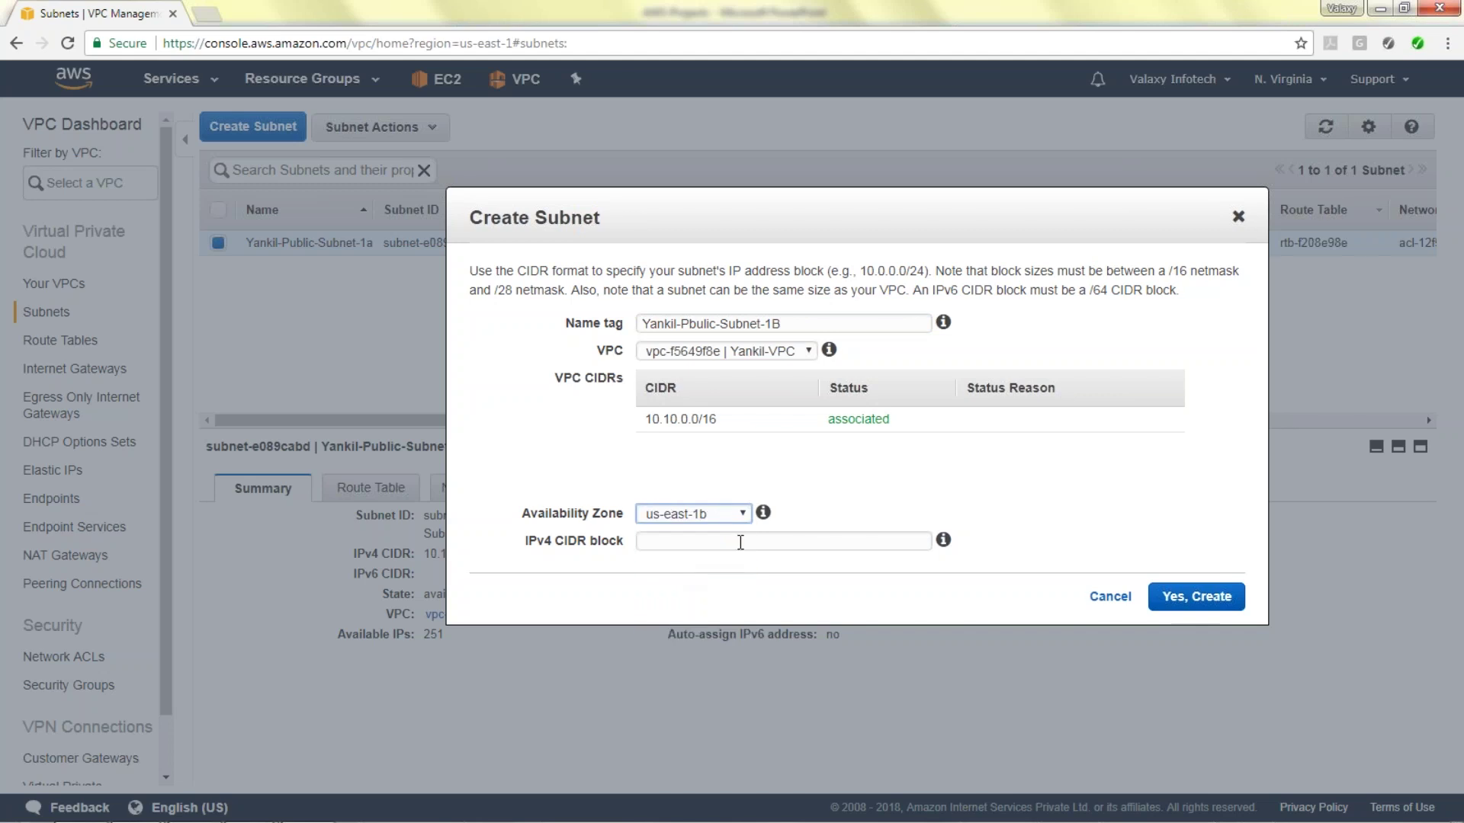
left_click(770, 547)
type("10.10")
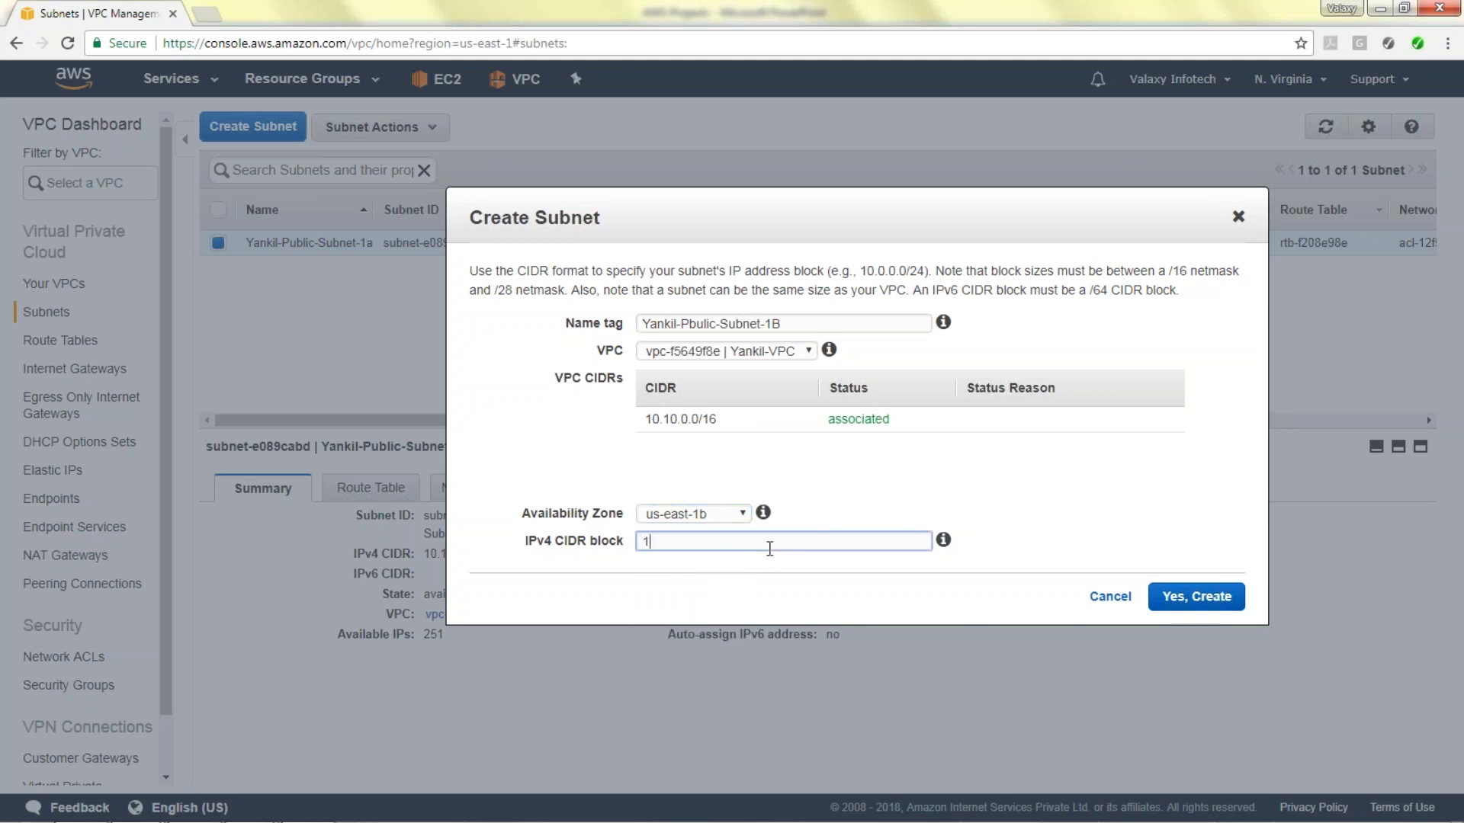
type(".2.0/24")
left_click(1189, 596)
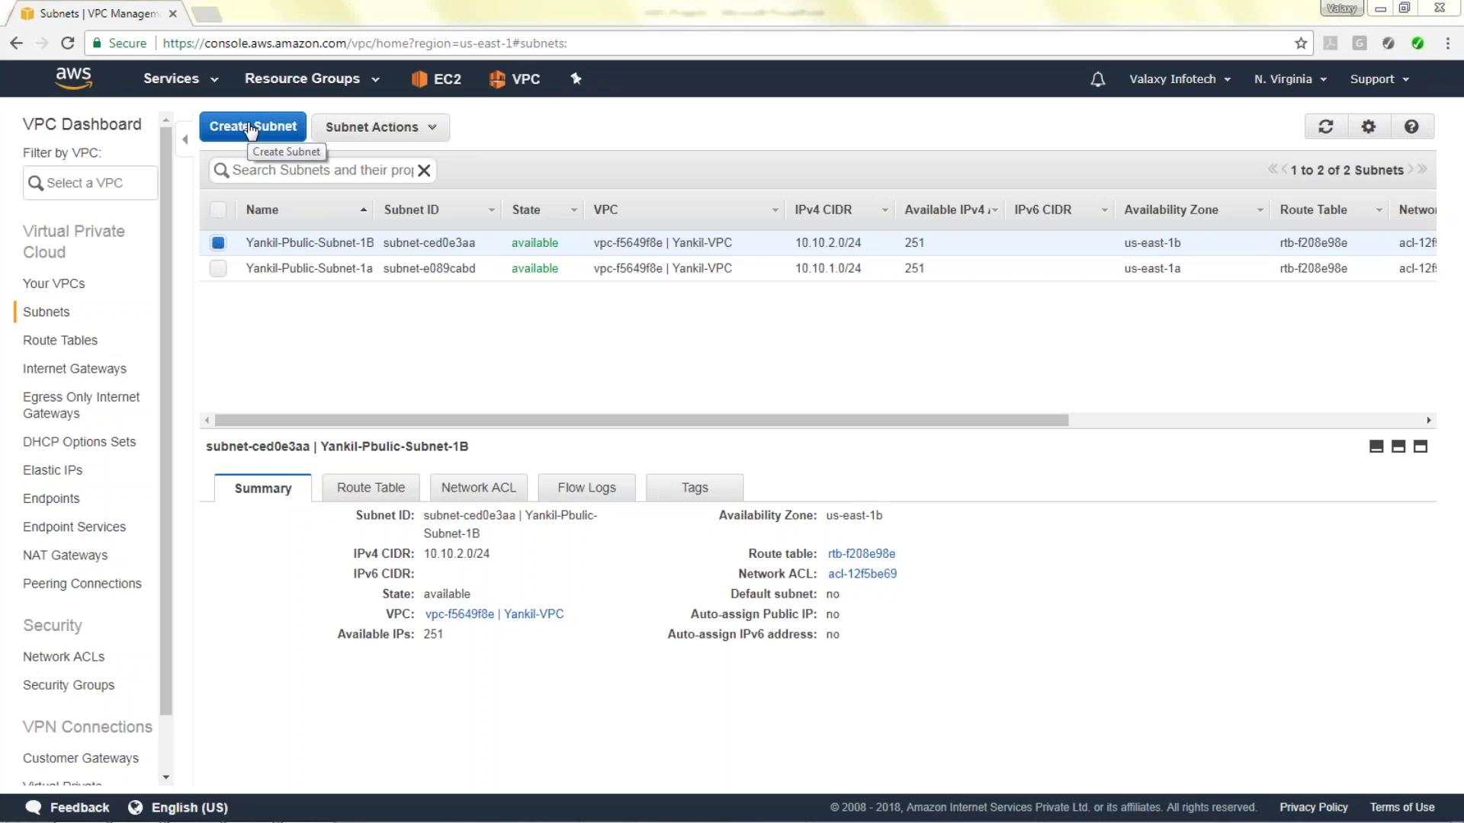
Create private subnet 'Yankil-Private-subnet-1C' in us-east-1c with CIDR 10.10.3.0/24.
left_click(249, 128)
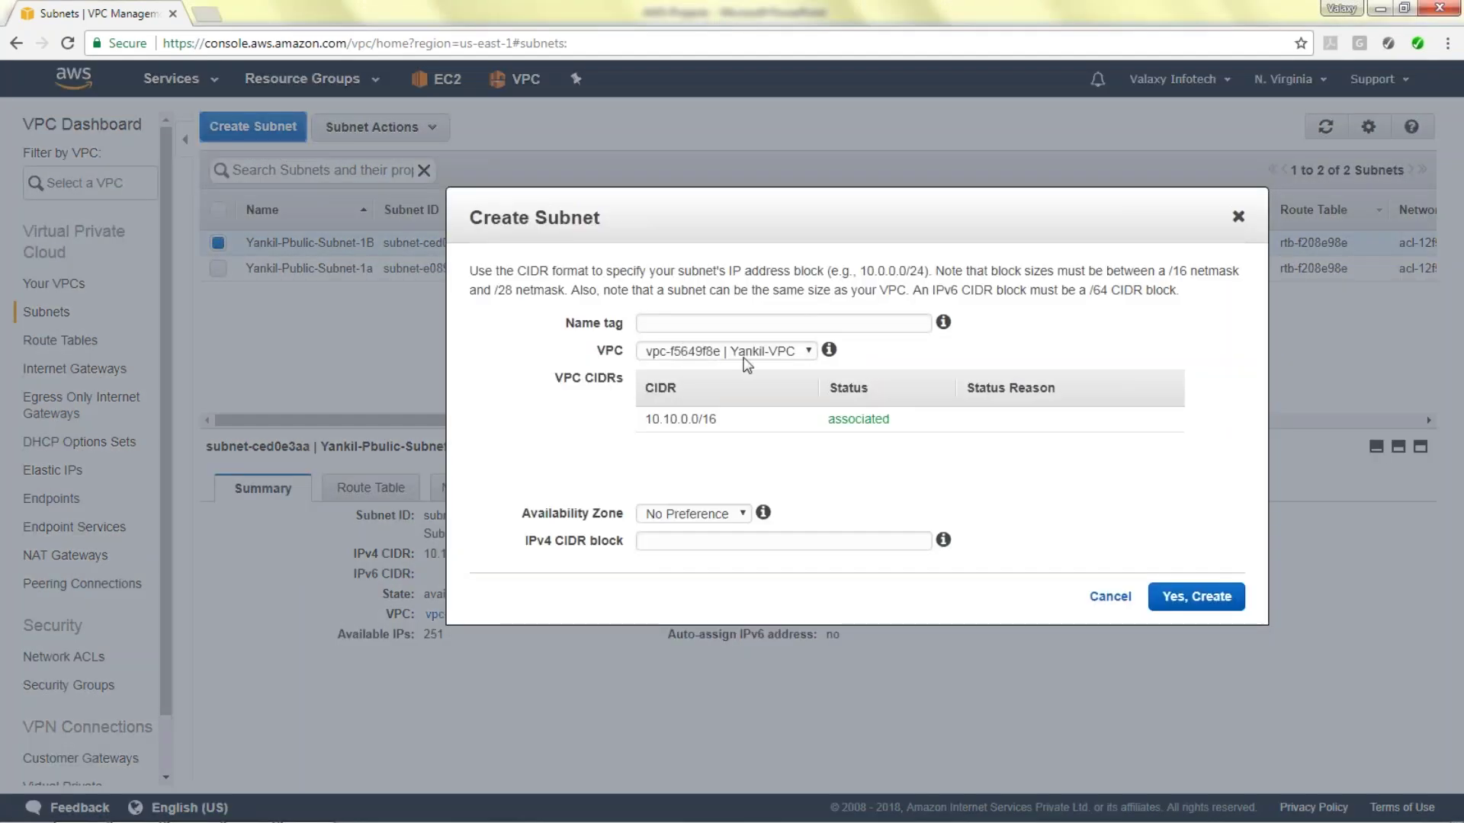
type("Yankil-Privat")
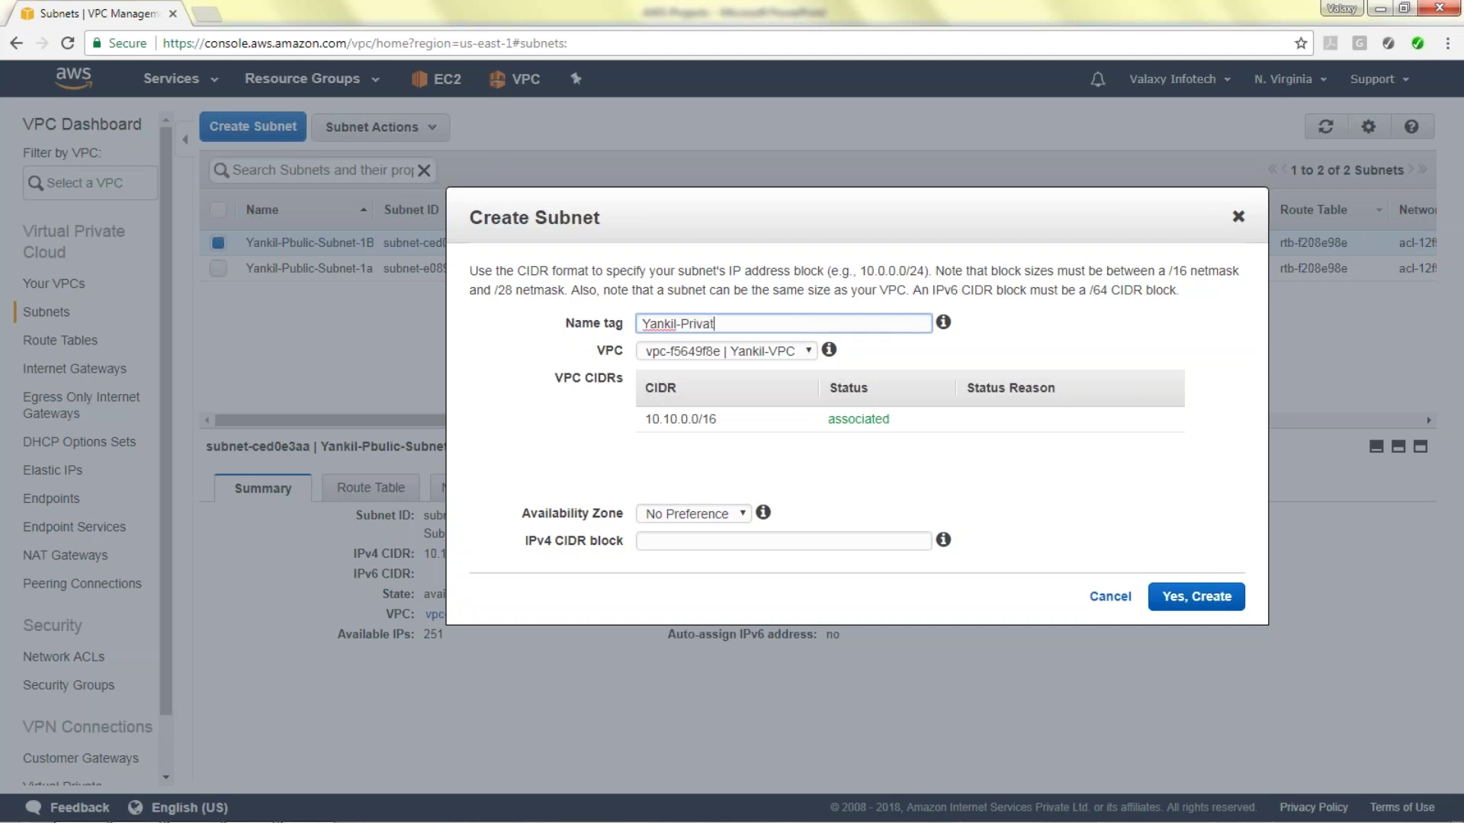
type("e-subnet-1C")
left_click(696, 514)
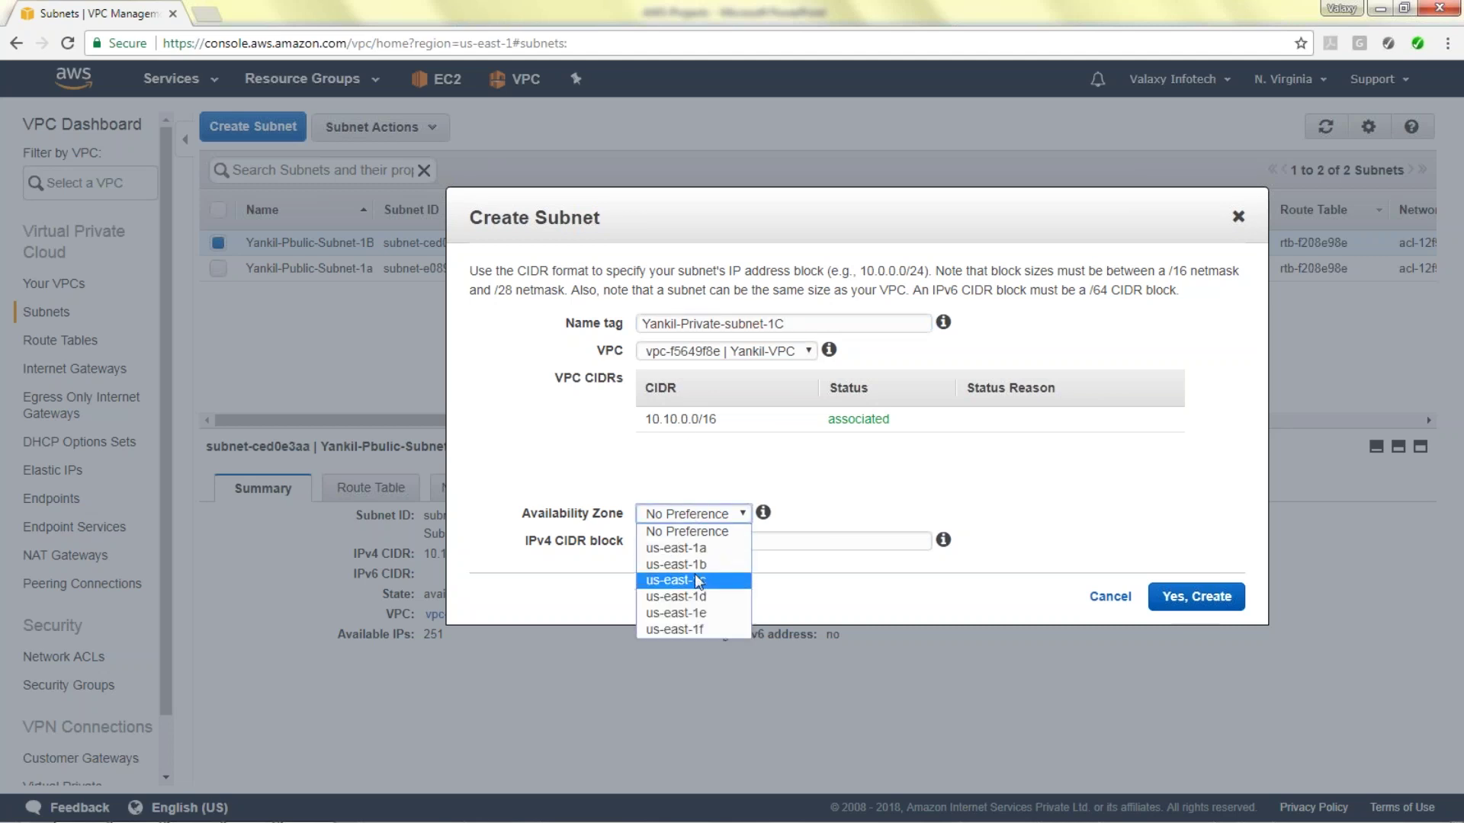
left_click(696, 581)
left_click(696, 544)
type("10.10.")
type("0")
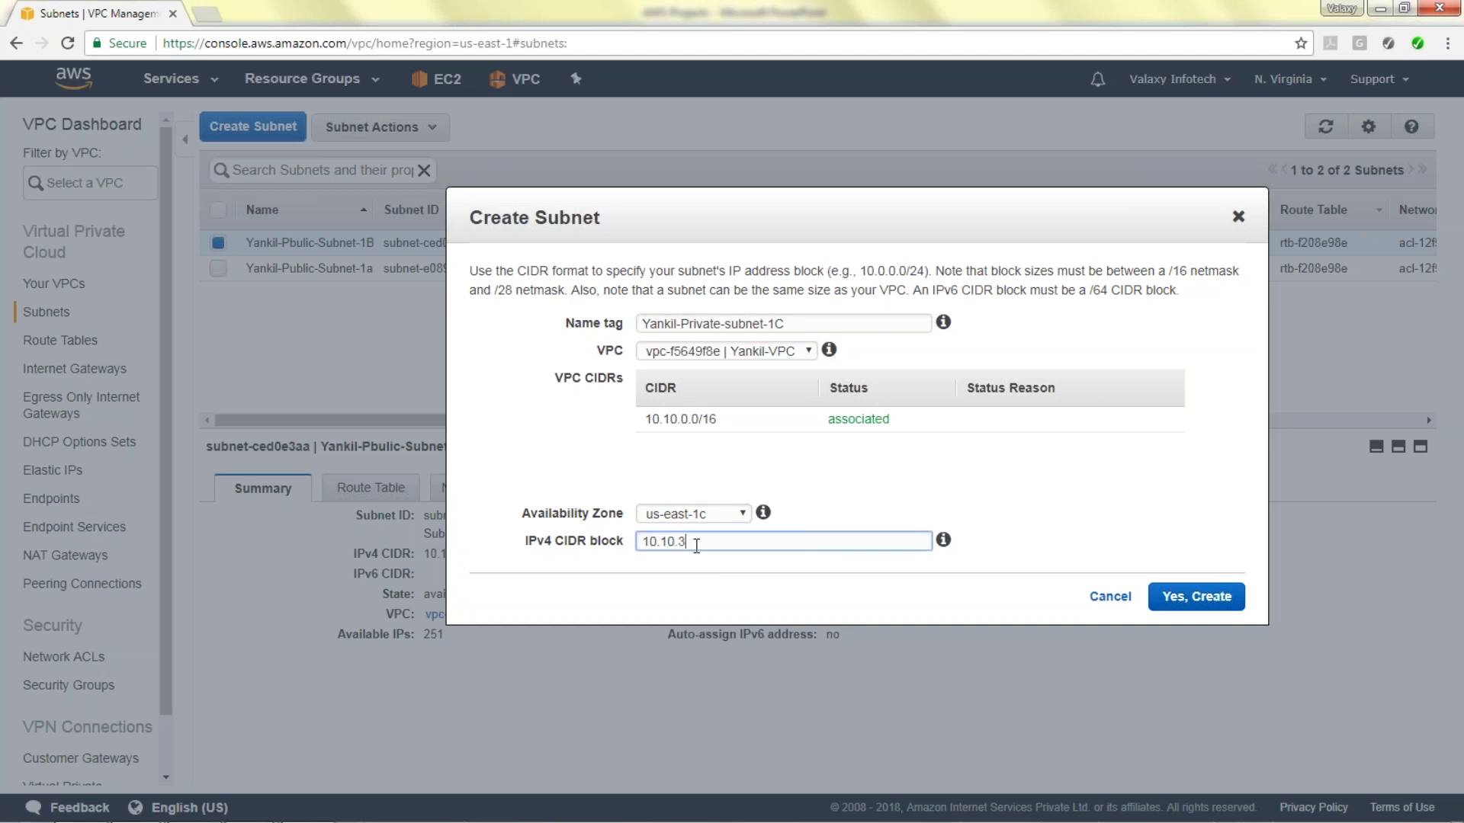
type("/24")
left_click(1197, 597)
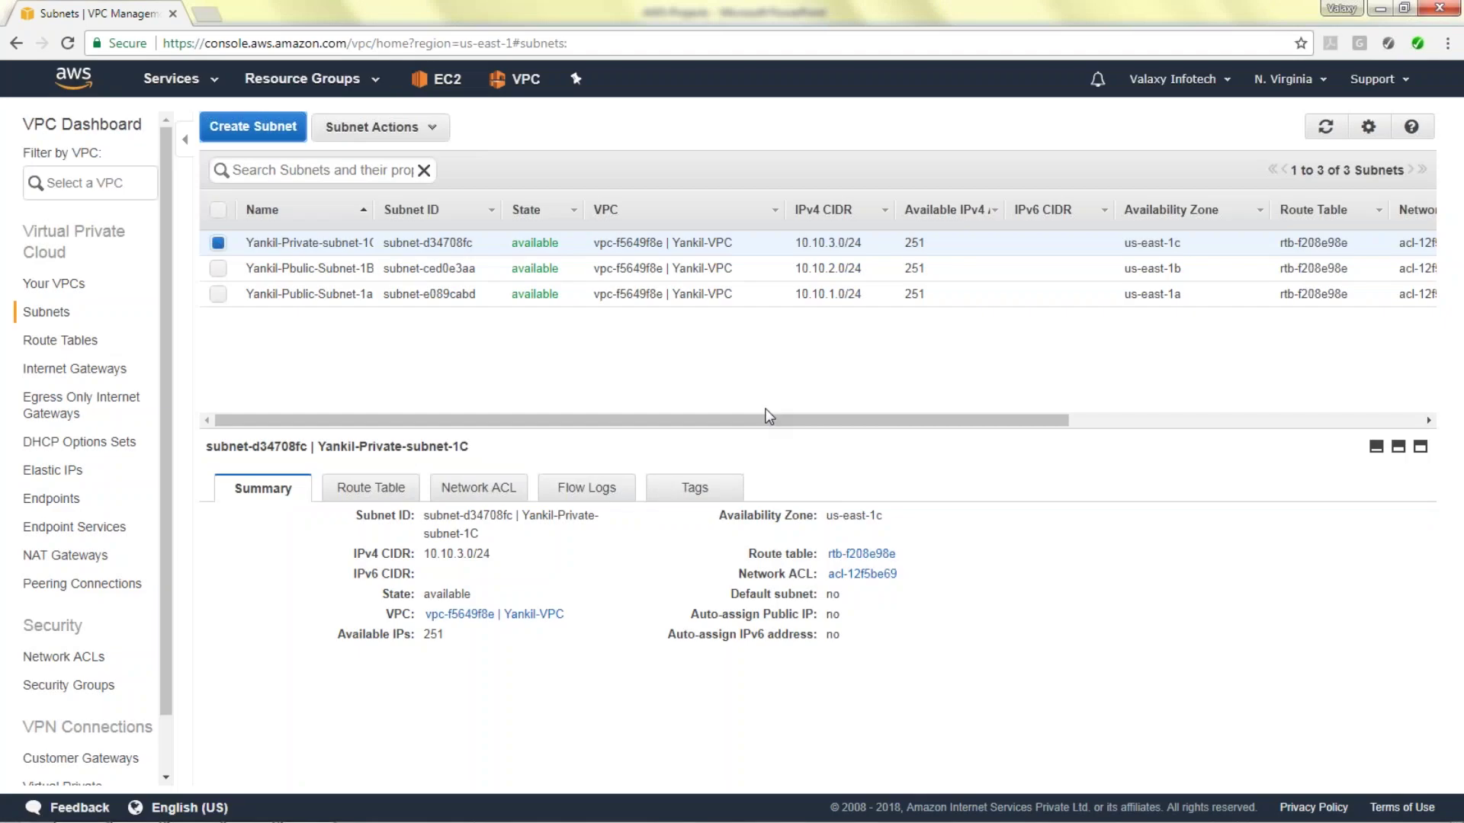
Create private subnet 'Yankil-Private-Subnet-1D' in us-east-1d with CIDR 10.10.4.0/24.
left_click(253, 126)
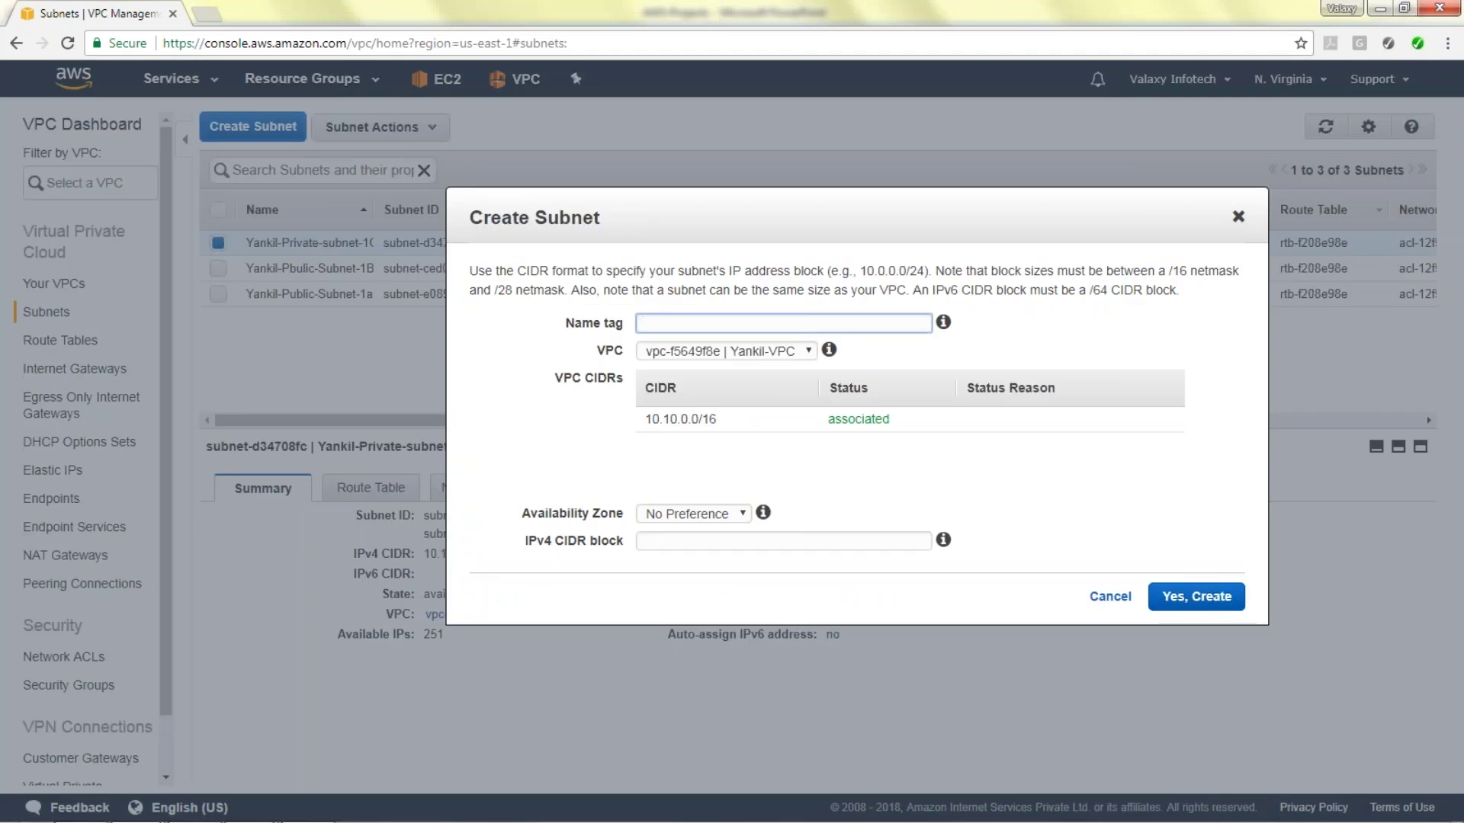
type("Yankil-Private-Subnet-1D")
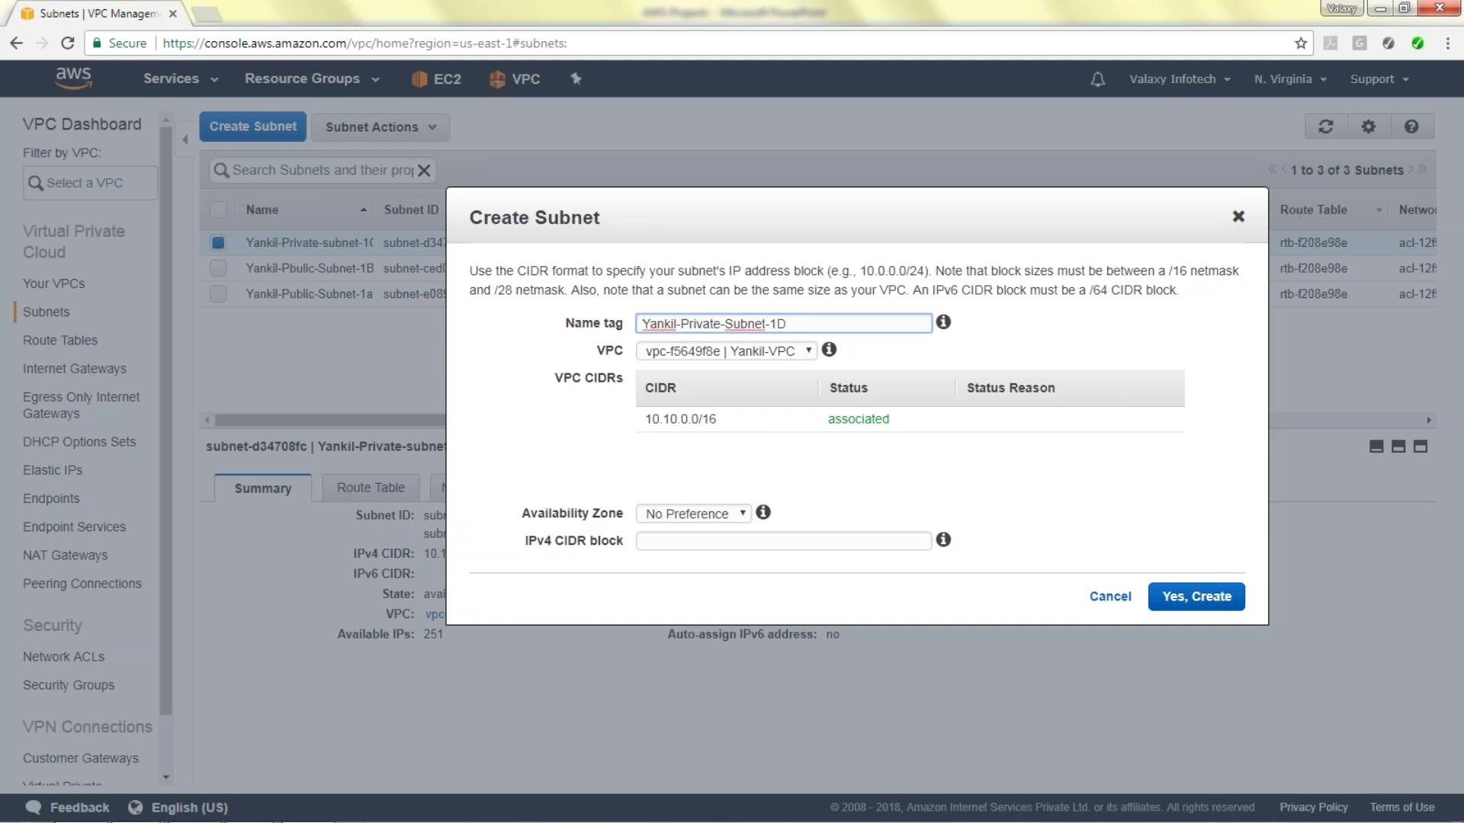
left_click(717, 514)
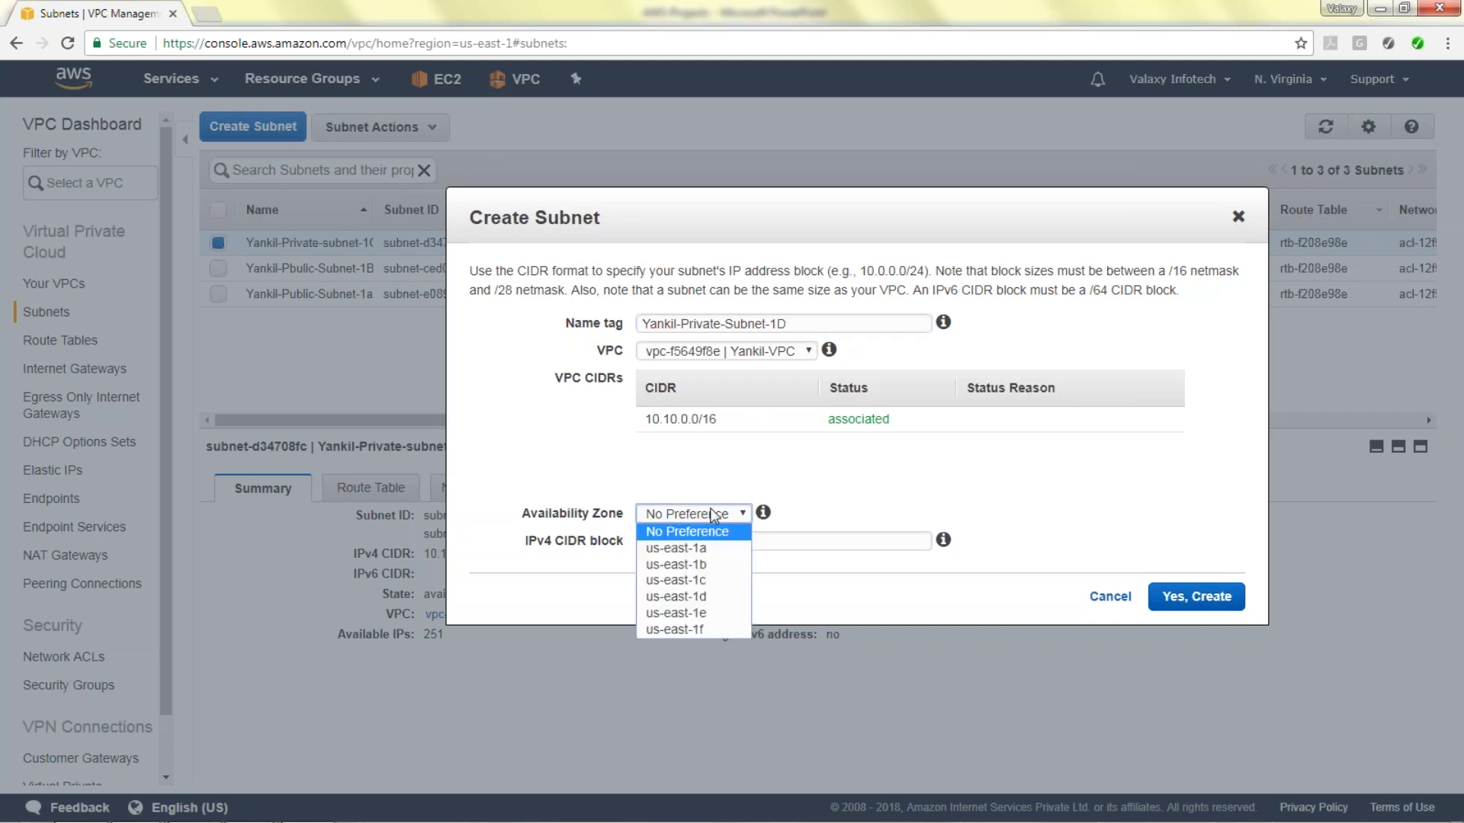
left_click(696, 597)
left_click(722, 541)
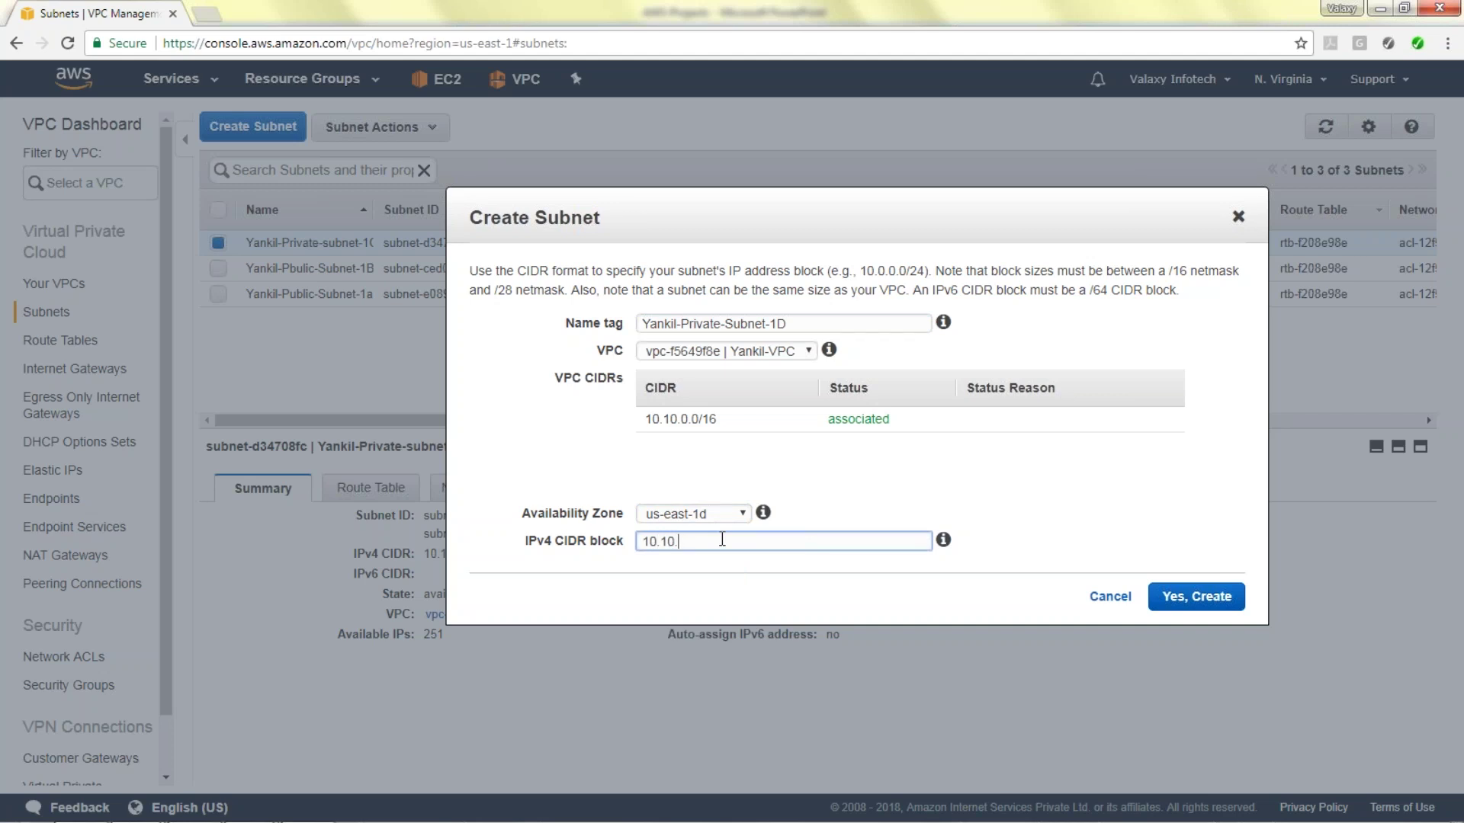
type("10.10.4.0/24")
left_click(1221, 597)
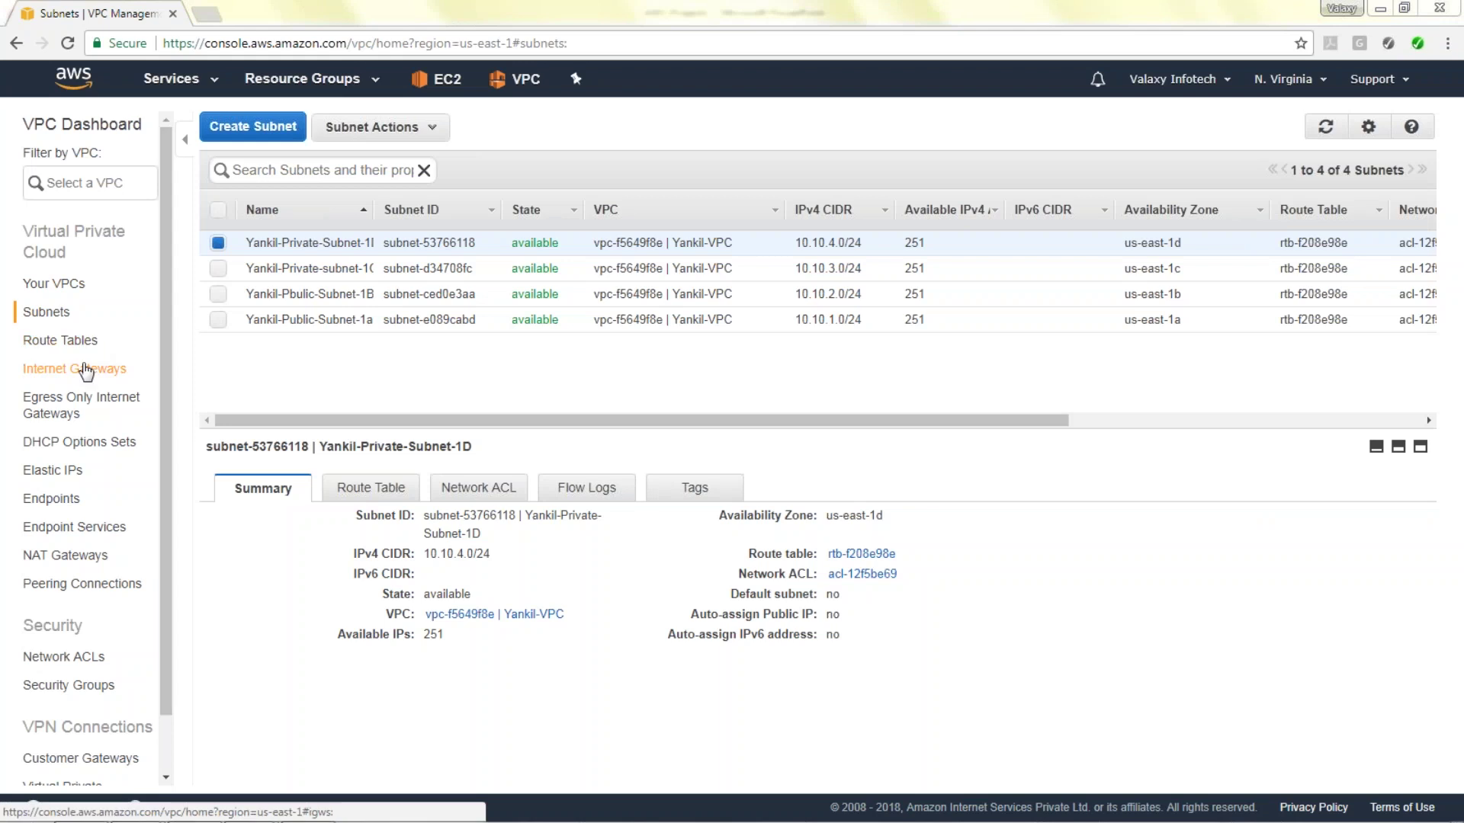
Create an internet gateway named 'Yankil-IGW'.
left_click(74, 370)
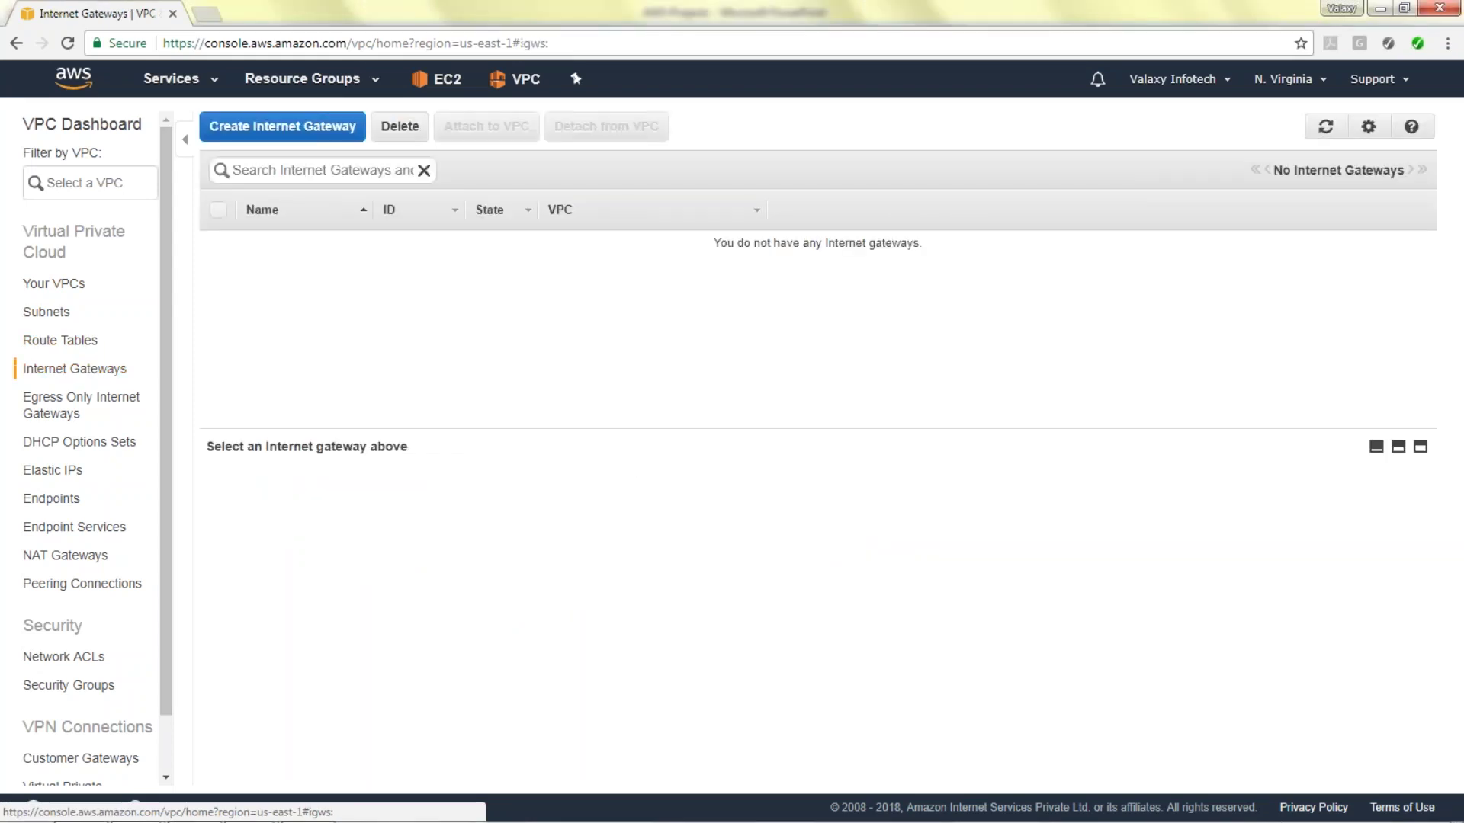
left_click(282, 127)
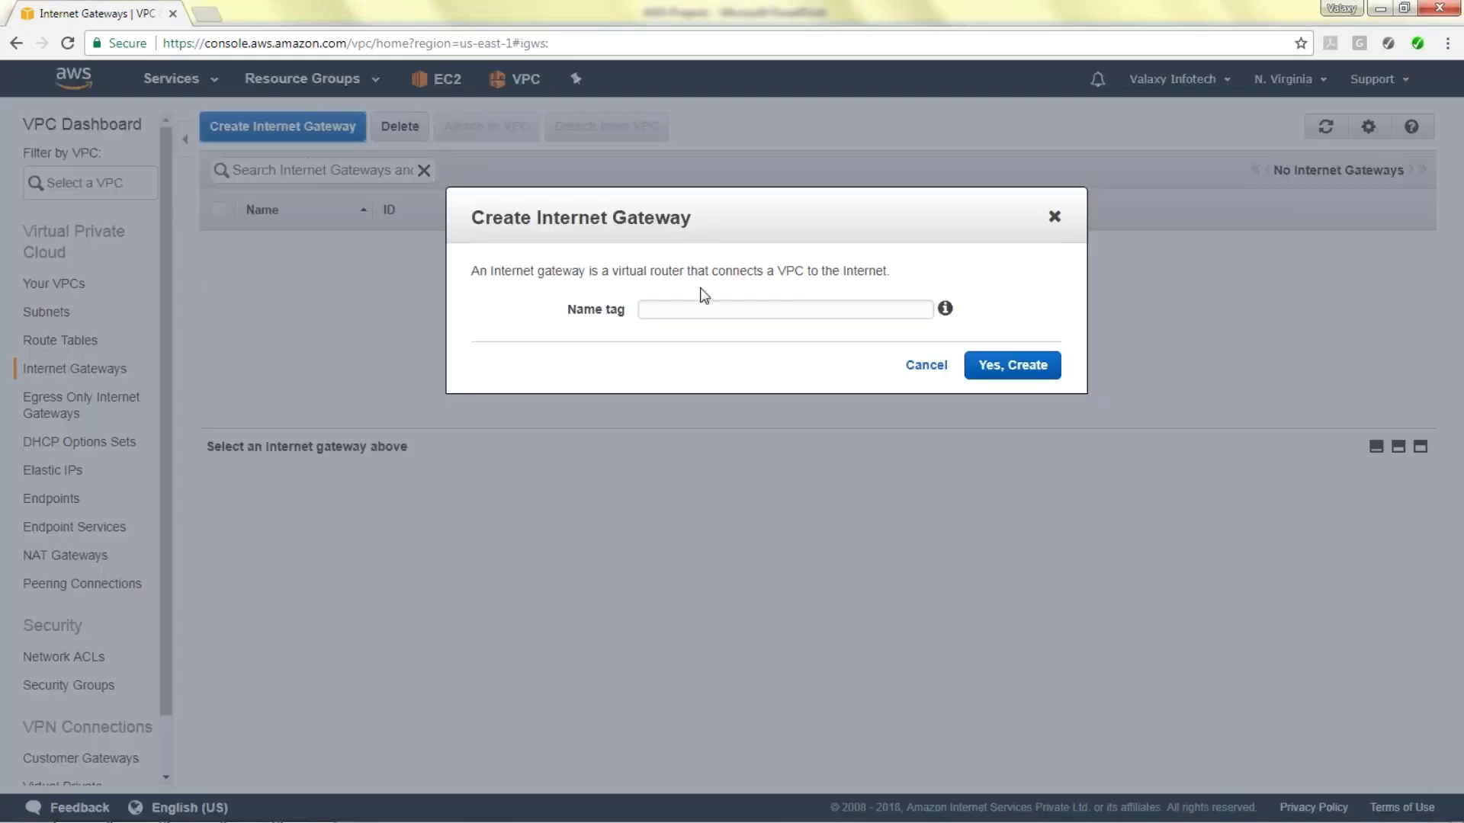
left_click(645, 310)
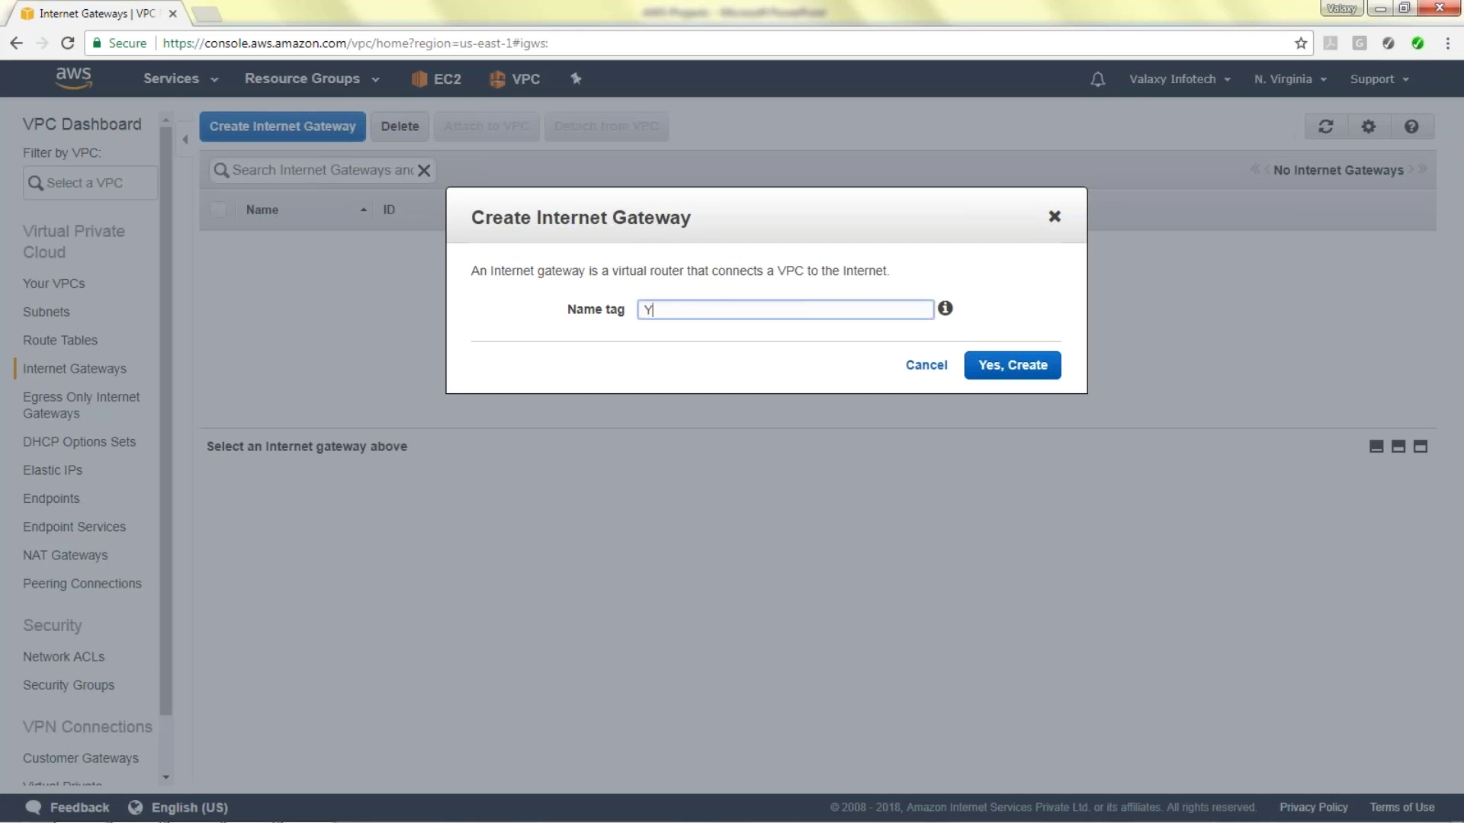
type("Yankil-IGW")
left_click(1012, 365)
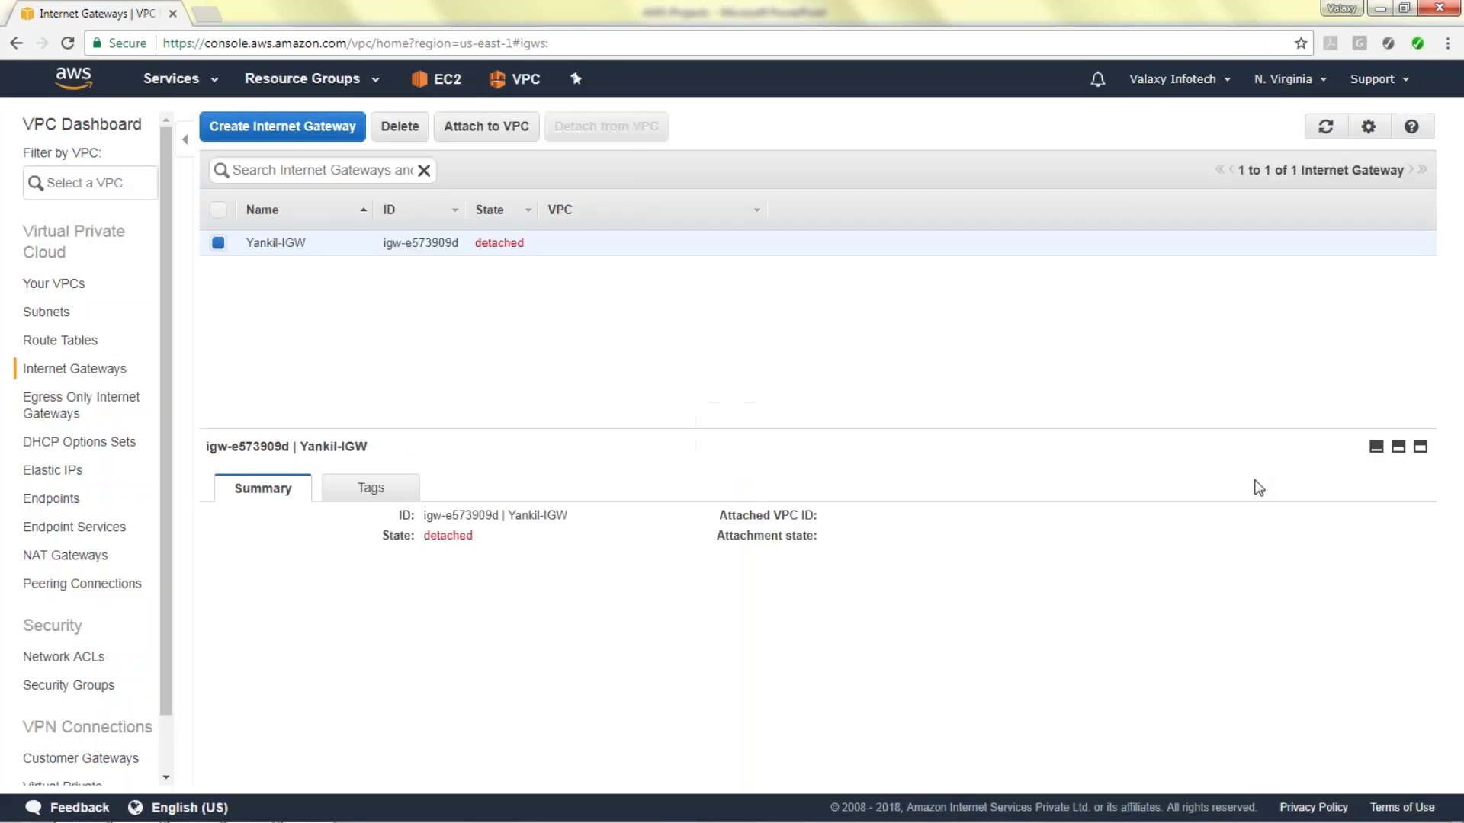
Attach the Yankil-IGW gateway to Yankil-VPC.
left_click(480, 128)
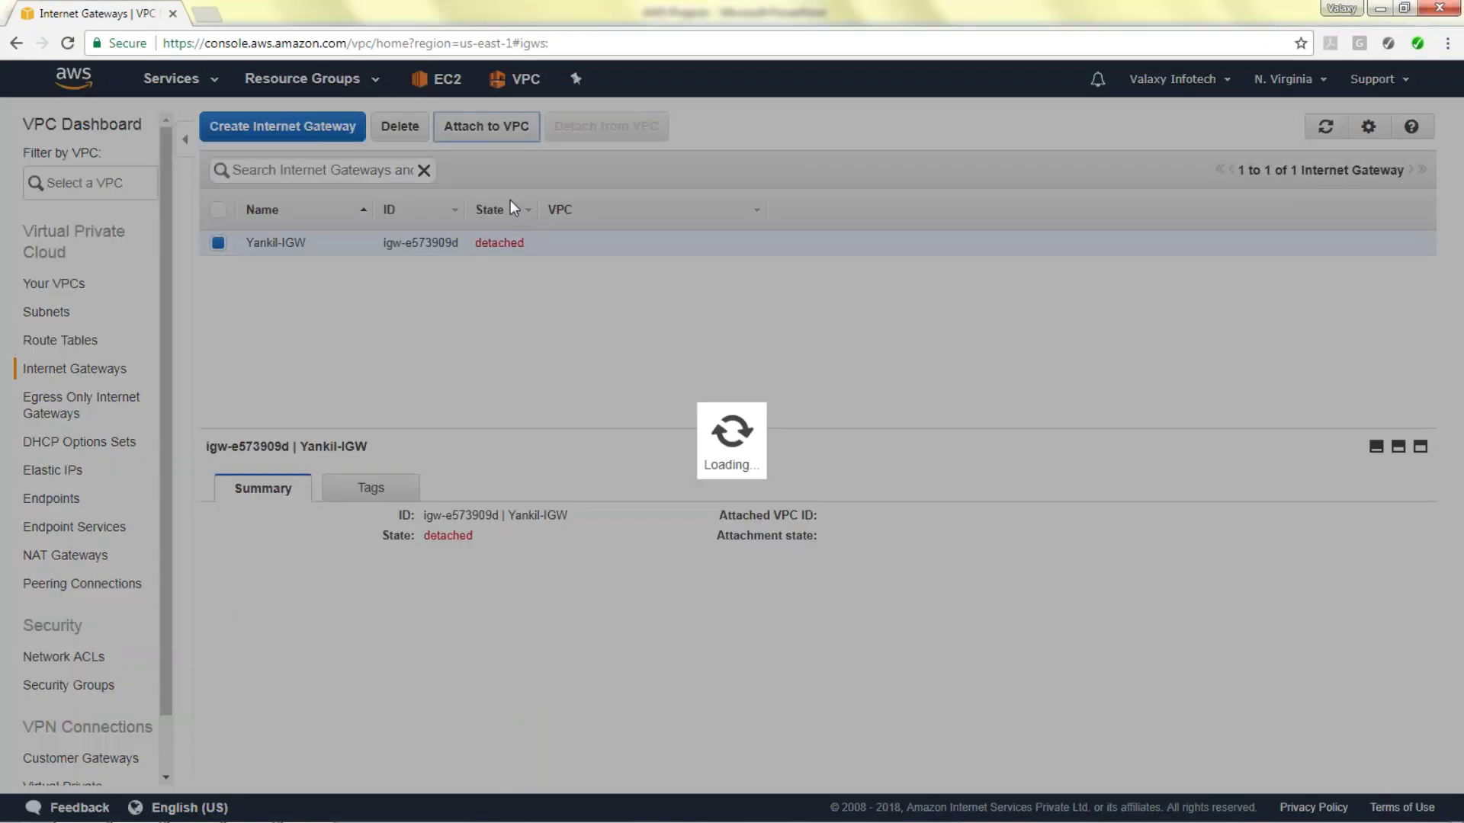
left_click(1006, 373)
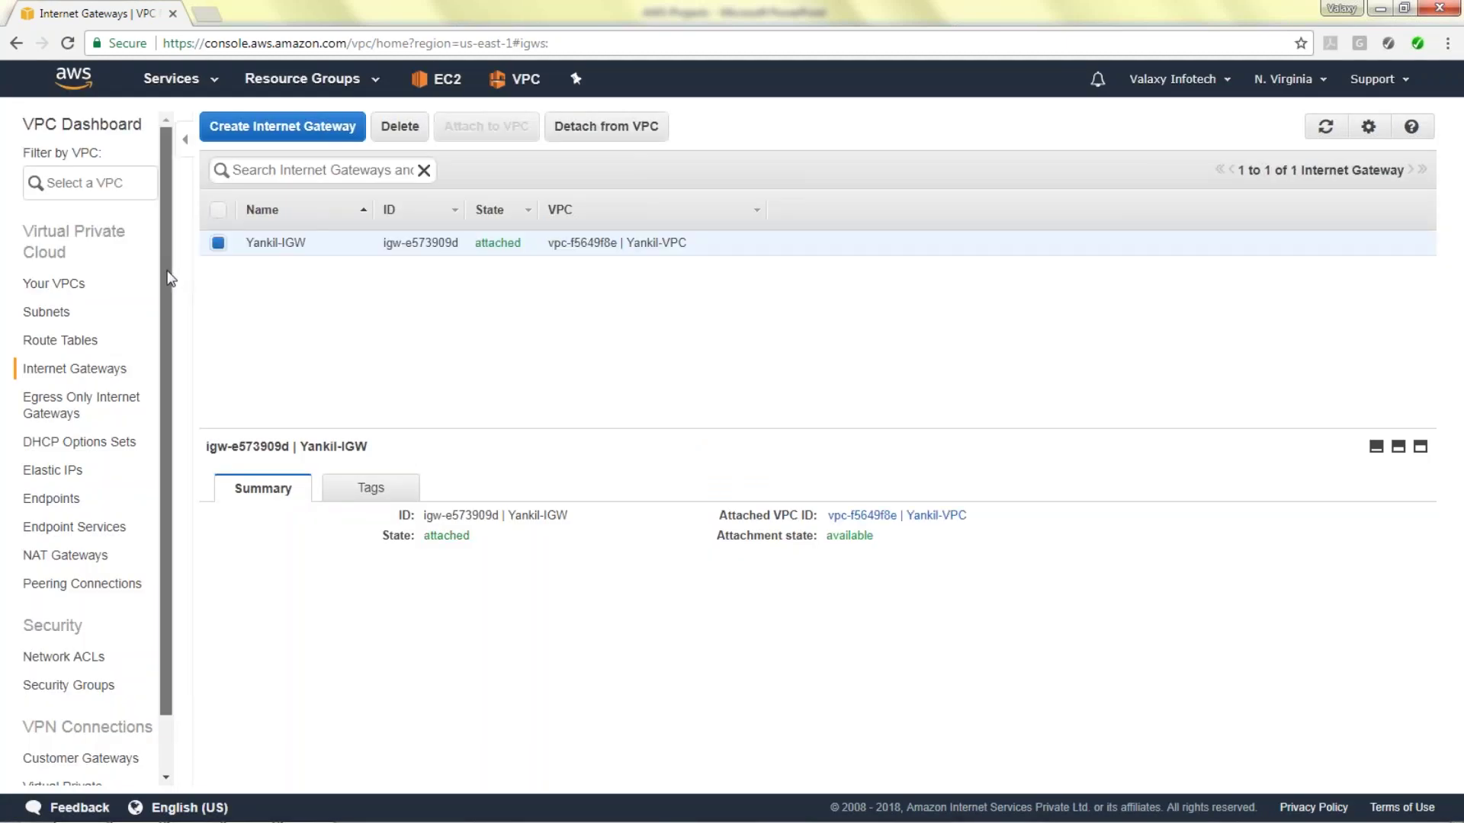
scroll(46, 298, "down", 1)
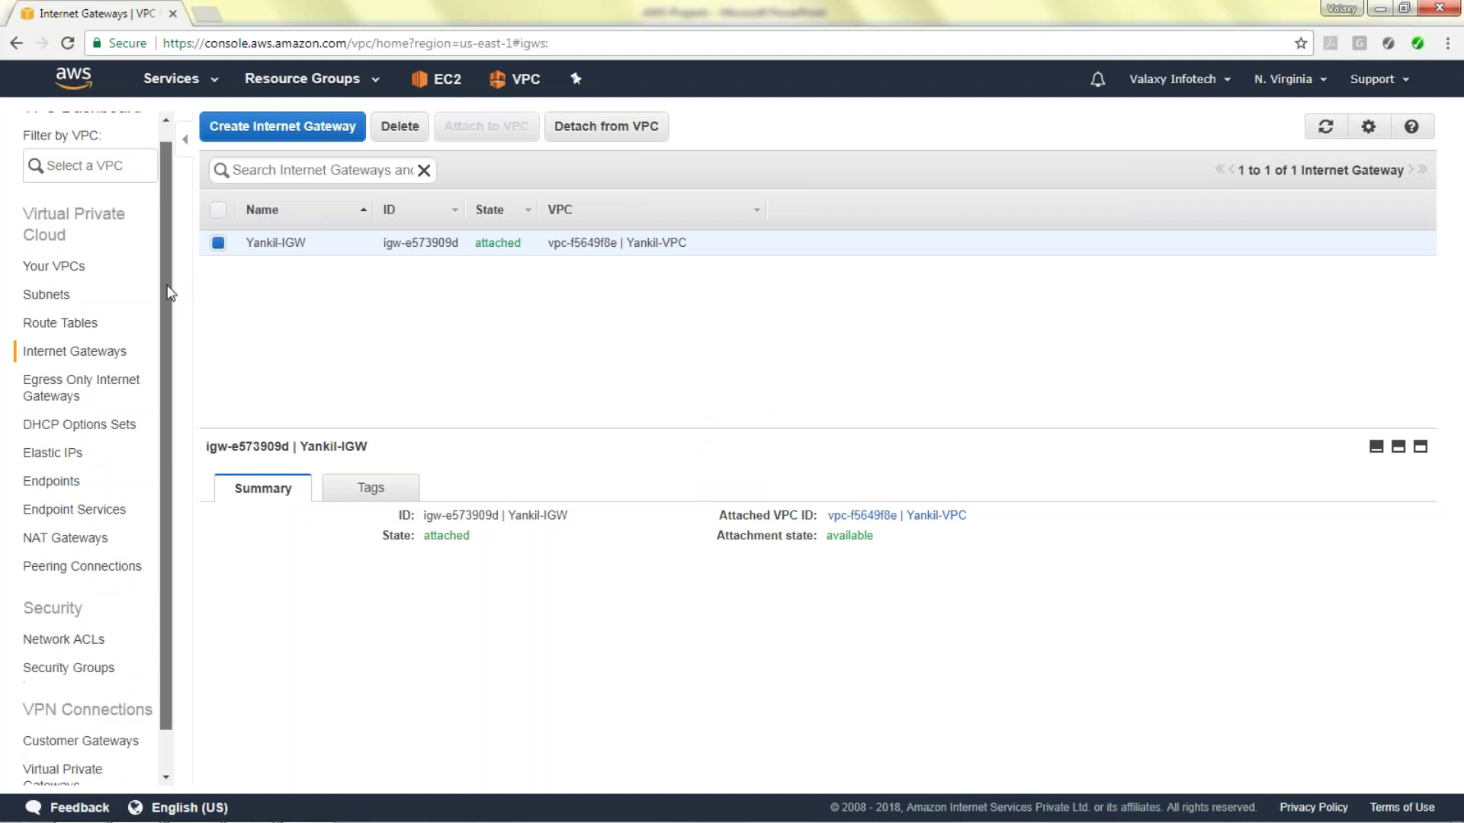
Create a route table named 'Yankil-Private-RT' in Yankil-VPC.
left_click(91, 325)
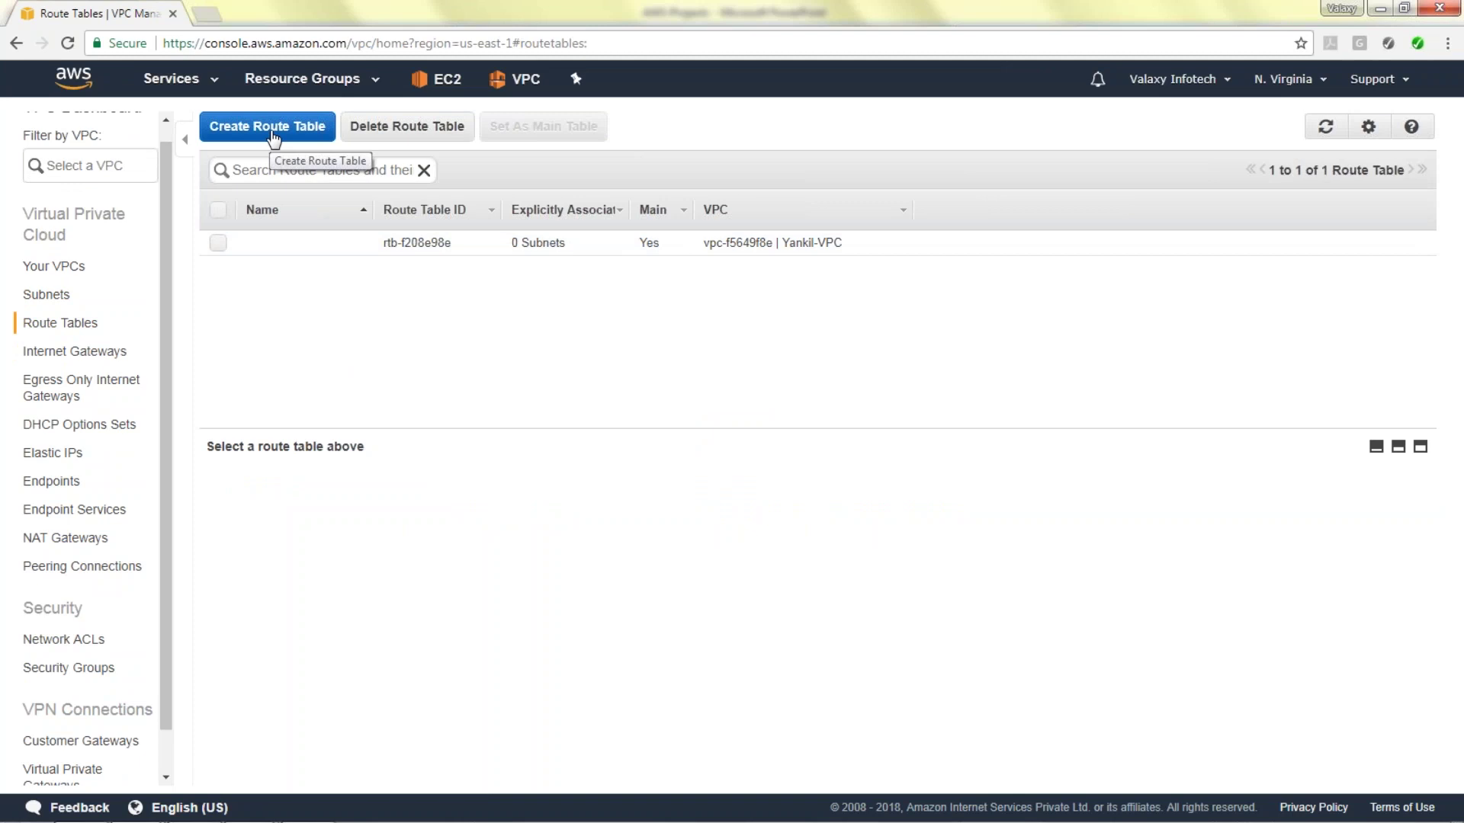
left_click(276, 131)
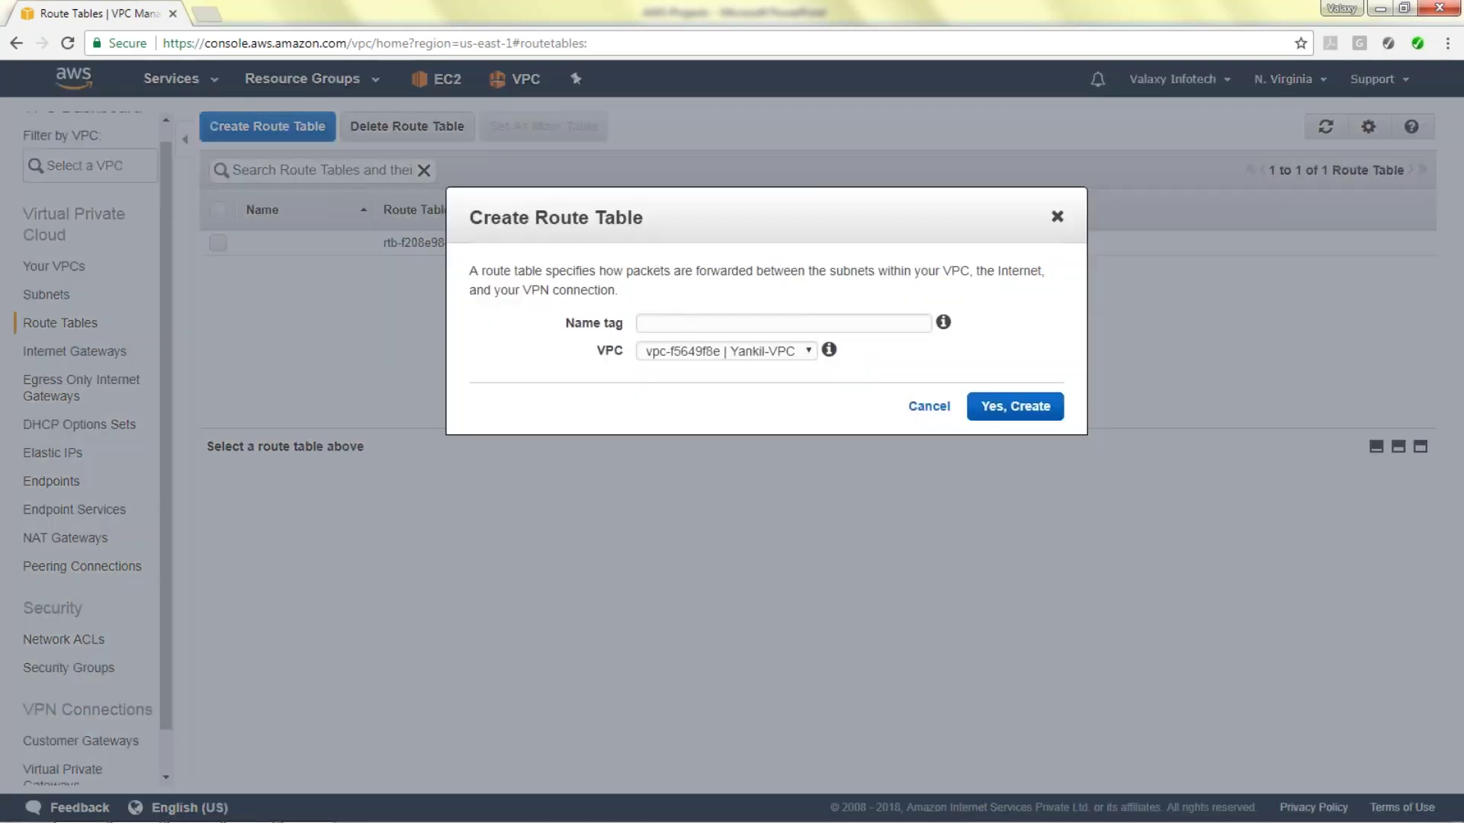
left_click(671, 324)
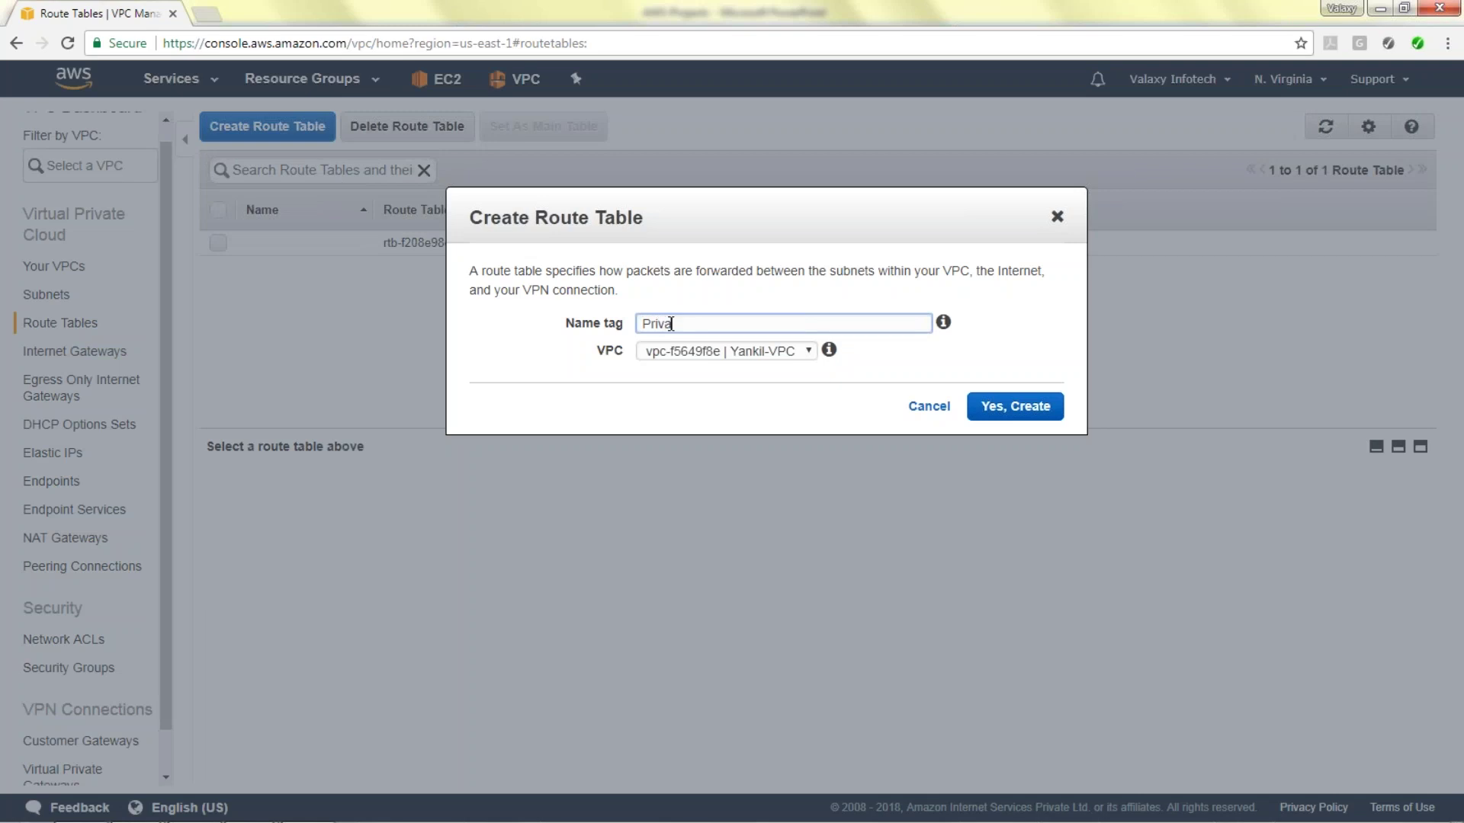
type("Private-RT")
key("BackSpace")
key("BackSpace")
key("BackSpace")
key("BackSpace")
key("BackSpace")
key("BackSpace")
key("BackSpace")
key("BackSpace")
key("BackSpace")
type("Yankil-Private-RT")
left_click(1022, 420)
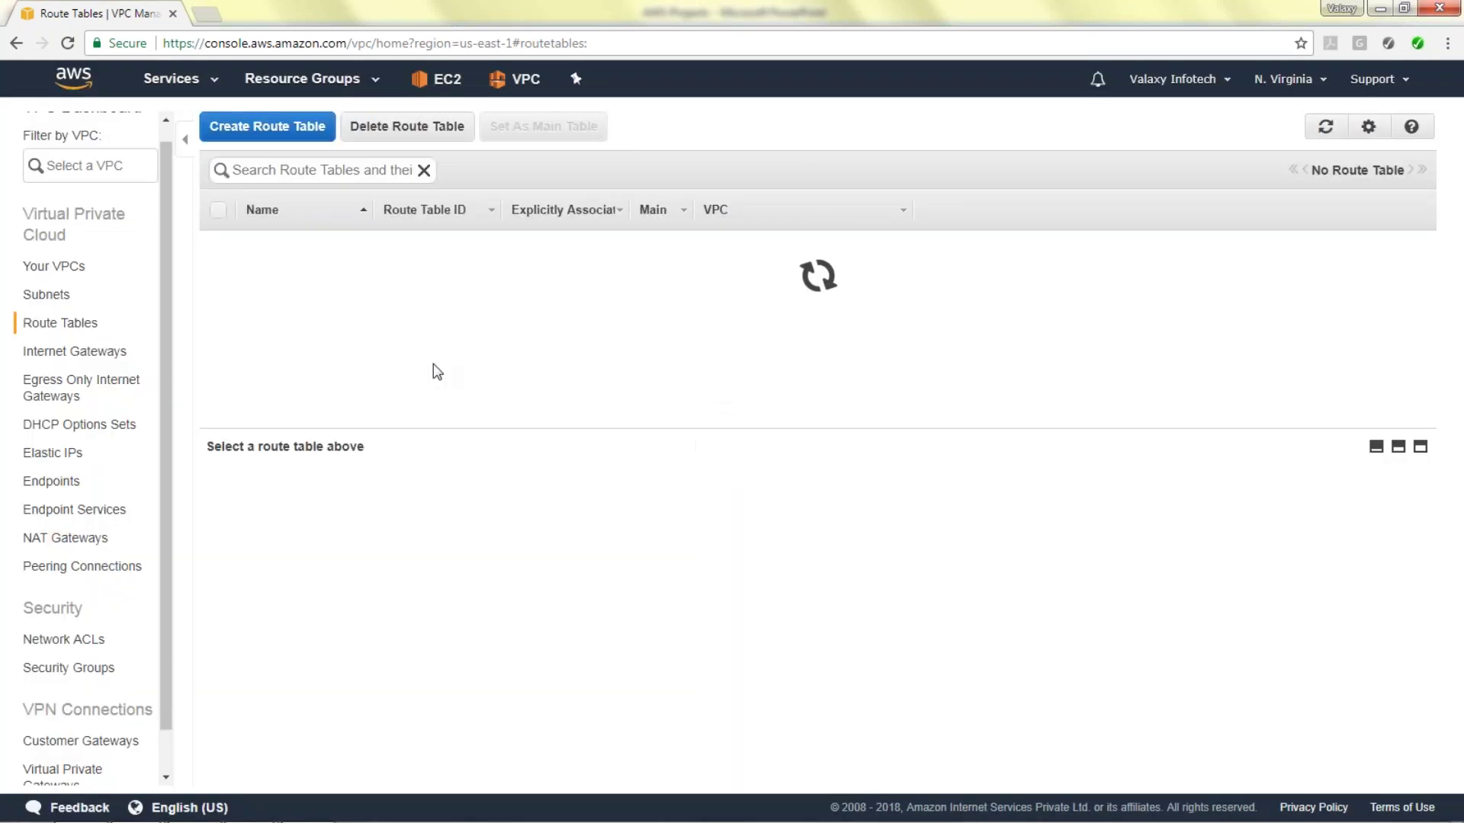
Rename the unnamed main route table to 'Yankil-Public-RT'.
left_click(318, 270)
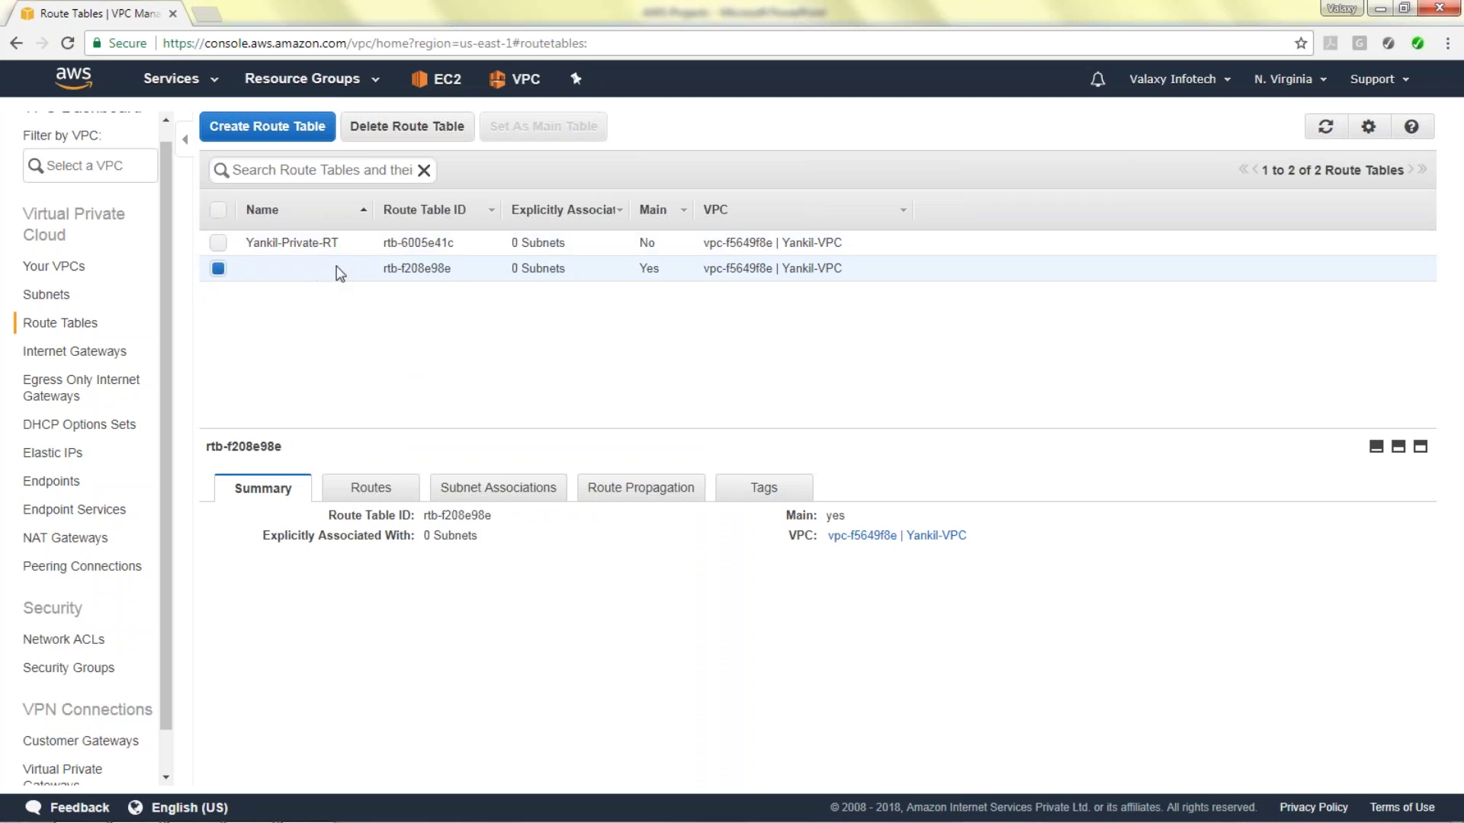
left_click(358, 271)
type("Yankil-Public-RT")
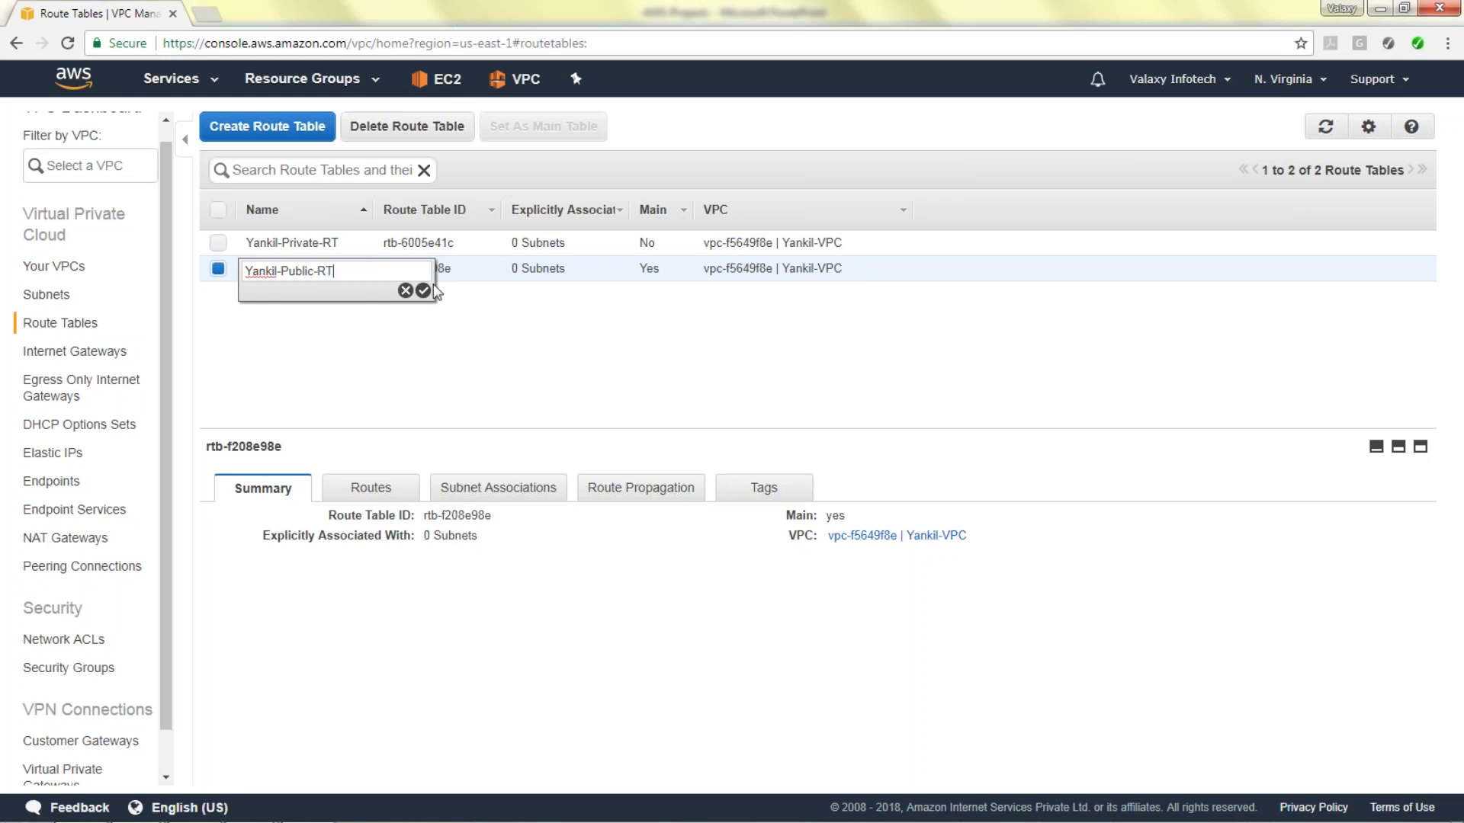
left_click(423, 290)
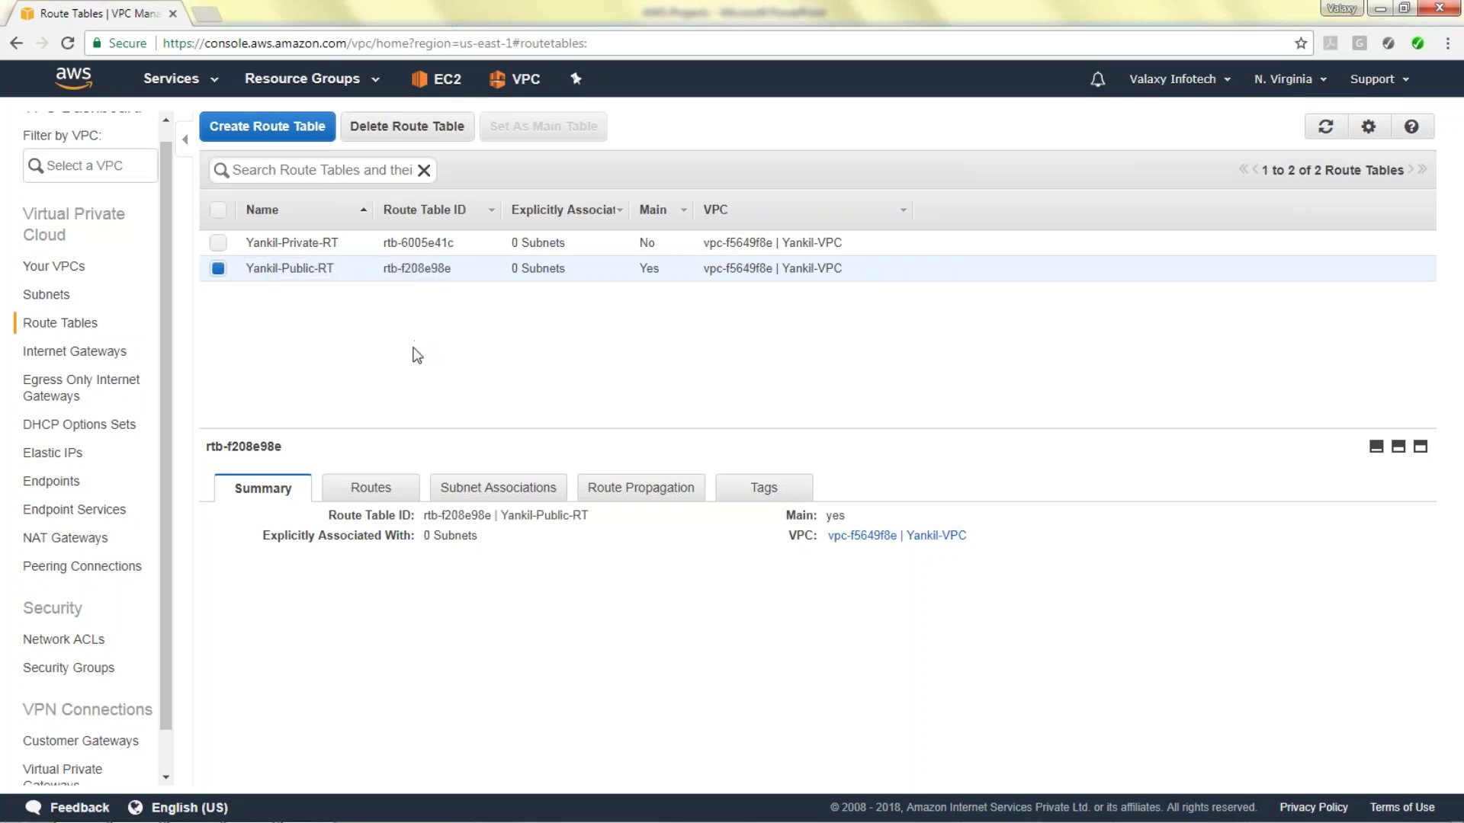
left_click_drag(168, 291, 163, 350)
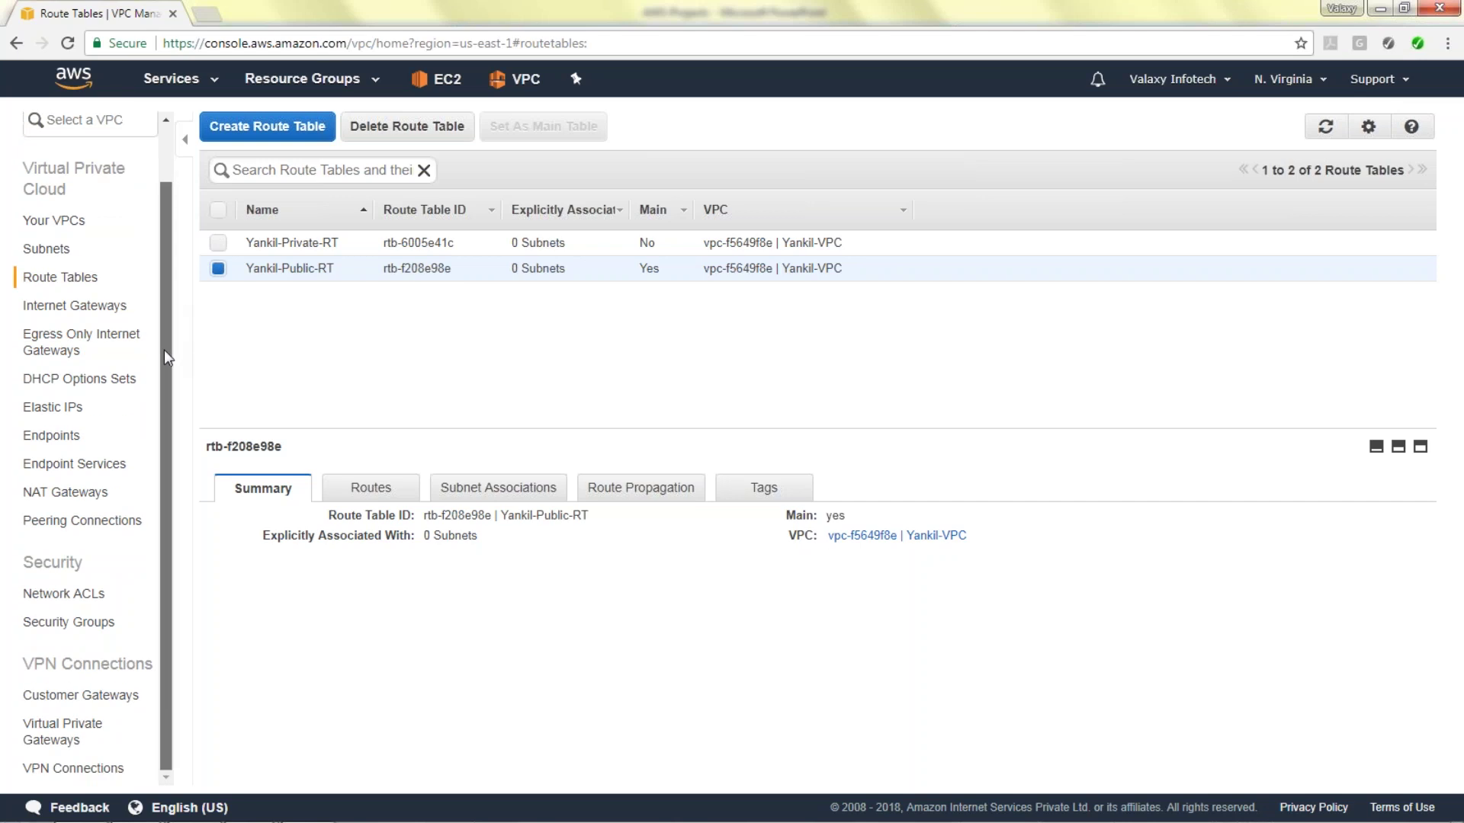
Create a NAT gateway in subnet-e089cabd (Yankil-Public-Subnet-1a) with a newly allocated Elastic IP.
left_click(97, 495)
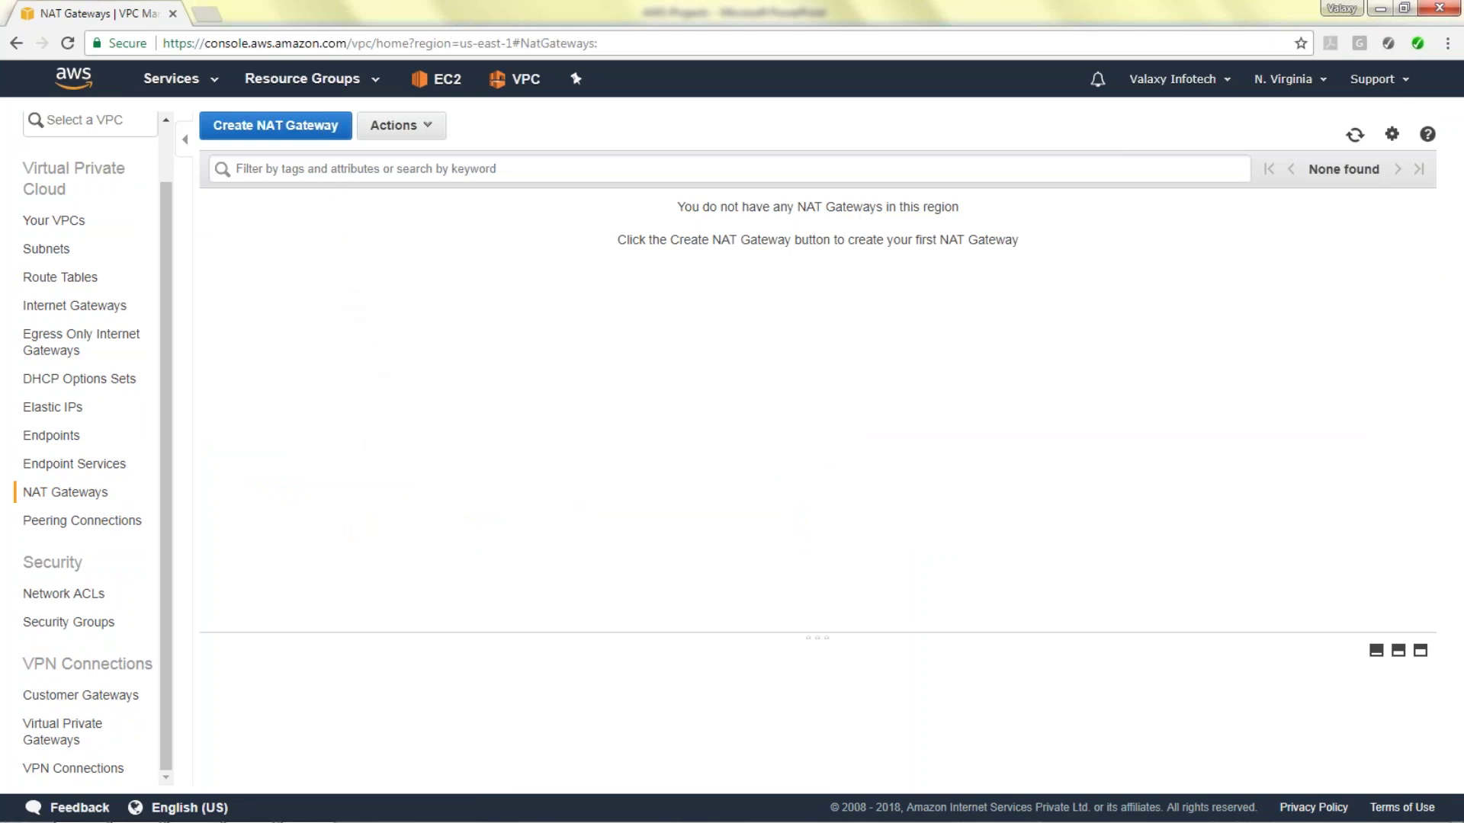
left_click(257, 142)
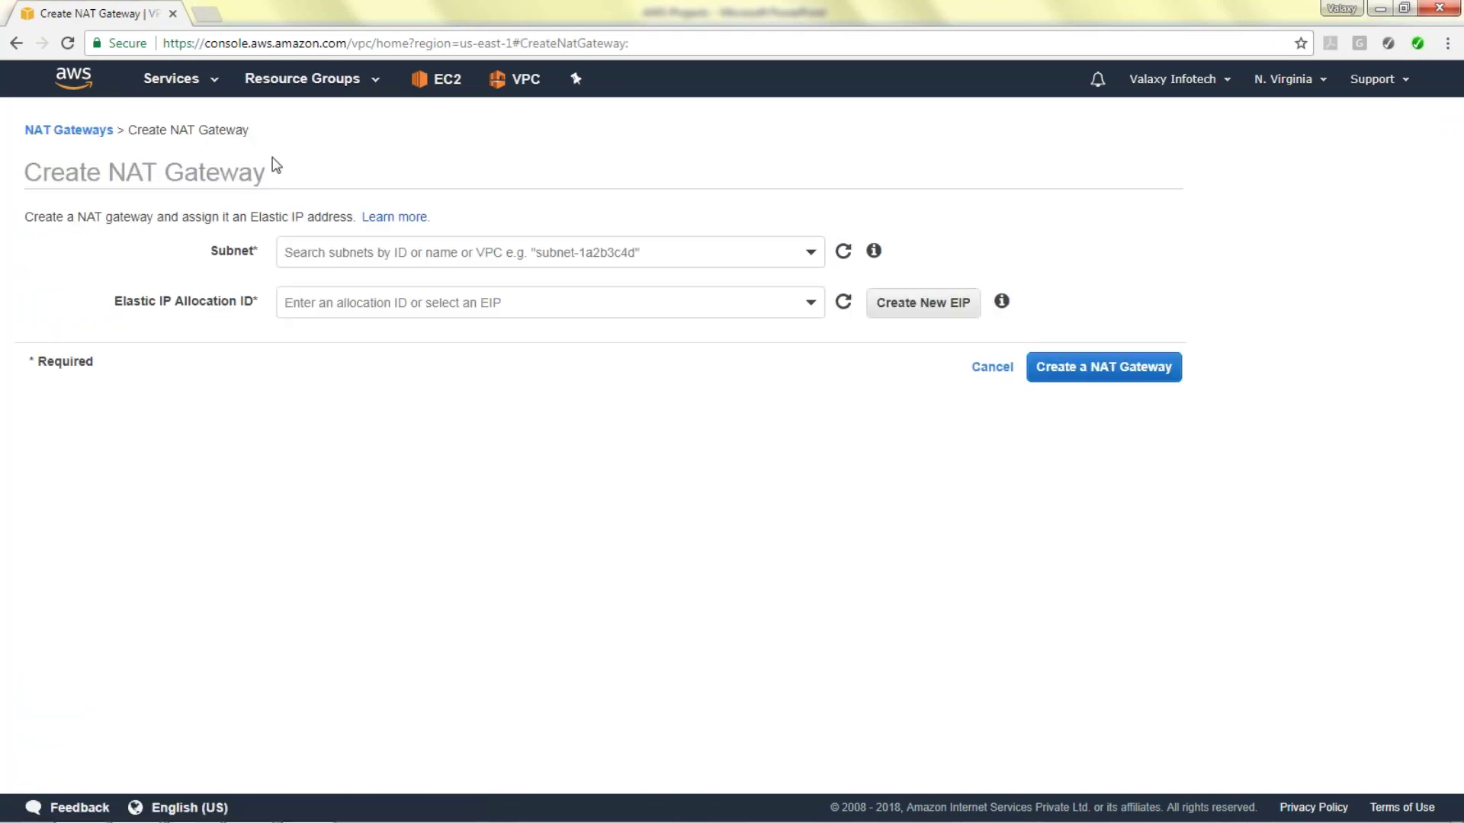
left_click(498, 252)
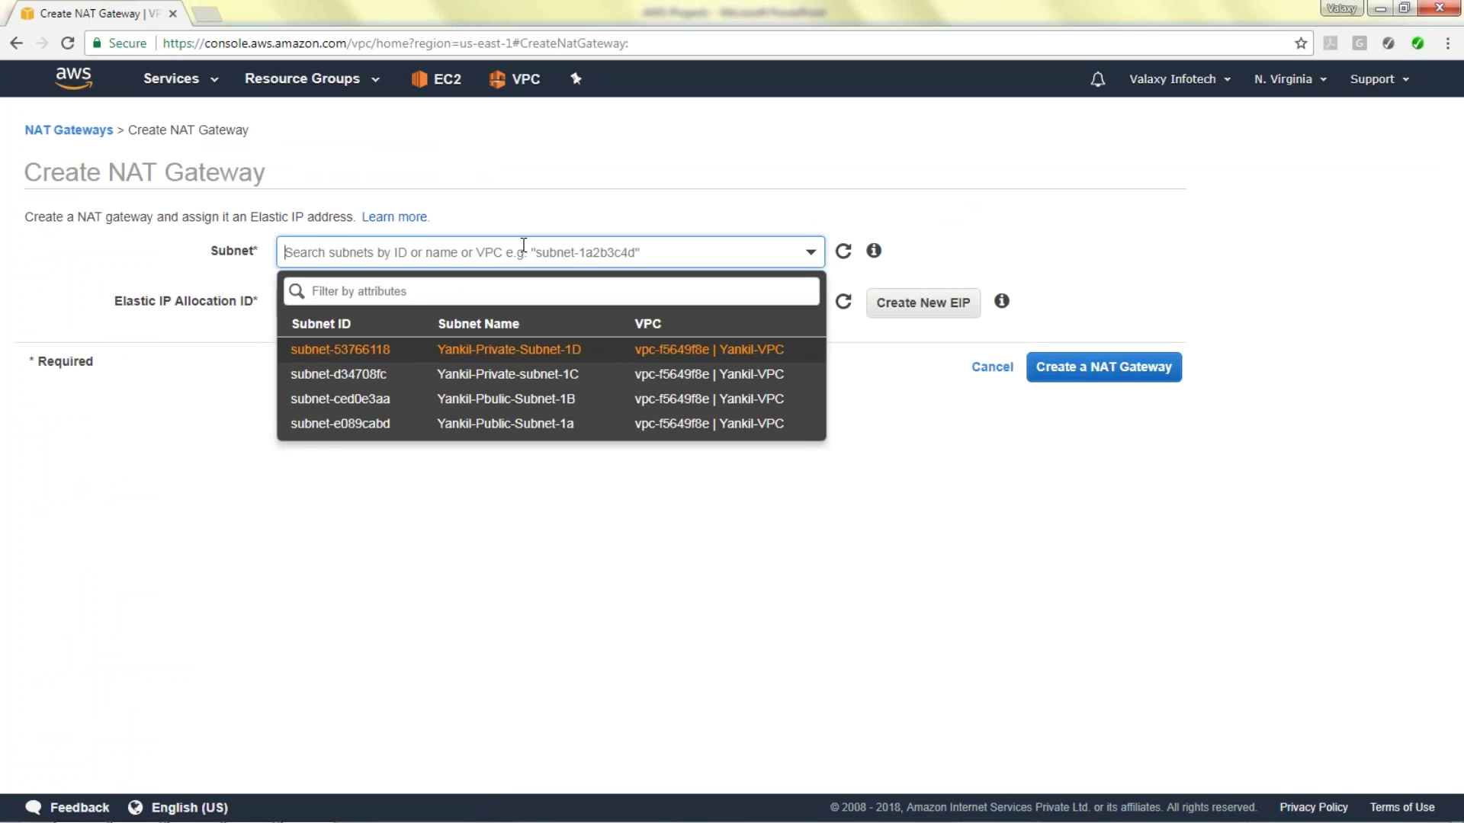
left_click(552, 426)
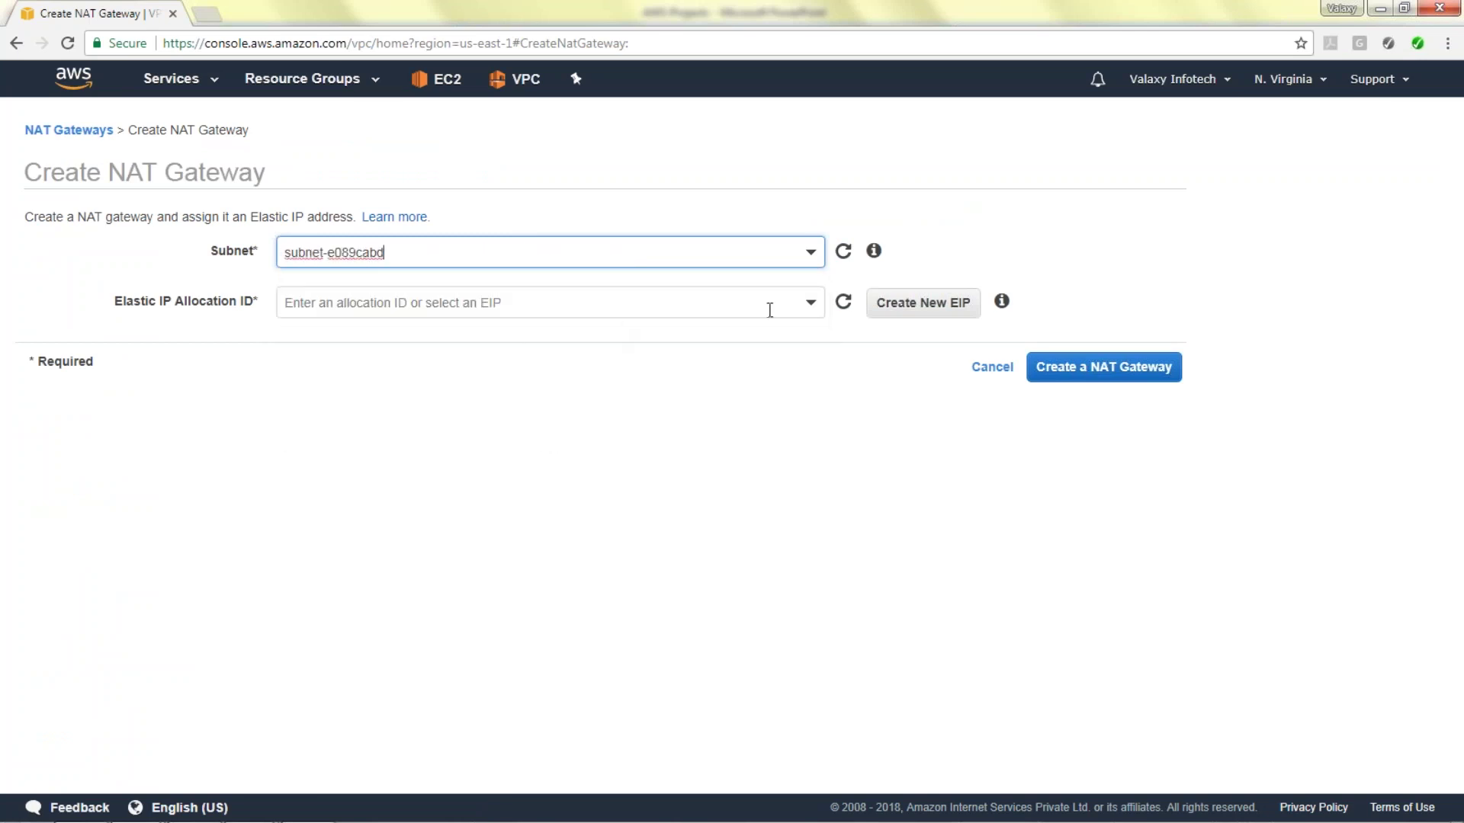
left_click(939, 309)
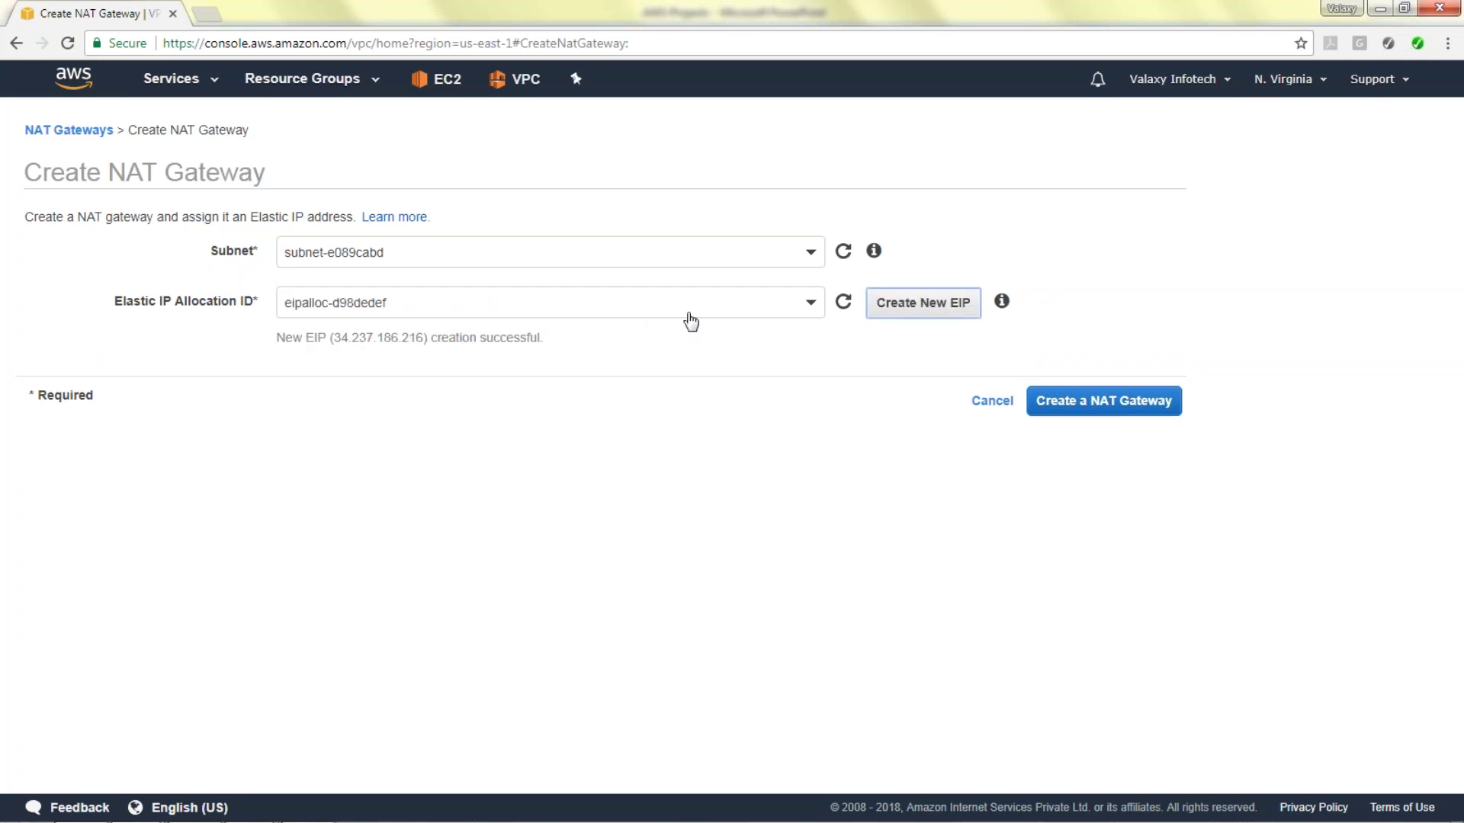
left_click(1098, 404)
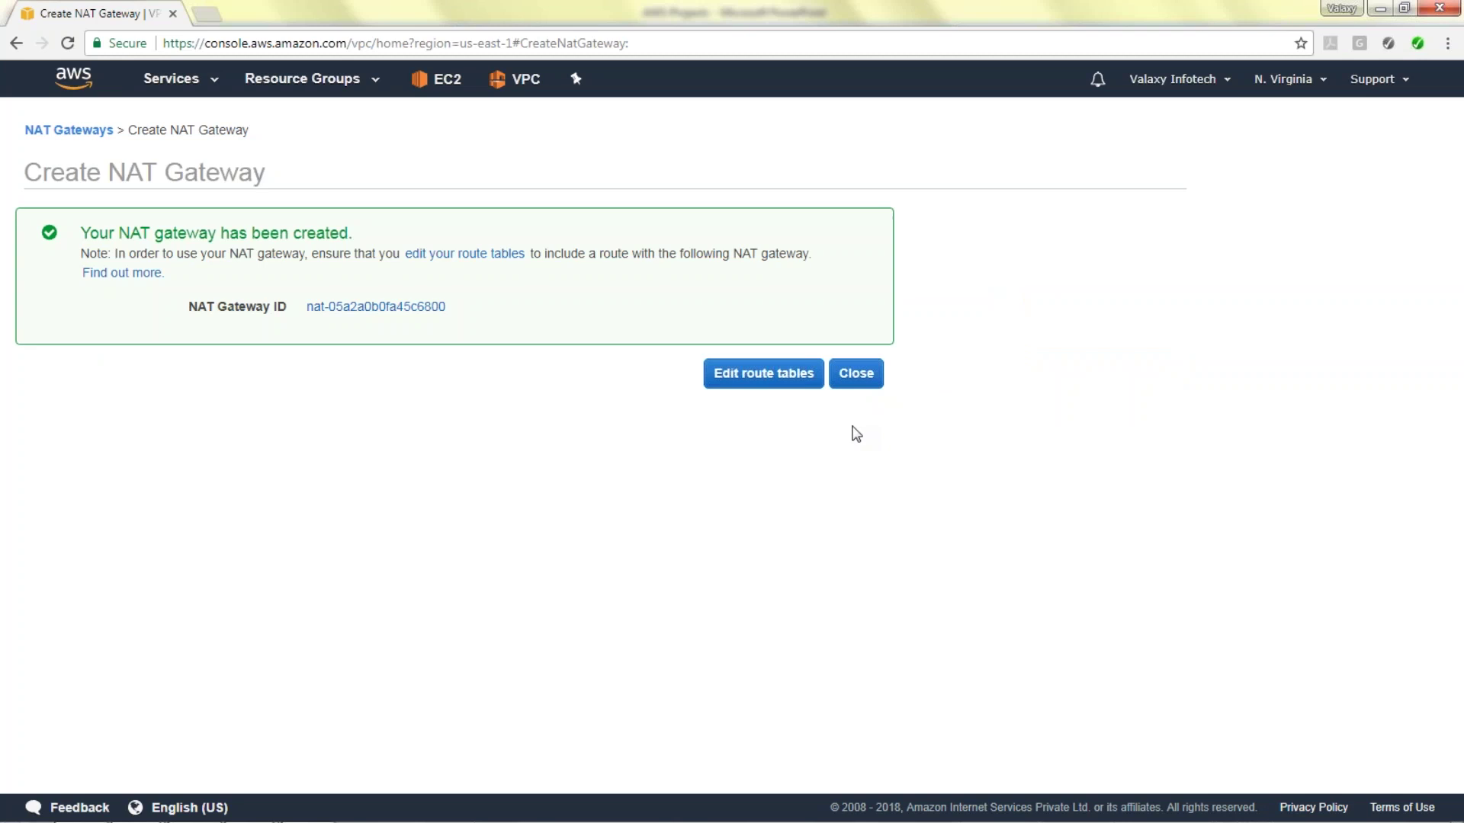
left_click(777, 381)
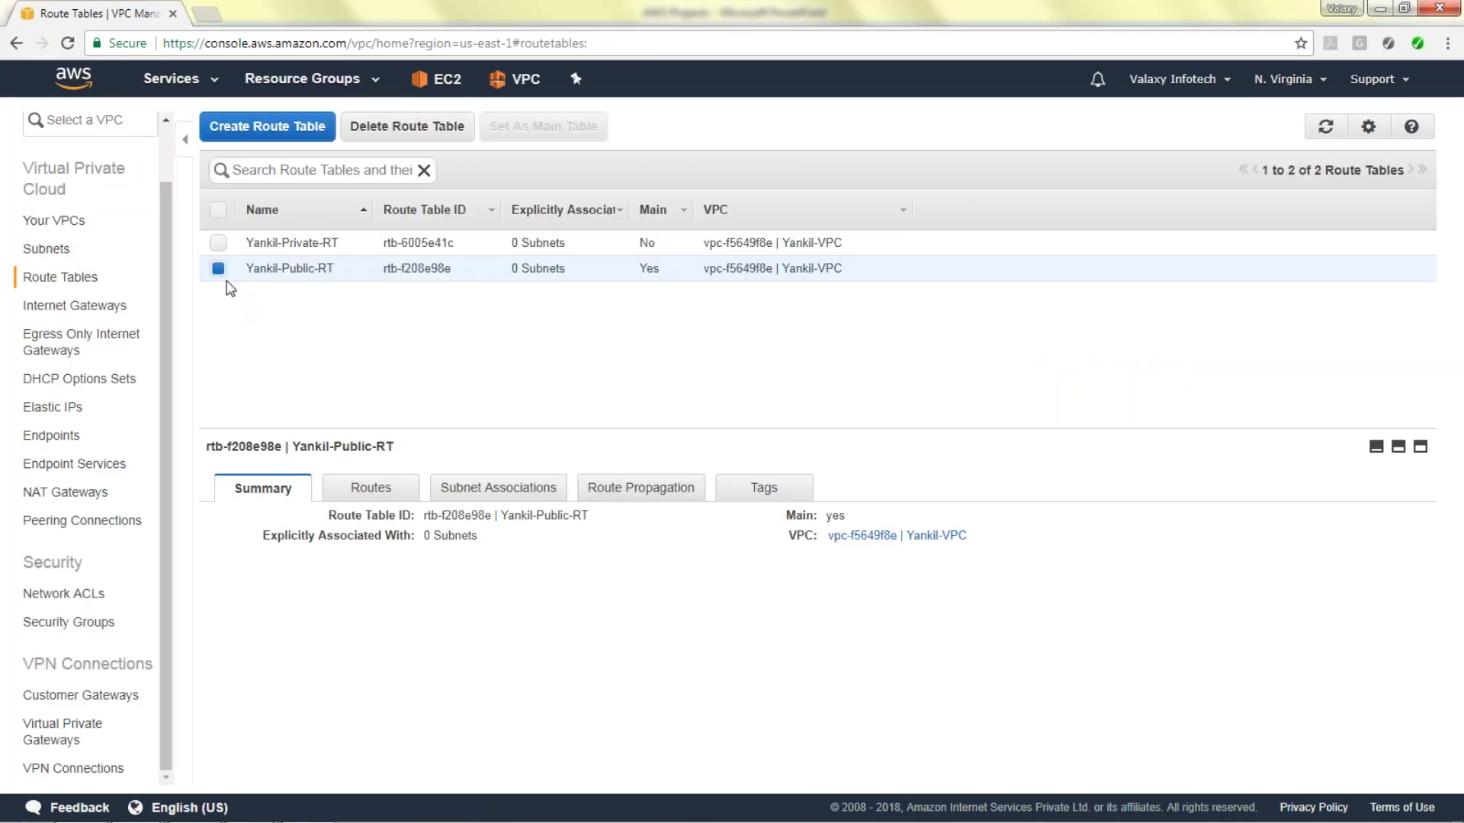
Add a 0.0.0.0/0 route targeting the NAT gateway to Yankil-Private-RT and save it.
left_click(219, 269)
left_click(218, 242)
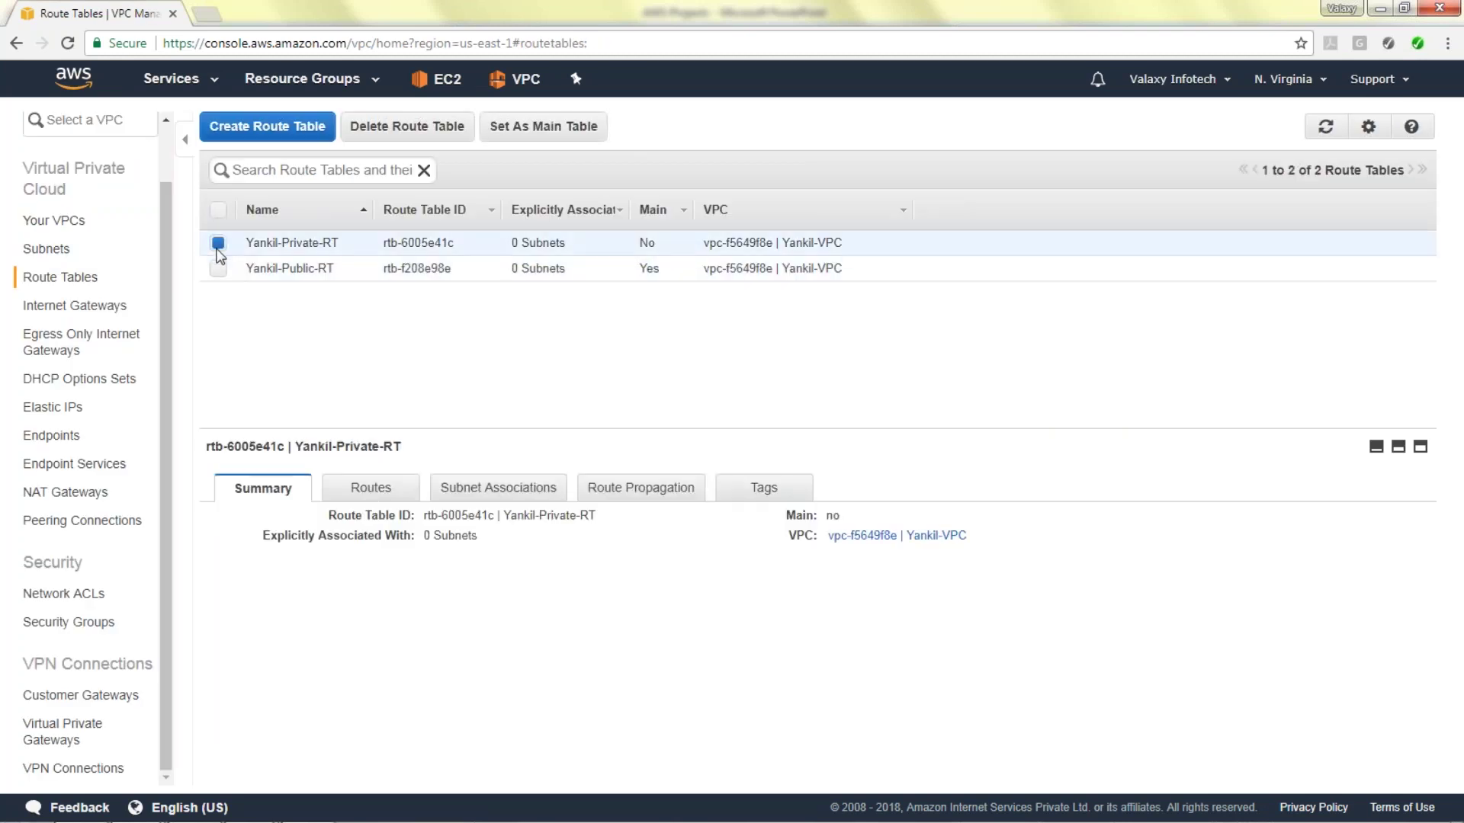
left_click(384, 501)
left_click(230, 521)
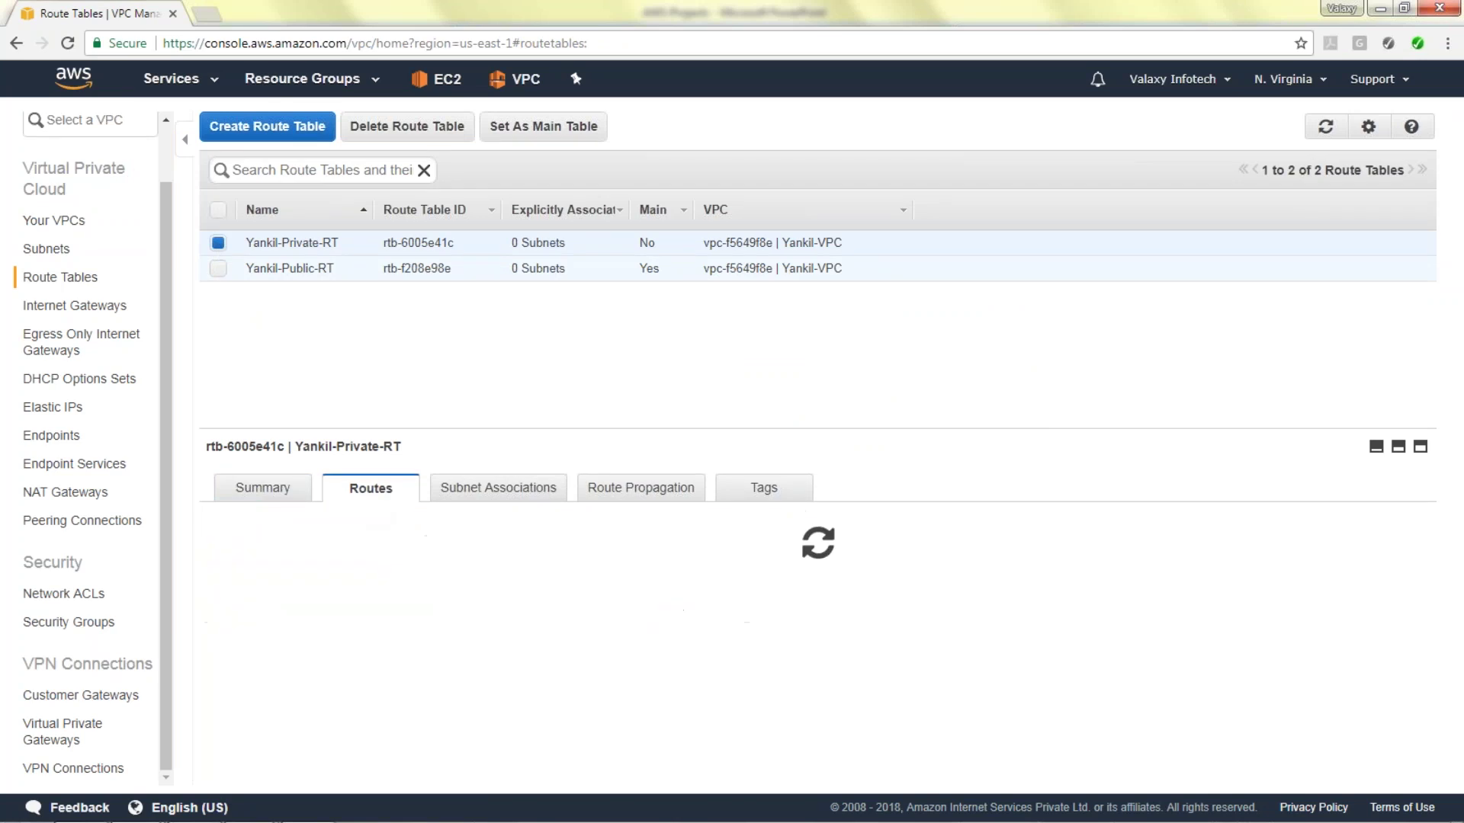
left_click(255, 634)
left_click(255, 635)
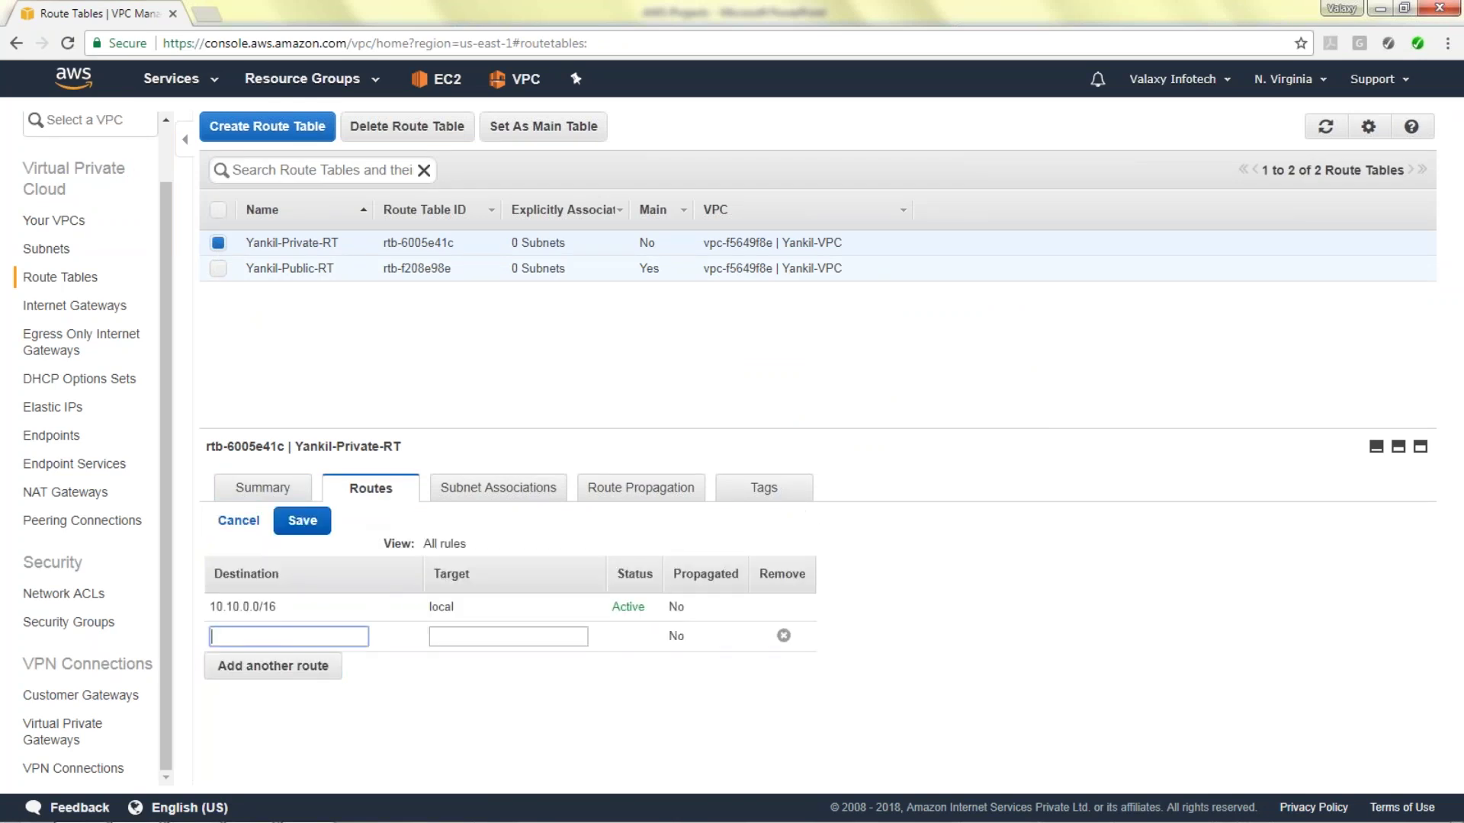
type("10")
key("BackSpace")
key("BackSpace")
key("BackSpace")
key("BackSpace")
key("BackSpace")
key("BackSpace")
key("BackSpace")
type("0.0.0")
left_click(509, 636)
left_click(589, 682)
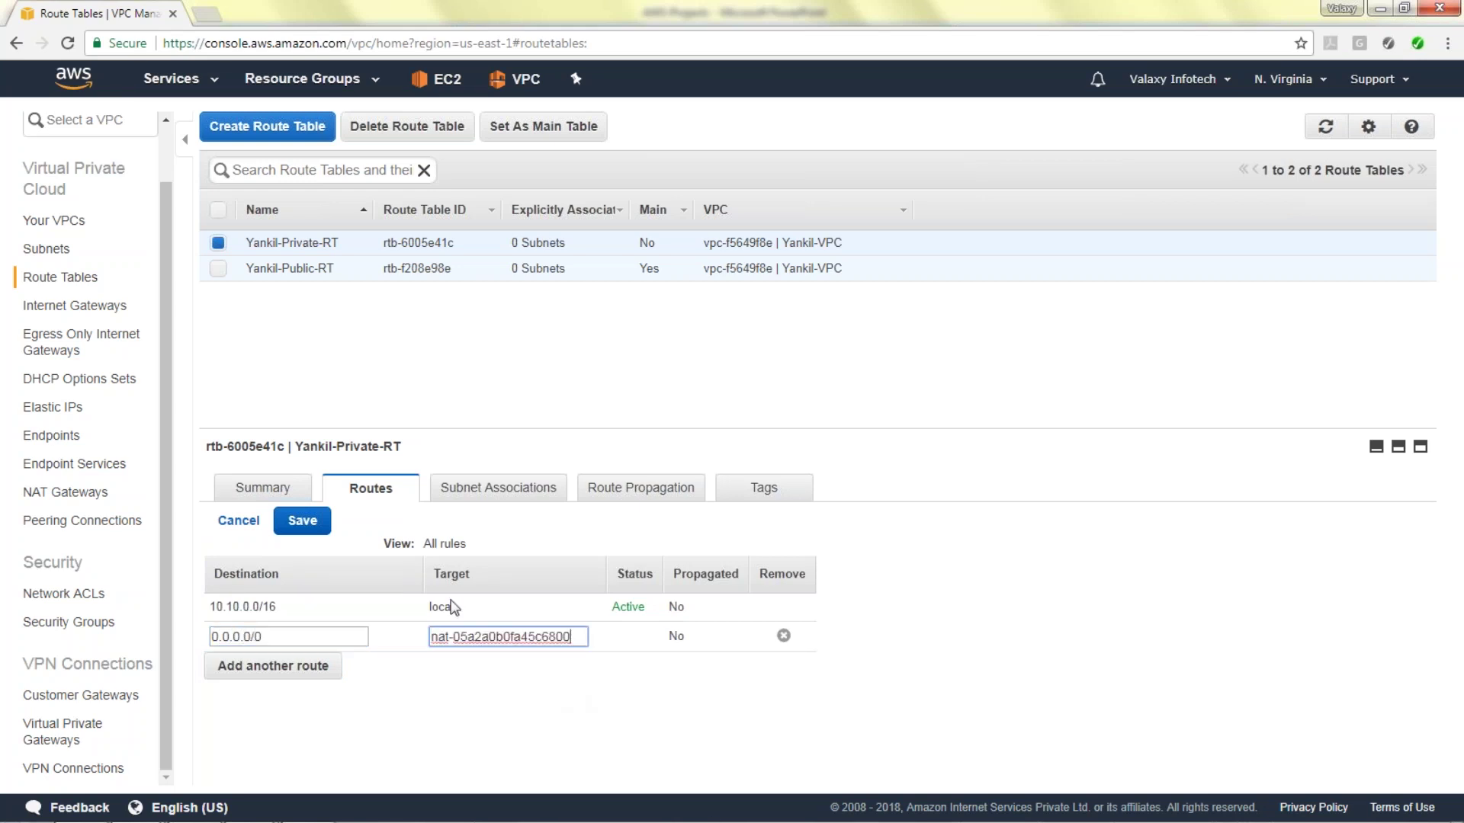
left_click(302, 521)
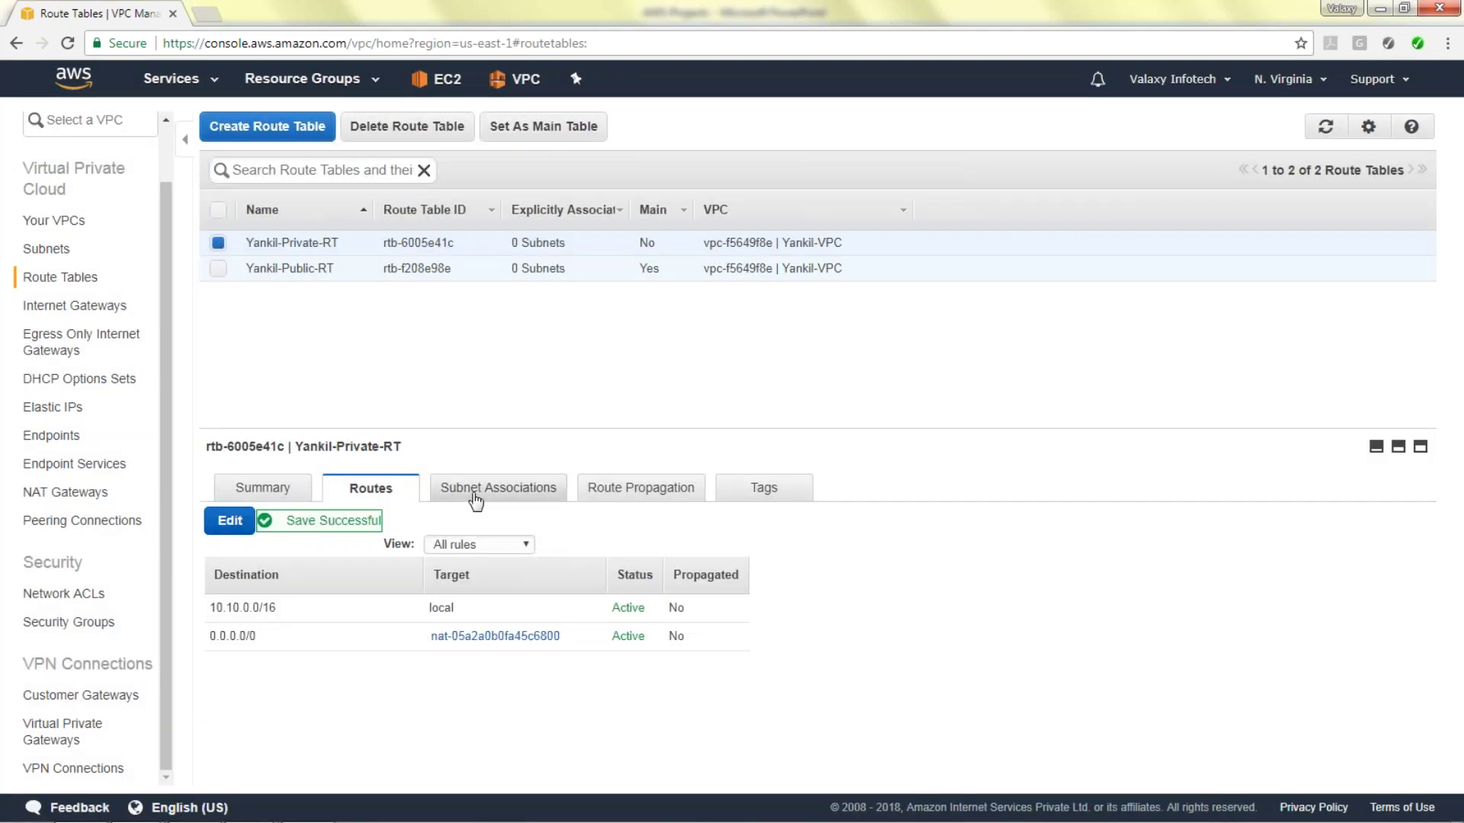
Associate subnets Yankil-Private-subnet-1C and Yankil-Private-Subnet-1D with Yankil-Private-RT.
left_click(475, 497)
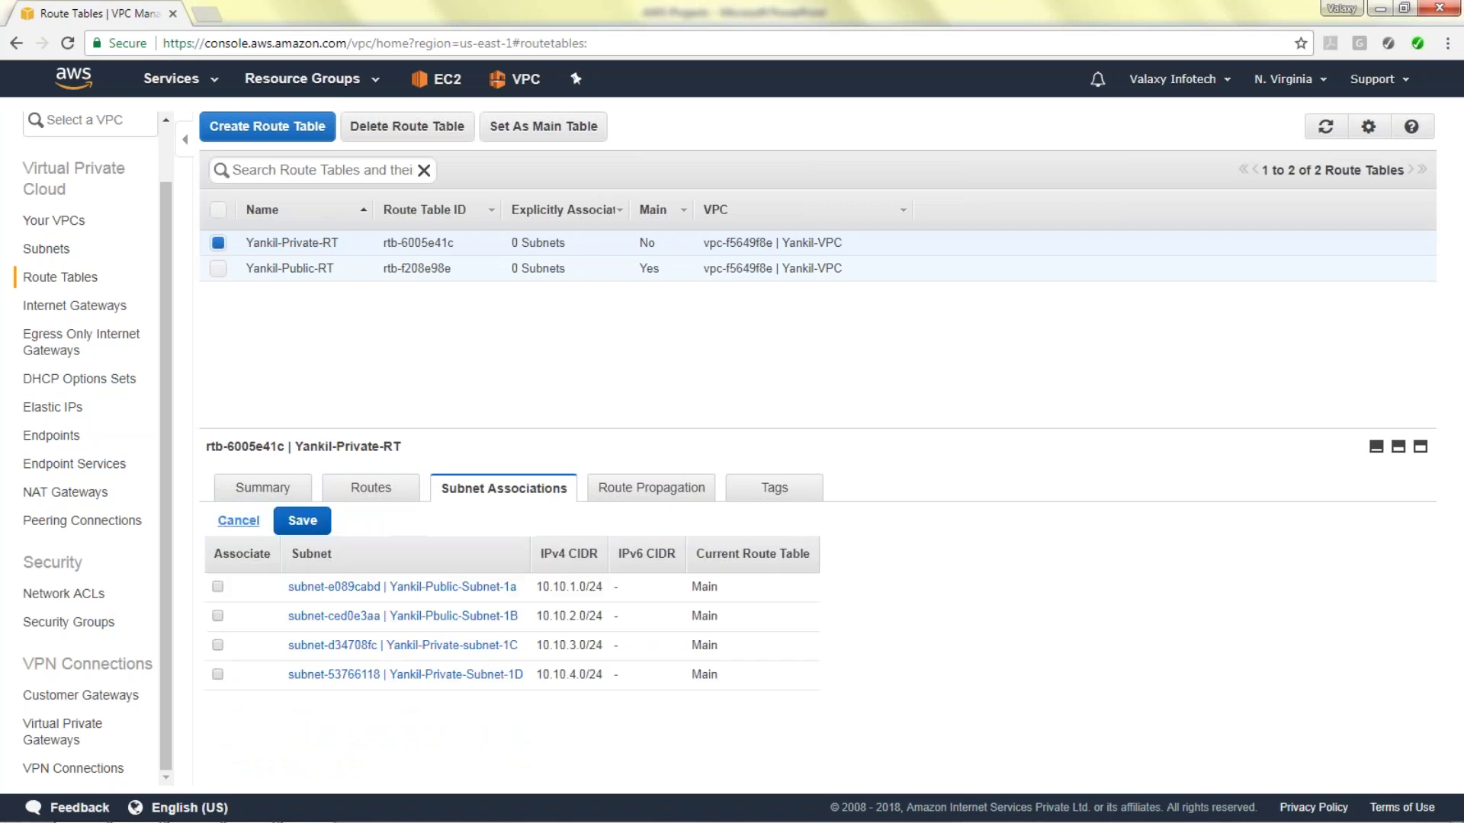
left_click(218, 645)
left_click(217, 674)
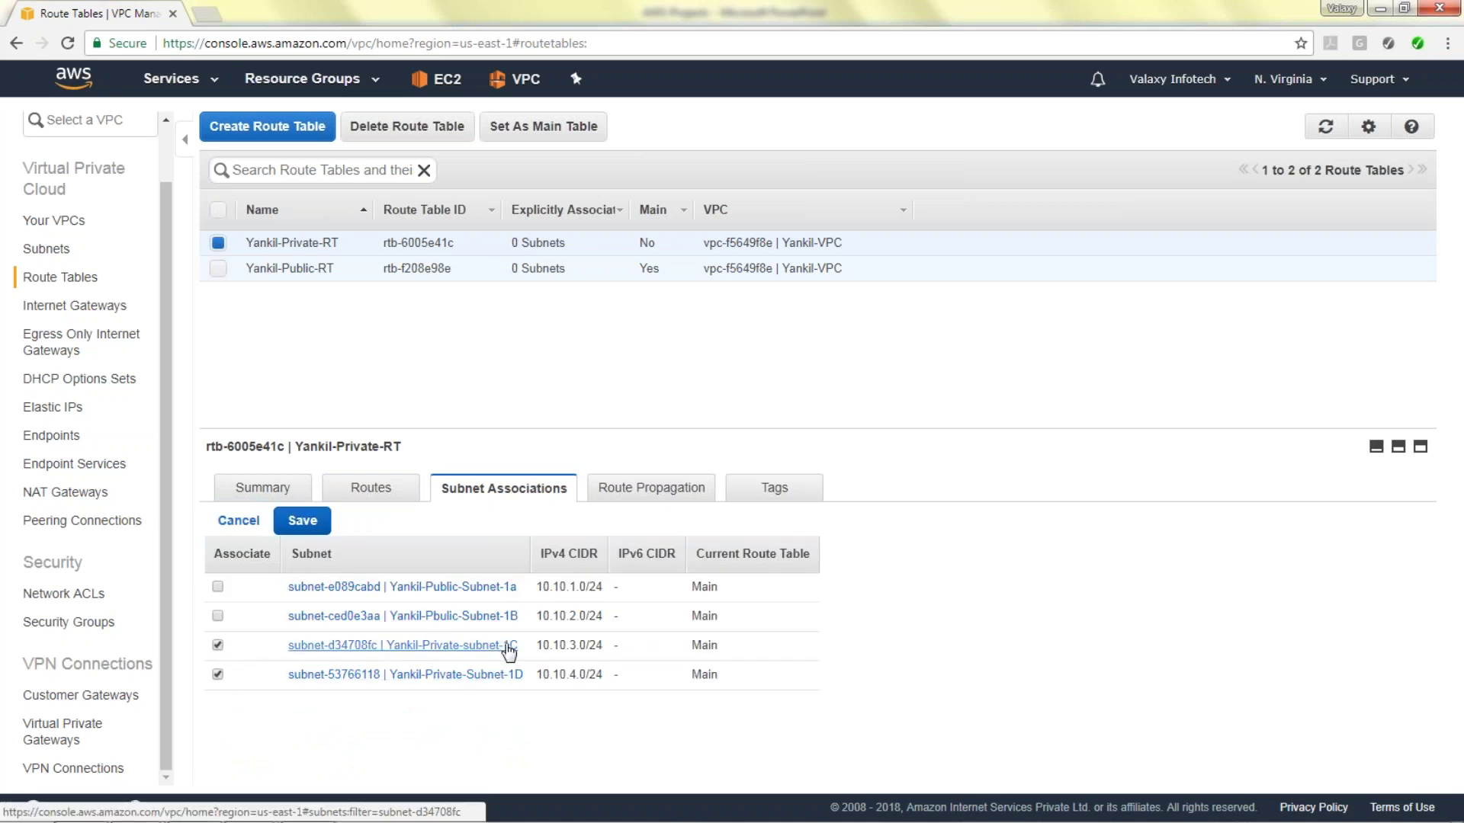
left_click(324, 519)
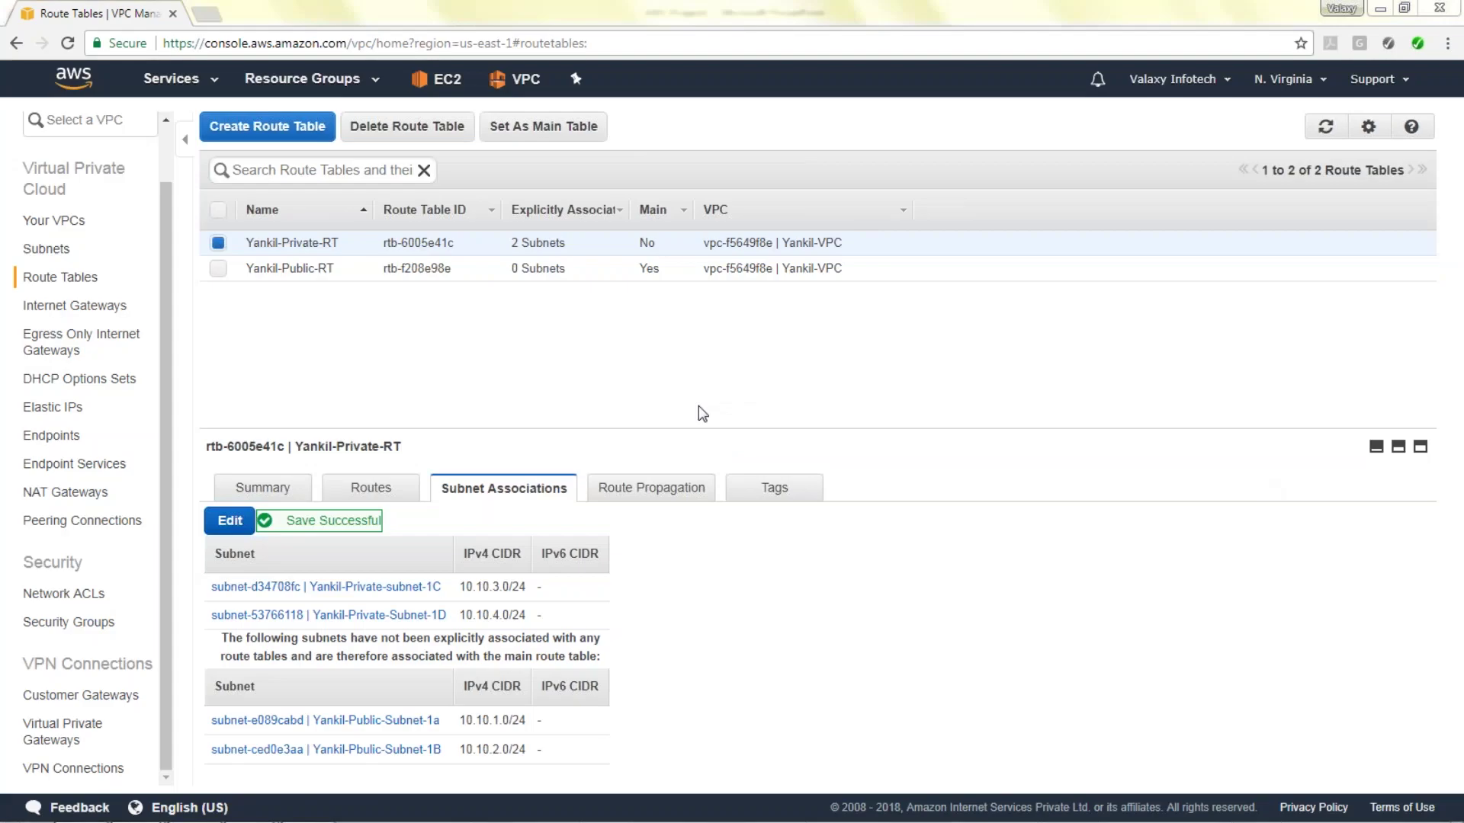
left_click(218, 268)
Add a 0.0.0.0/0 route to Yankil-Public-RT targeting internet gateway igw-e573909d and save it.
left_click(268, 271)
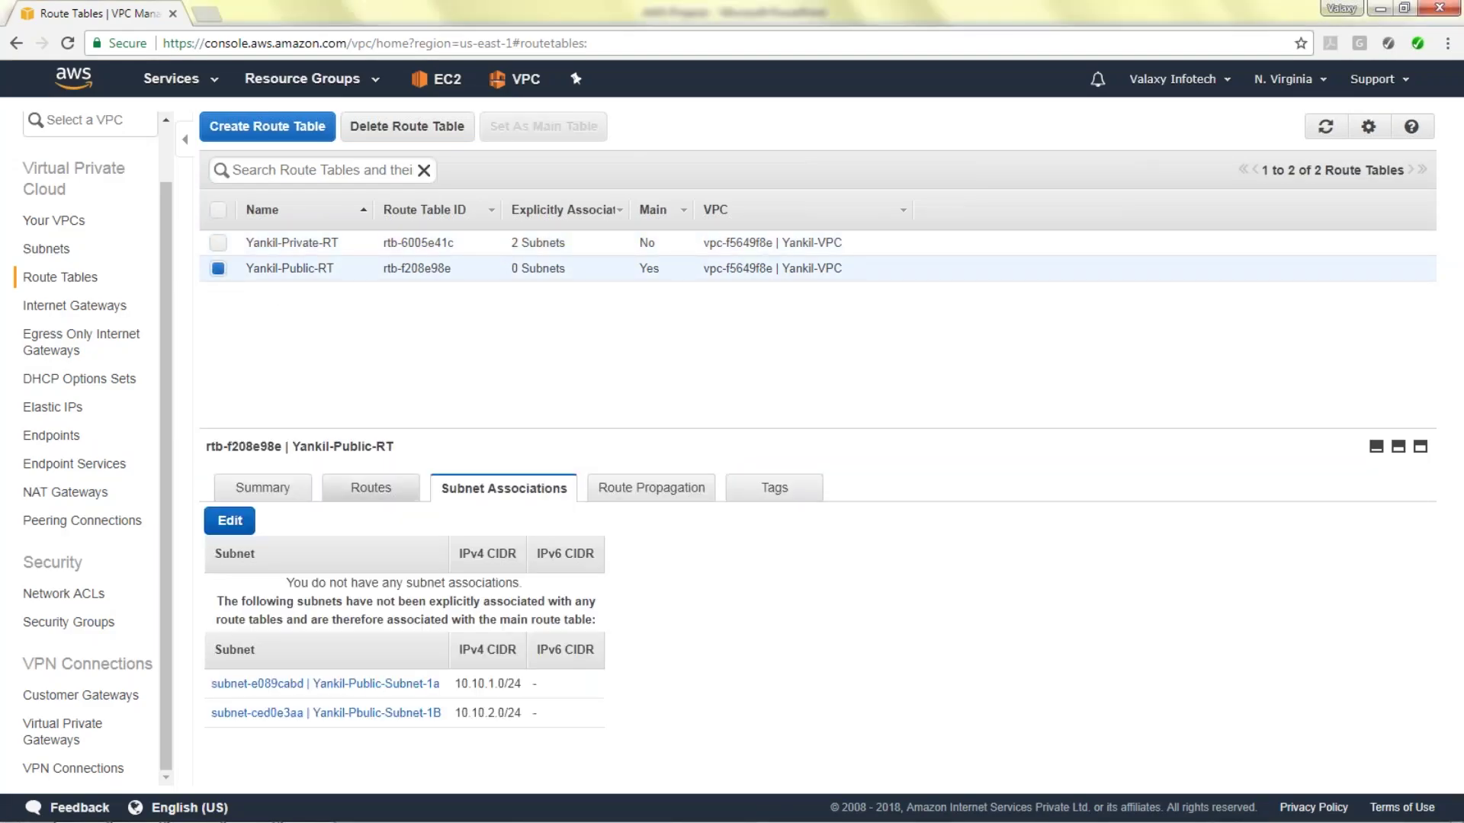
left_click(370, 488)
left_click(230, 520)
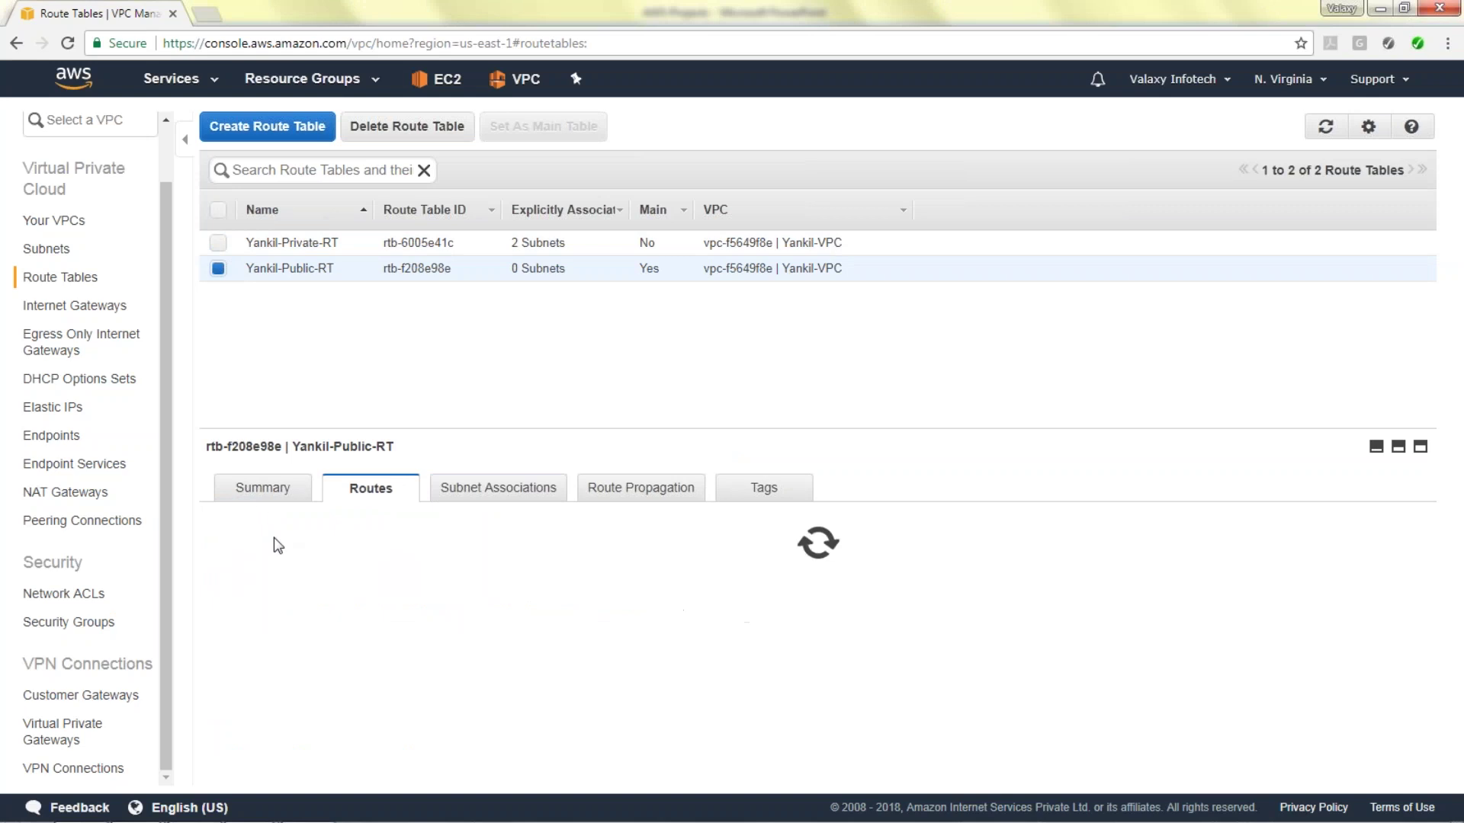
left_click(273, 635)
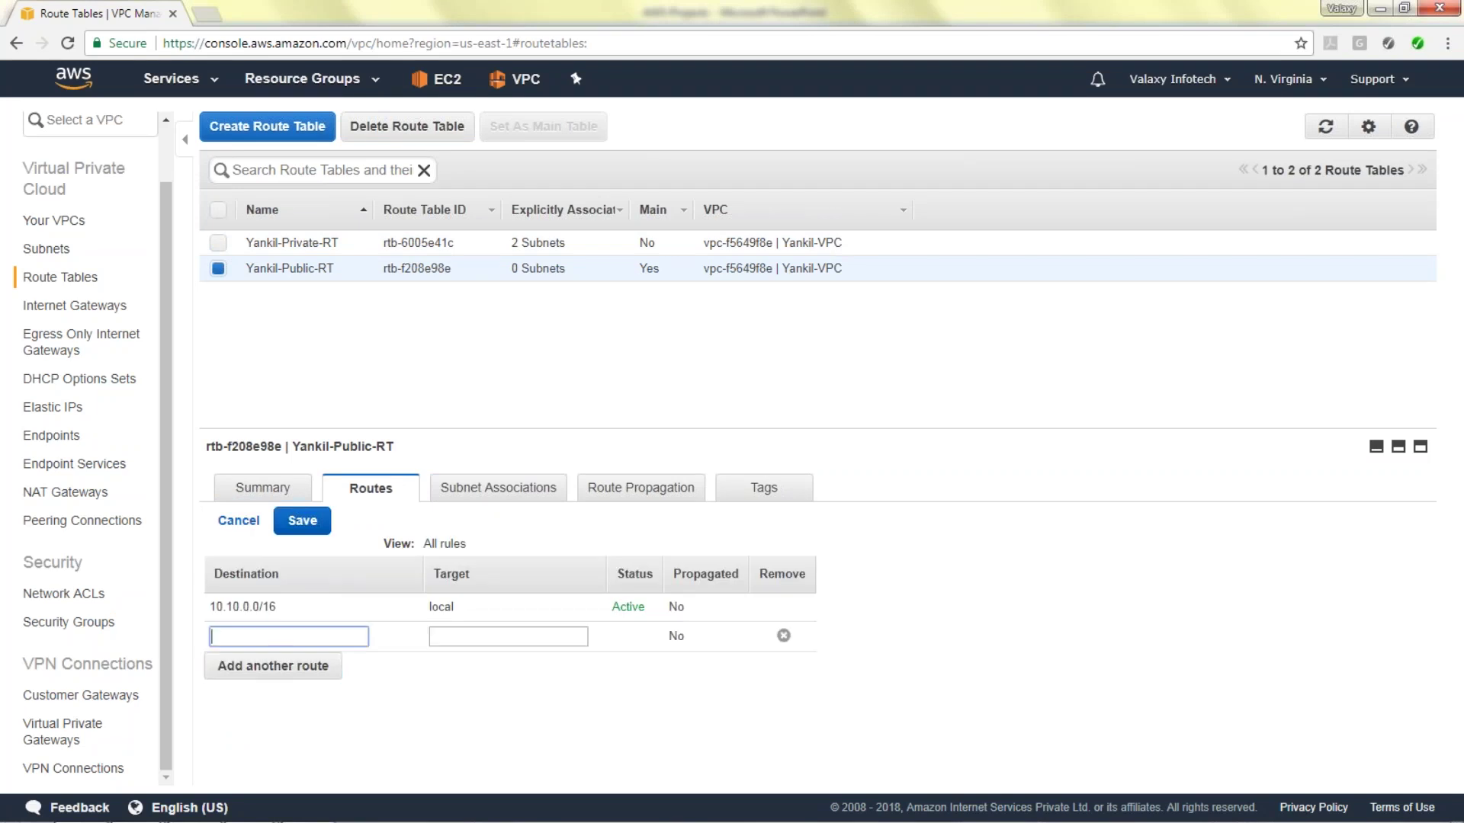
type("0.0.0.0/0")
key("Tab")
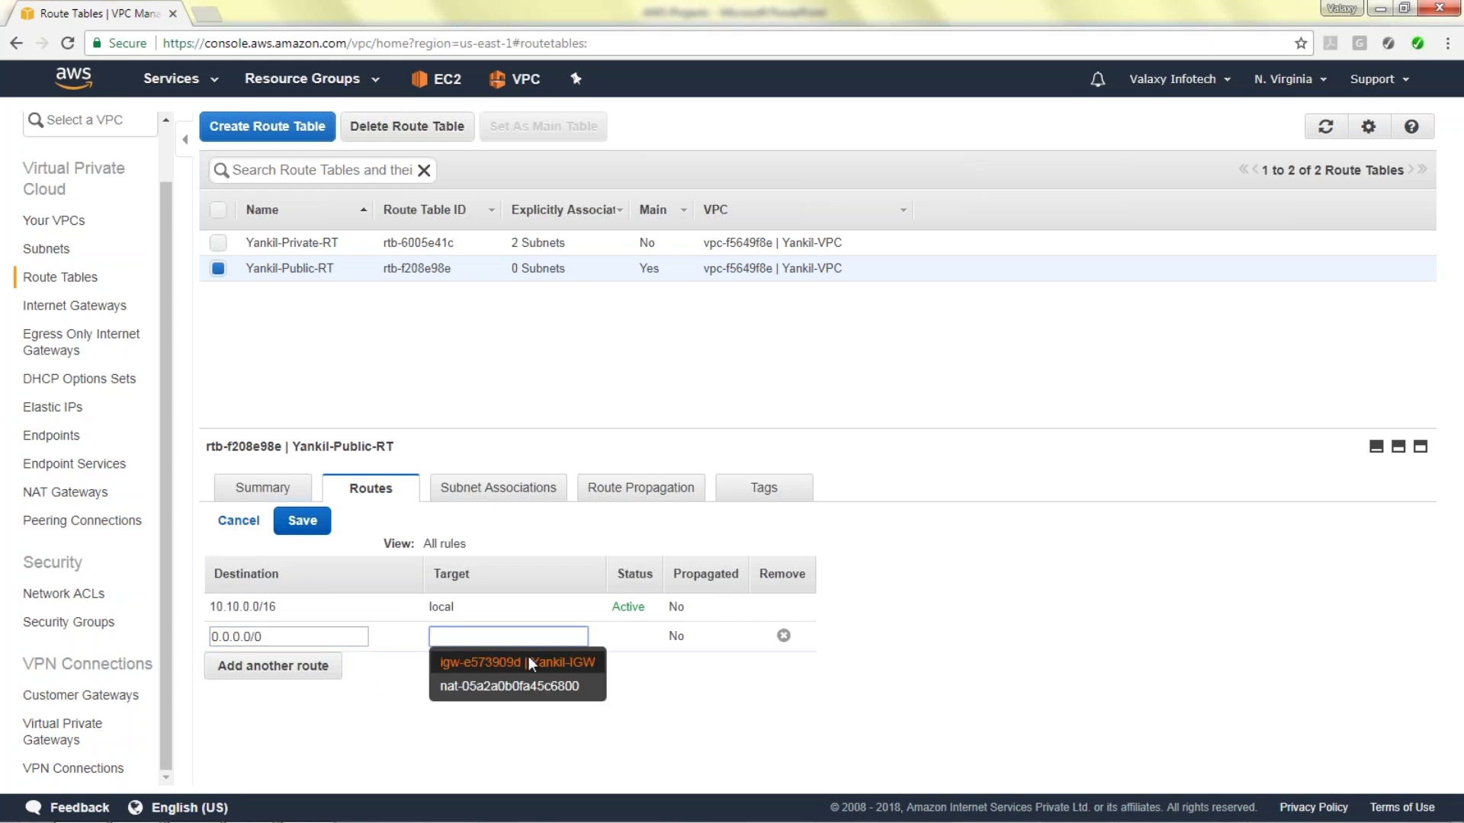
left_click(529, 656)
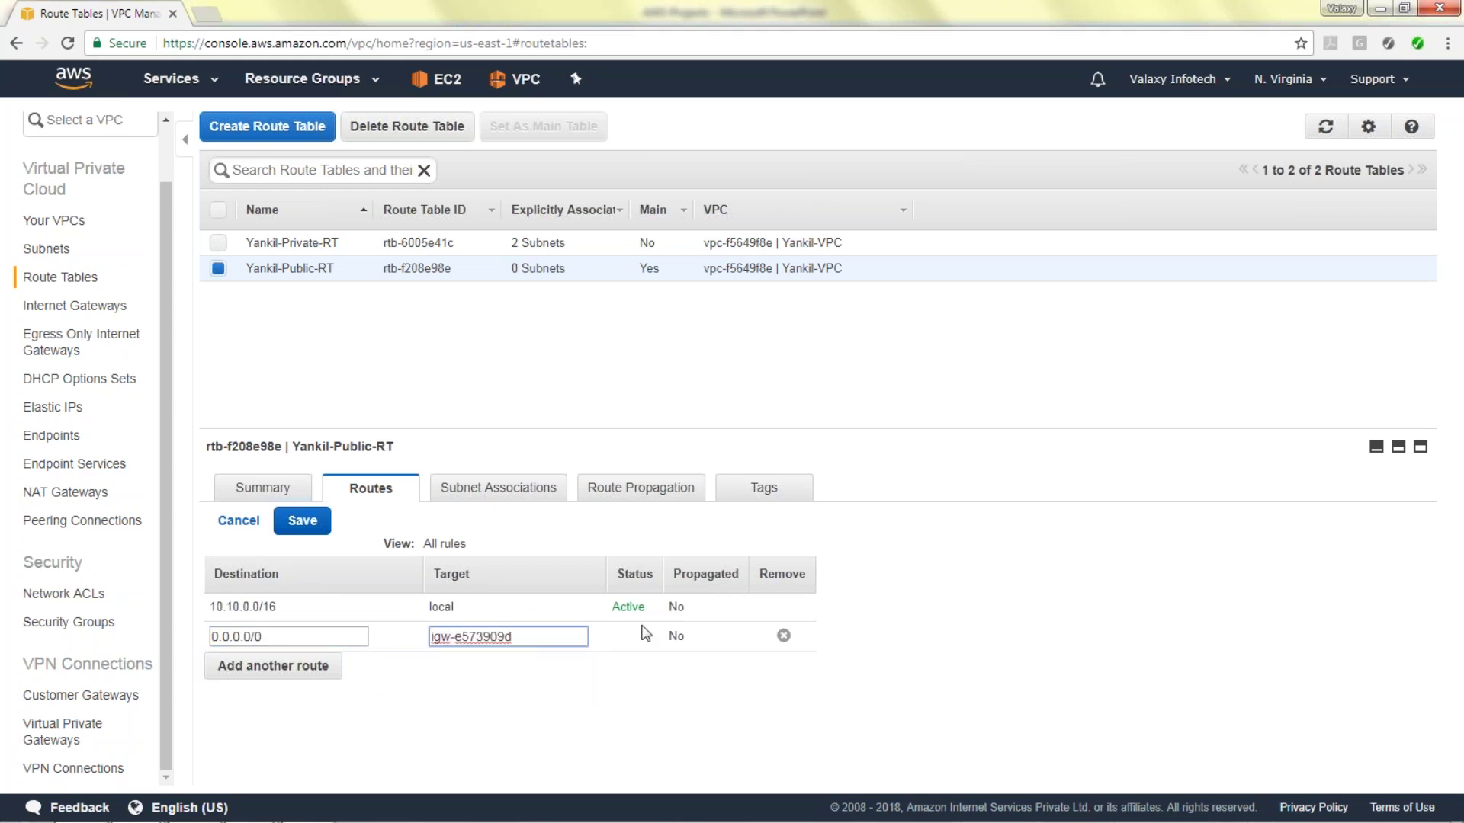
left_click(303, 522)
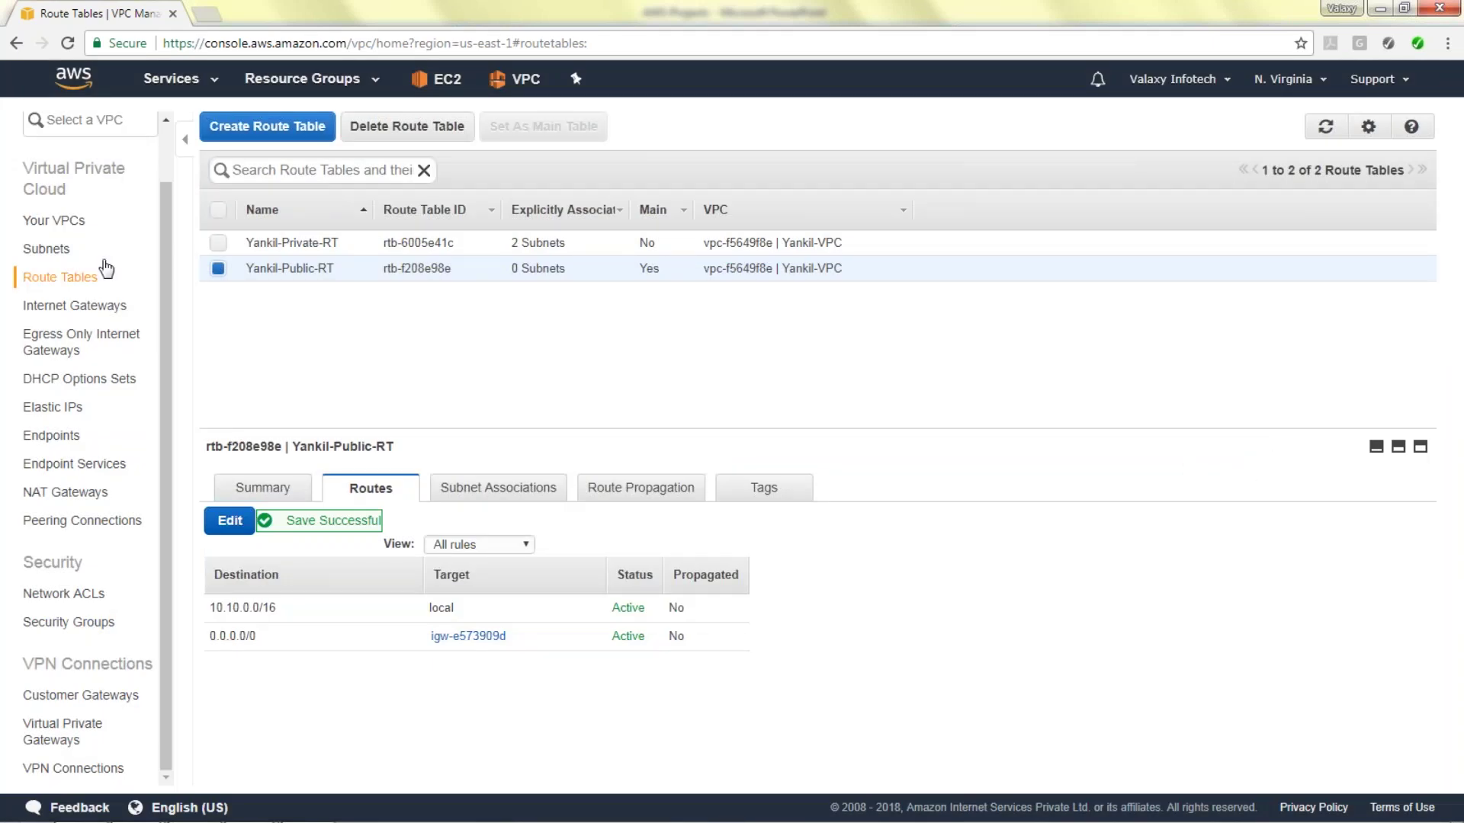
scroll(160, 179, "up", 2)
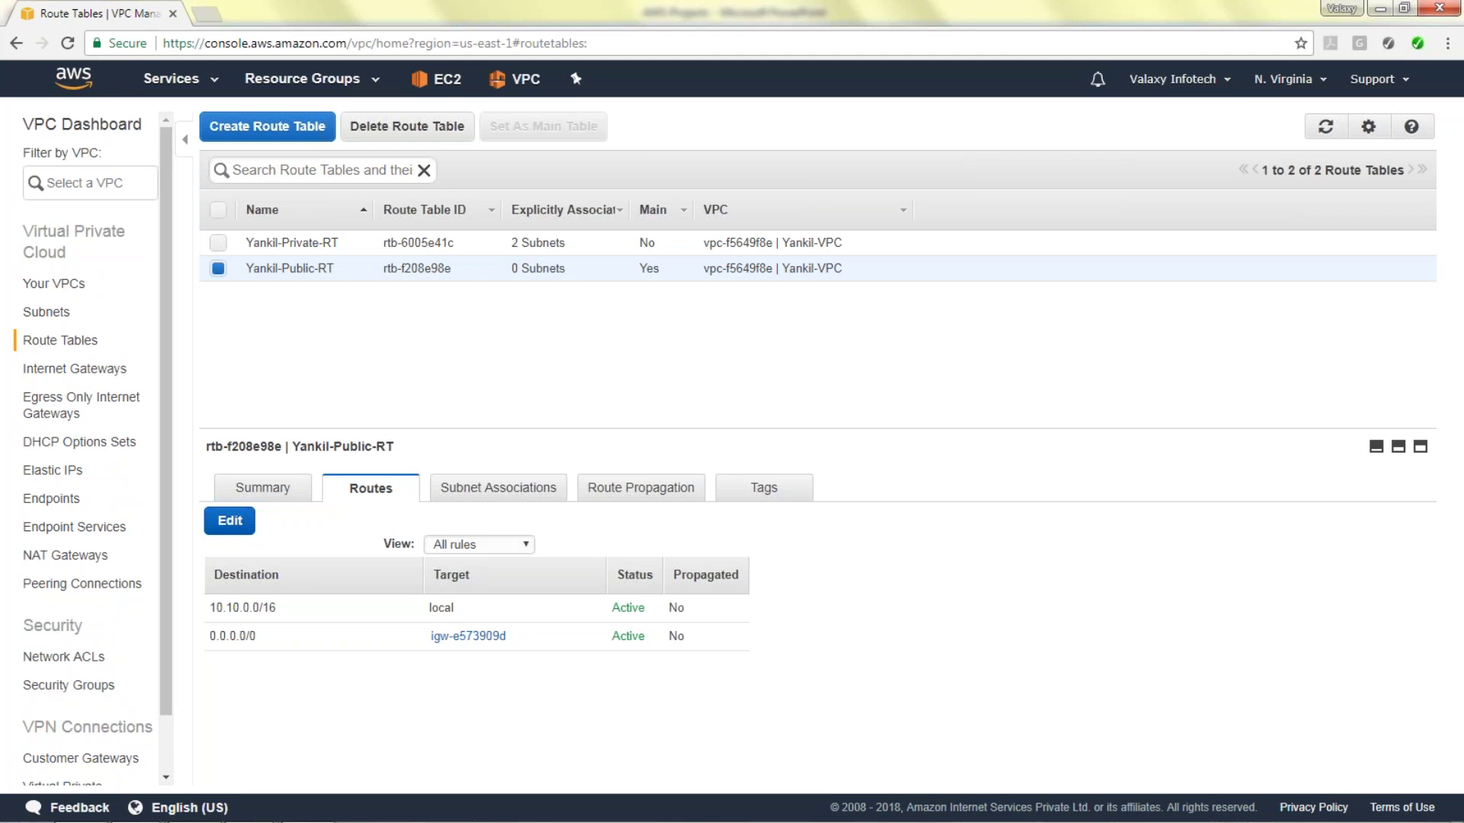
From the EC2 console, launch an Amazon Linux AMI 2017.09.1 instance on t2.micro.
left_click(452, 88)
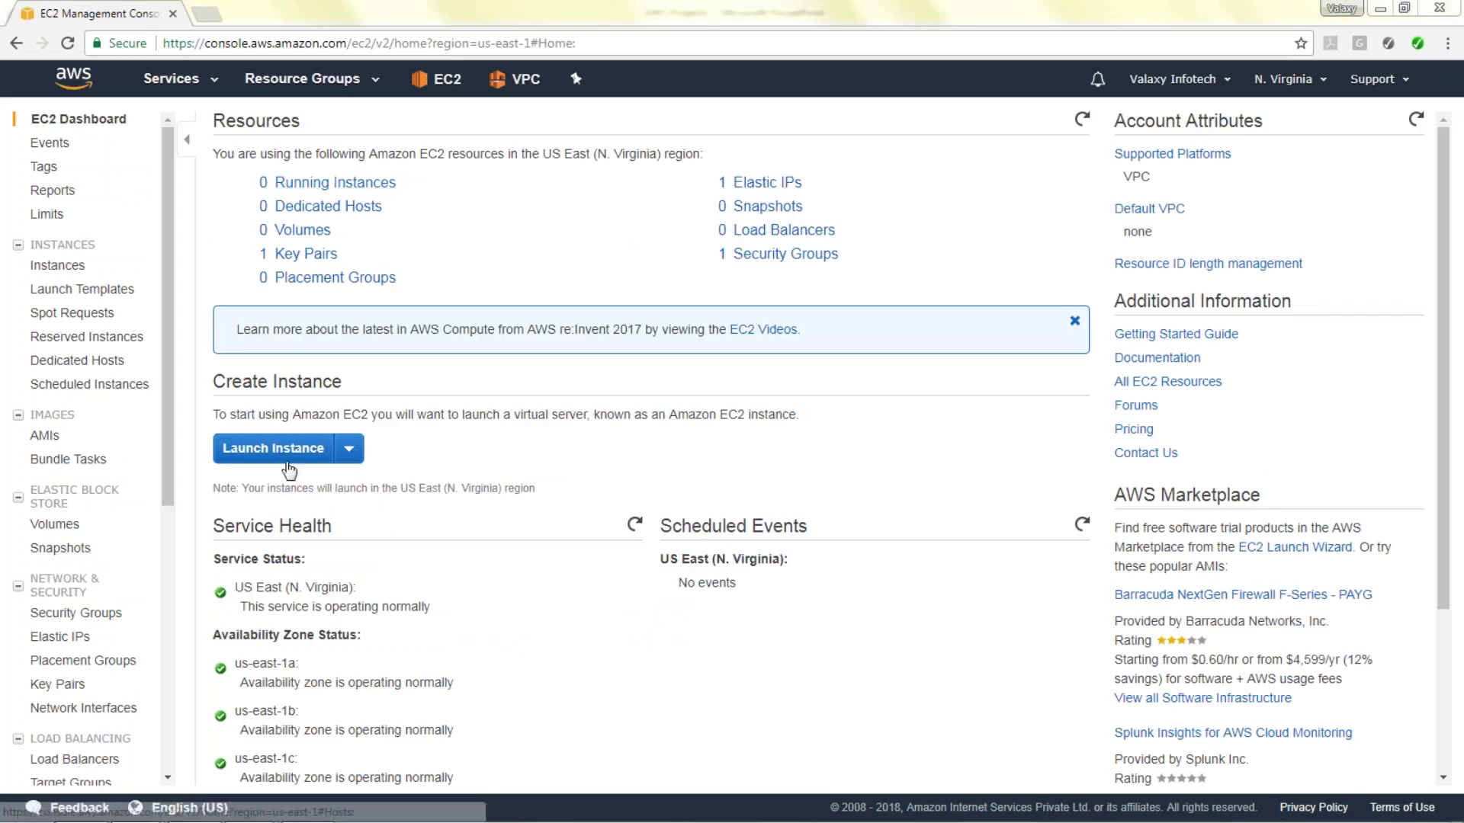
left_click(273, 448)
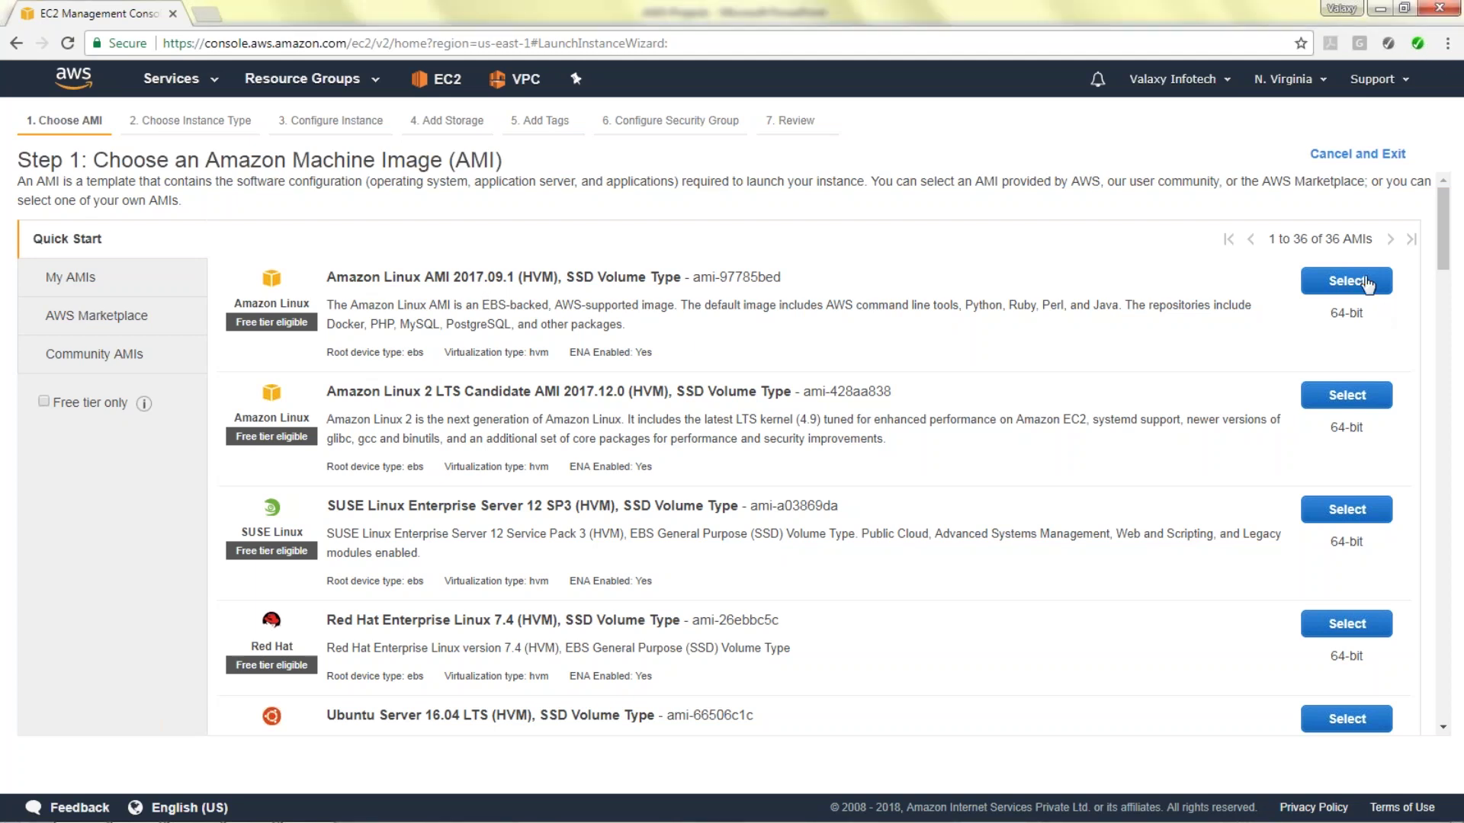
left_click(1361, 282)
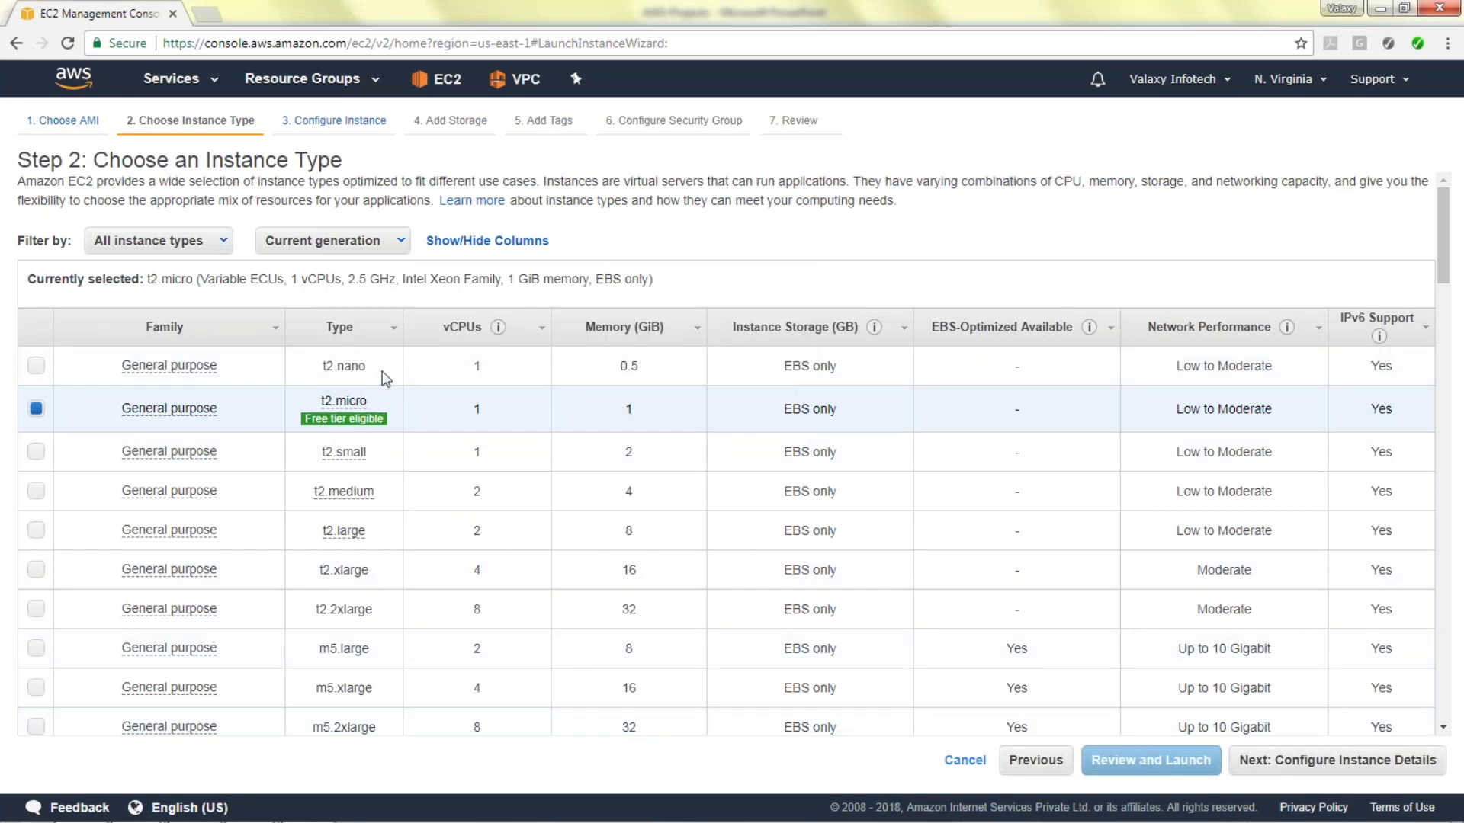
mouse_move(382, 418)
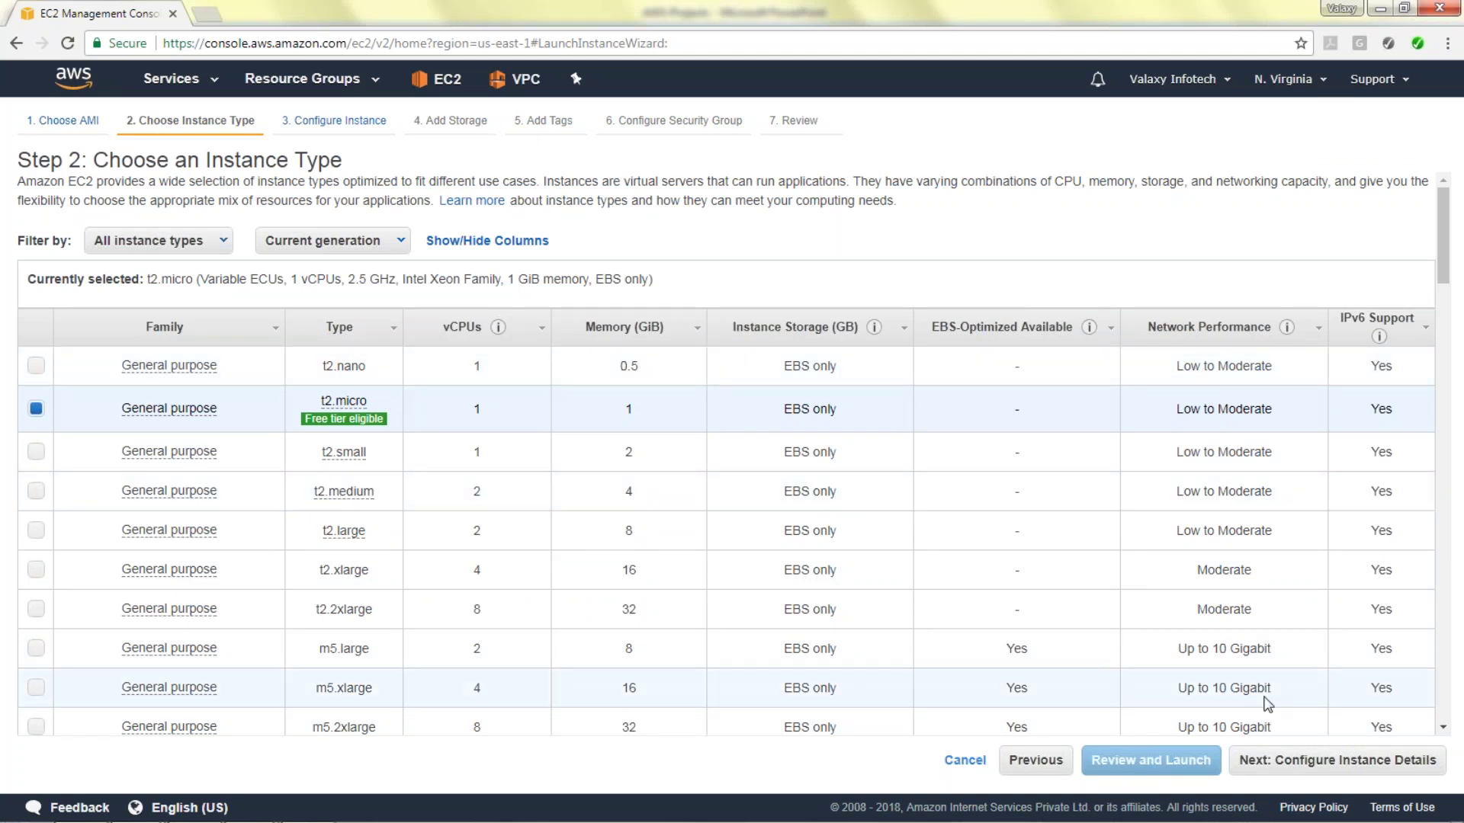
left_click(1346, 759)
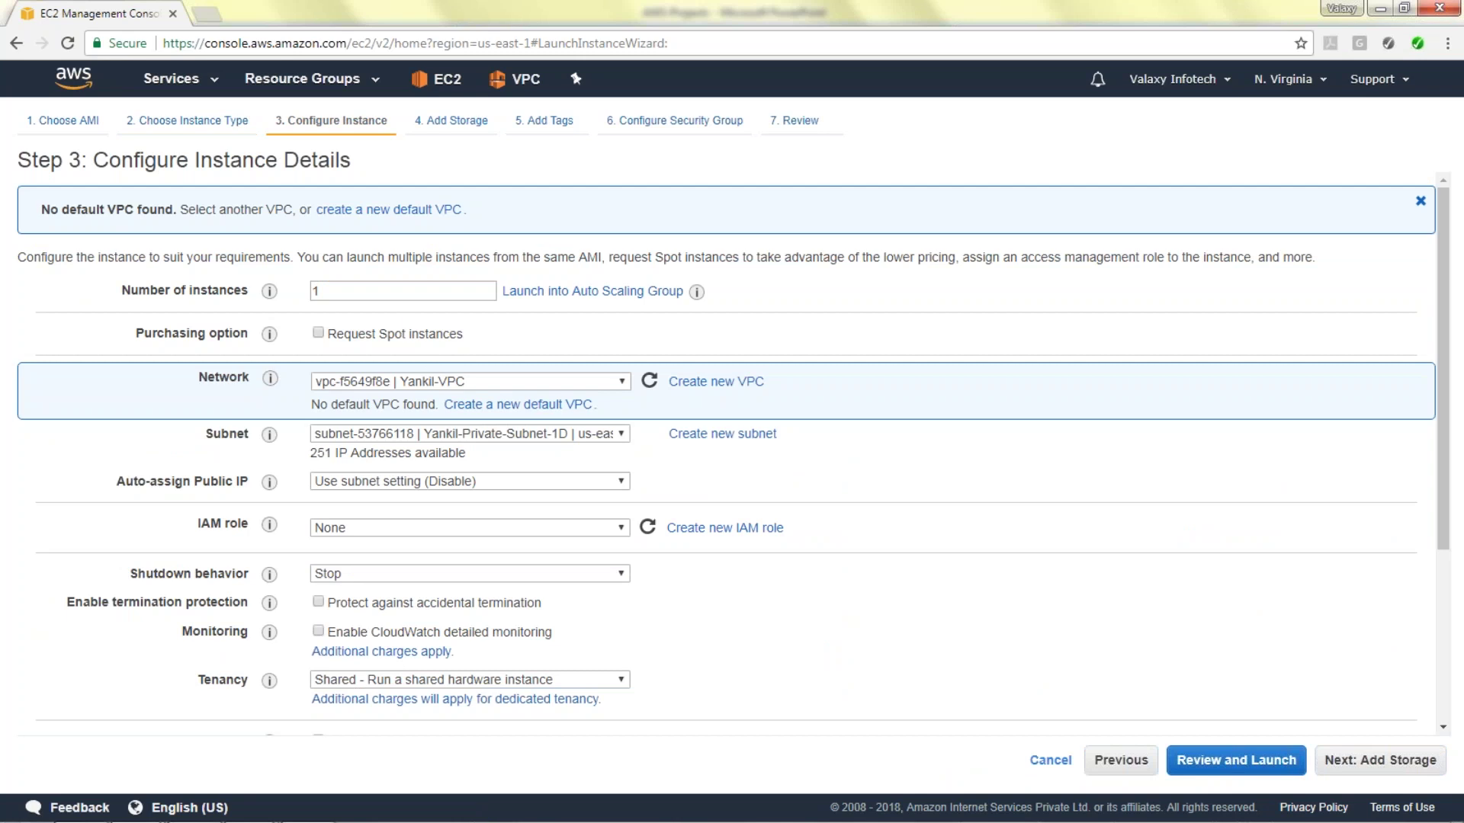
Place the new instance in the Yankil-Public-Subnet-1a subnet.
double_click(315, 290)
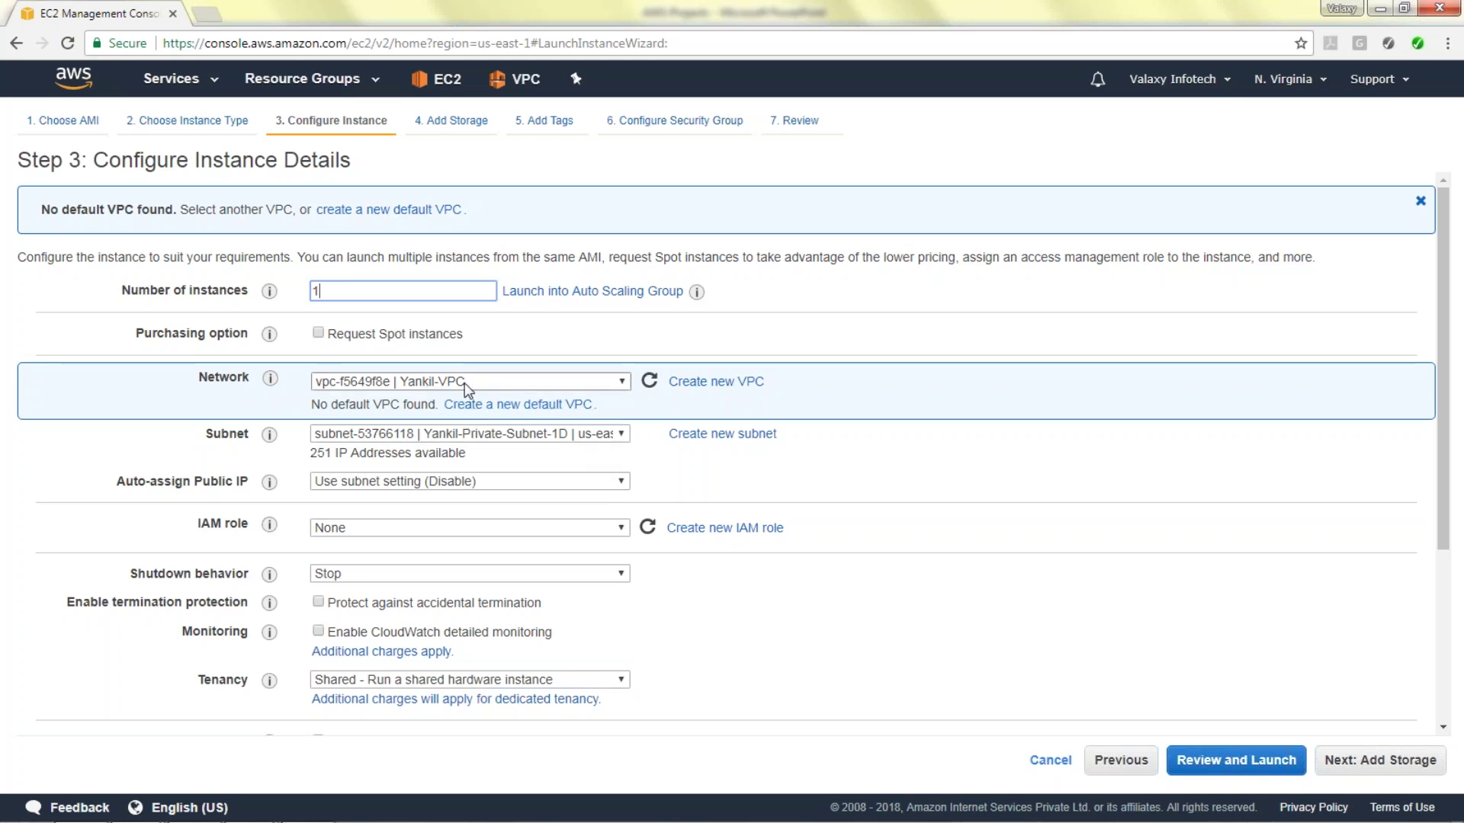
left_click(504, 434)
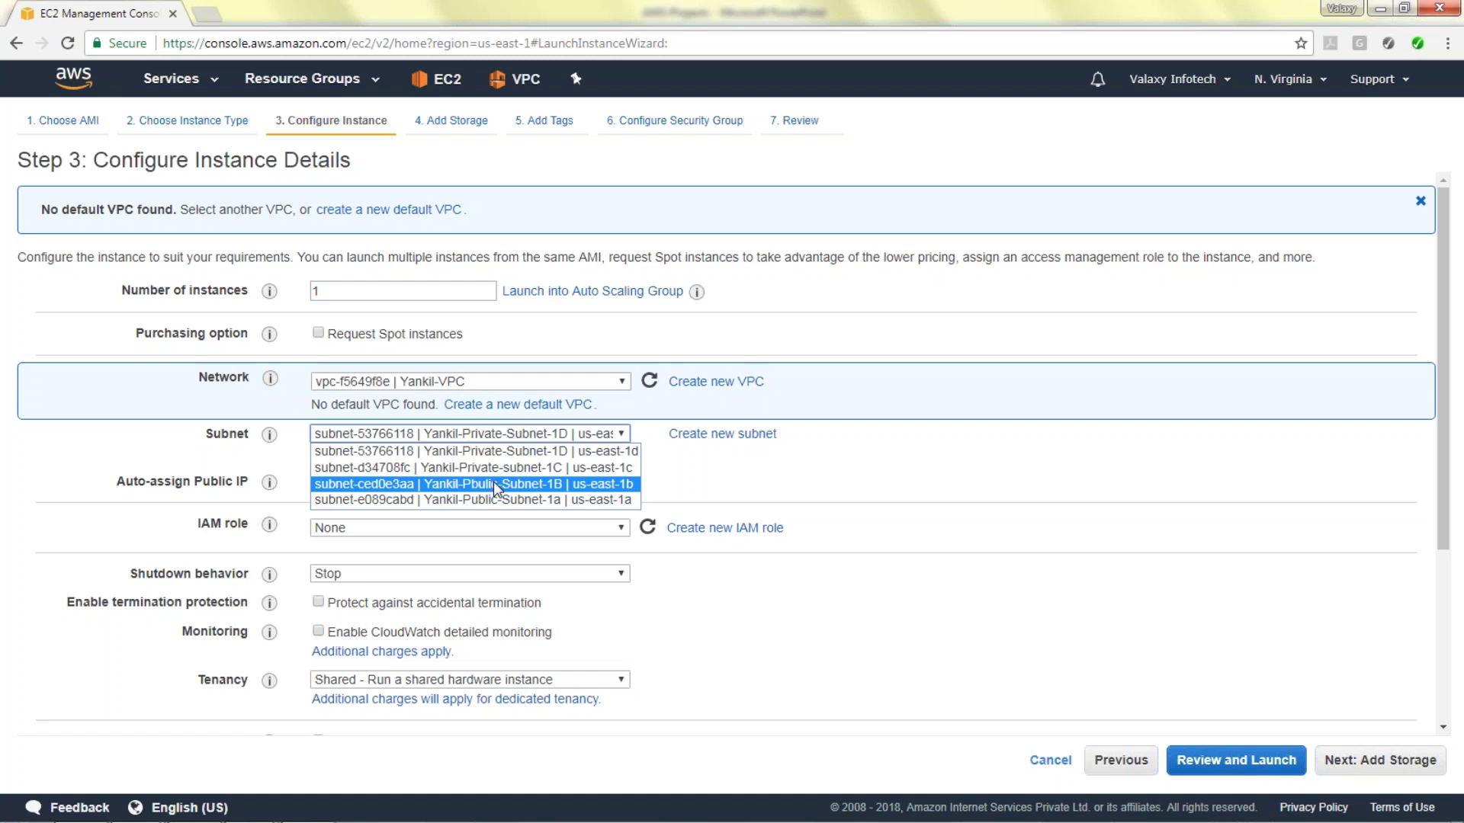
left_click(488, 500)
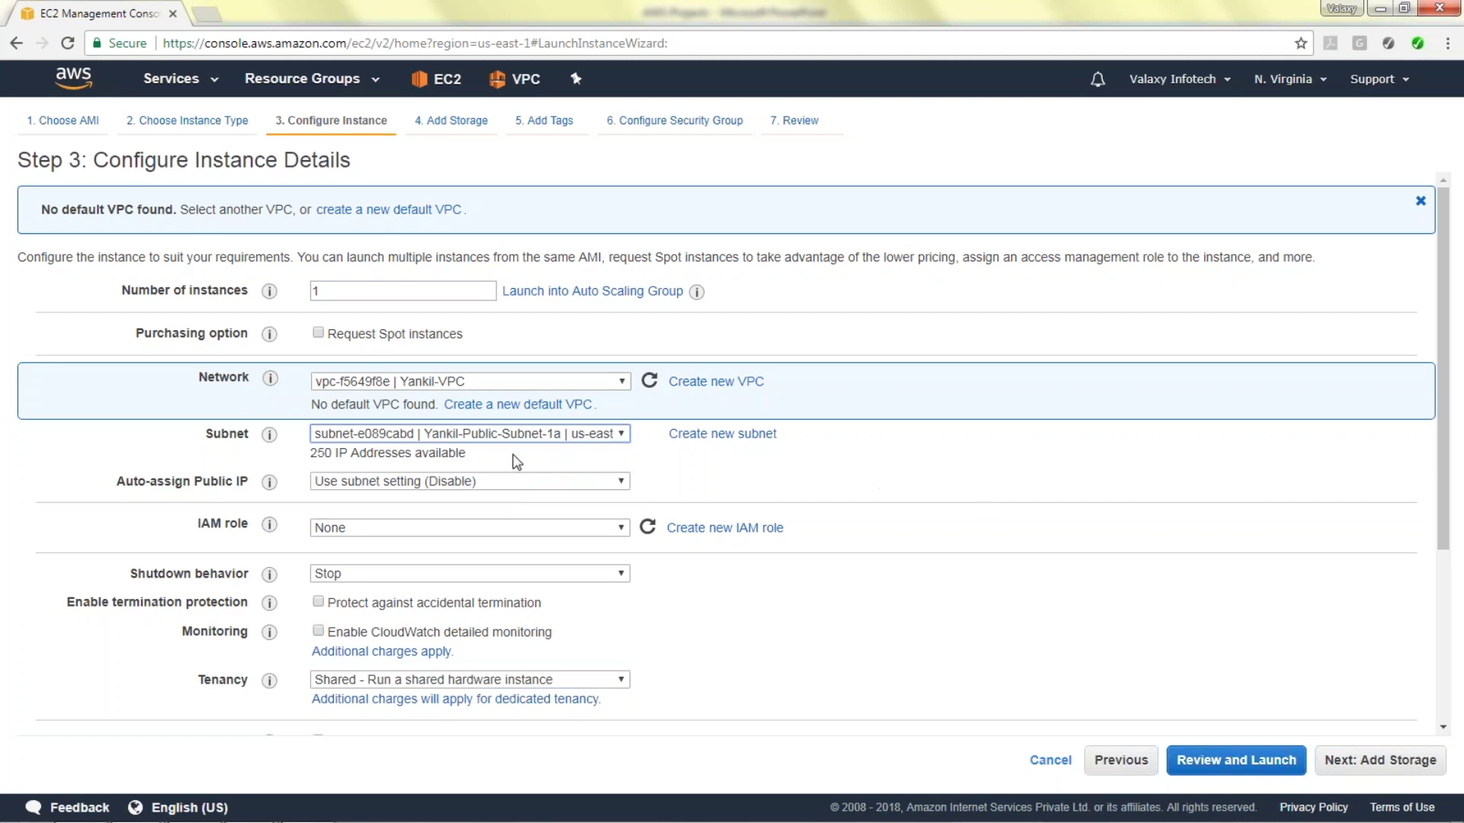
Enable auto-assign public IP, keep IAM role None, and expand Advanced Details.
scroll(428, 401, "down", 3)
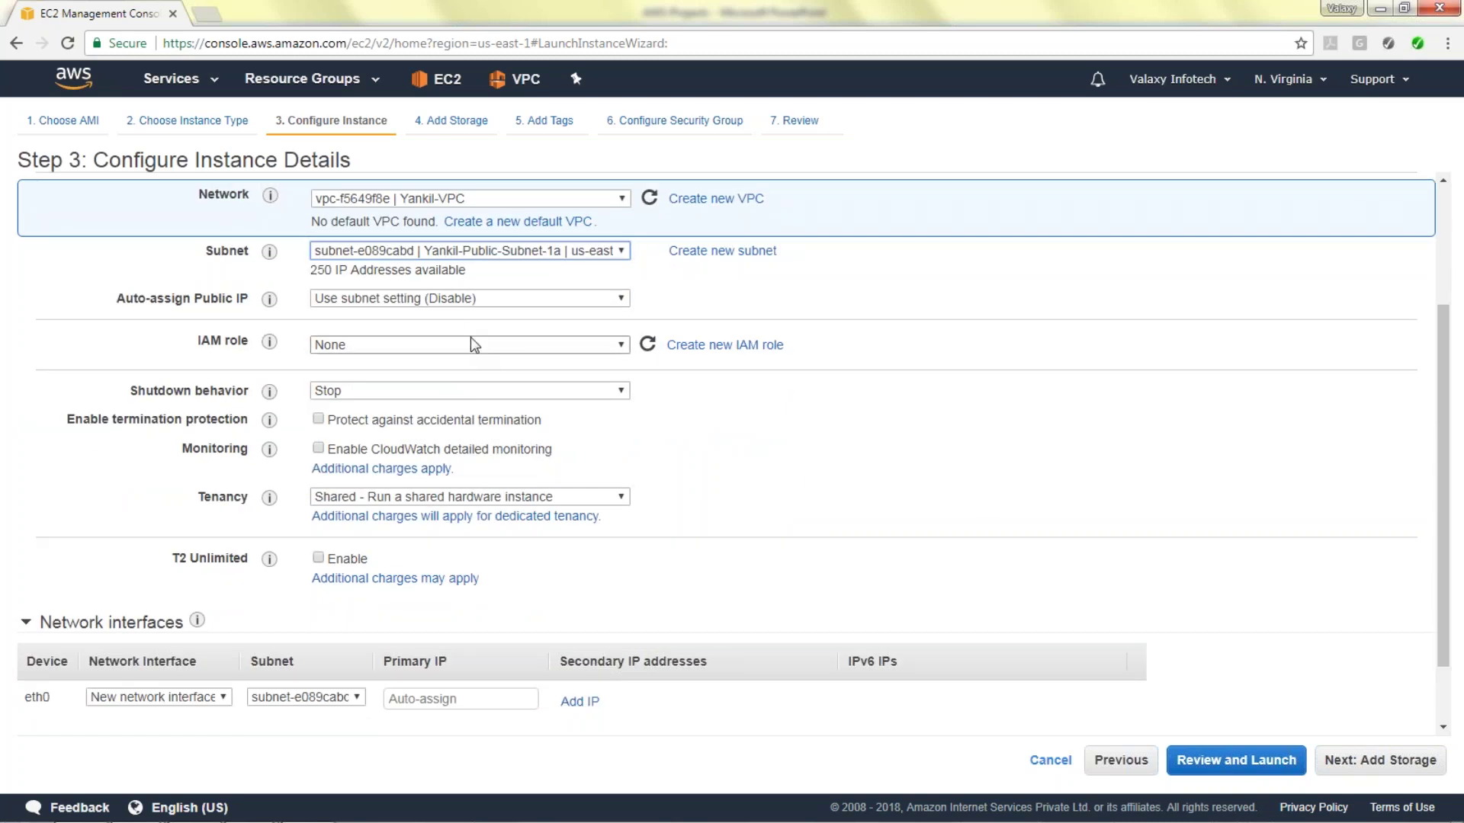
left_click(564, 303)
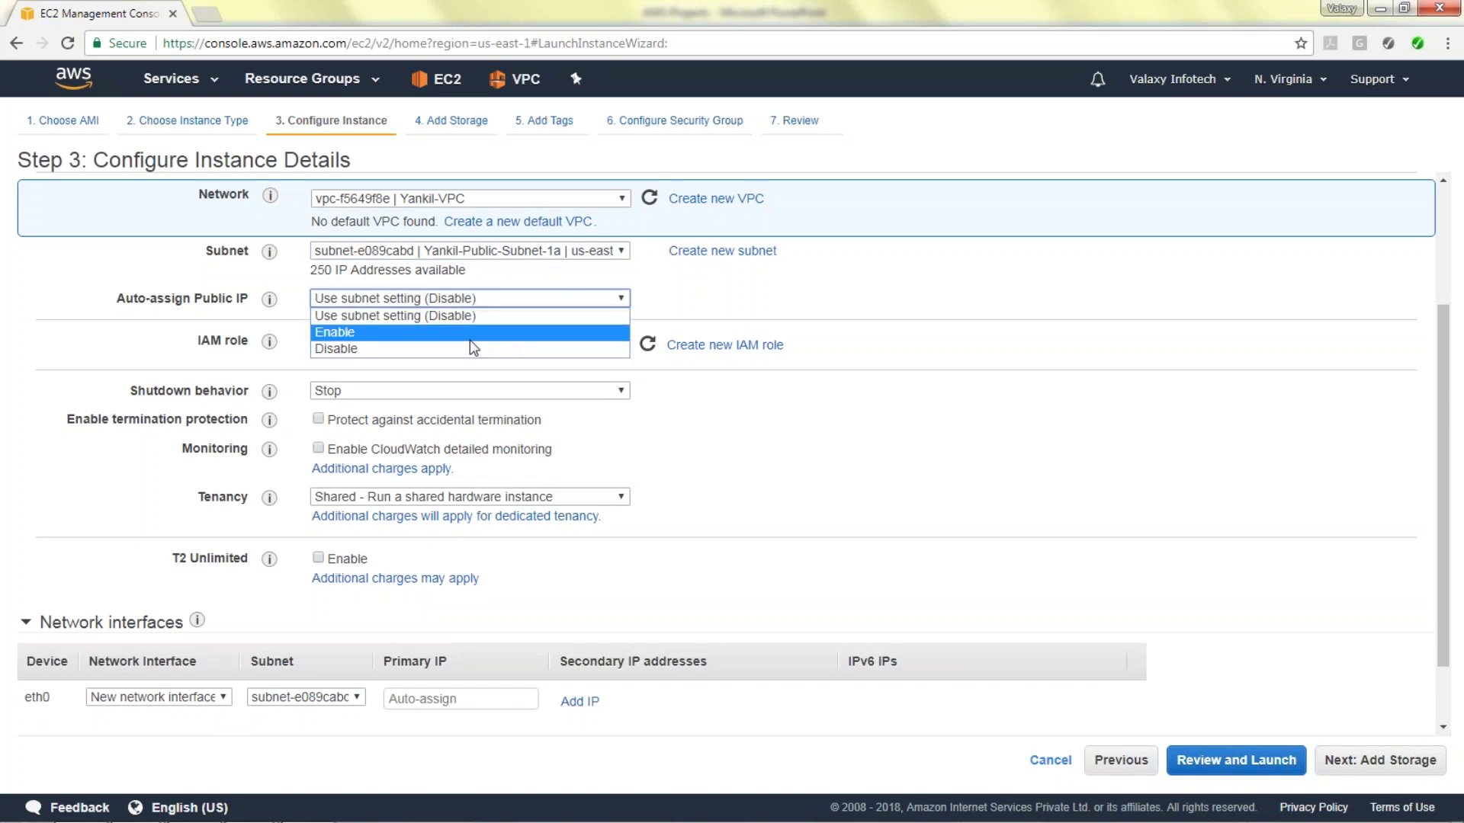
left_click(449, 334)
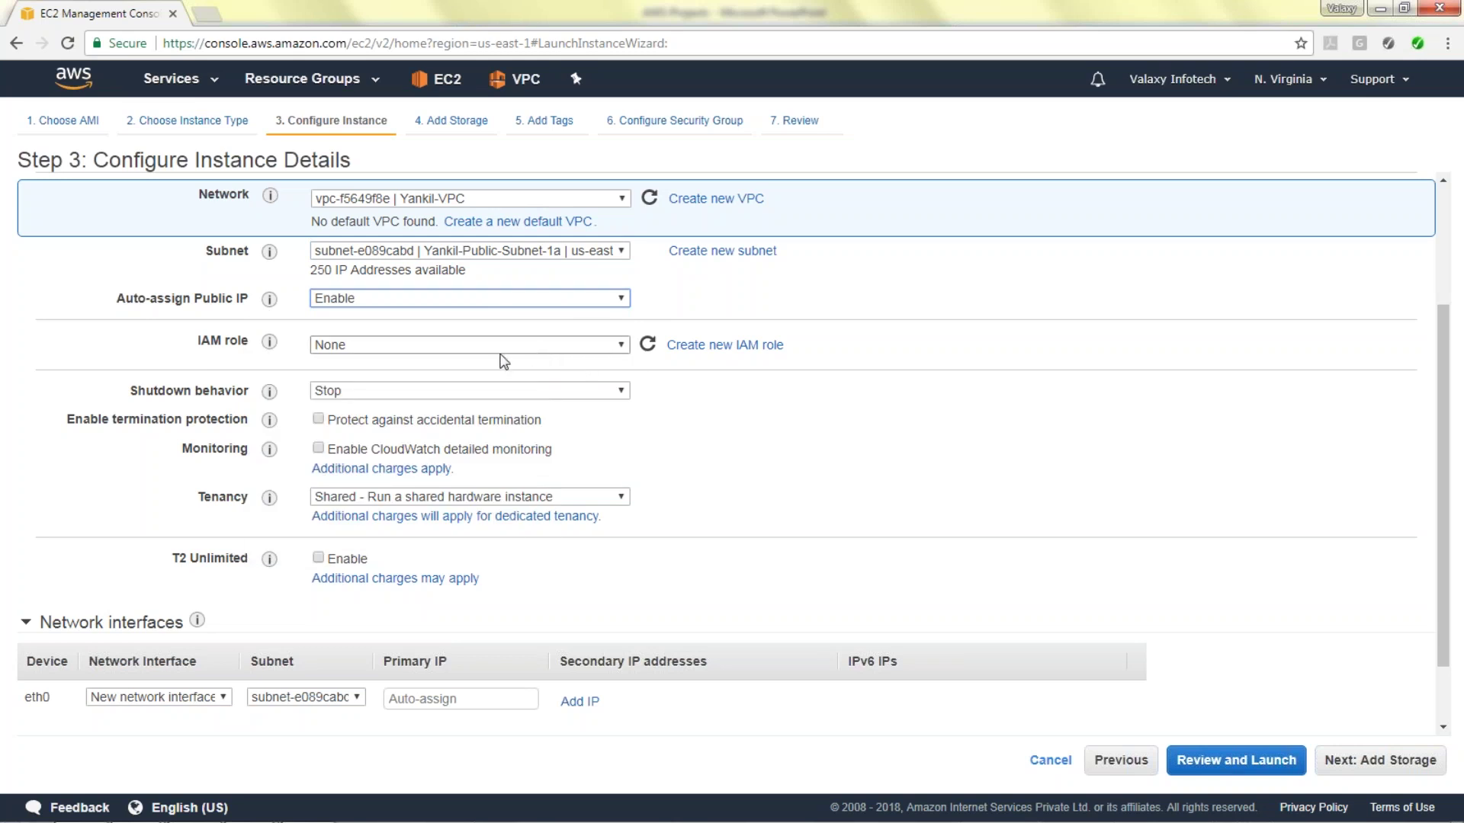
left_click(506, 349)
left_click(490, 344)
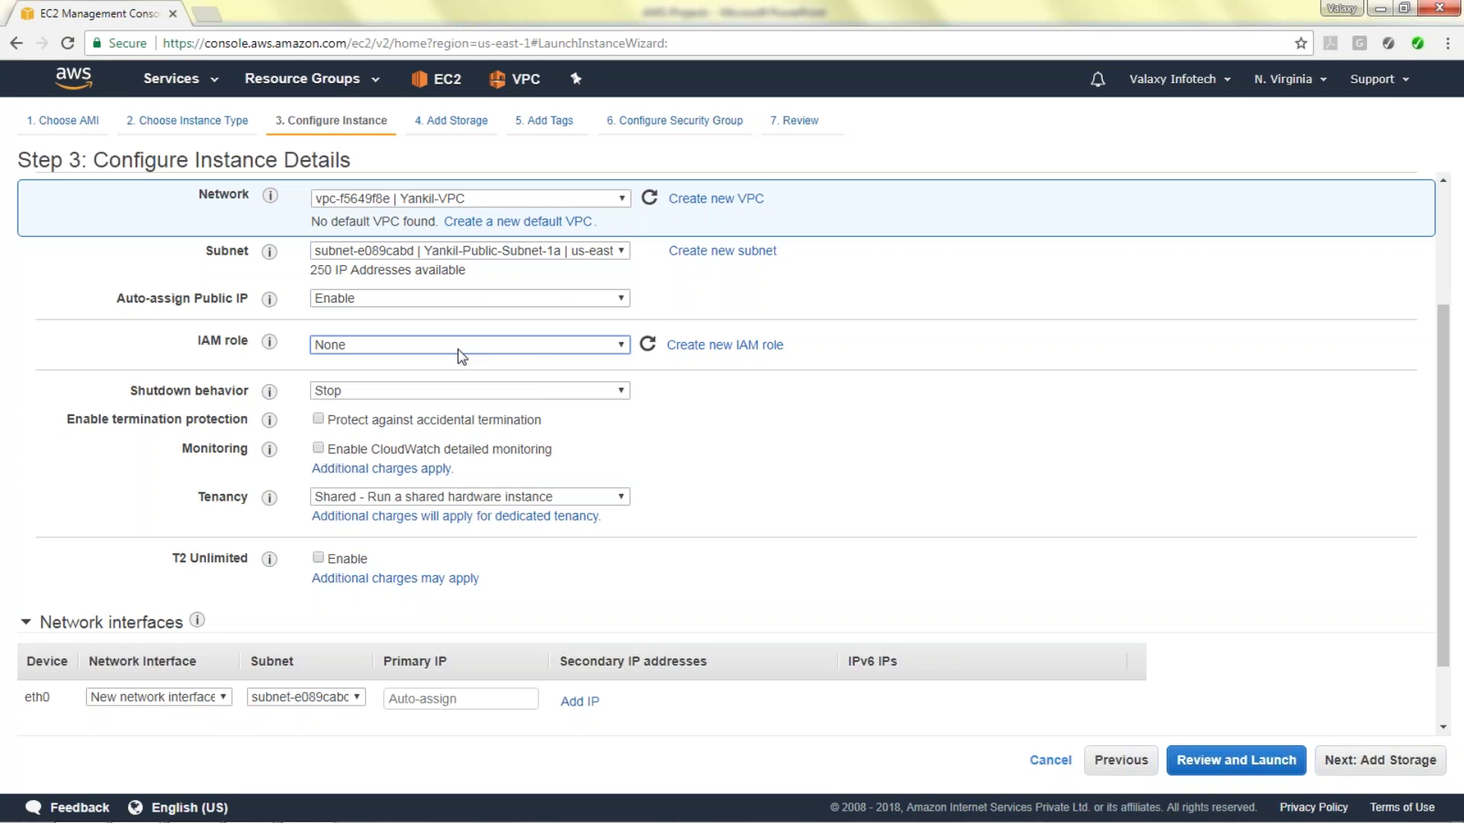
left_click(458, 350)
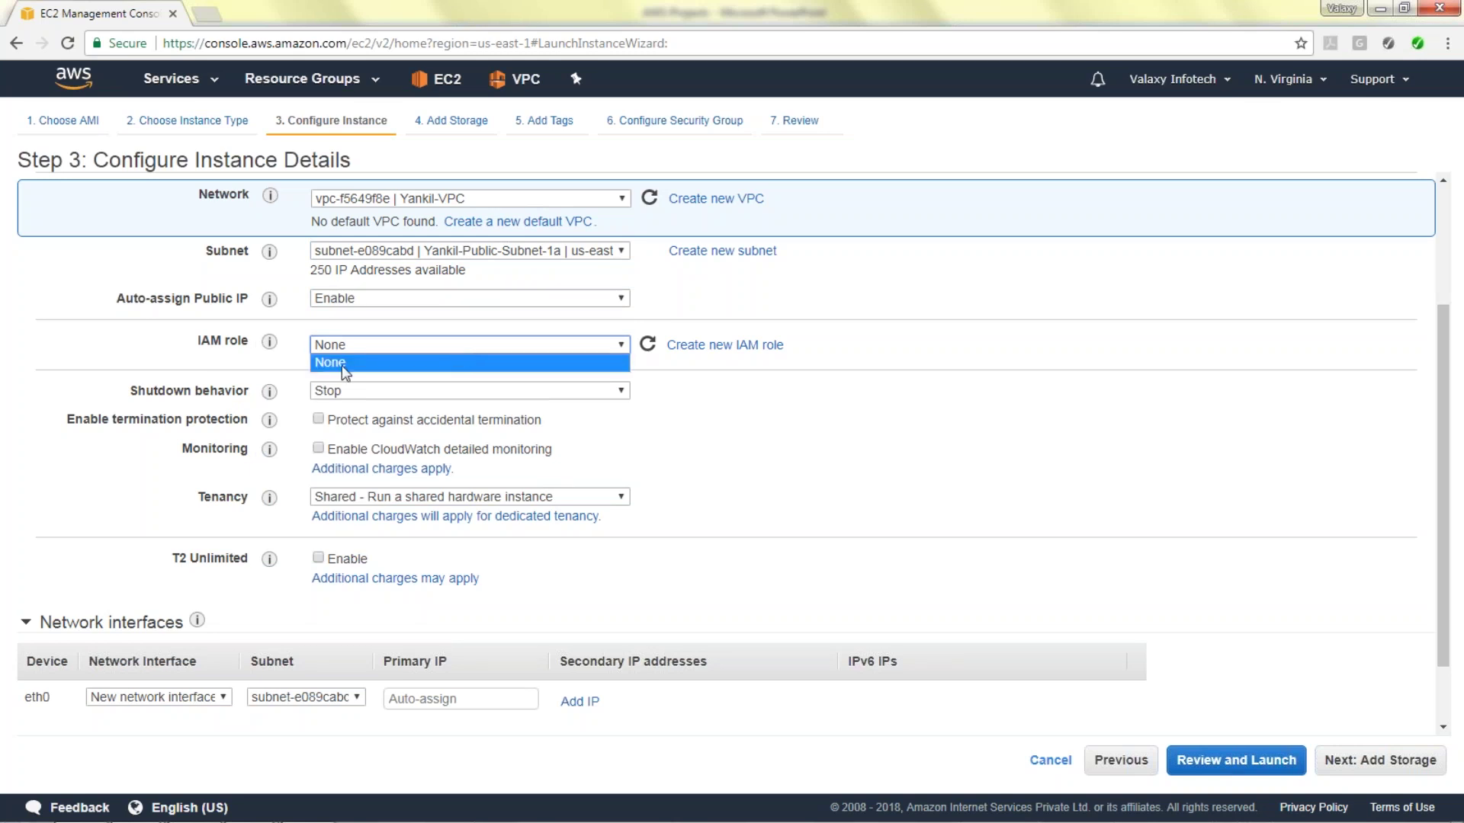
left_click(751, 413)
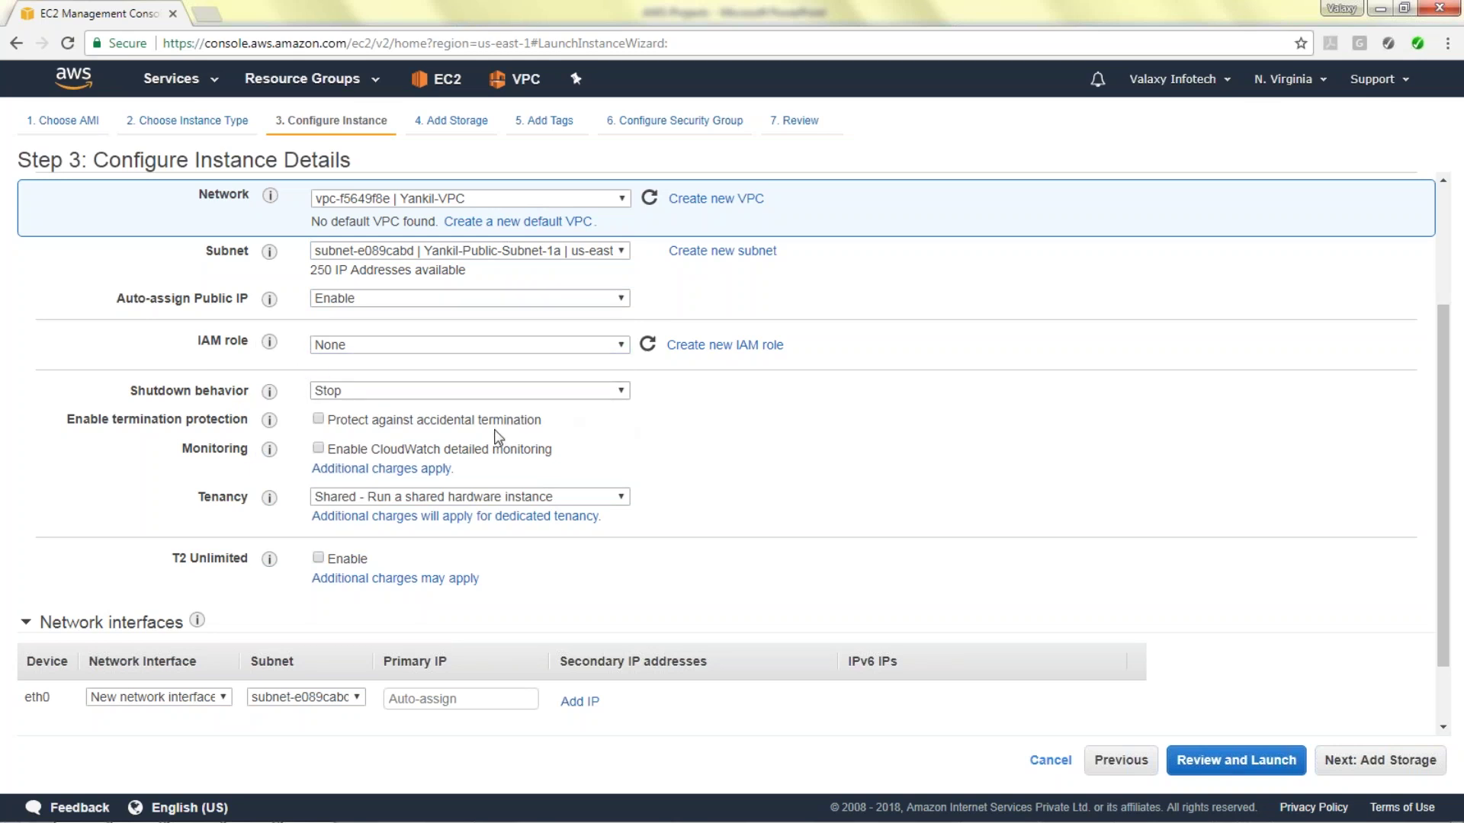
scroll(431, 572, "down", 1)
left_click(127, 713)
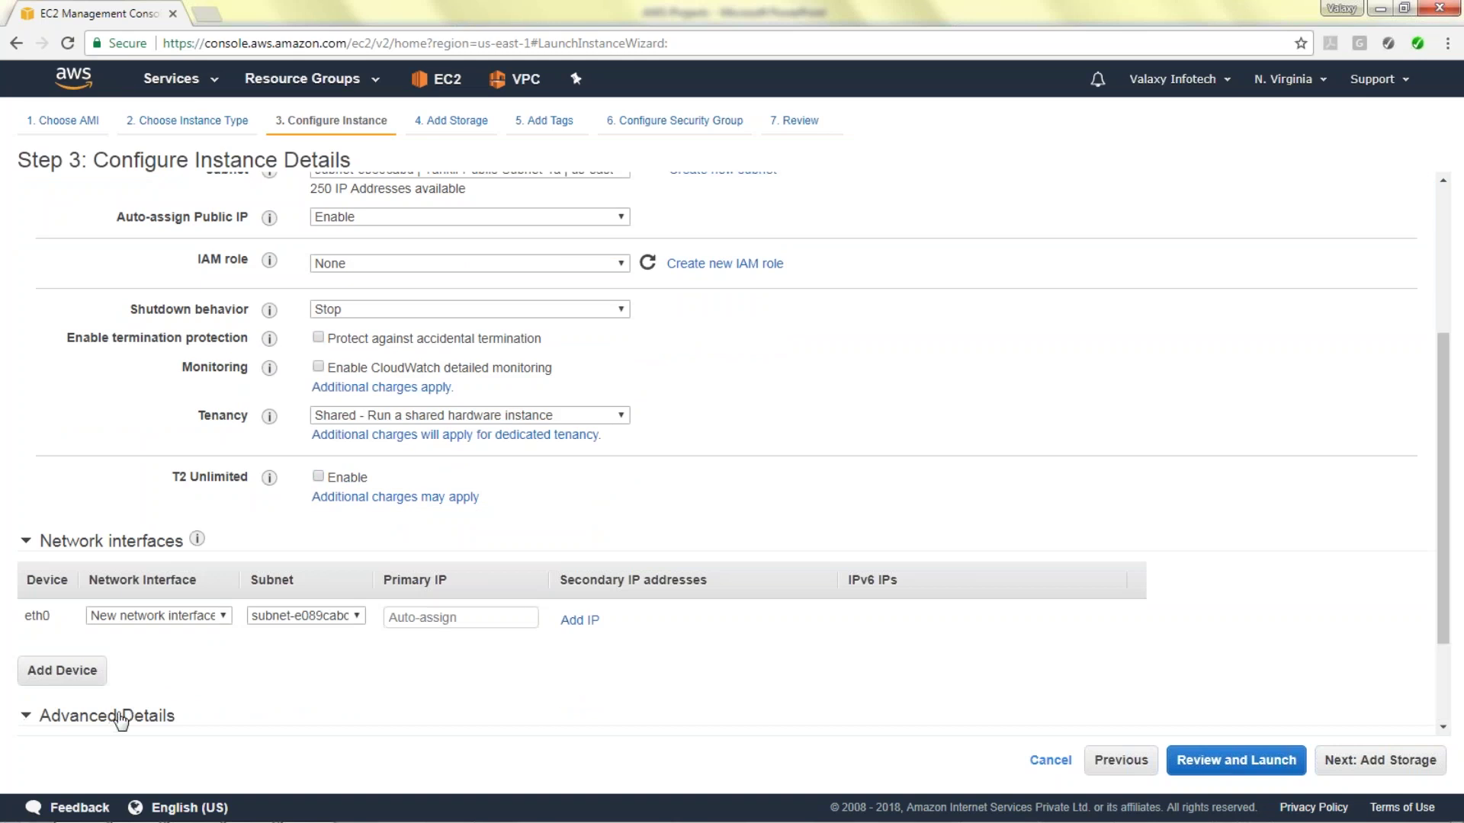
scroll(729, 505, "down", 2)
Paste a bash user-data script installing httpd, wget, PHP and MySQL, then continue to storage.
left_click(518, 687)
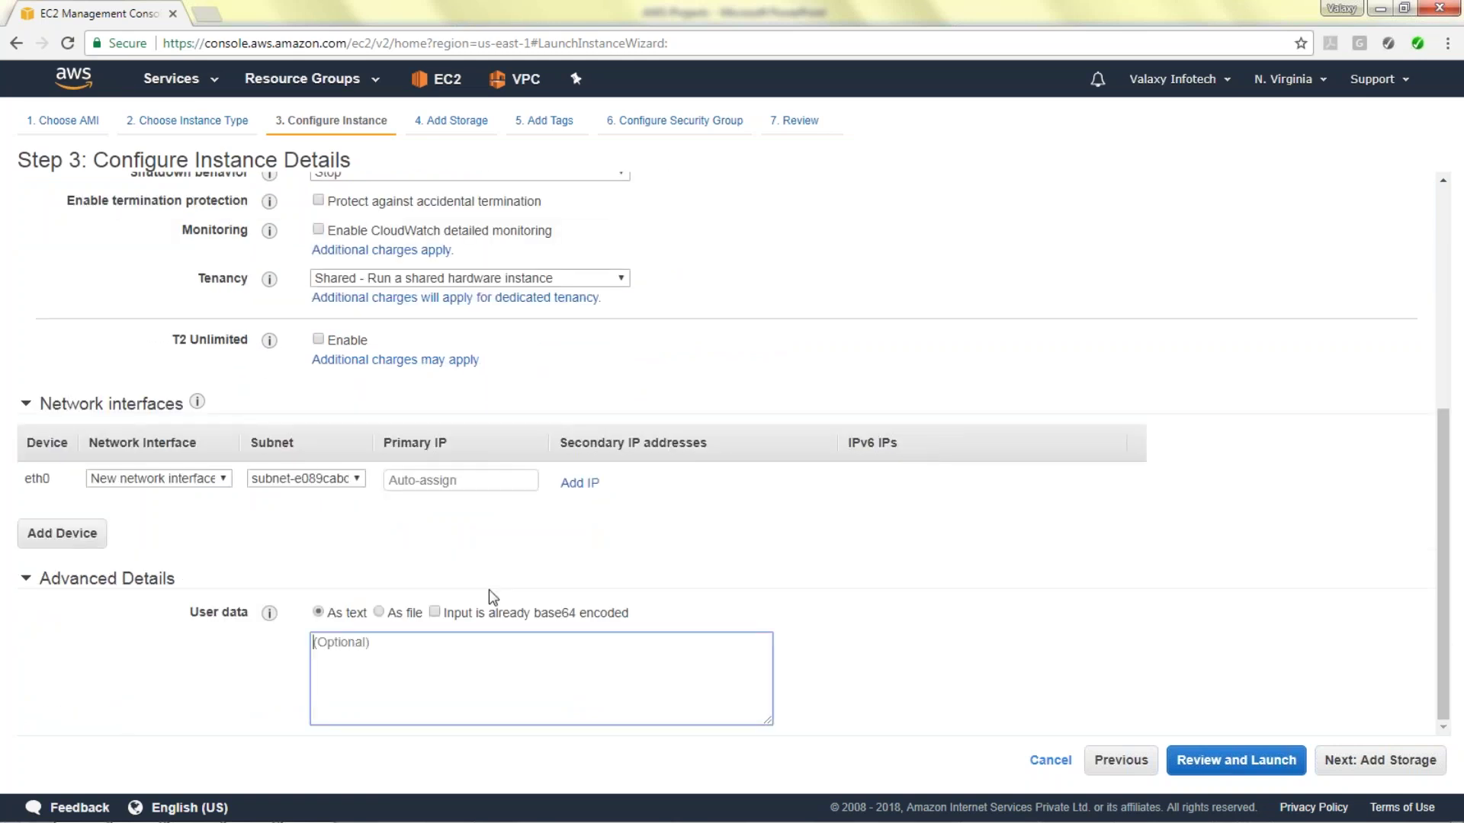
left_click(1256, 23)
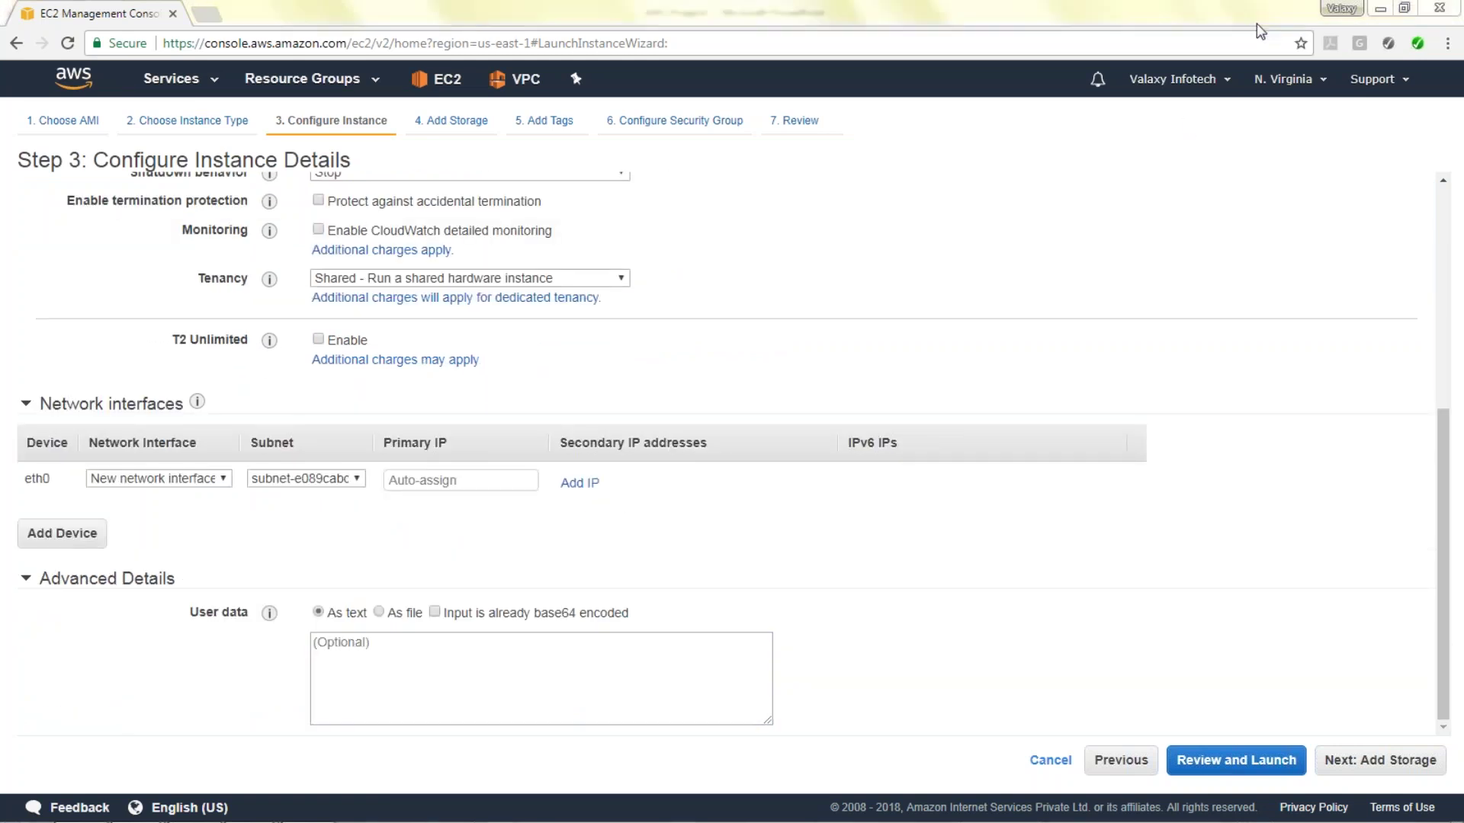
left_click(1256, 23)
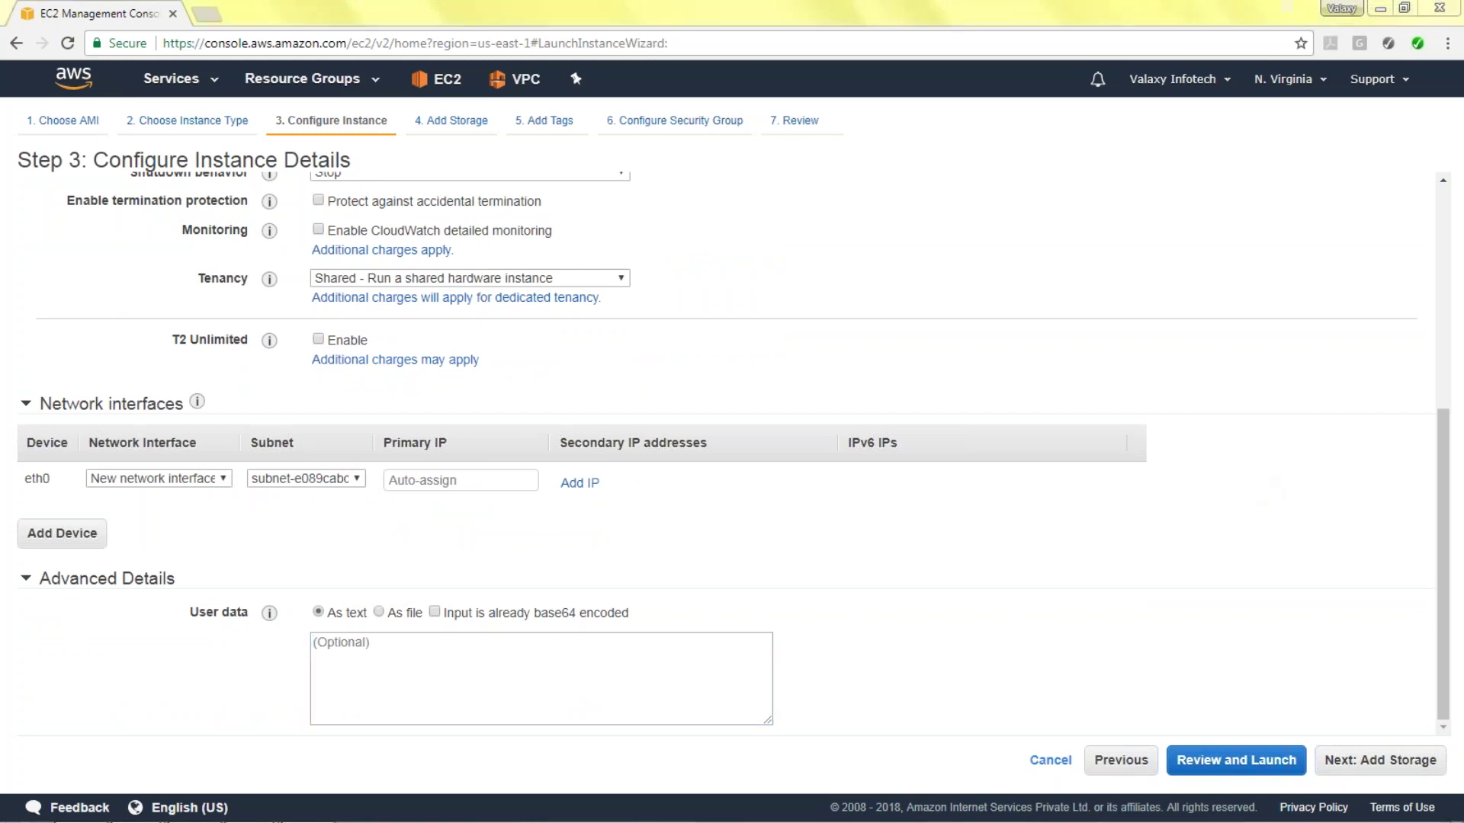
left_click(388, 673)
key("ctrl+v")
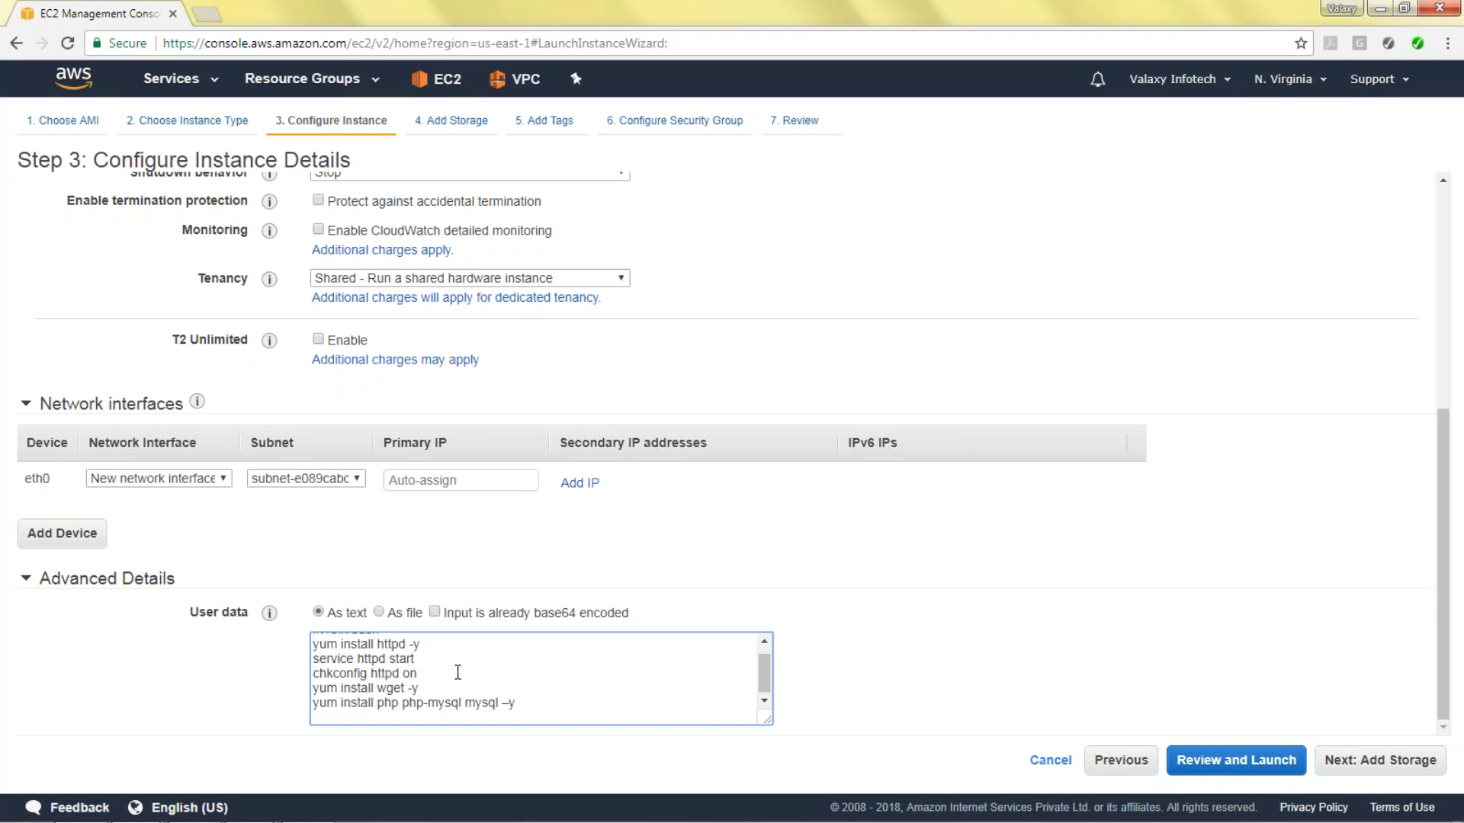
left_click_drag(765, 674, 763, 660)
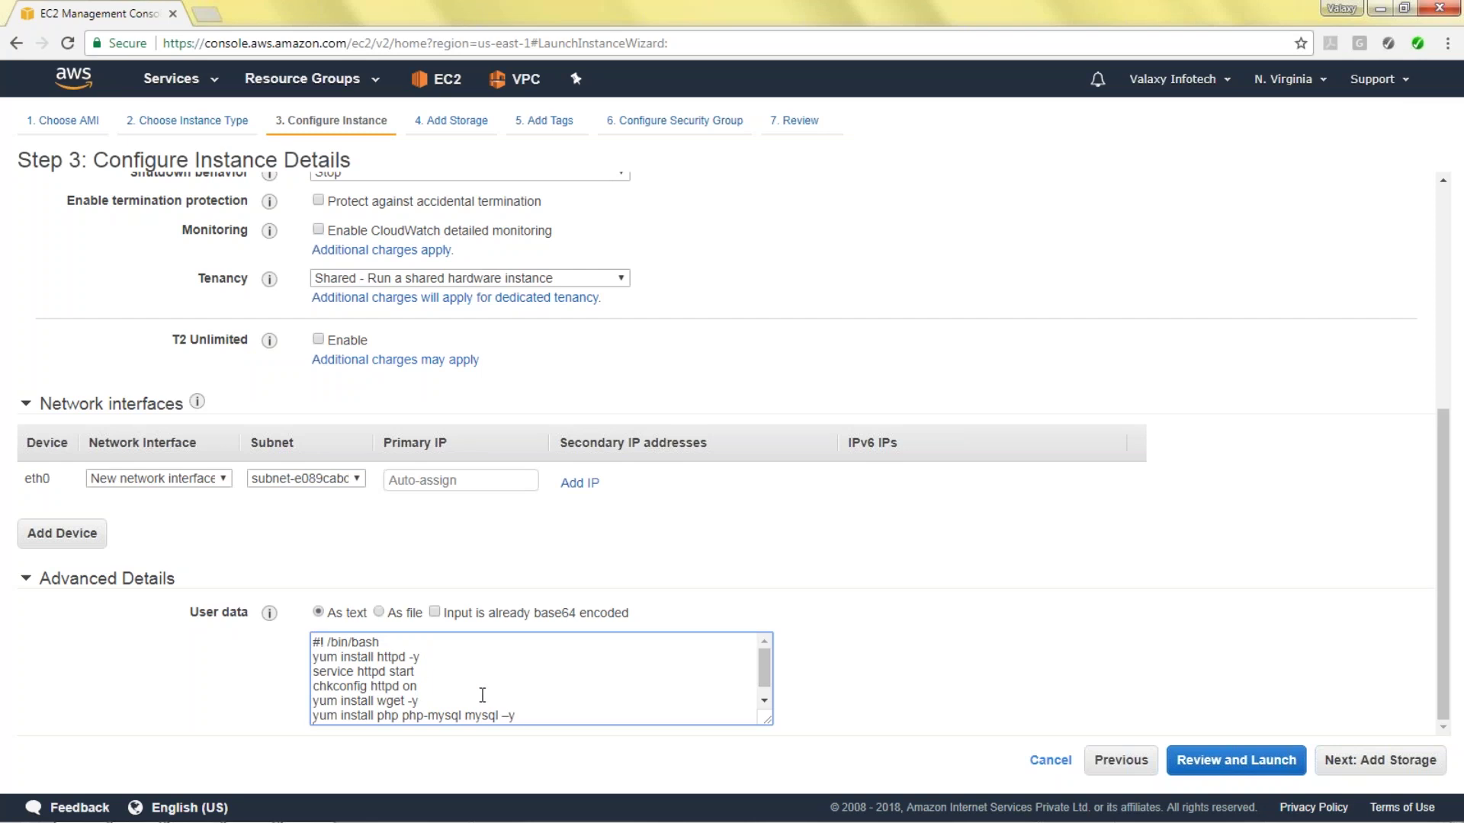
scroll(471, 702, "down", 1)
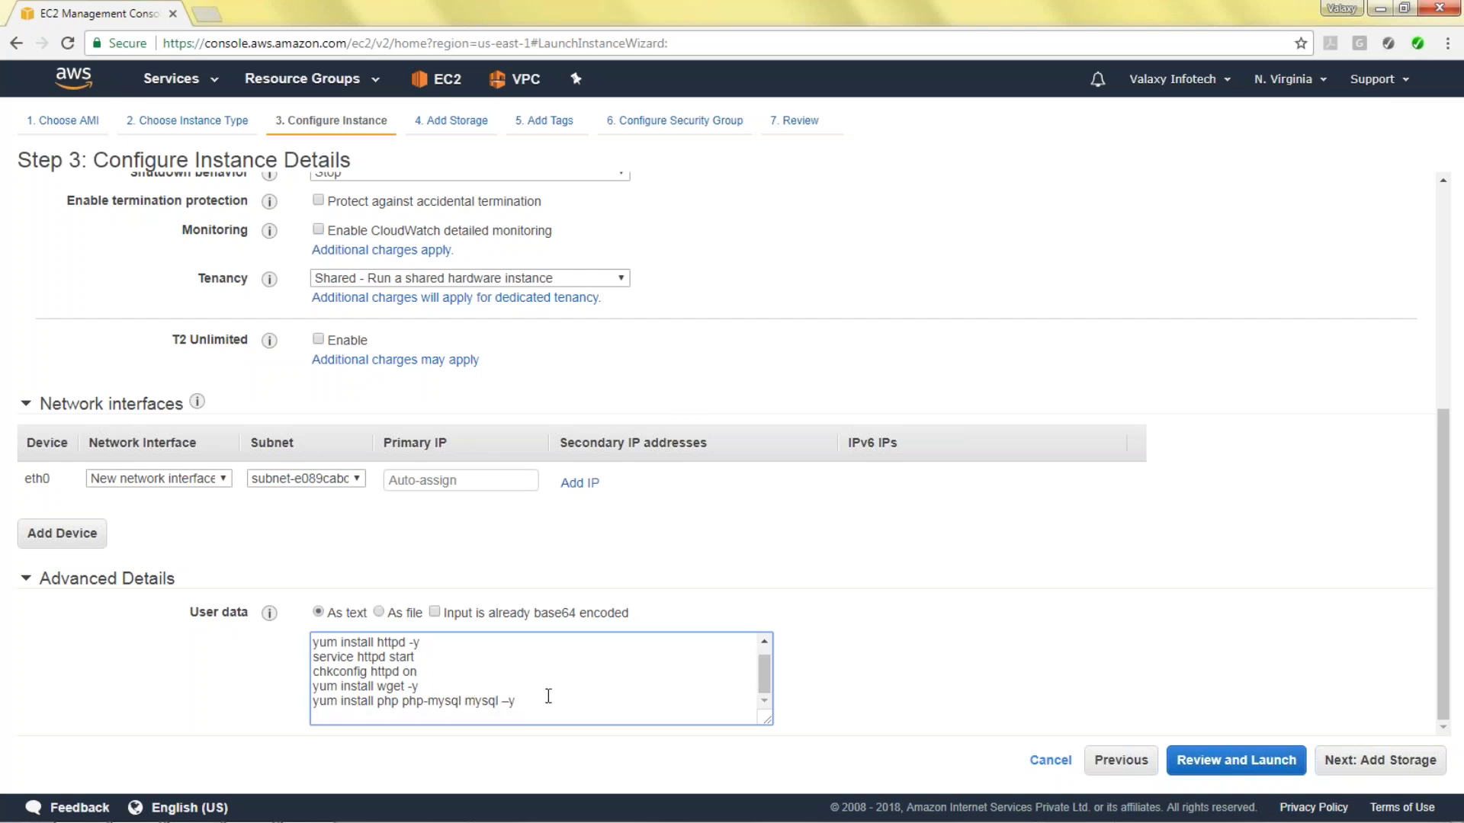
left_click(1361, 762)
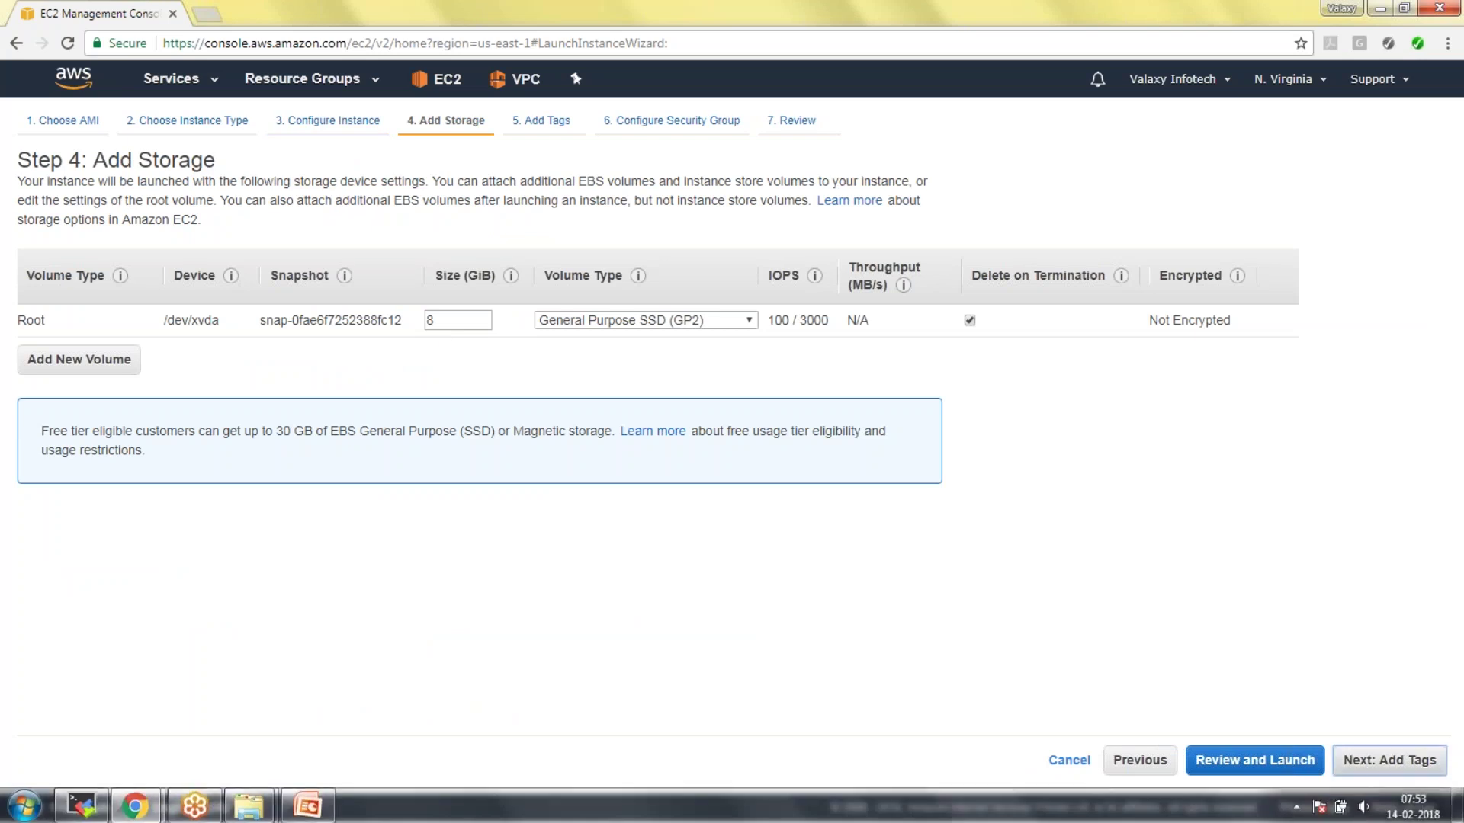
Tag the instance with Key 'Name' and Value 'WebServer'.
left_click(1390, 760)
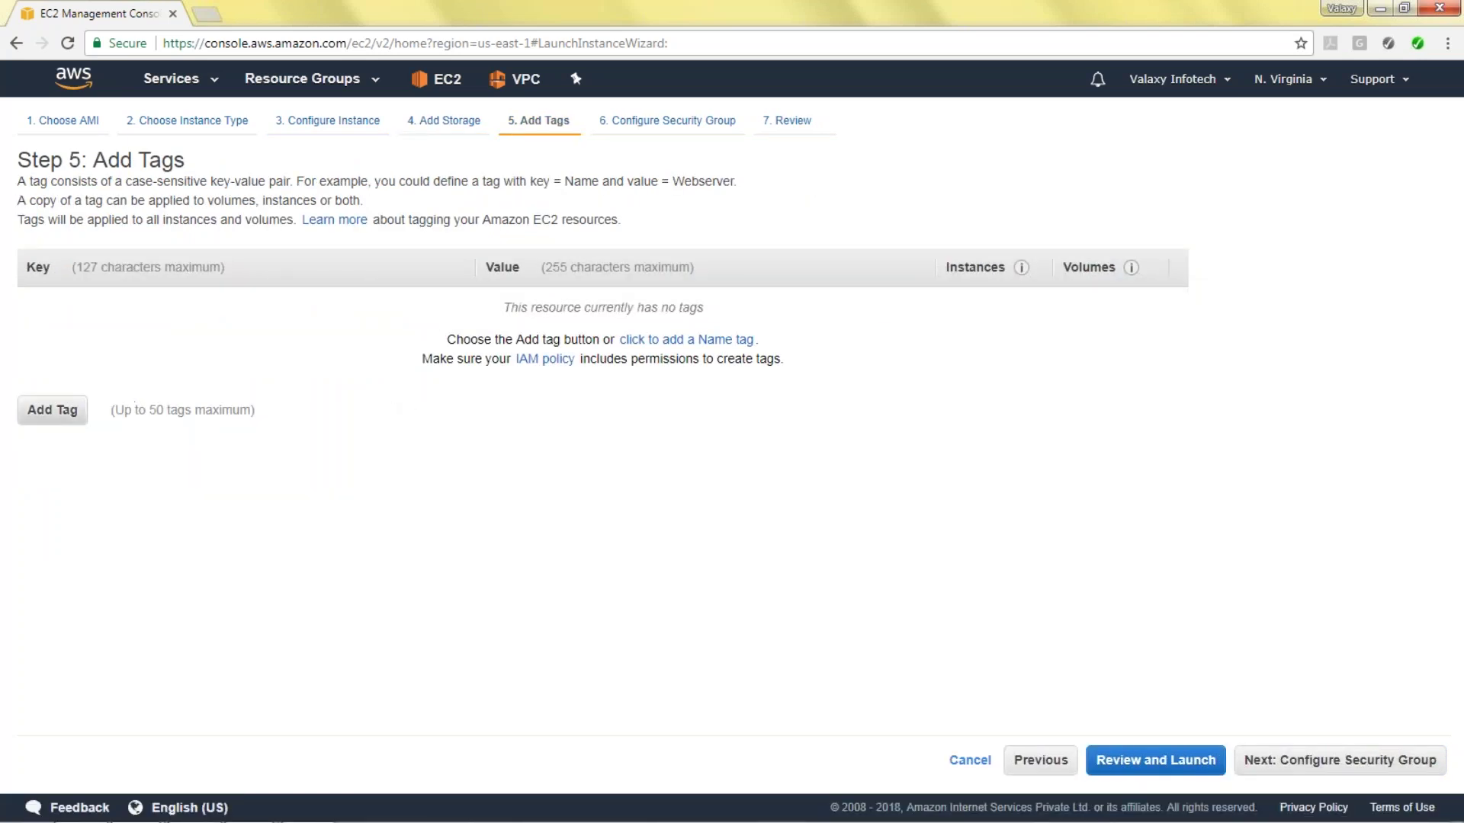
left_click(67, 412)
type("Name")
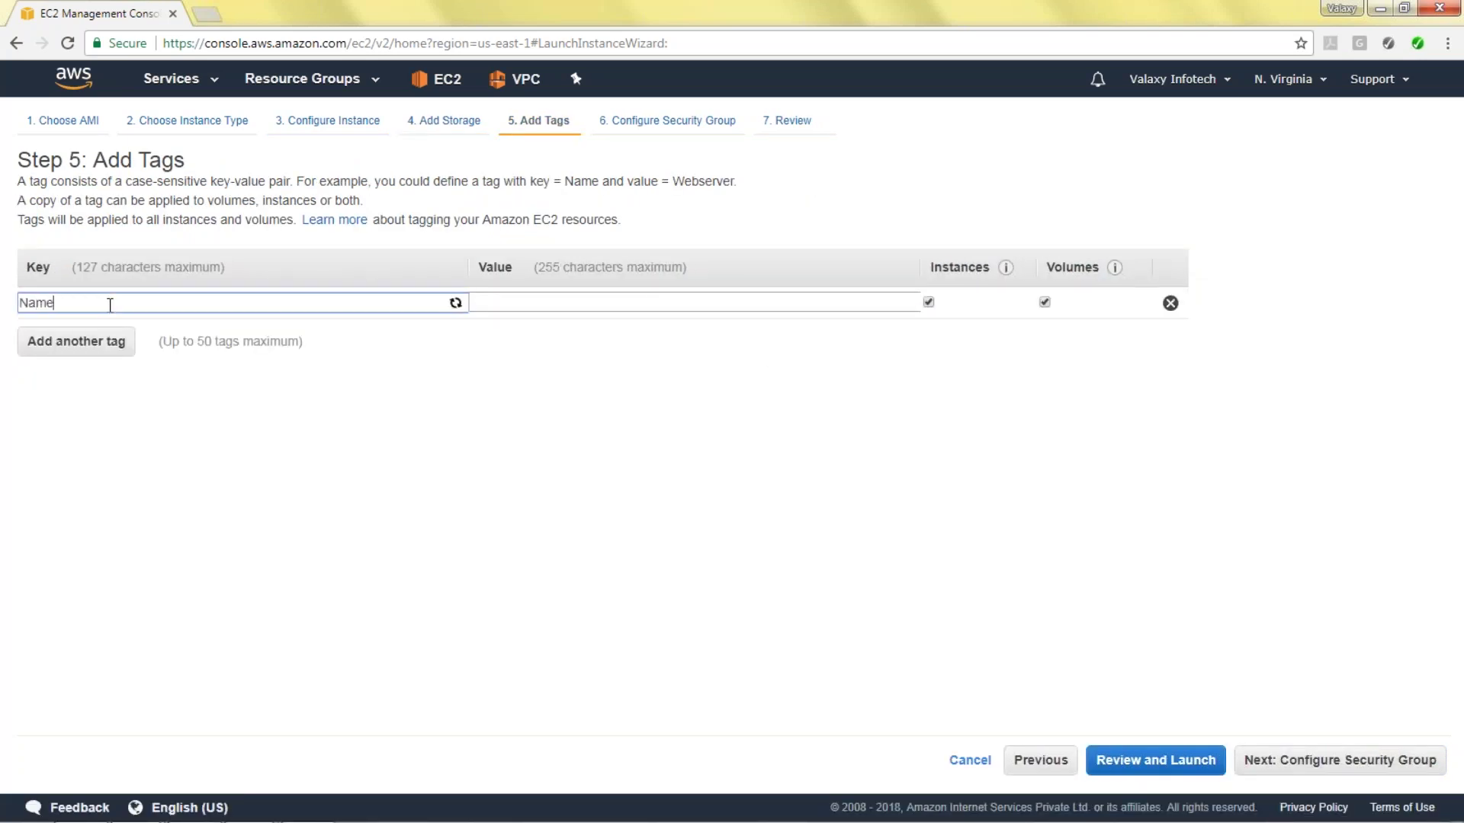
key("Tab")
type("WebServer")
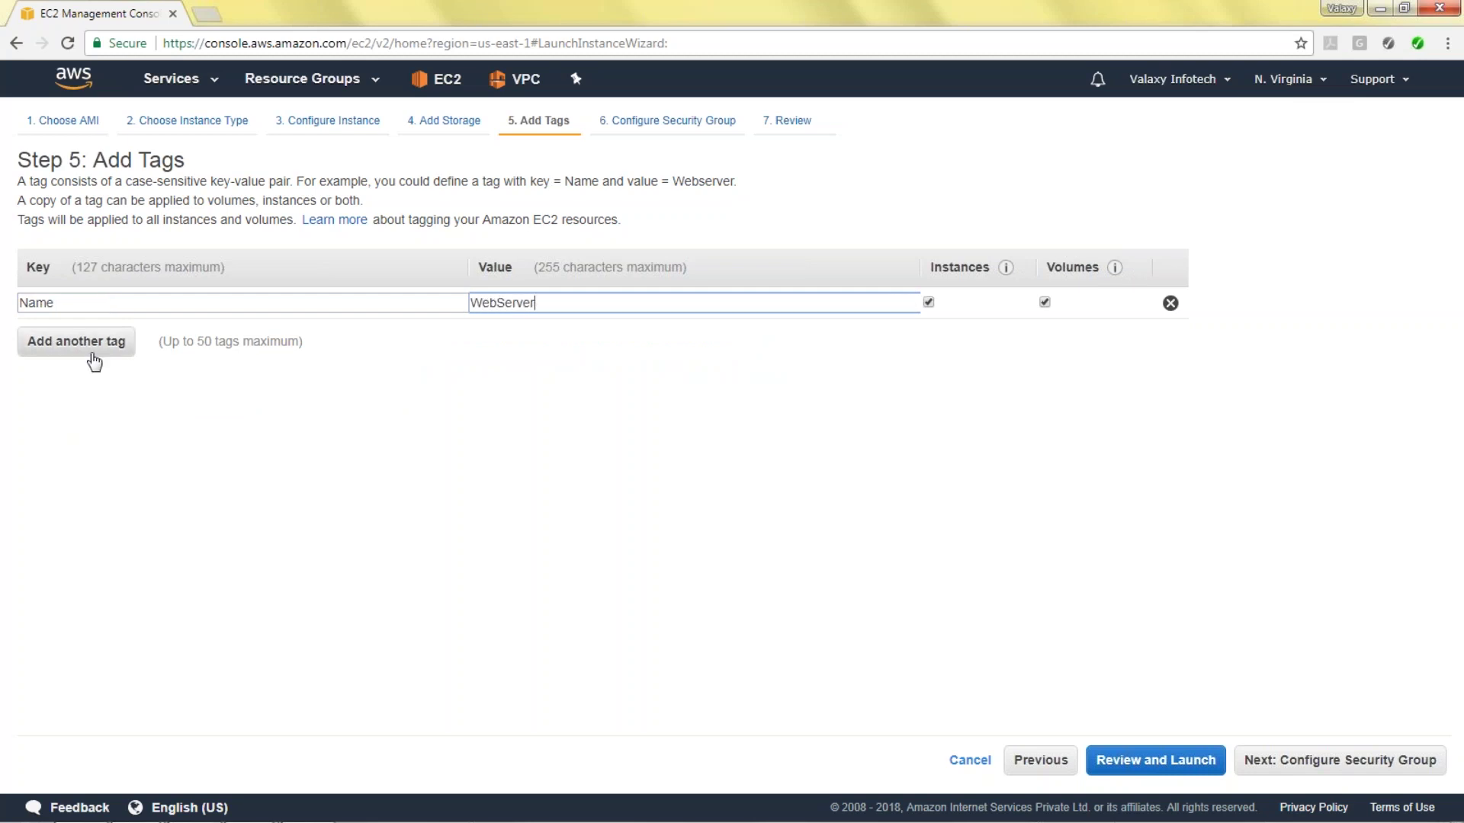
left_click(1339, 762)
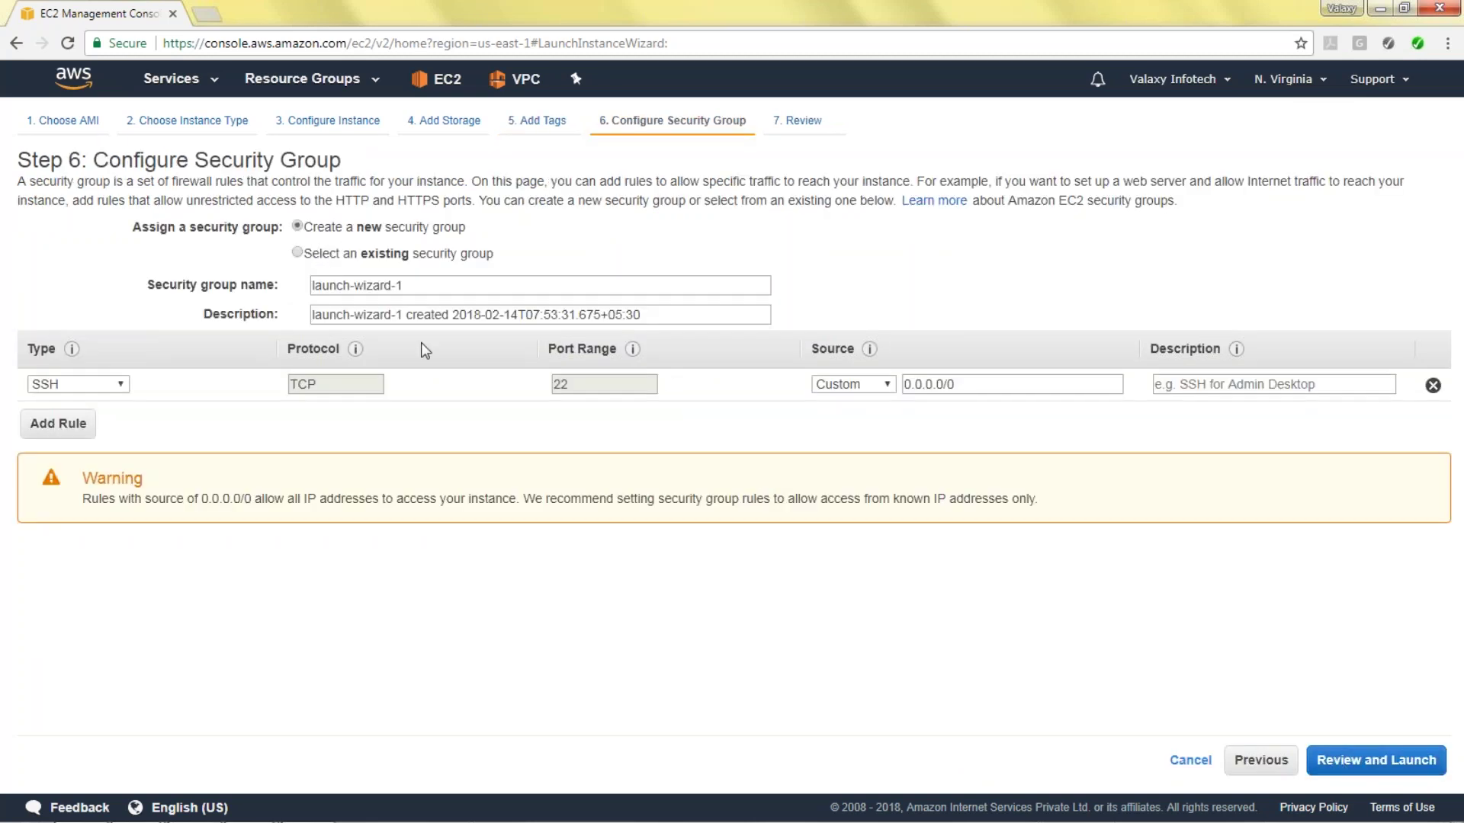
Name the security group WebServer-SecurityGroup and enter its description.
left_click_drag(409, 287, 311, 285)
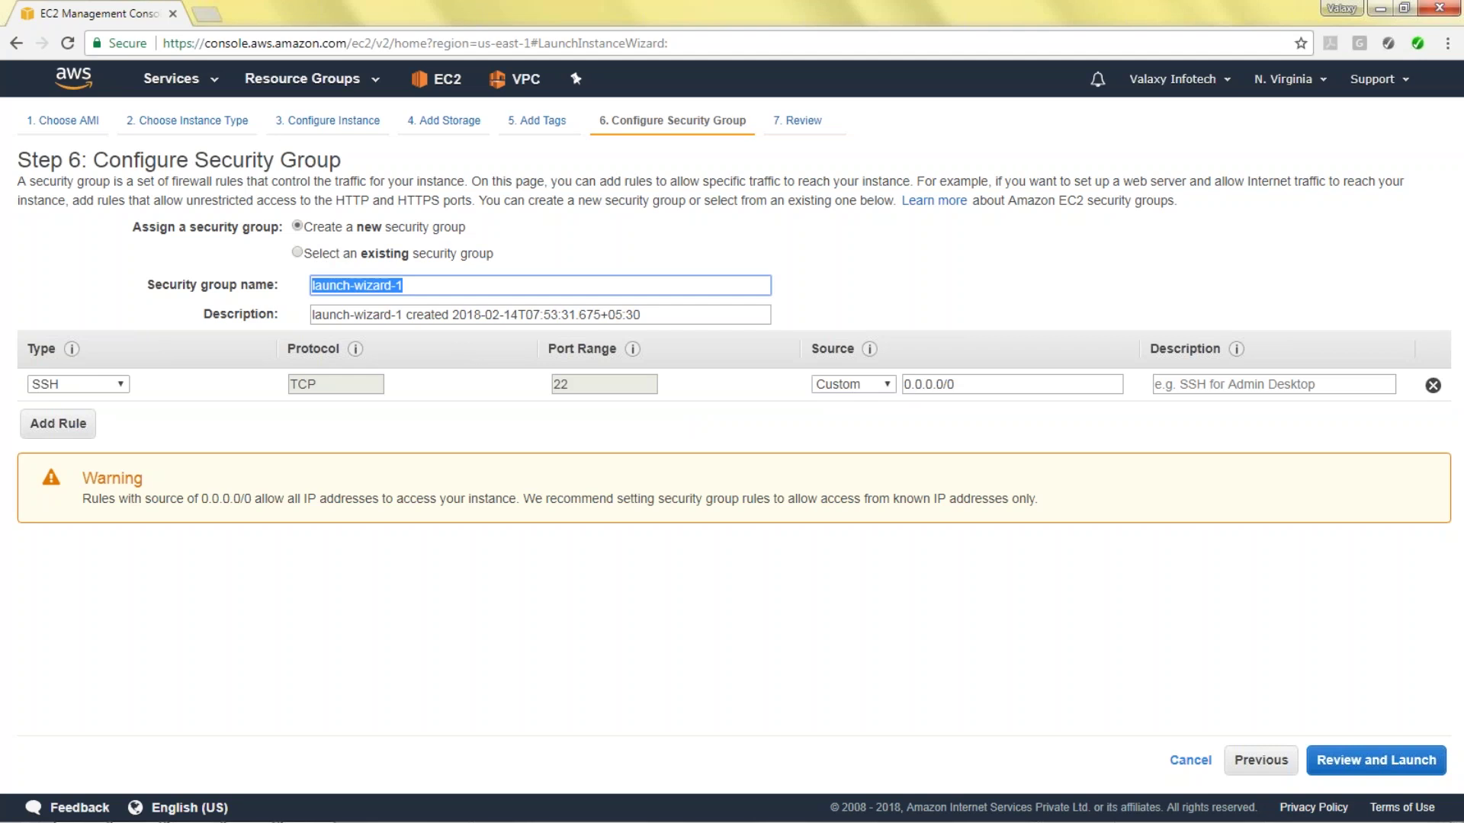
type("Web")
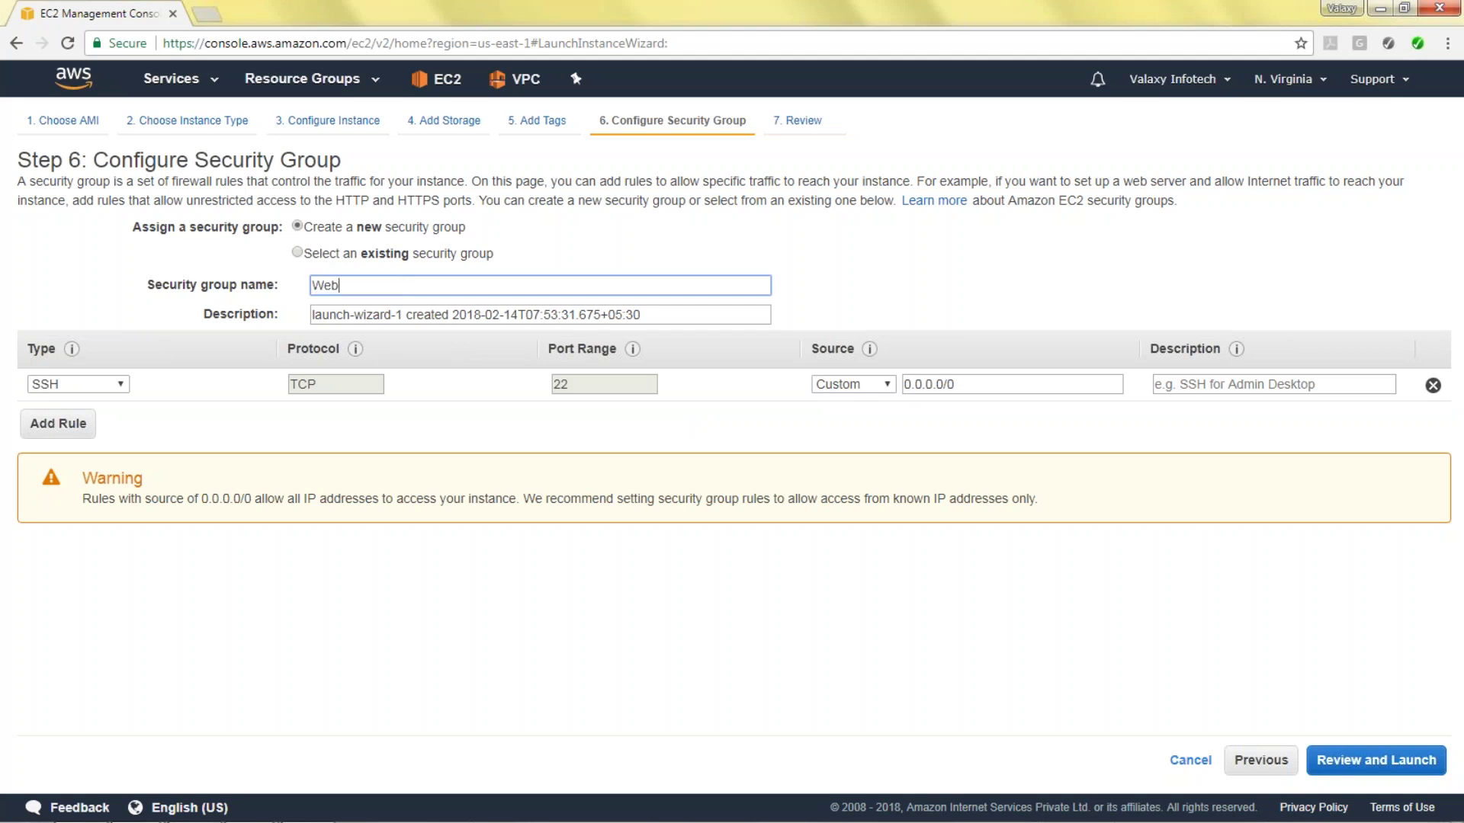
type("Server-SecurityGroup")
key("Tab")
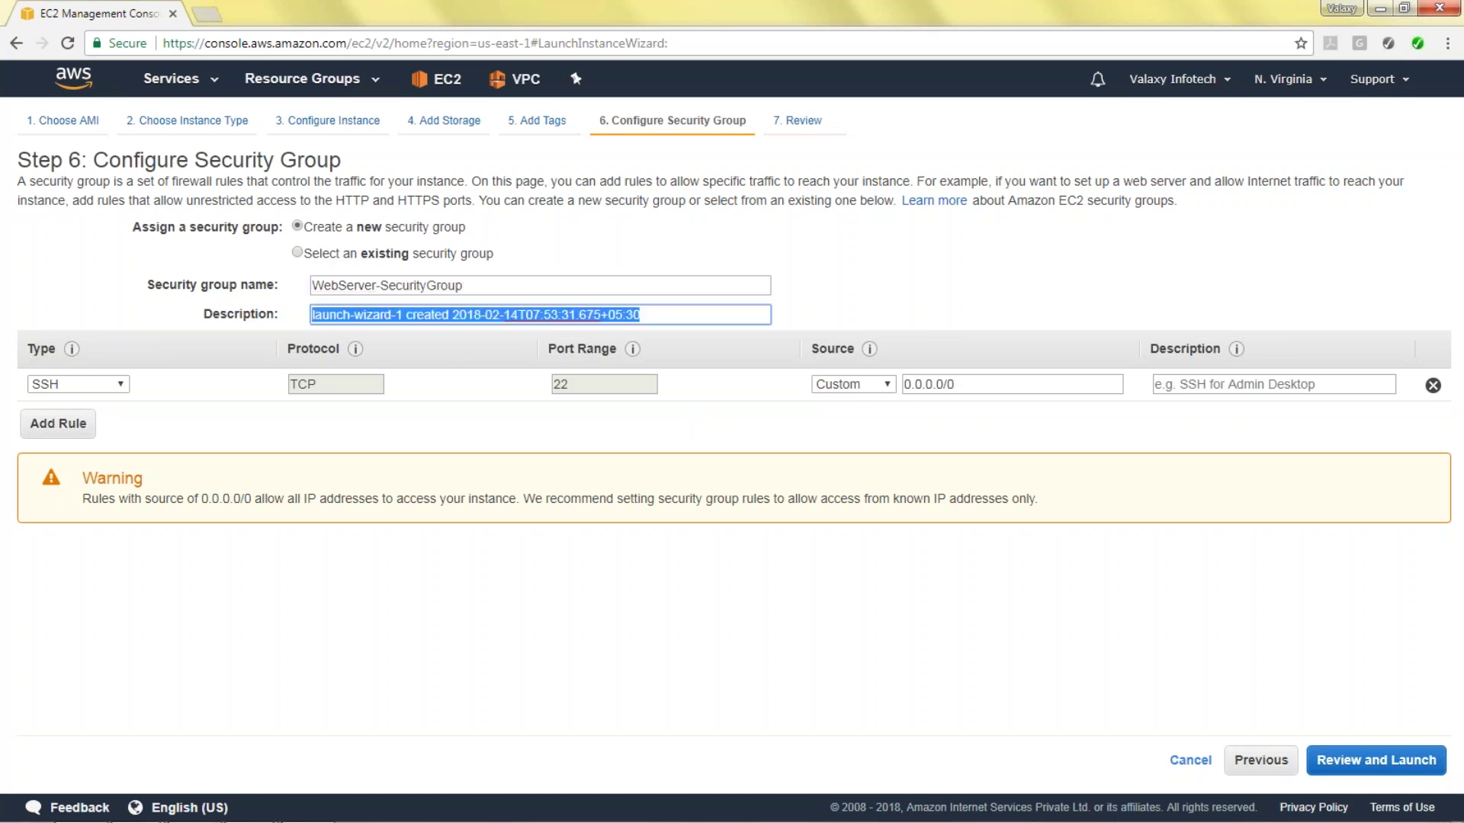
type("Web Server Security Group")
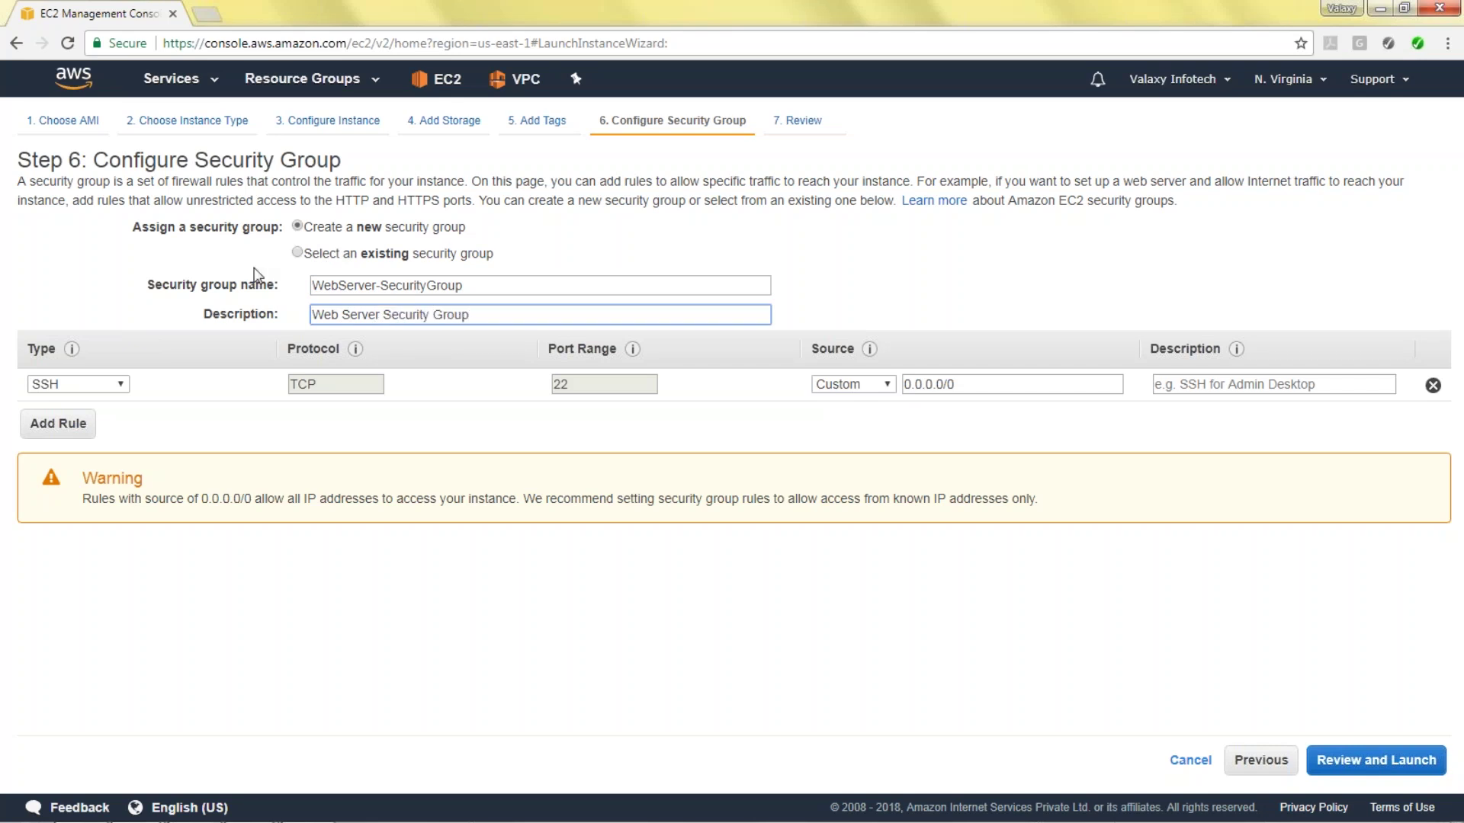
Add an HTTP port 80 rule with source 0.0.0.0/0 only, removing ::/0, and go to review.
left_click(58, 423)
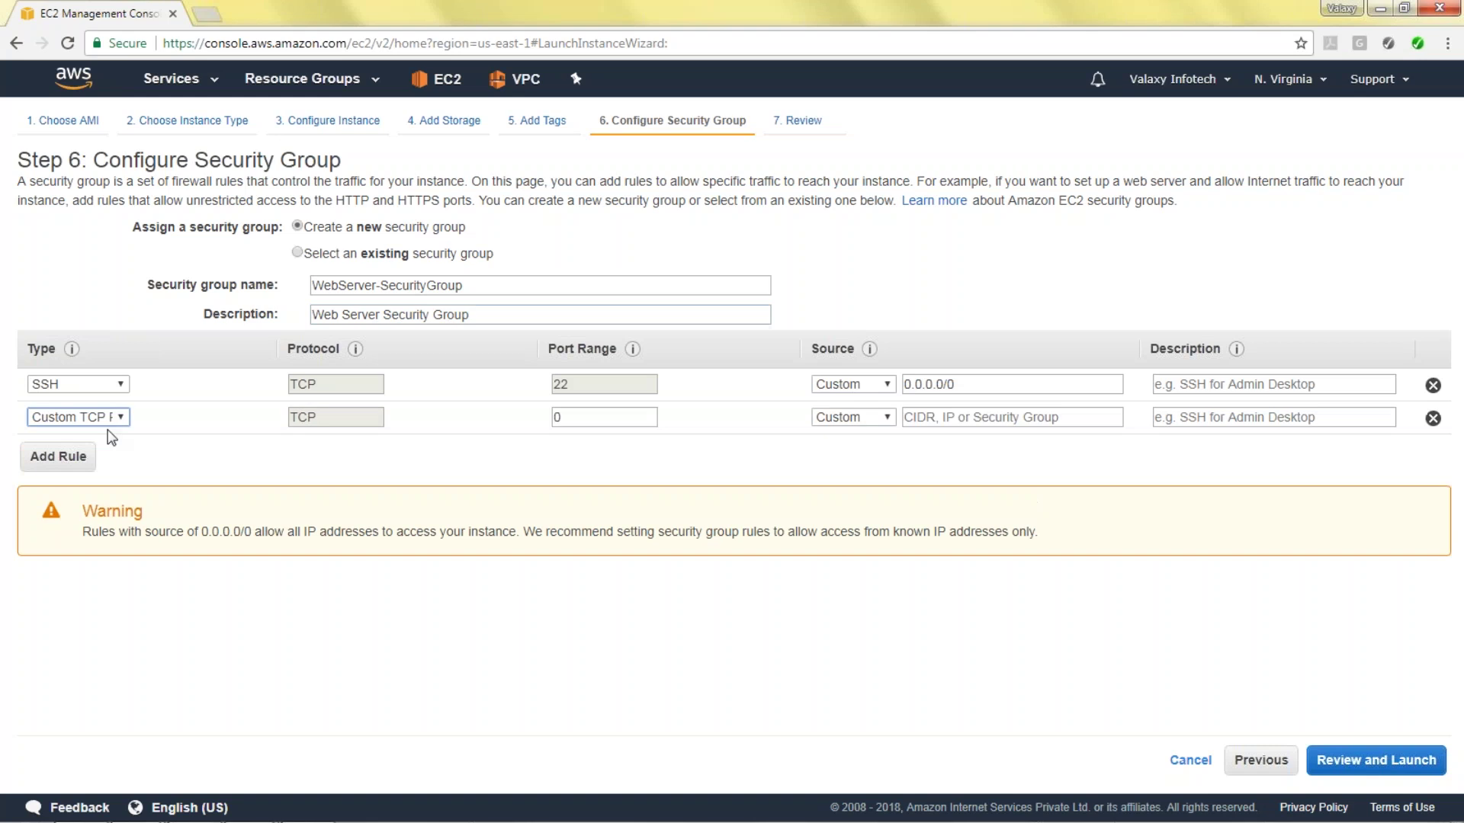
left_click(110, 418)
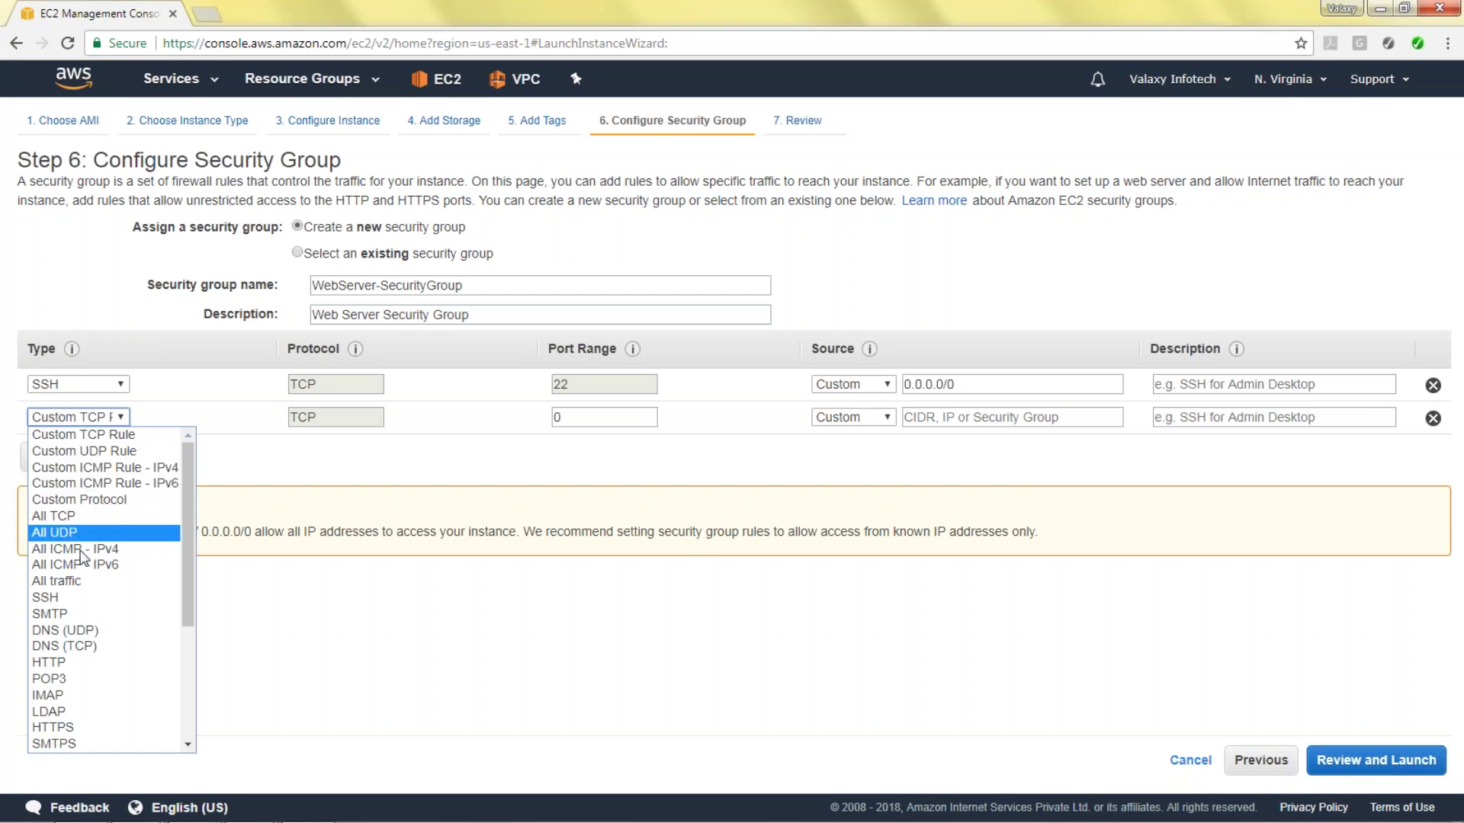
left_click(96, 662)
left_click_drag(953, 417, 1097, 420)
key("BackSpace")
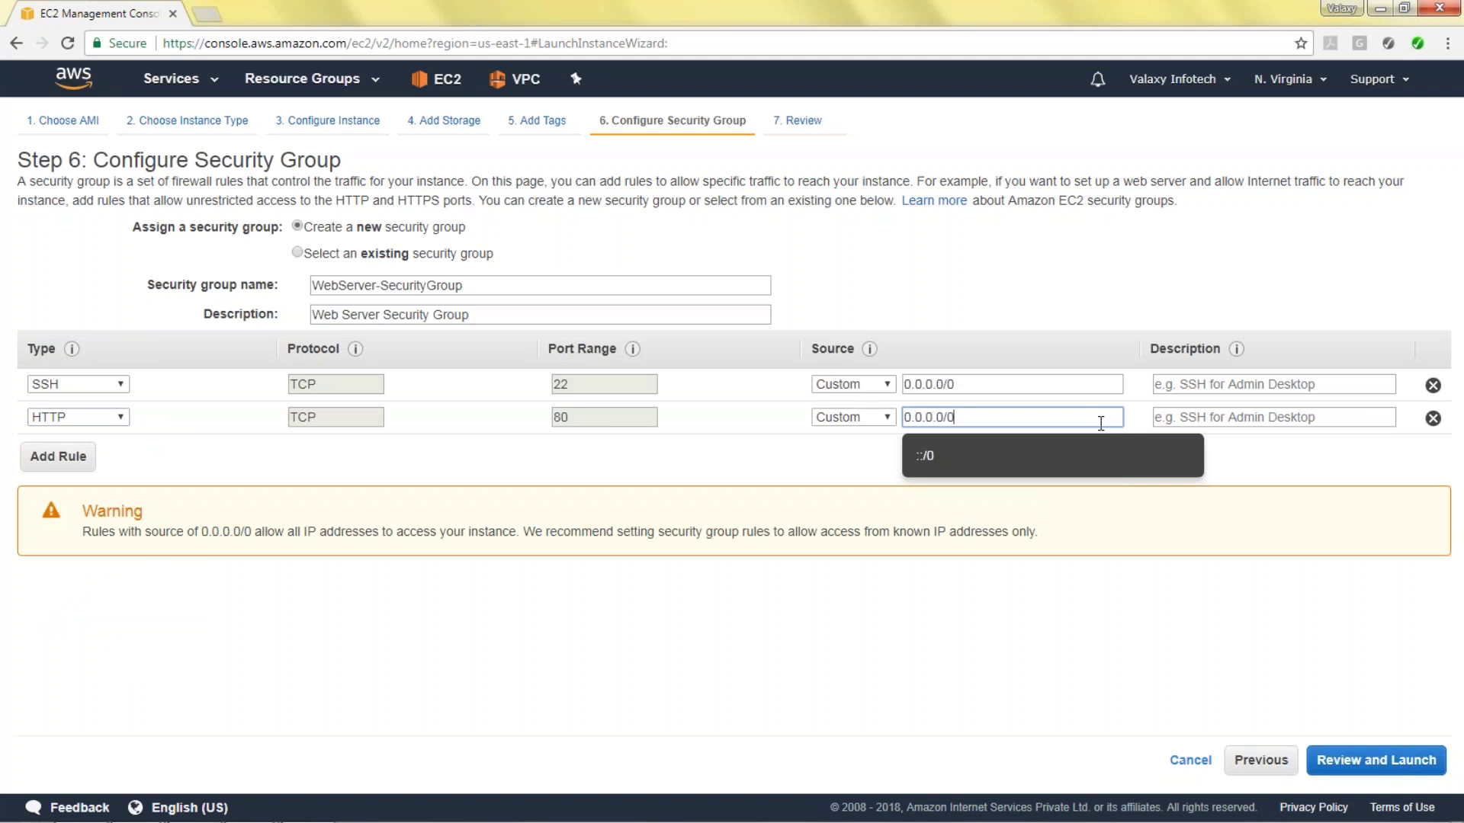
left_click(1326, 765)
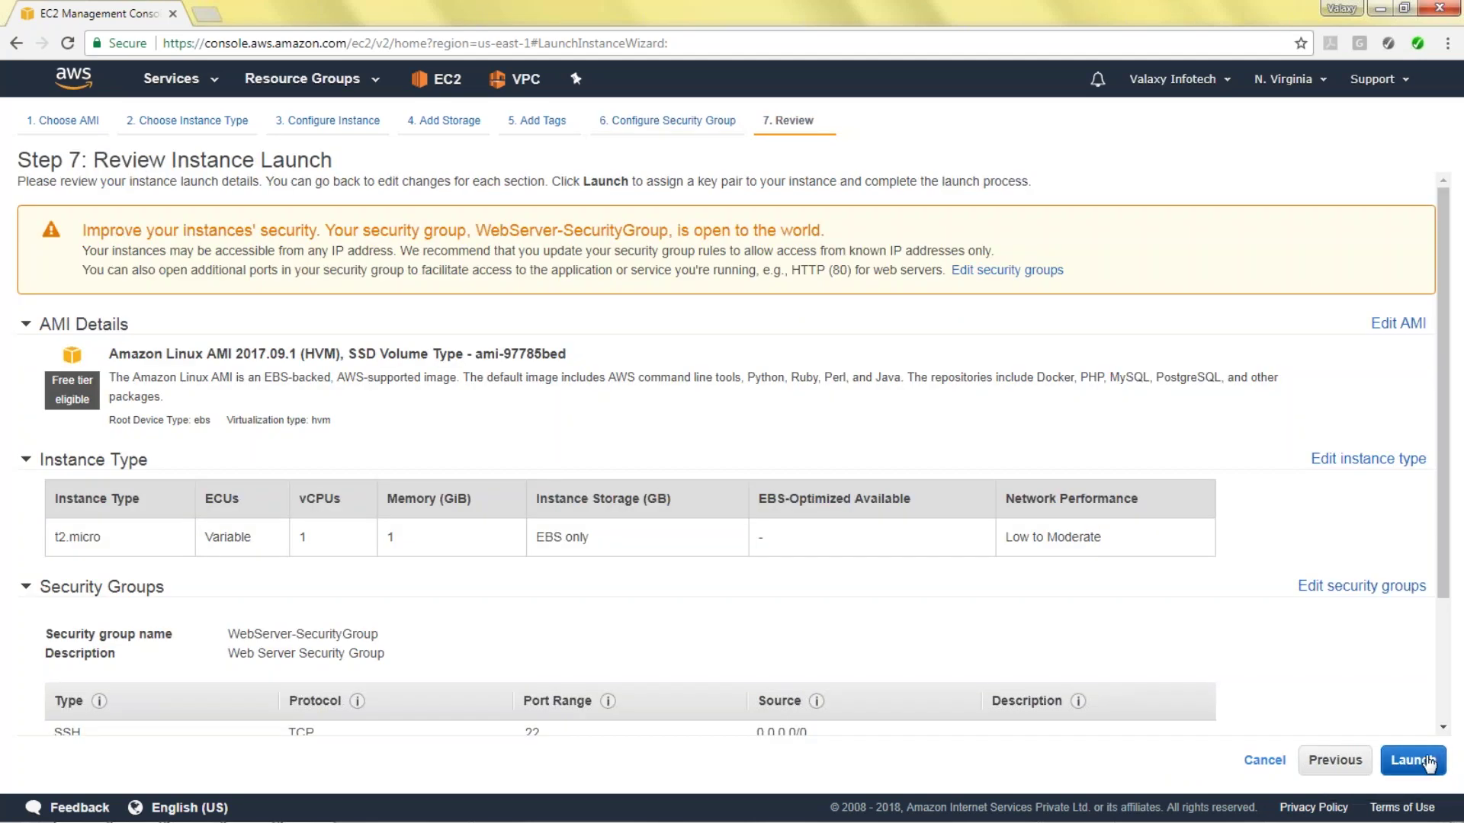
Launch the WebServer instance with the VirginiaKey key pair and view the instances list.
left_click(1412, 759)
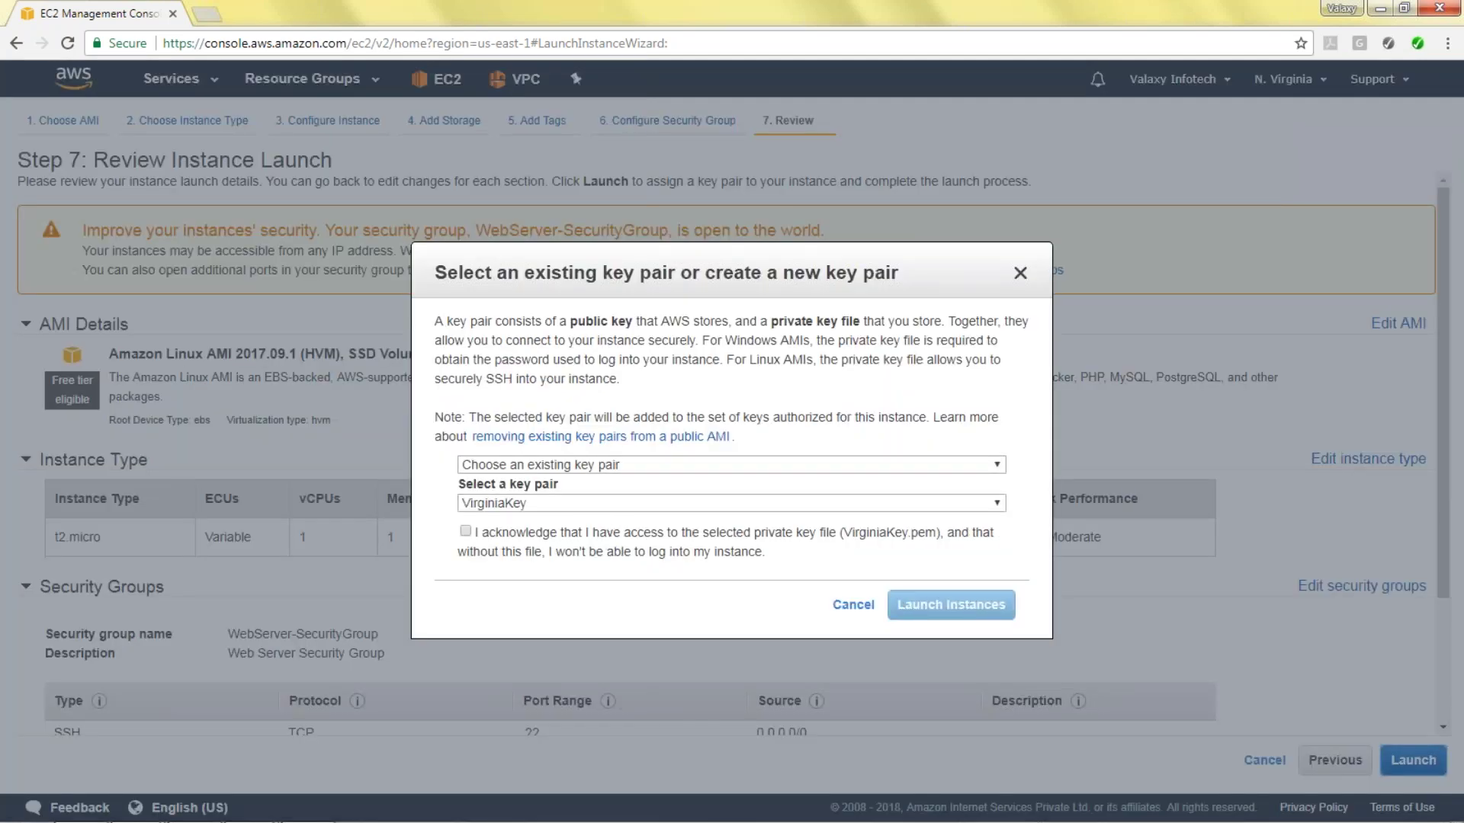
left_click(465, 532)
left_click(985, 610)
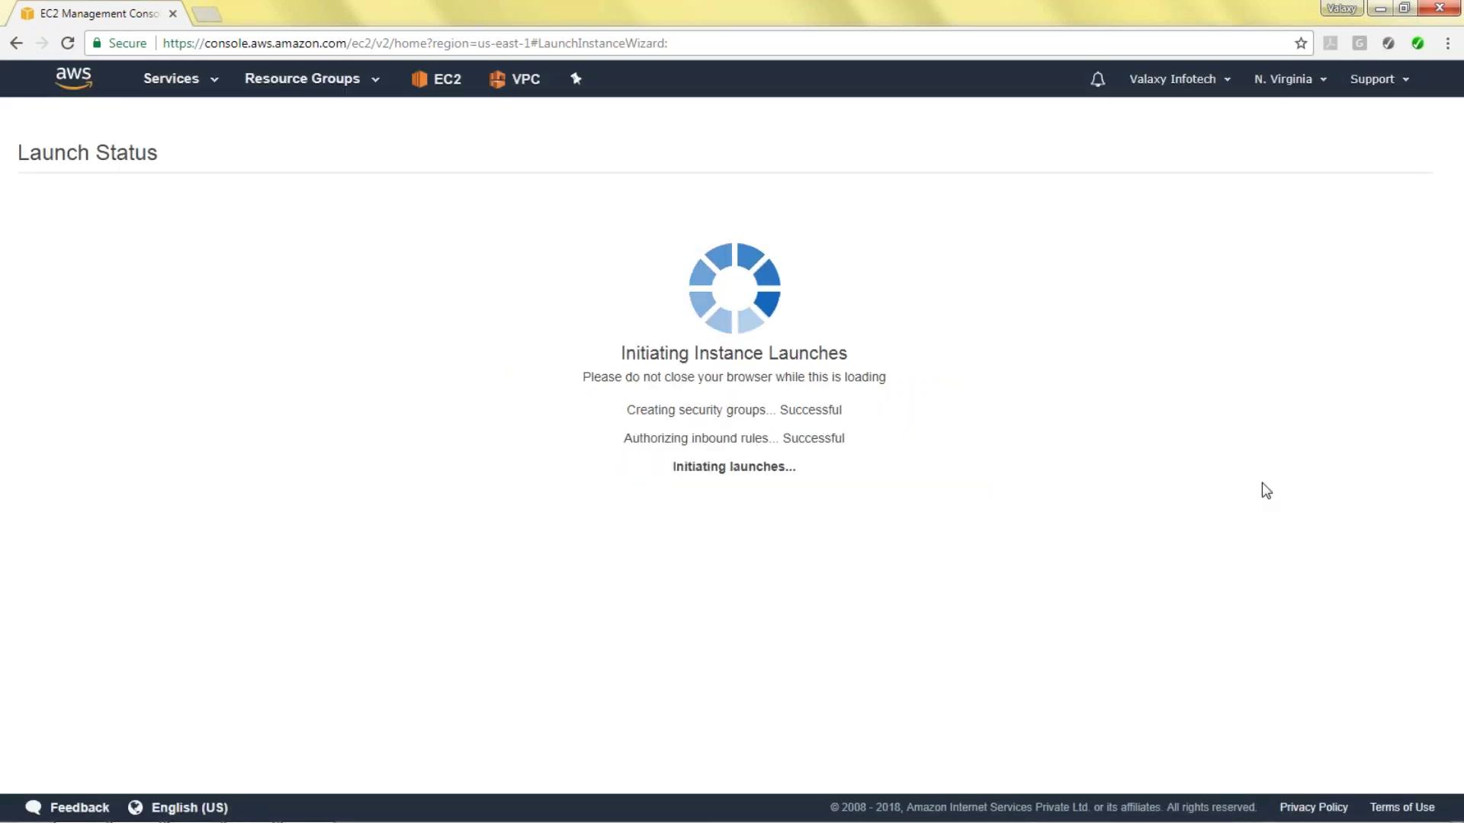
left_click(1389, 724)
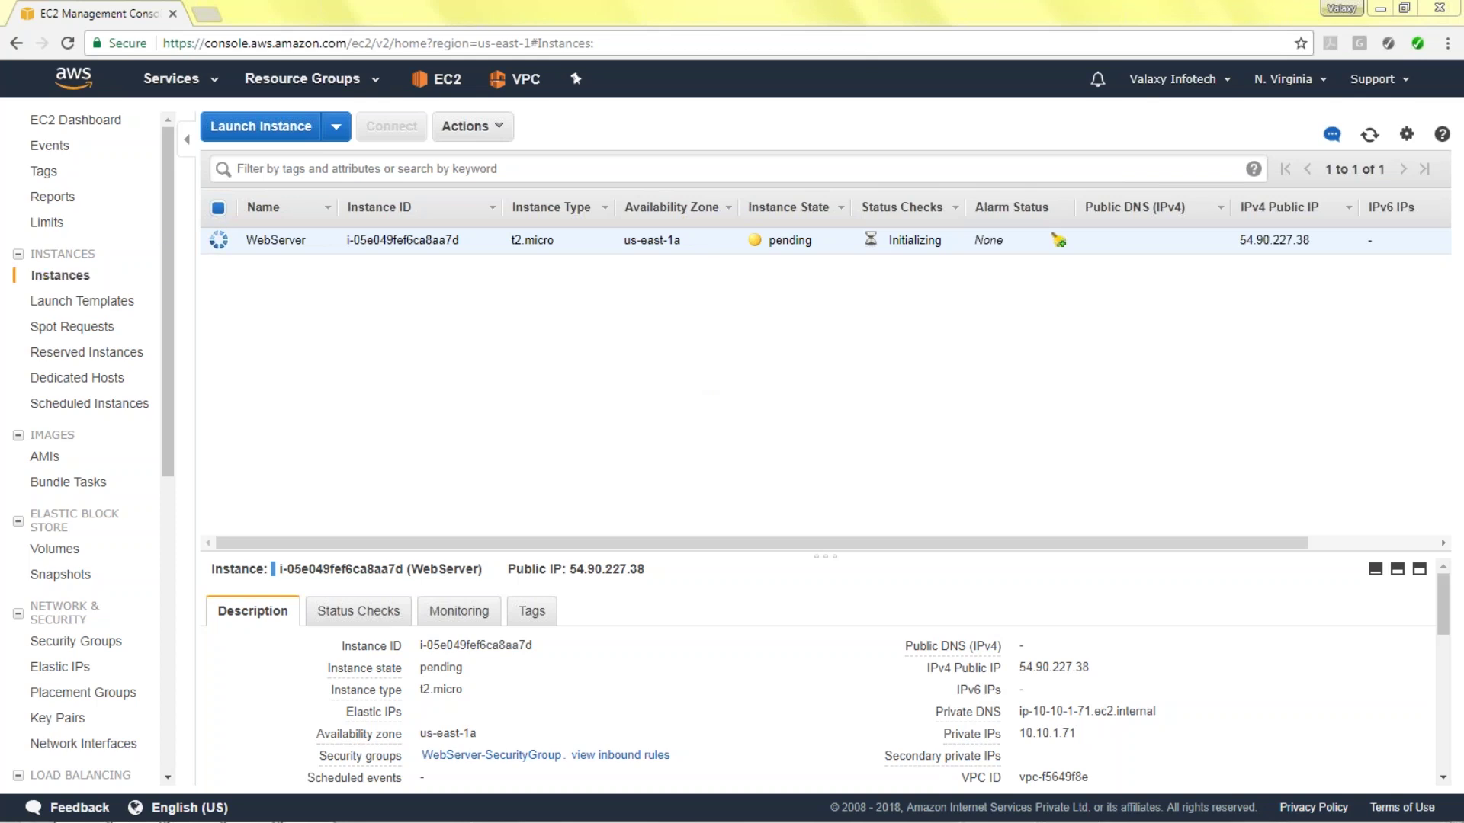
scroll(177, 210, "down", 1)
scroll(173, 207, "down", 1)
scroll(171, 191, "up", 2)
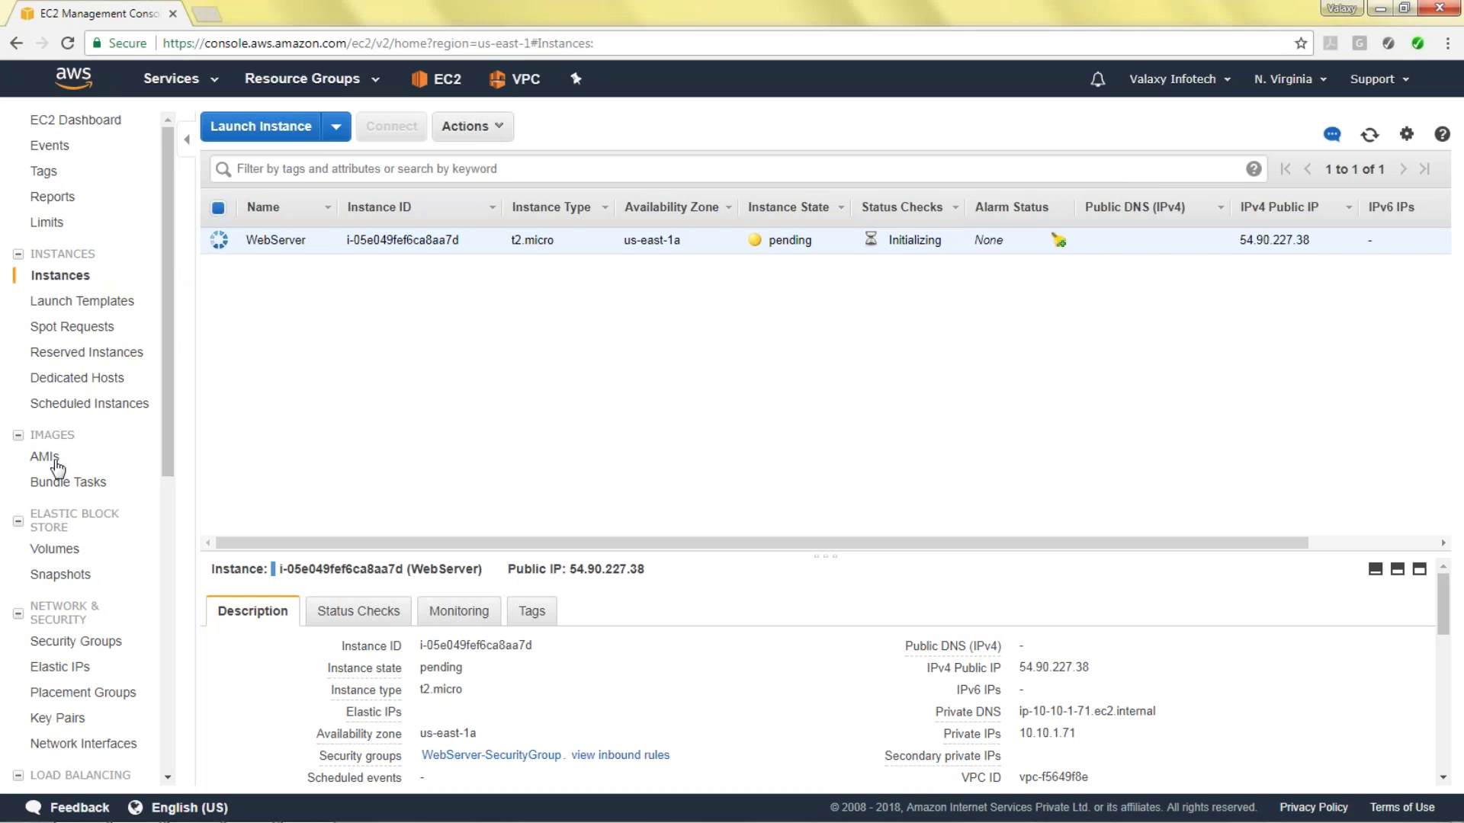
Open IAM and Simple Notification Service in new browser tabs from the Services menu.
left_click(209, 79)
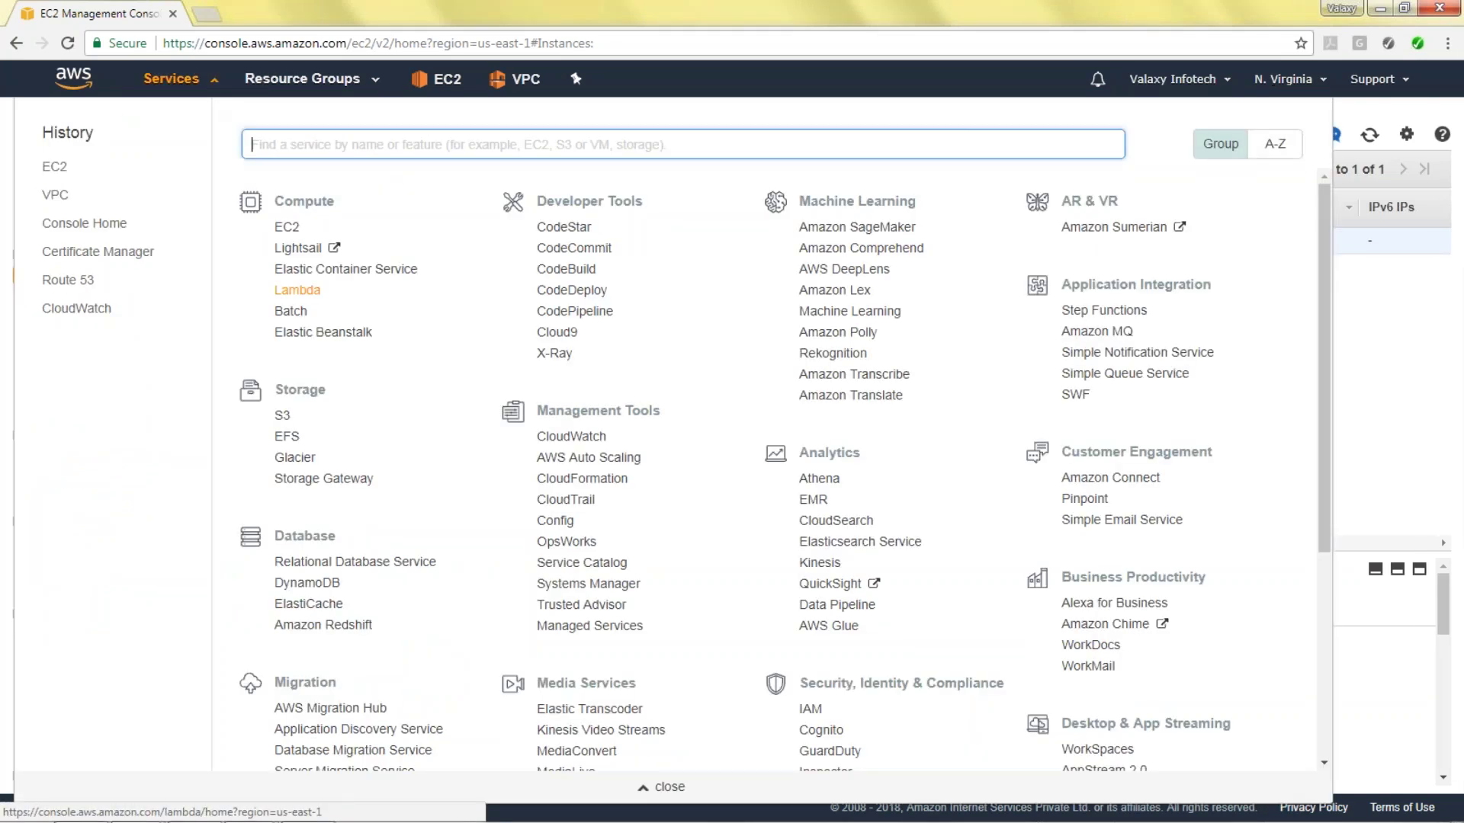
scroll(562, 534, "down", 4)
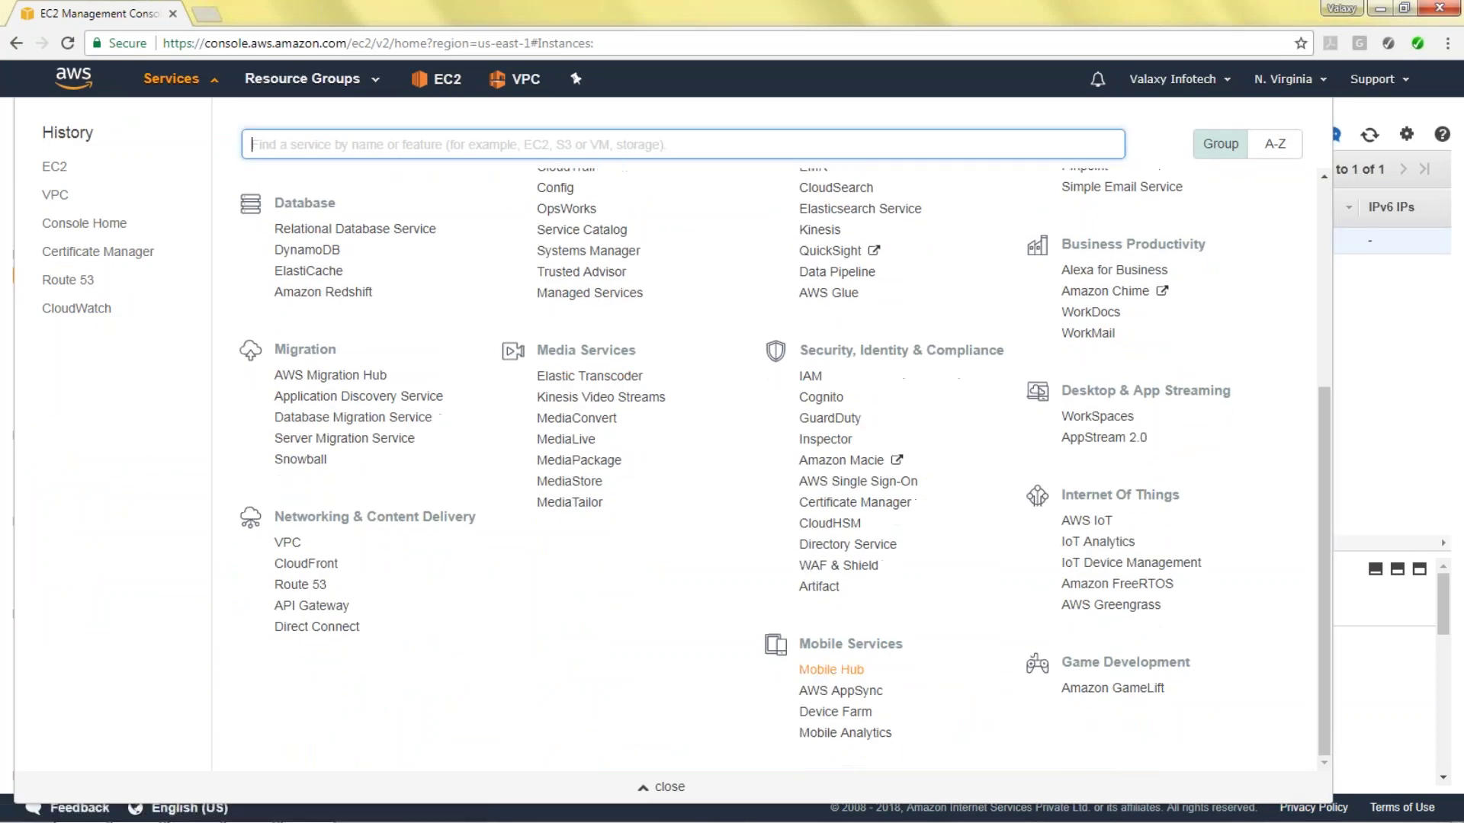
right_click(810, 380)
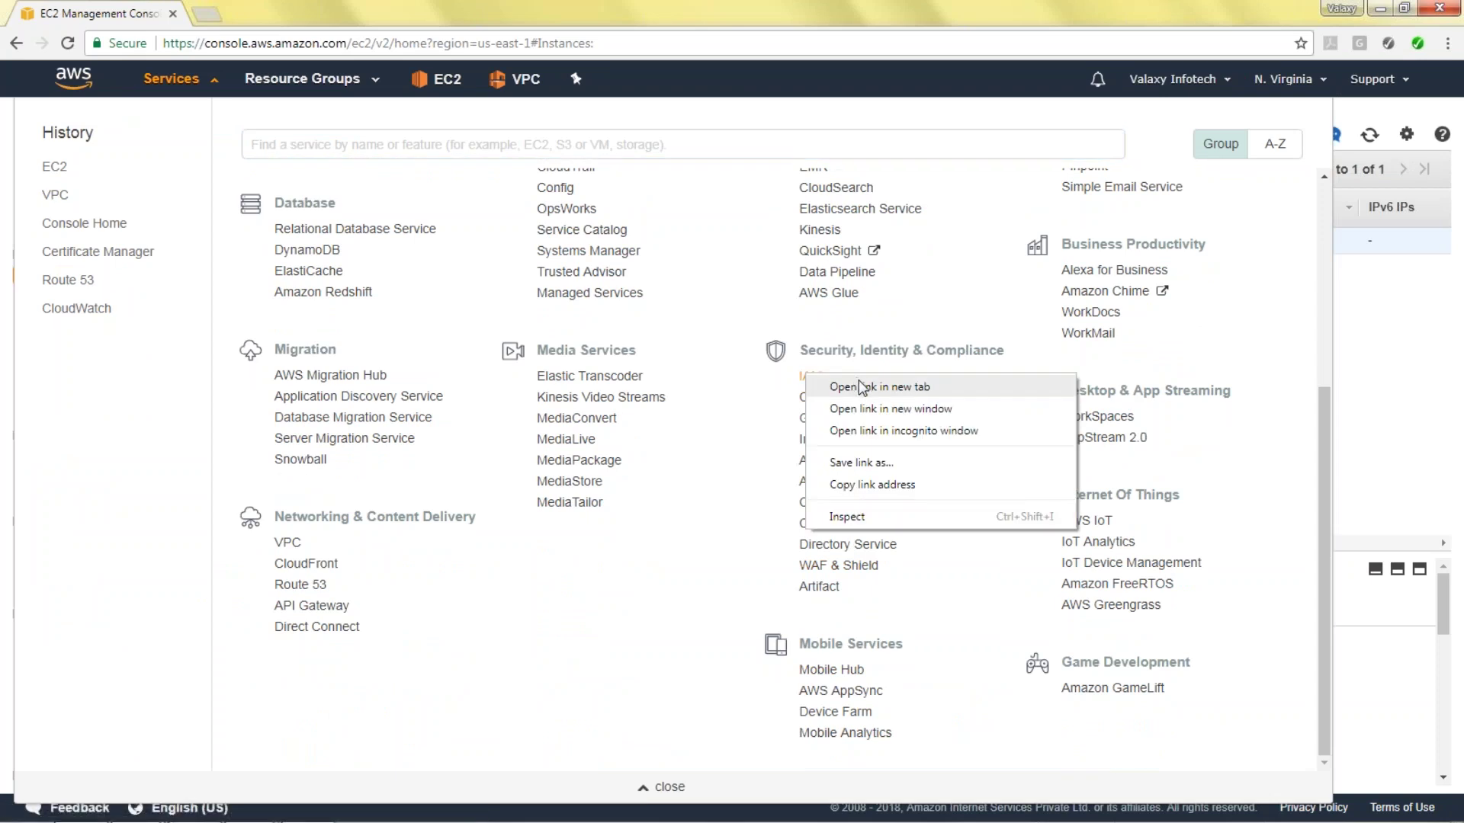
left_click(853, 384)
scroll(968, 446, "up", 3)
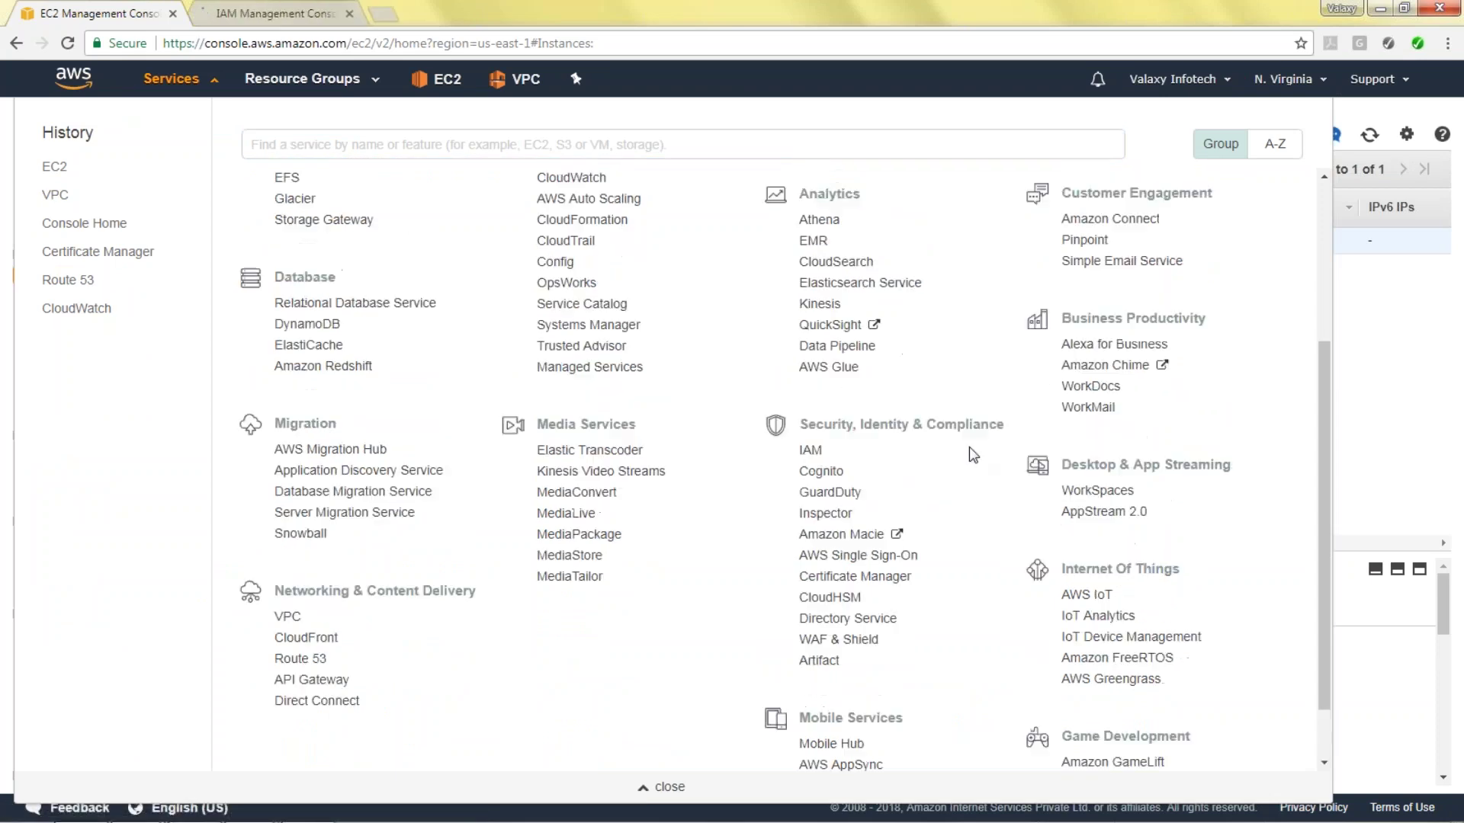
scroll(1078, 336, "up", 1)
right_click(1073, 295)
left_click(1104, 308)
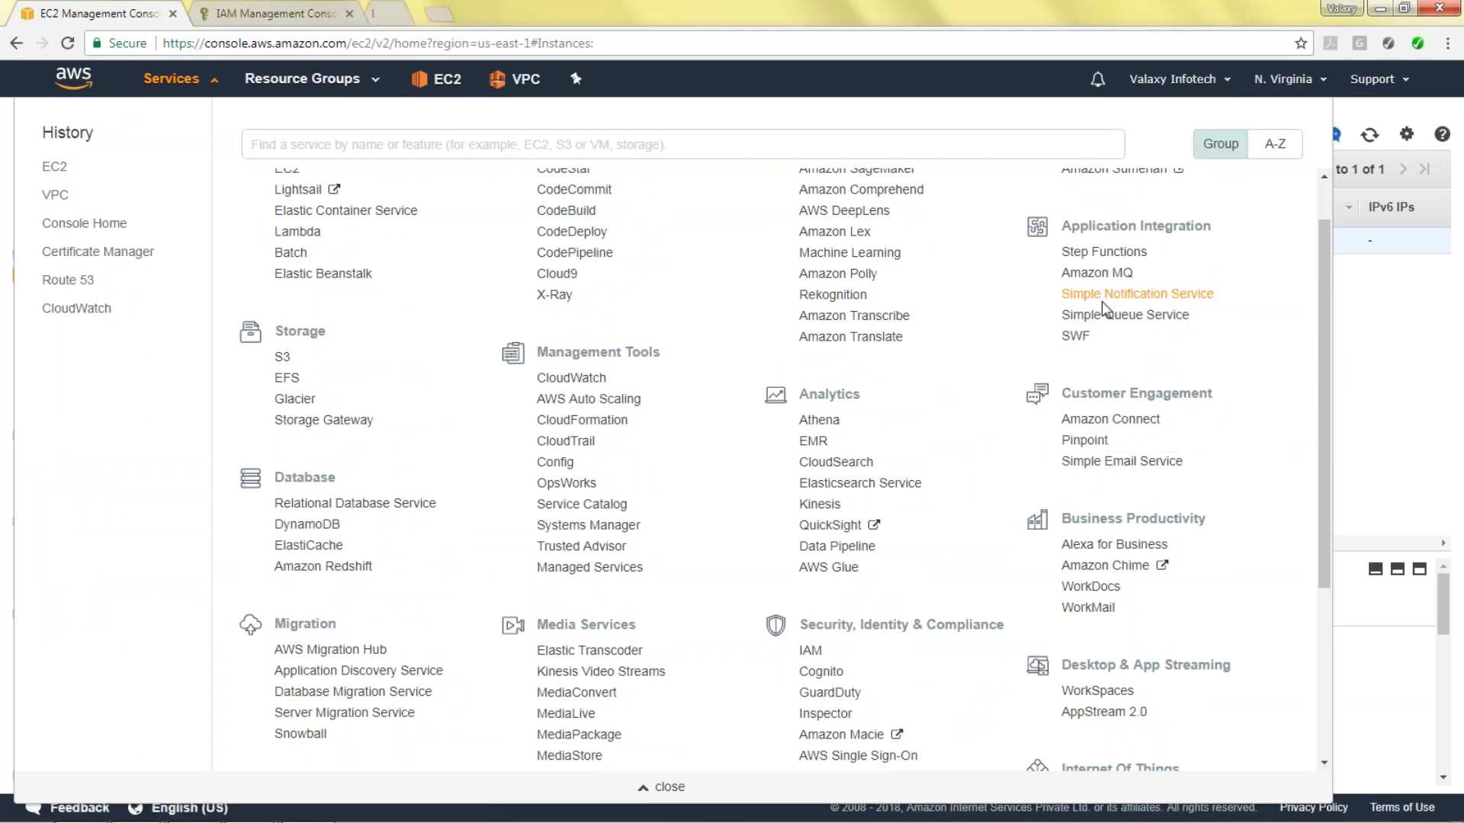
Start a new IAM role for the EC2 service use case.
left_click(288, 9)
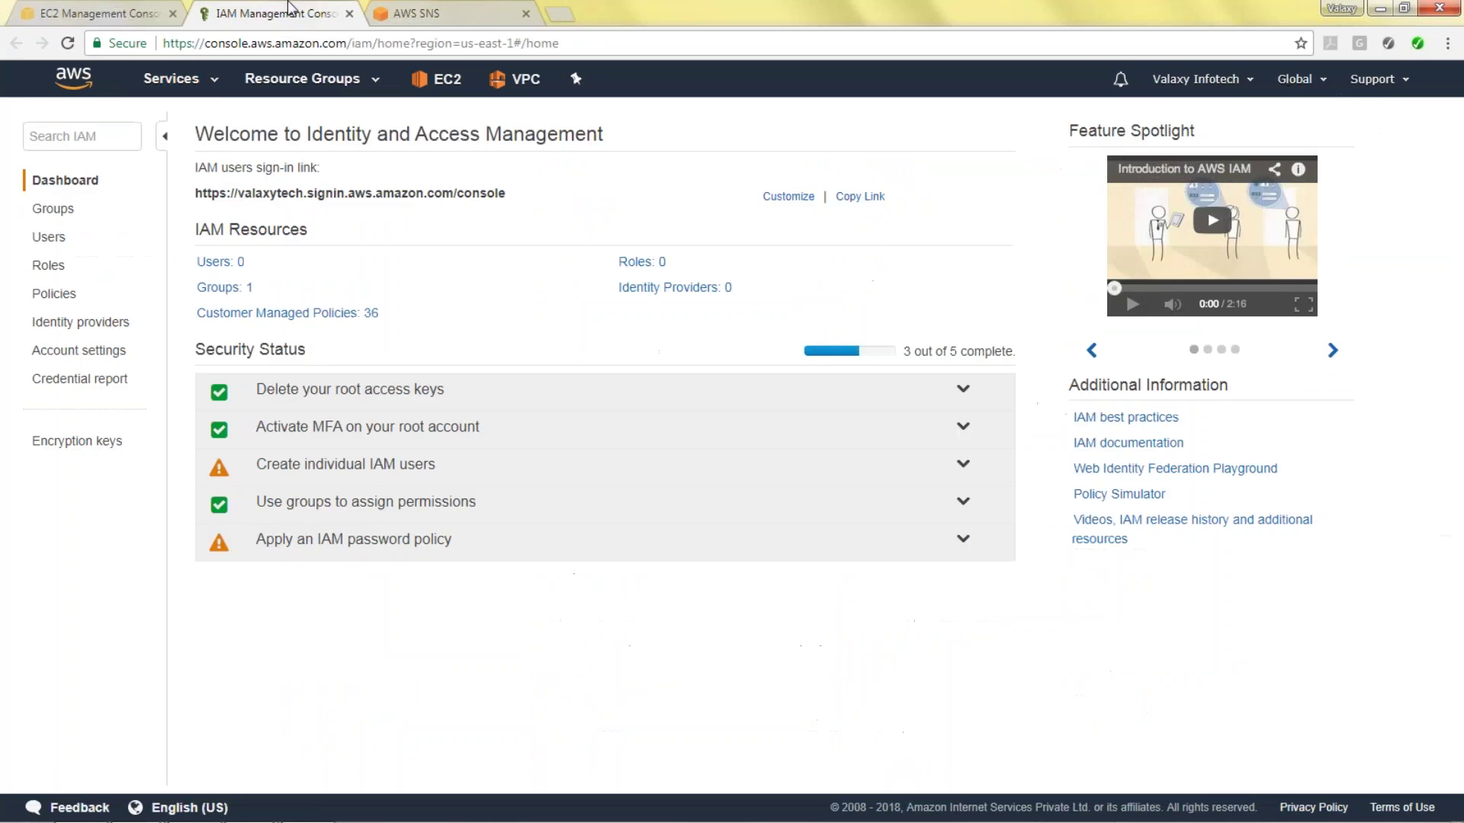
left_click(642, 263)
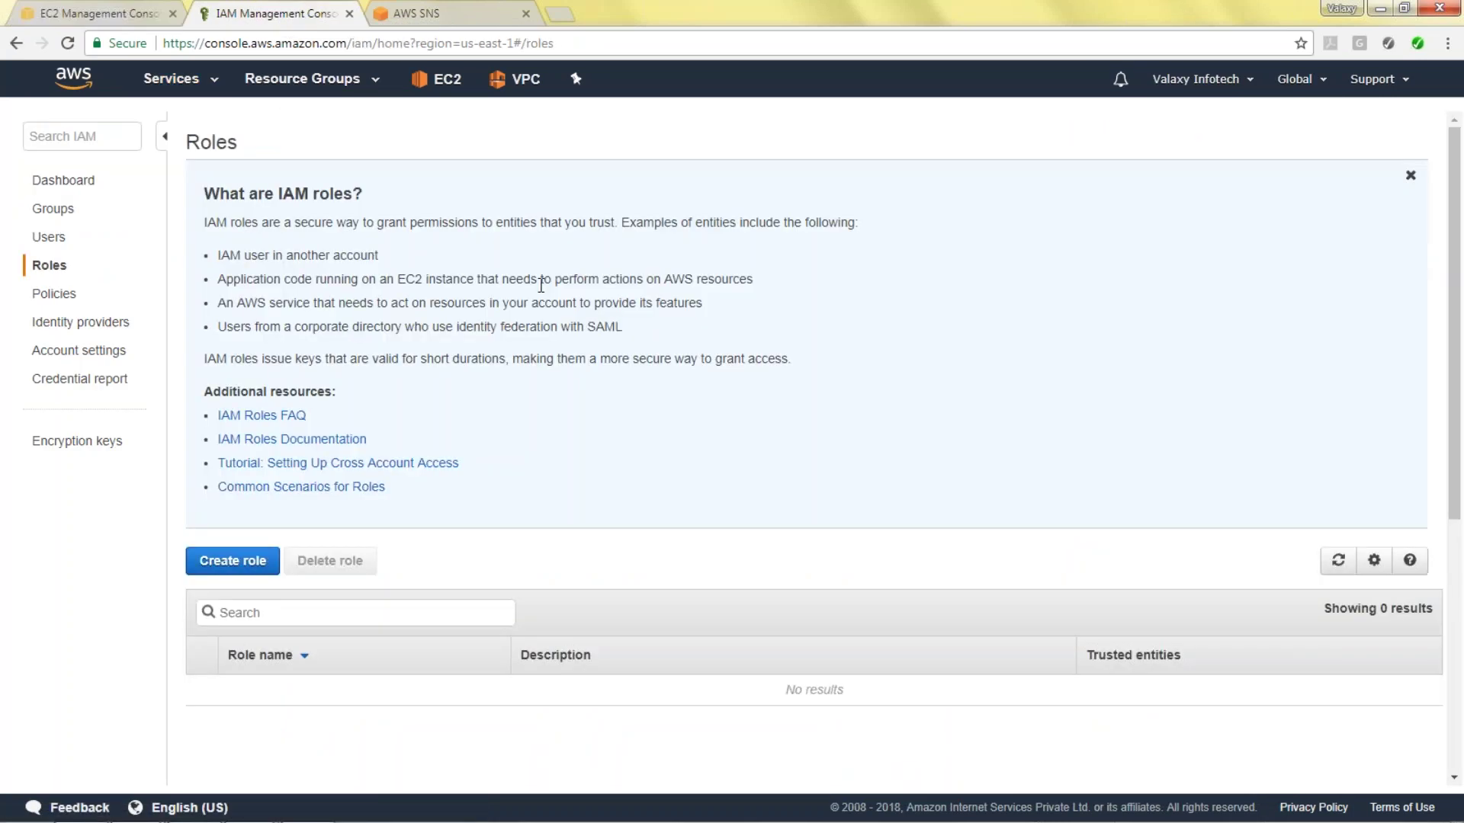
left_click(233, 568)
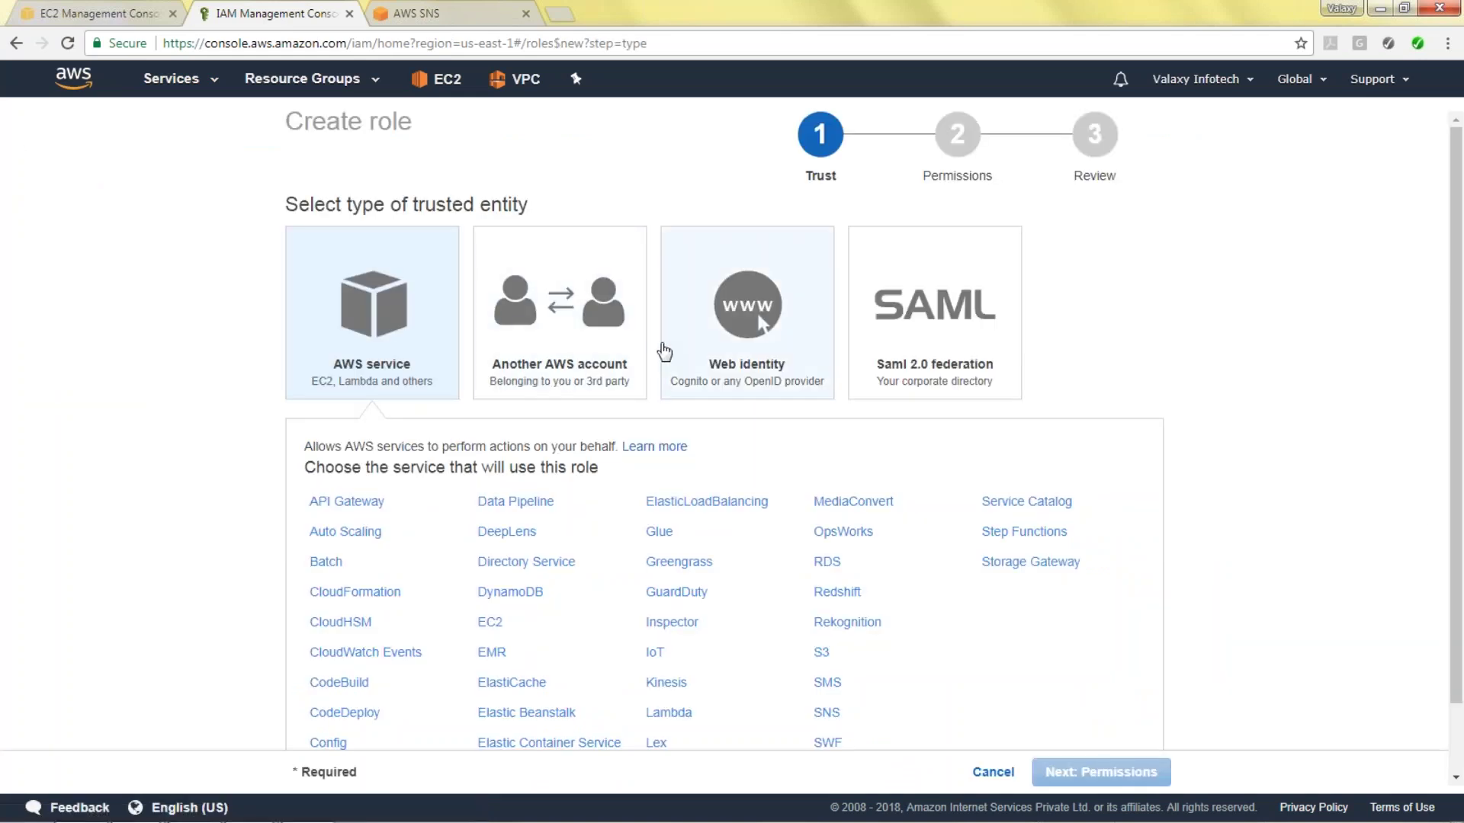
scroll(752, 523, "down", 1)
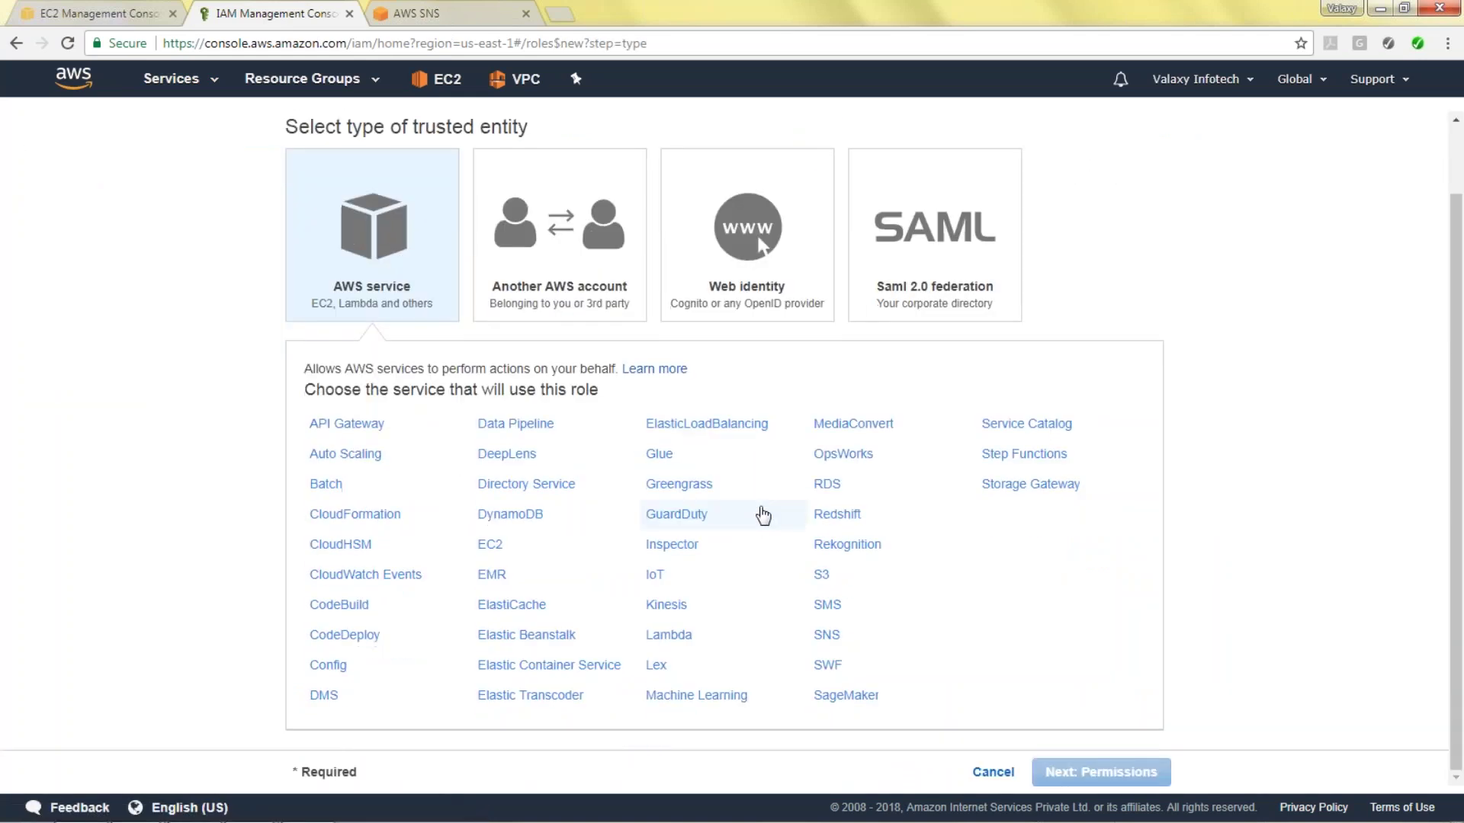
left_click(490, 546)
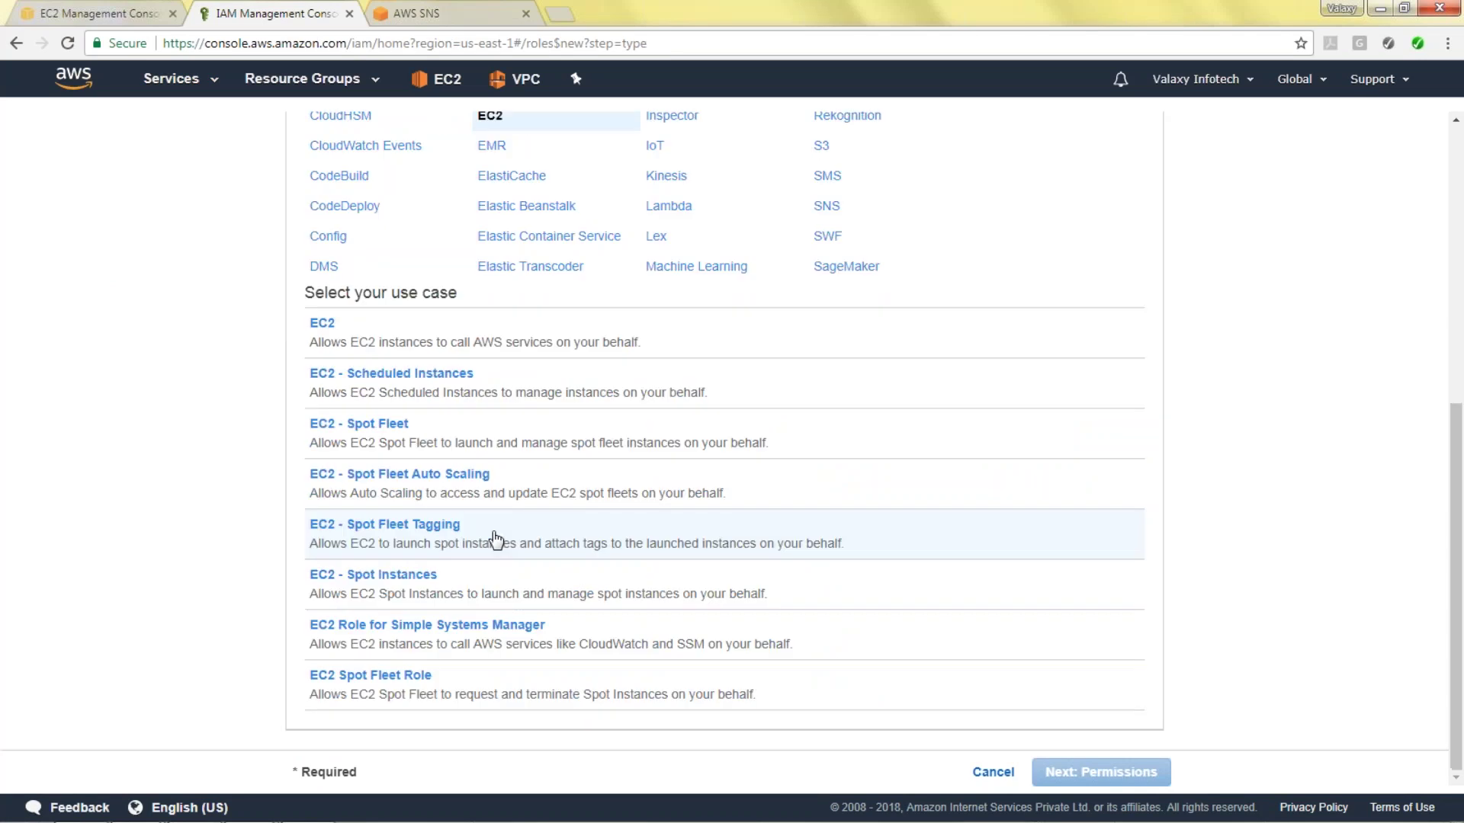
left_click(425, 345)
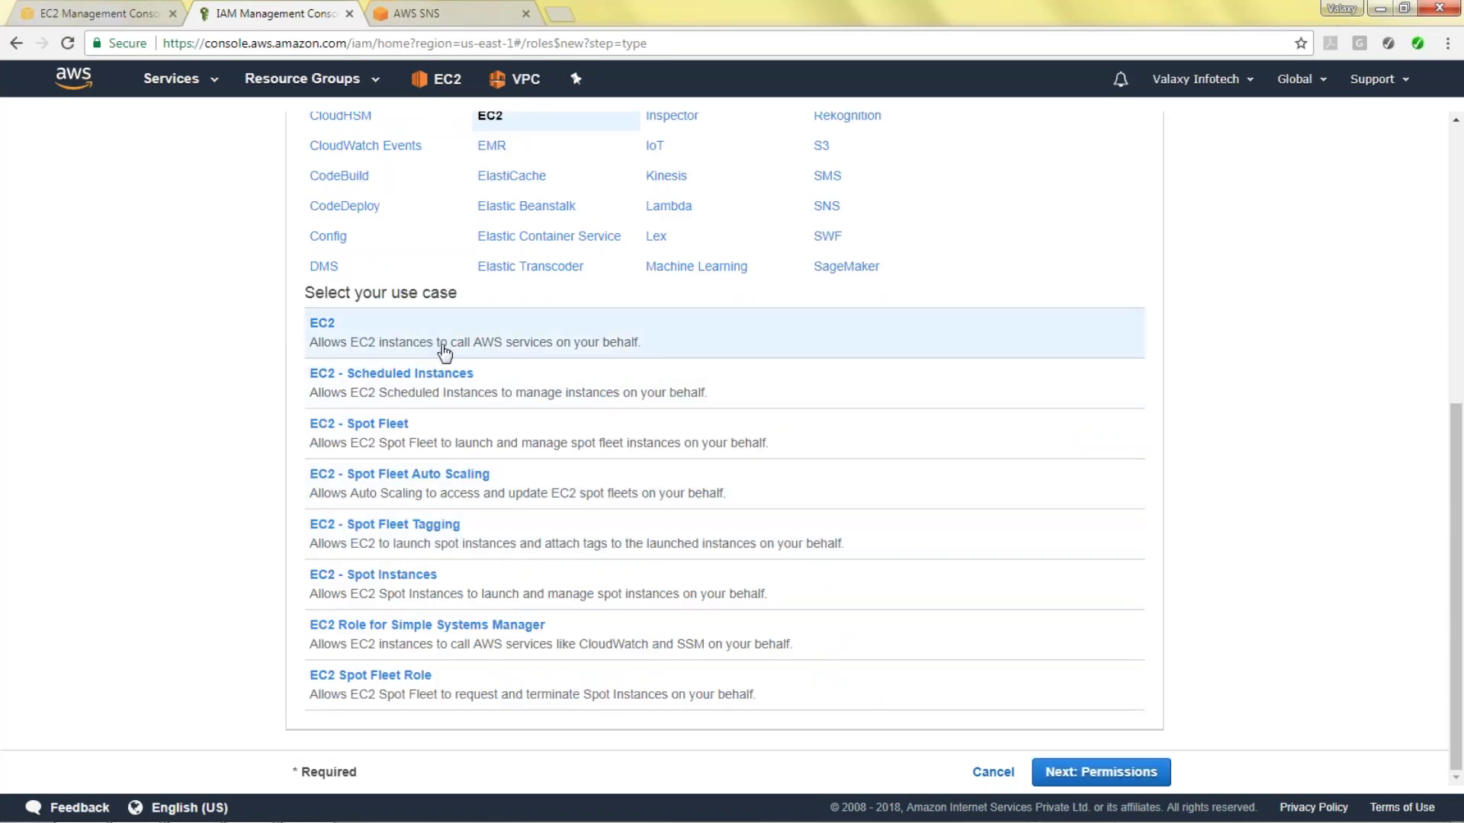
left_click(1125, 772)
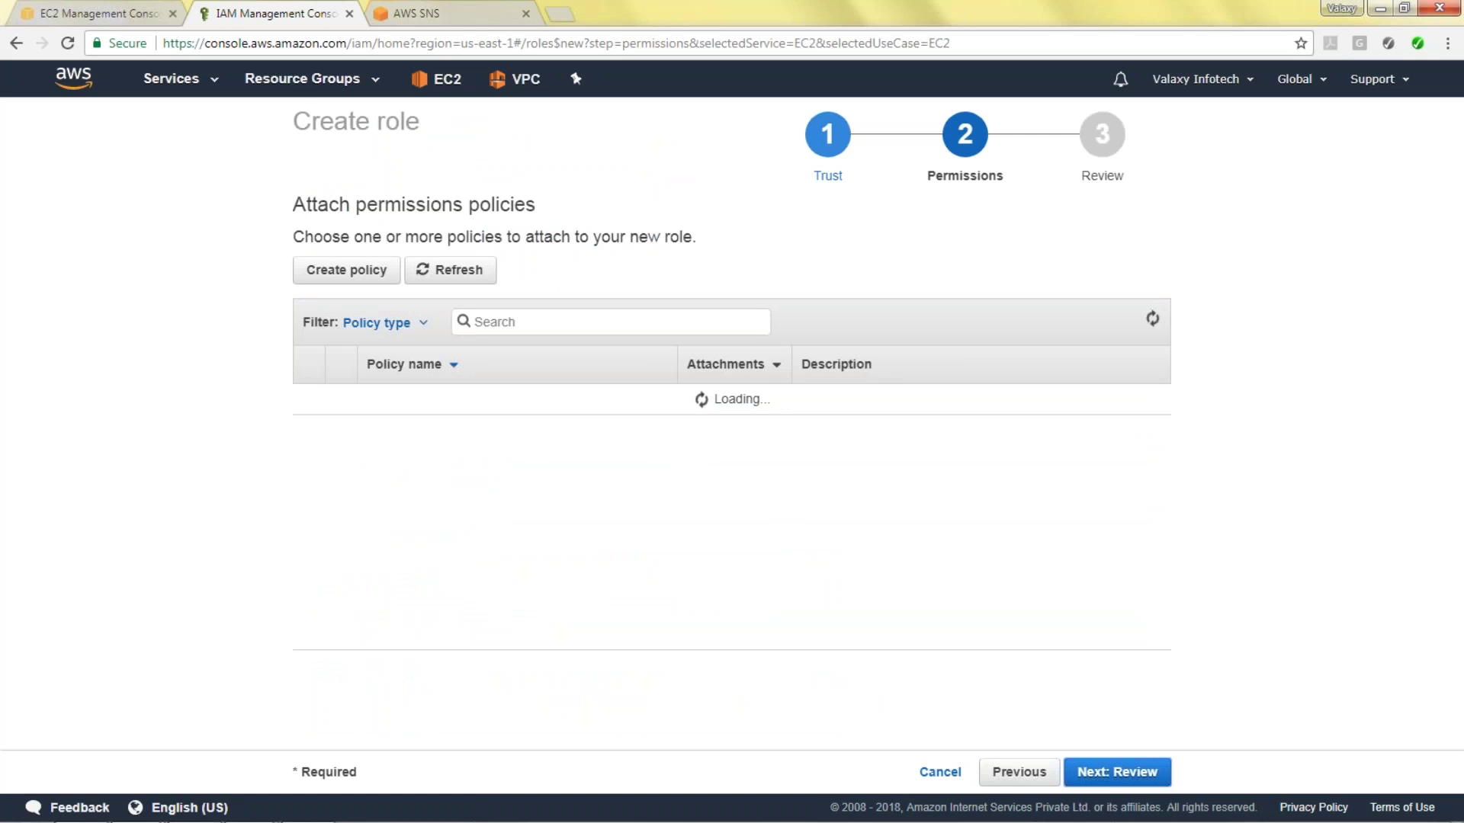
Attach AmazonS3FullAccess, name the role S3_Full-Access, and create it.
type("s3fu")
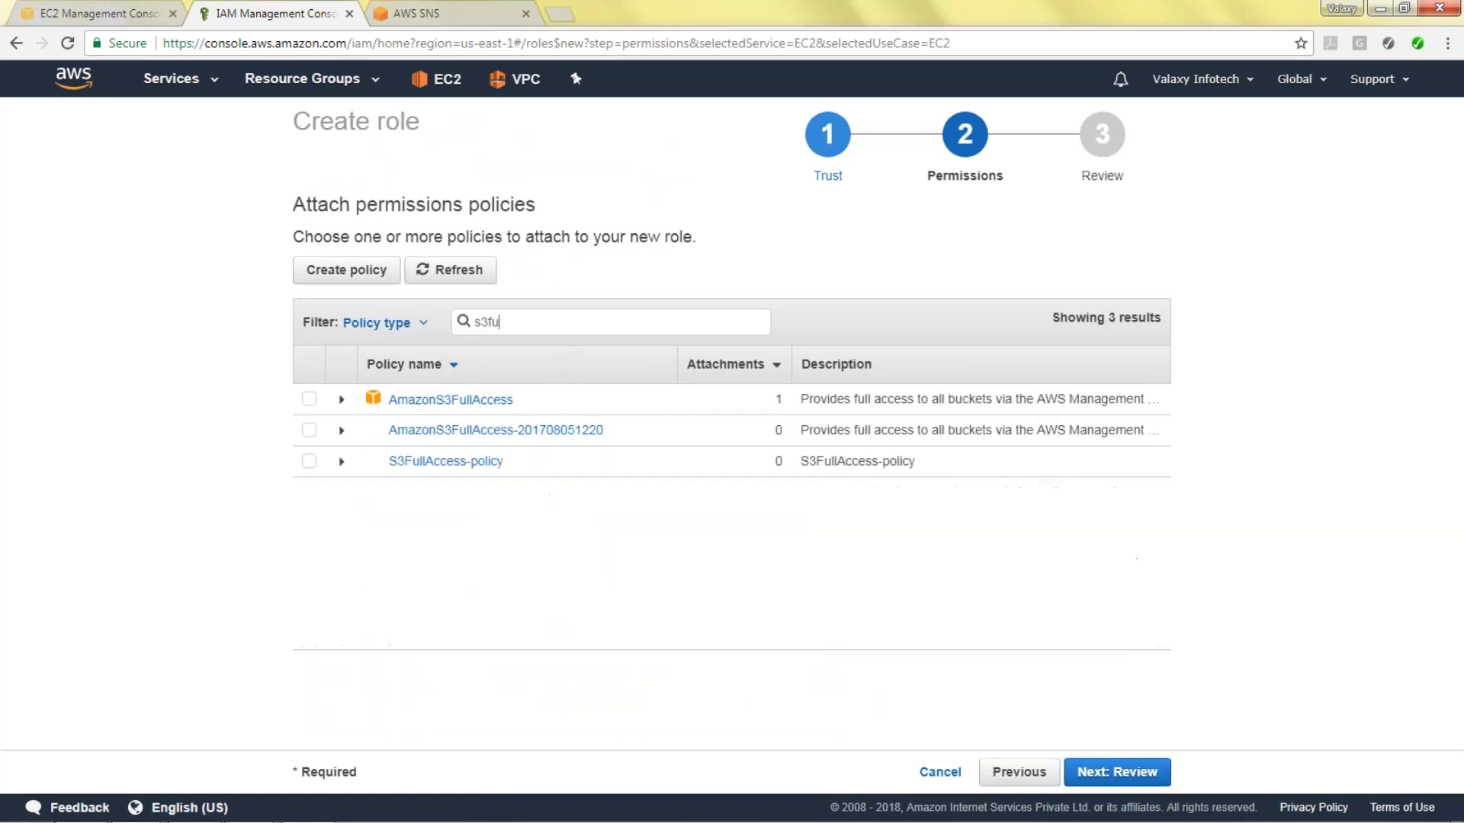
left_click(309, 397)
left_click(1154, 766)
left_click(639, 286)
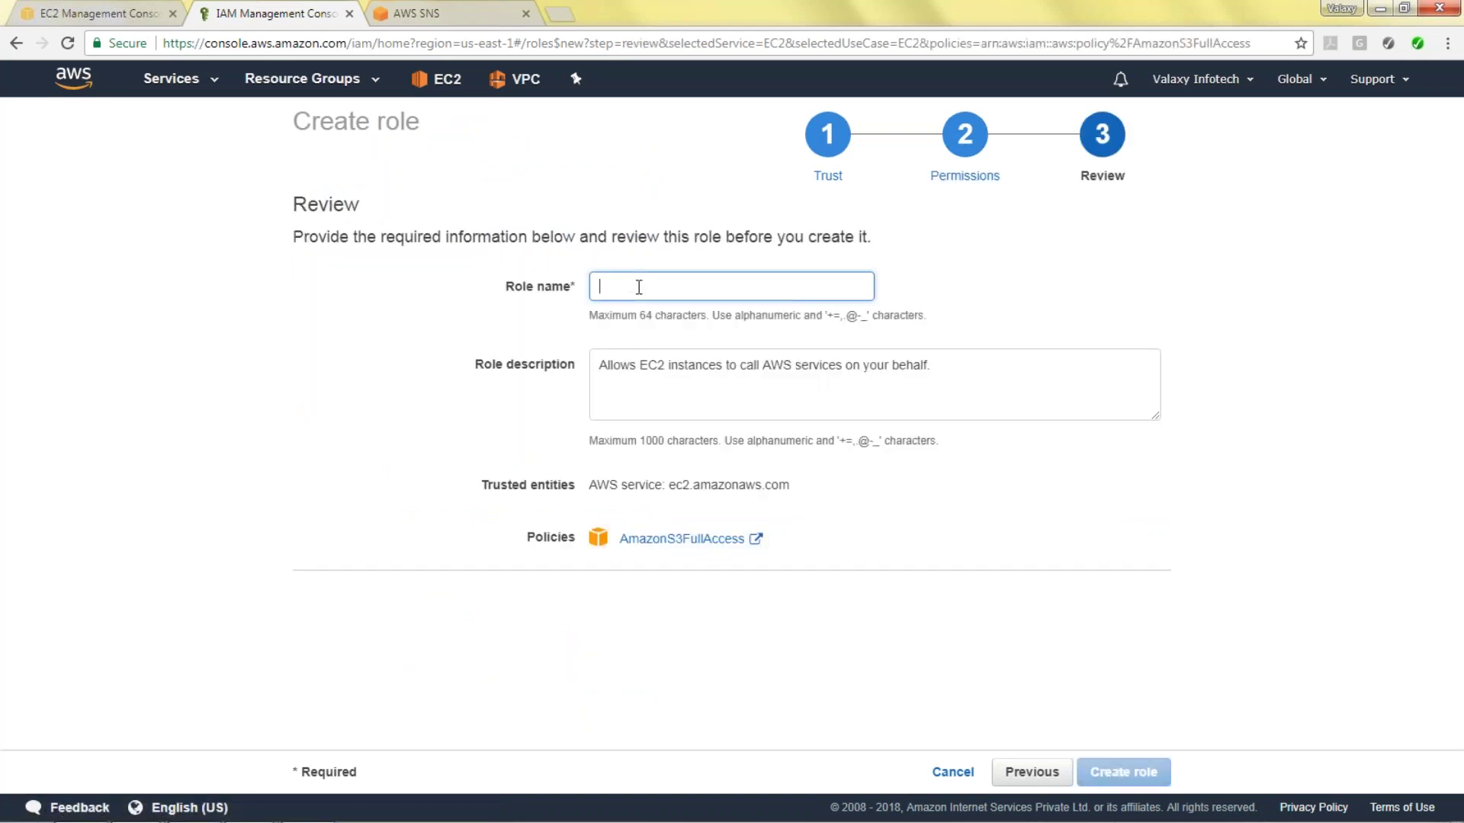
type("S3_Full-A")
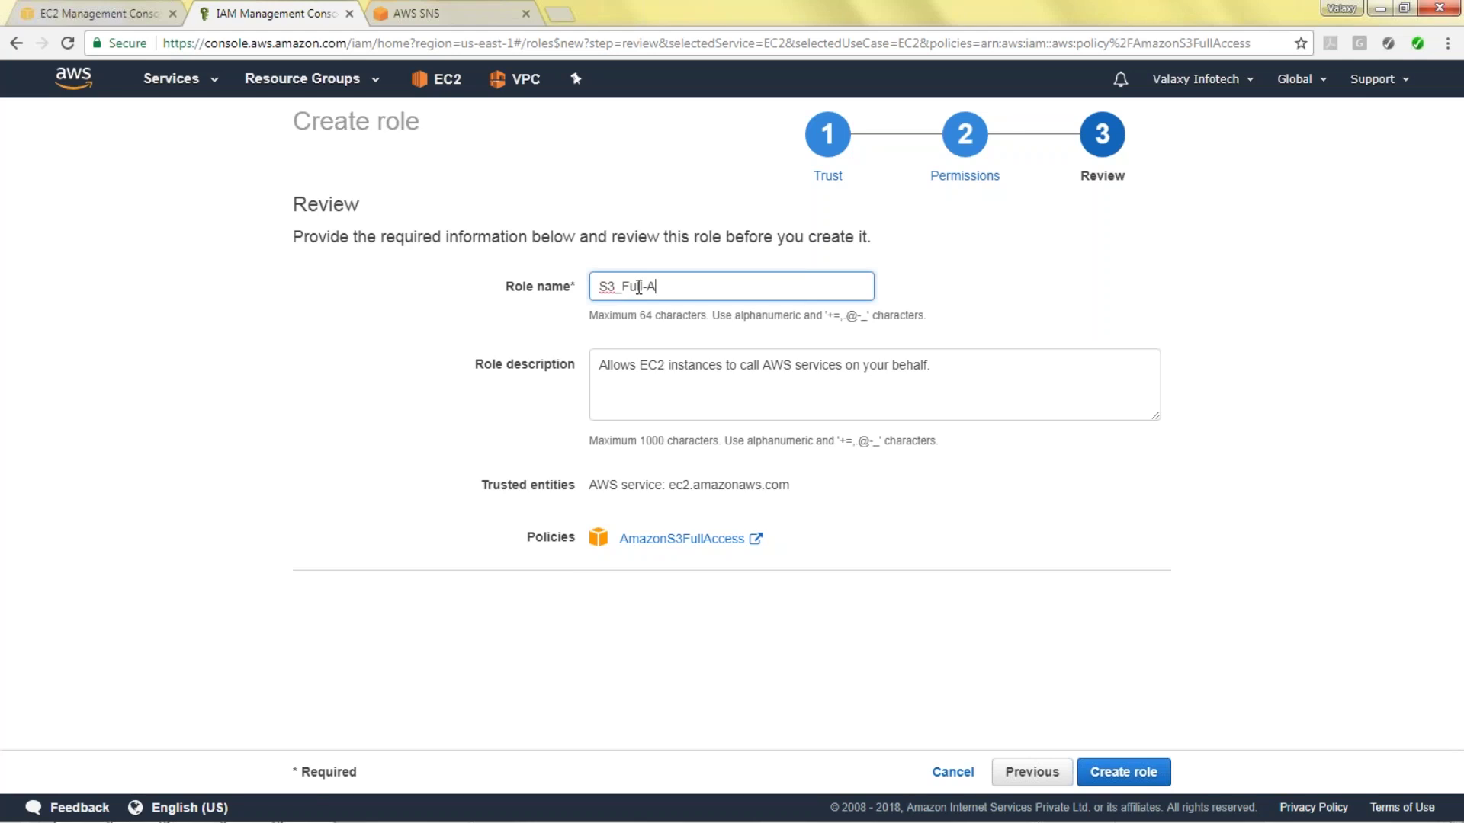
type("ccess")
left_click(1143, 647)
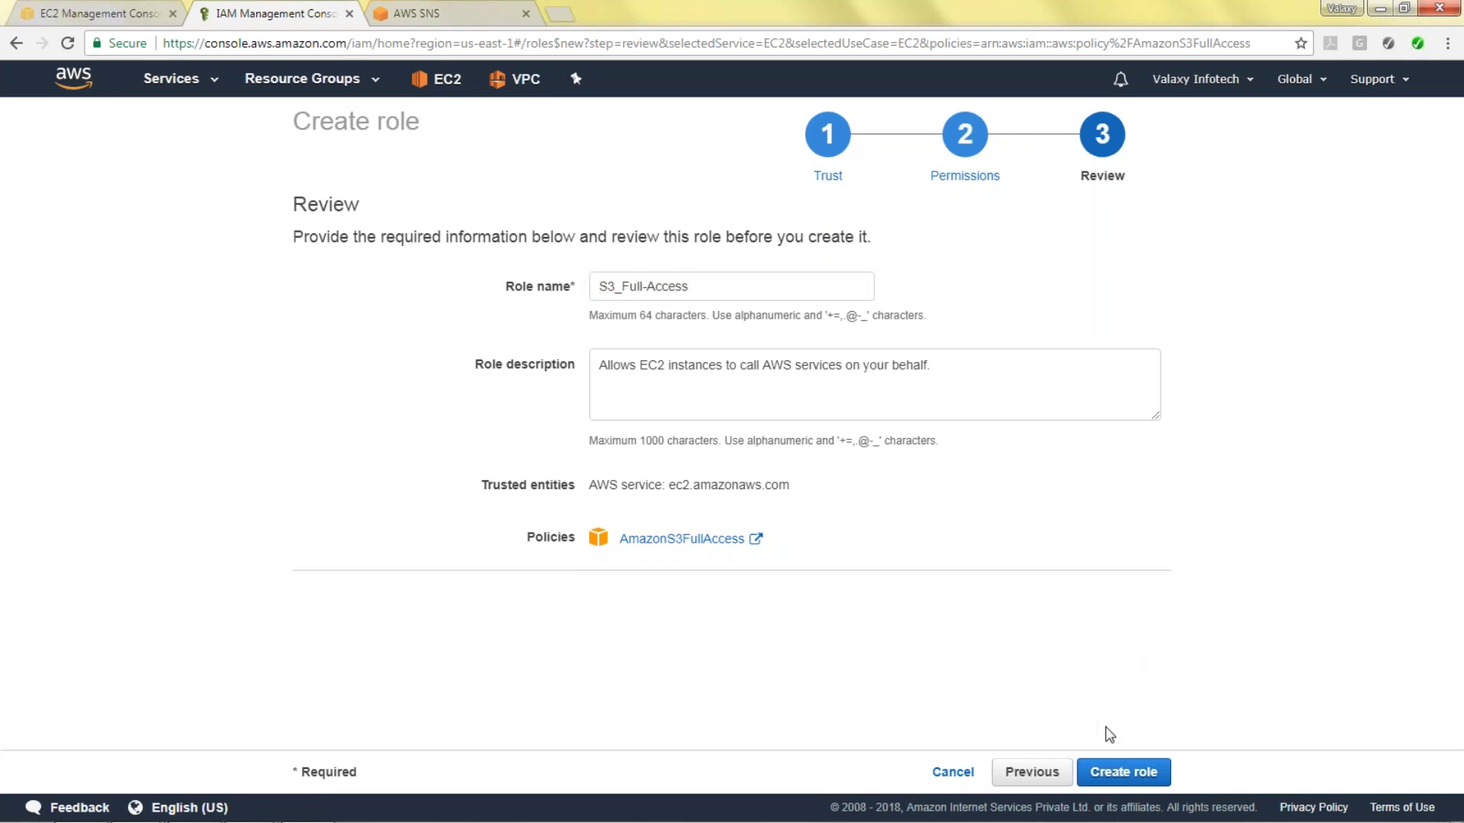
left_click(1127, 774)
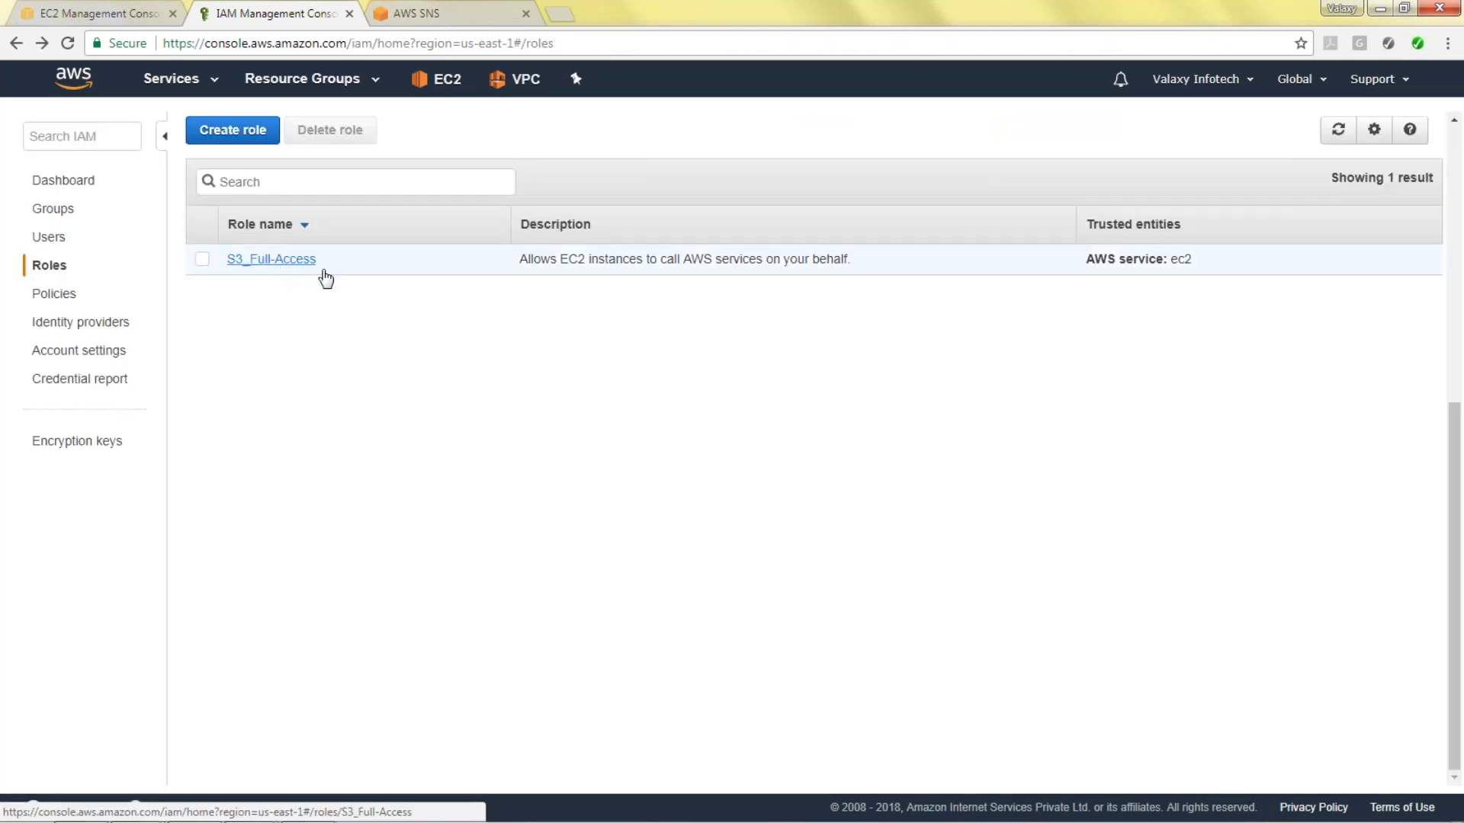
left_click(446, 11)
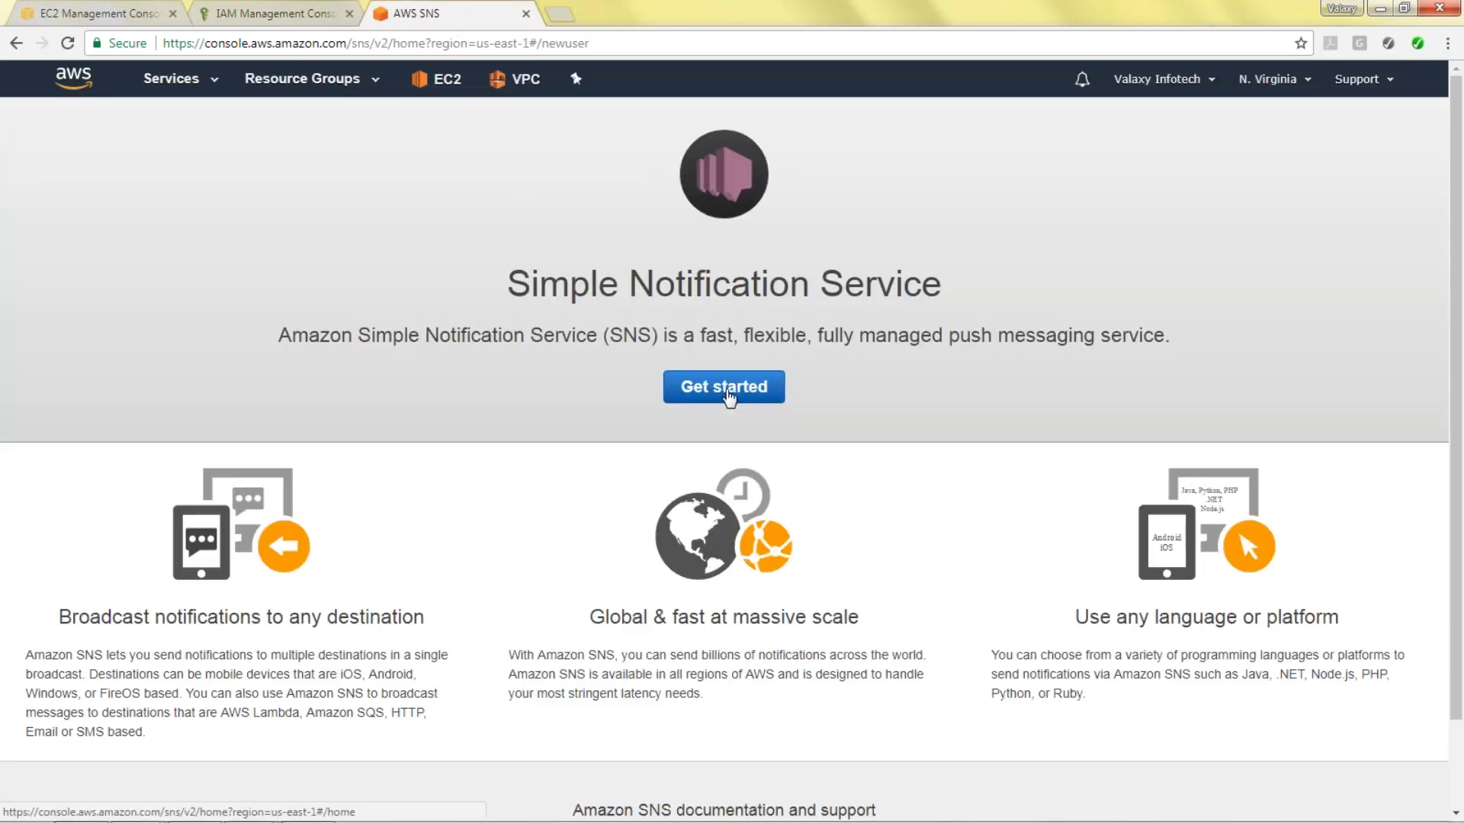
Create the SNS topic L1-Support-Team and open the Subscriptions list.
left_click(728, 395)
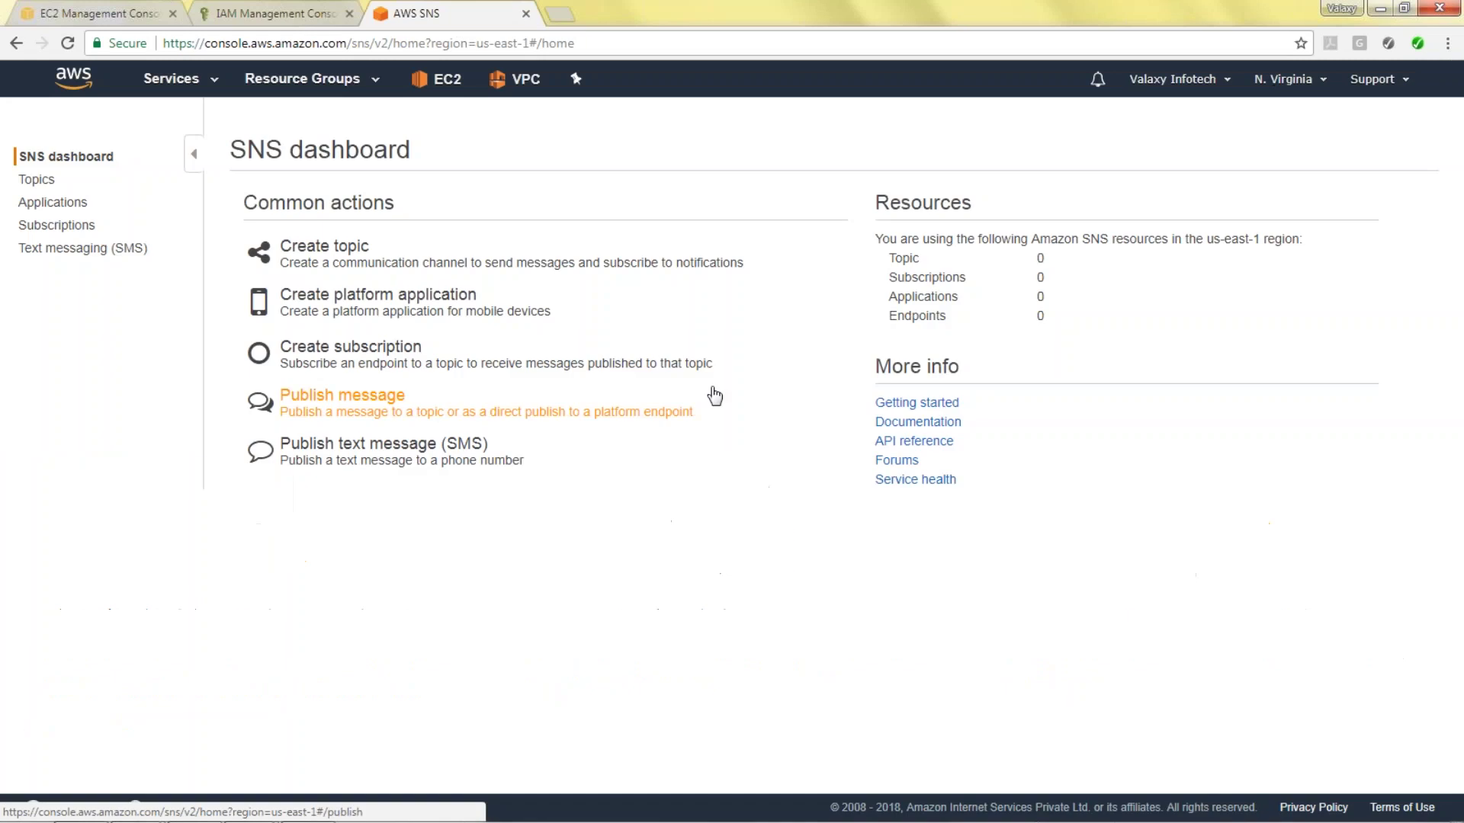
left_click(42, 183)
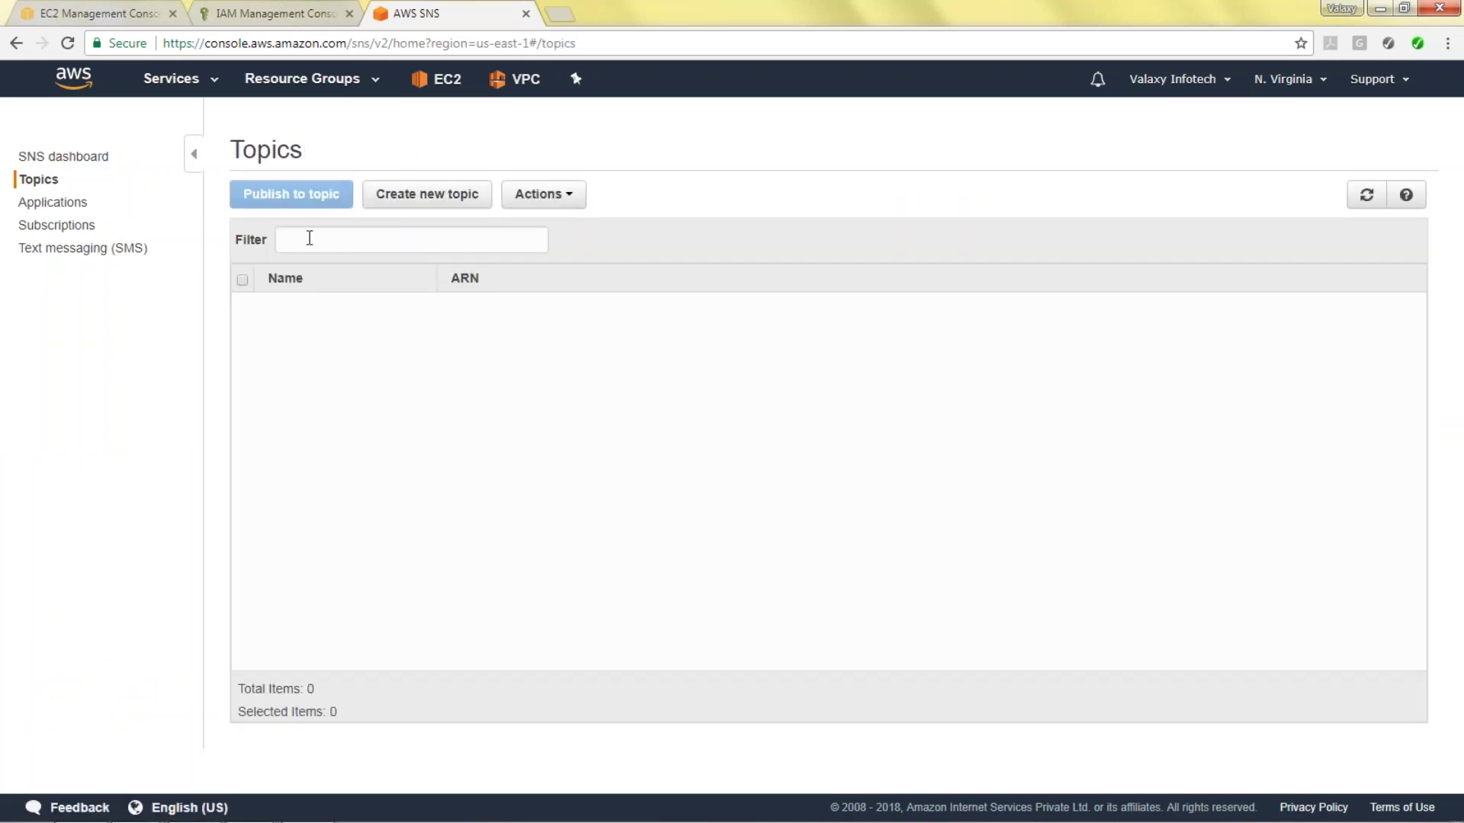
left_click(409, 201)
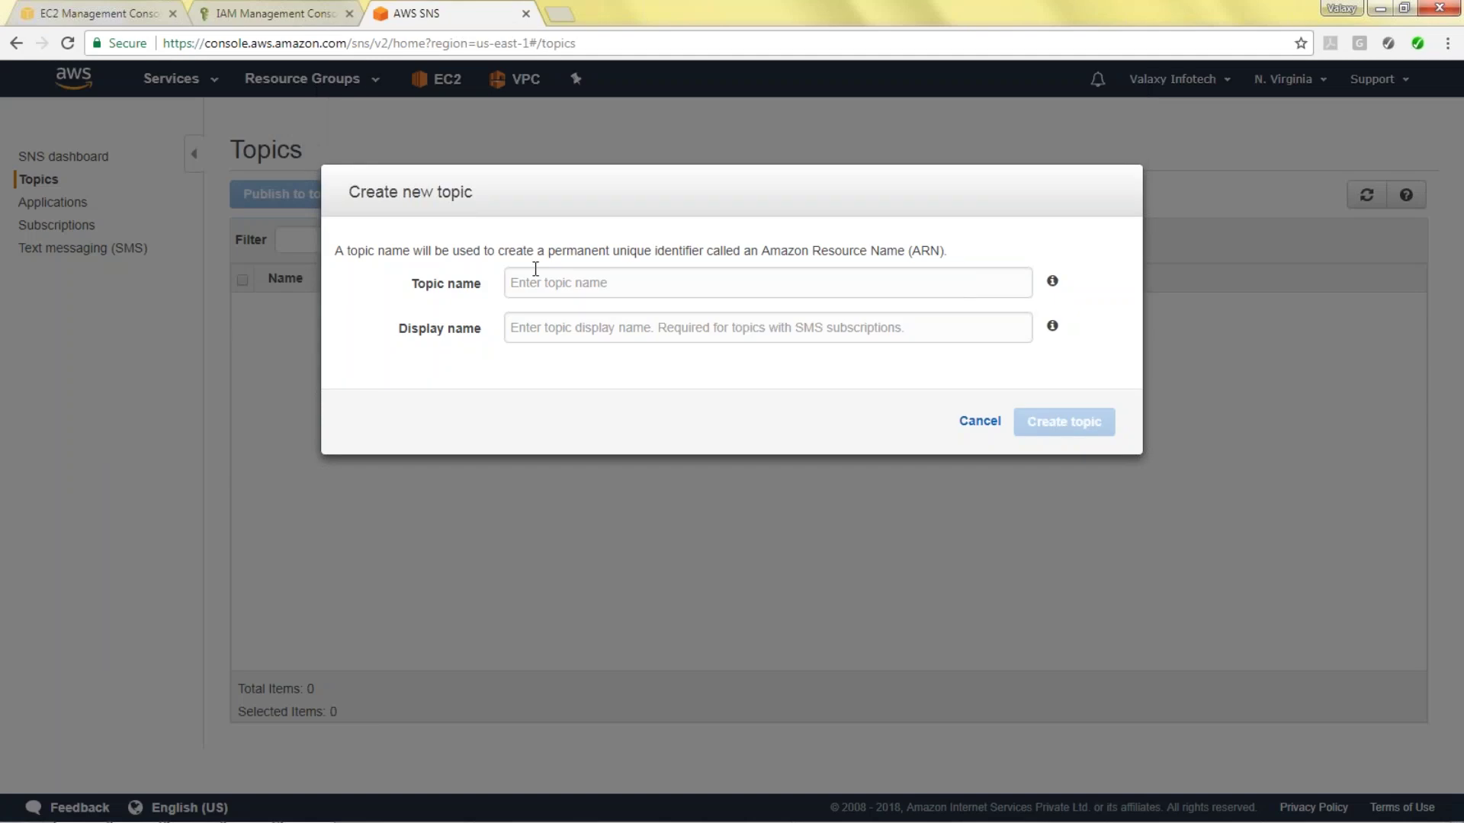
left_click(620, 284)
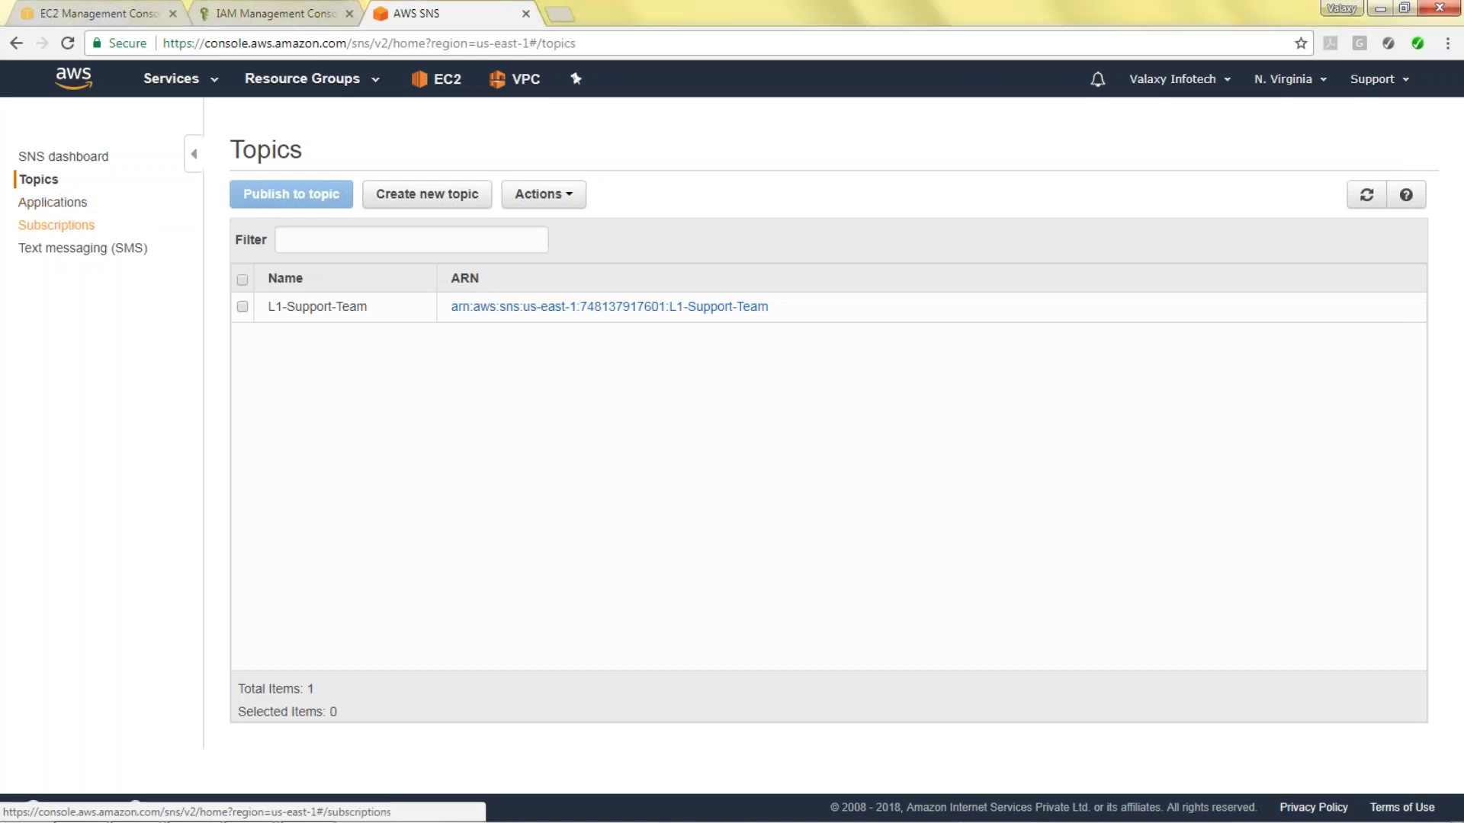
left_click(71, 226)
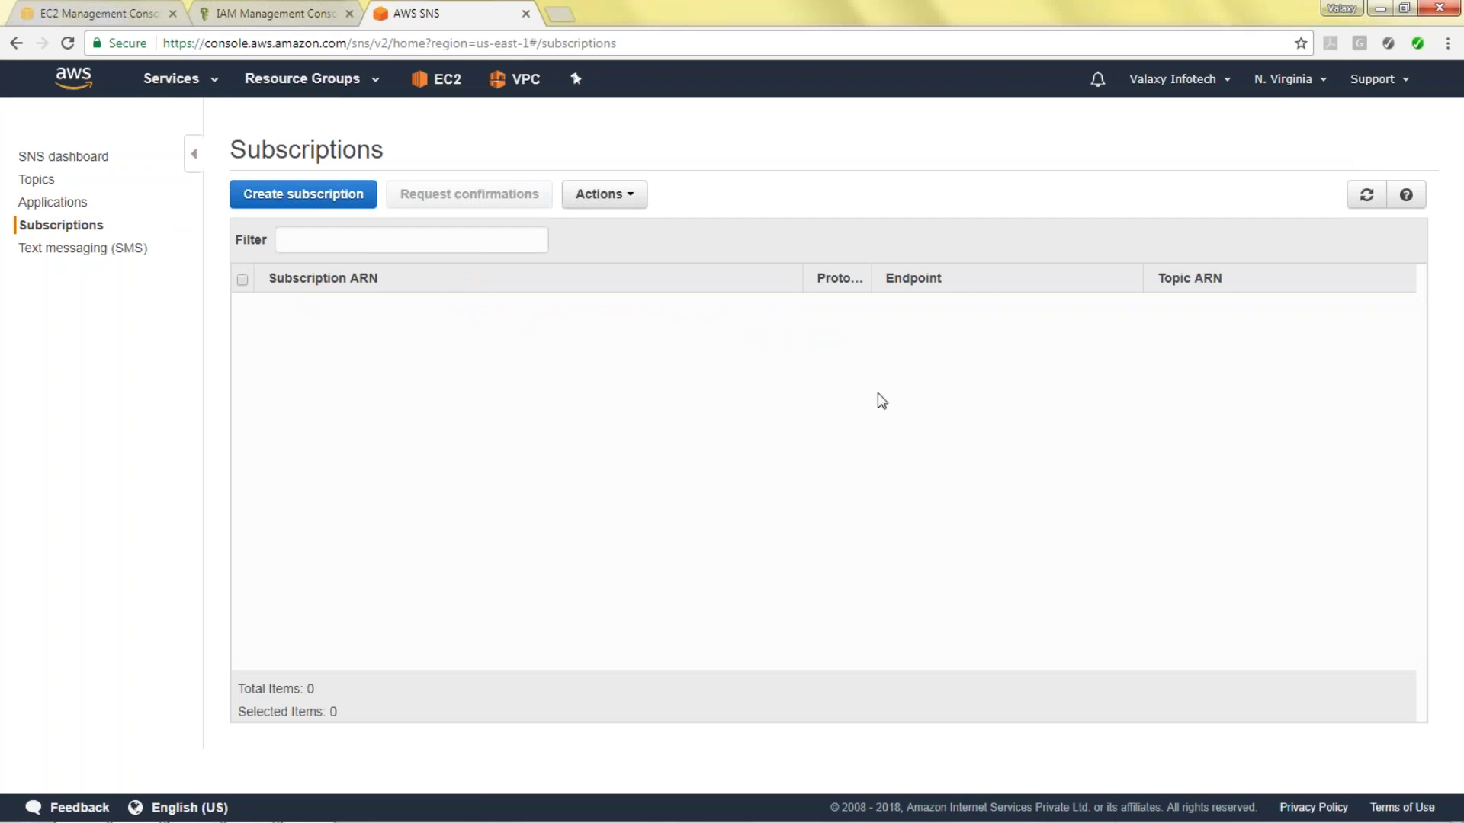
Abandon a stray subscription form and open the L1-Support-Team topic details.
left_click(323, 199)
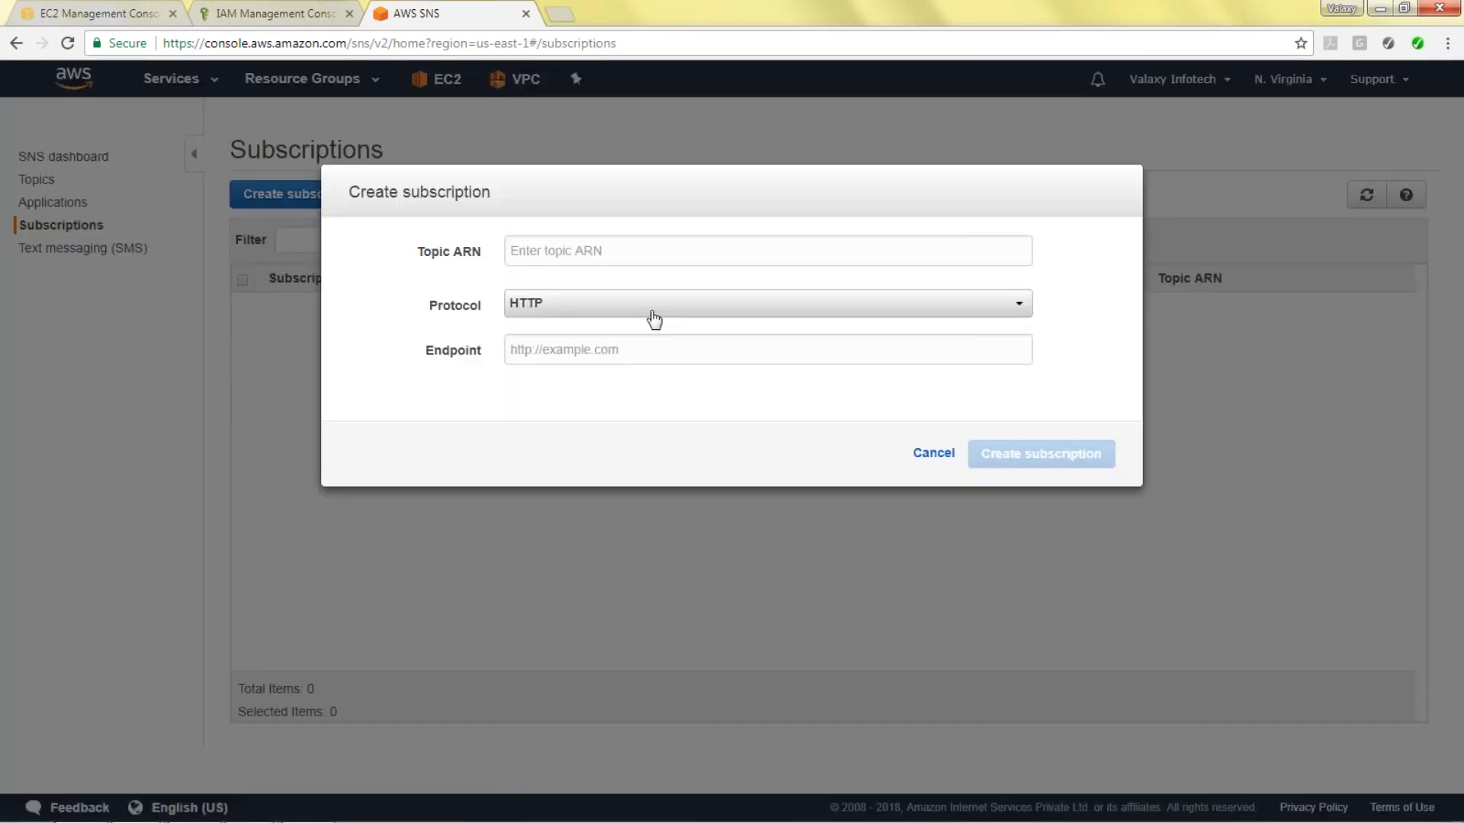
left_click(661, 259)
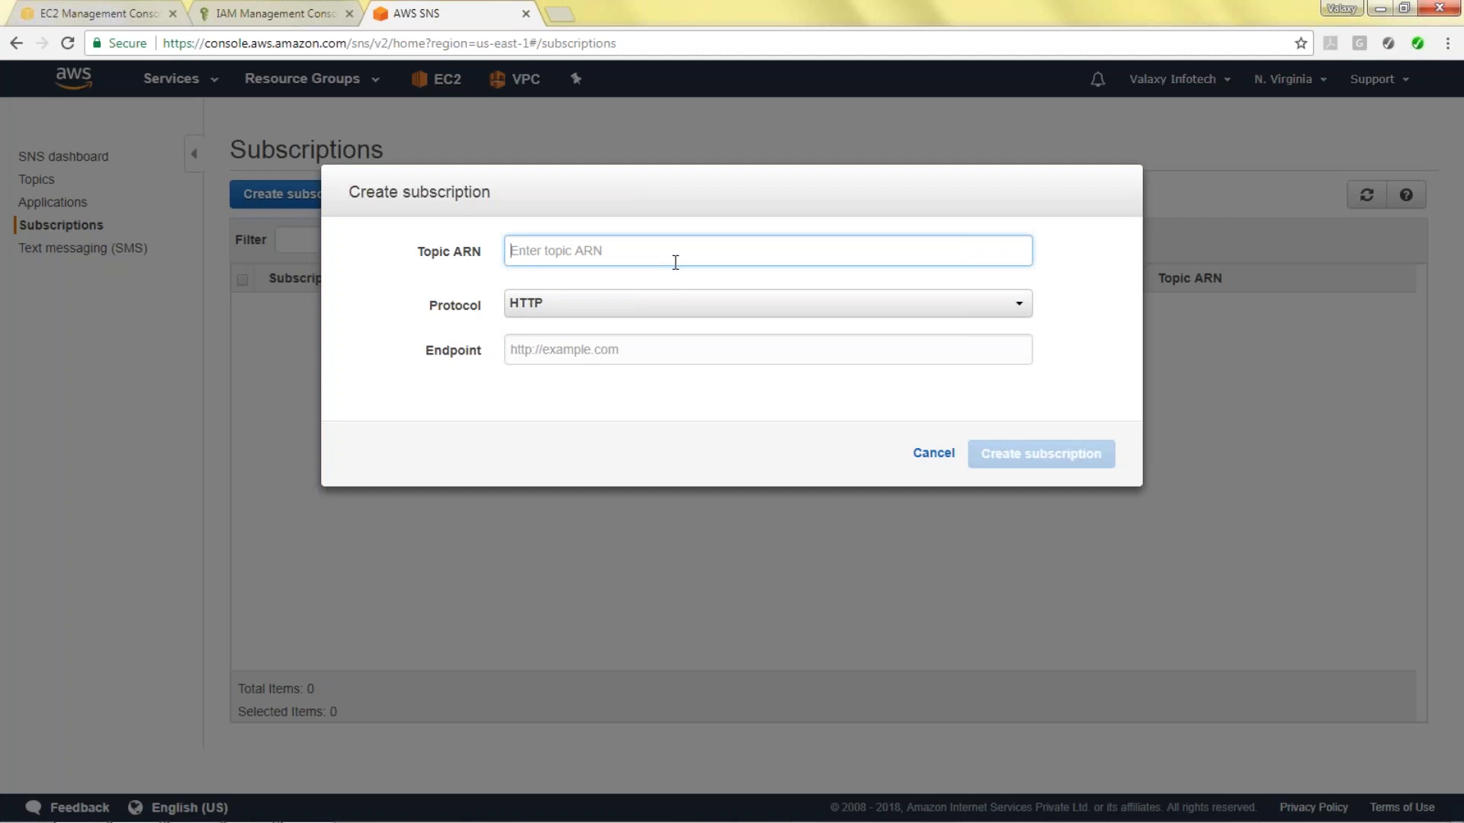
left_click(933, 453)
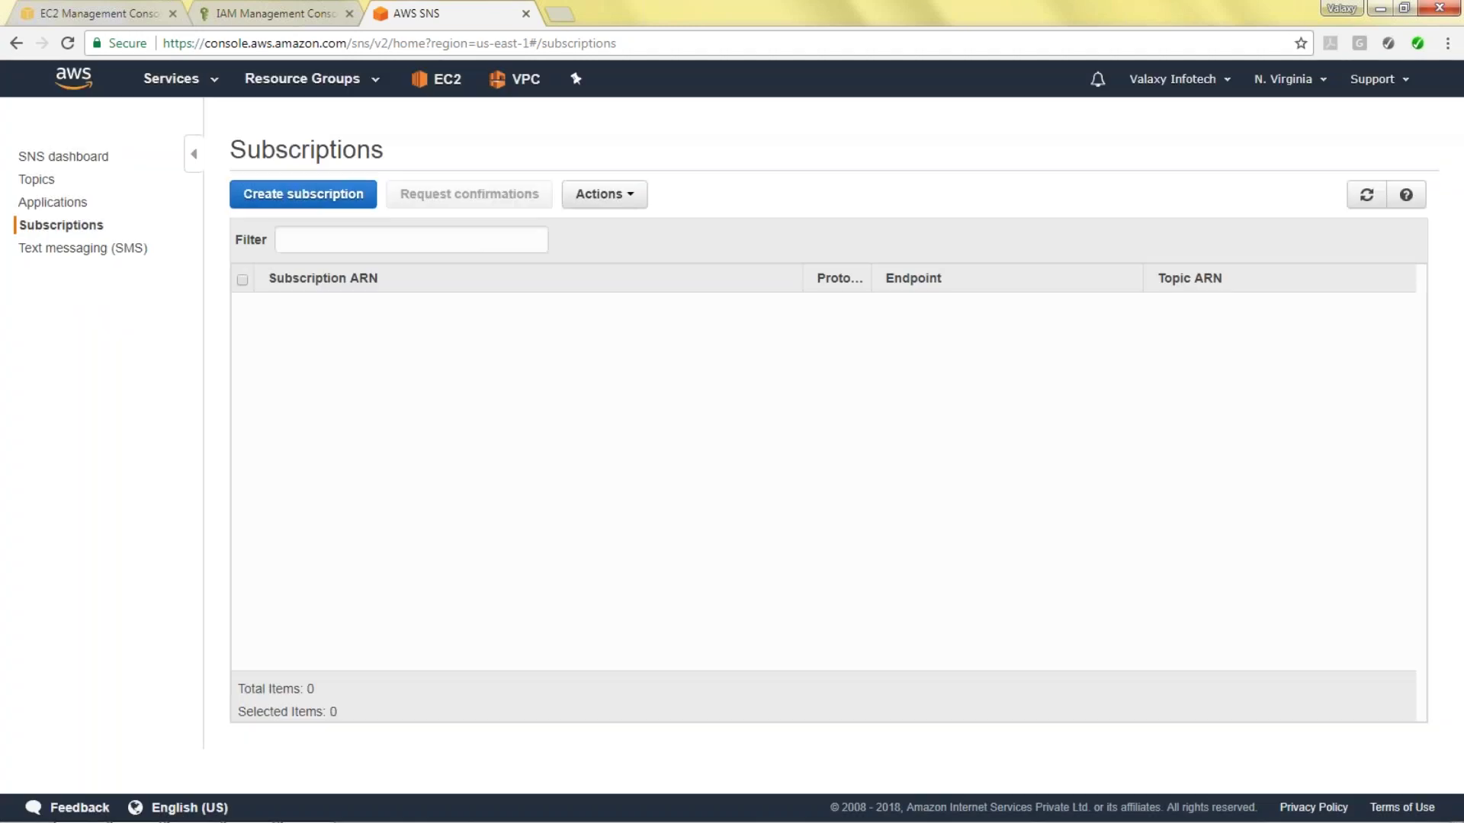
left_click(38, 180)
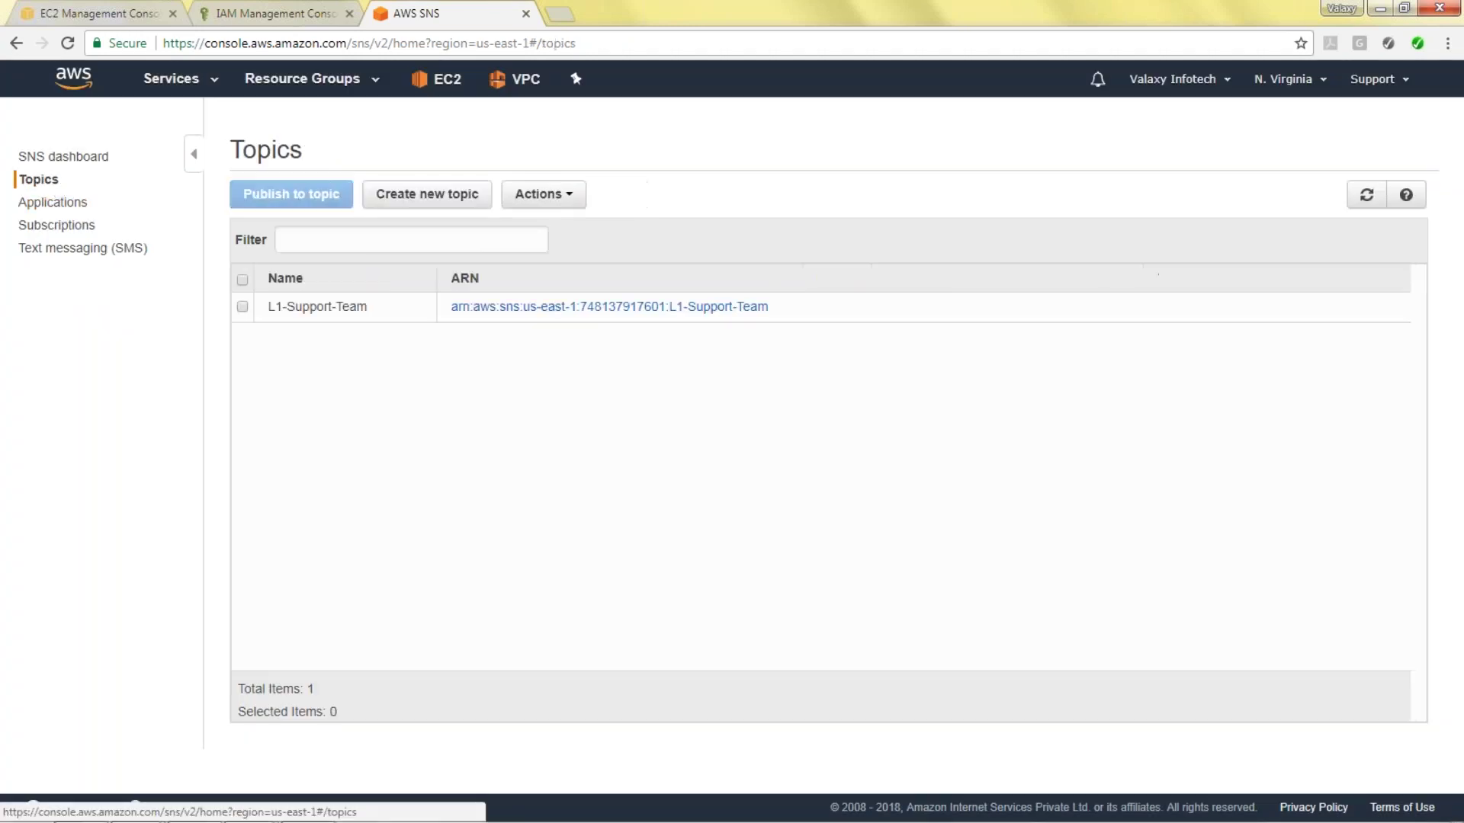
left_click(532, 312)
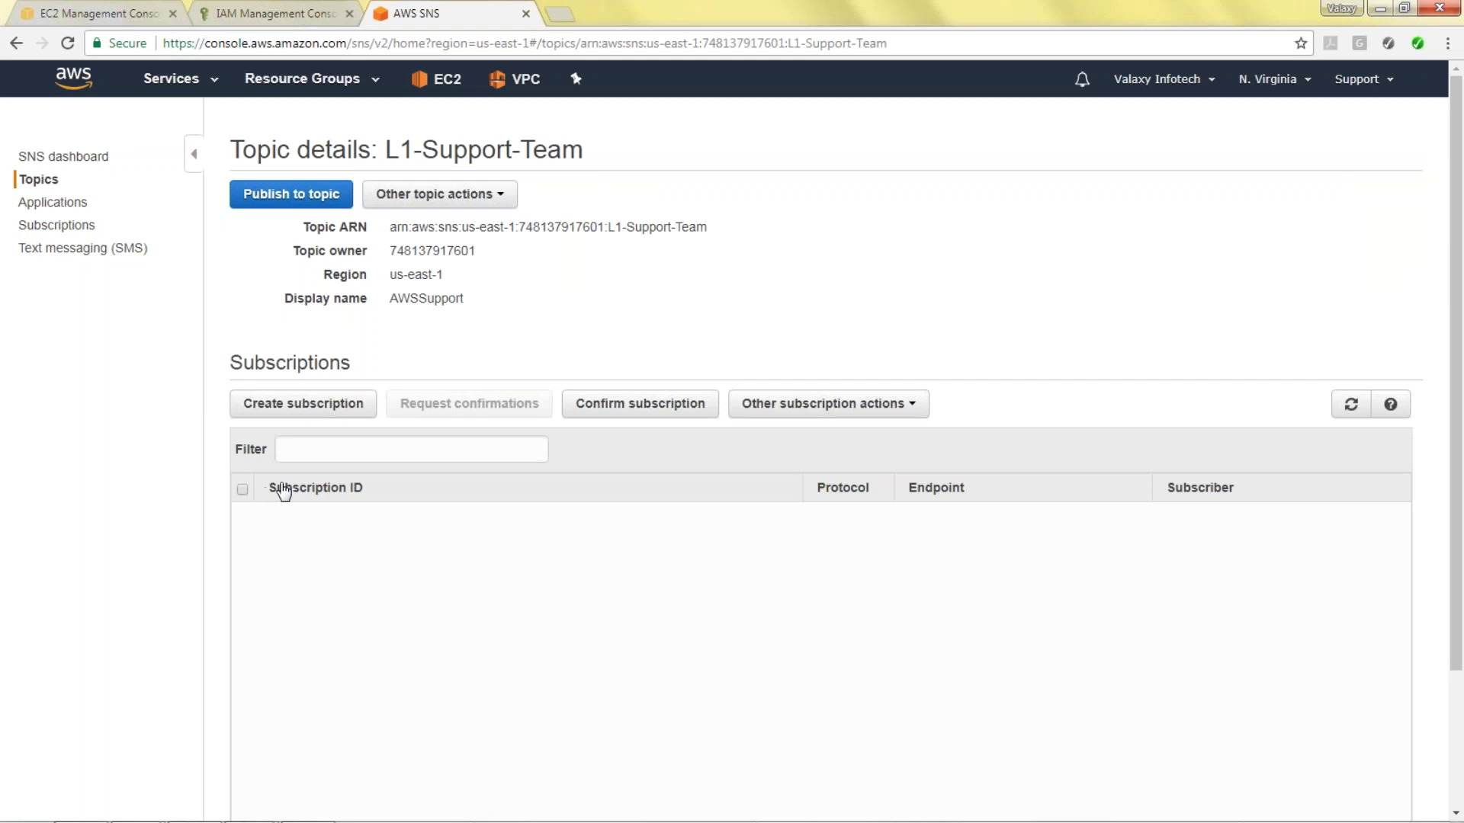
Create an Email-protocol subscription with the support e-mail address as the endpoint.
left_click(338, 406)
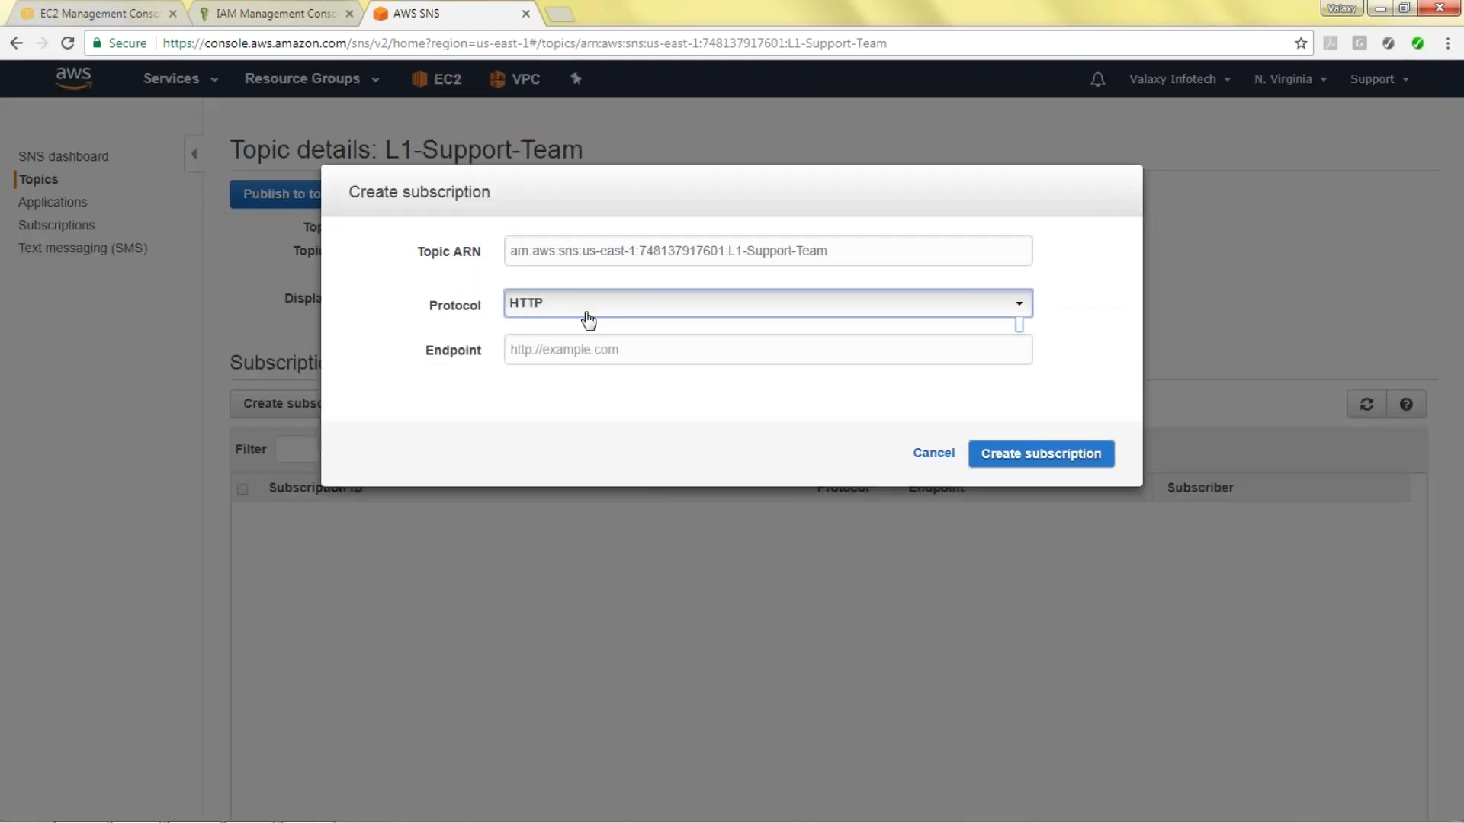
left_click(584, 306)
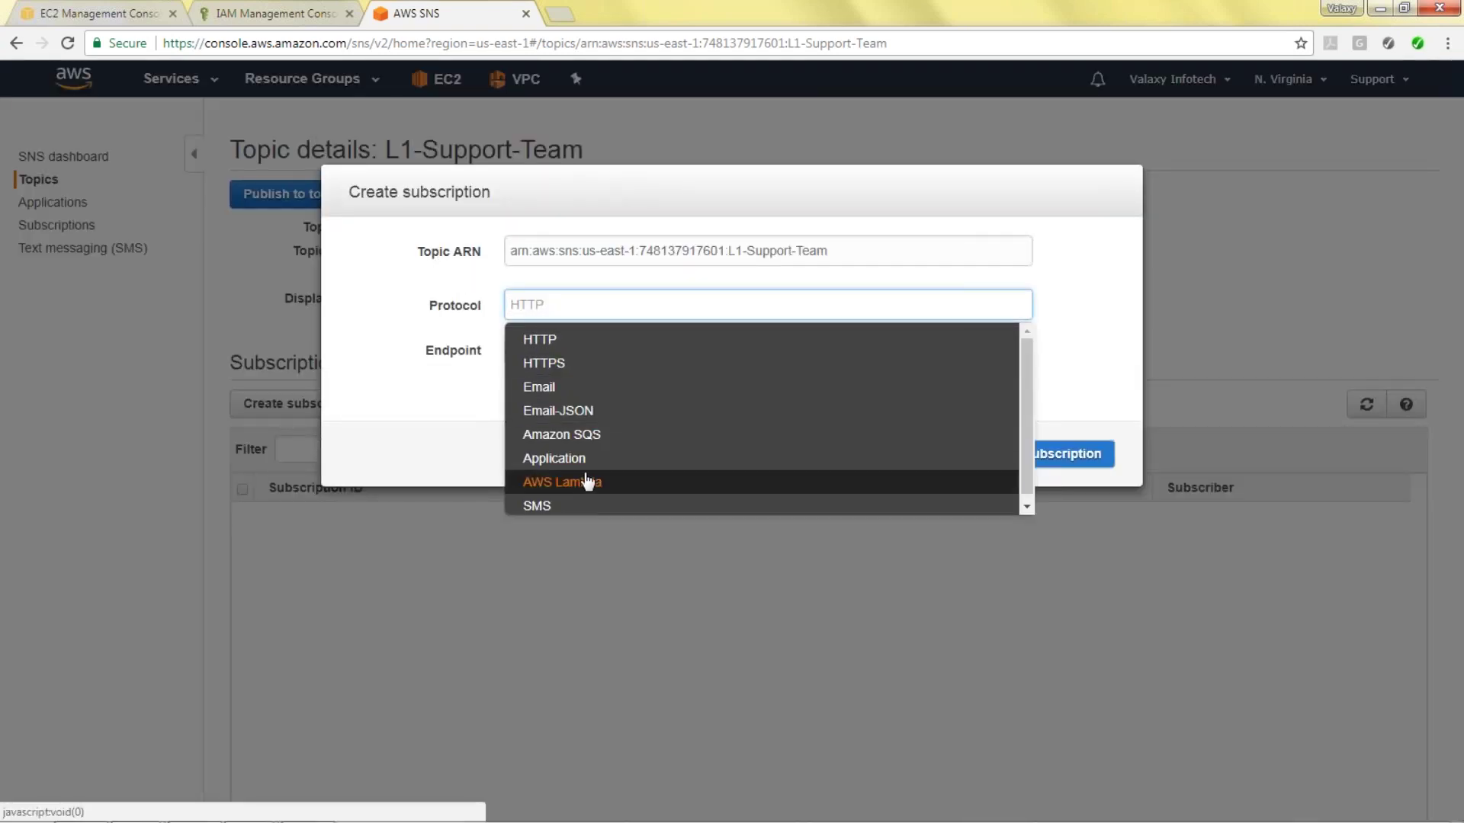
left_click(564, 387)
left_click(600, 345)
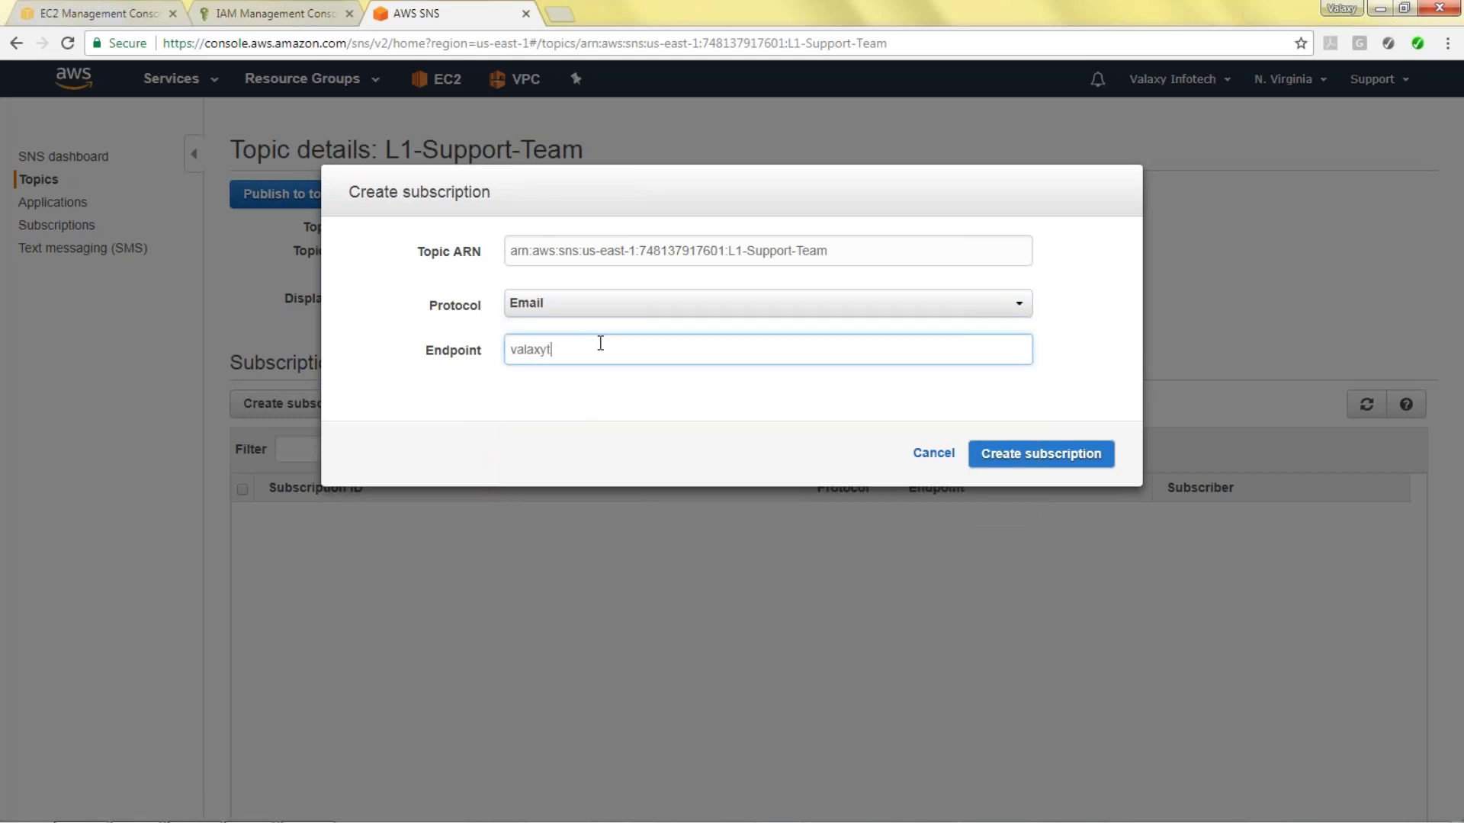
left_click(1068, 456)
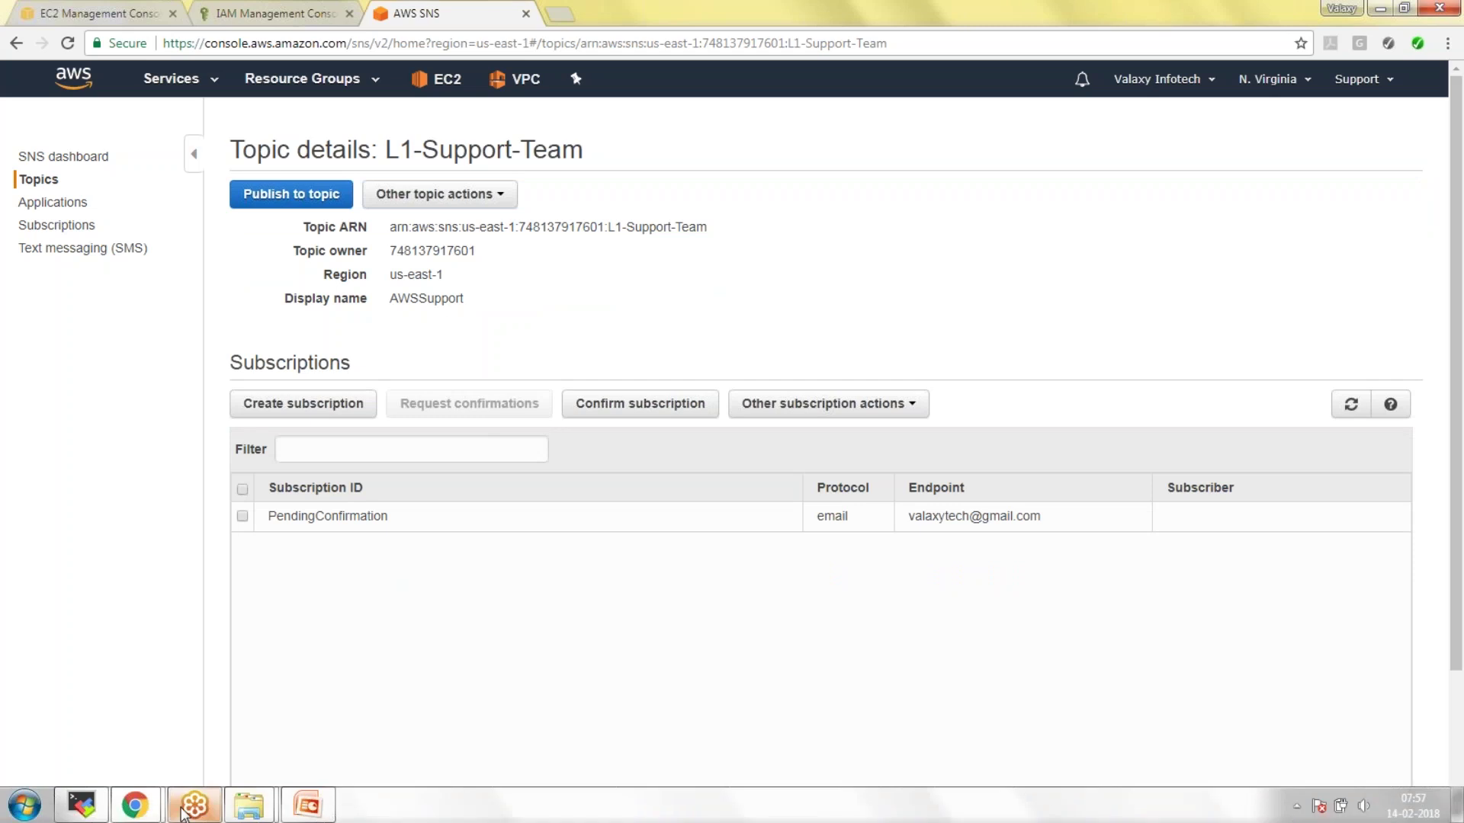
Confirm the subscription from the AWS Notification e-mail in Gmail and return to SNS.
mouse_move(141, 805)
left_click(255, 739)
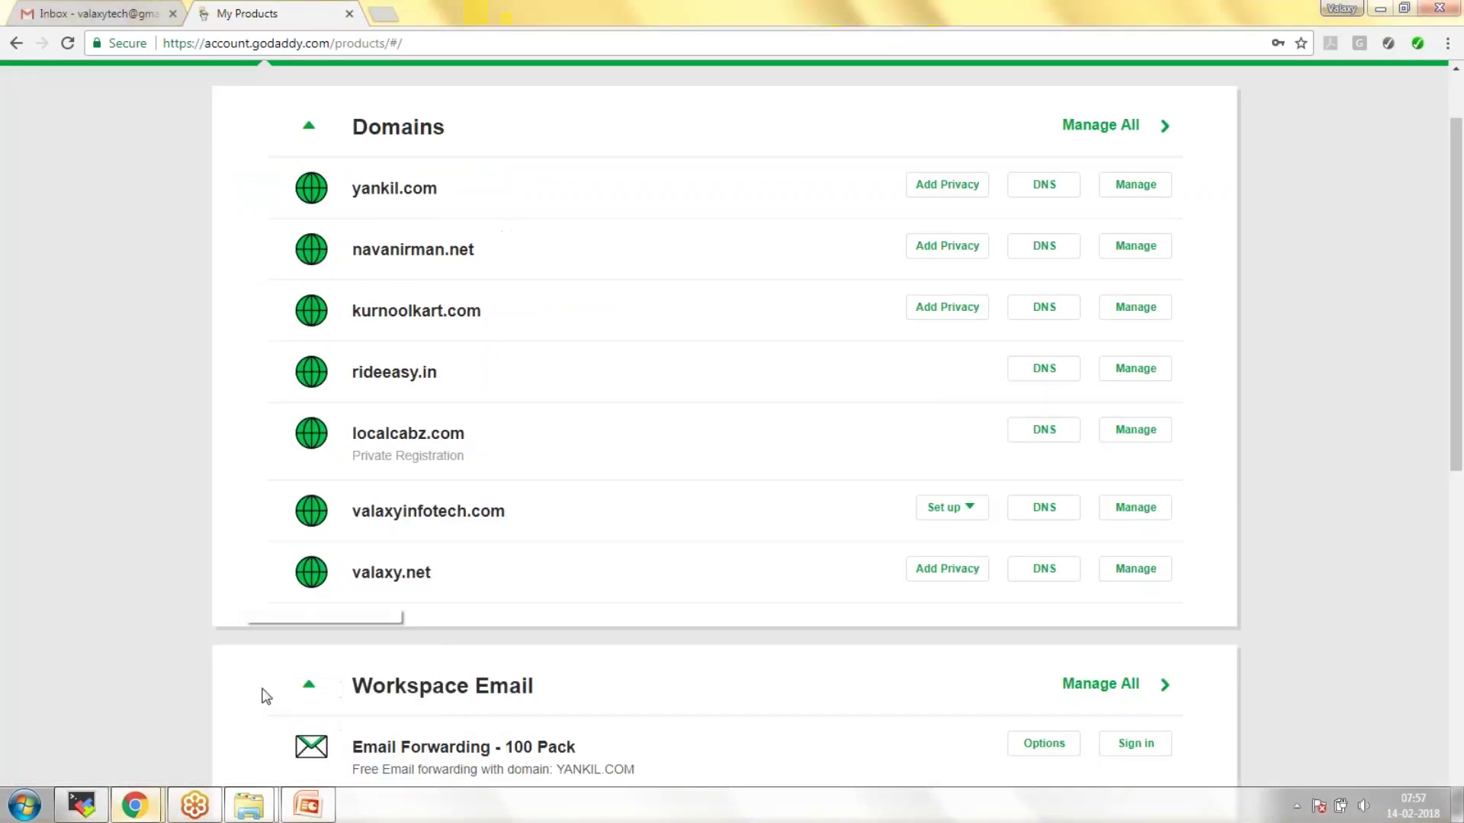
left_click(61, 9)
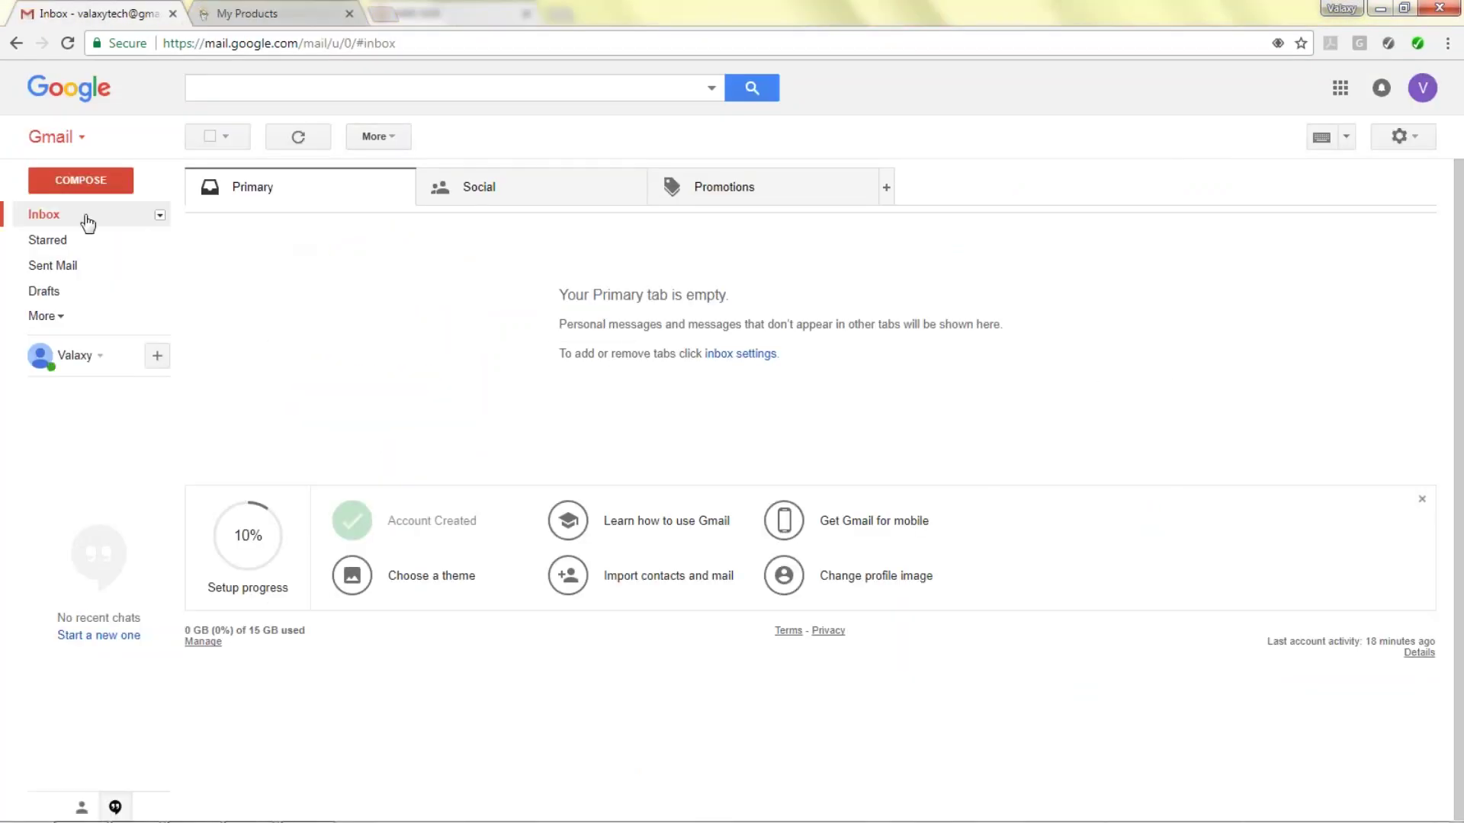
left_click(65, 44)
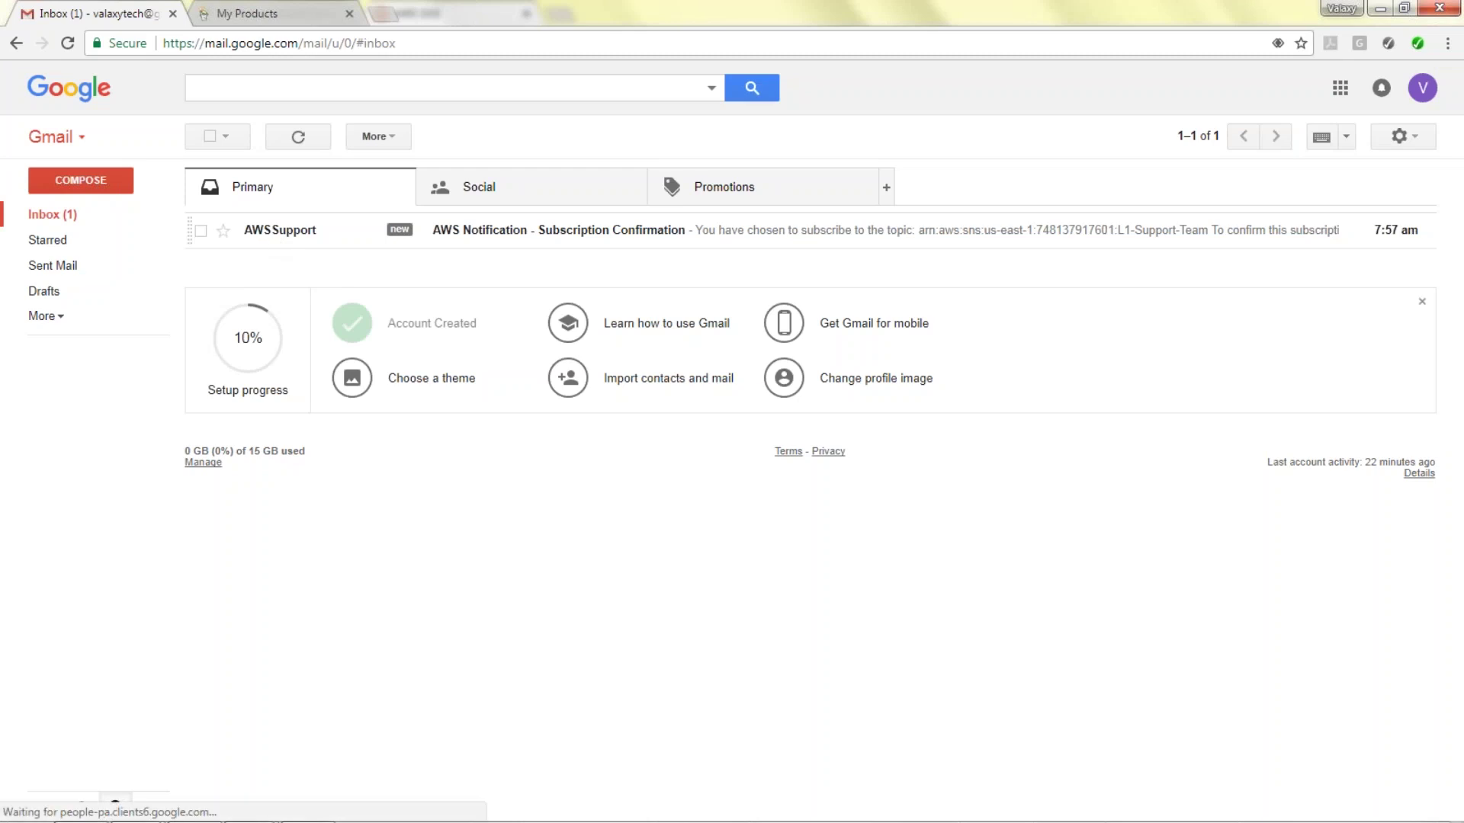
left_click(510, 238)
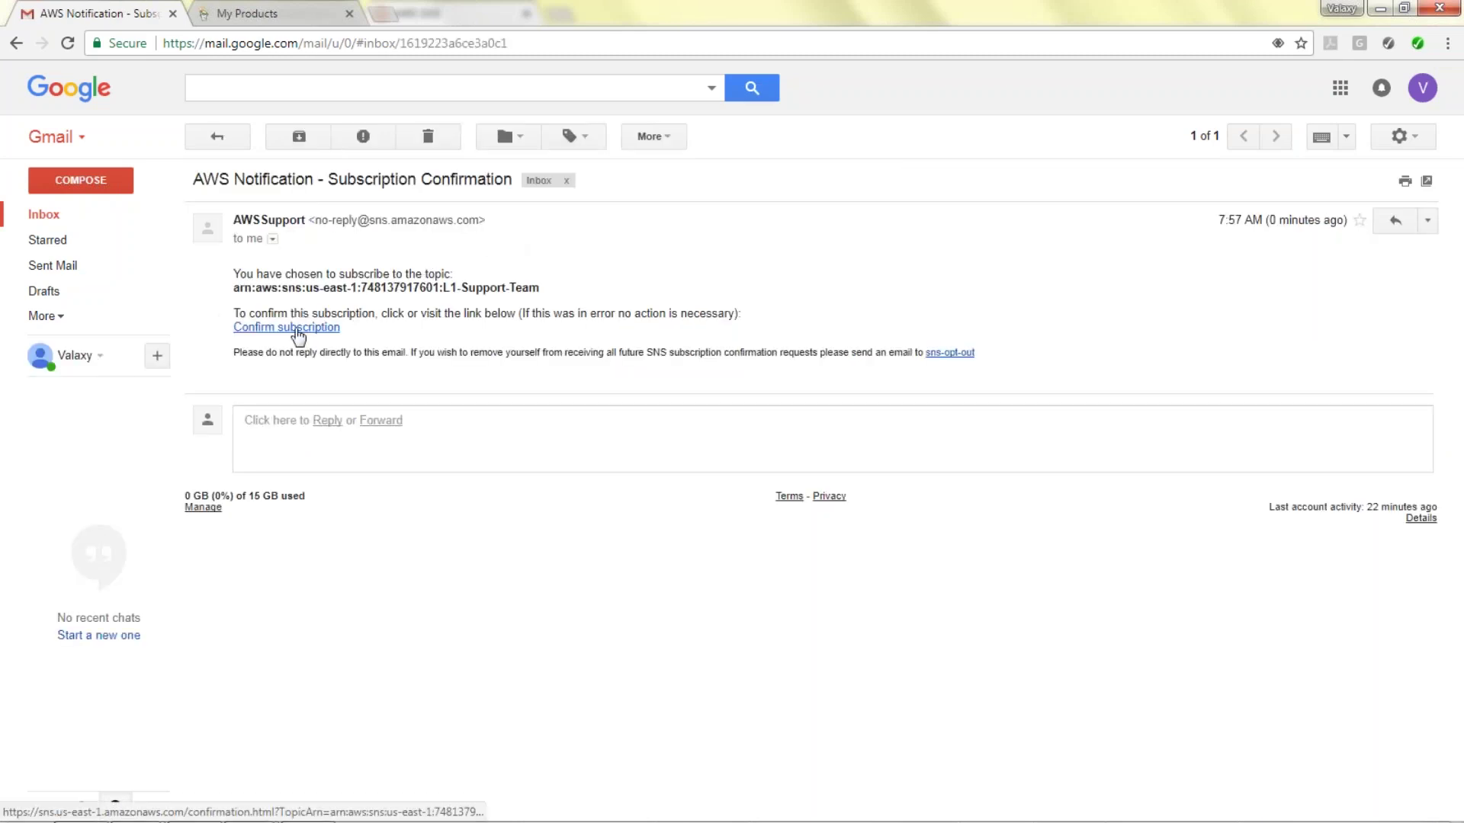
left_click(296, 329)
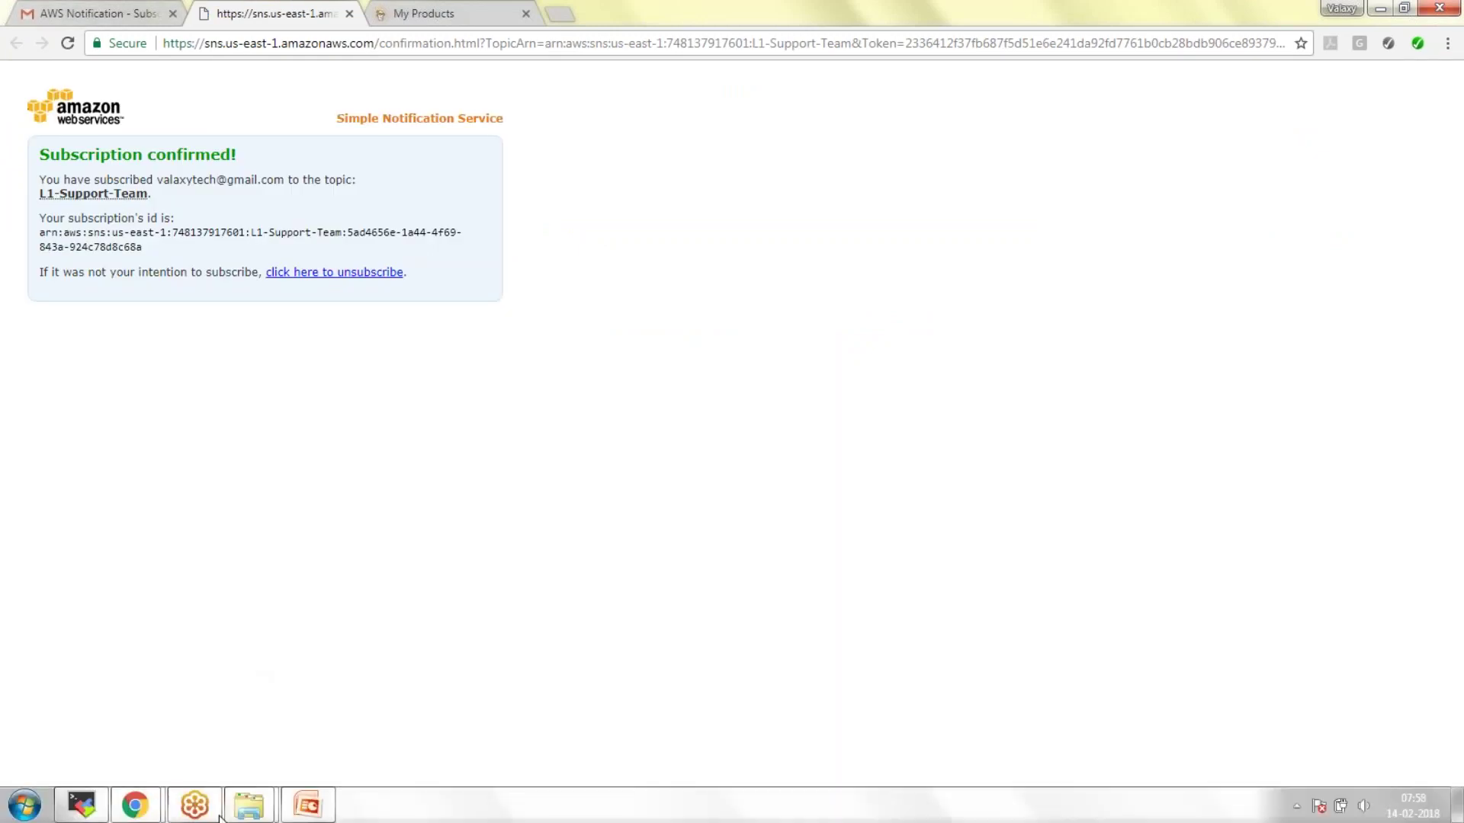
mouse_move(135, 805)
left_click(135, 724)
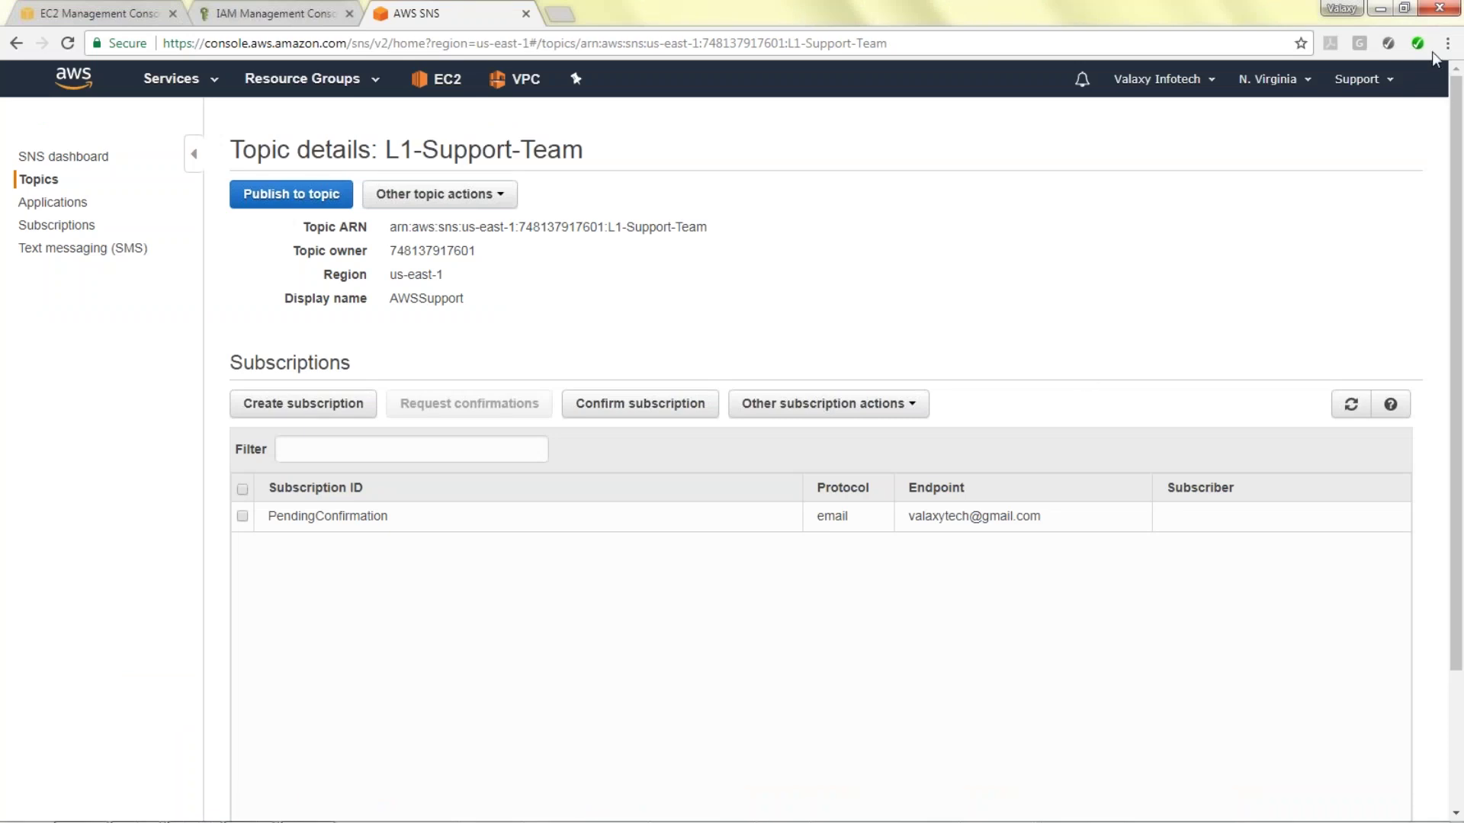
Refresh the subscriptions to show the L1-Support-Team e-mail as confirmed, then return to EC2.
left_click(1351, 404)
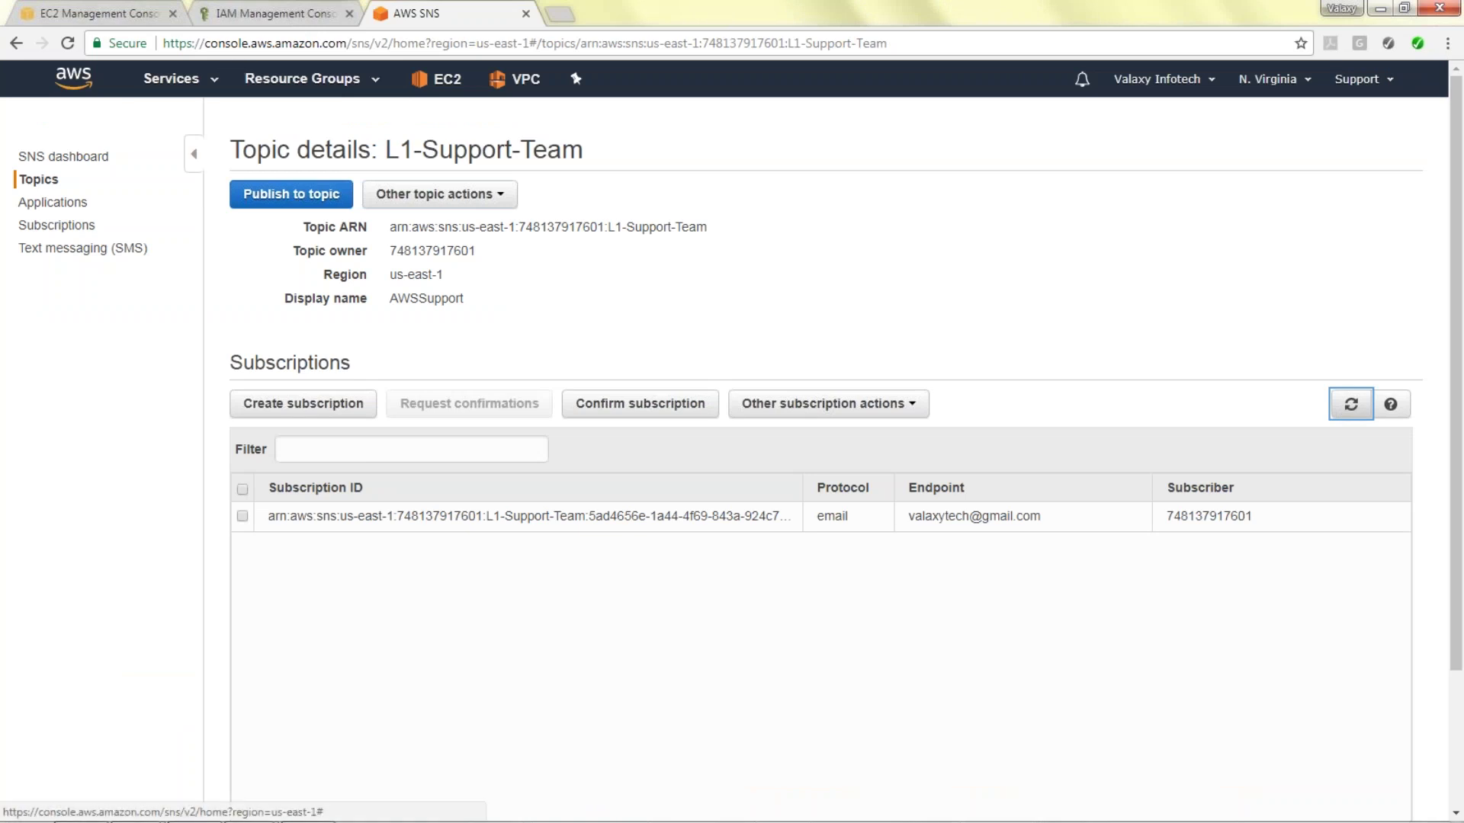
left_click(81, 4)
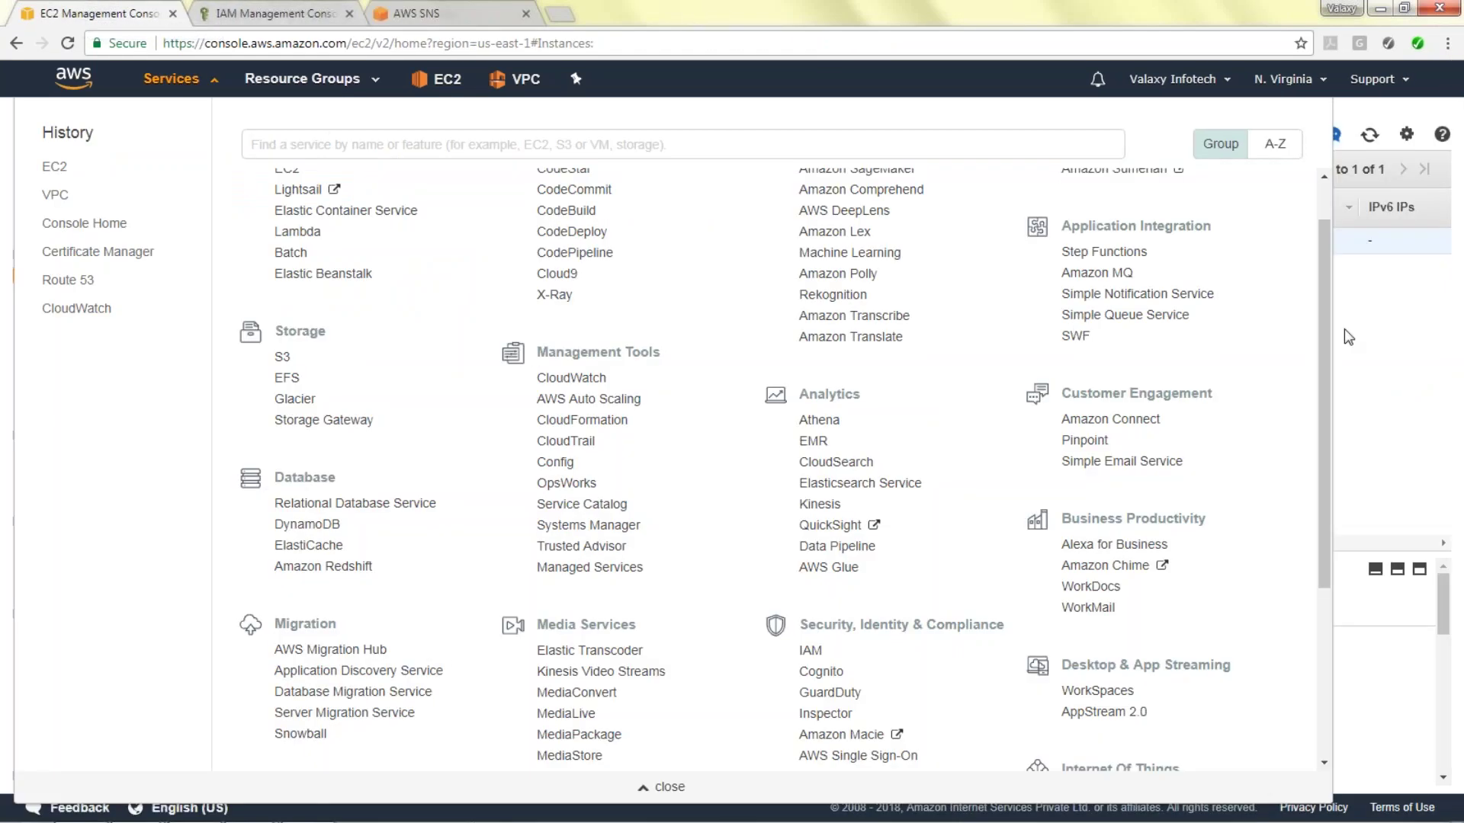
Attach the S3_Full-Access IAM role to the WebServer instance and close the confirmation.
left_click(1348, 336)
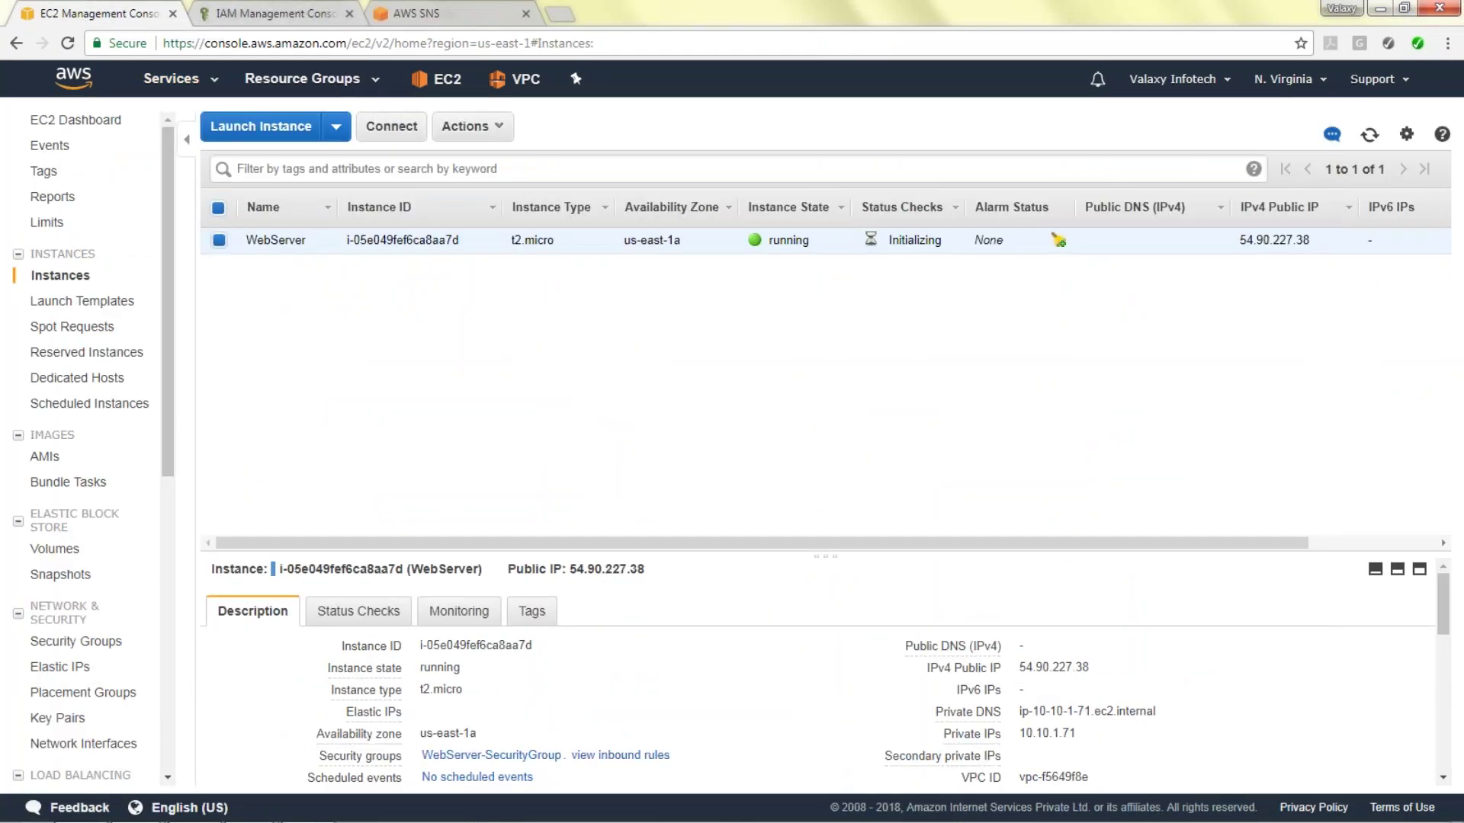
left_click(497, 129)
mouse_move(534, 251)
left_click(712, 293)
left_click(583, 319)
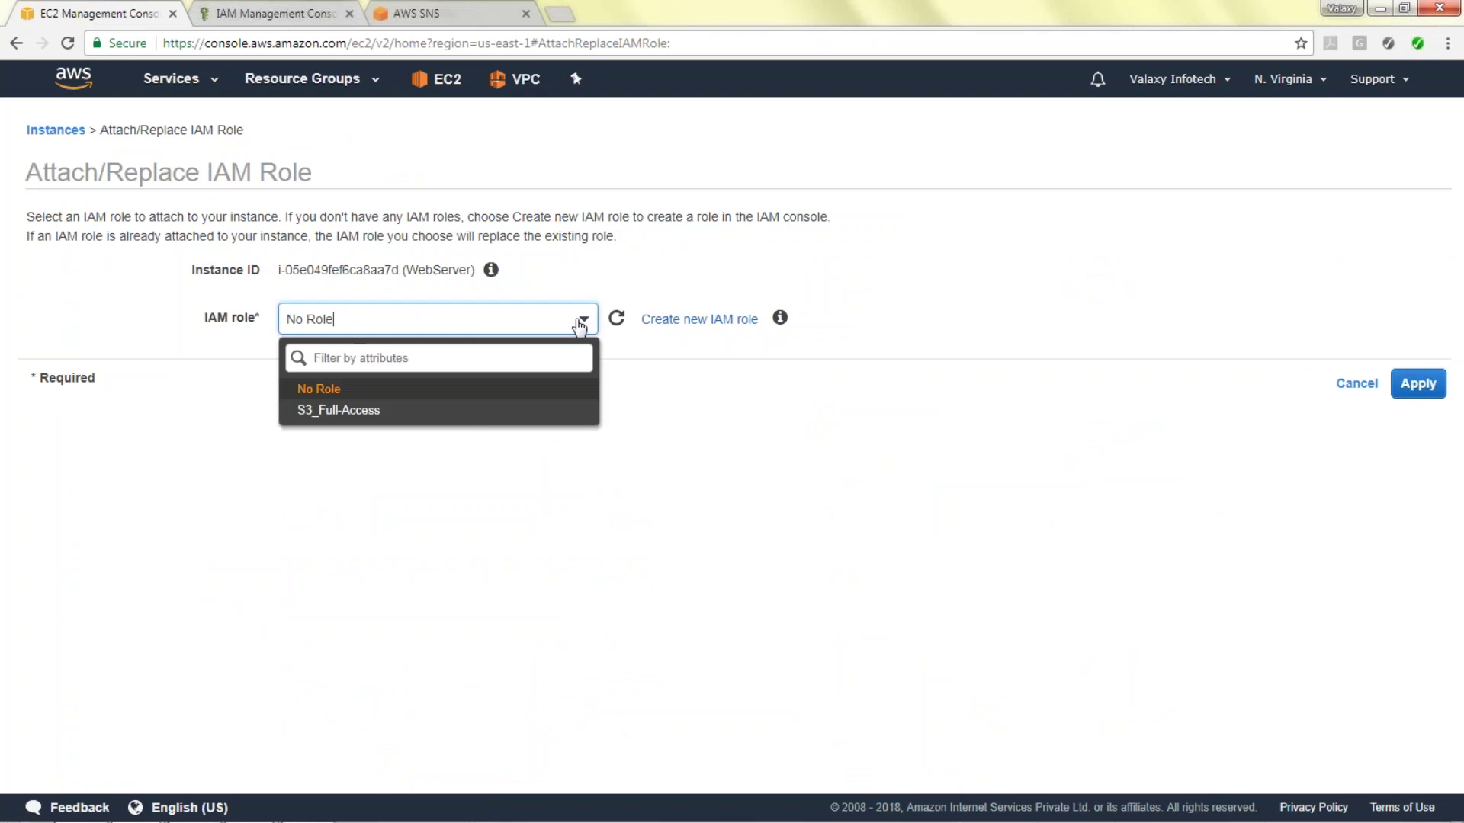
left_click(447, 412)
left_click(1416, 384)
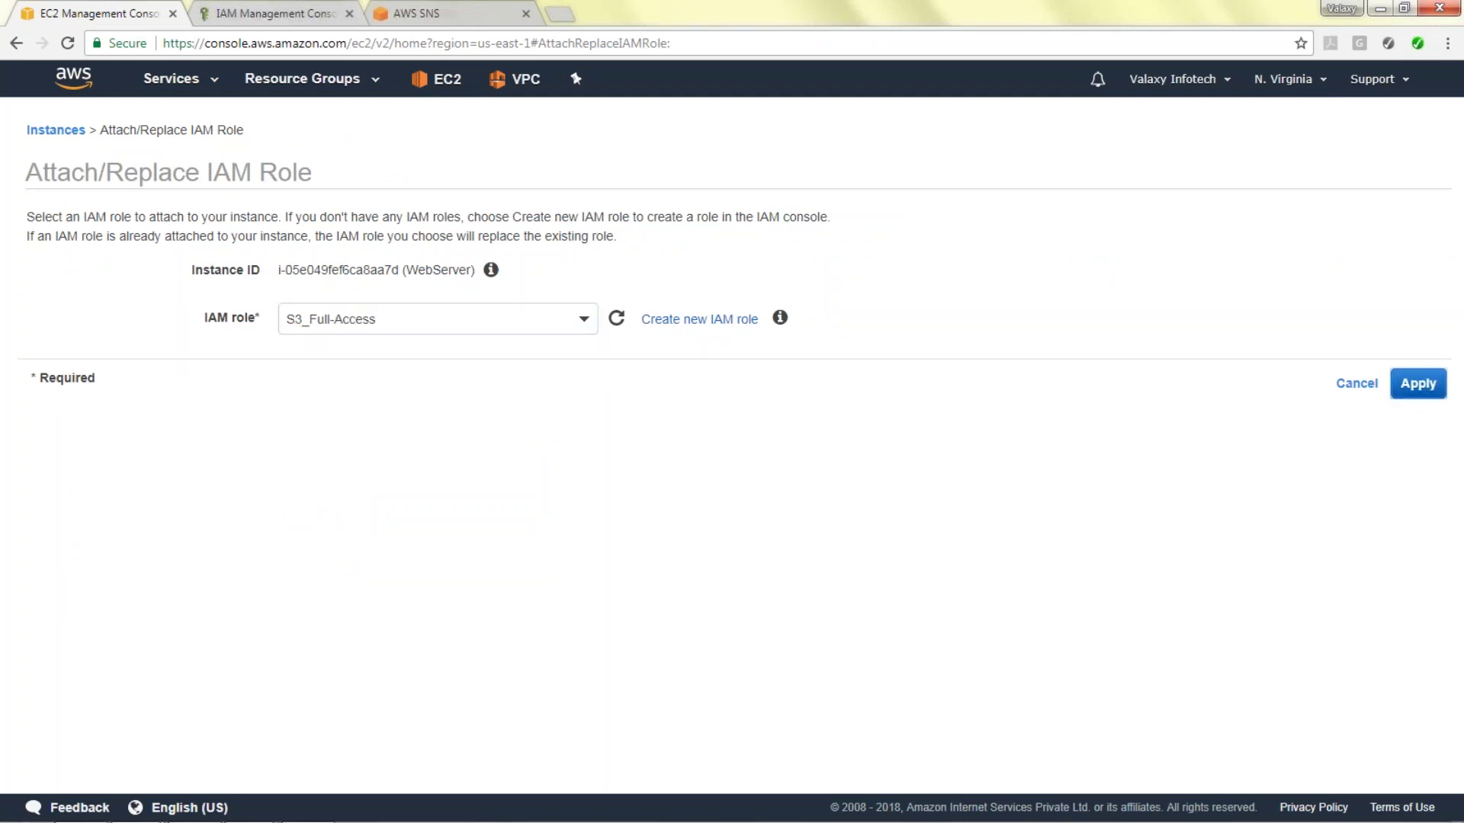
left_click(858, 288)
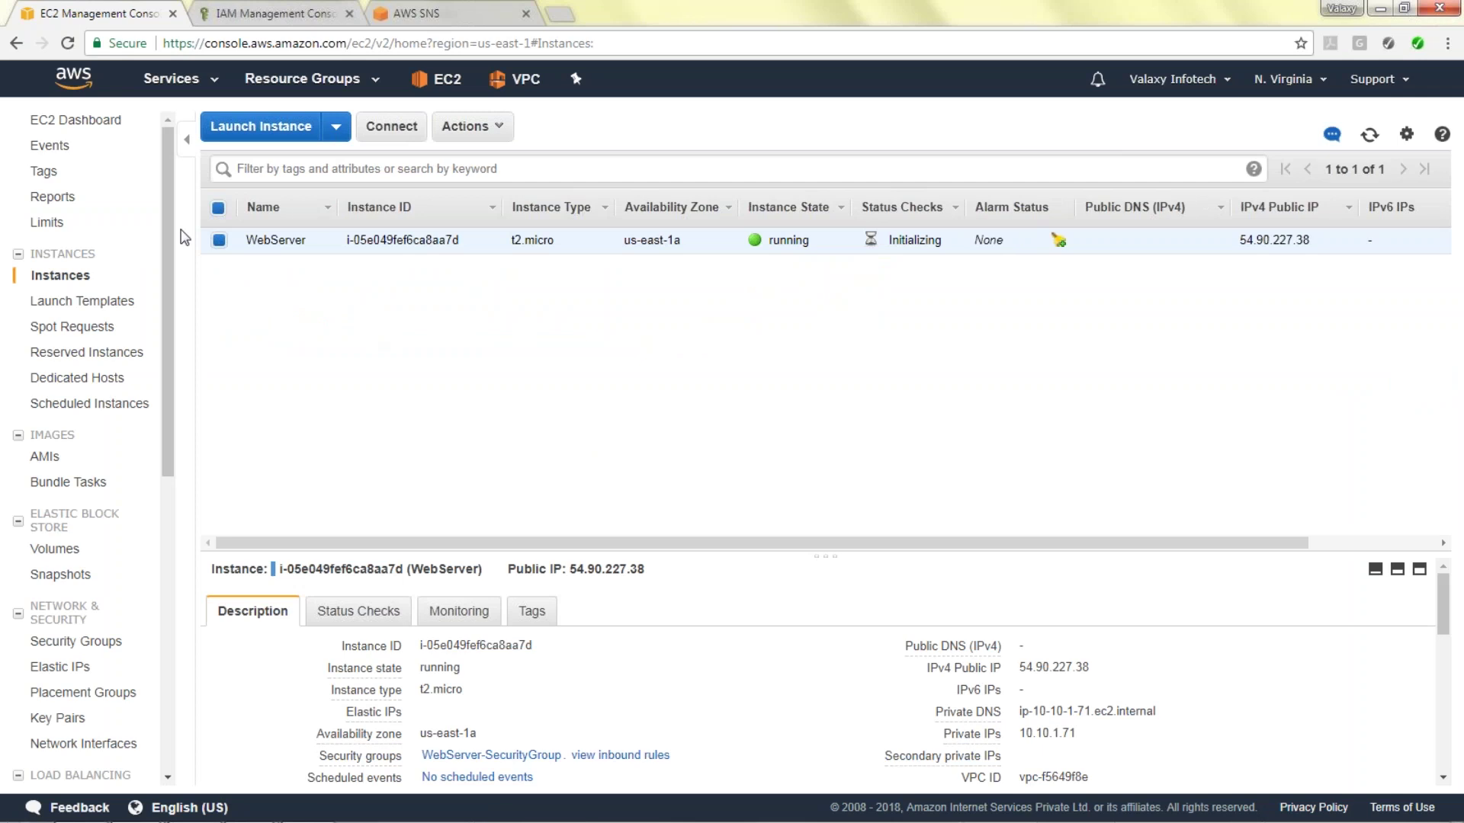
Visit the RDS console, go back to EC2, and open the Security Groups list.
mouse_move(168, 206)
left_mouse_down()
mouse_move(167, 245)
mouse_move(169, 200)
left_mouse_up()
left_click_drag(168, 273, 156, 401)
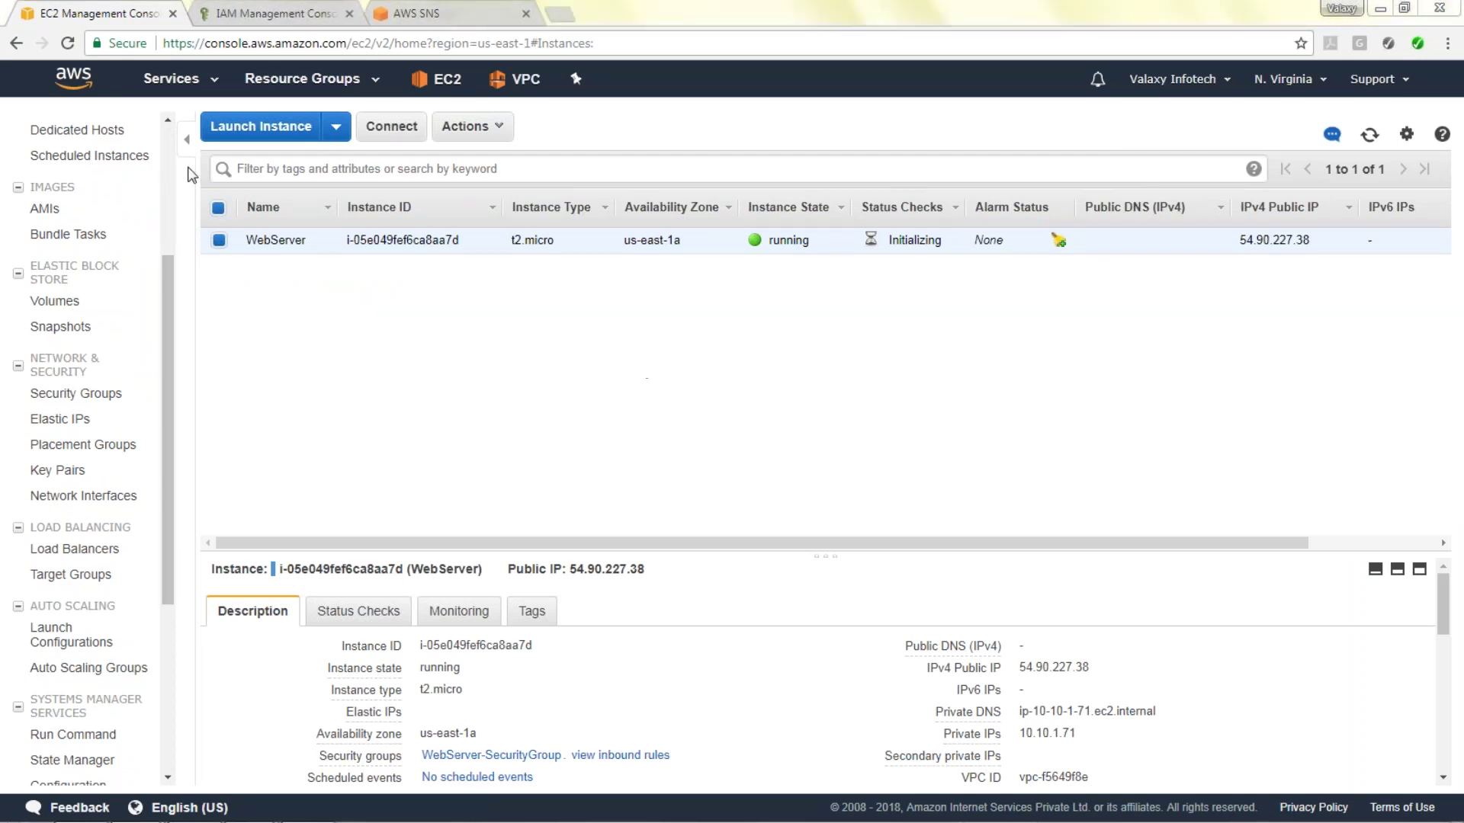
left_click_drag(168, 342, 163, 194)
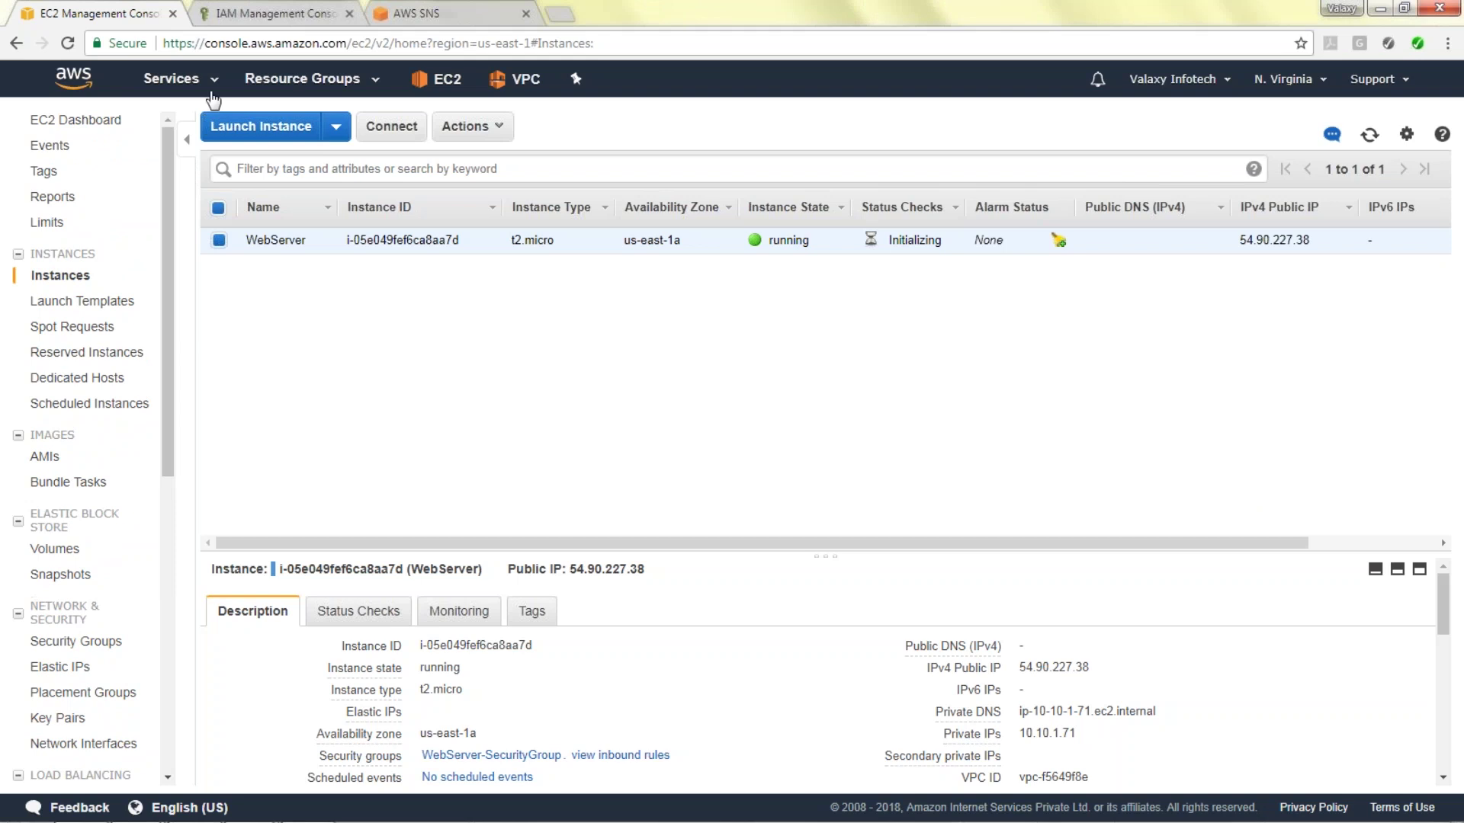
left_click(213, 82)
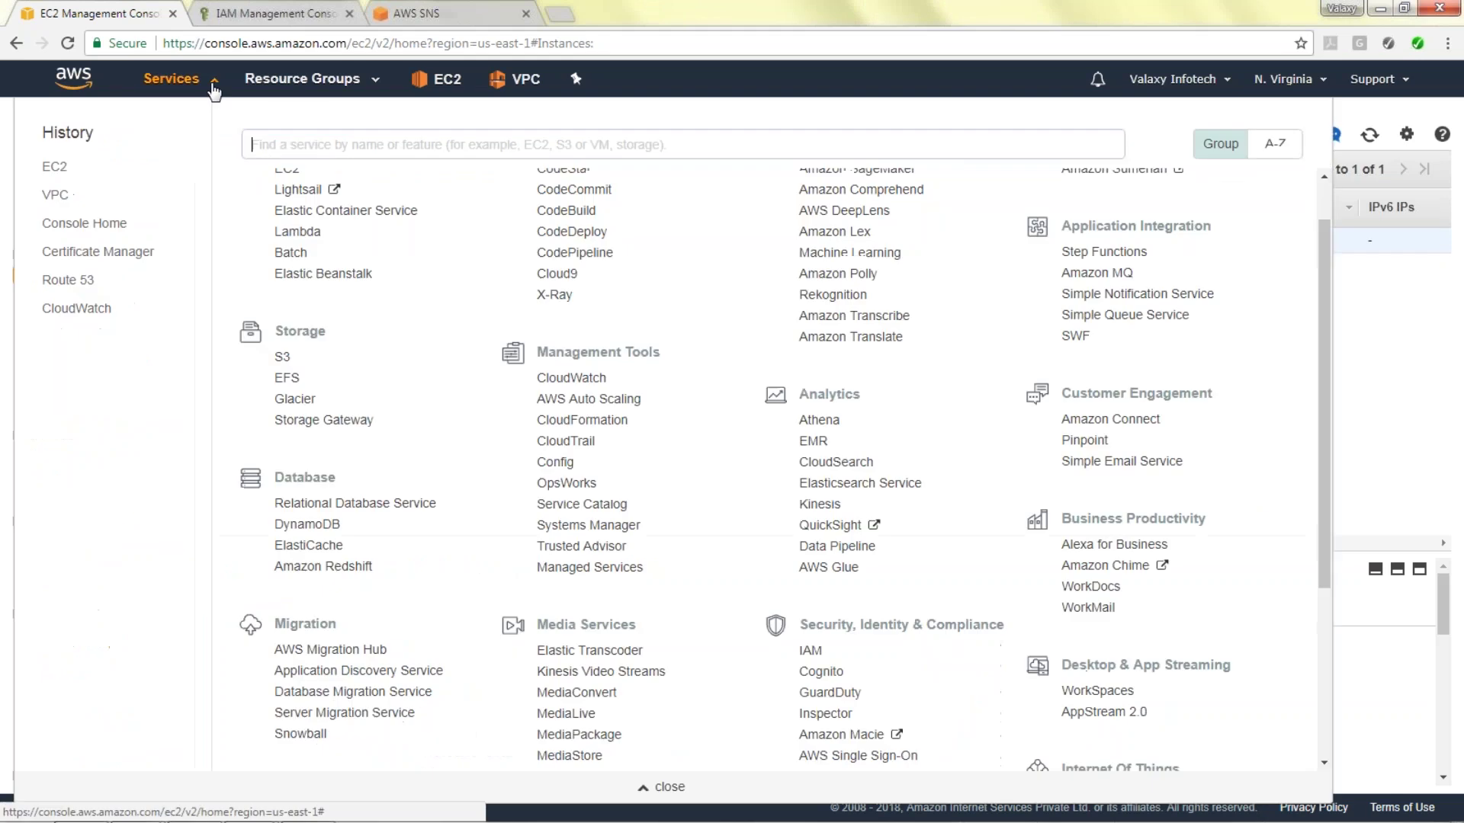
left_click(355, 503)
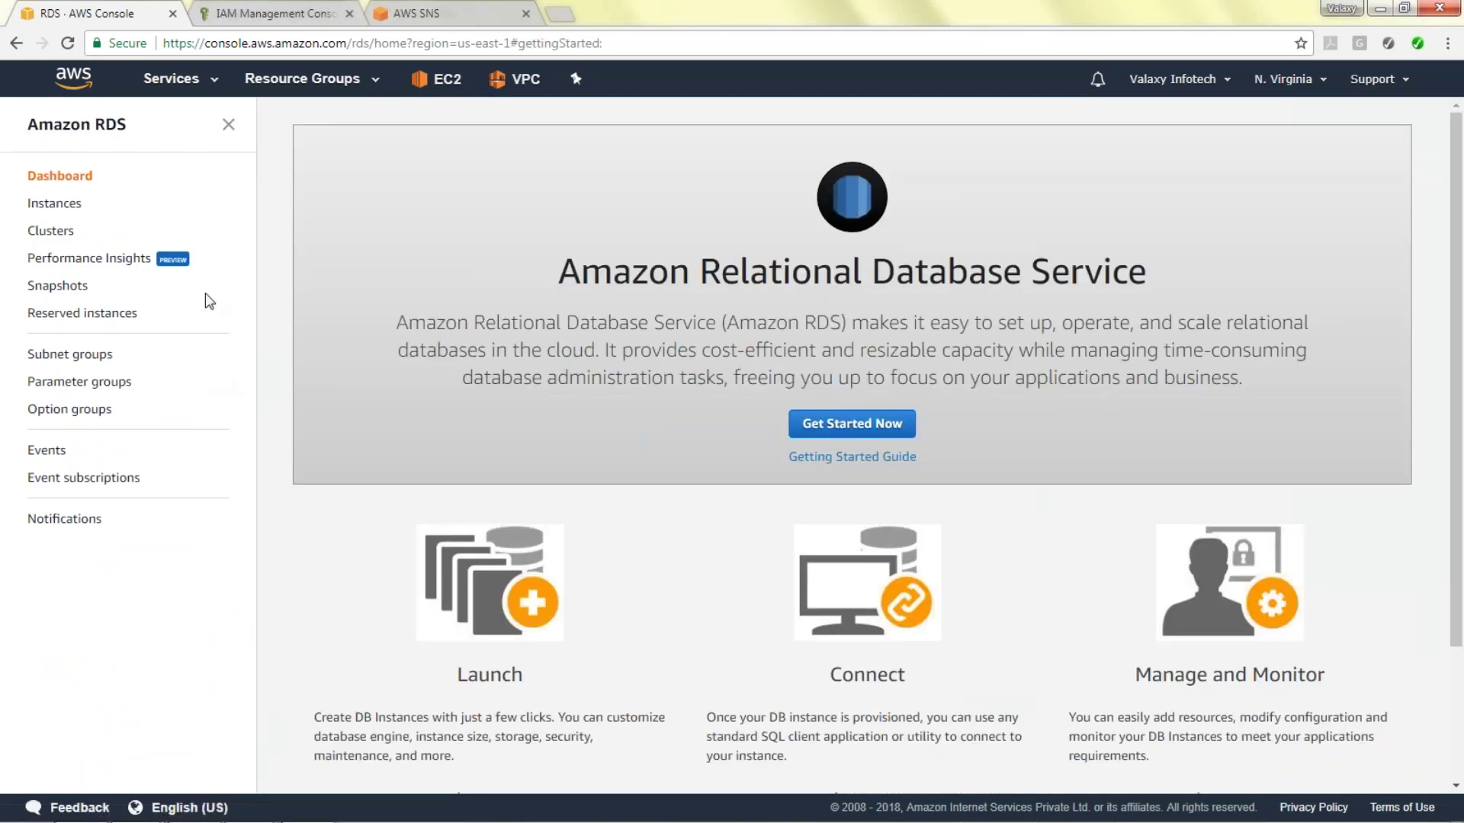
left_click(213, 83)
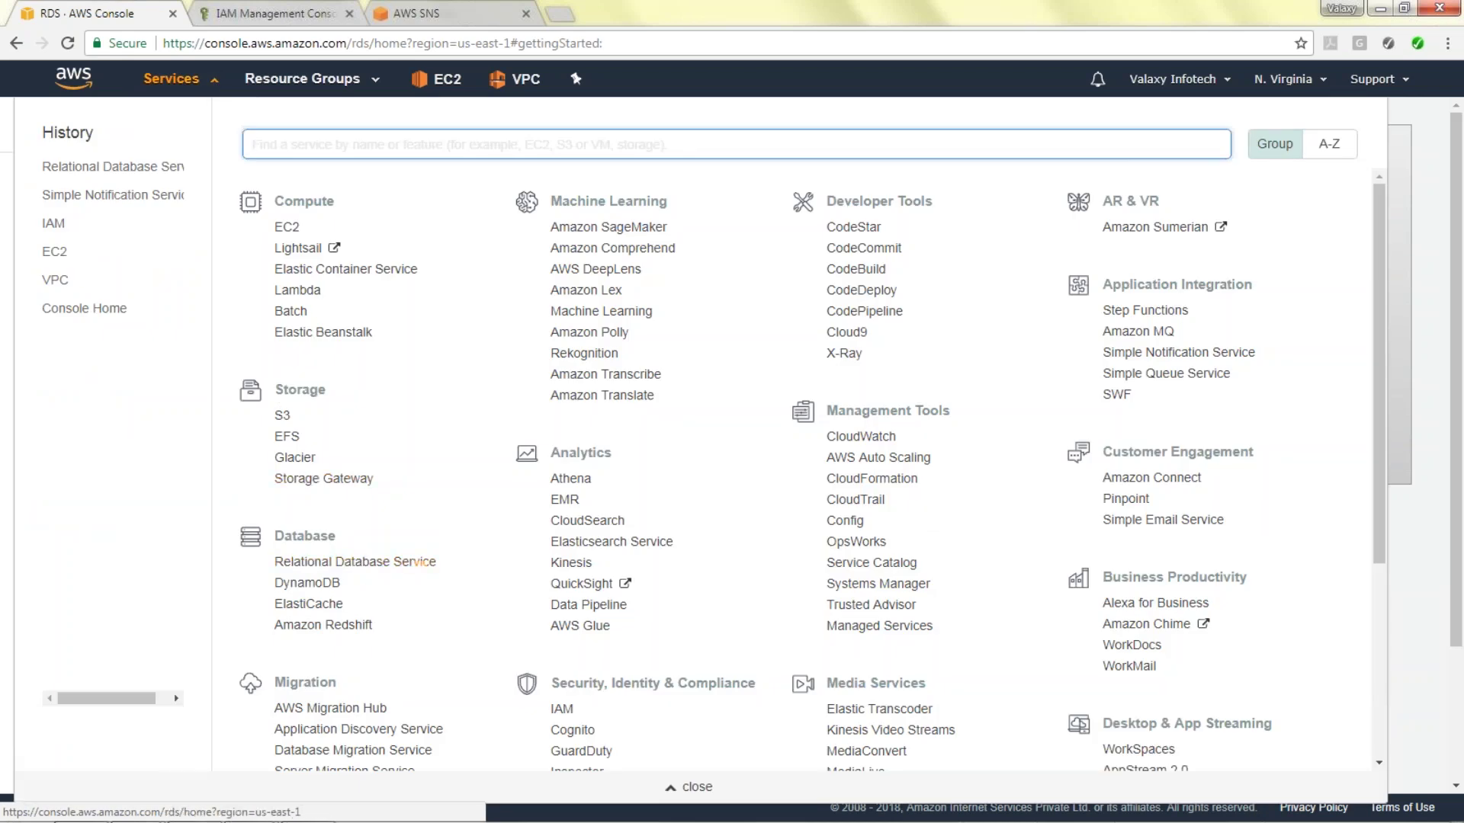
left_click(288, 228)
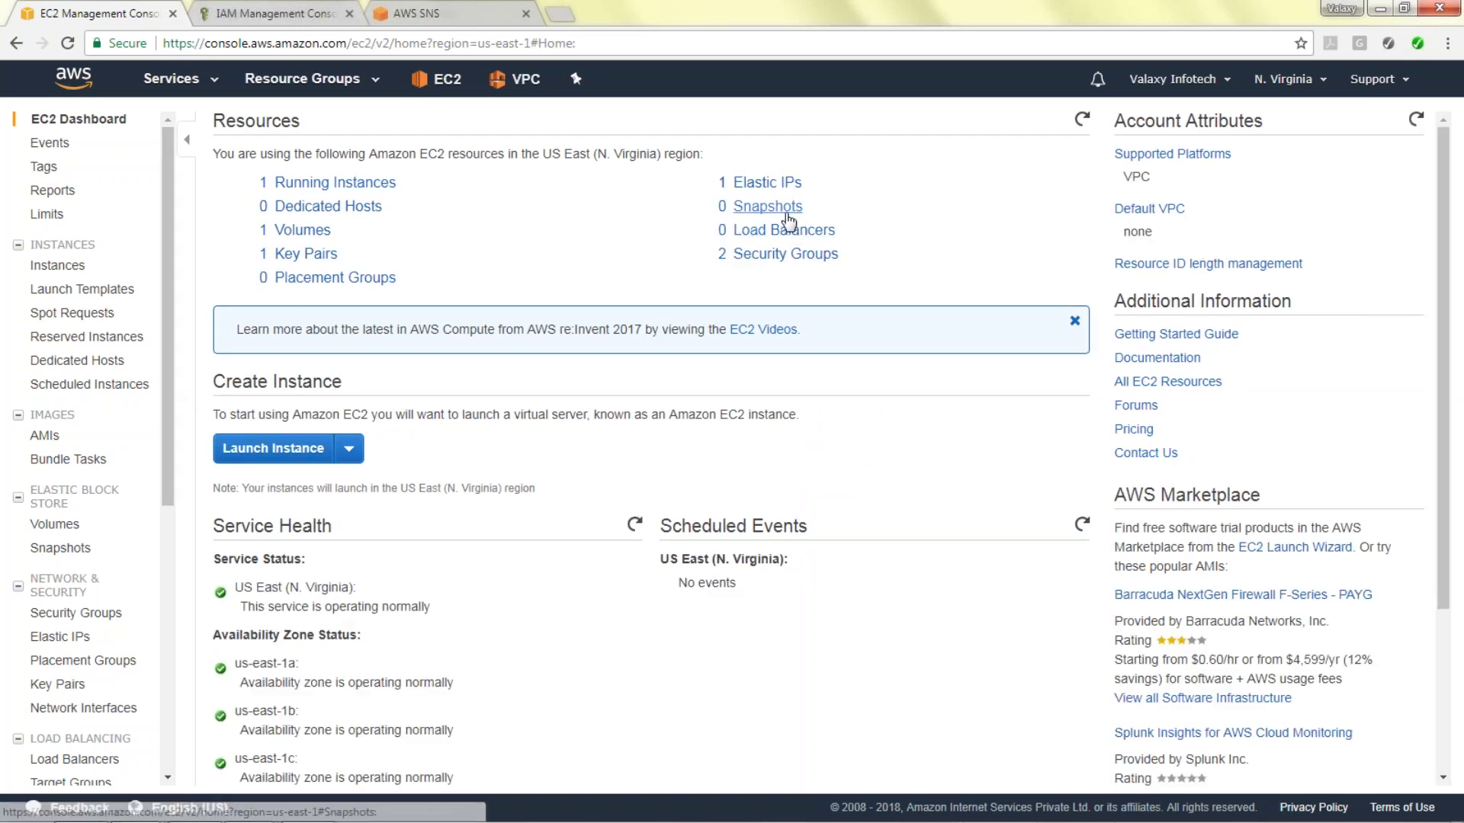
left_click(772, 253)
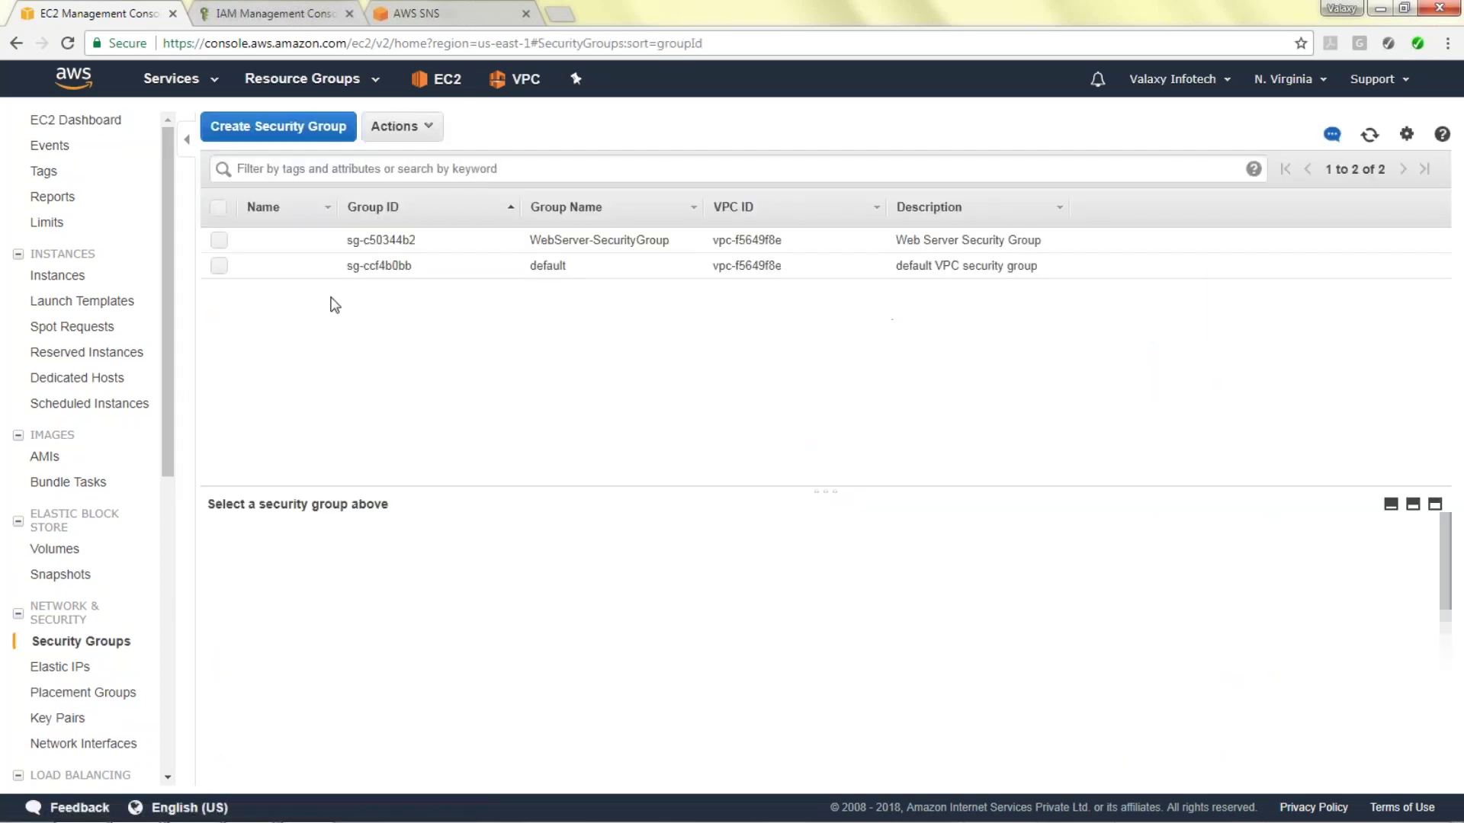
Start a new security group named RDS-SG with a MYSQL/Aurora inbound rule.
left_click(276, 131)
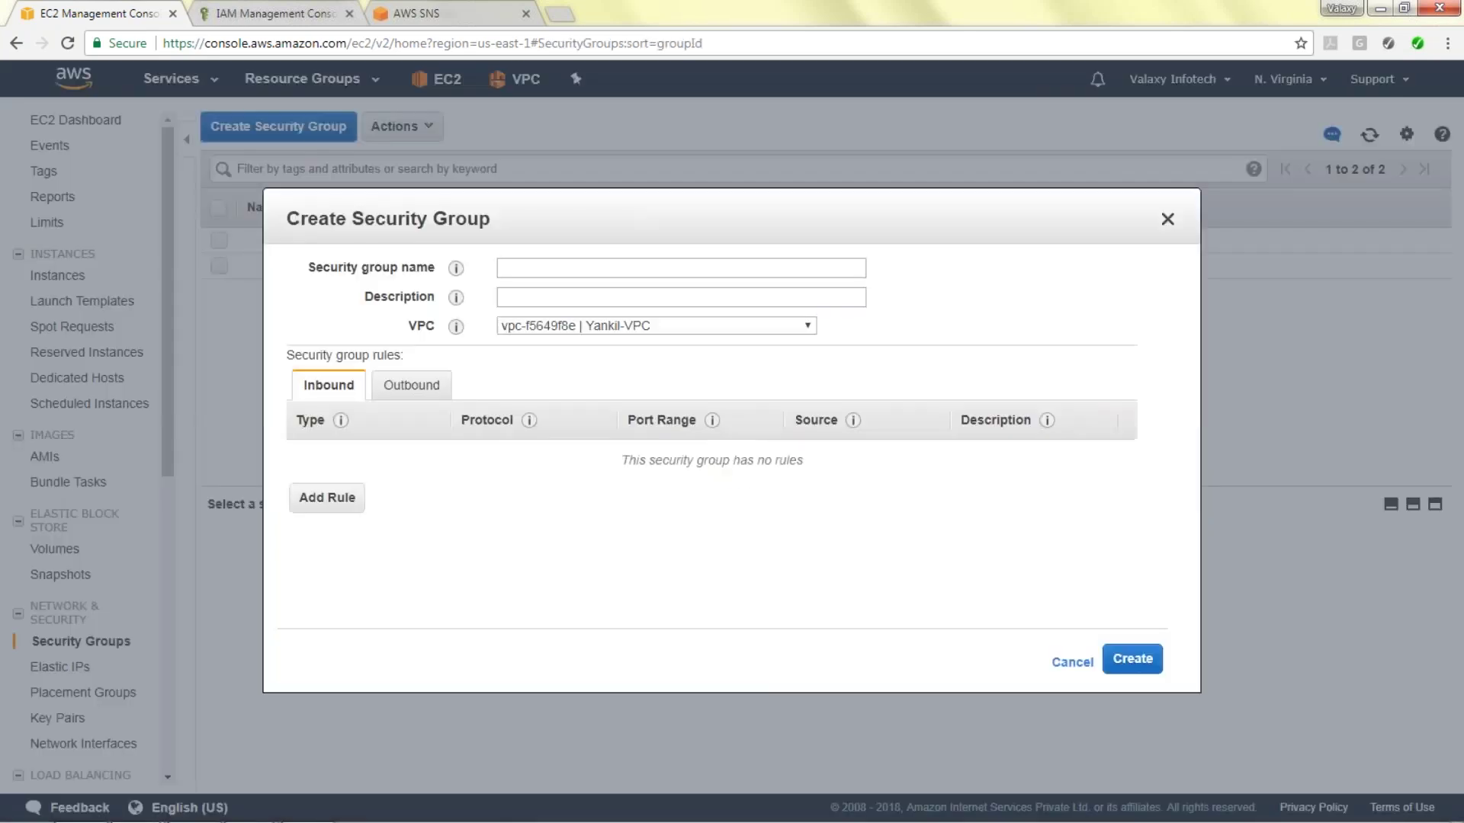
left_click(594, 268)
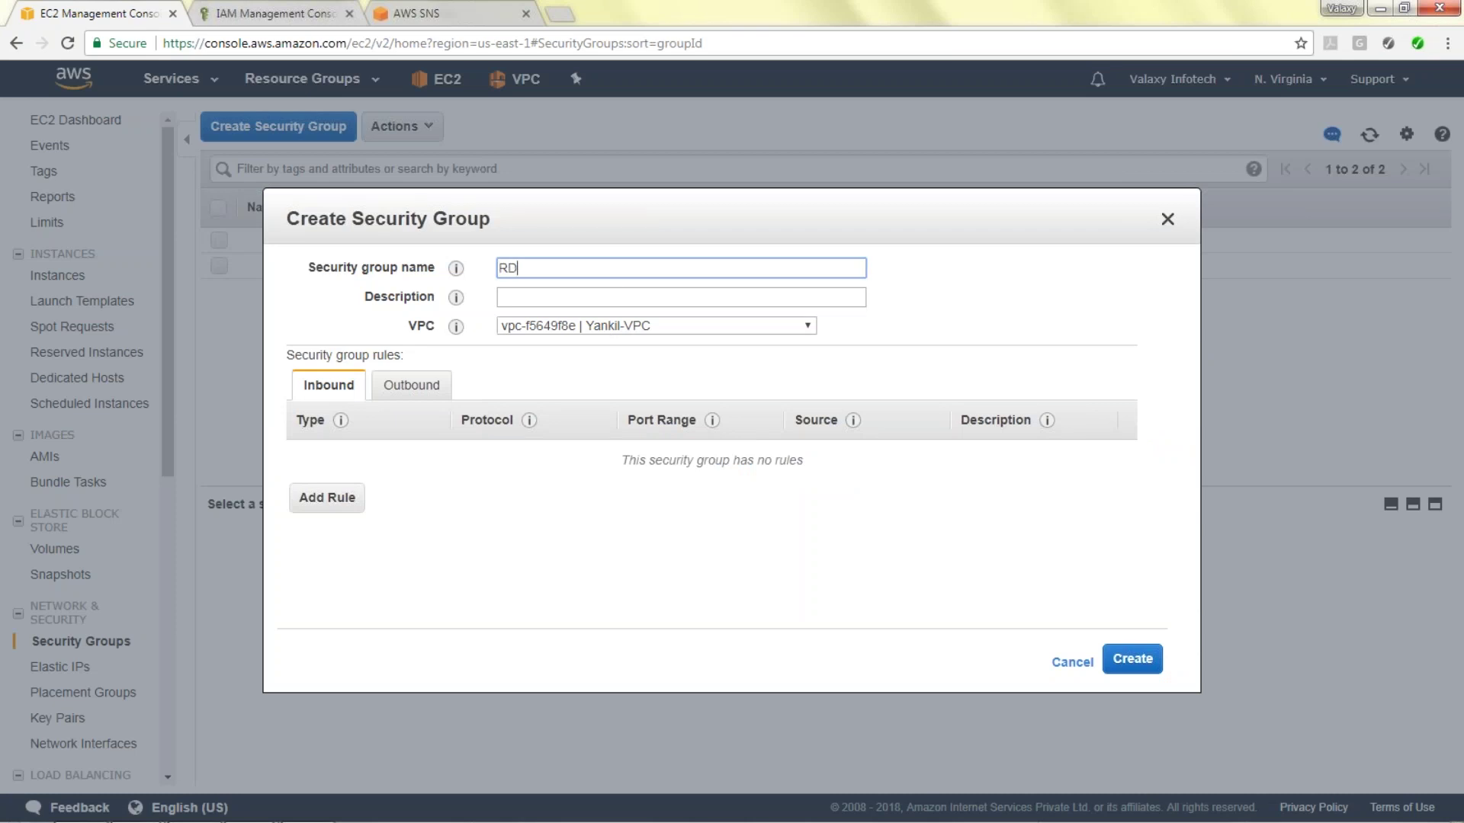
type("RDS-SG")
key("Tab")
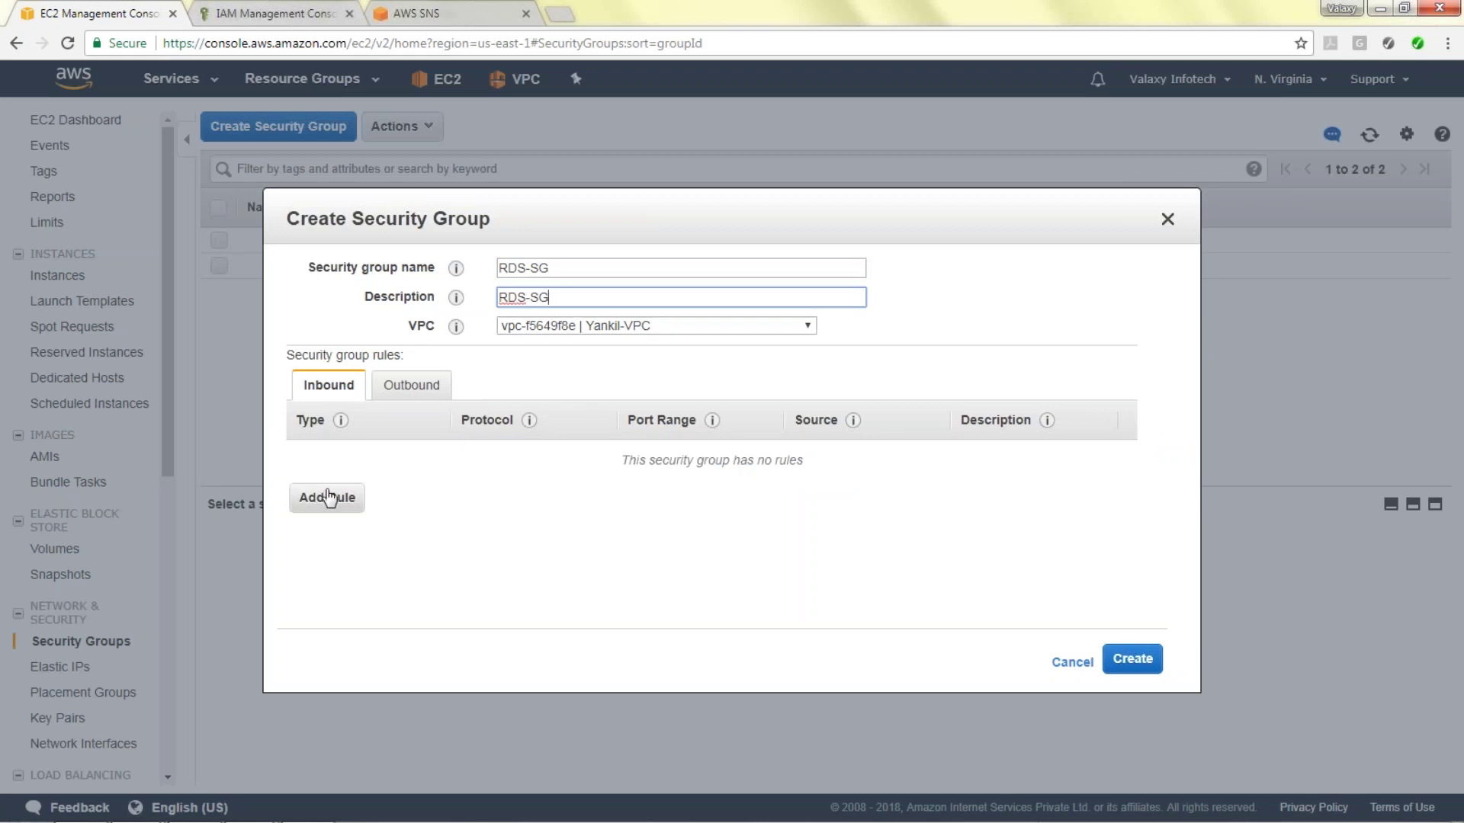
left_click(327, 497)
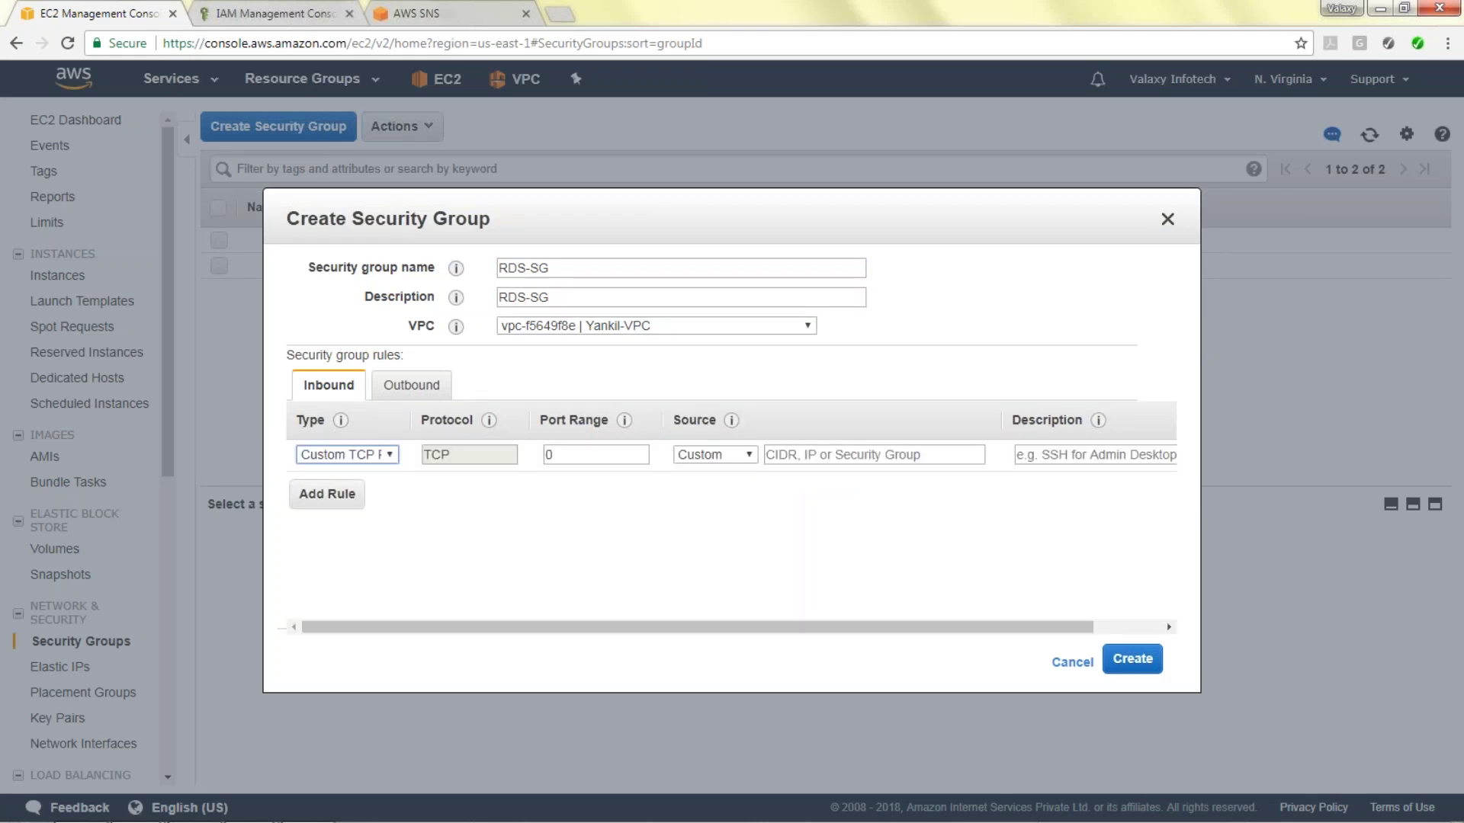
left_click(389, 456)
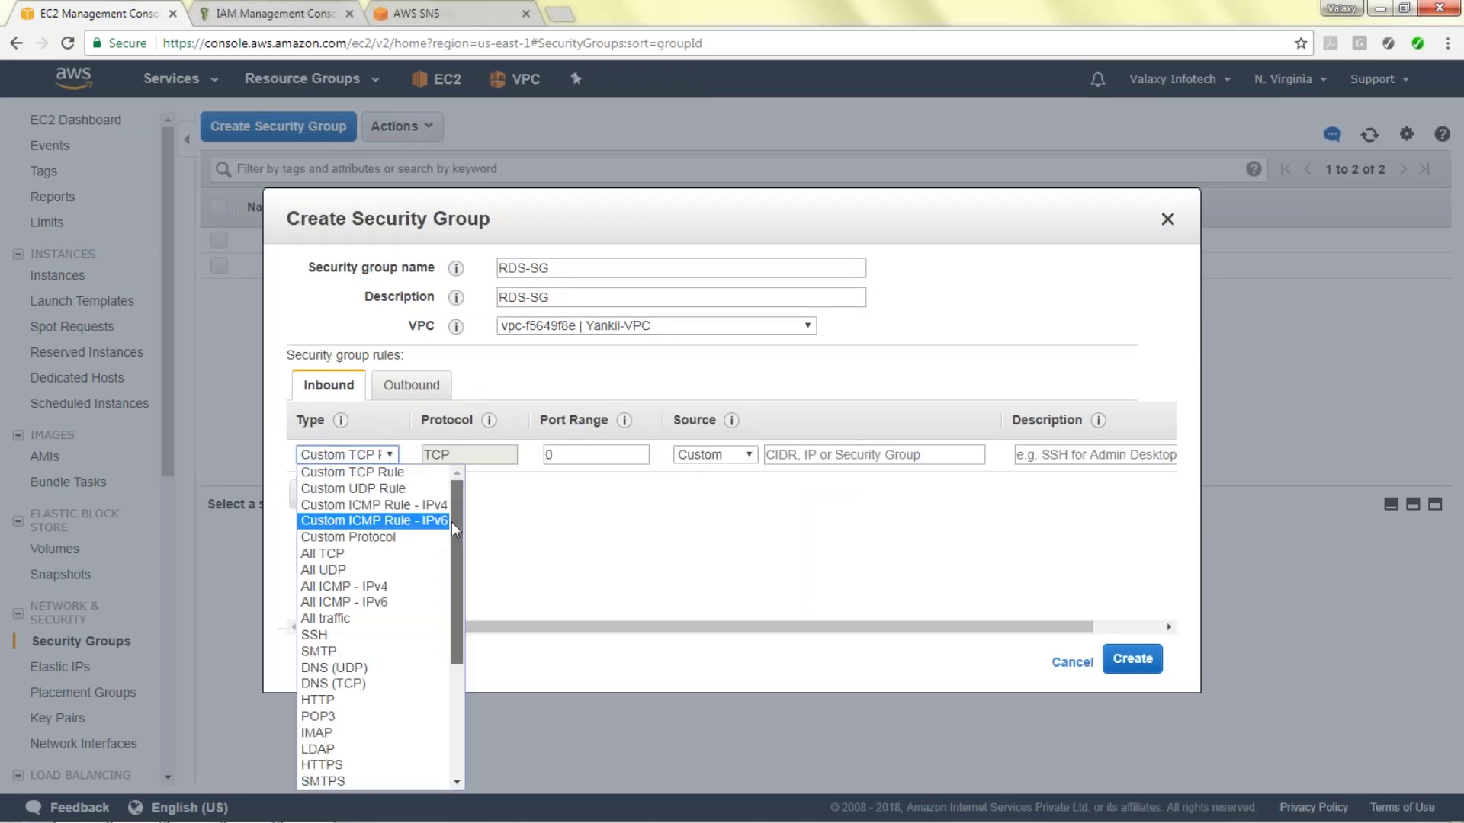
scroll(450, 579, "down", 4)
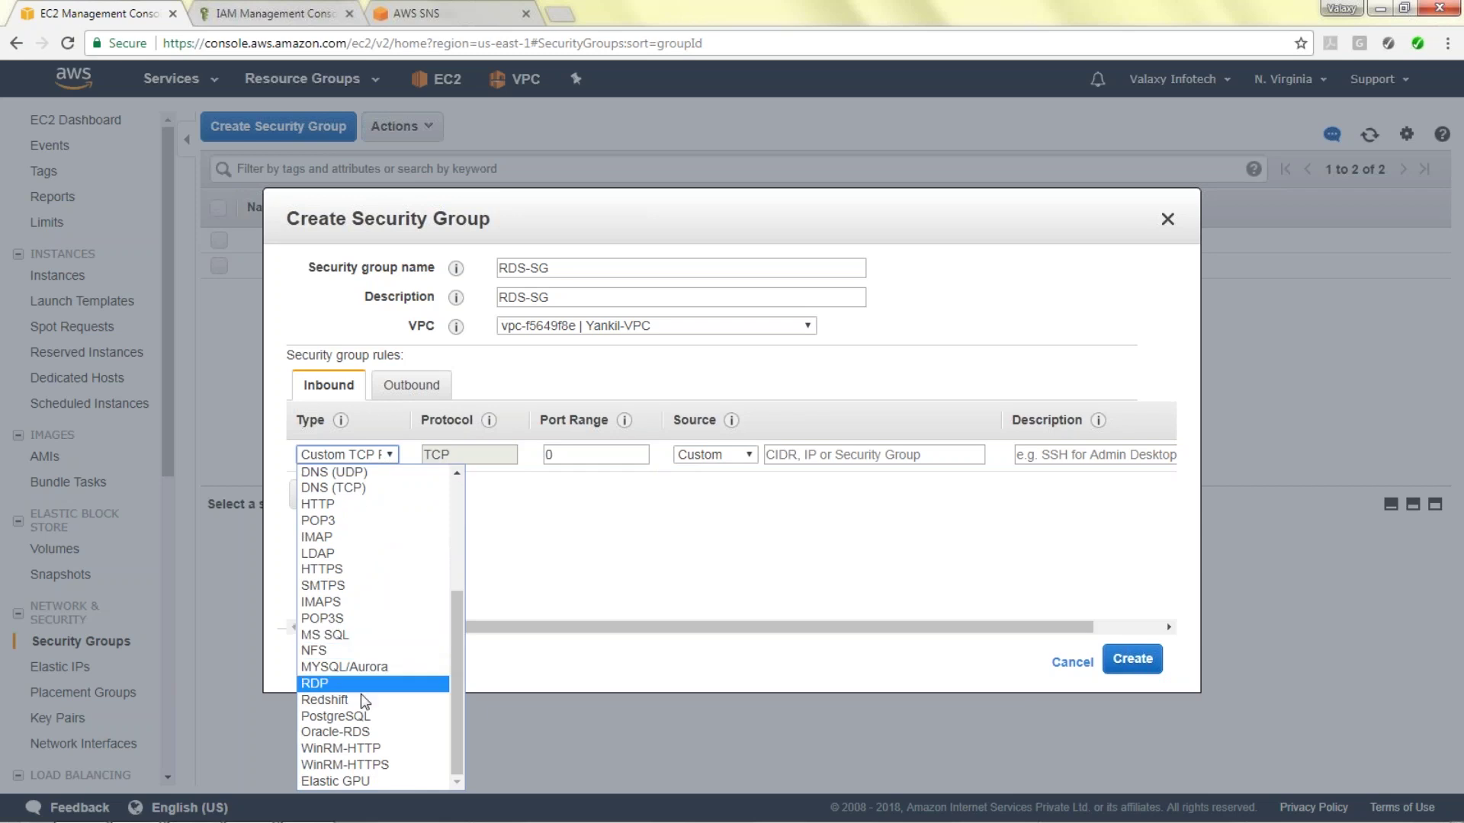
left_click(363, 668)
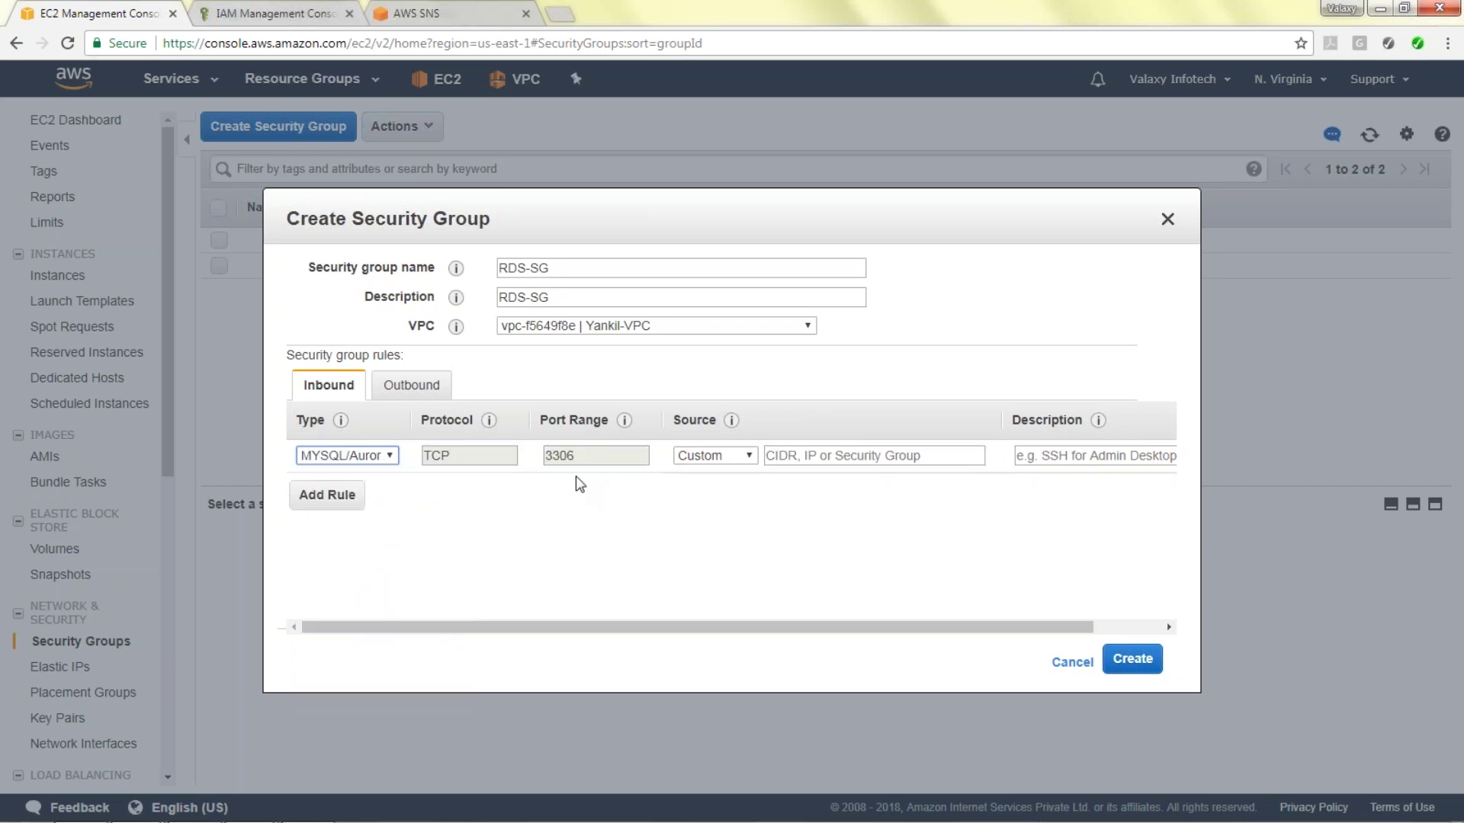
Set the rule's source to sg-c50344b2 and create the RDS-SG group.
left_click(793, 460)
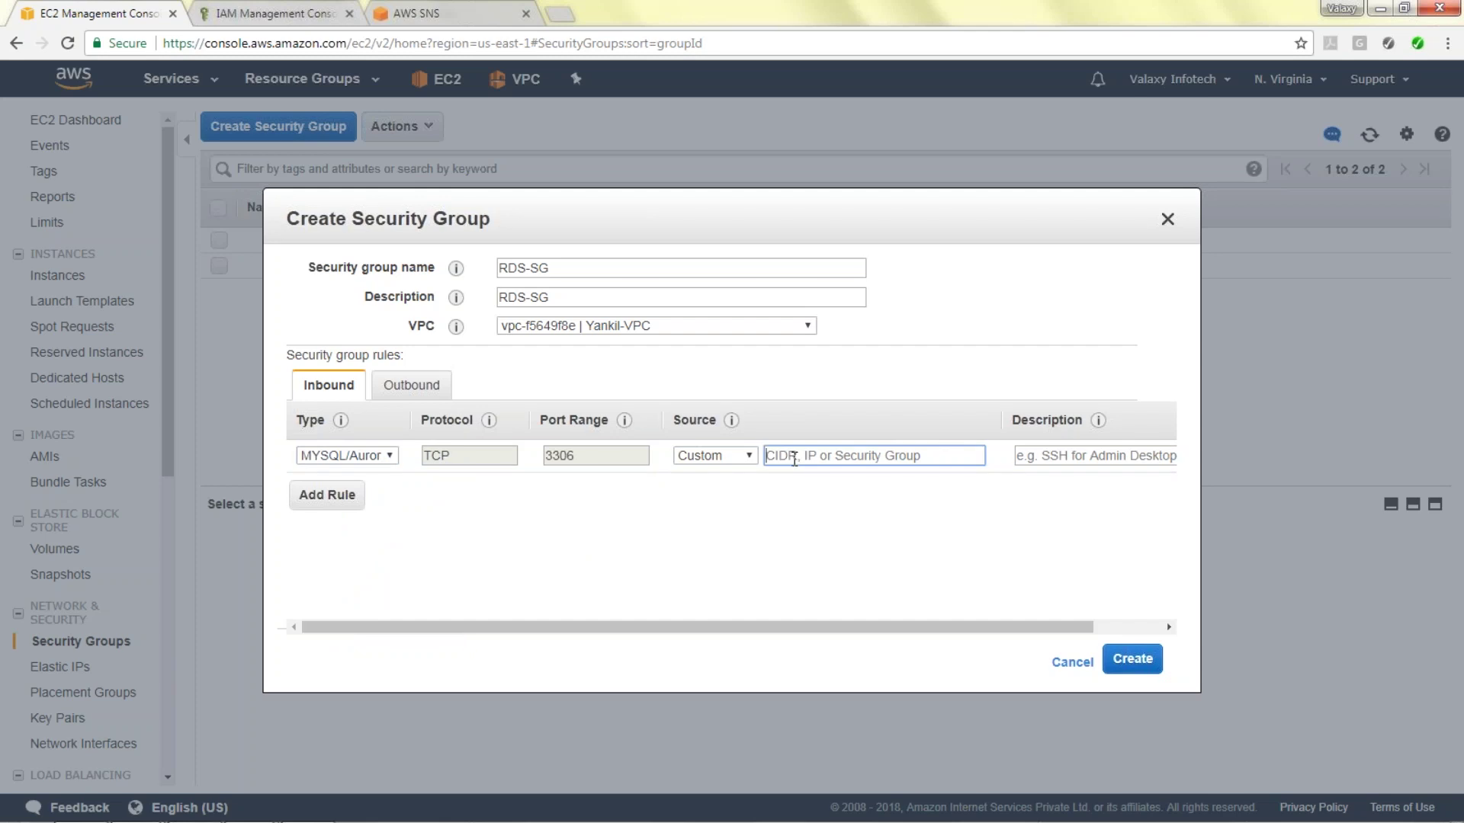
type("sg")
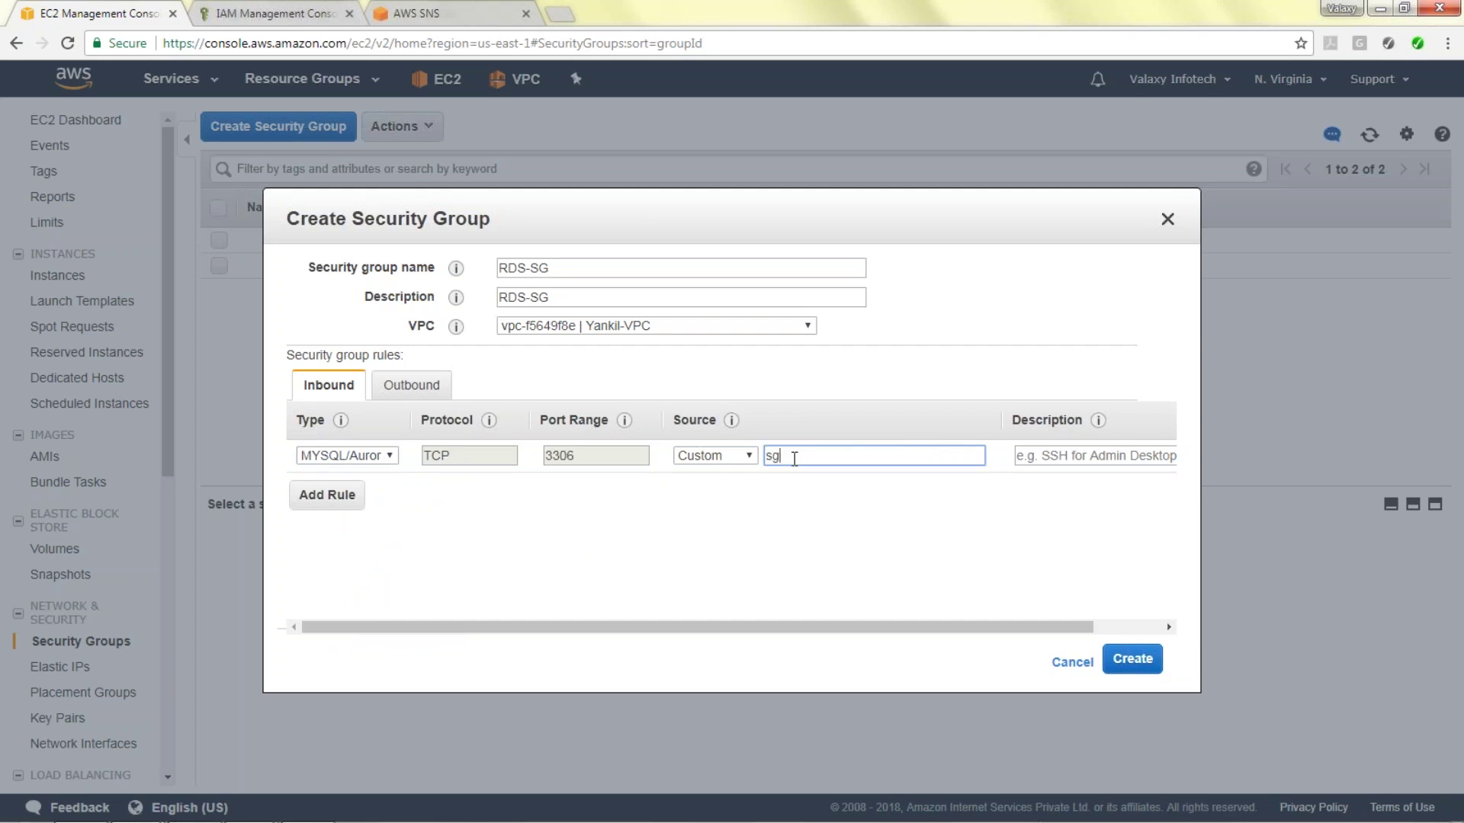
key("BackSpace")
key("BackSpace")
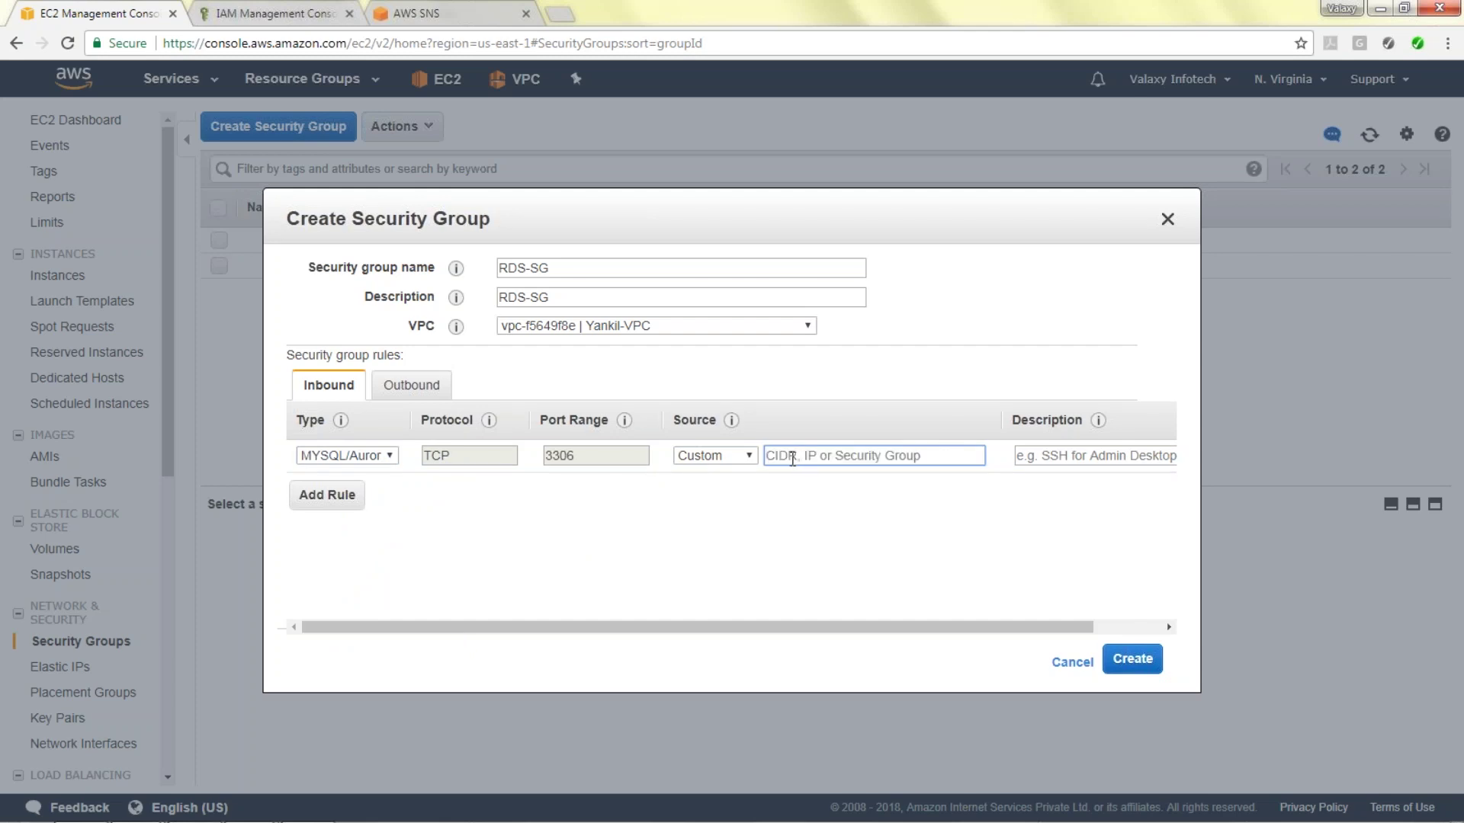
type("sg")
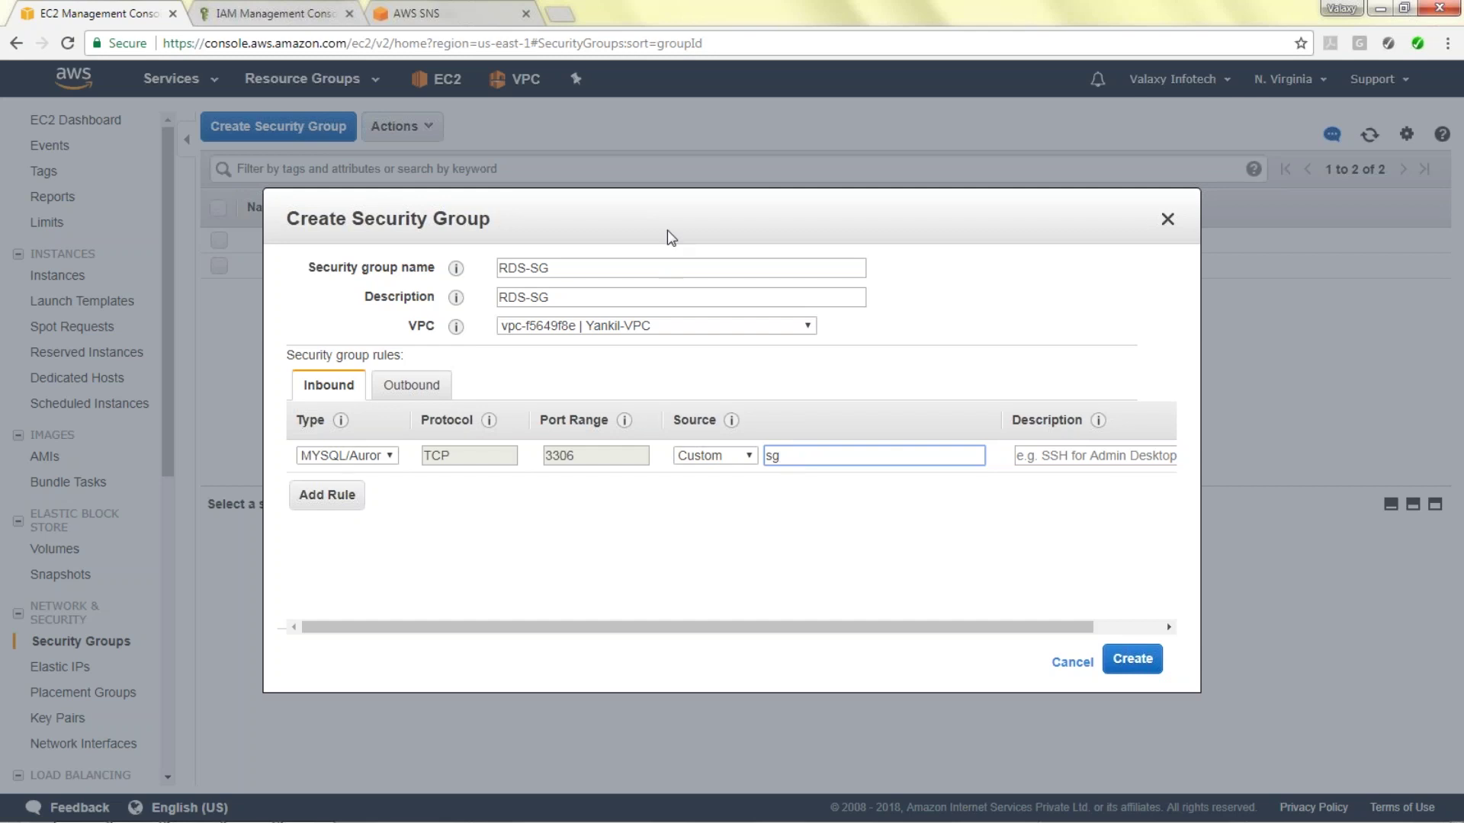
left_click_drag(671, 266, 722, 289)
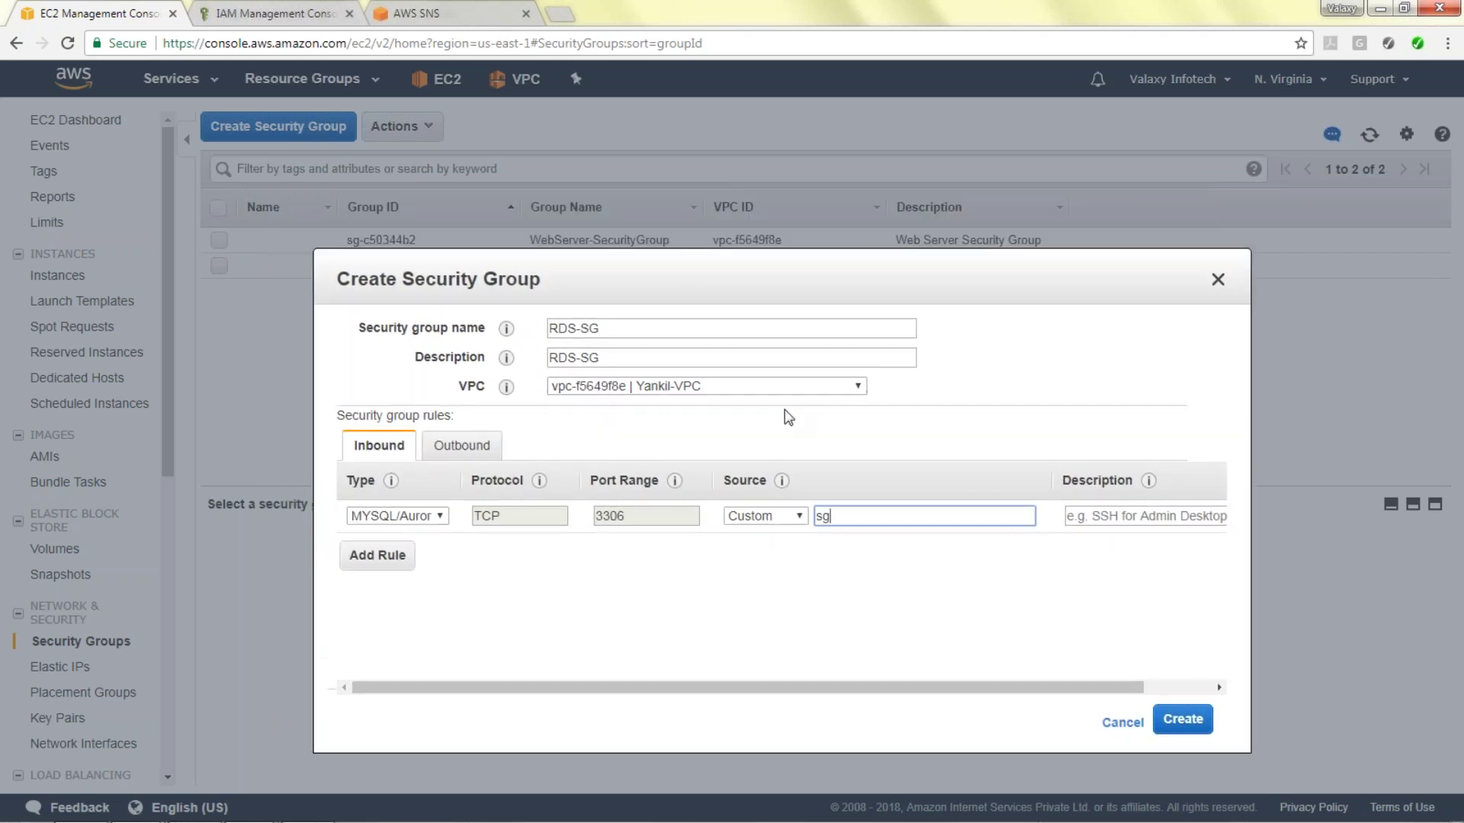
left_click_drag(848, 518, 717, 526)
type("sg-c50344b2")
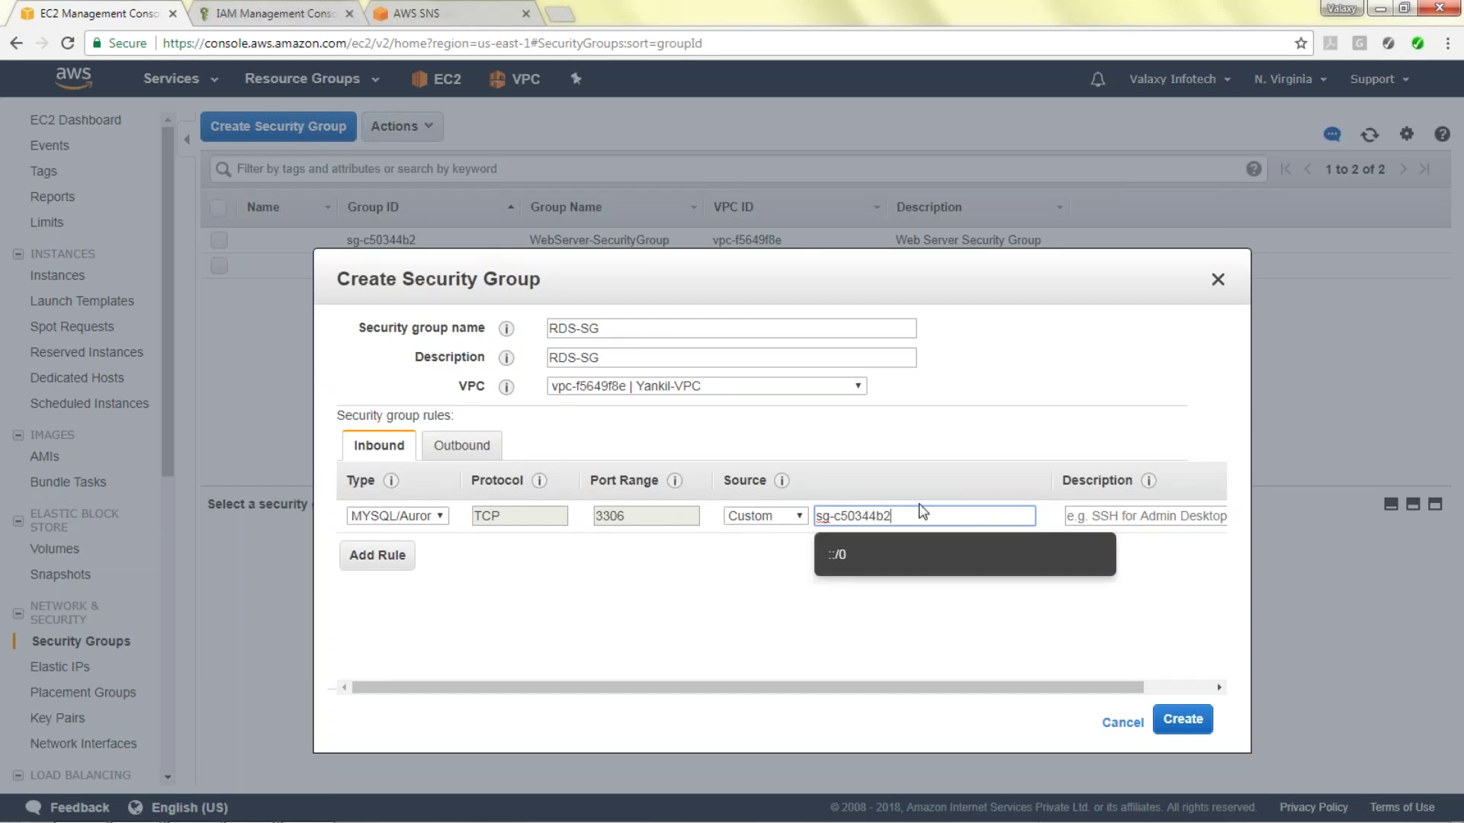
left_click_drag(533, 305, 557, 338)
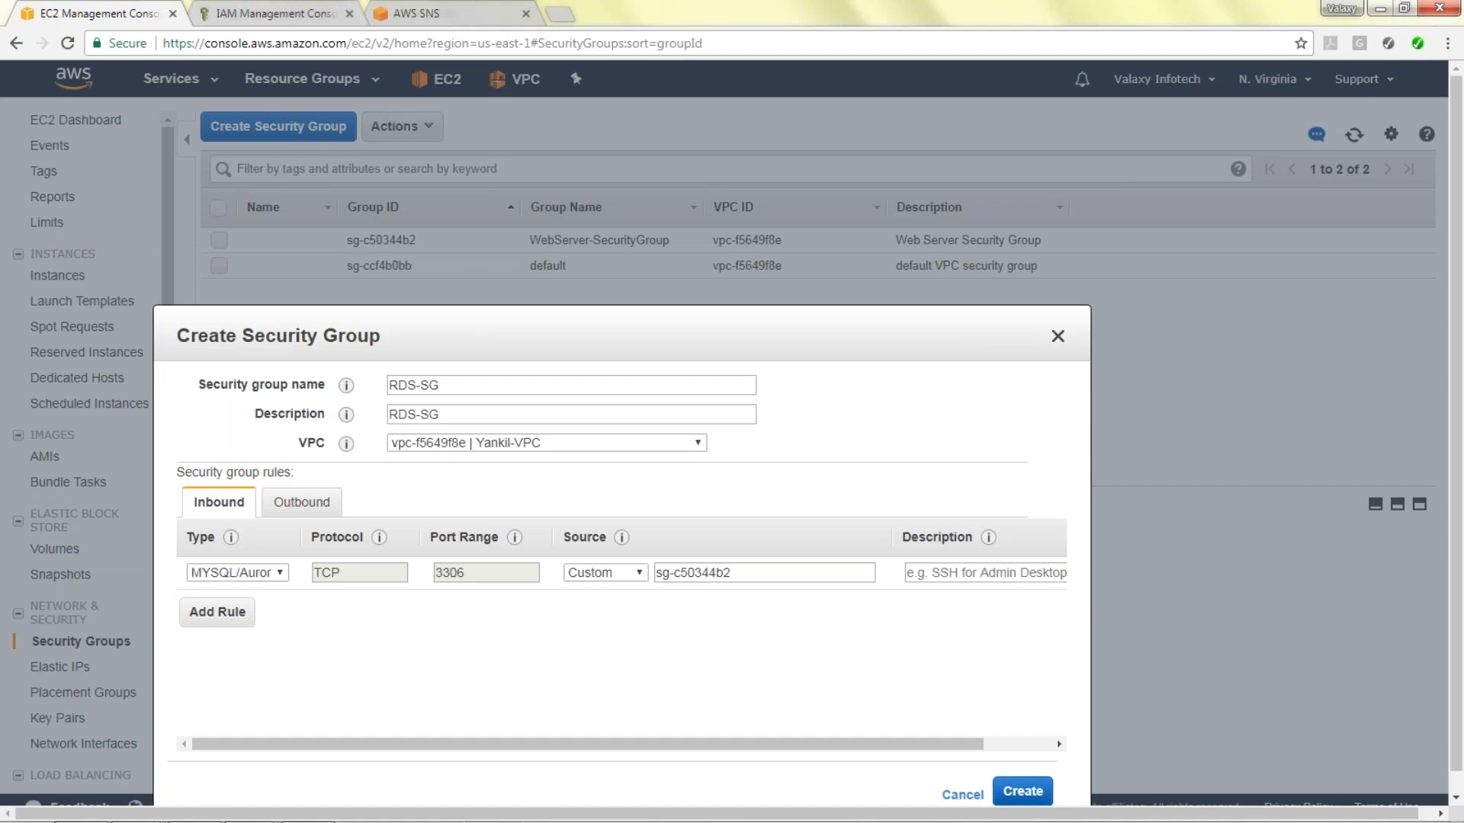
left_click(1034, 796)
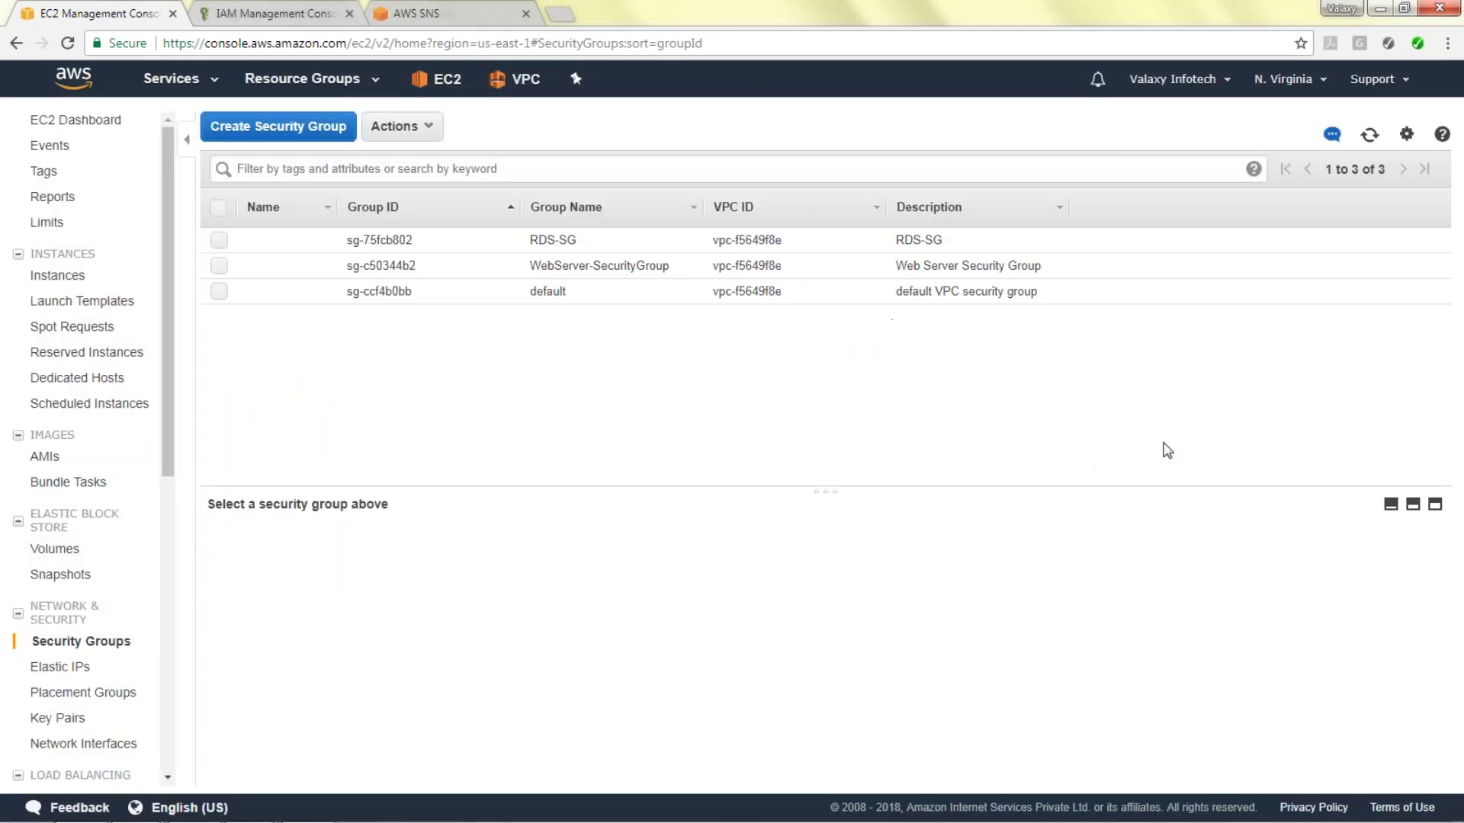
In RDS, launch a new DB instance with the MySQL engine and Dev/Test - MySQL use case.
left_click_drag(168, 305, 168, 369)
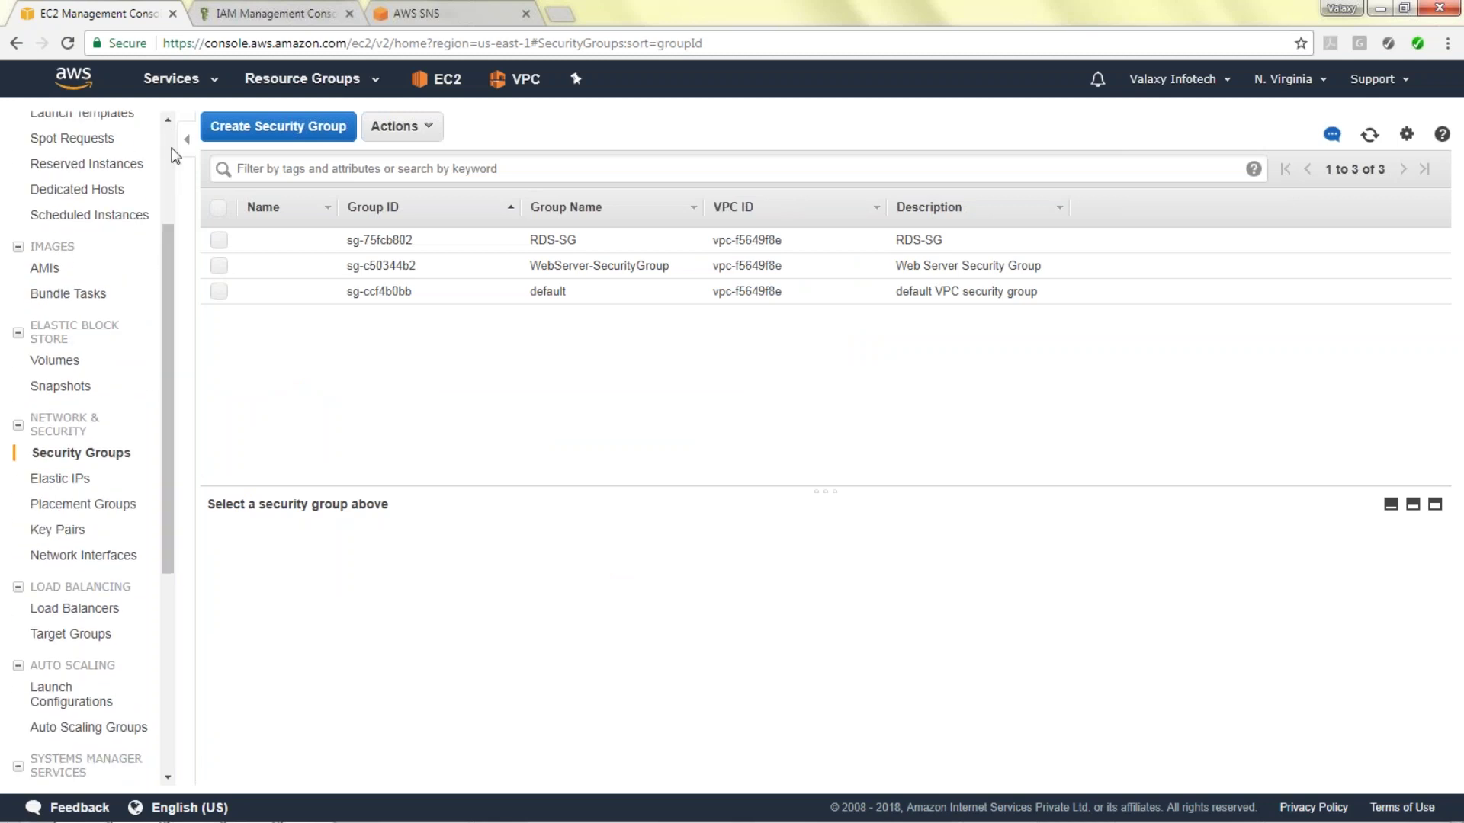
left_click(219, 83)
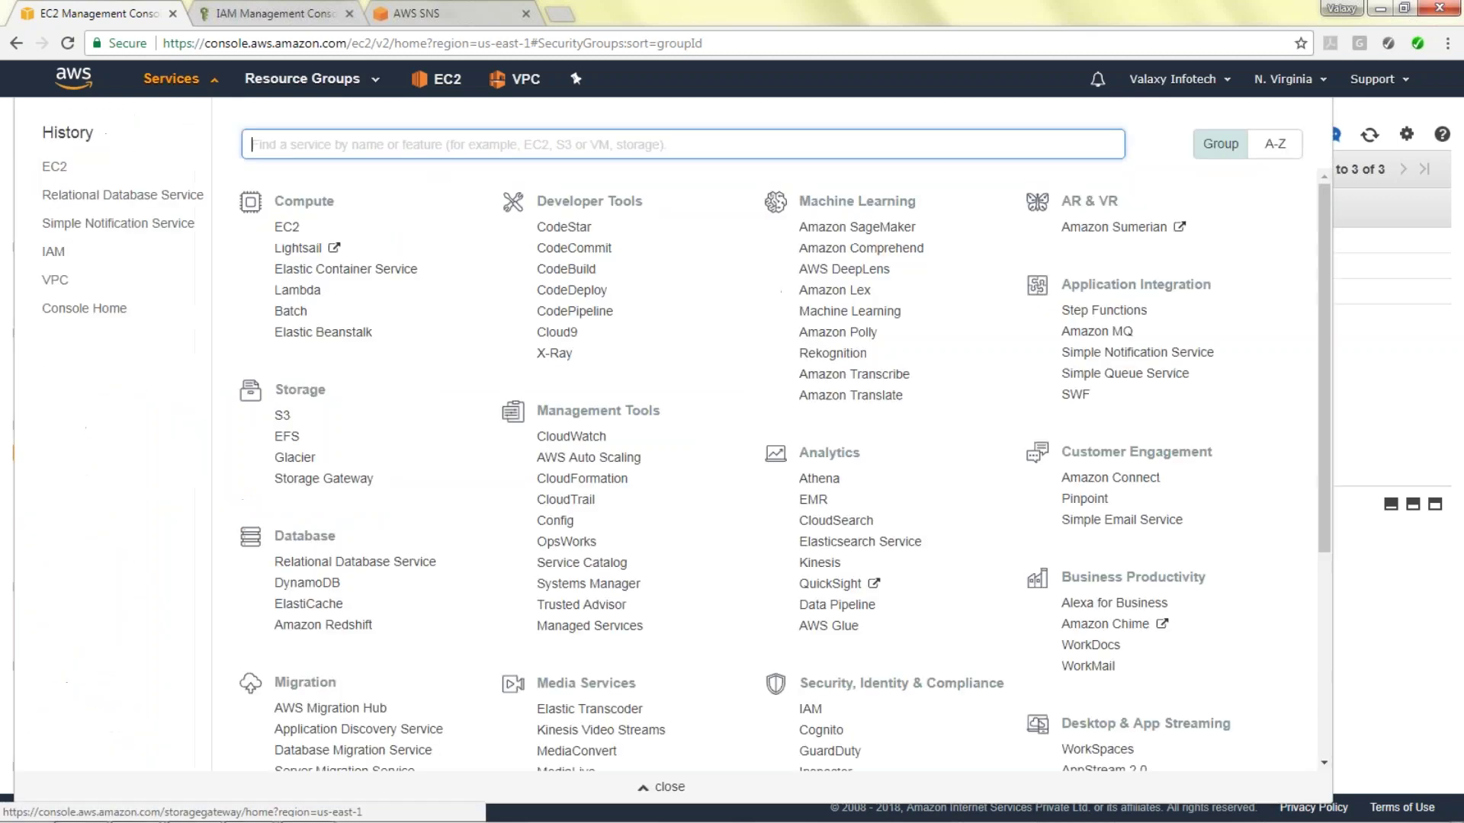
left_click(370, 562)
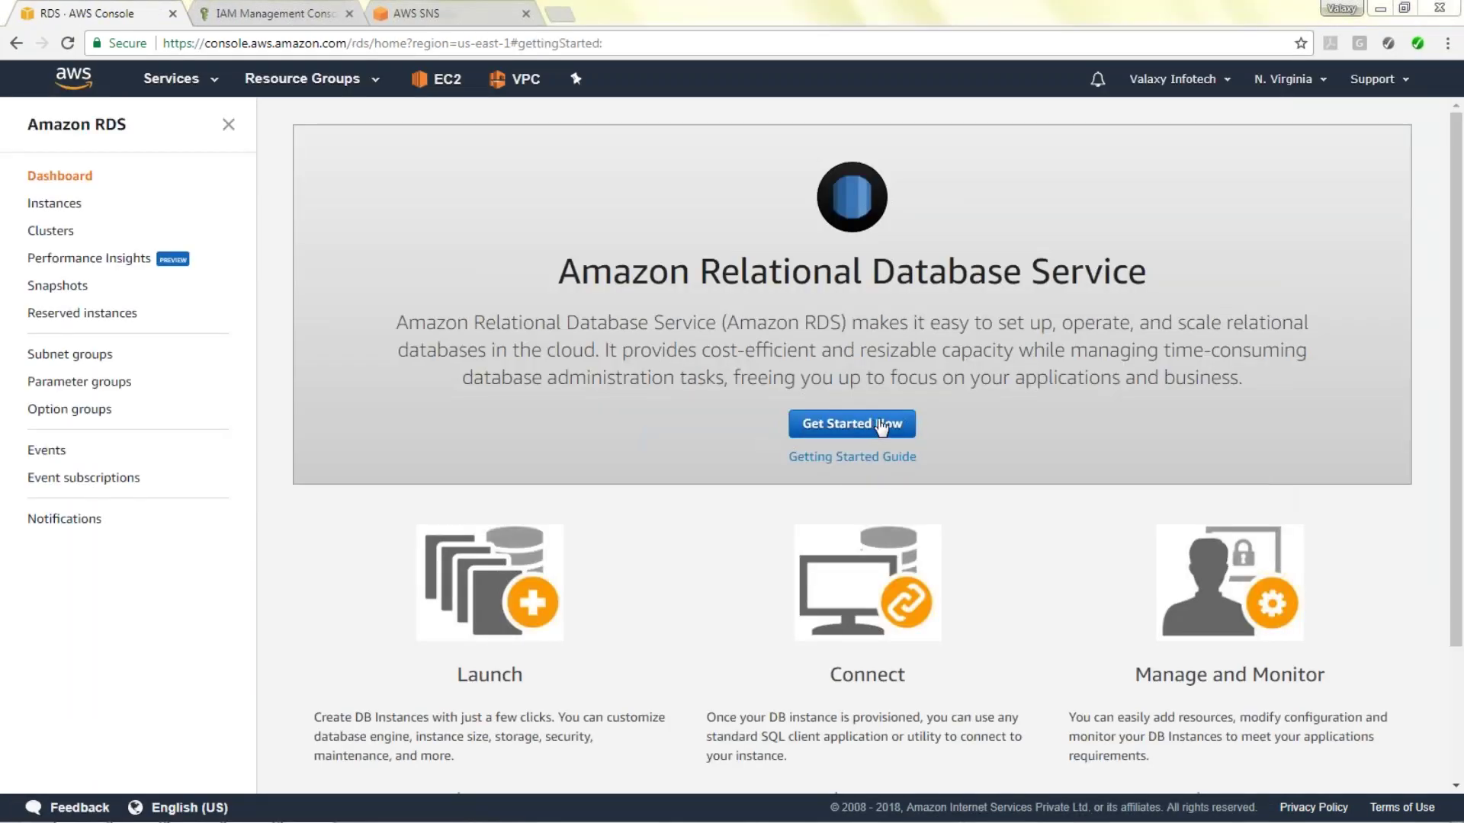
left_click(881, 426)
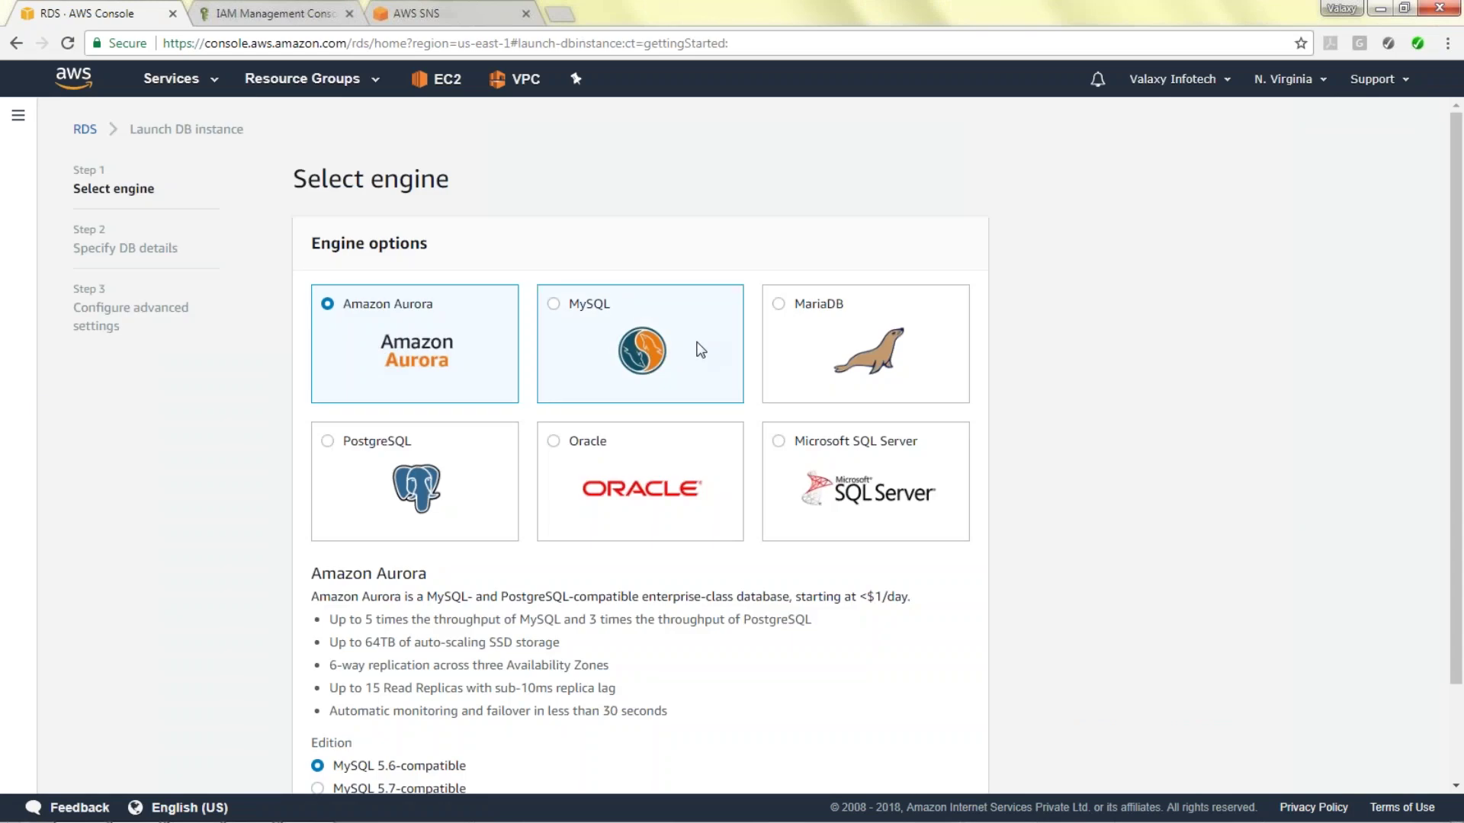
left_click(696, 347)
scroll(839, 648, "down", 1)
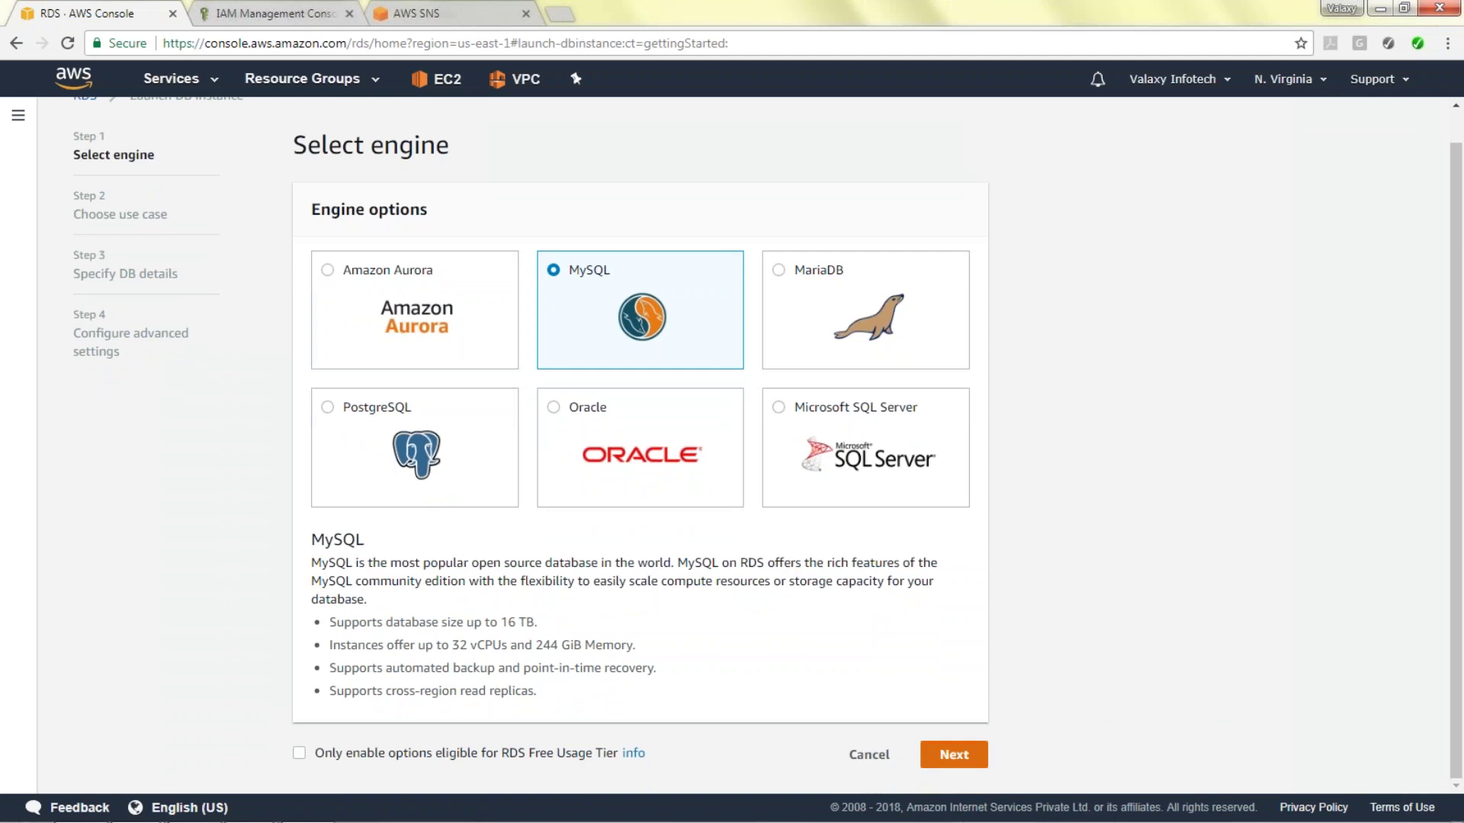
left_click(954, 754)
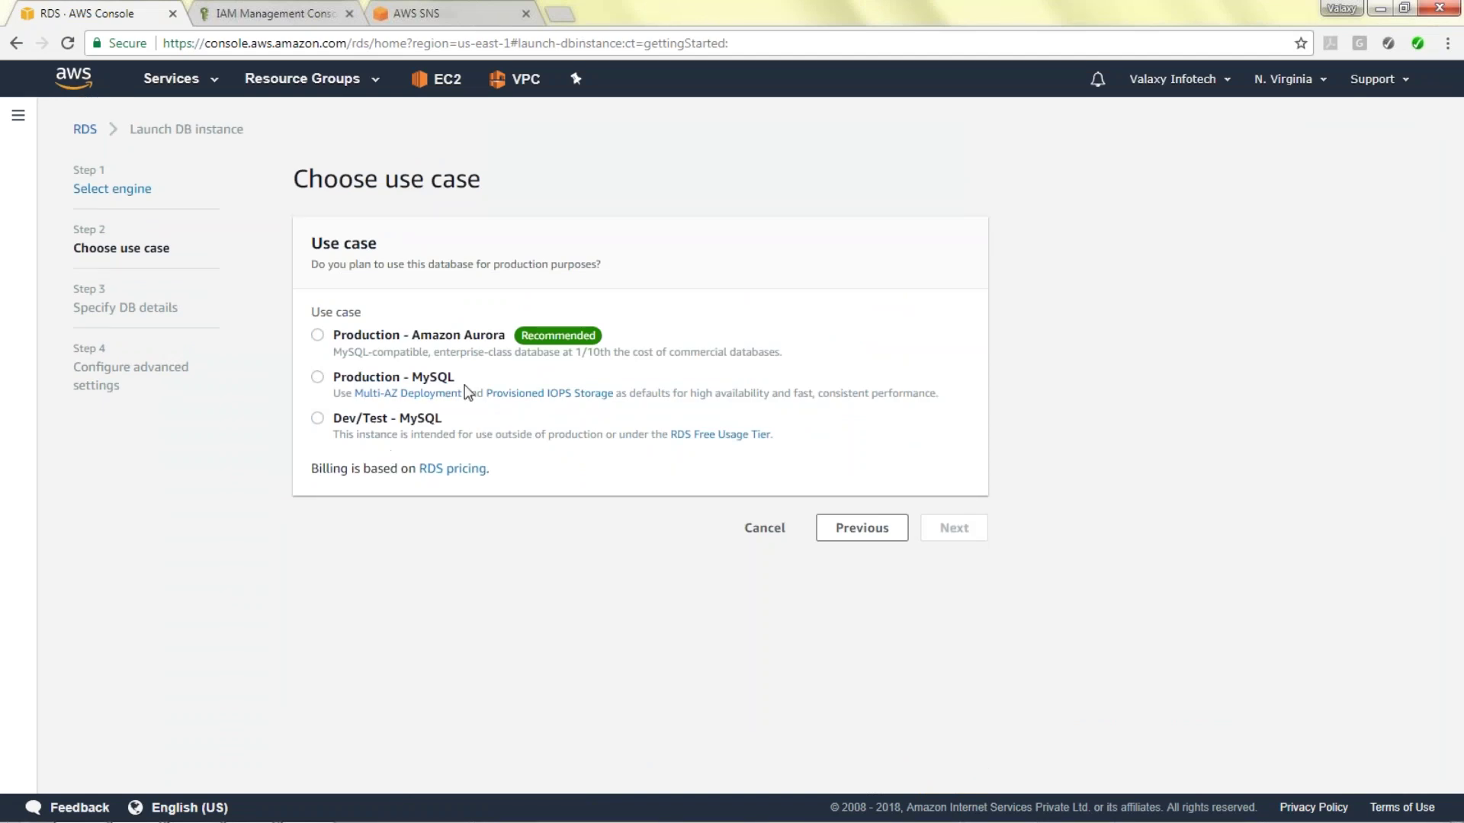
left_click(339, 418)
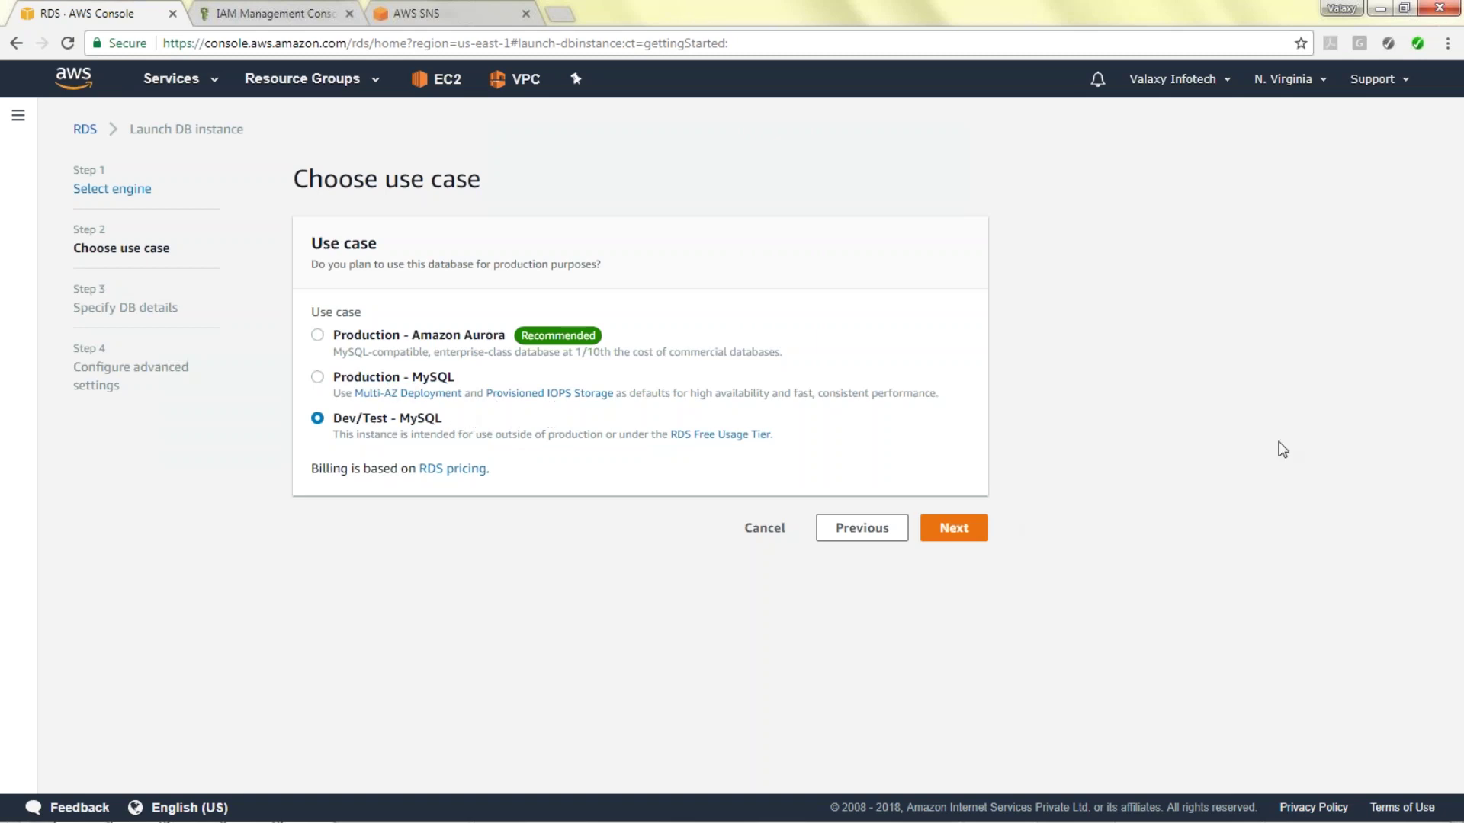
Continue to DB details and choose the db.t2.micro instance class.
left_click(954, 527)
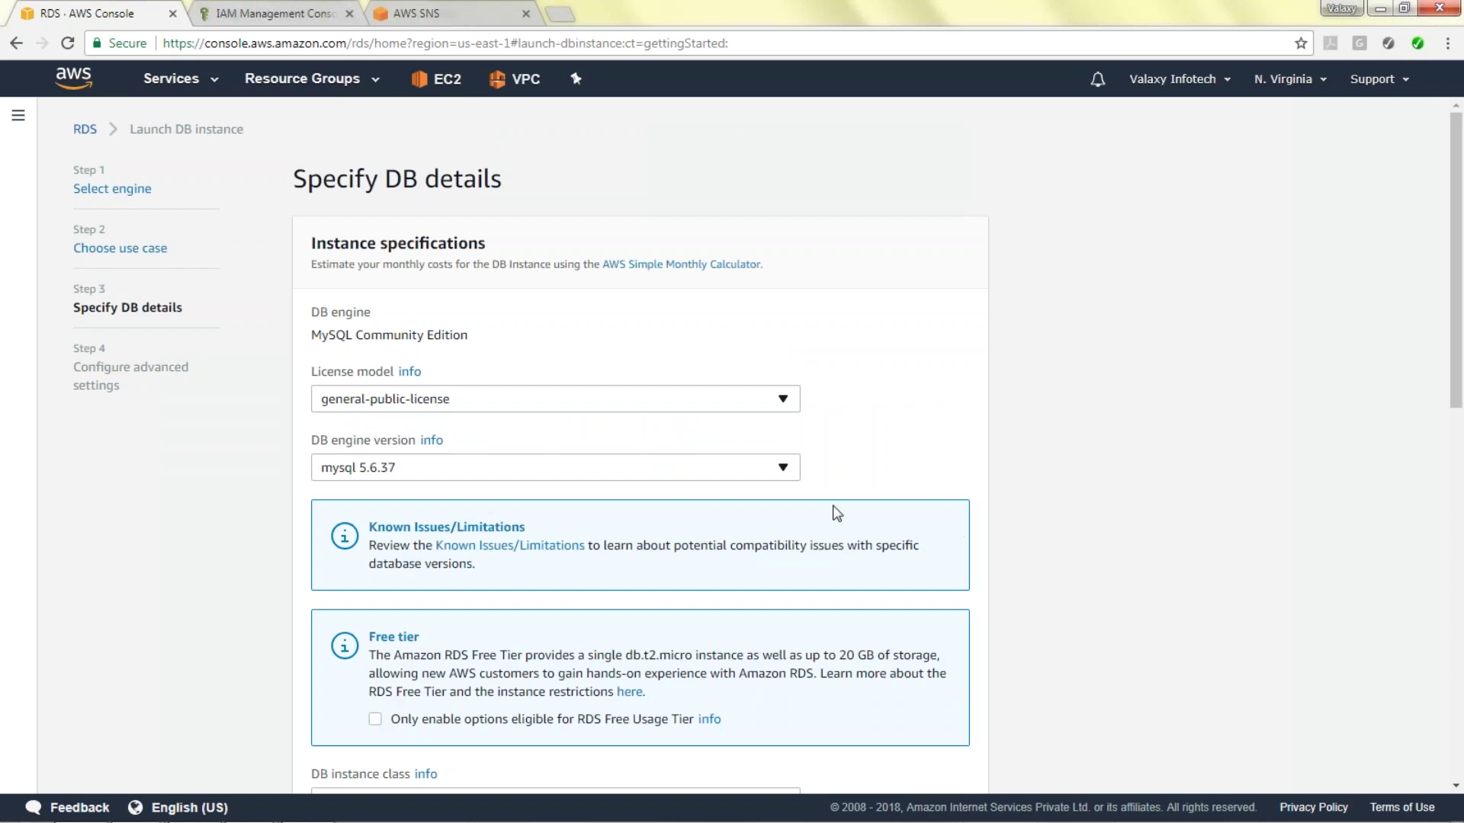
scroll(628, 424, "down", 4)
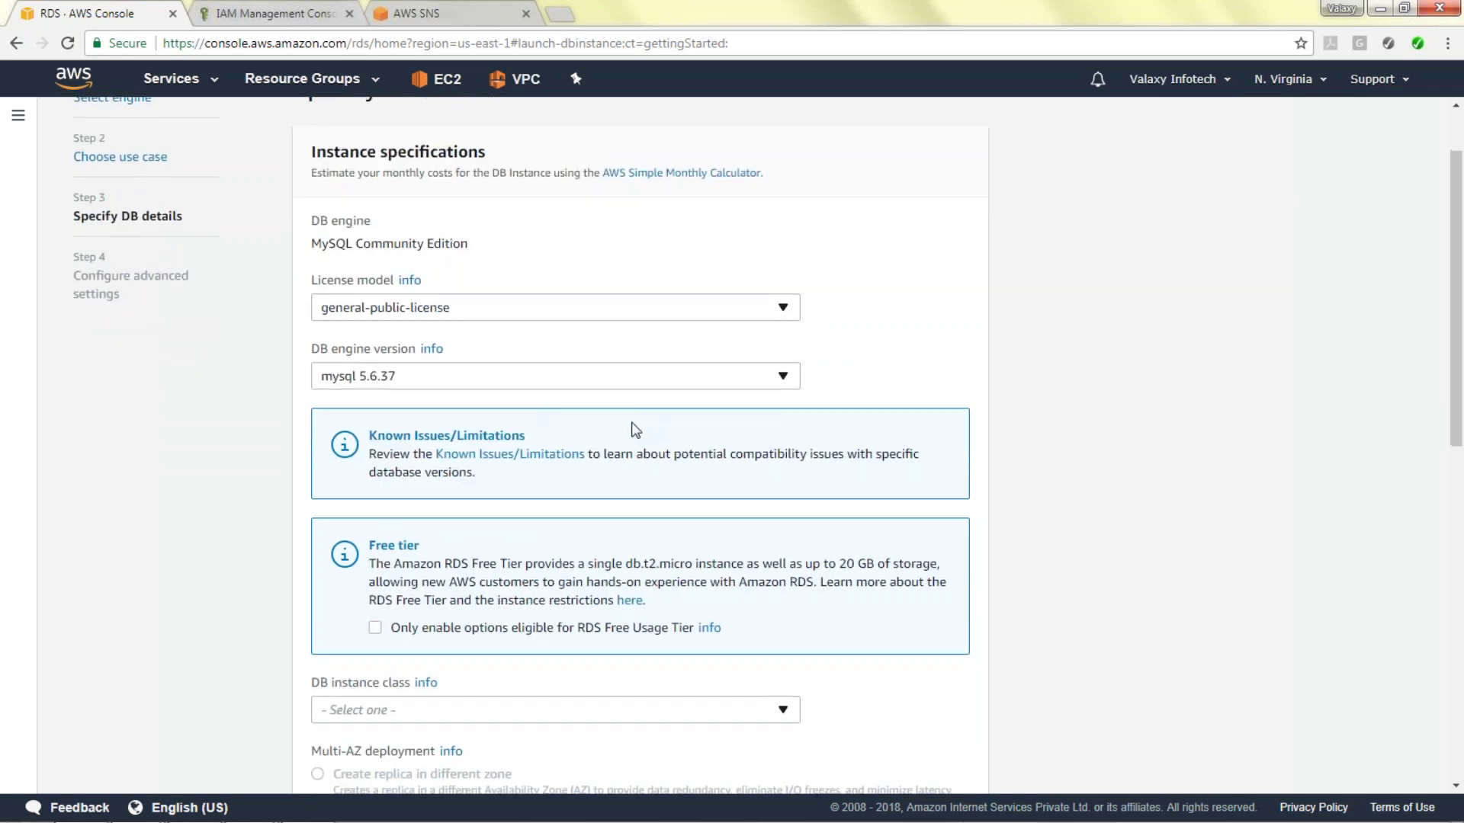
left_click(536, 537)
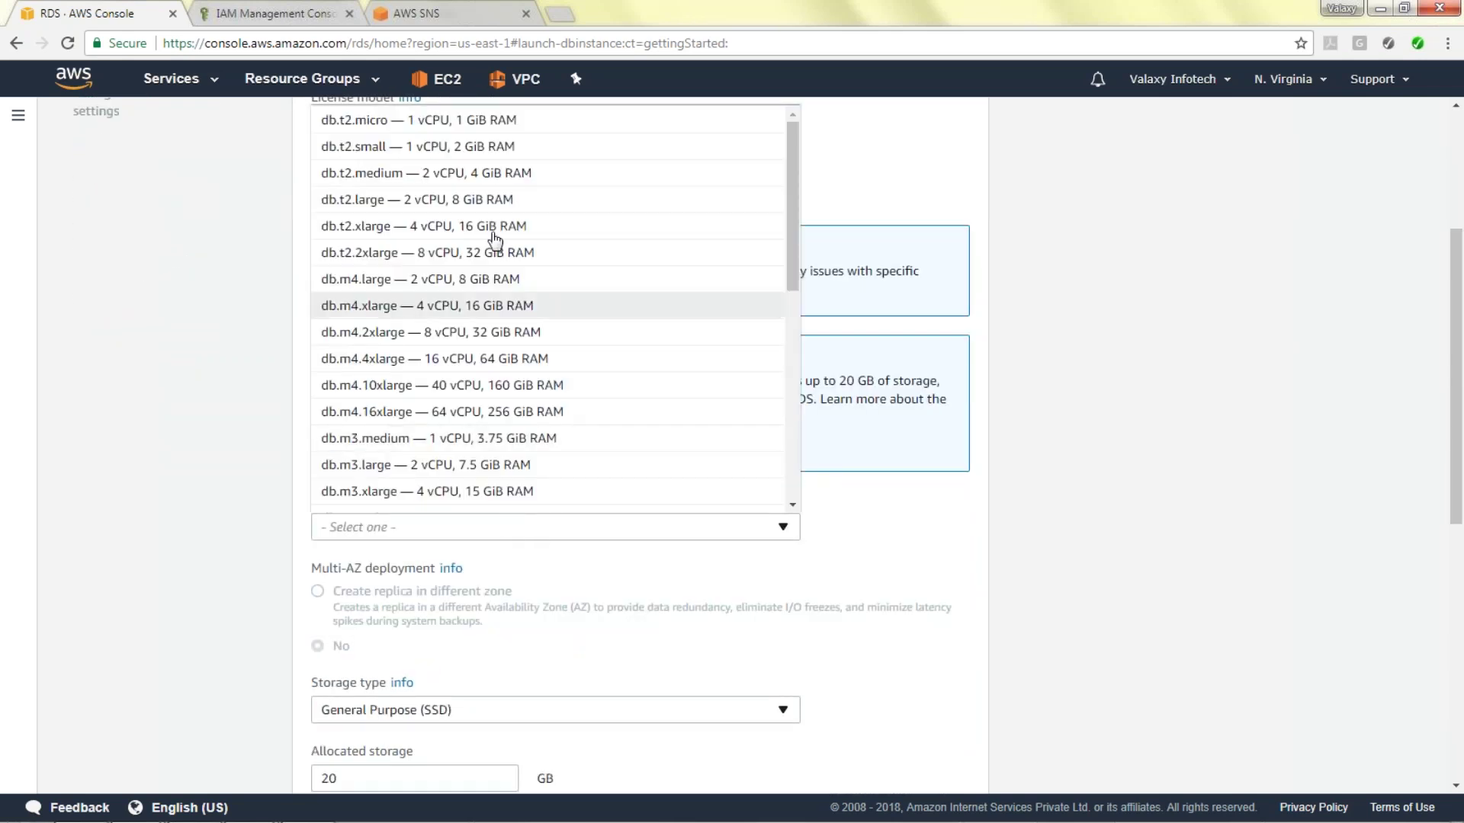
left_click(471, 131)
Enter yankildb as the DB instance identifier and fill in the master username.
scroll(578, 574, "down", 4)
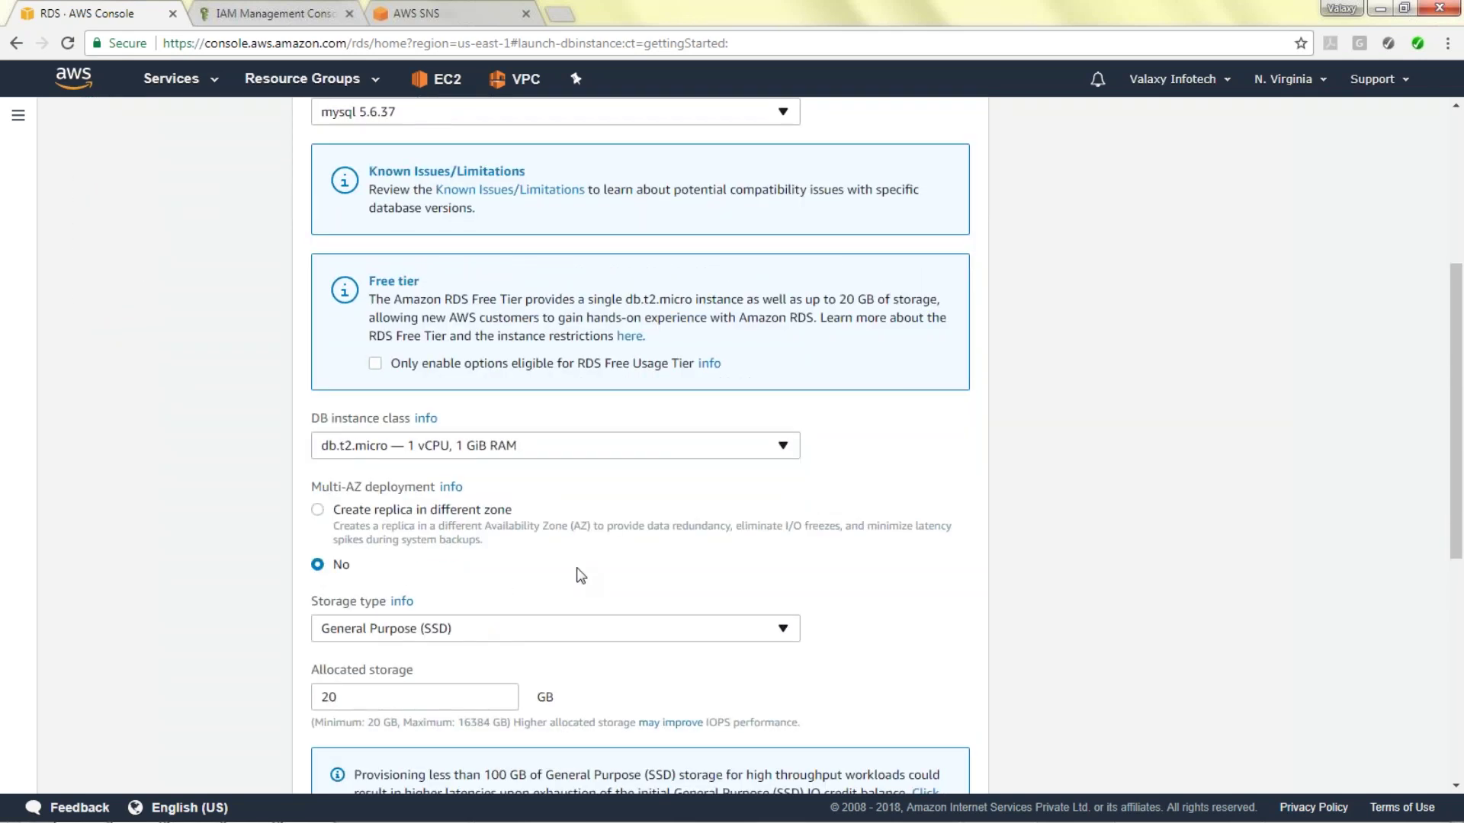
scroll(719, 466, "down", 2)
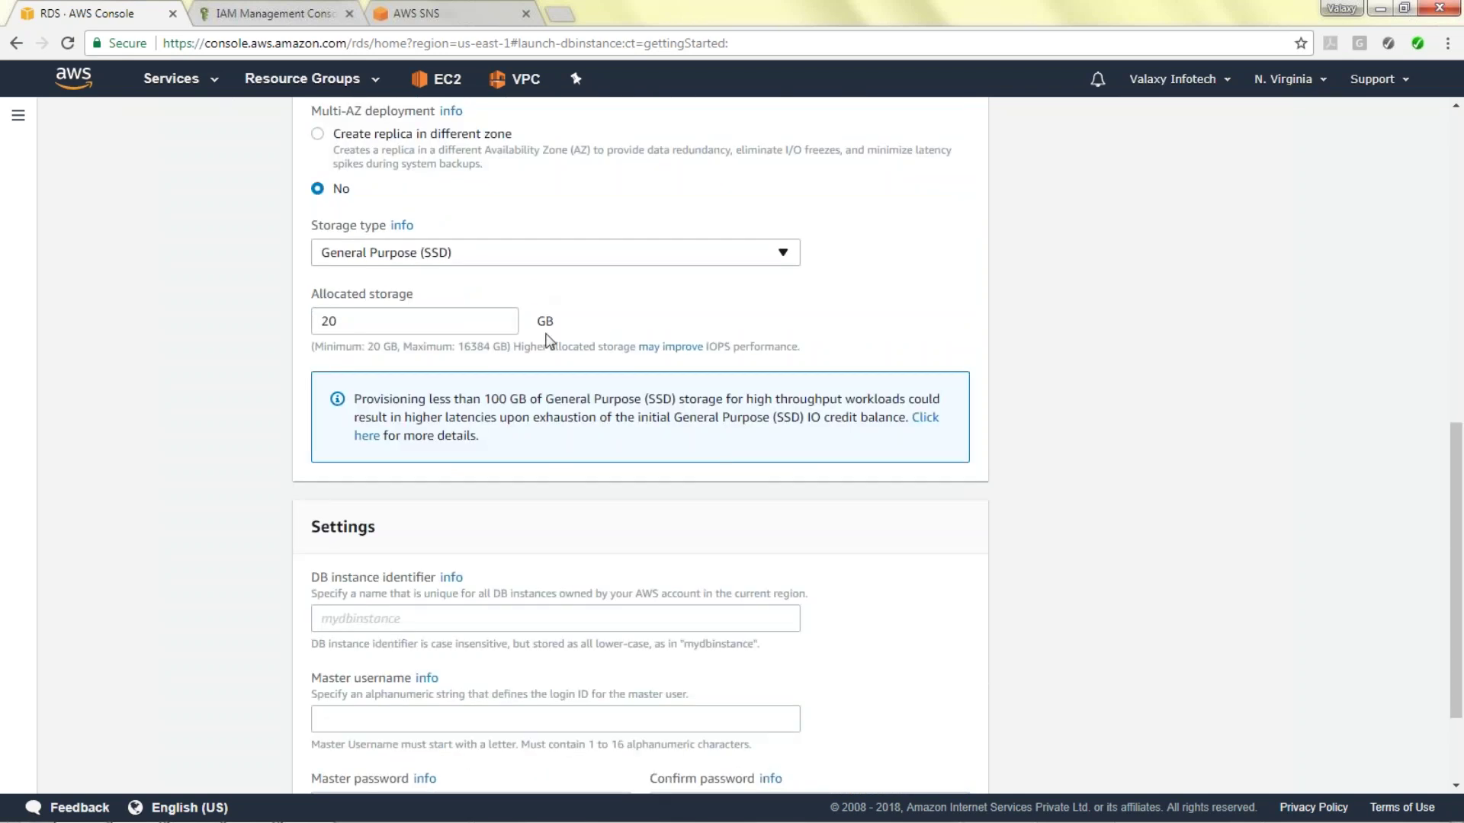
scroll(541, 336, "down", 1)
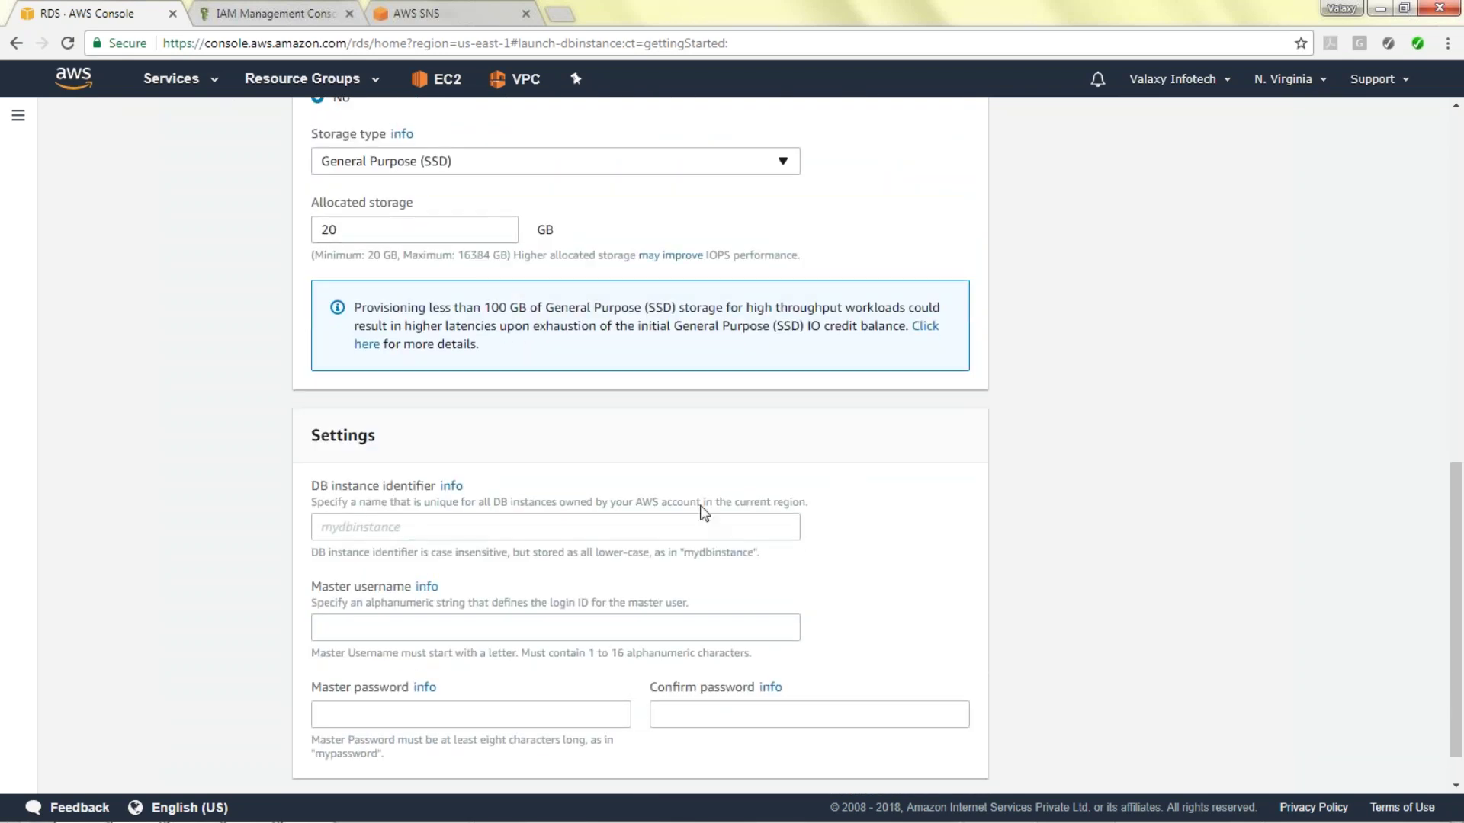
scroll(494, 252, "down", 1)
left_click(509, 479)
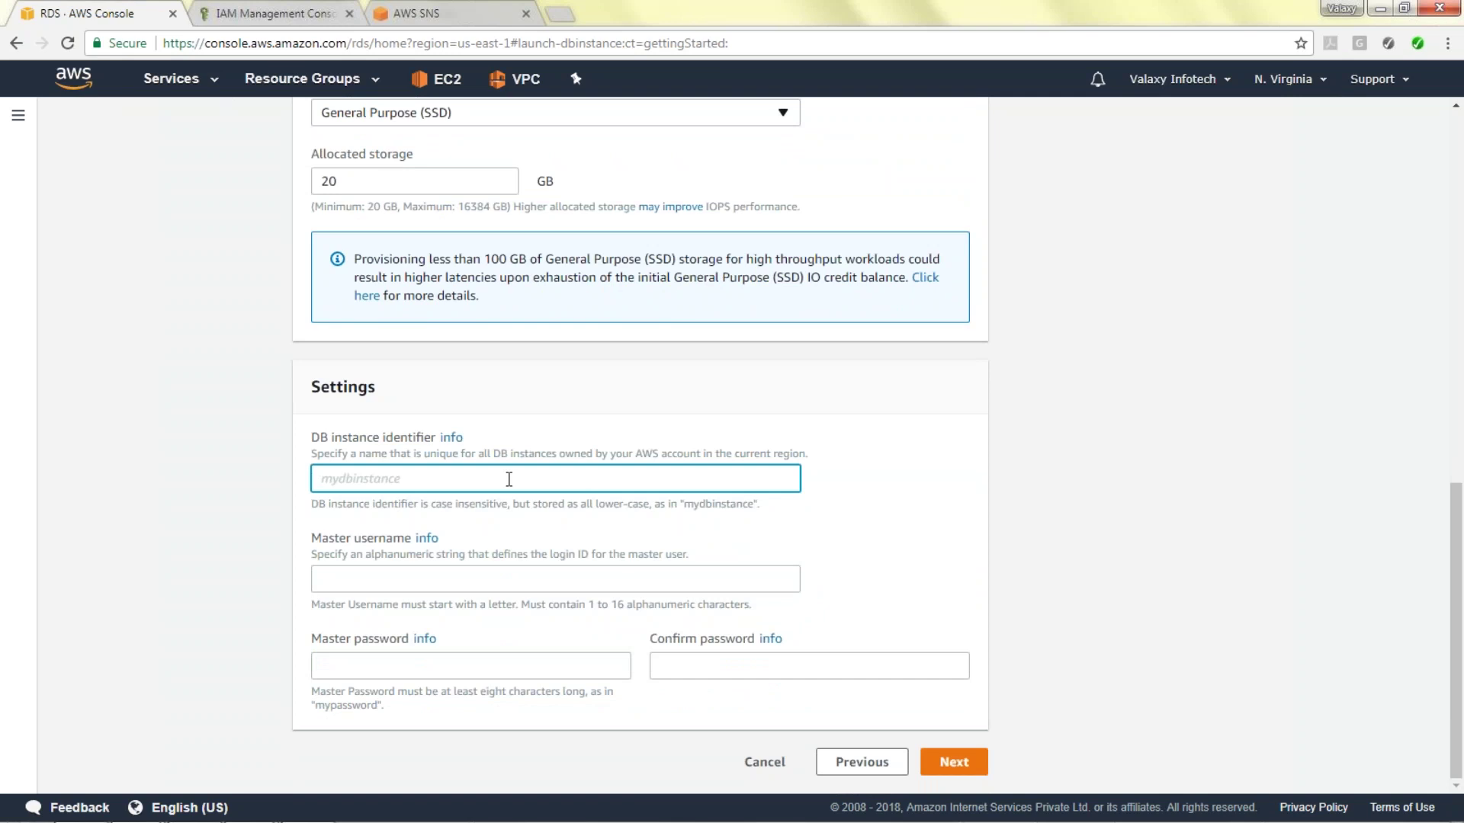
type("yankildb")
key("Tab")
type("yankilbd")
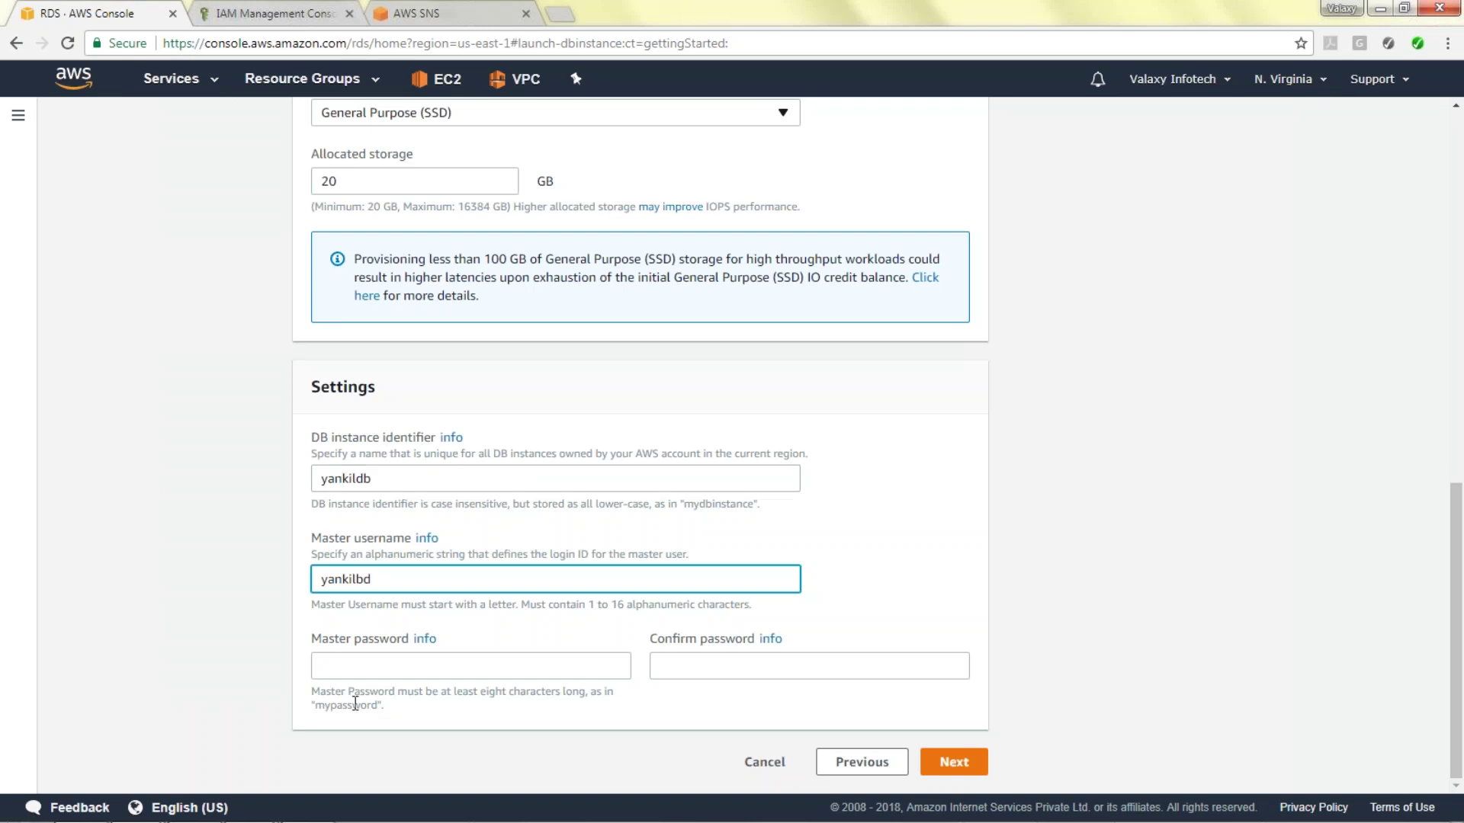
Enter the master password and its confirmation, retyping both to make them match.
left_click(441, 677)
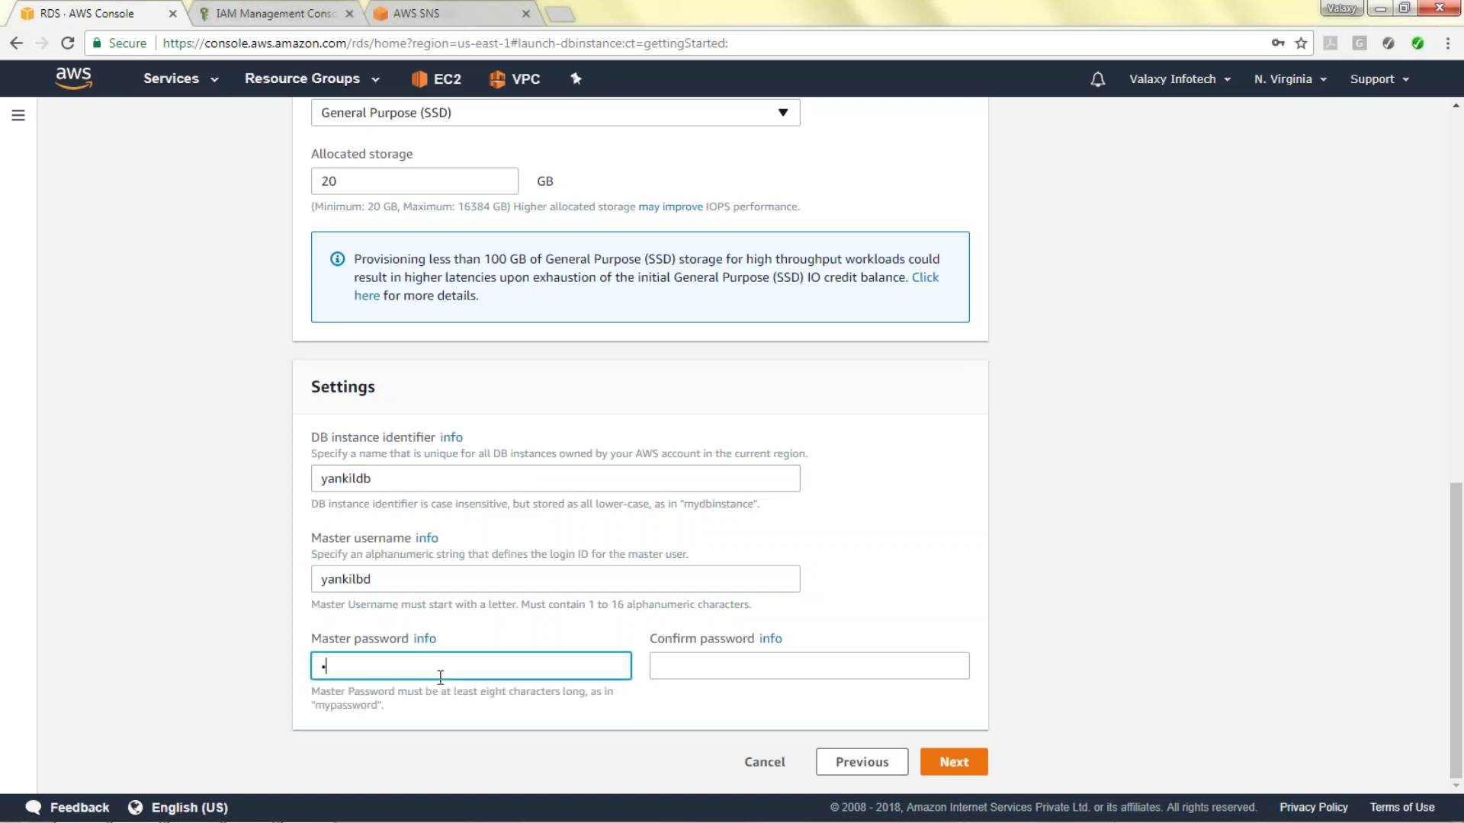
key("Tab")
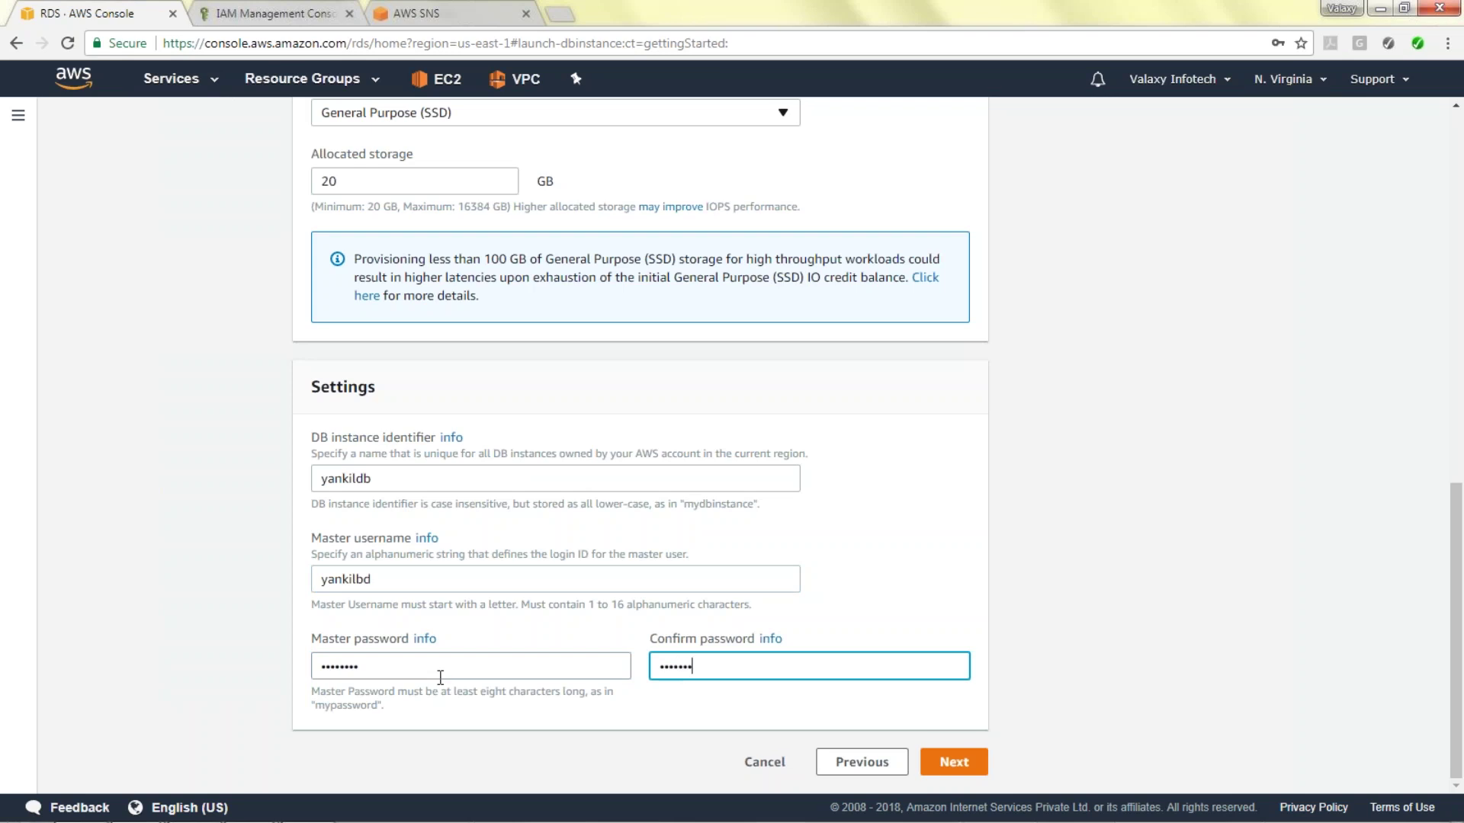
left_click(961, 761)
key("ctrl+a")
left_click(952, 769)
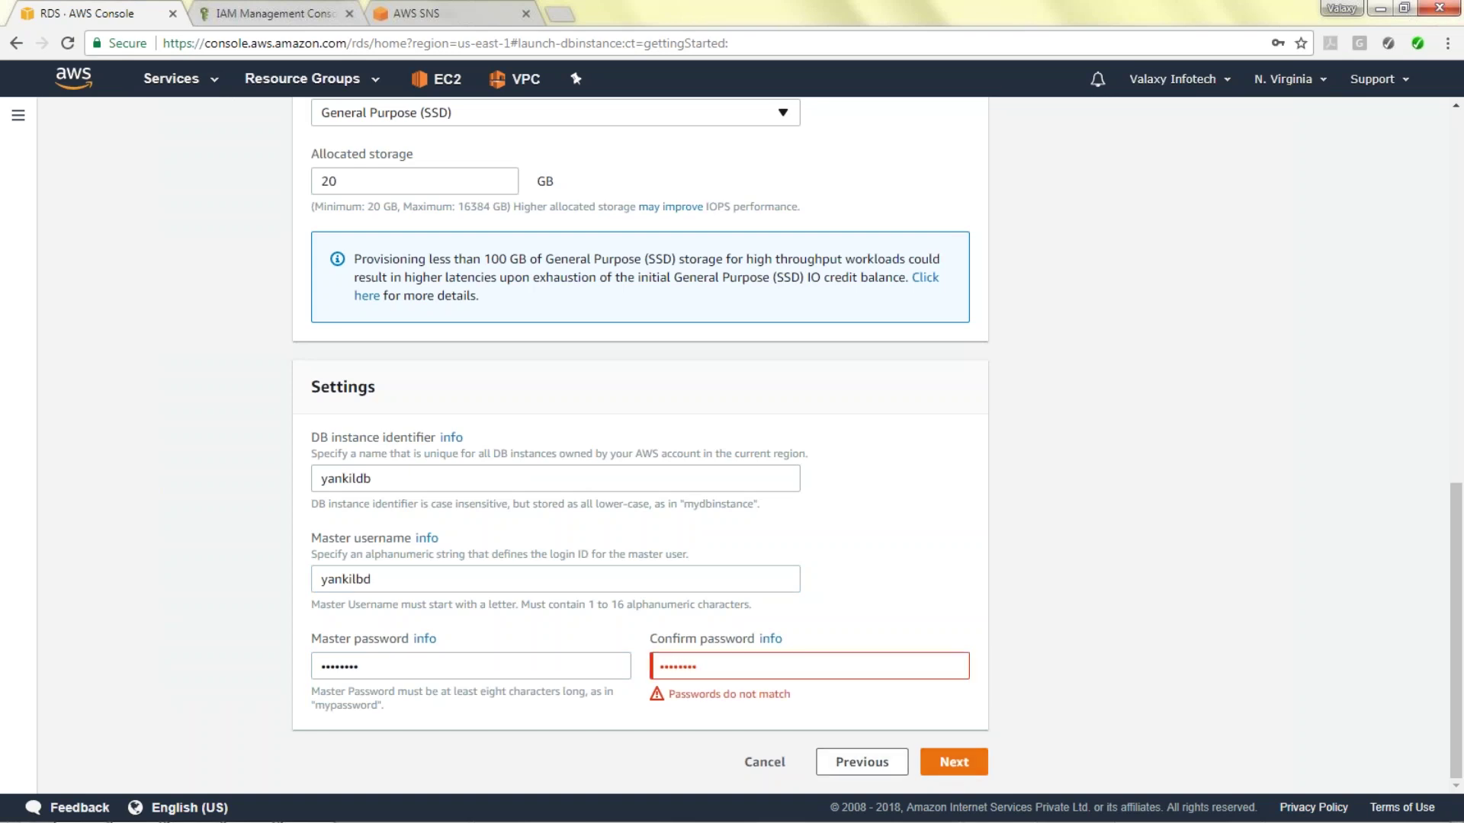
left_click(513, 673)
key("ctrl+a")
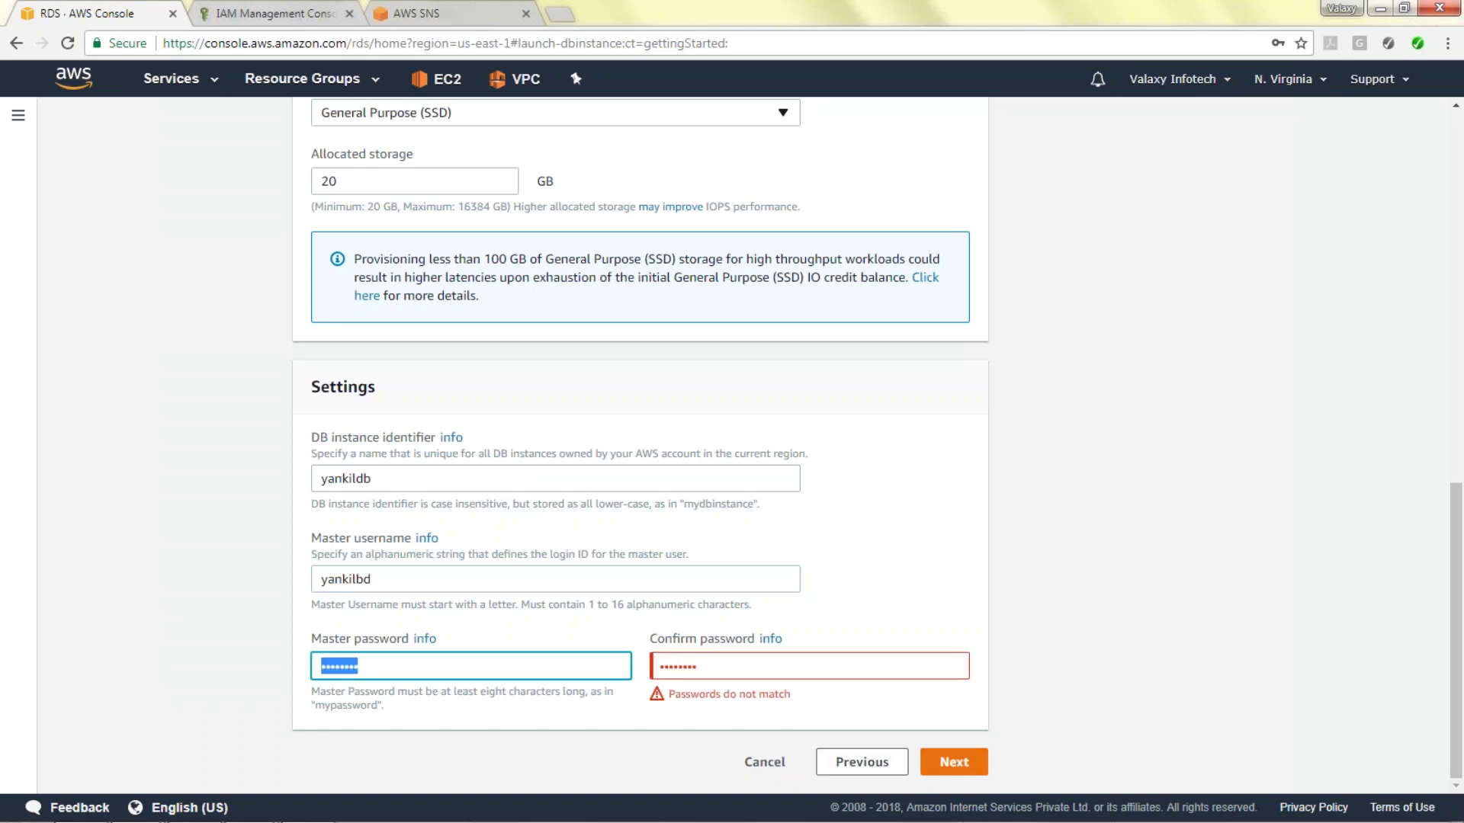
In advanced settings, select Yankil-VPC and keep Create new DB Subnet Group.
left_click(958, 772)
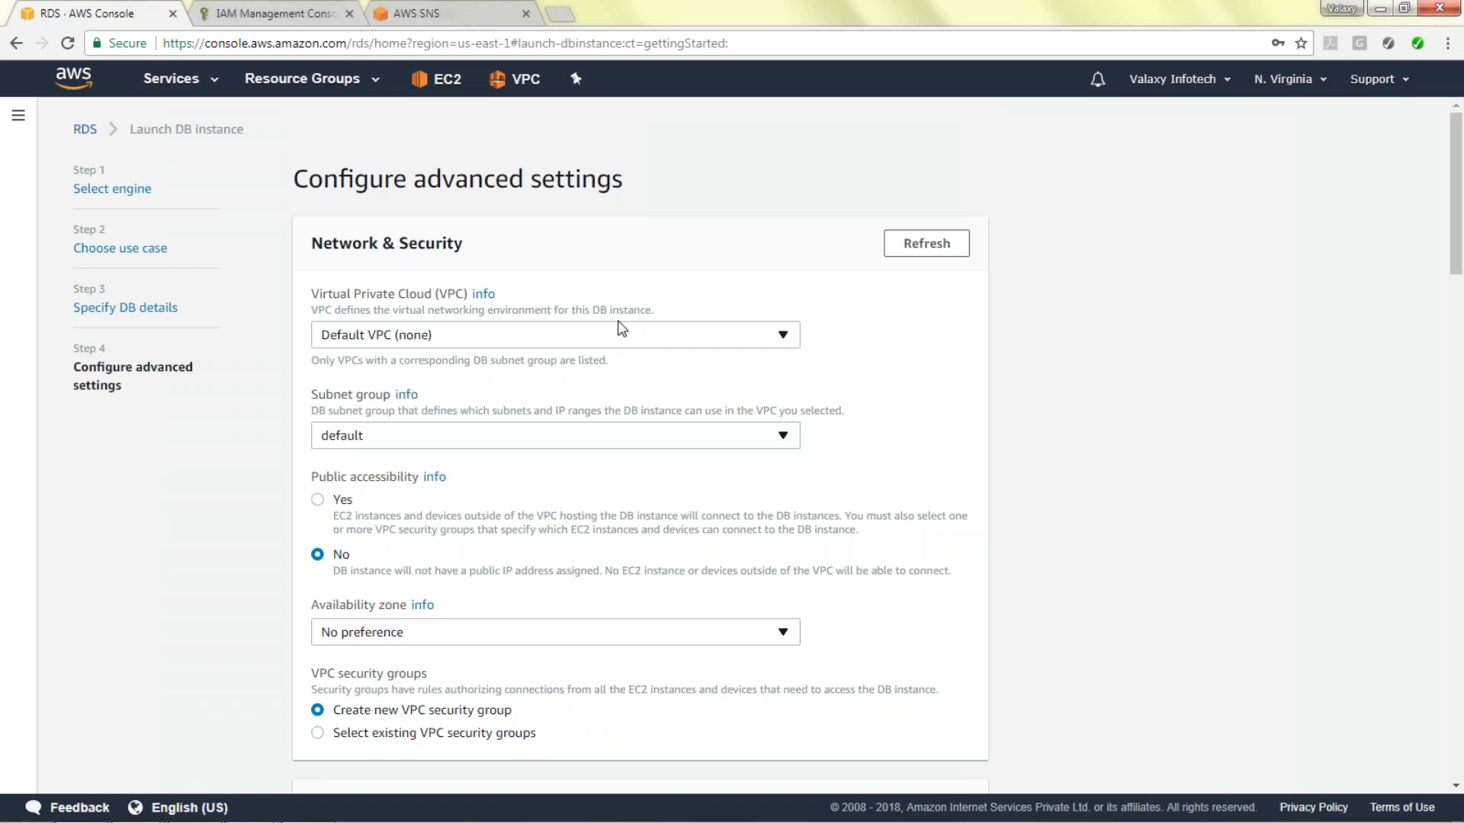
scroll(813, 385, "down", 7)
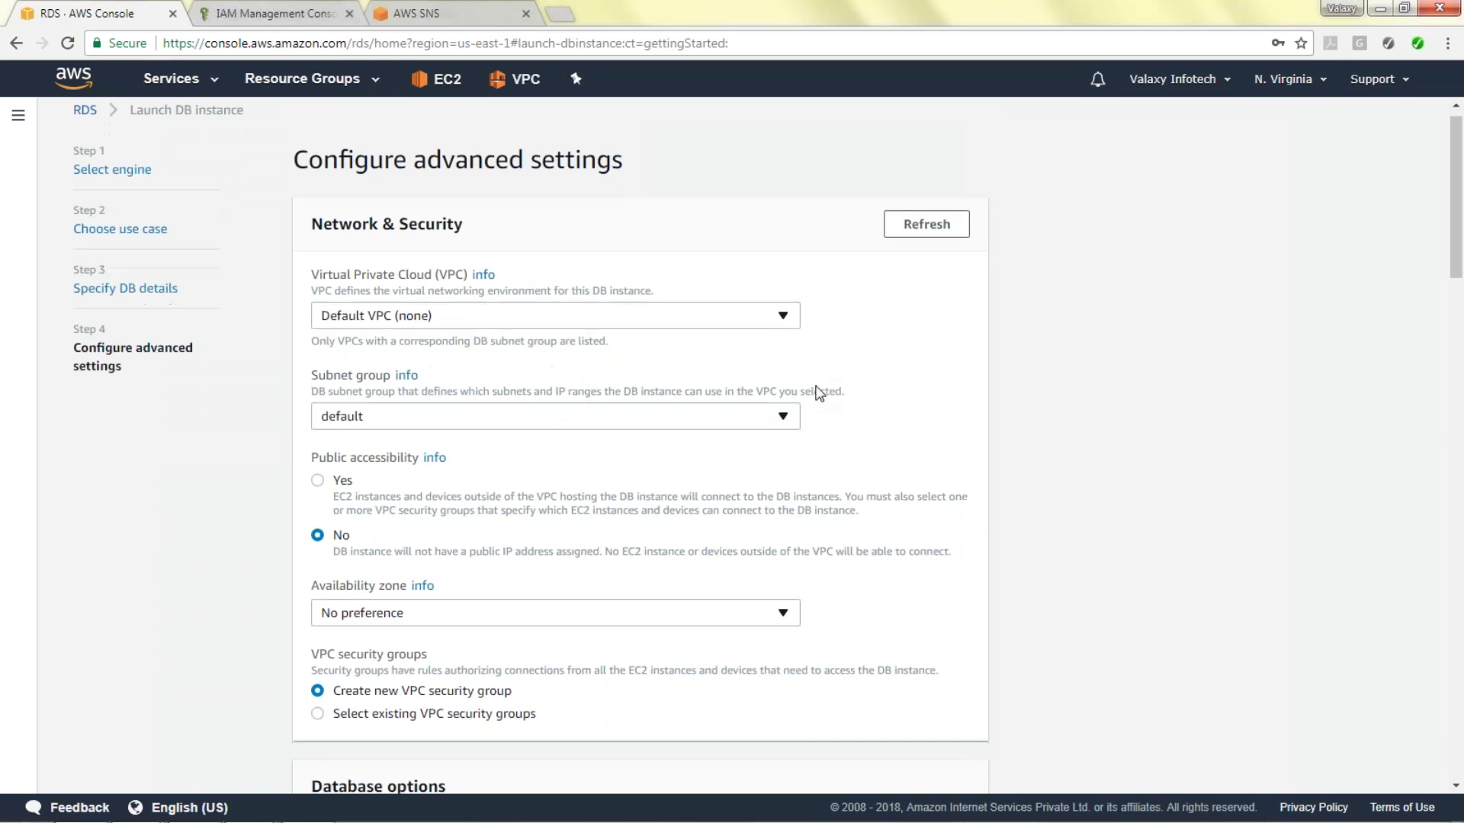
scroll(1279, 483, "up", 8)
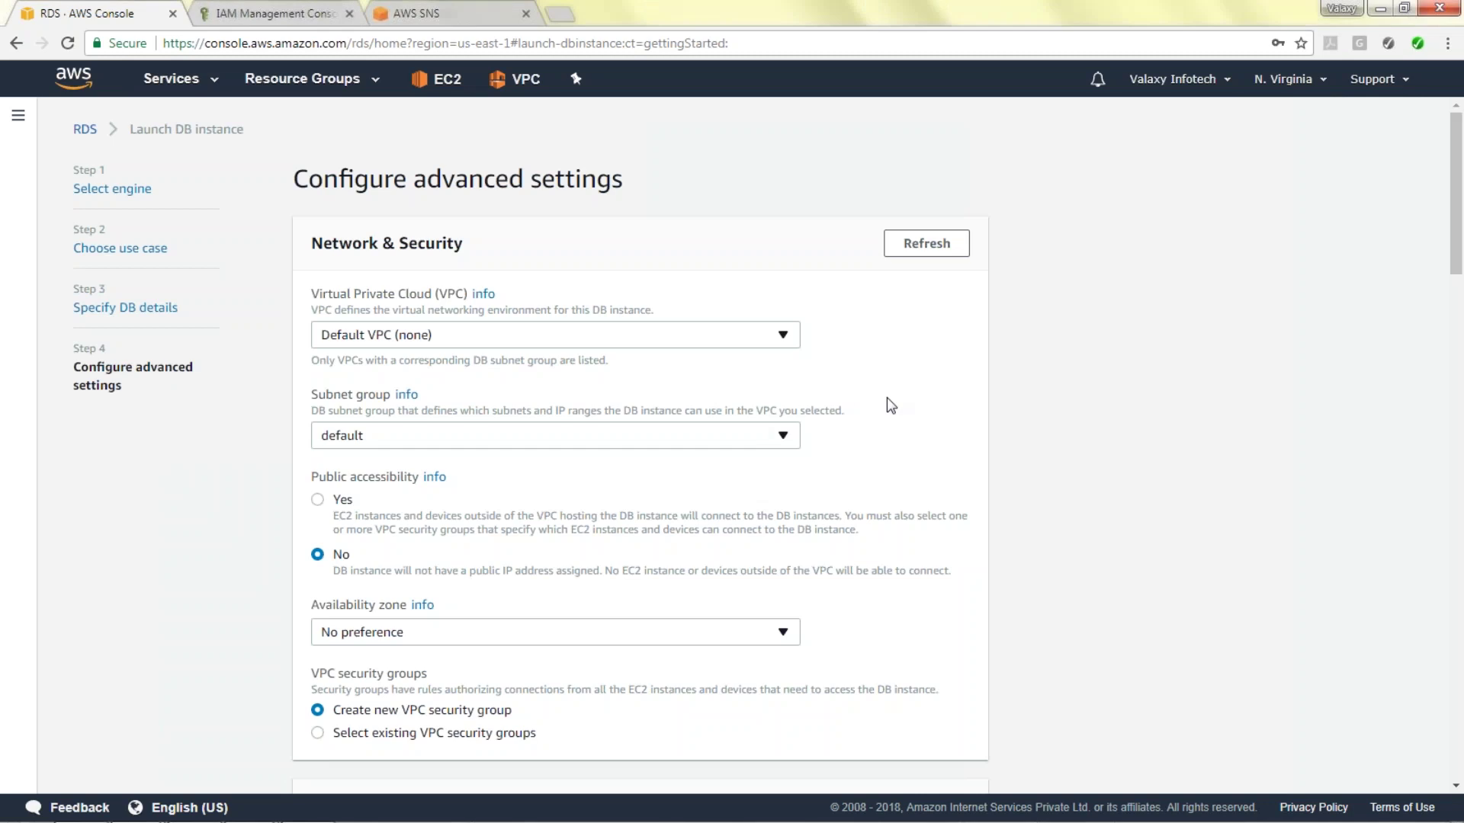
left_click(657, 335)
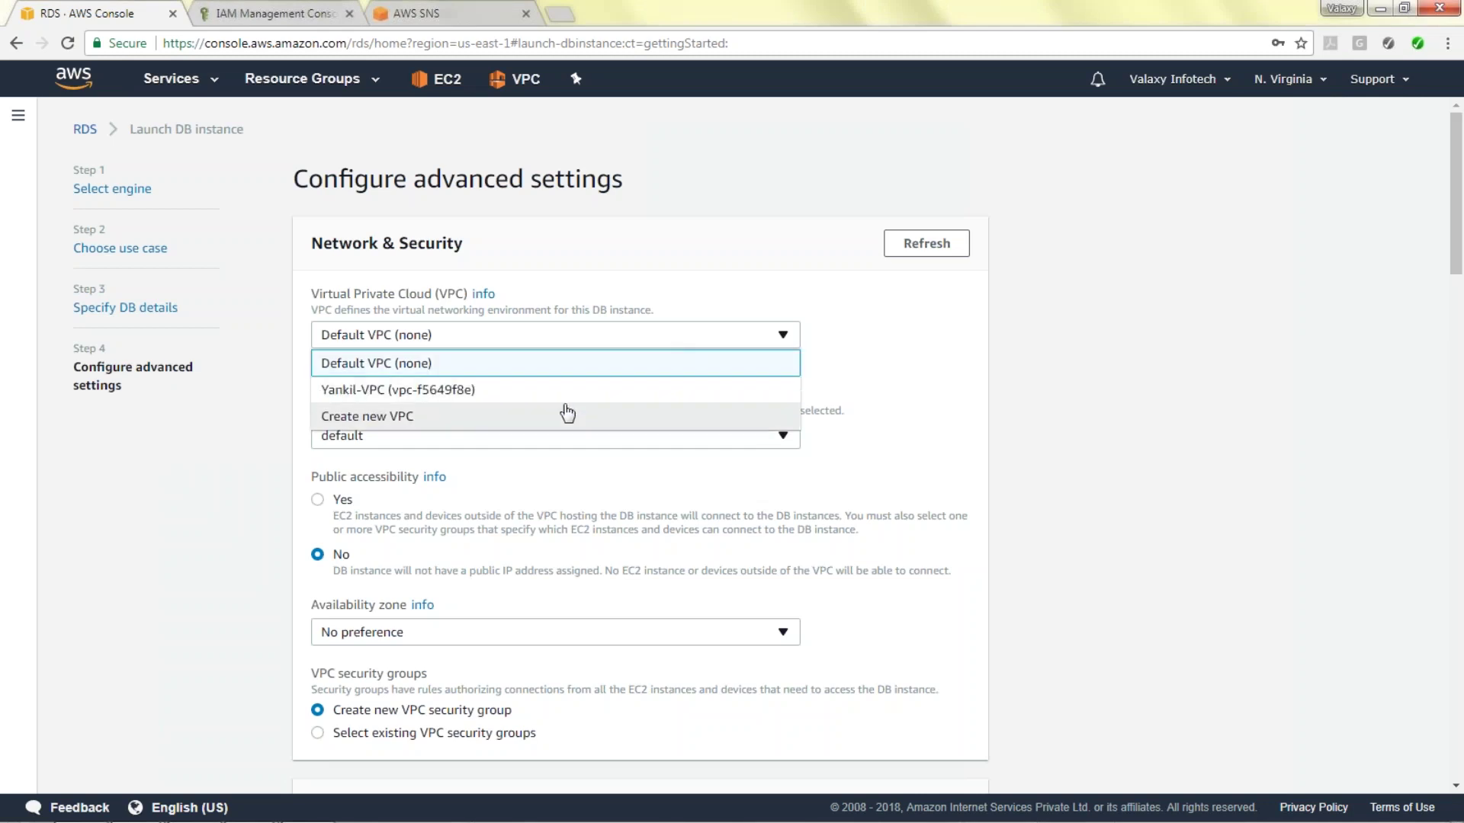
left_click(525, 392)
left_click(635, 438)
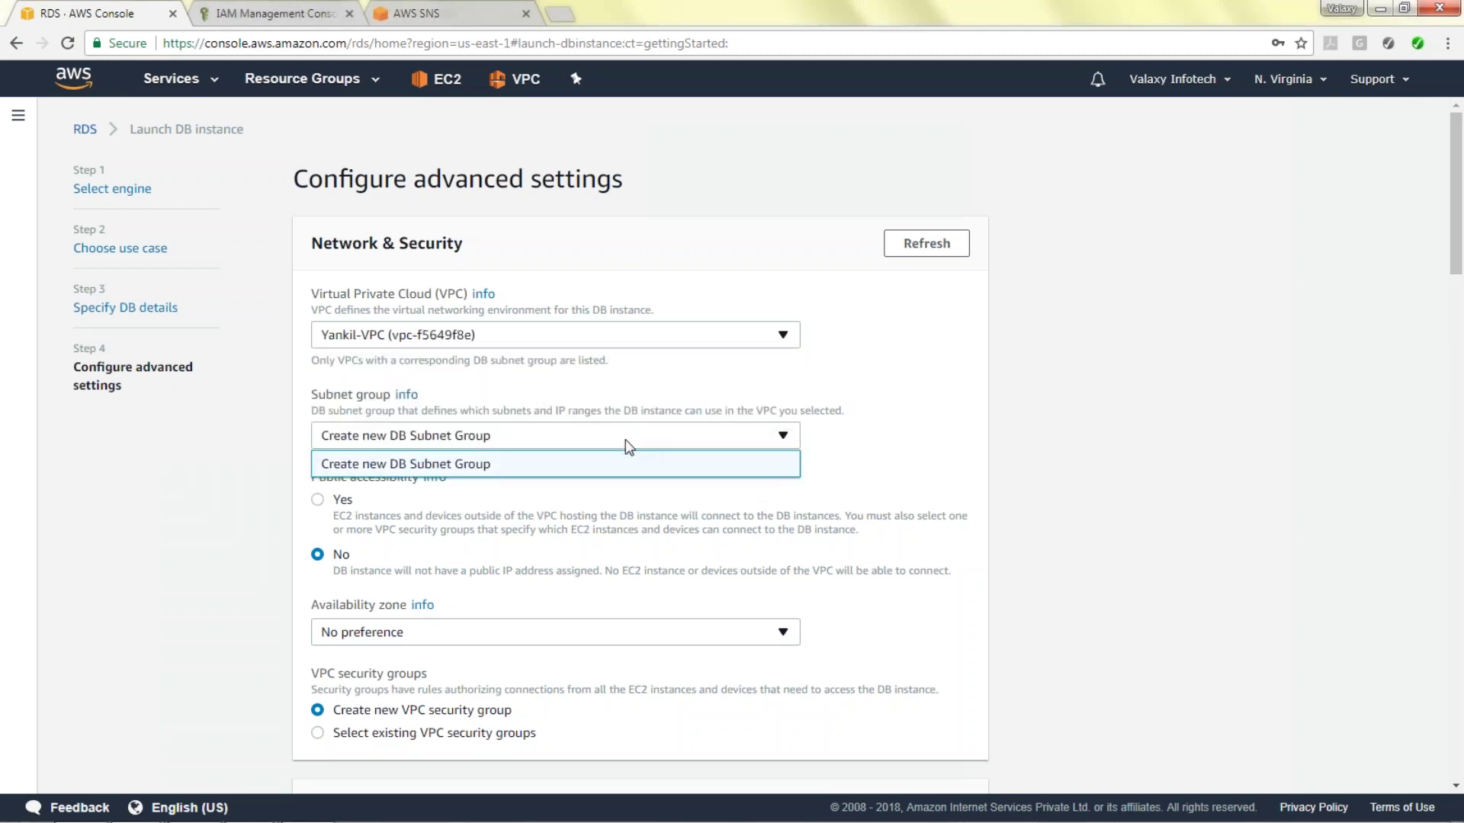
left_click(888, 421)
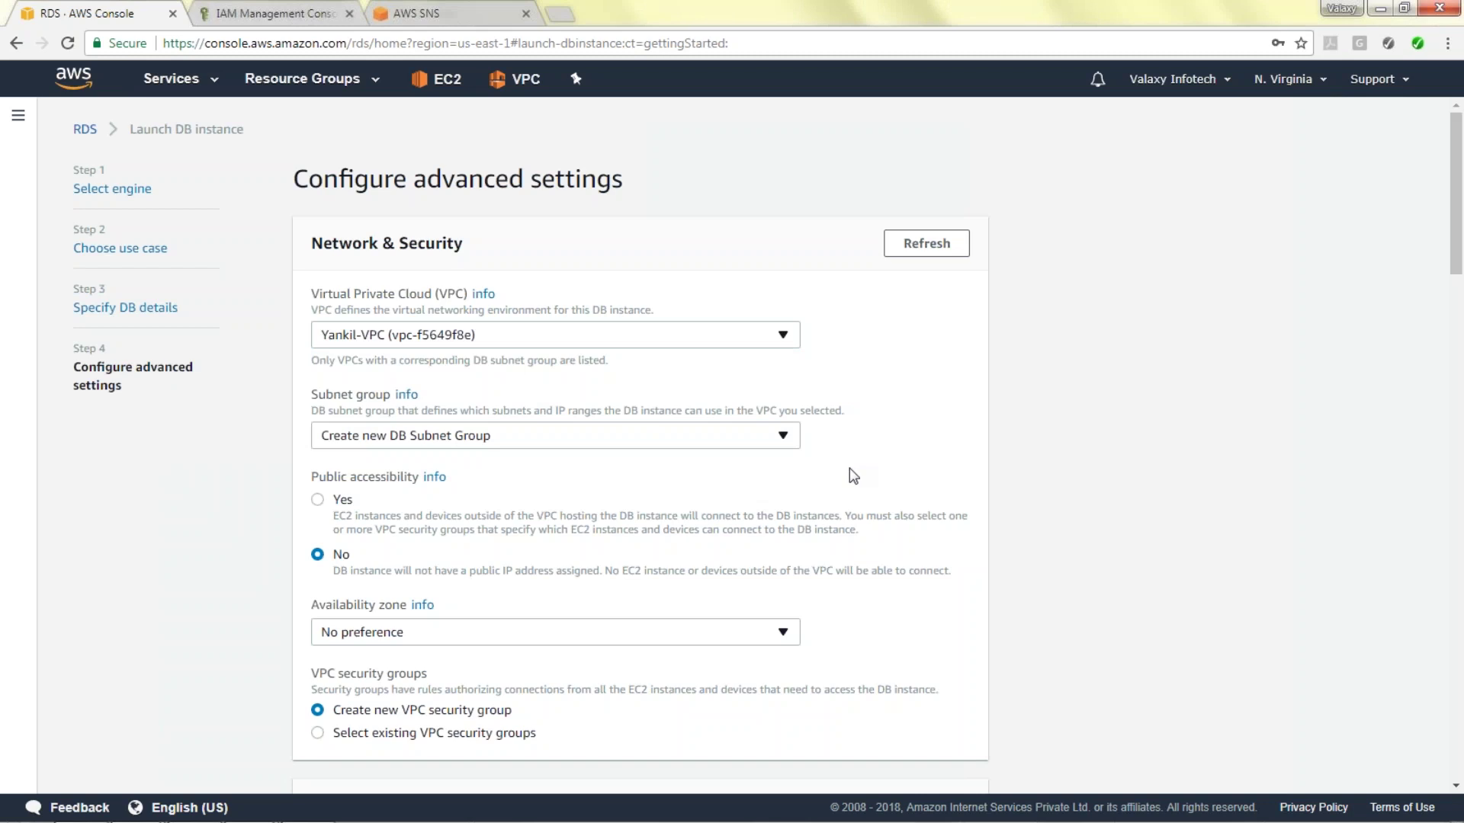
scroll(892, 473, "down", 4)
Name the database yankild and launch the DB instance.
scroll(618, 317, "up", 1)
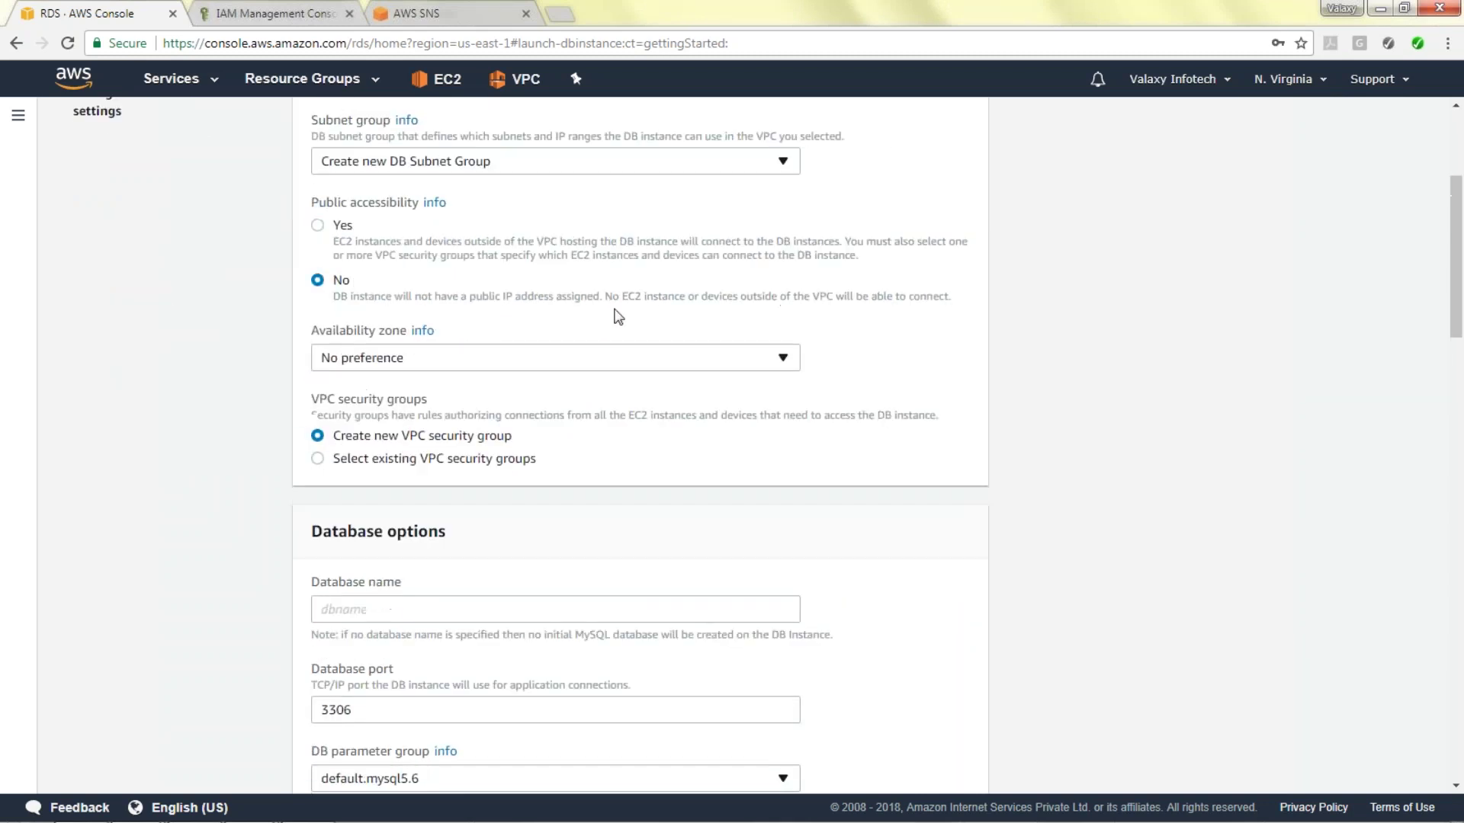
scroll(618, 316, "down", 3)
left_click(490, 427)
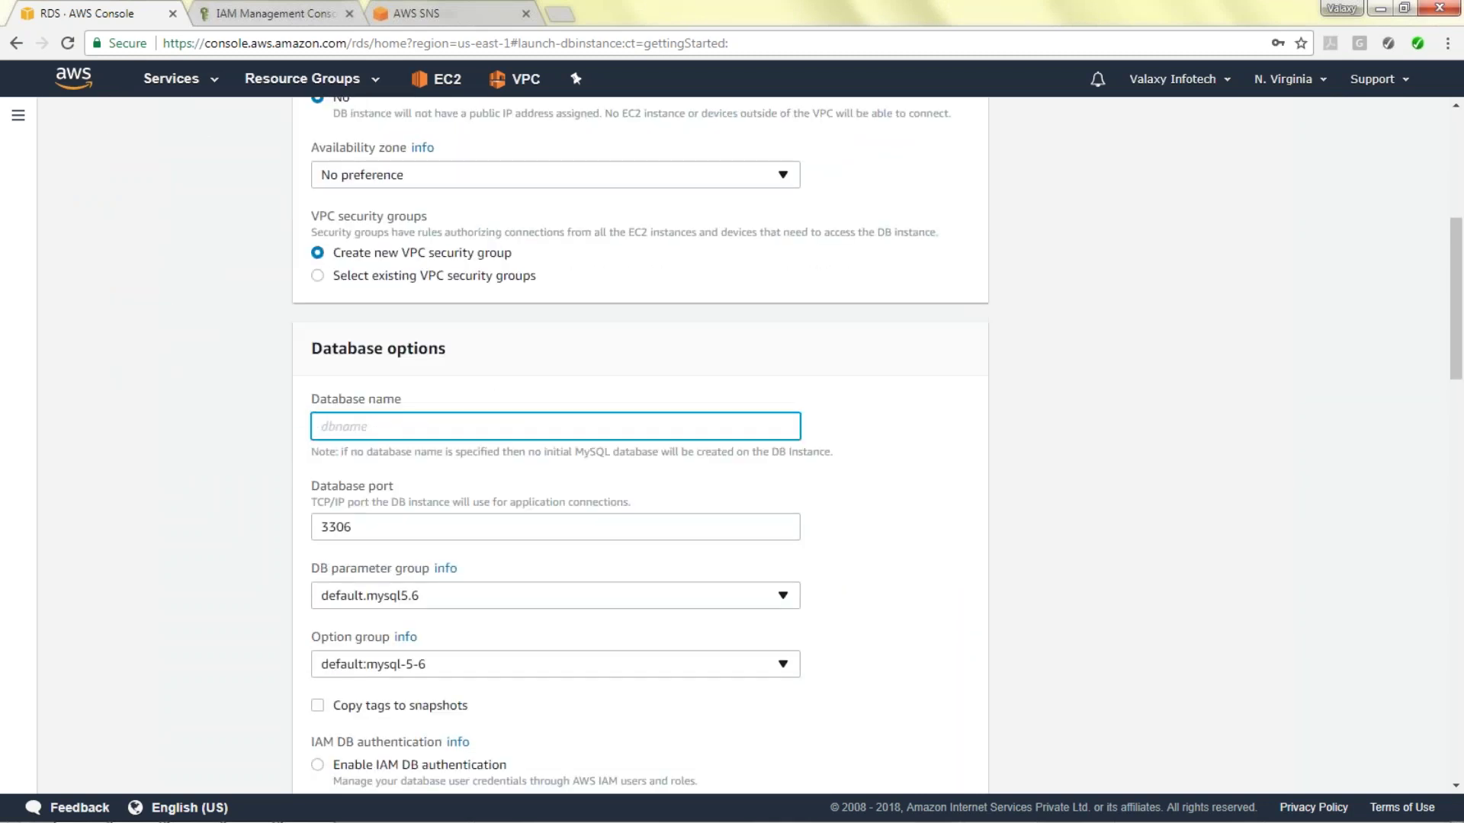
type("yankildb")
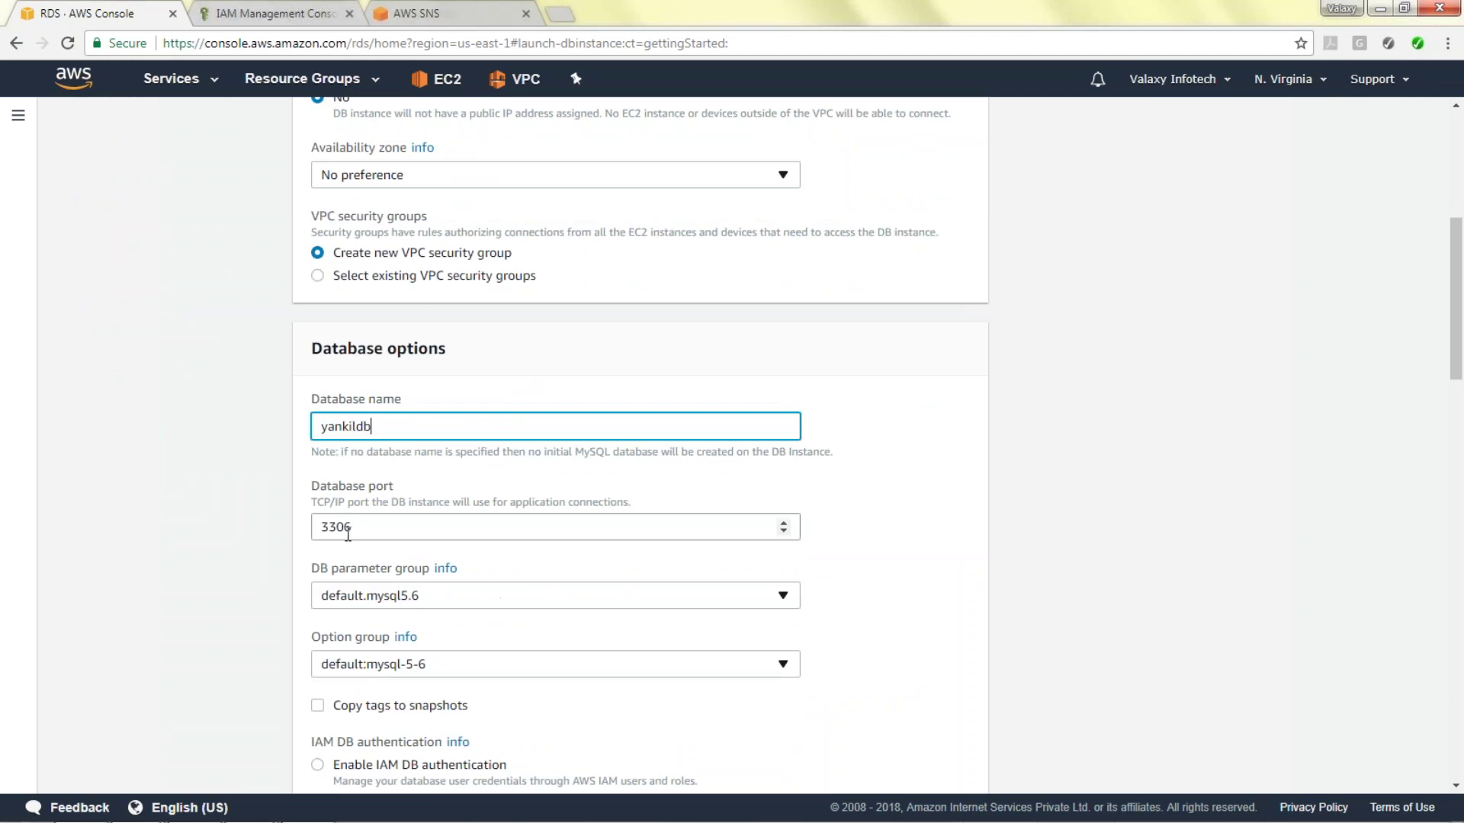
scroll(575, 531, "down", 7)
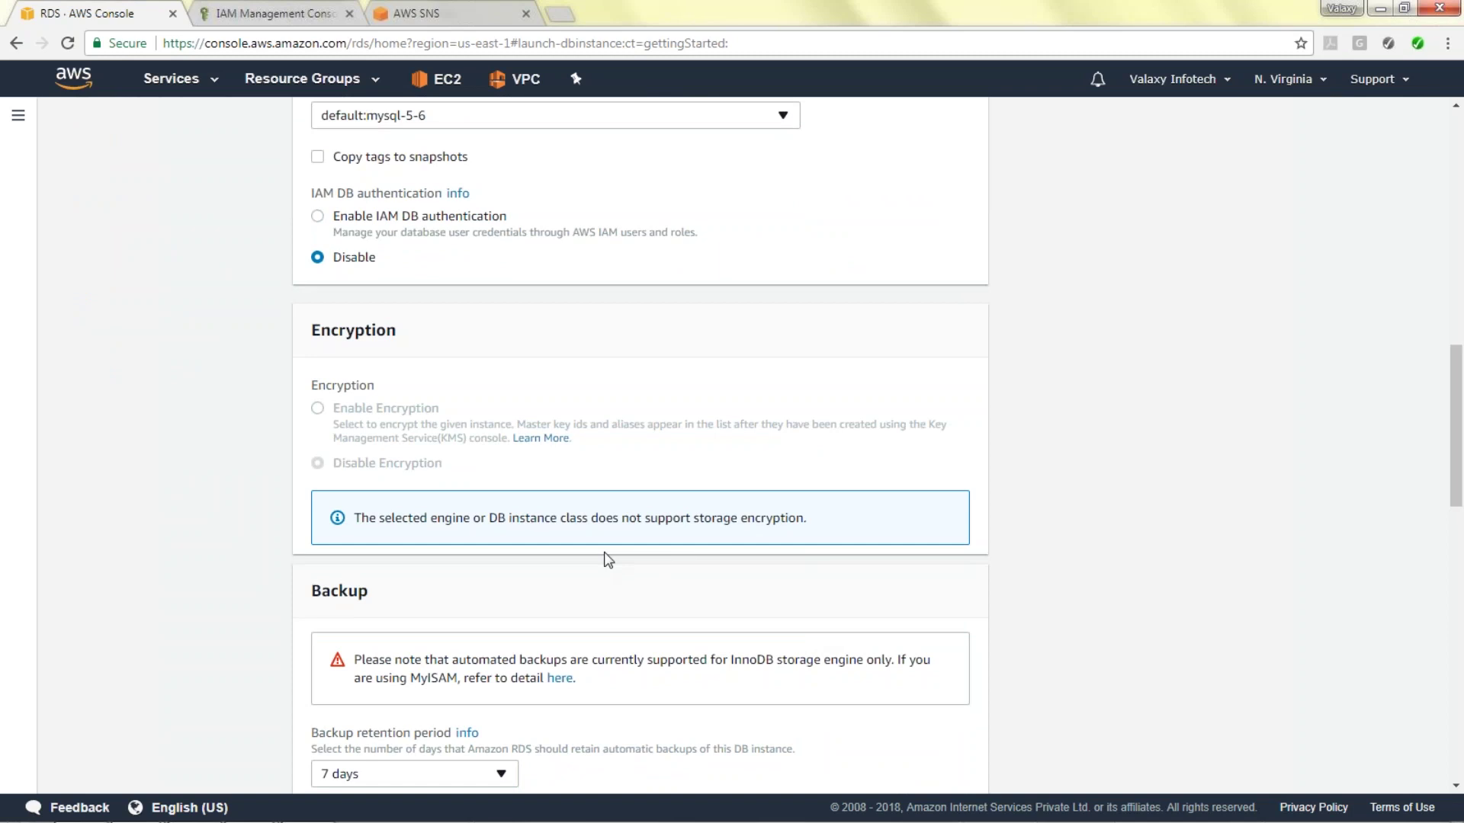
scroll(608, 561, "down", 6)
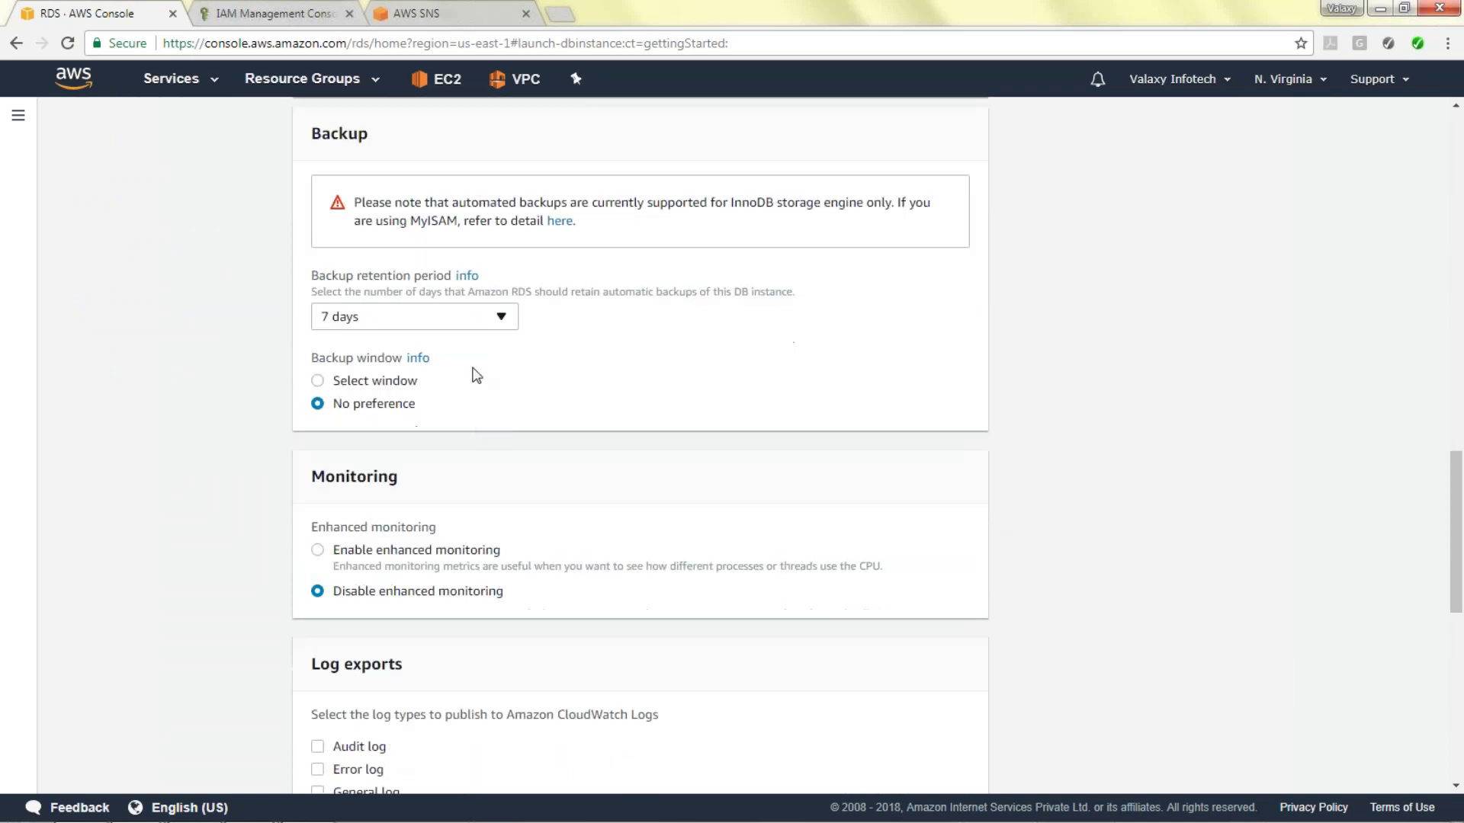
scroll(549, 369, "down", 2)
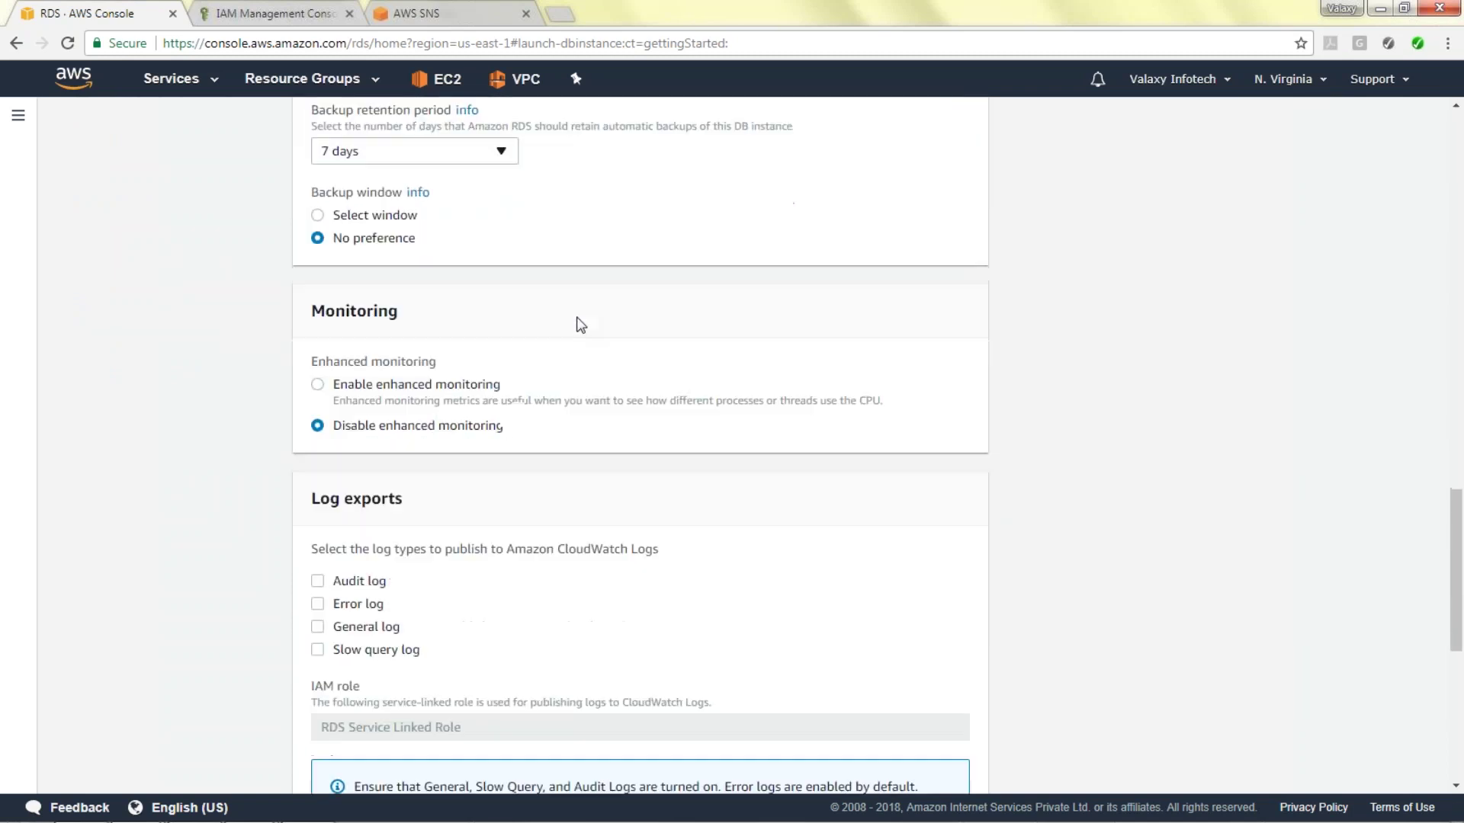
scroll(579, 324, "down", 3)
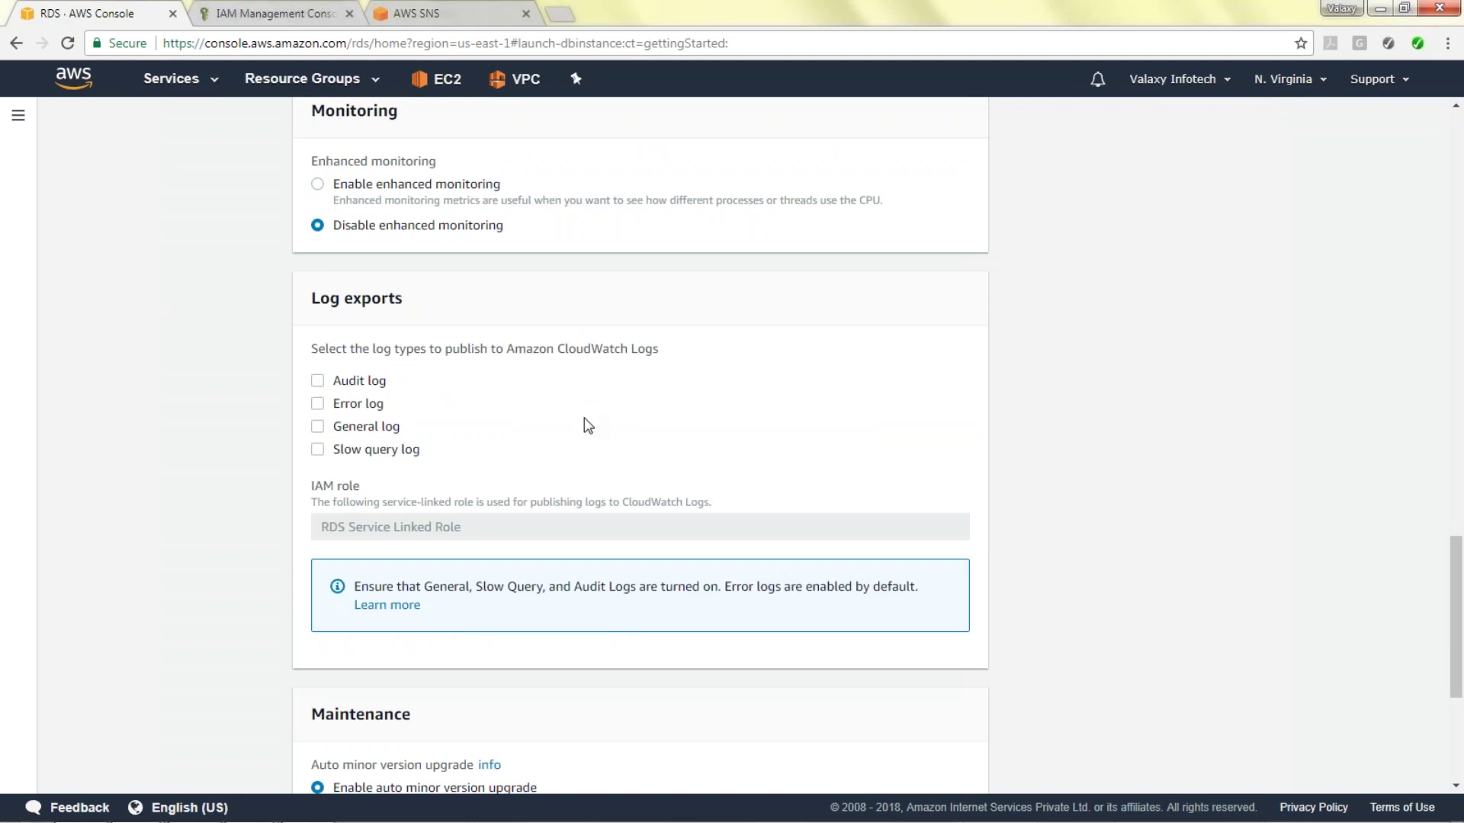
scroll(584, 419, "down", 3)
scroll(670, 444, "down", 2)
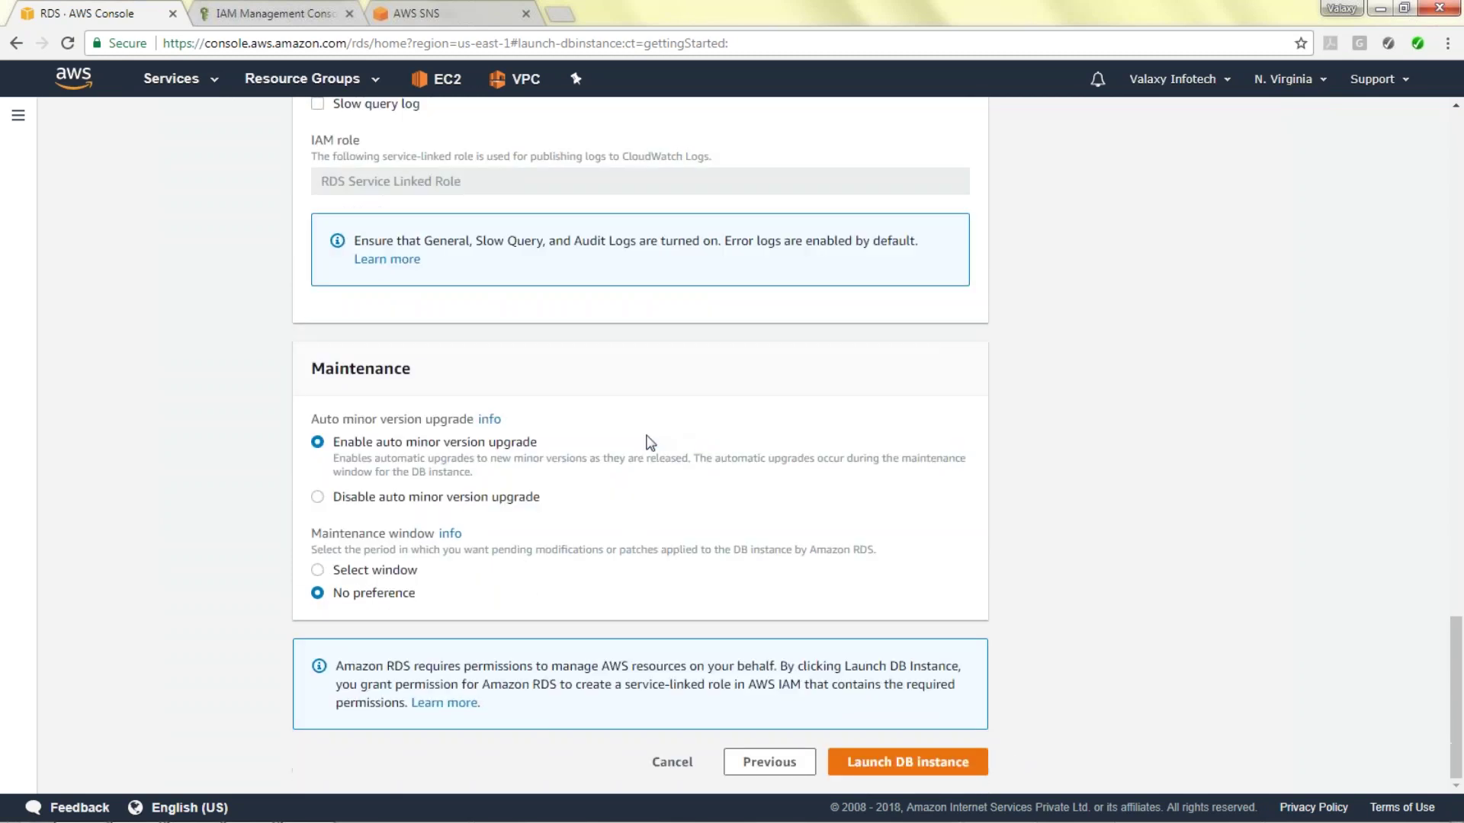
left_click(924, 764)
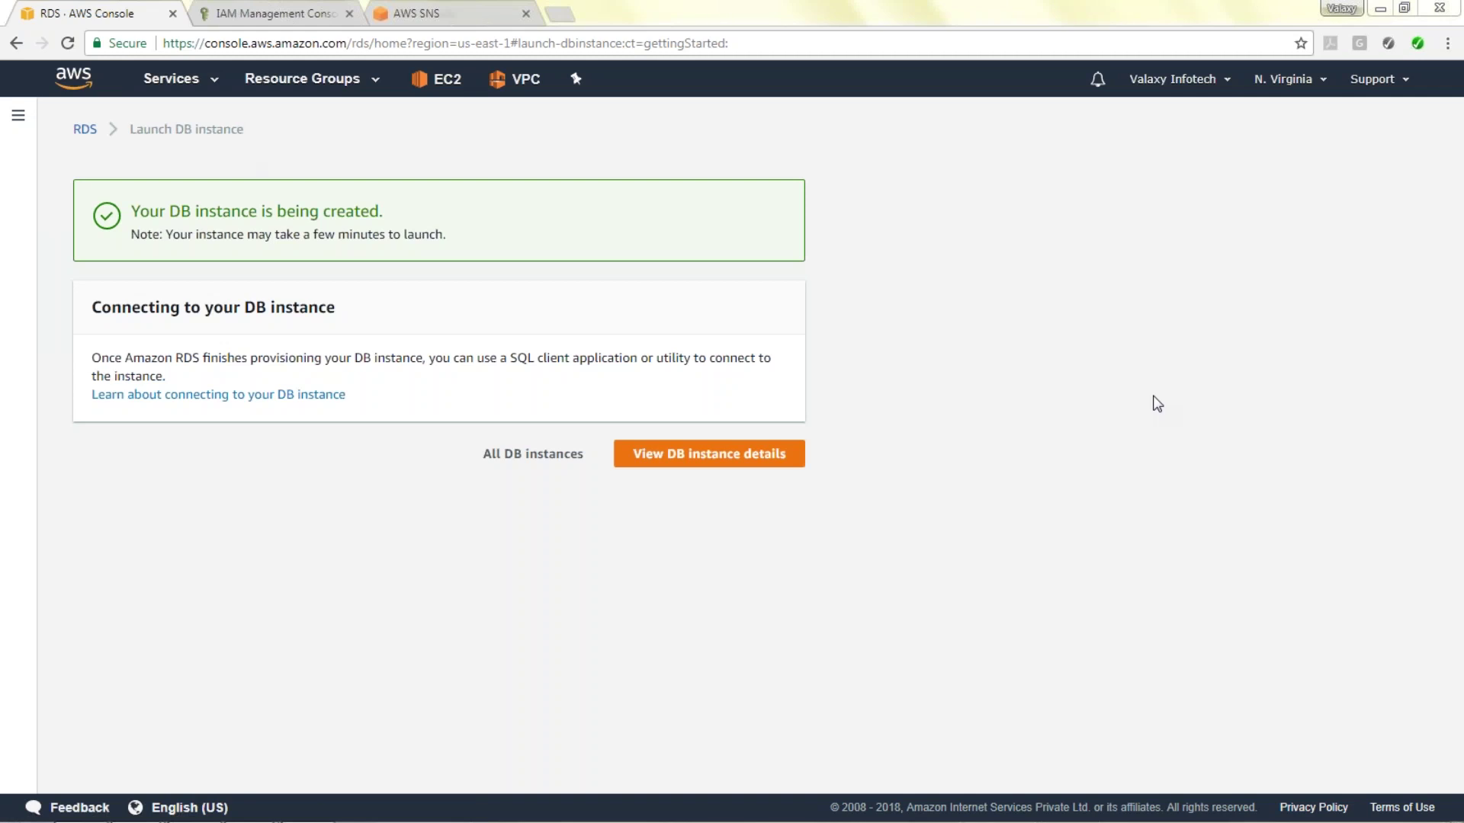
Switch from RDS to the EC2 console and open the Load Balancers page.
left_click(448, 80)
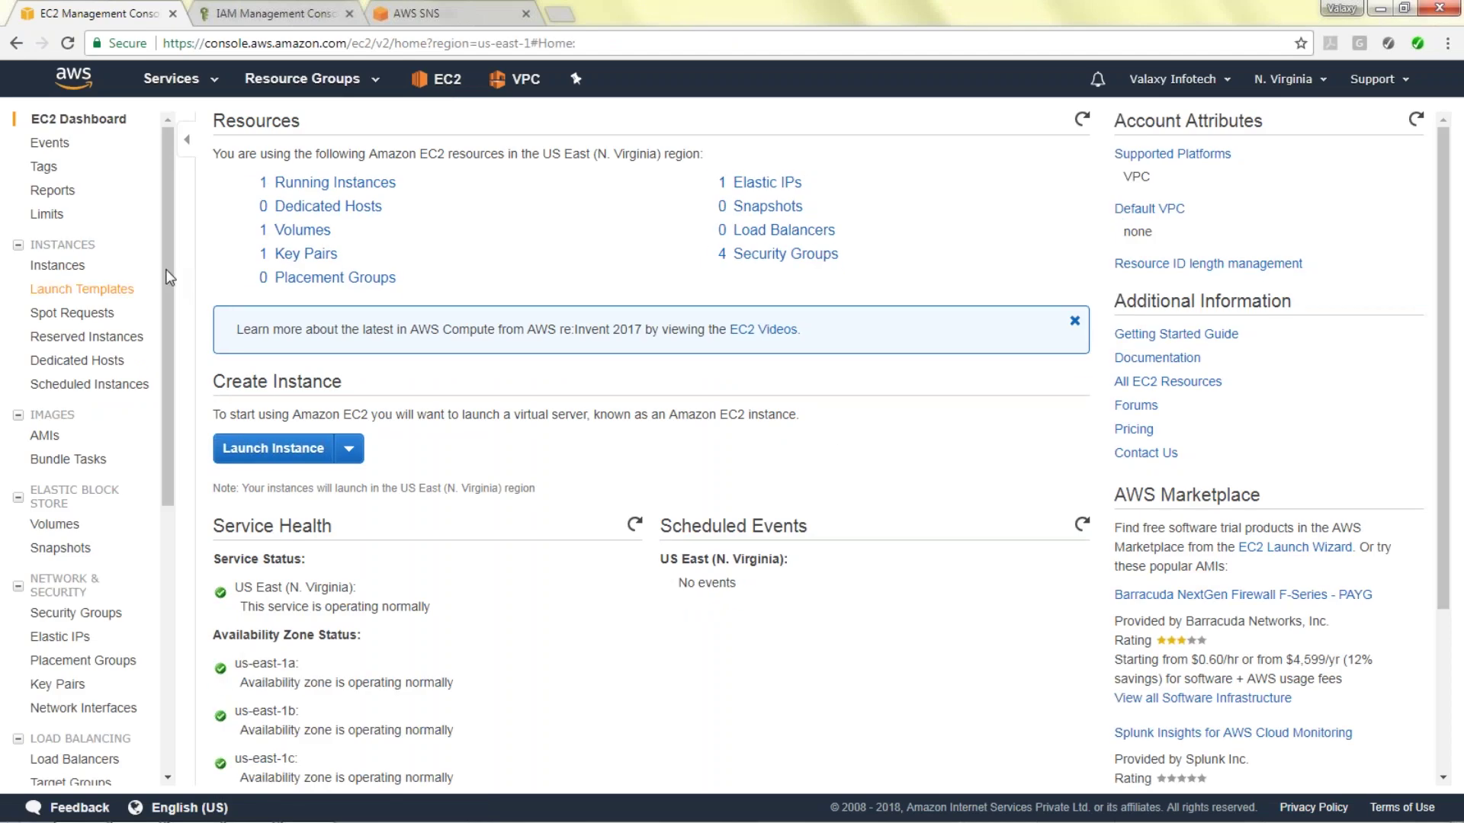
scroll(162, 320, "down", 2)
scroll(156, 382, "down", 5)
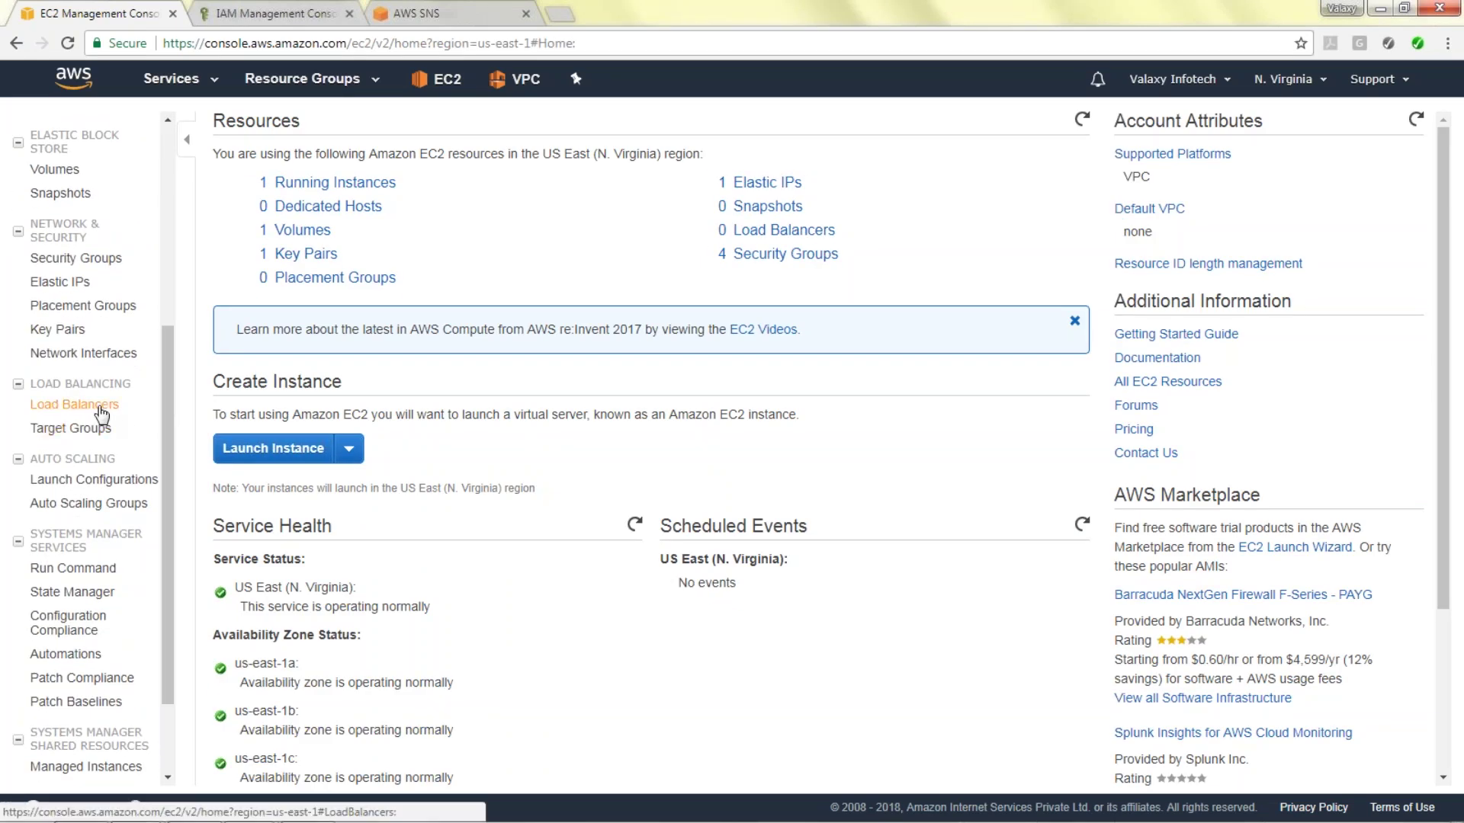
left_click(105, 407)
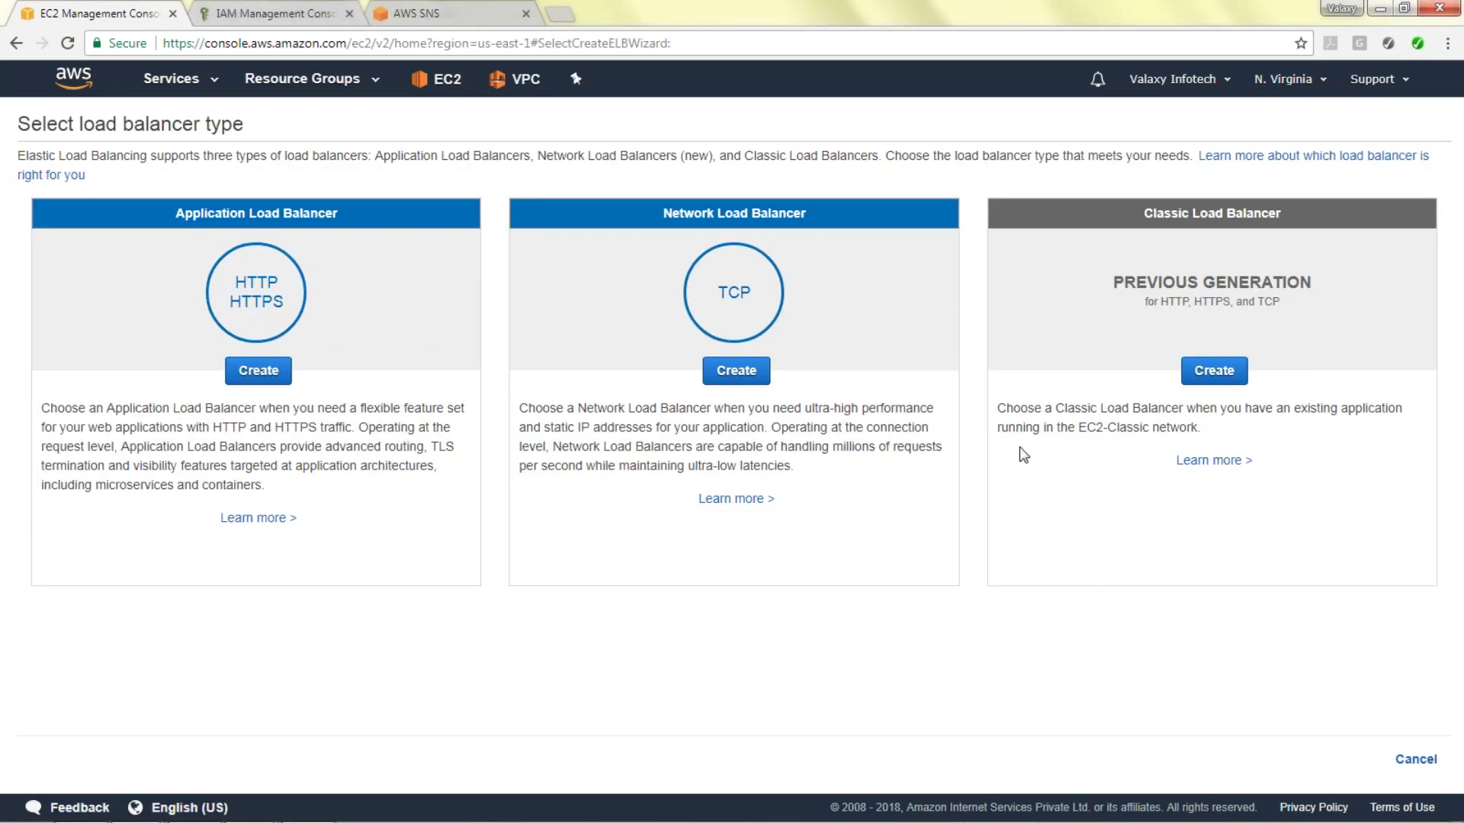
Start a Classic Load Balancer named Yankil-ELB with the us-east-1a and us-east-1b subnets.
left_click(1195, 372)
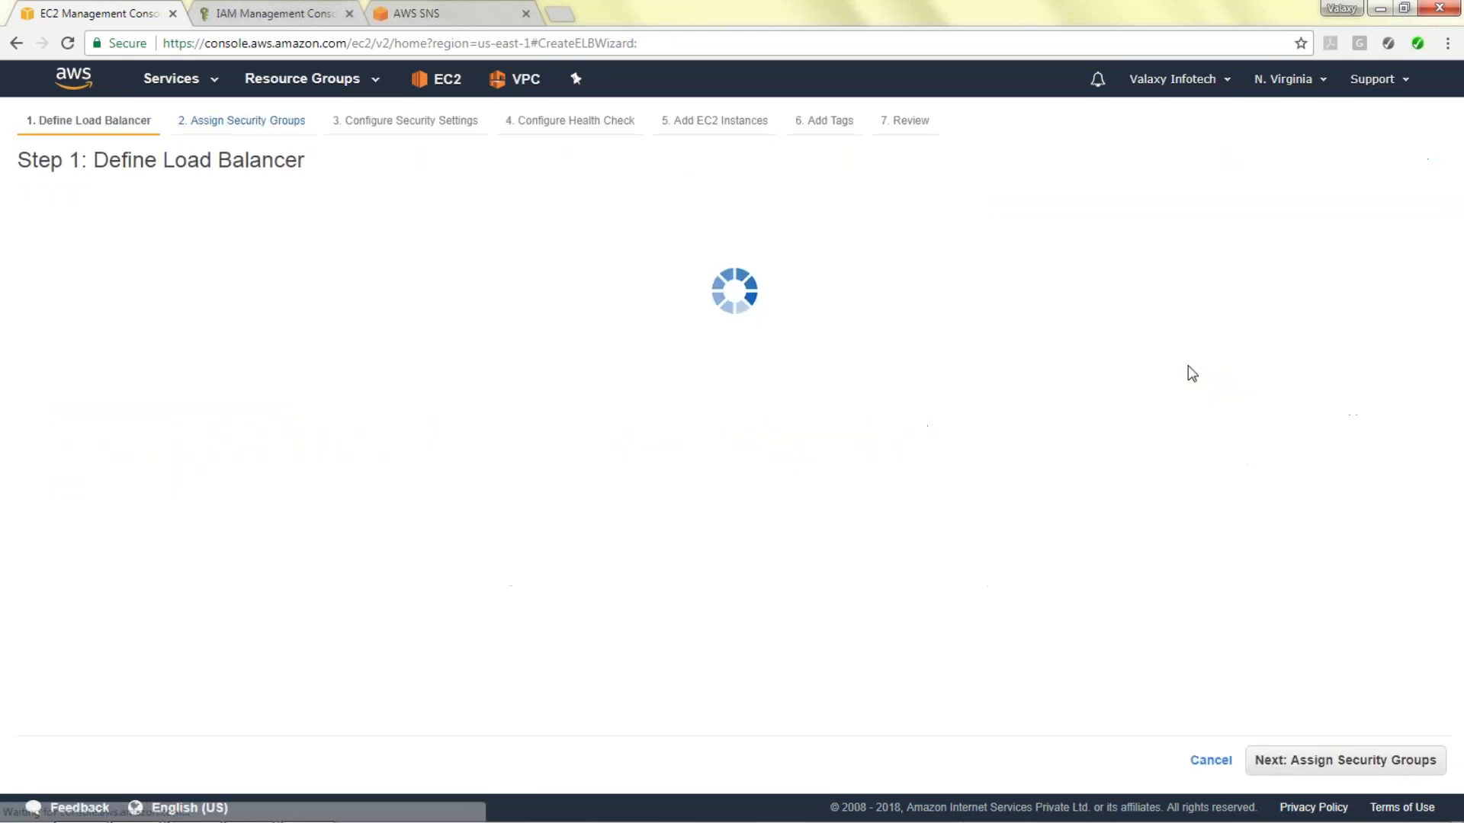
left_click(356, 273)
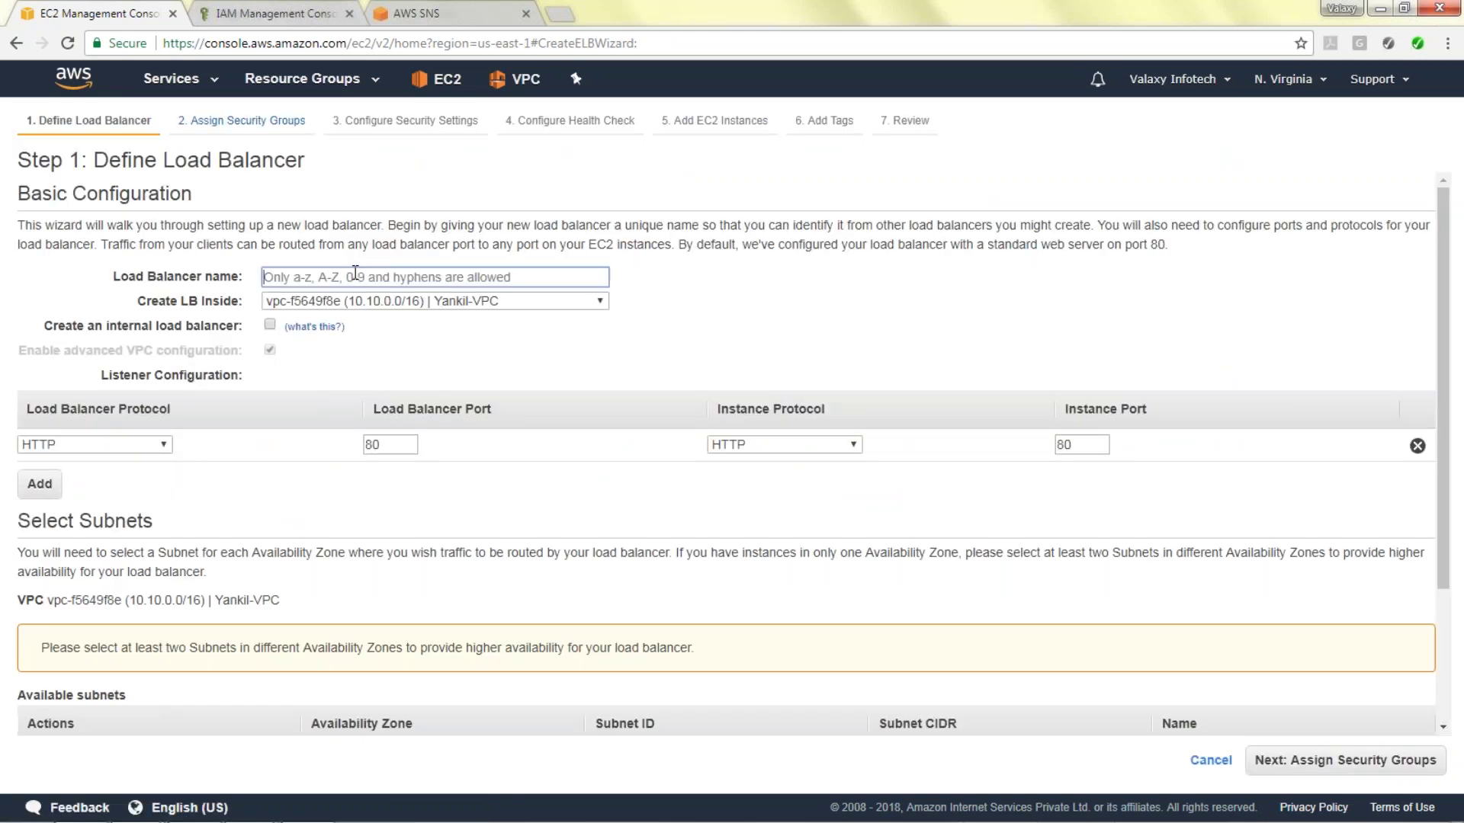
type("Ya")
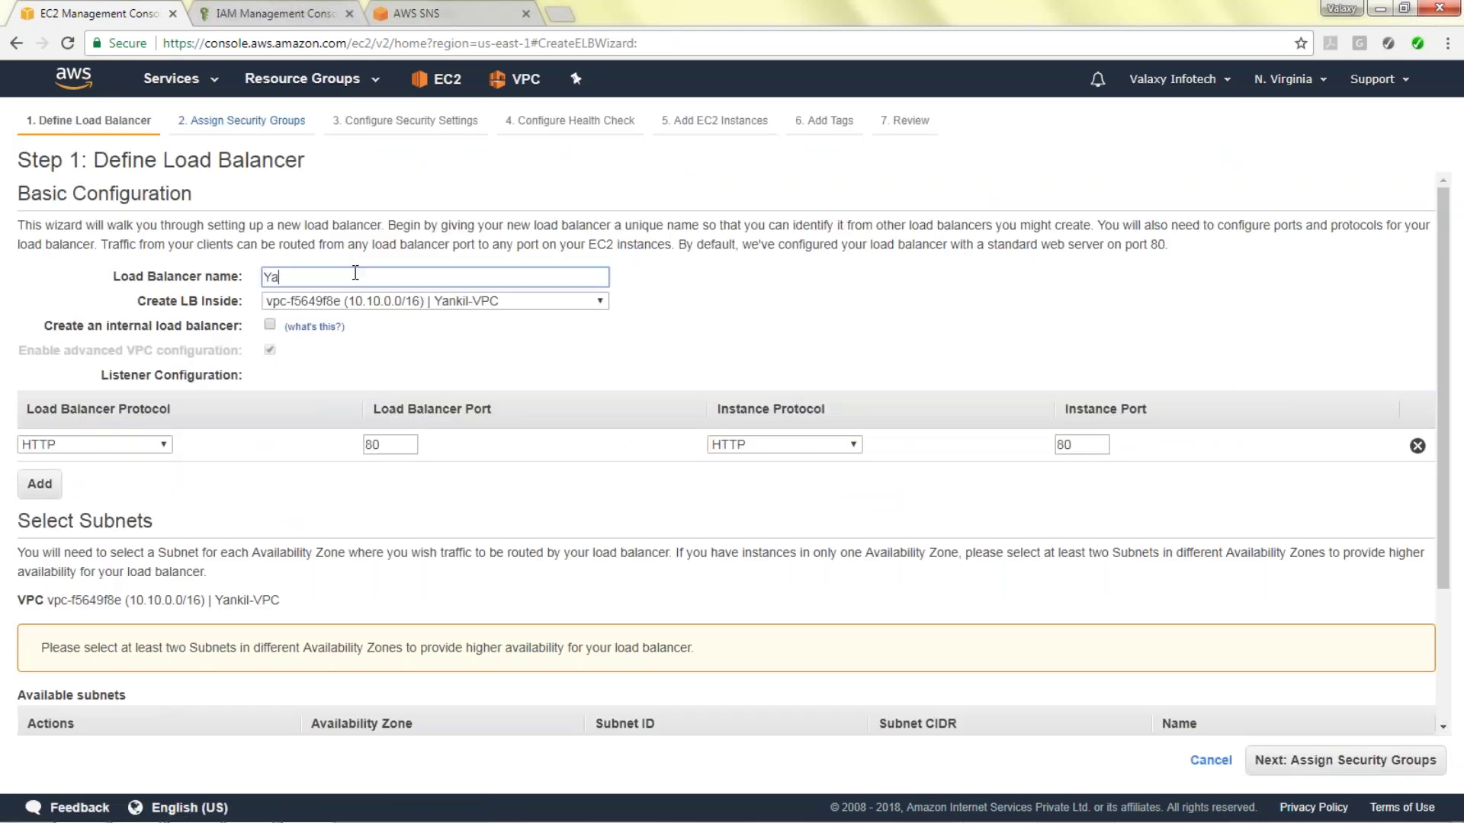
type("nkil-")
scroll(503, 457, "down", 1)
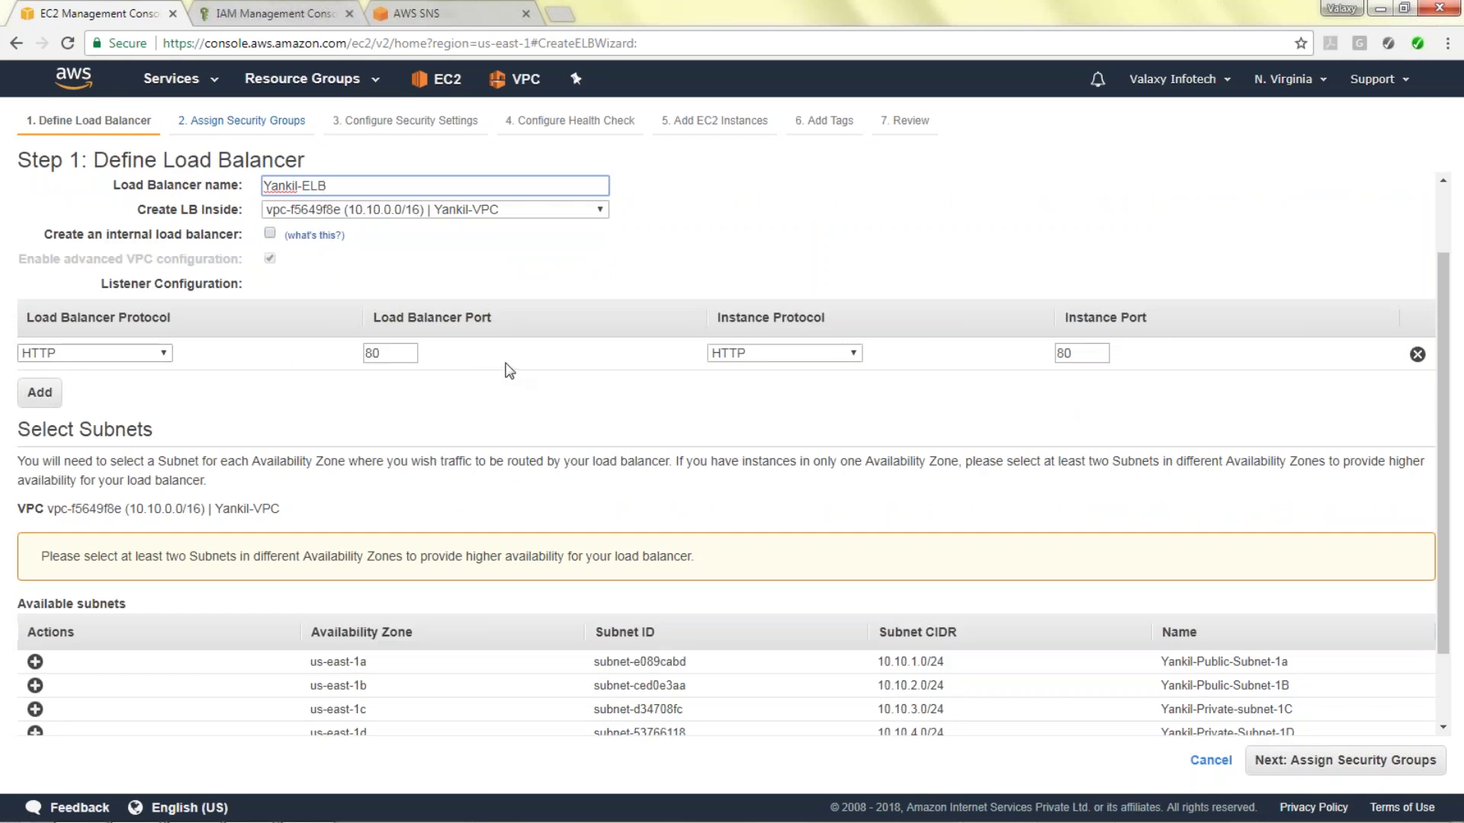
scroll(507, 369, "down", 1)
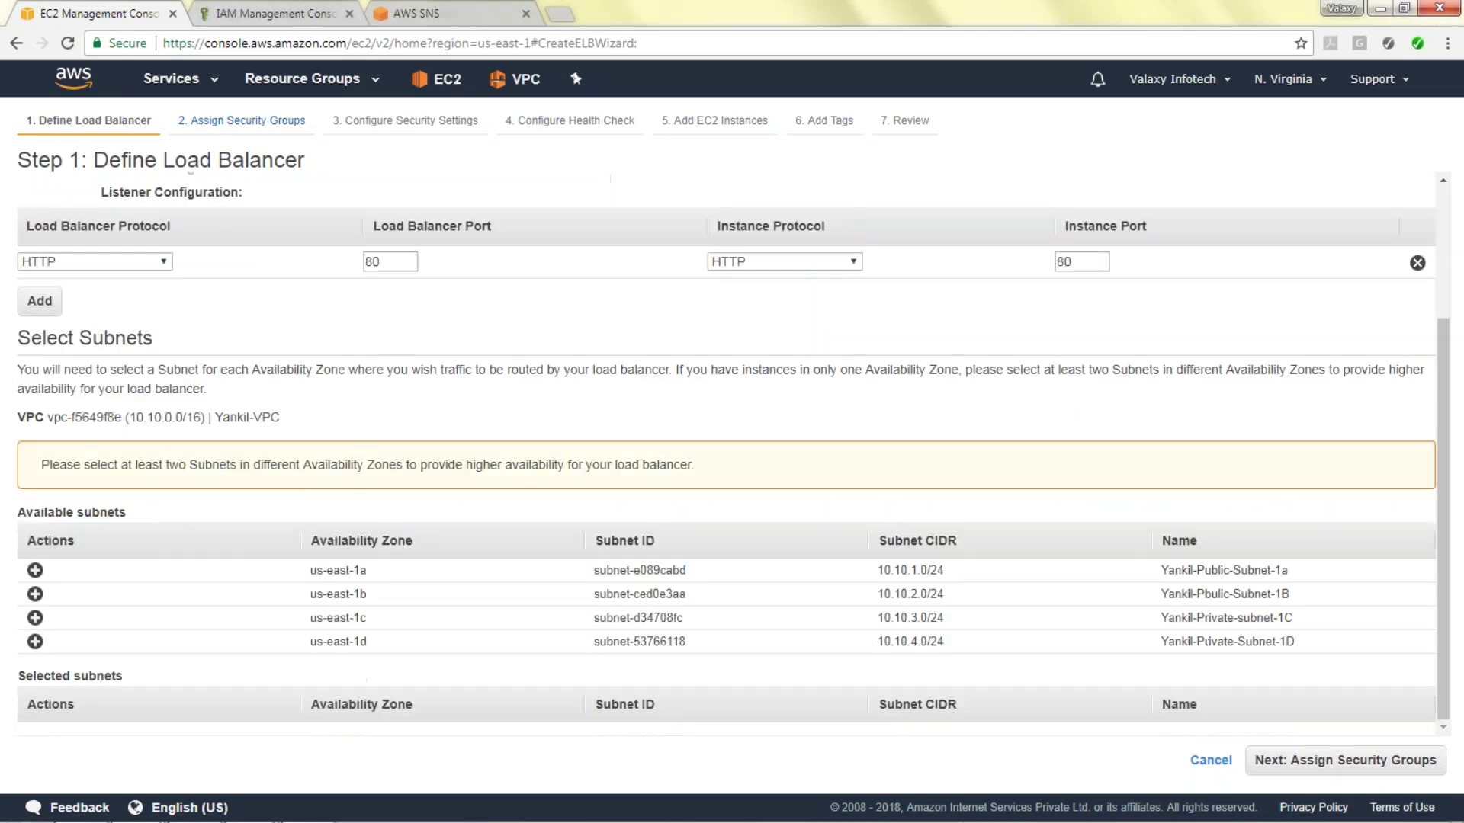
left_click(35, 570)
left_click(35, 571)
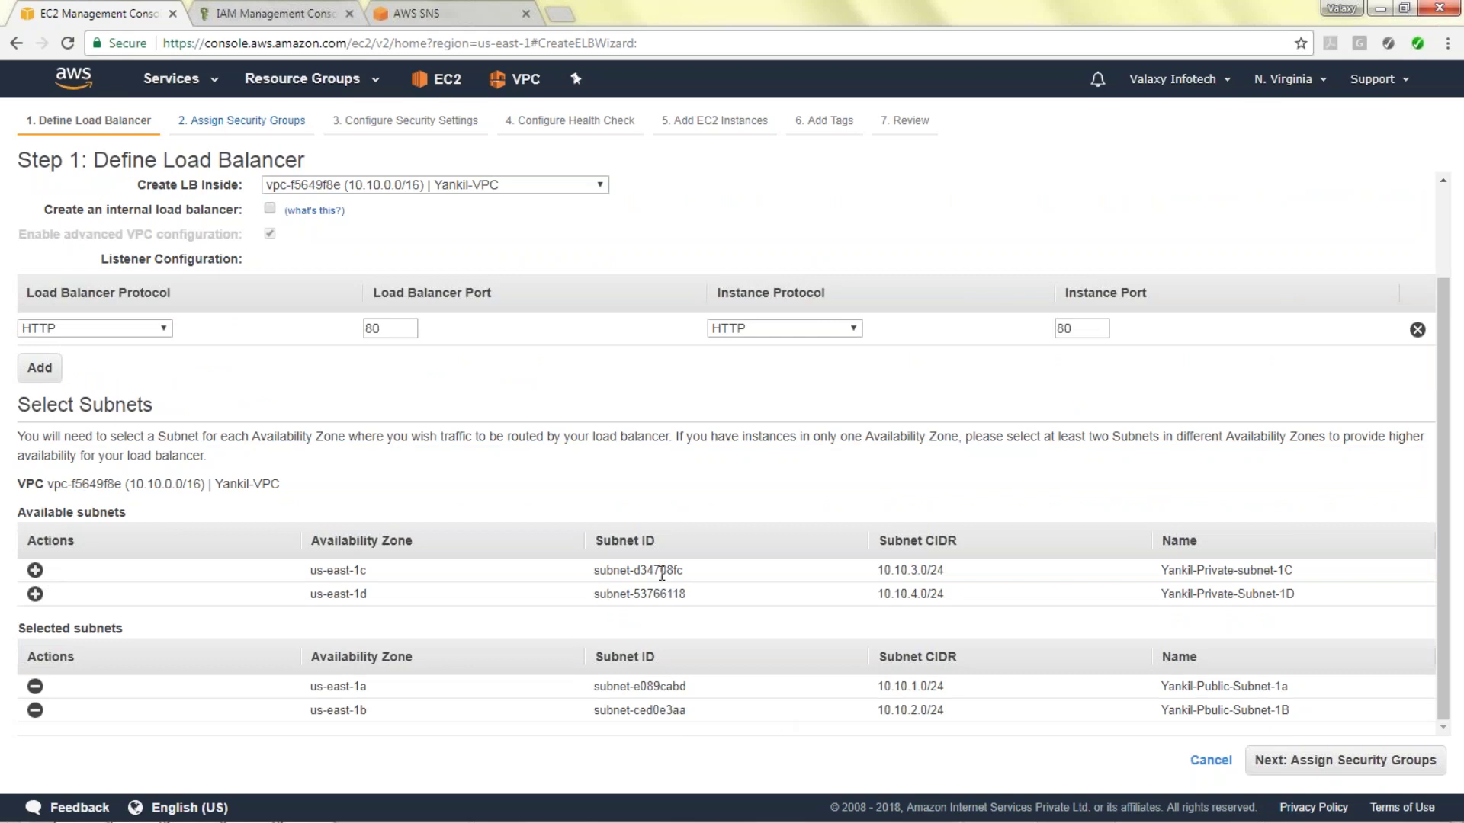
left_click(1389, 770)
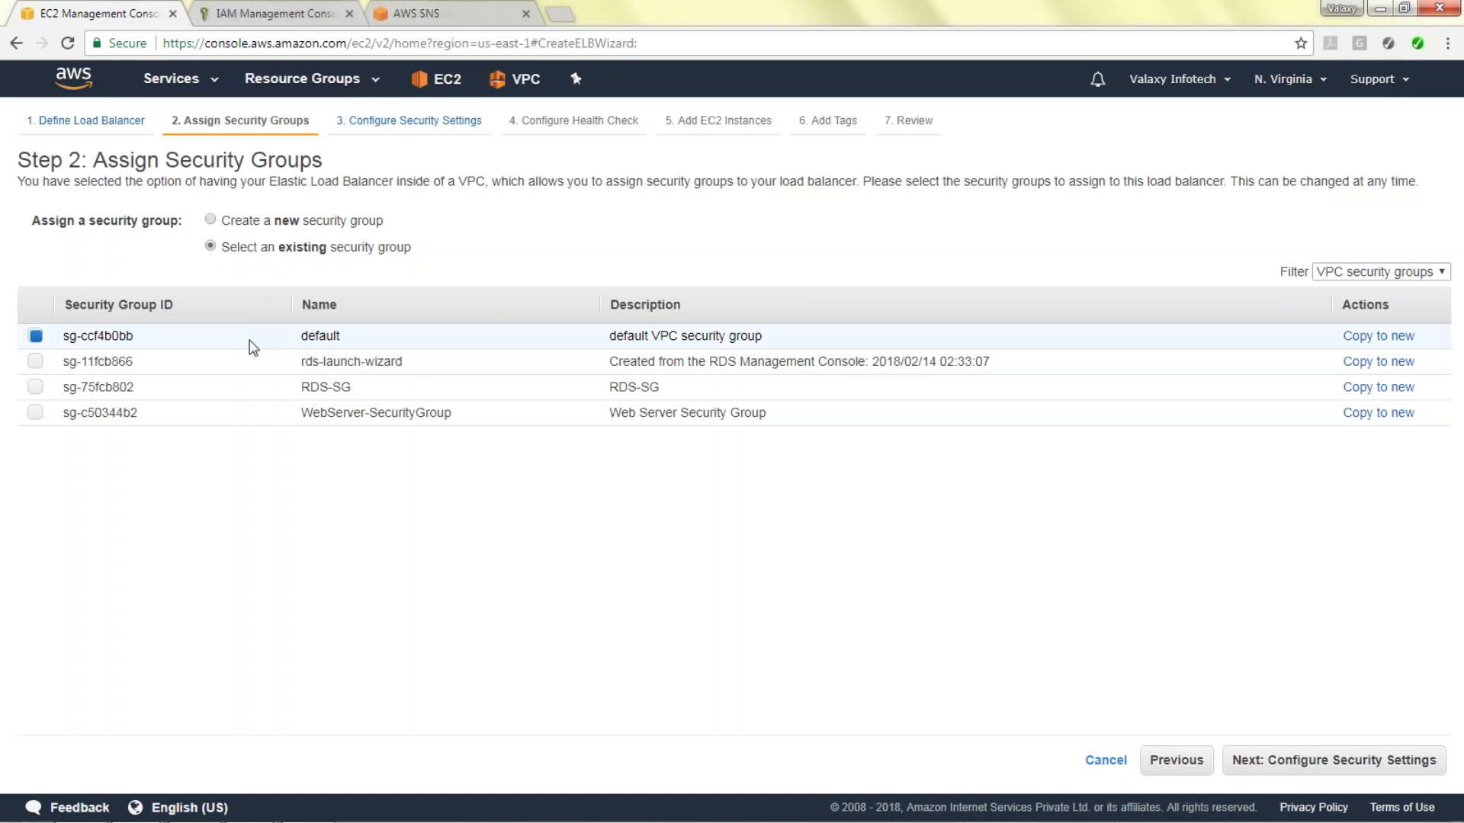
Create a new security group named ELB-SG with description ELB-SG, allowing TCP port 80.
left_click(259, 231)
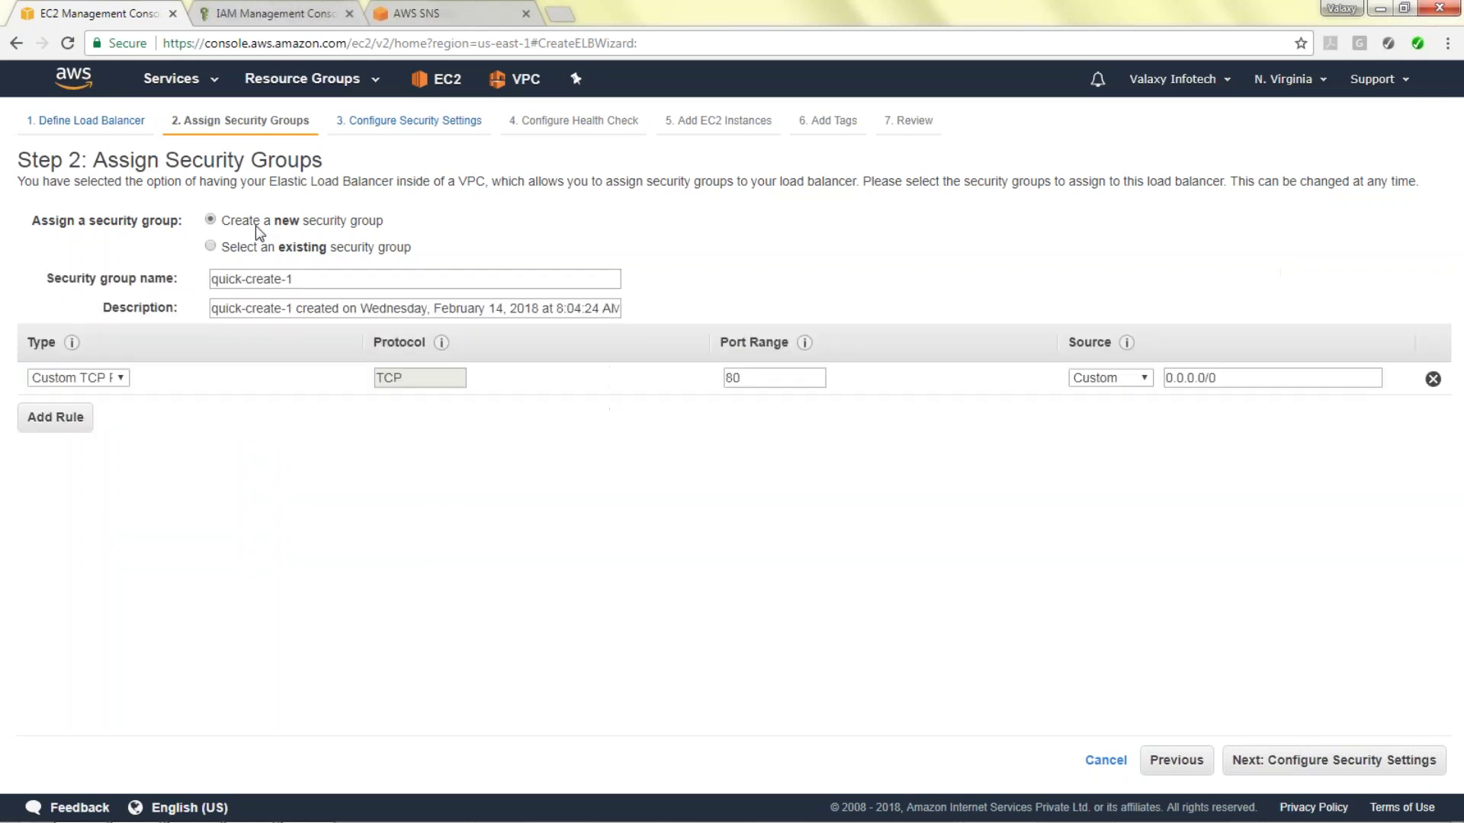
triple_click(290, 279)
type("E")
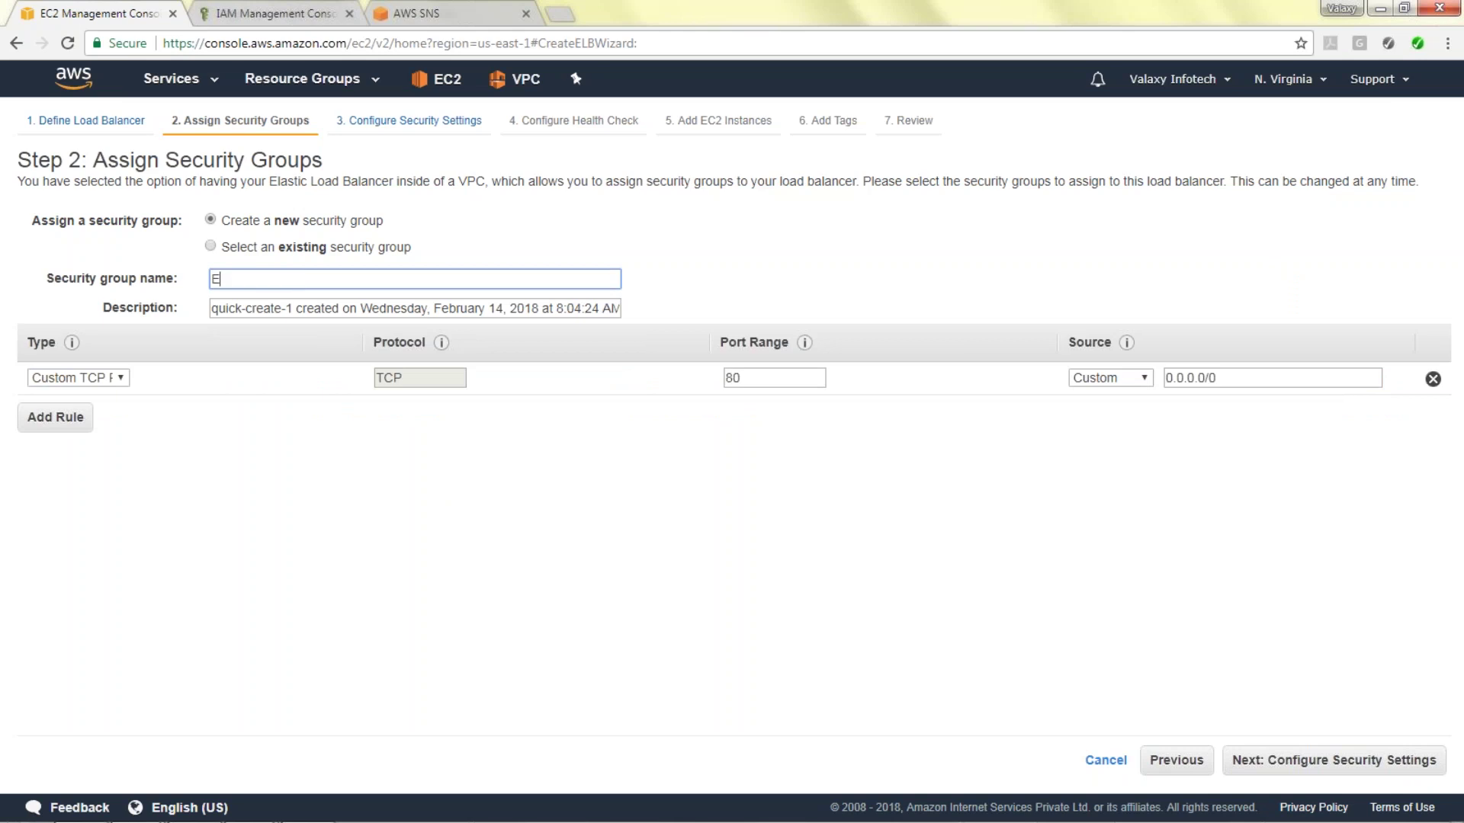
type("LB-SG")
key("Tab")
type("ELB-SG")
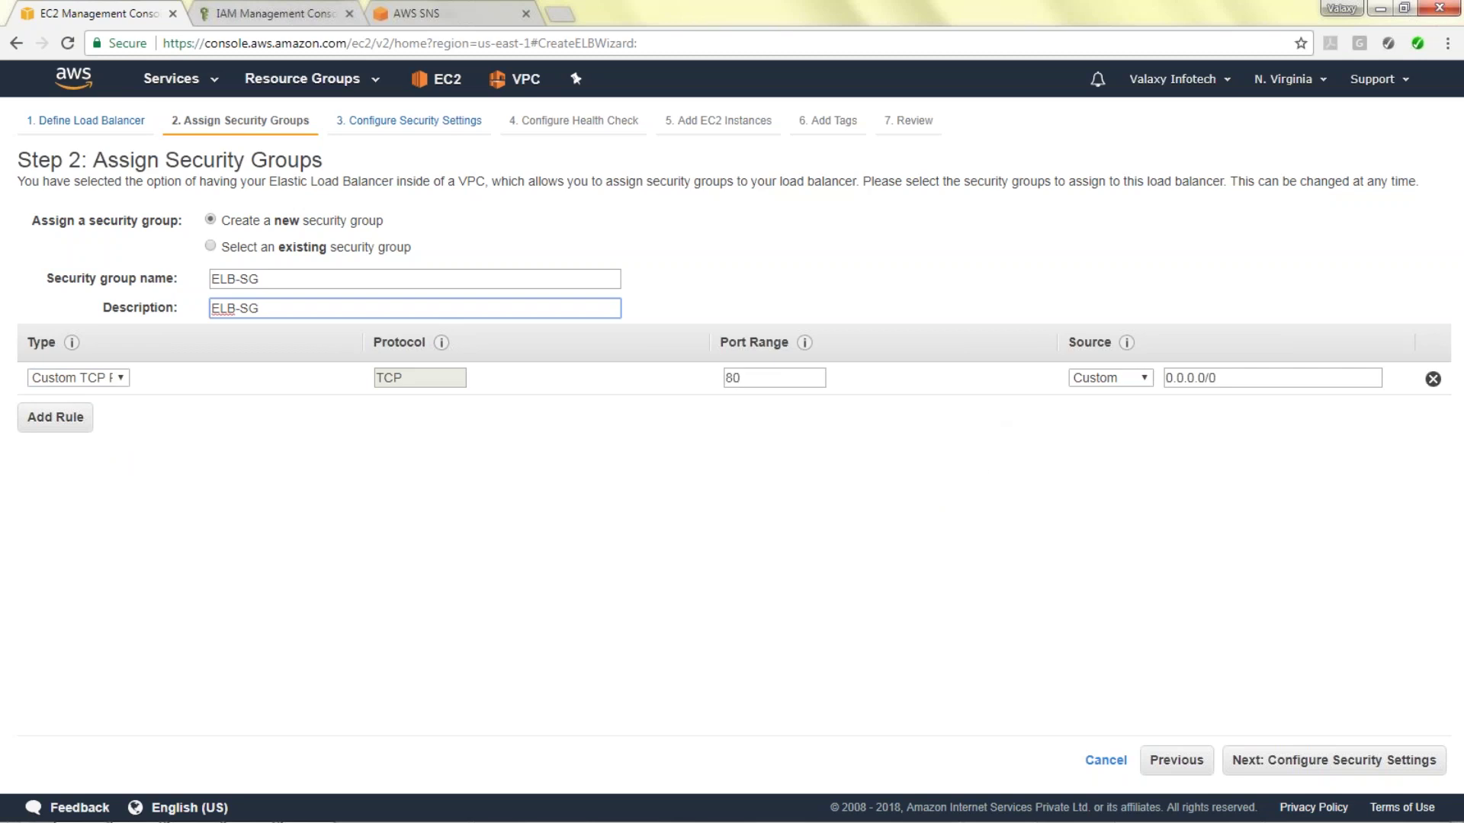
left_click(1339, 760)
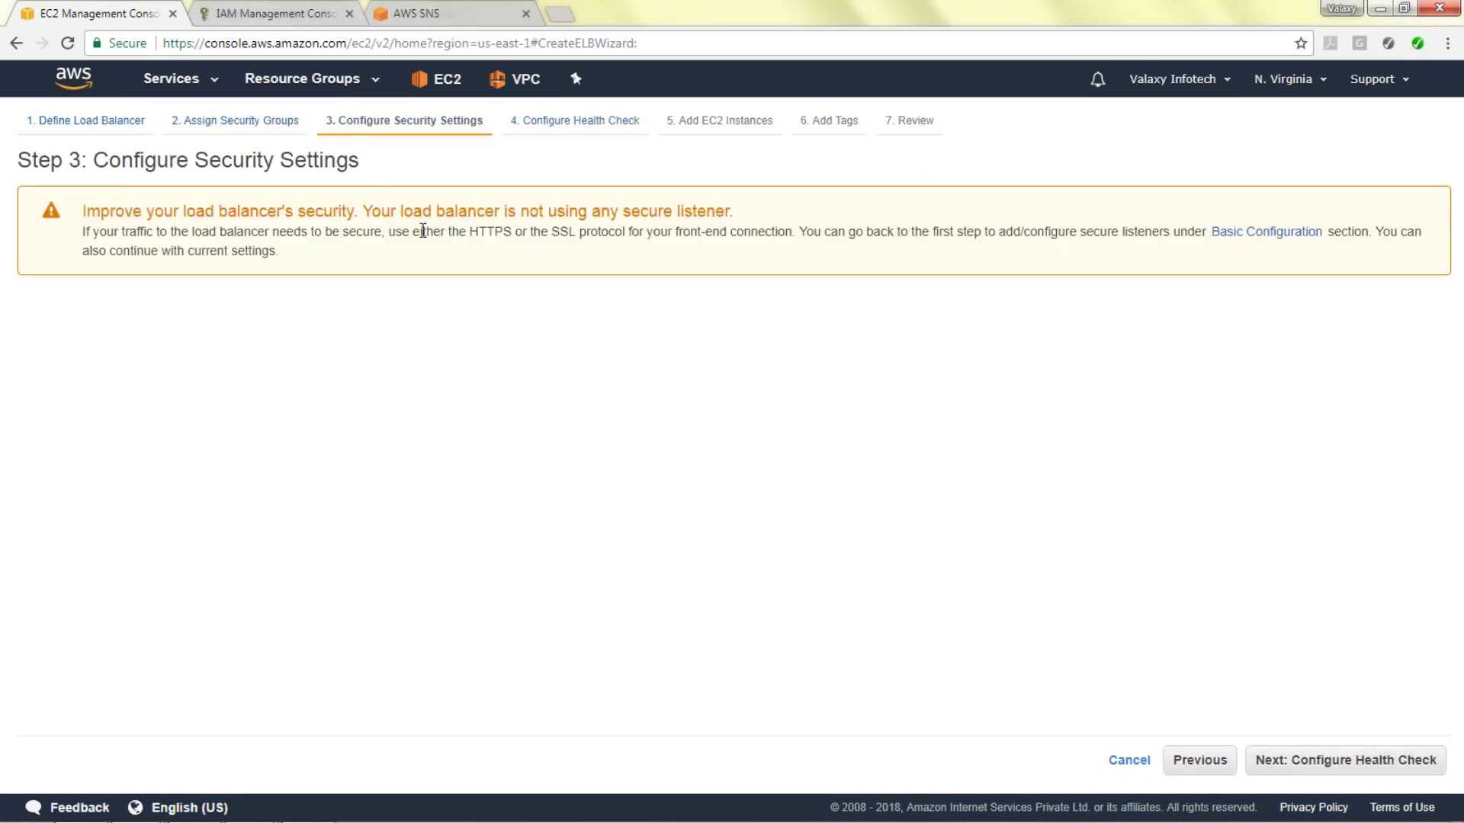
Configure the health check as TCP port 80 with a 20-second interval and healthy threshold 6.
left_click(1355, 775)
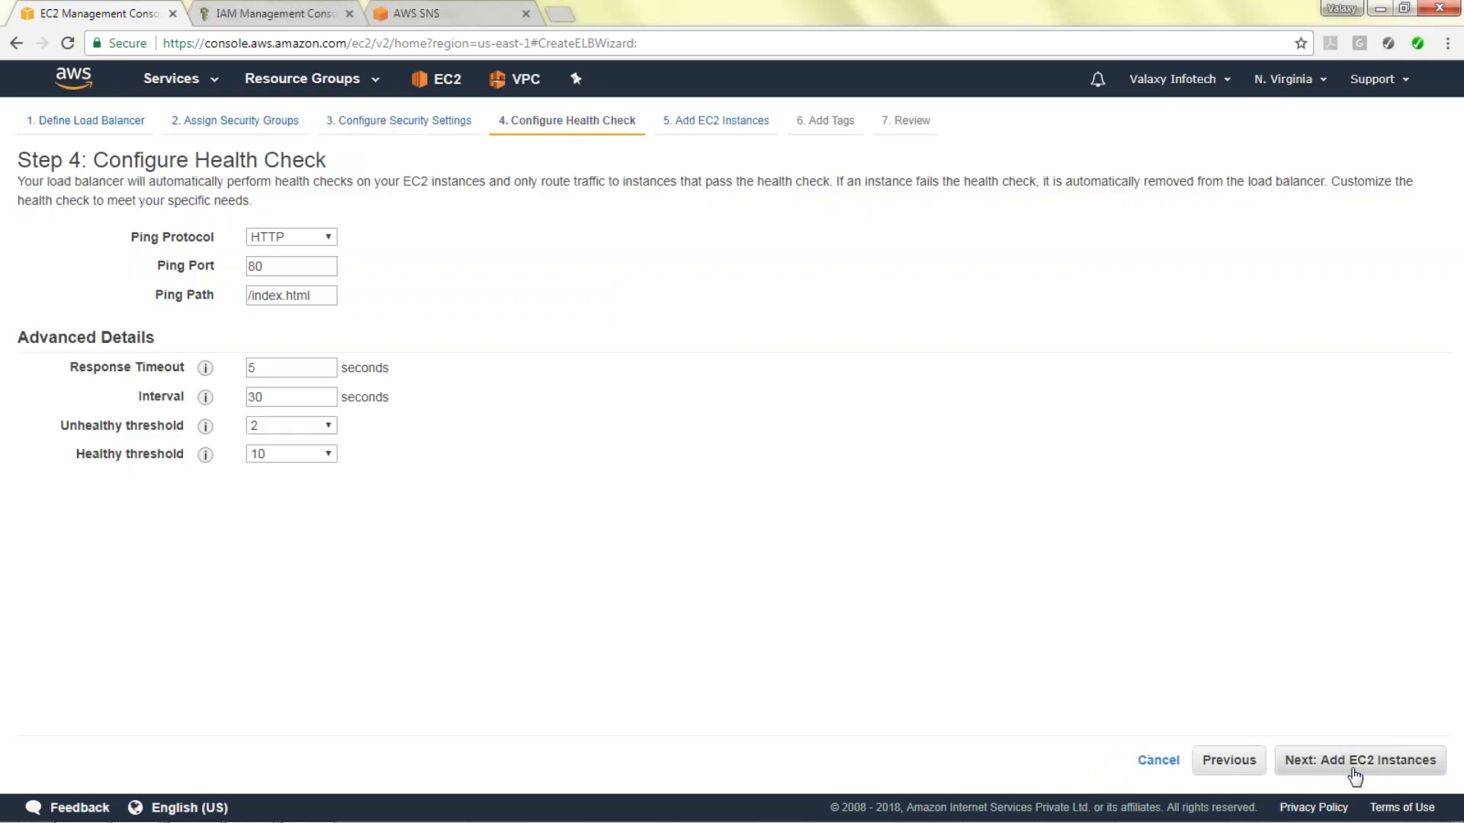
left_click(318, 239)
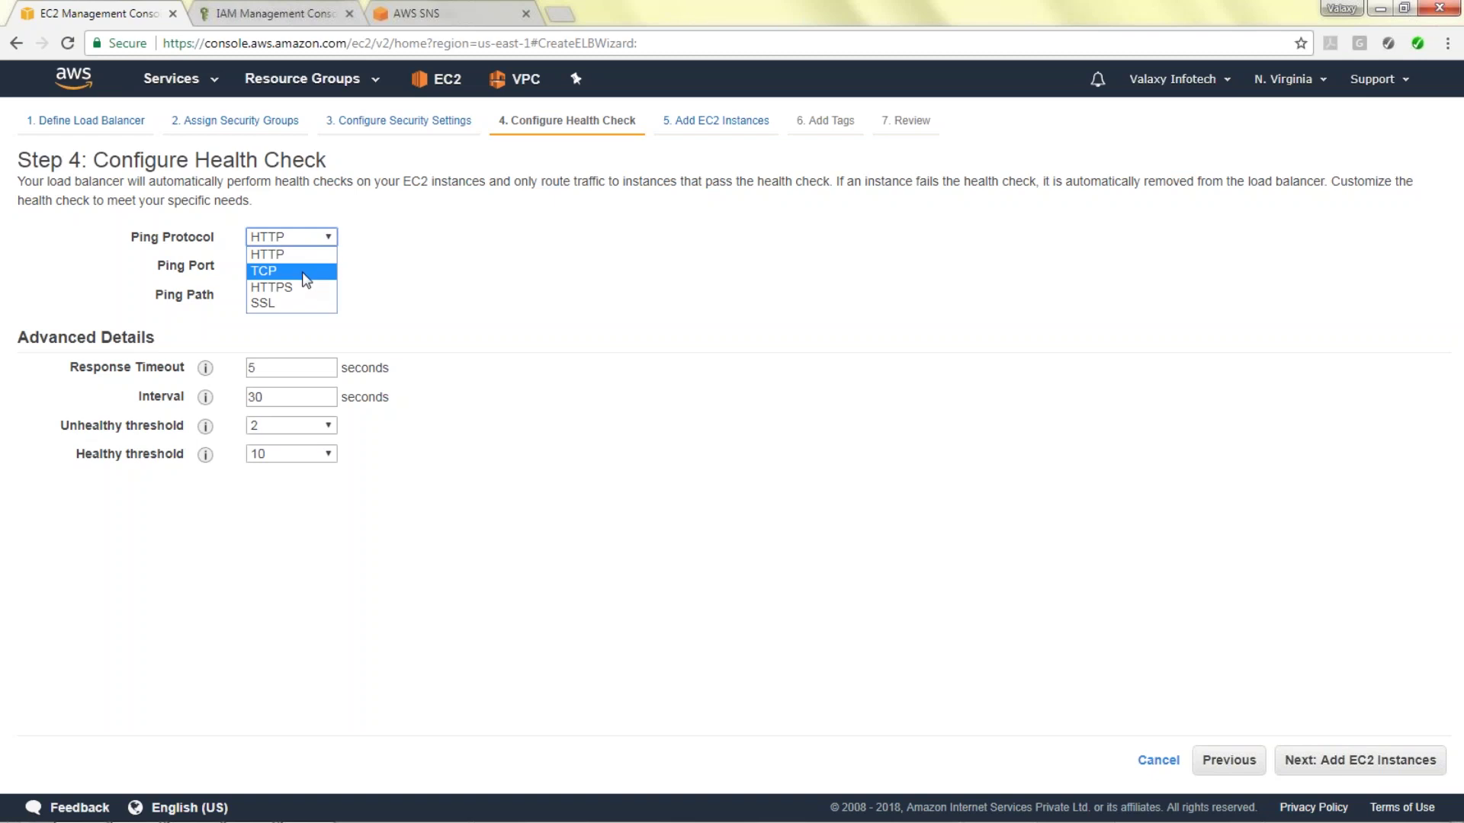
left_click(301, 274)
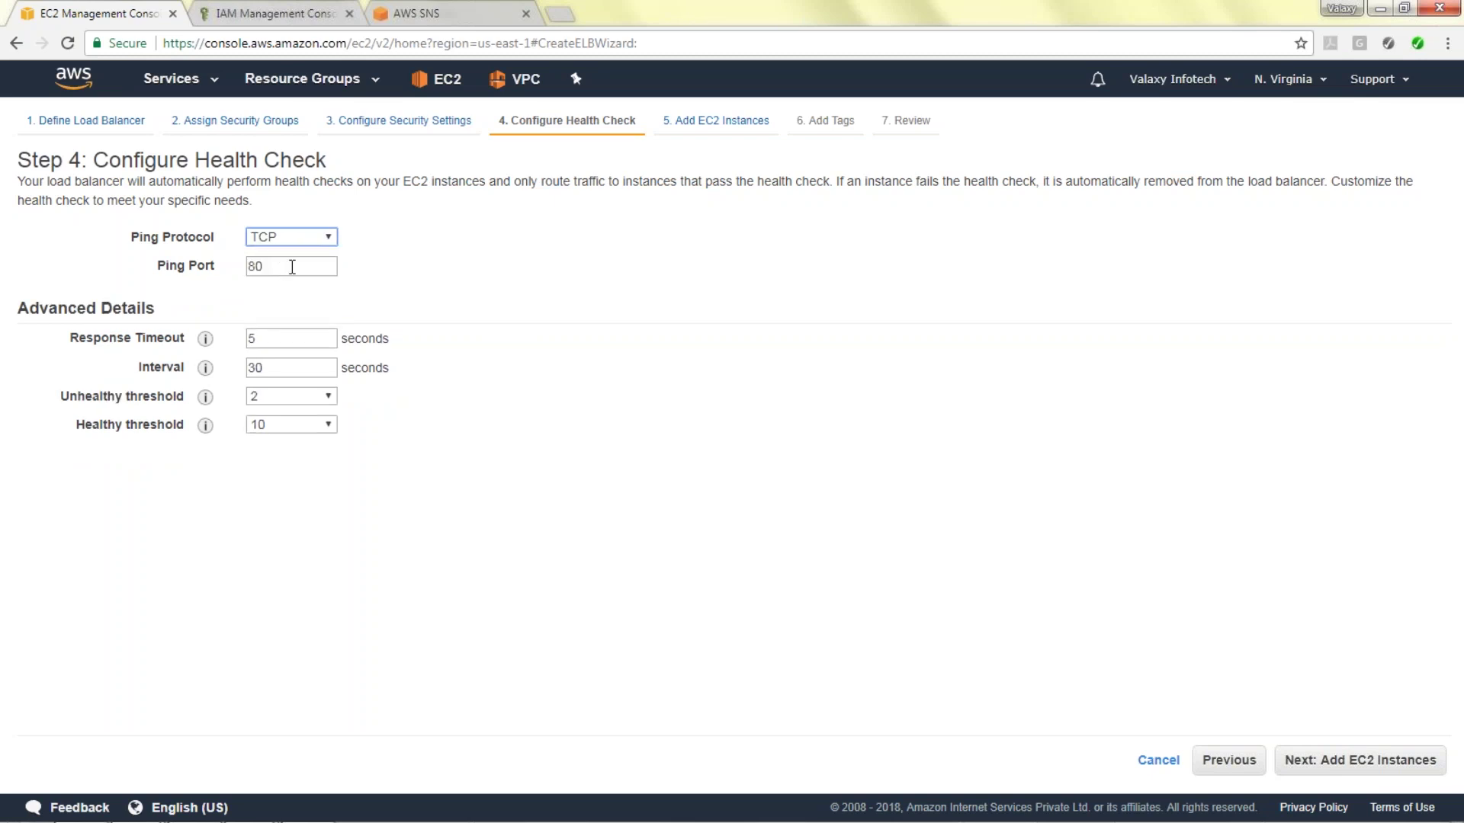
double_click(273, 368)
type("2")
left_click(313, 421)
left_click(269, 516)
left_click(1357, 766)
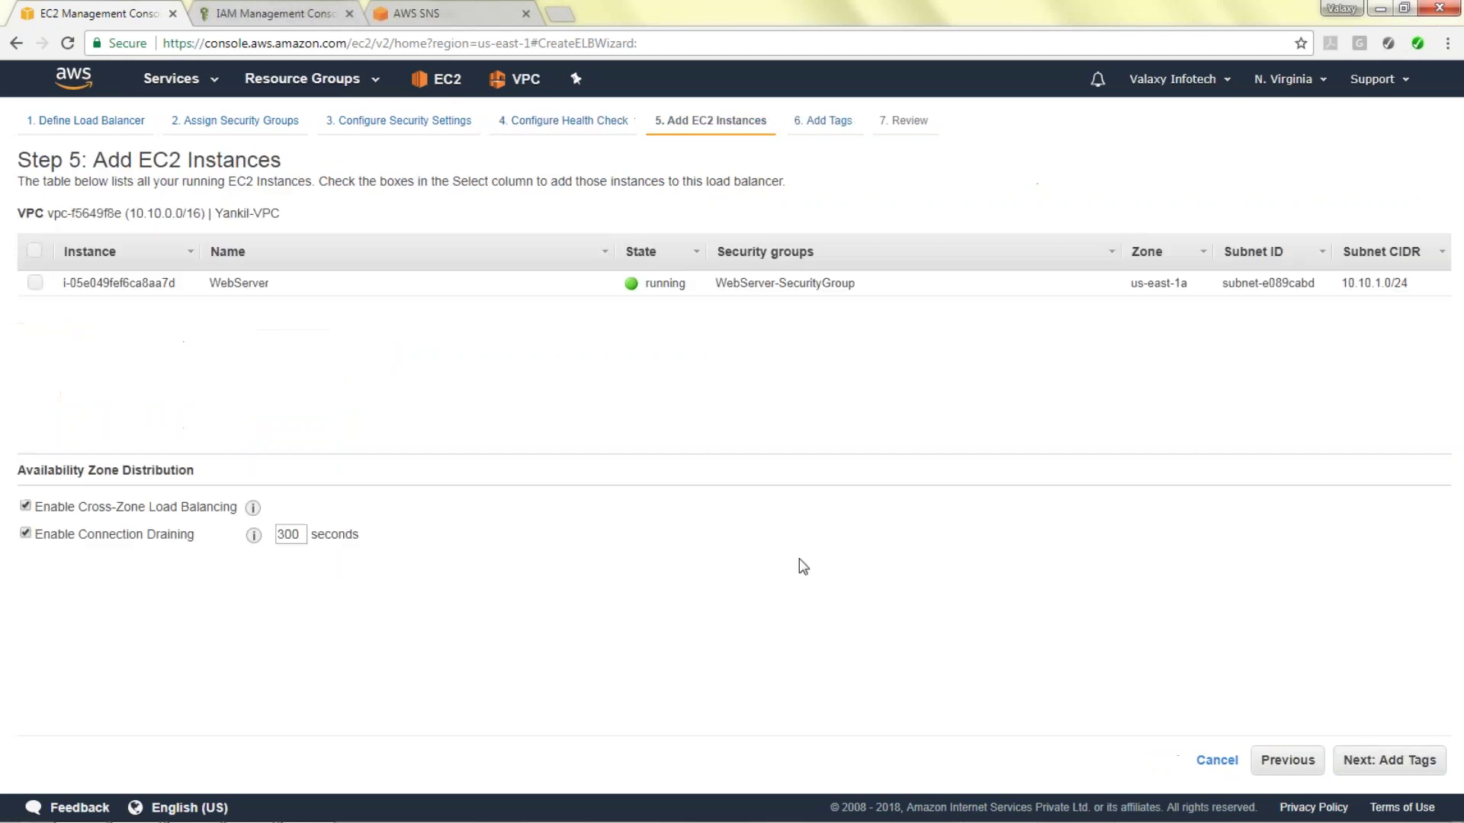
Register the WebServer instance and add the tag Name = Yankil-ELB.
left_click(36, 283)
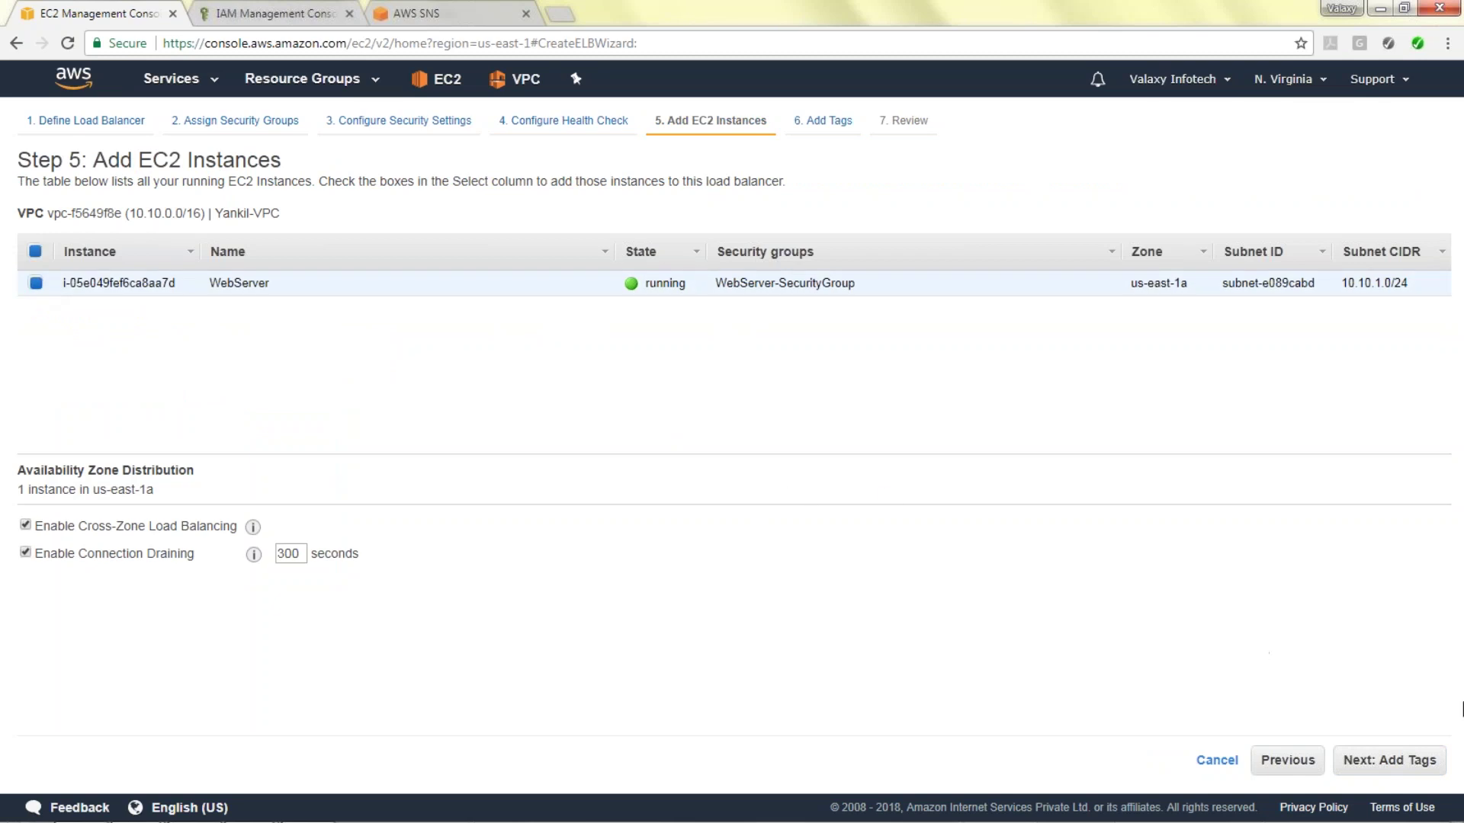
left_click(1399, 760)
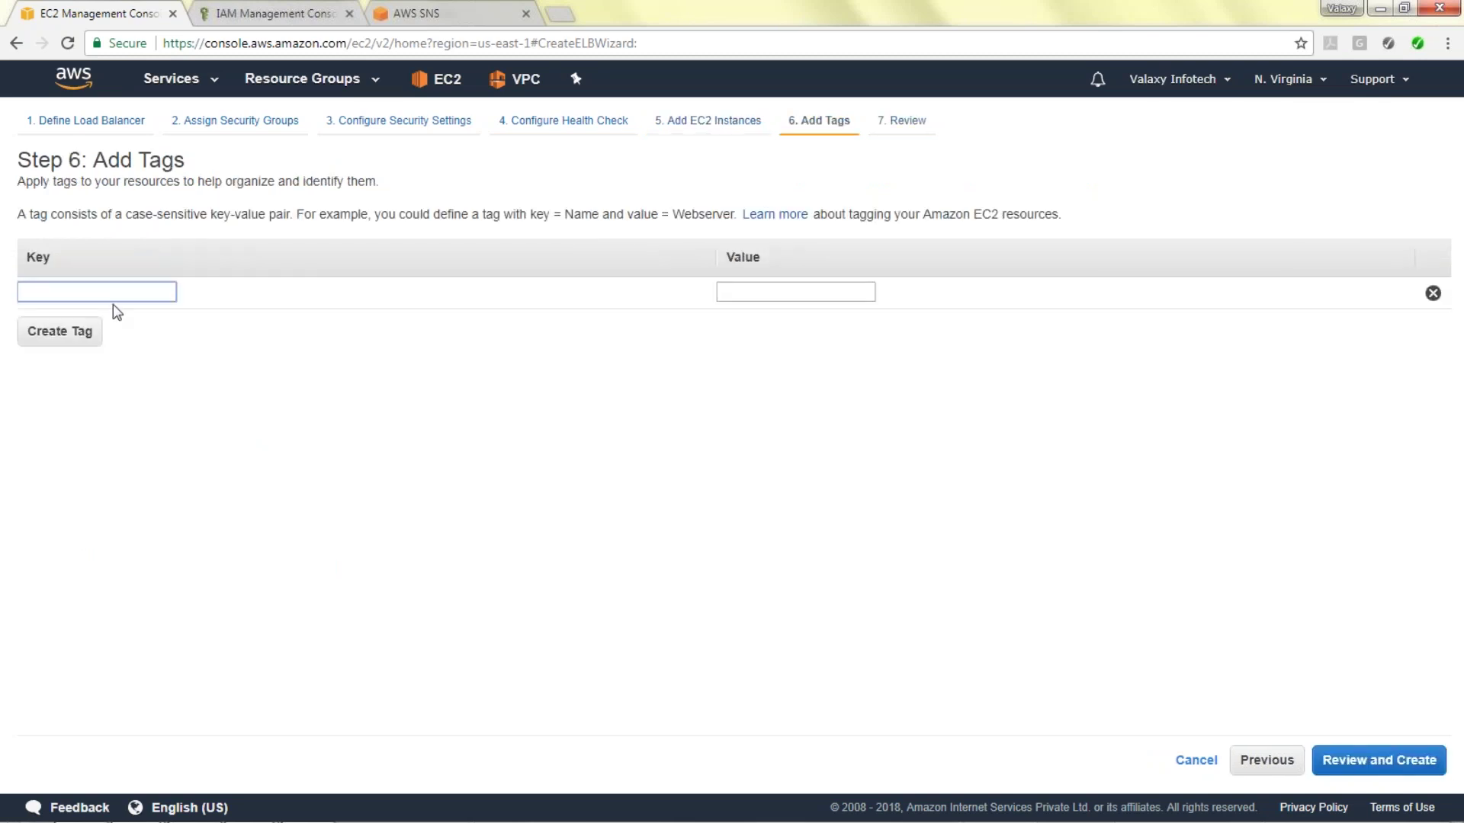
type("Name")
key("Tab")
type("Yank")
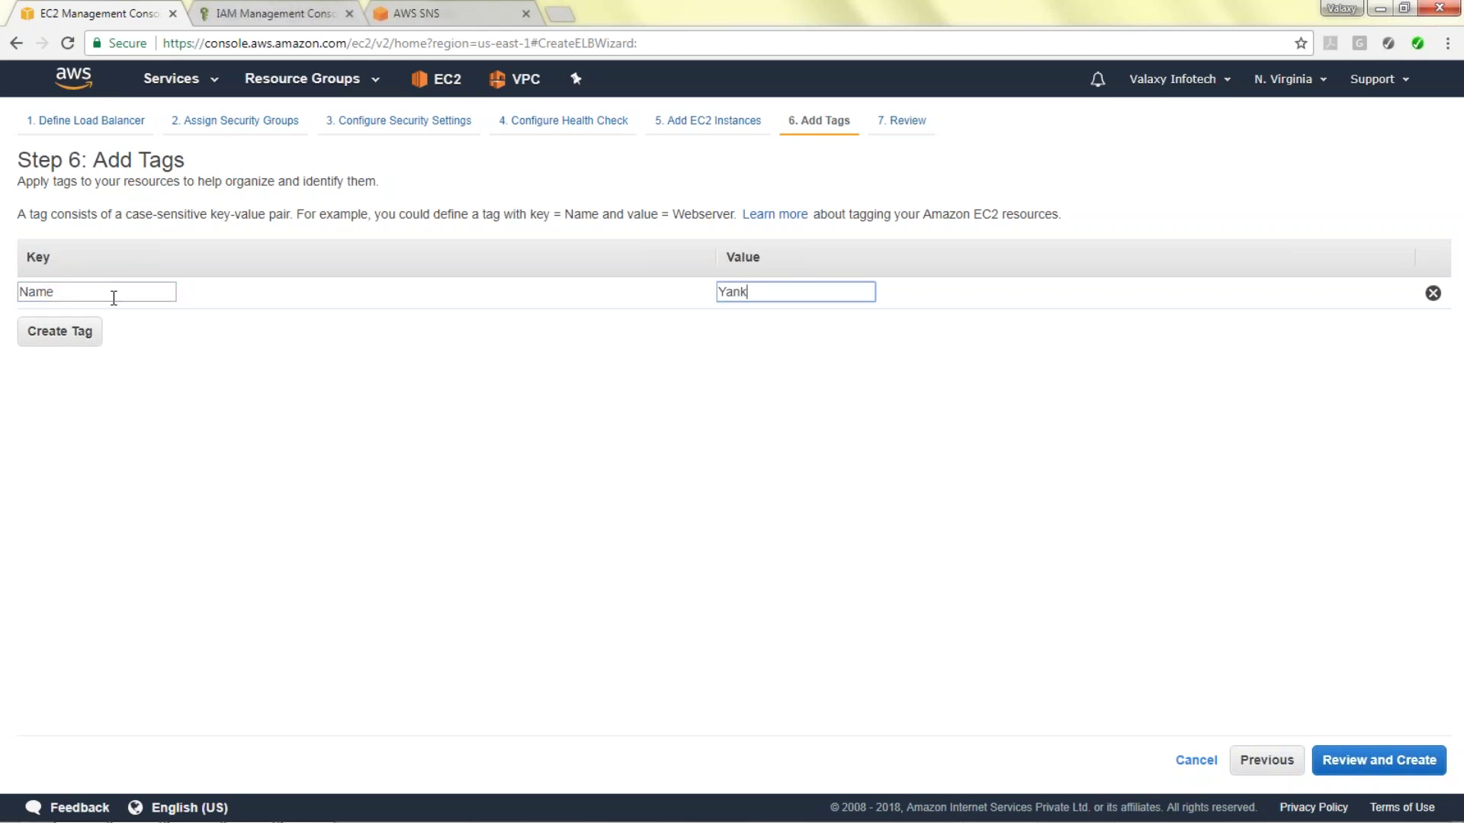
type("il-ELB")
Review and create the Yankil-ELB load balancer, then view its registered instances.
left_click(1361, 759)
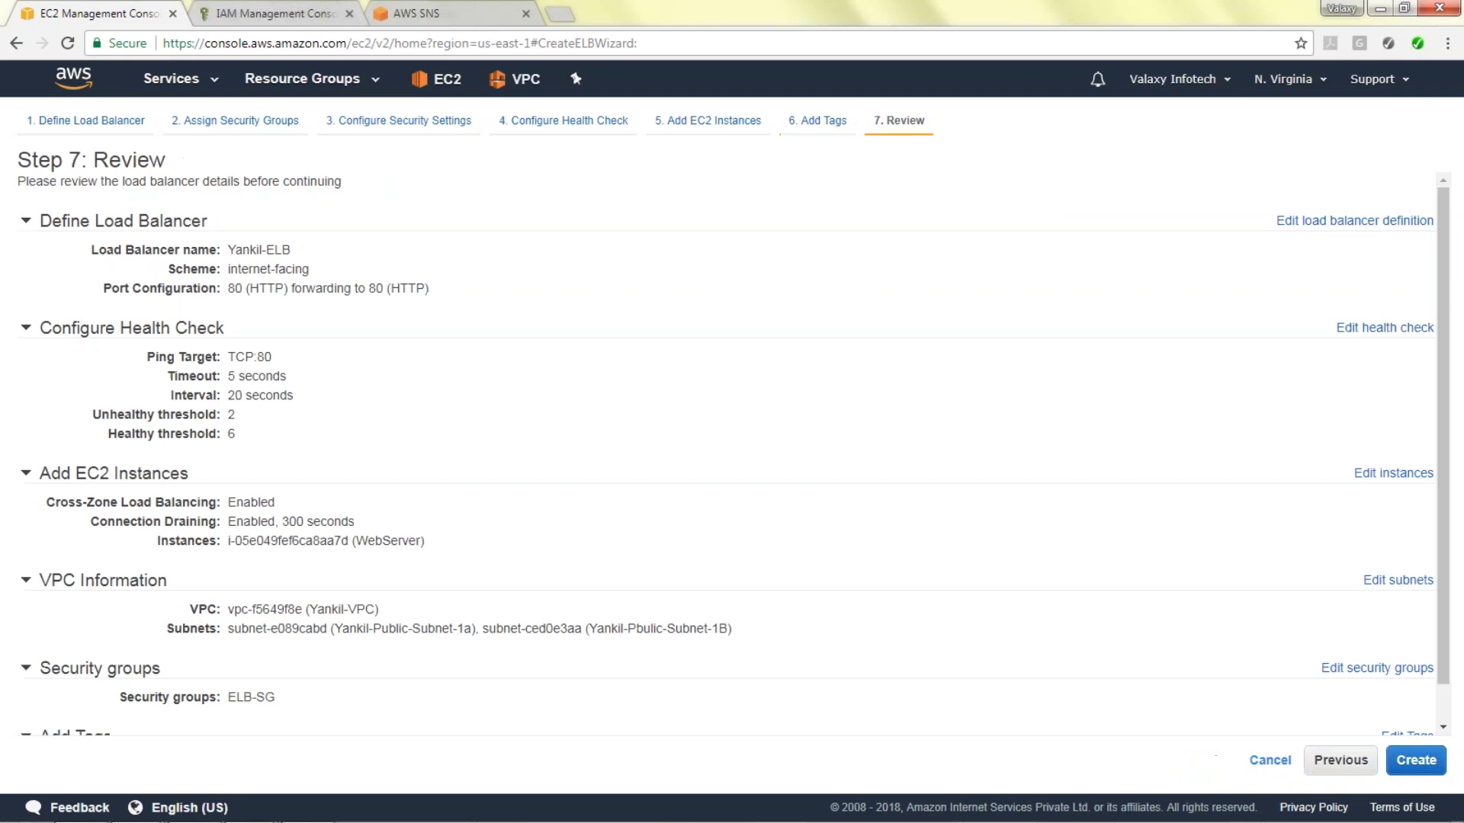
left_click(1416, 760)
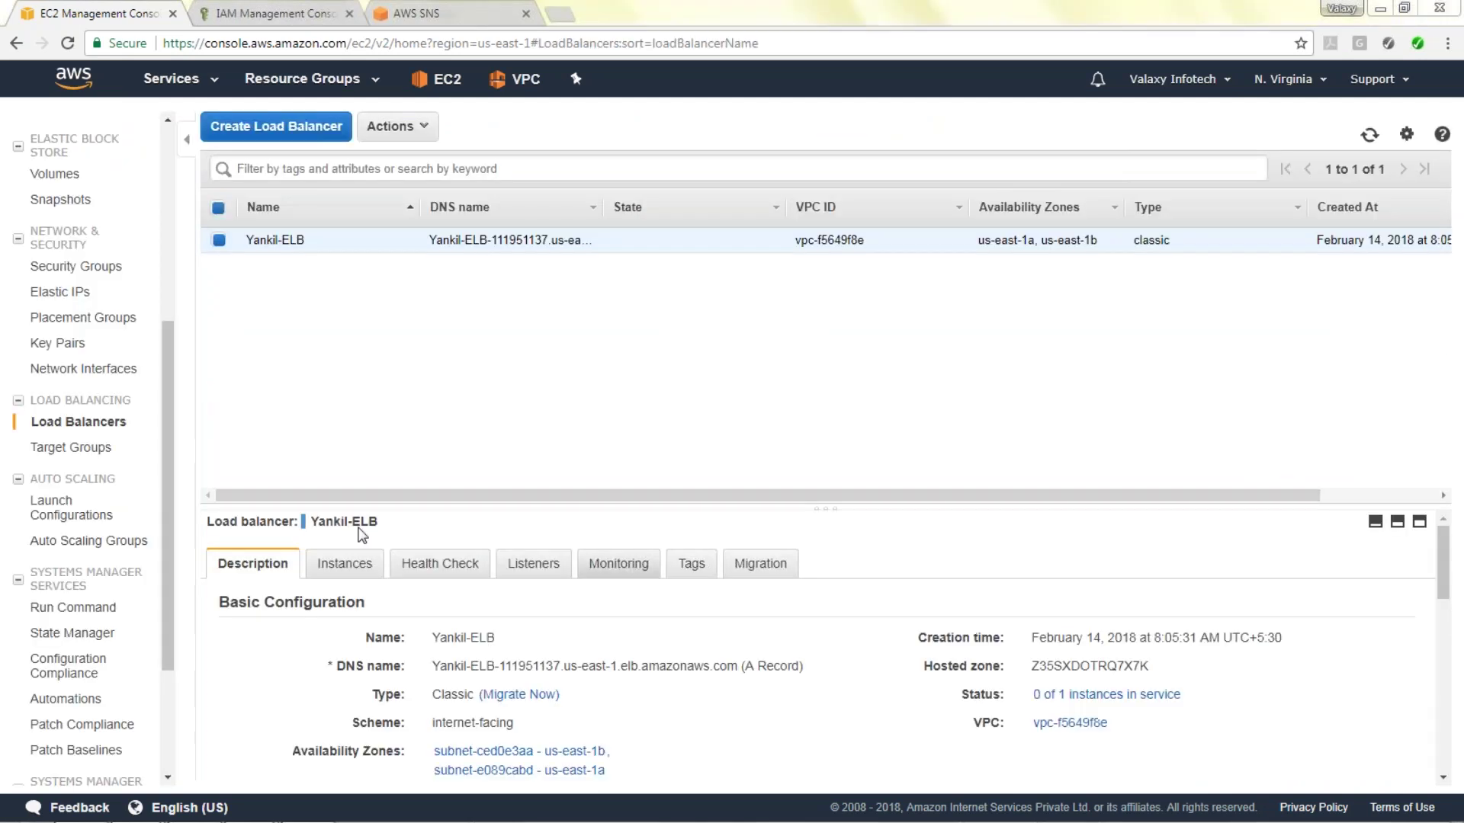
left_click(344, 565)
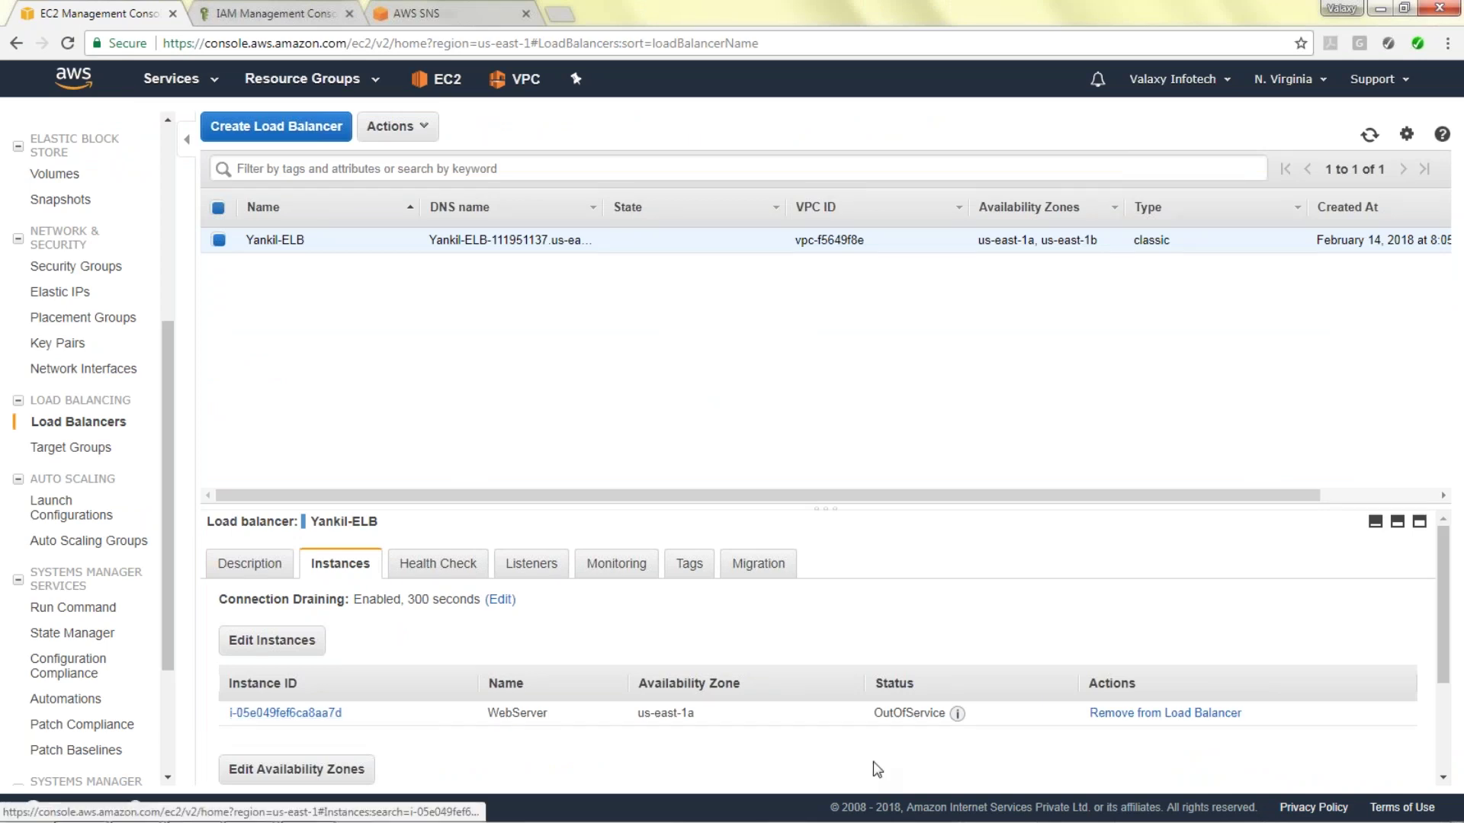
Open Yankil-ELB's registered WebServer instance in a new browser tab, plus a blank tab.
mouse_move(956, 714)
right_click(328, 719)
left_click(465, 572)
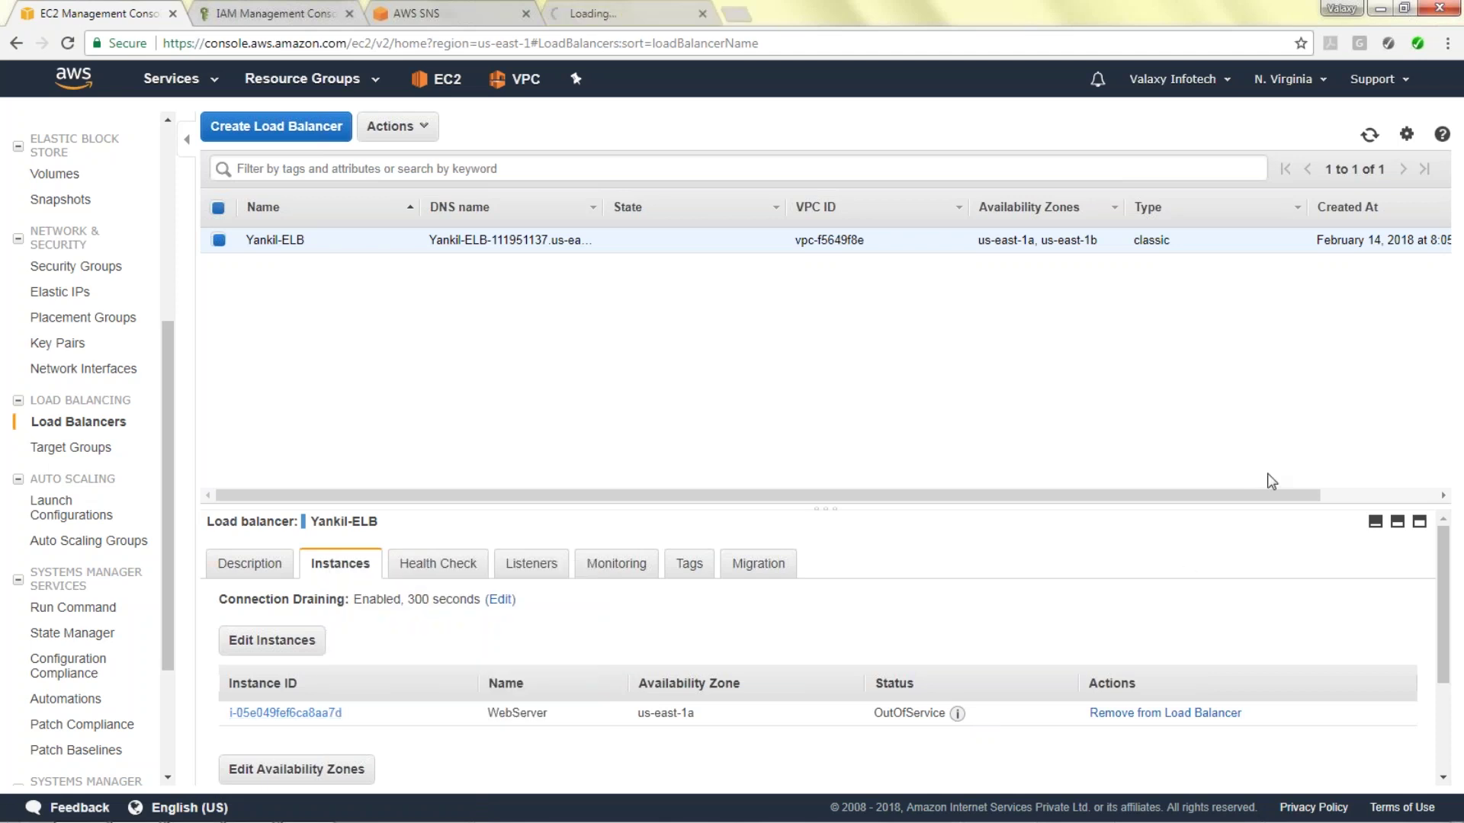
key("ctrl+Tab")
Load 54.90.227.38 to confirm the Apache test page, then return to the load balancers tab.
left_click(751, 19)
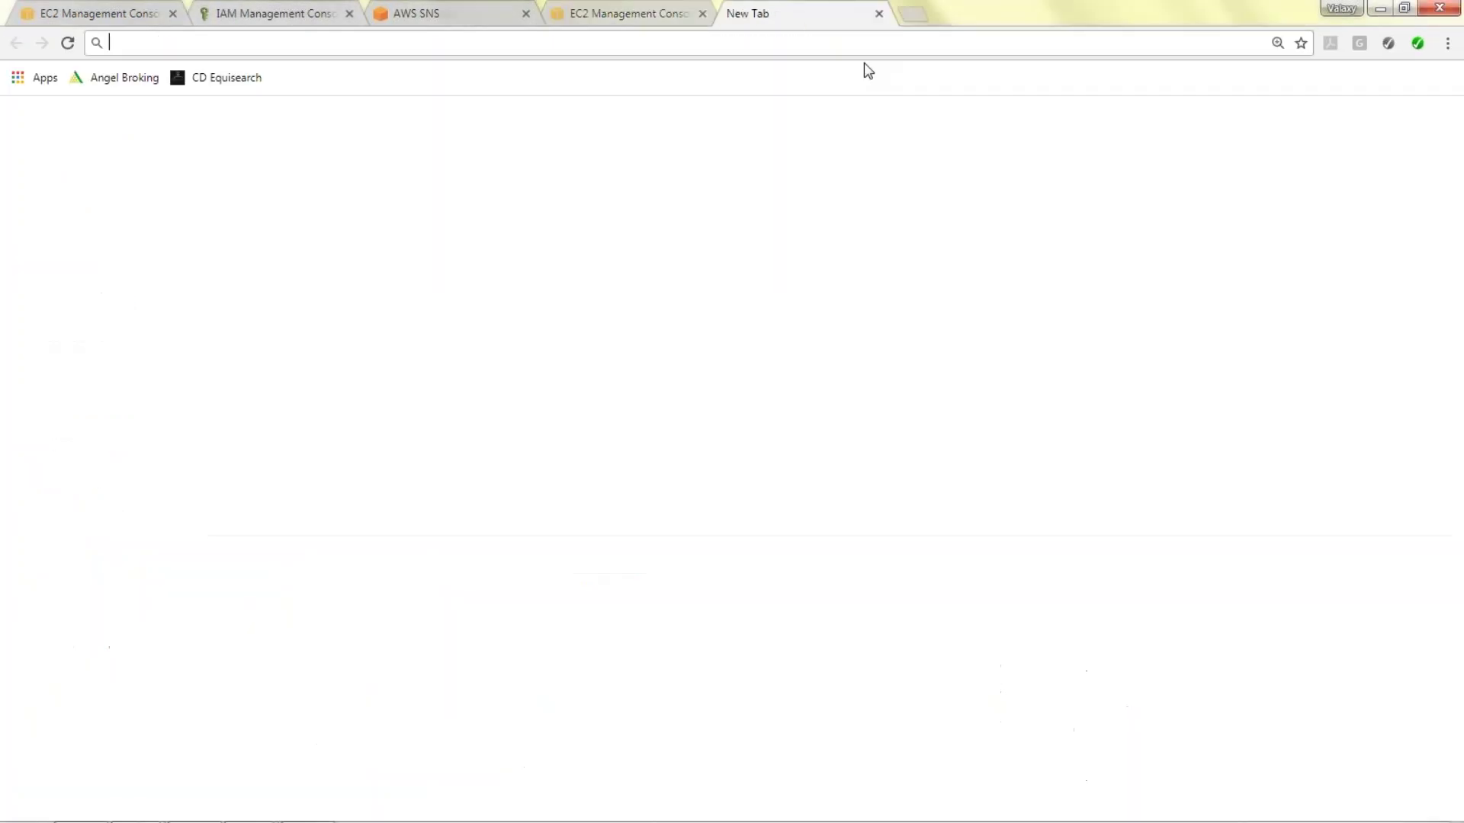
type("54.90.227.38")
key("Return")
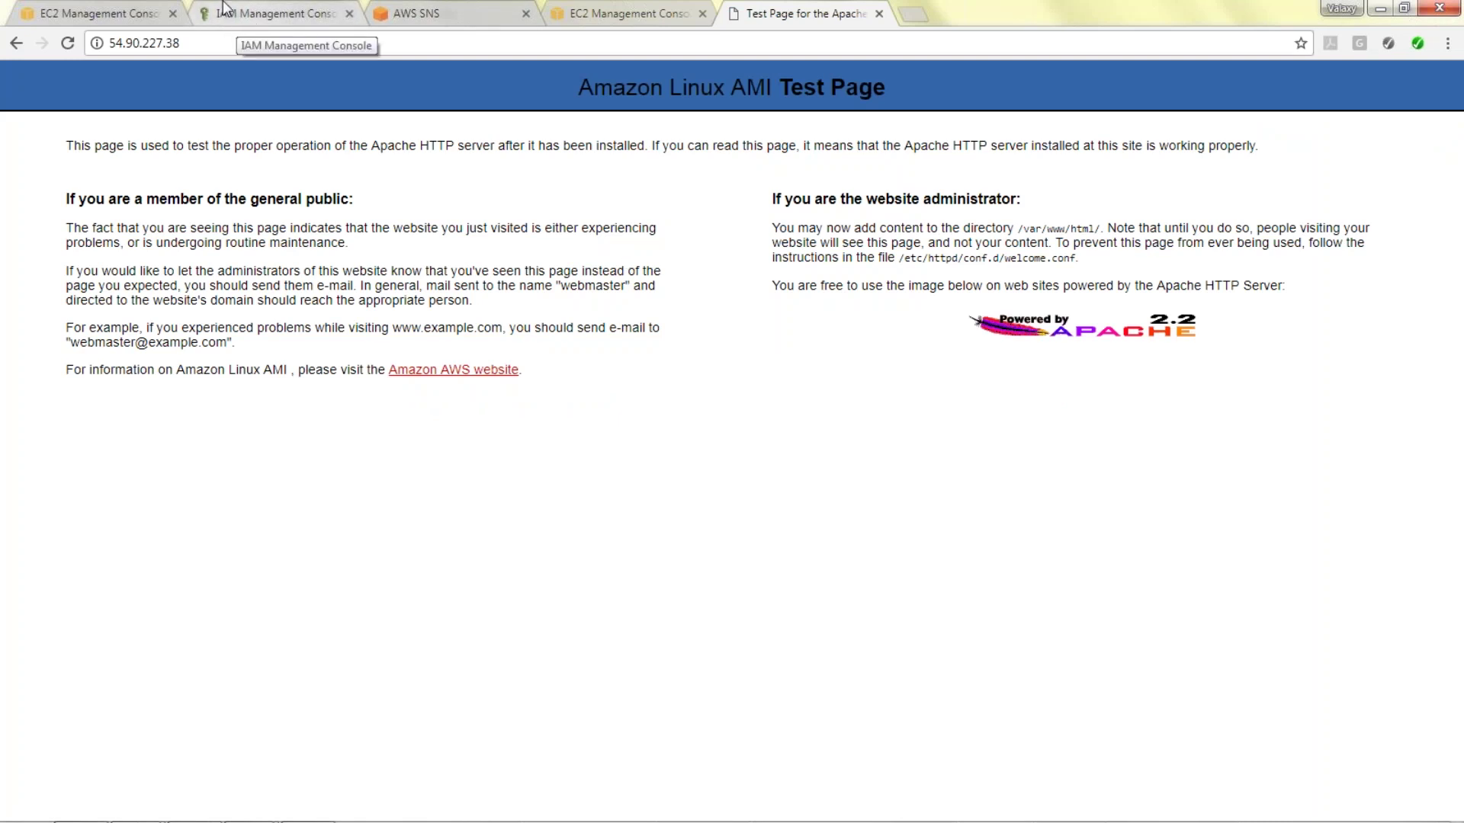
left_click(103, 9)
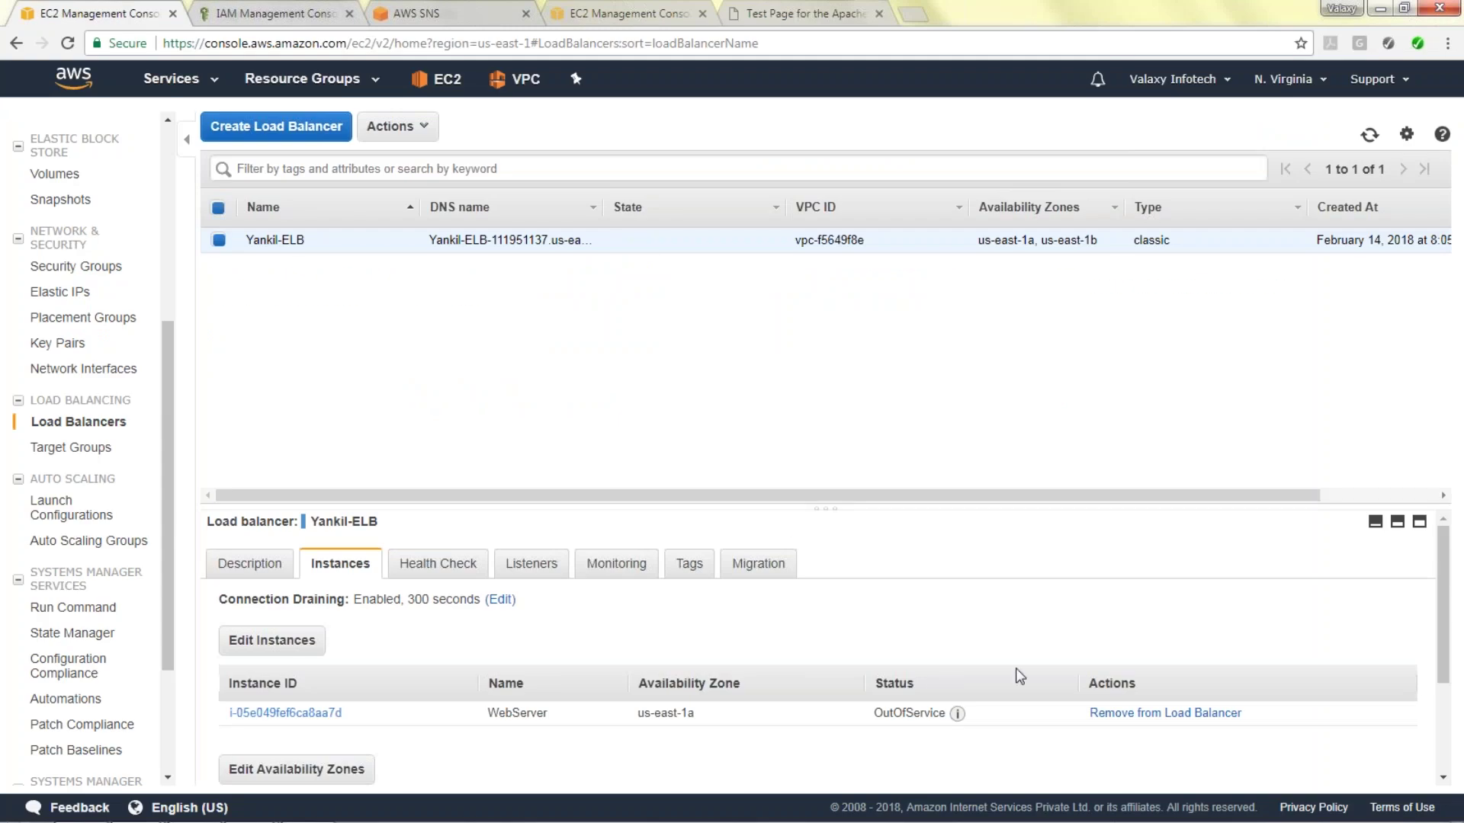
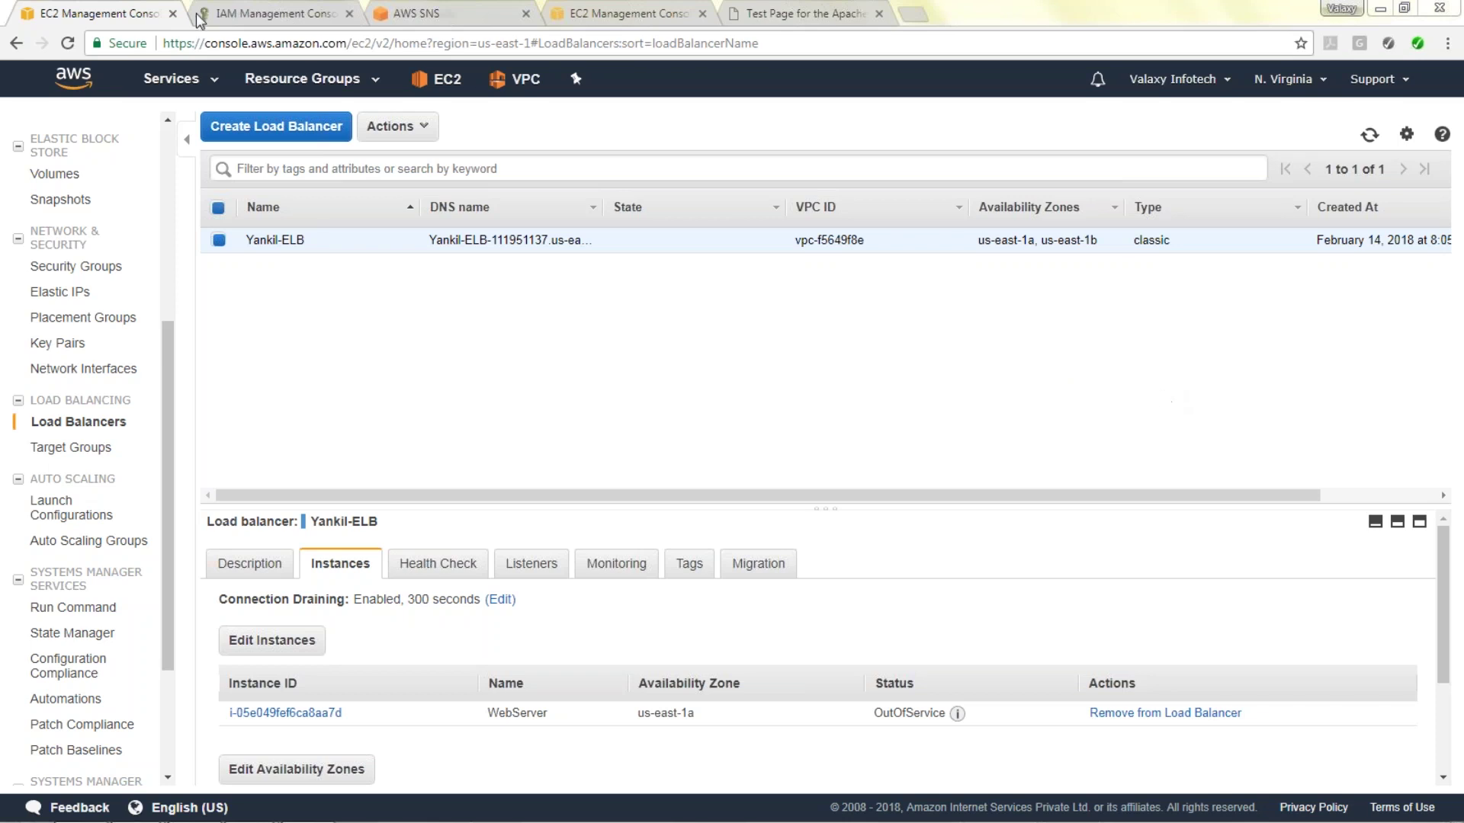
Bring MobaXterm forward and start a new SSH session.
left_click(81, 806)
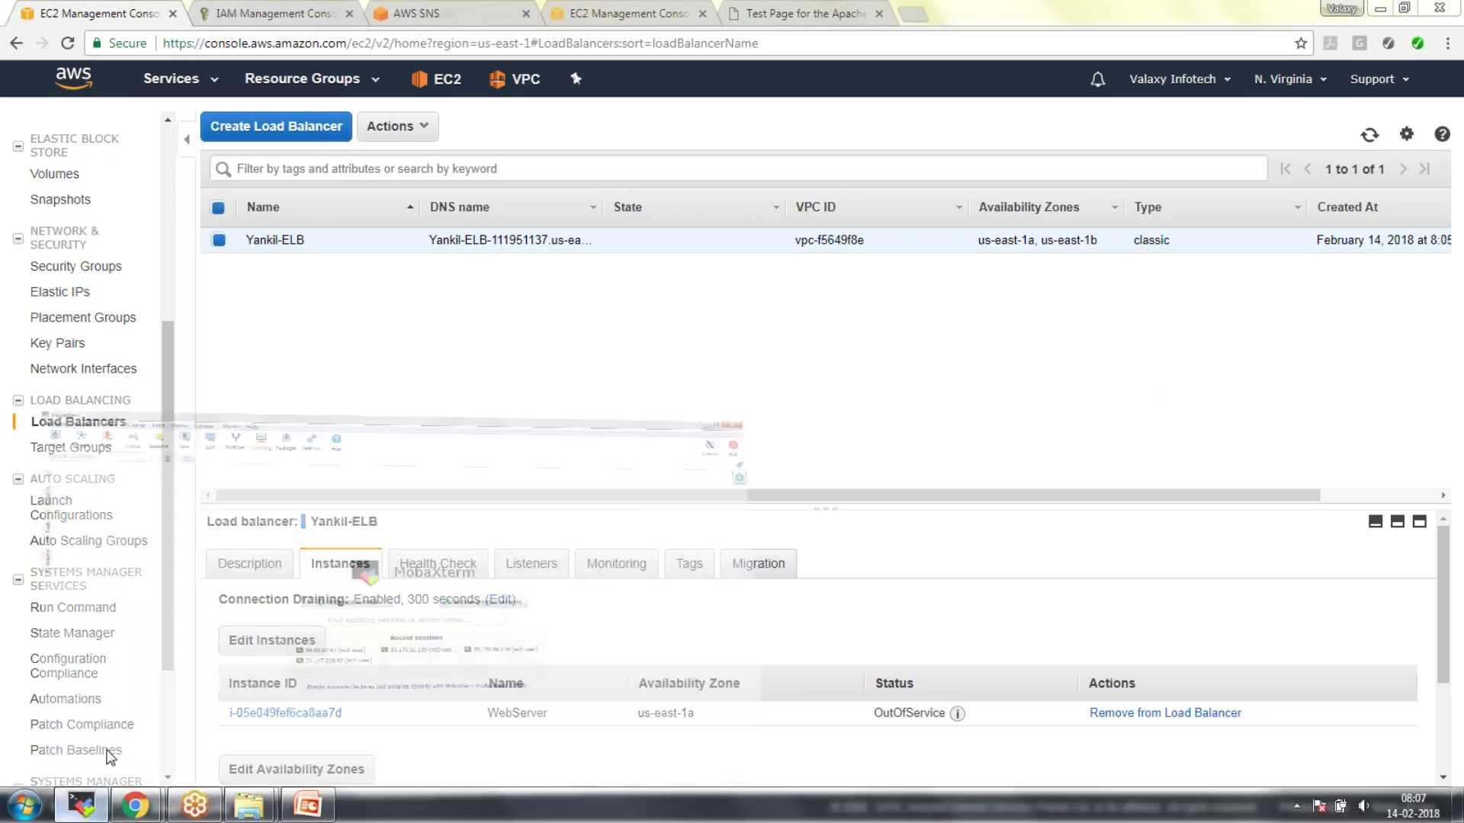
left_click(29, 62)
left_click(393, 205)
Connect over SSH to 54.90.227.38 as ec2-user using the private key.
left_click(587, 309)
type("54.90.227.38")
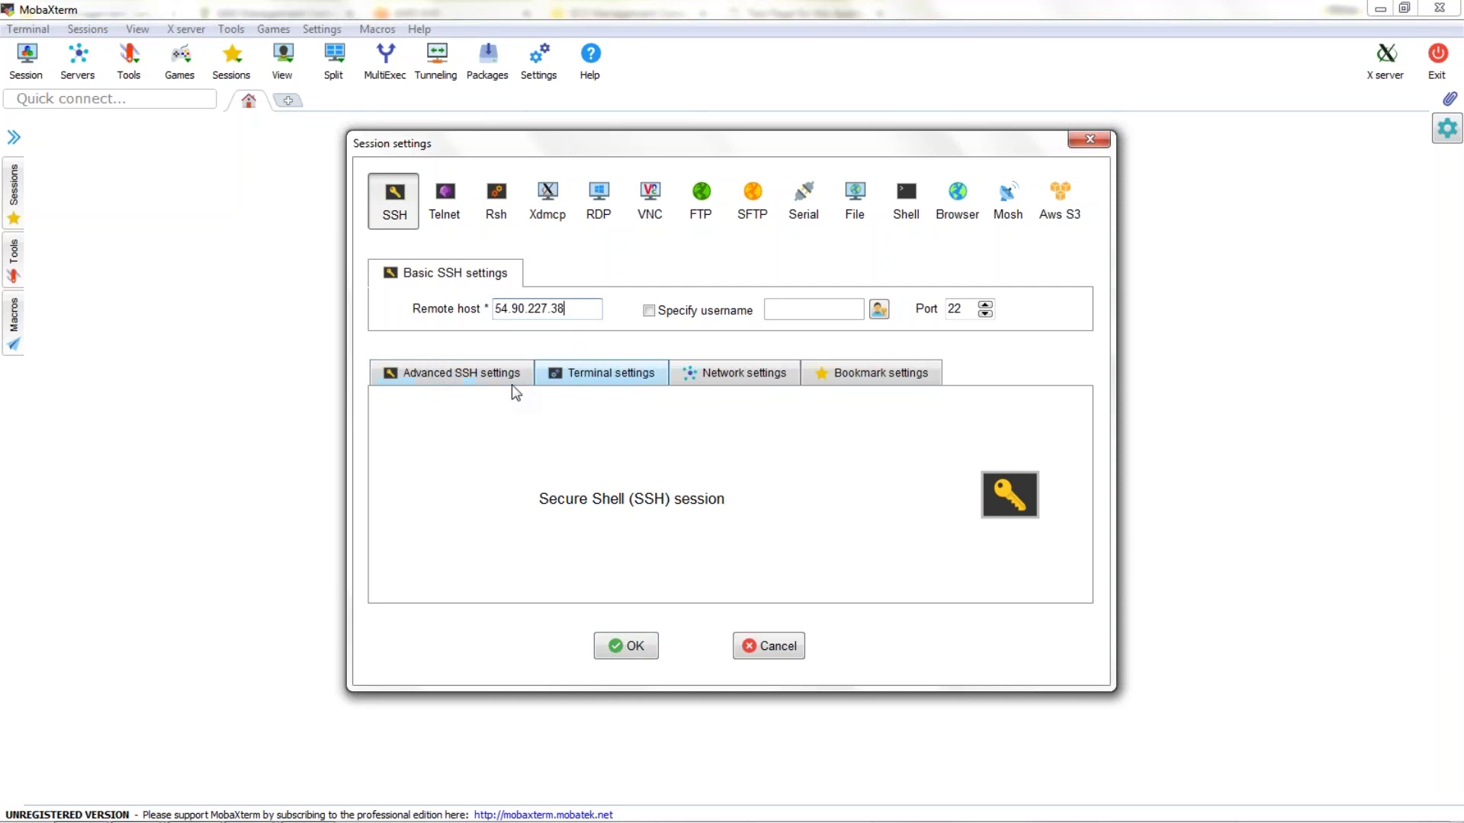
left_click(492, 379)
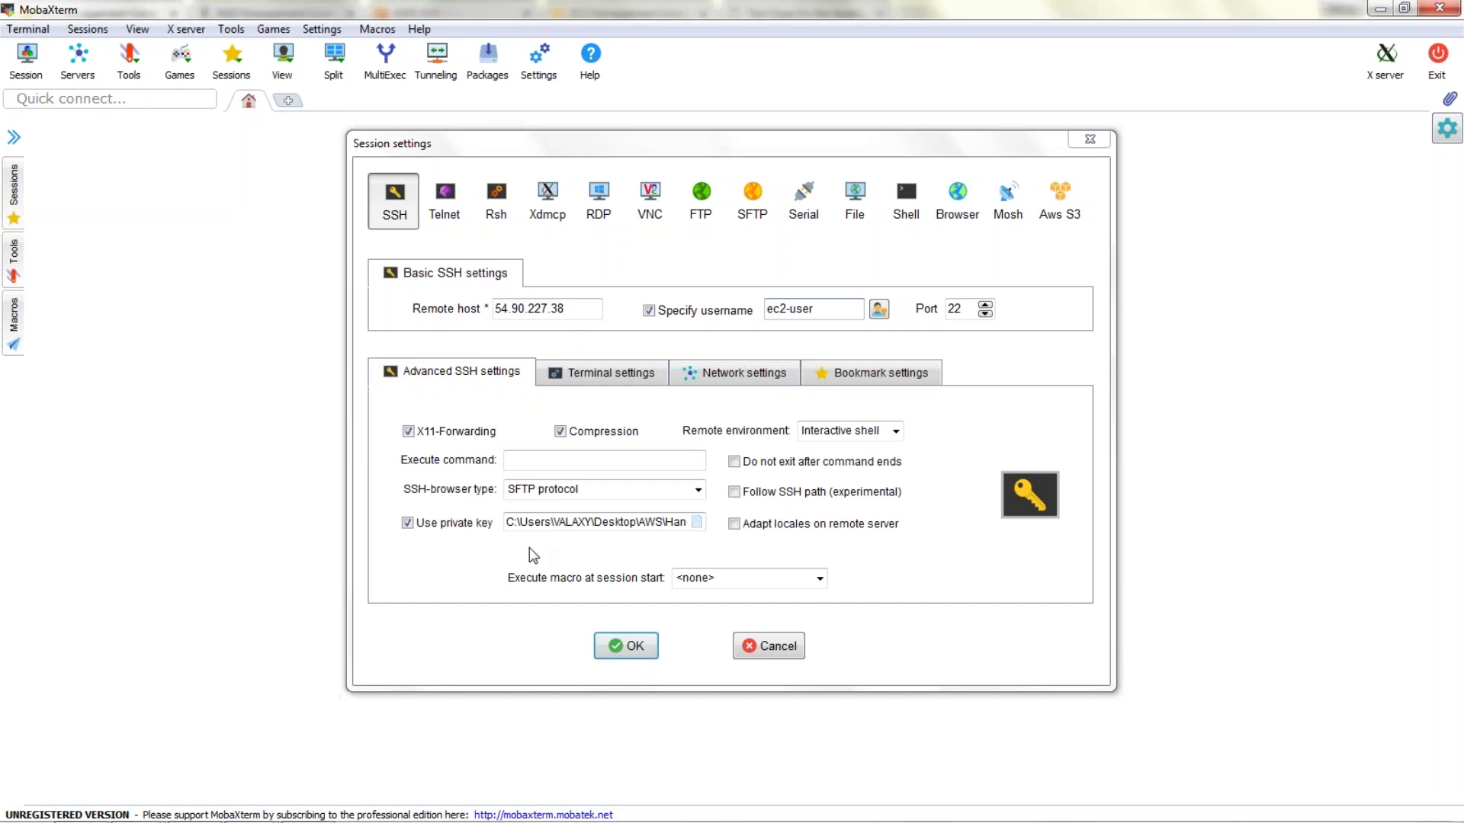
left_click(634, 652)
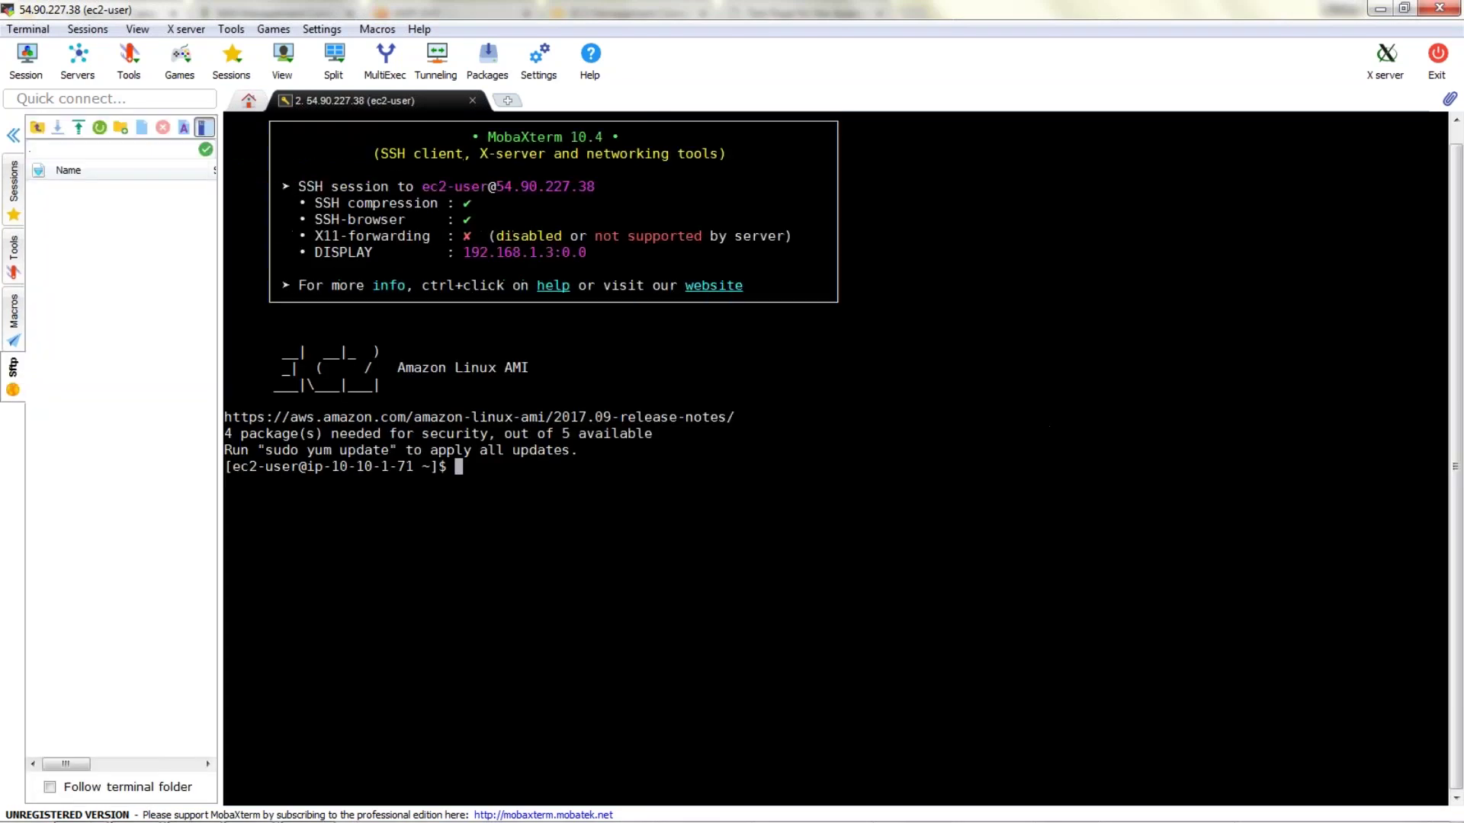
Collapse the file browser and switch to root with sudo su -.
left_click(13, 135)
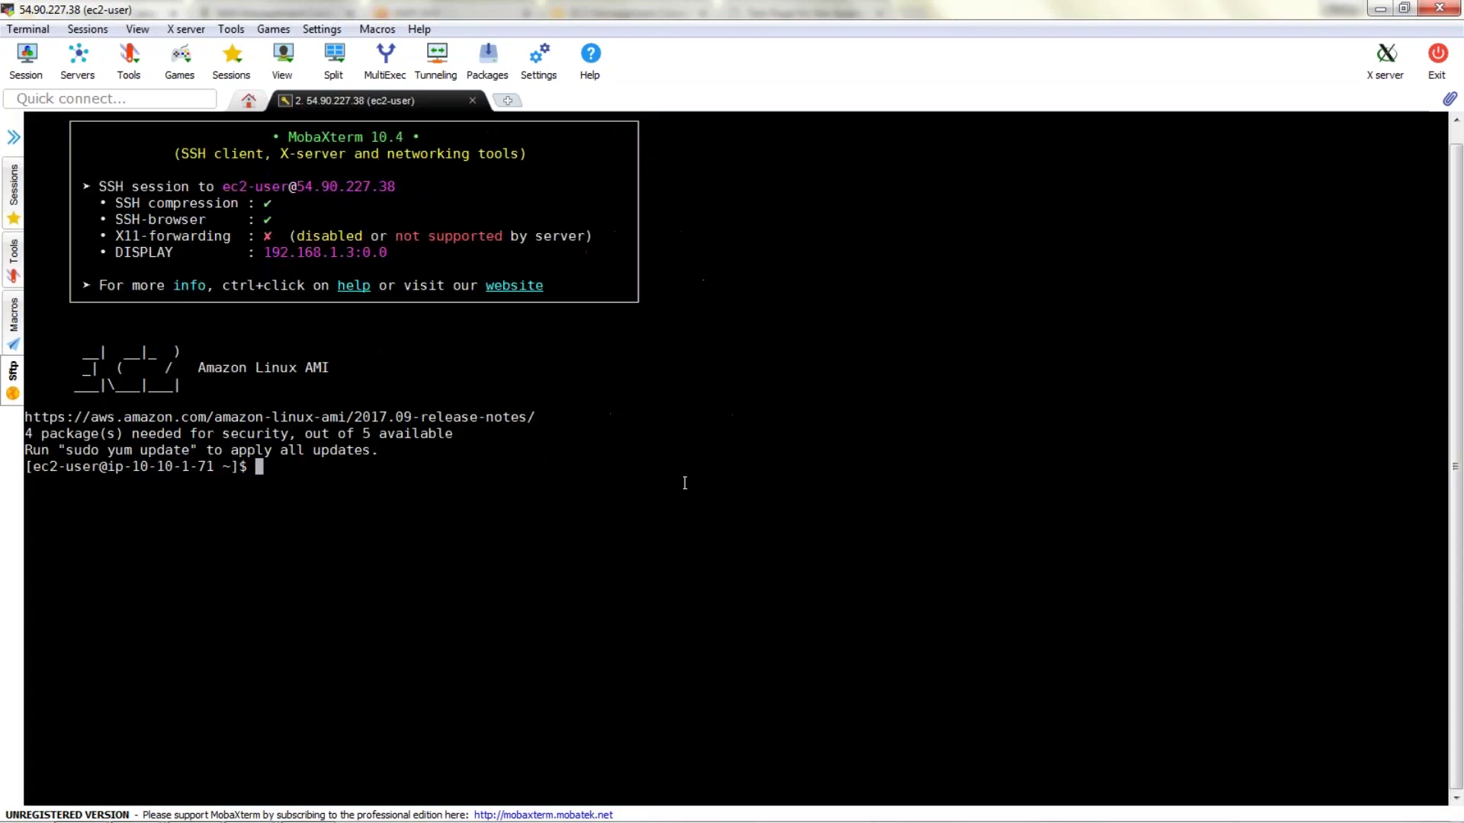
type("sudo su -")
key("Return")
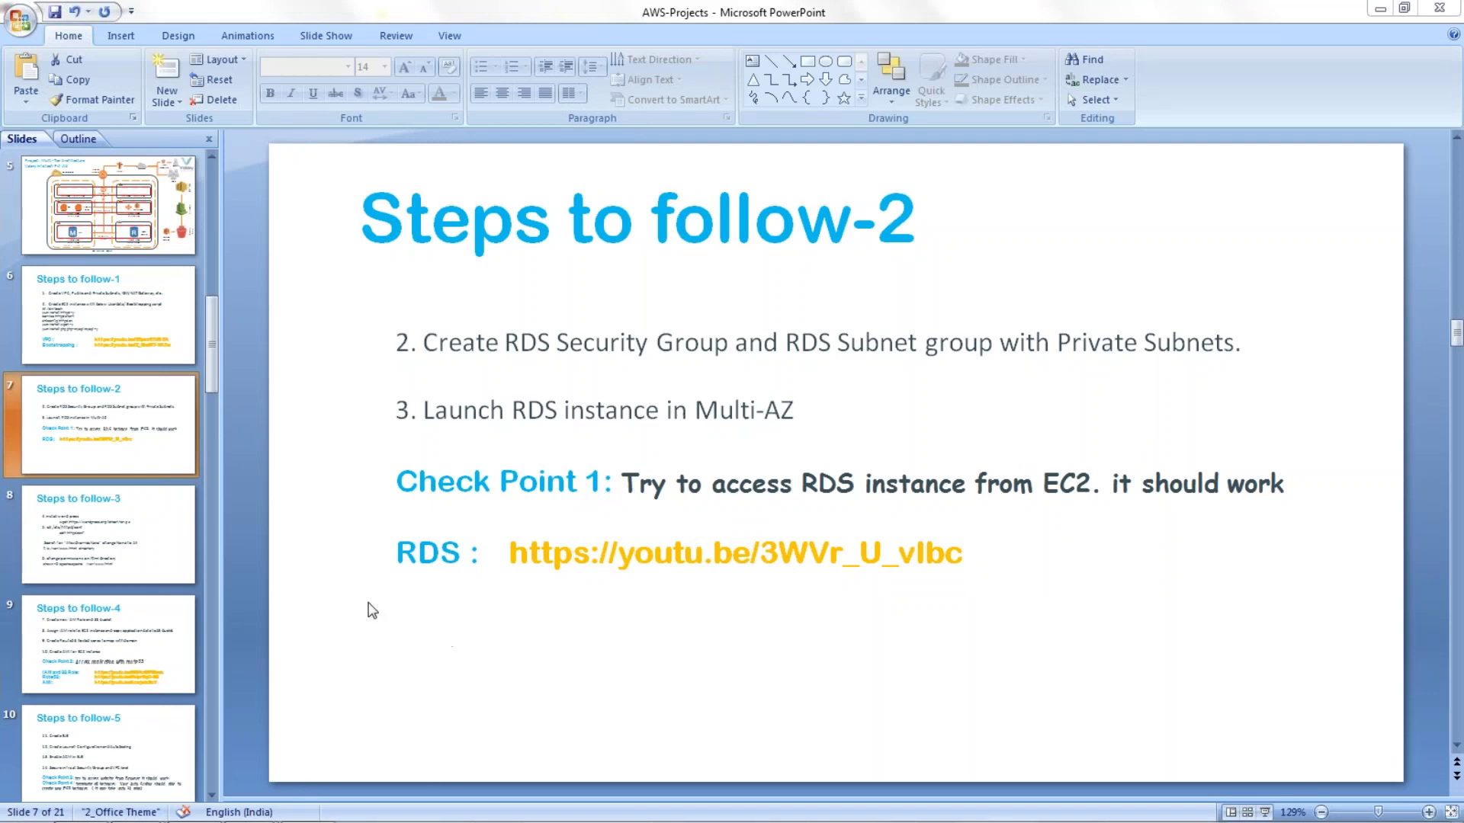
Check the yankildb MySQL instance in the RDS DB instances list, then return to the slides.
mouse_move(134, 805)
left_click(136, 718)
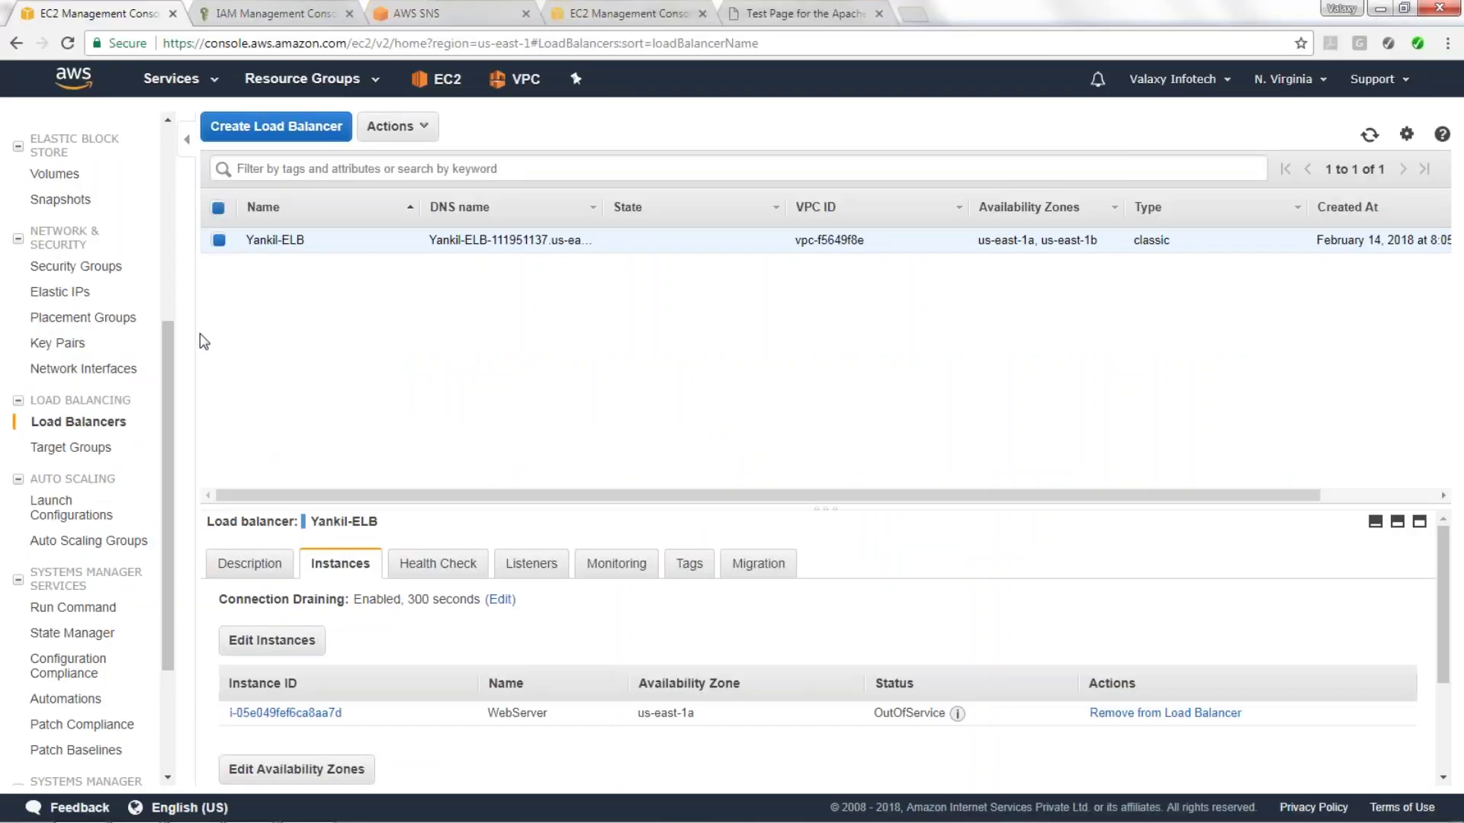
left_click_drag(168, 353, 163, 145)
left_click(236, 15)
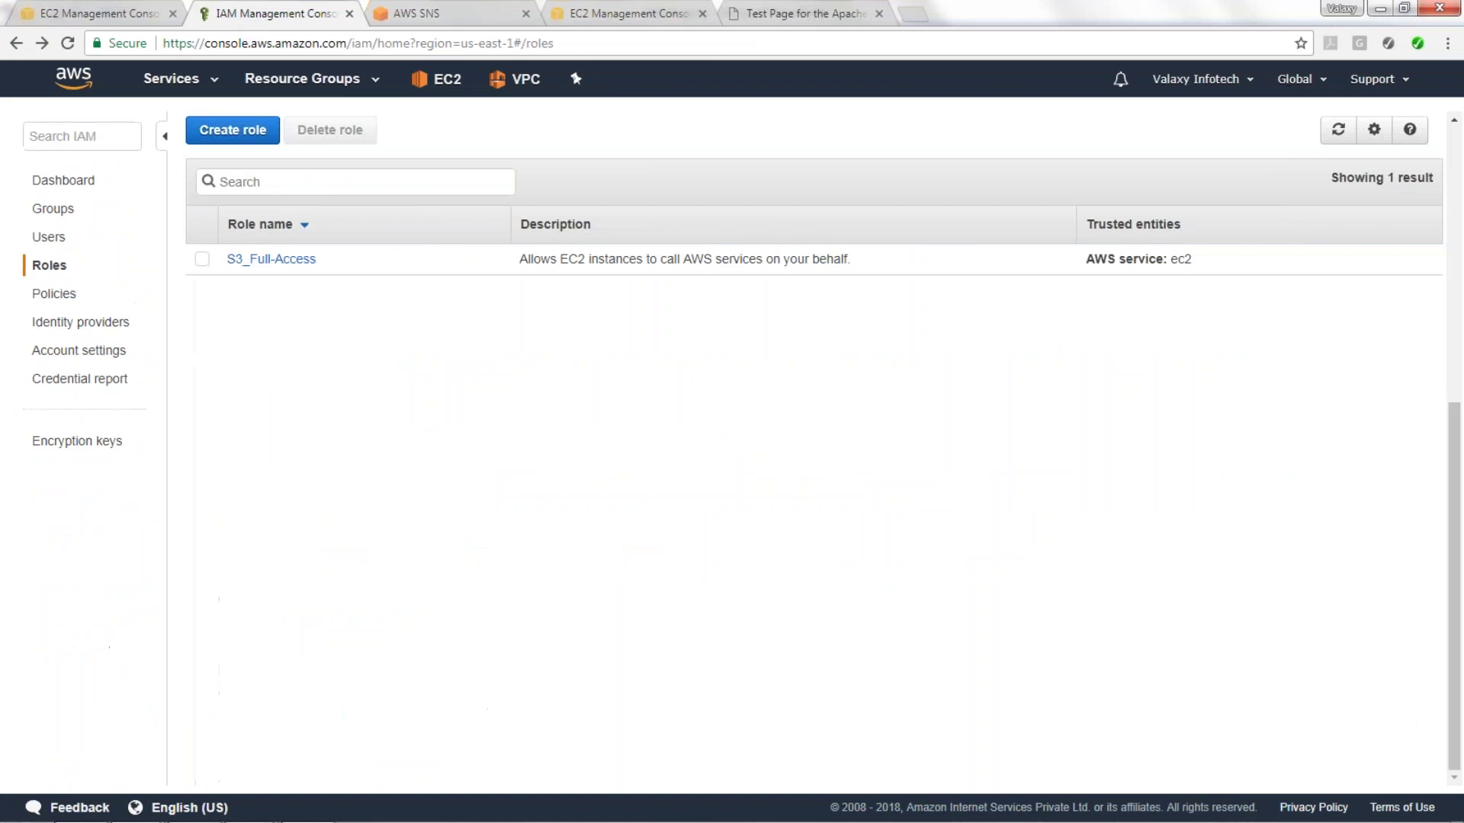
left_click(171, 78)
left_click(355, 562)
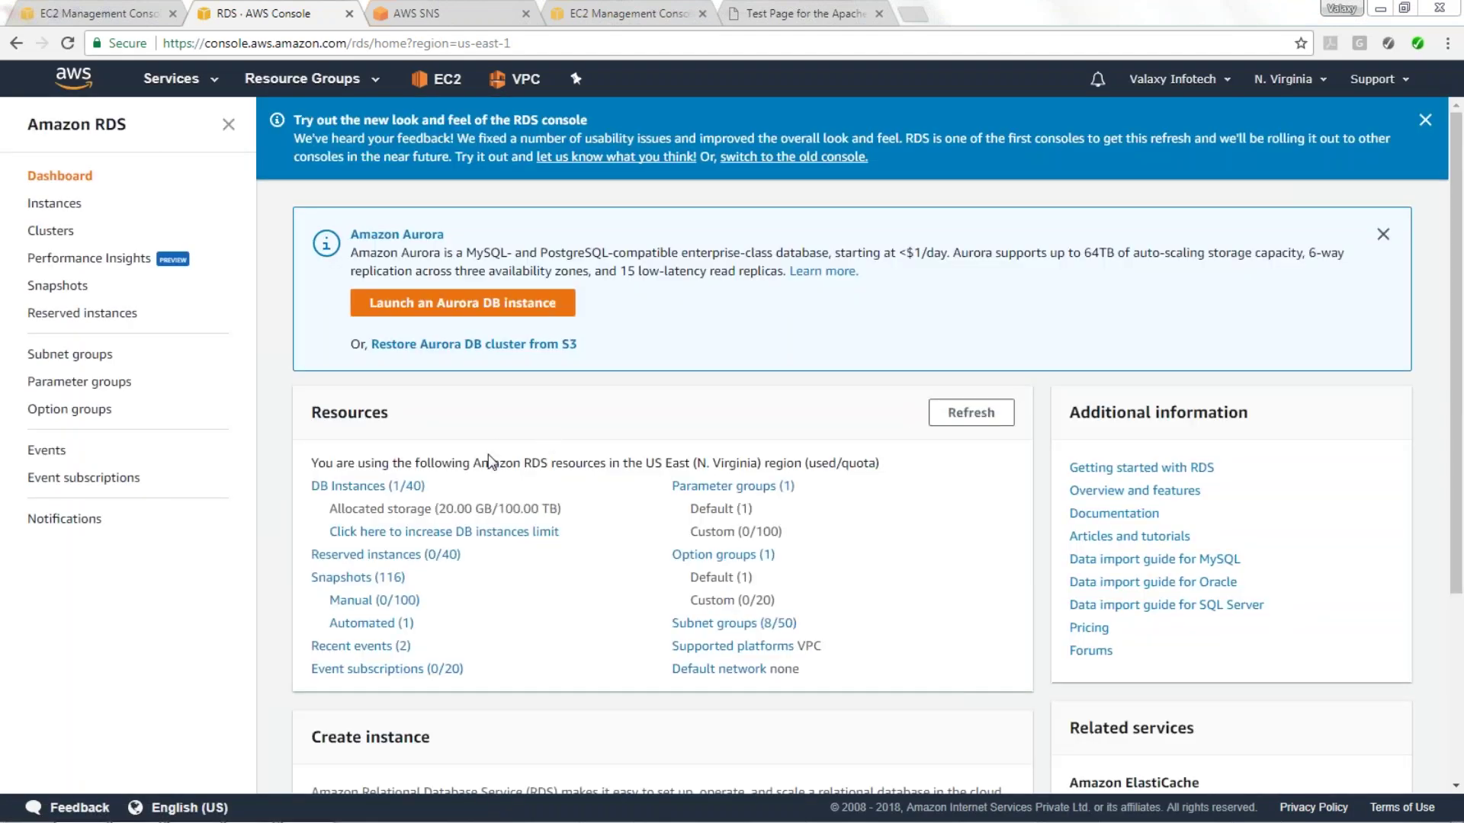
left_click(382, 488)
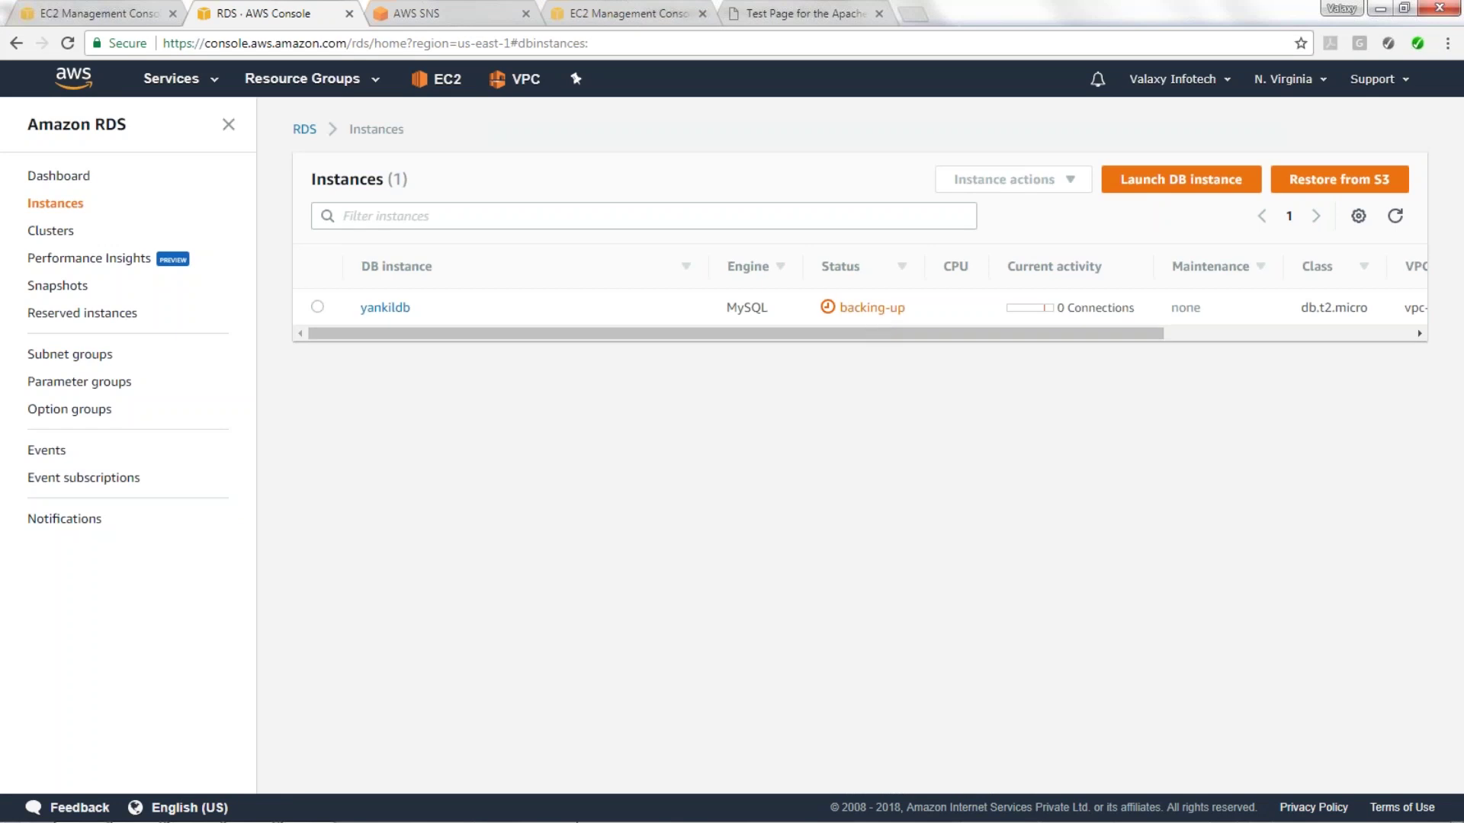
mouse_move(564, 820)
key("alt+Tab")
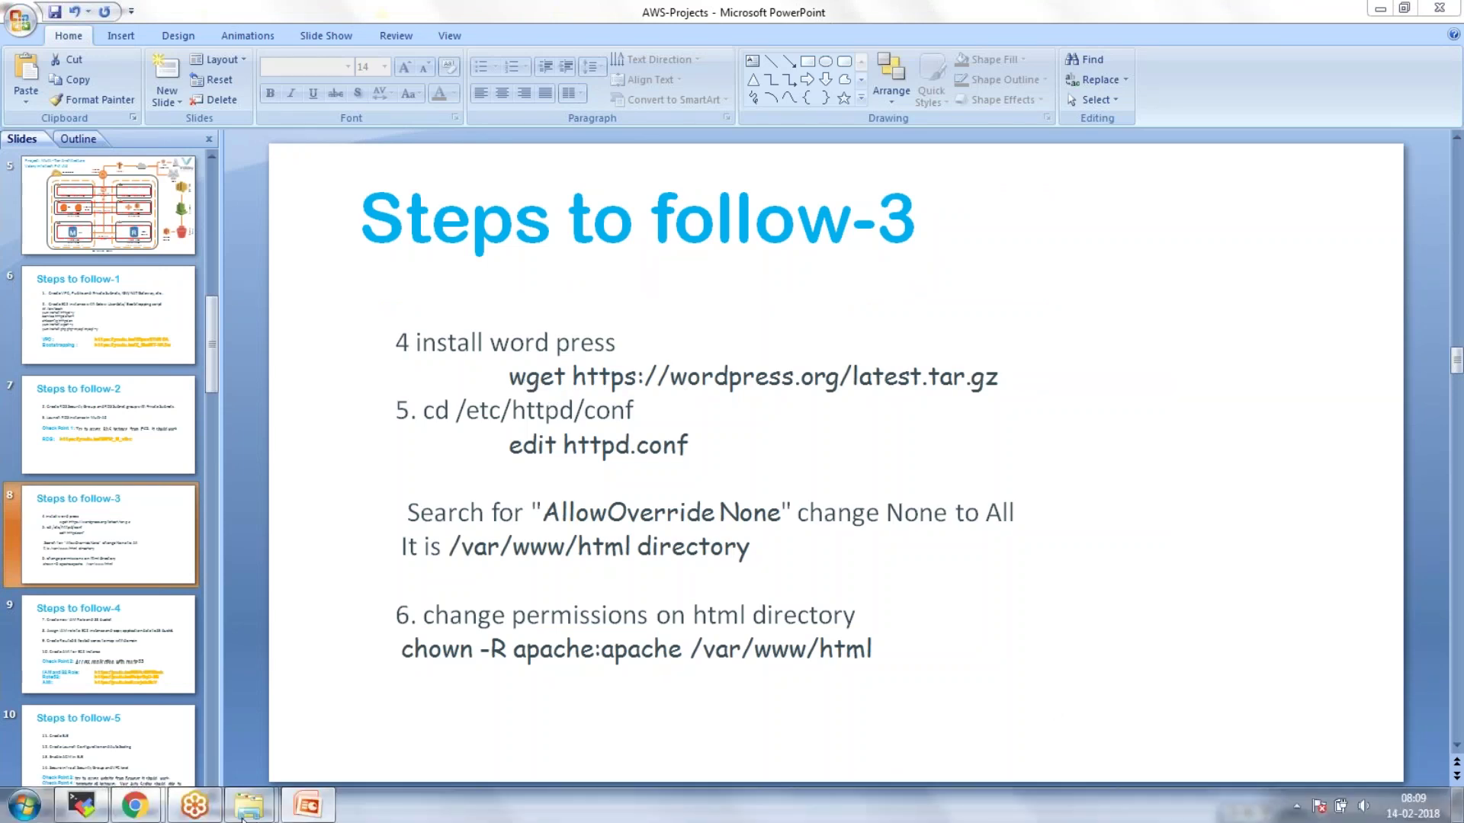
In a new Chrome tab, go to wordpress.org's Download WordPress page.
mouse_move(137, 807)
left_click(99, 698)
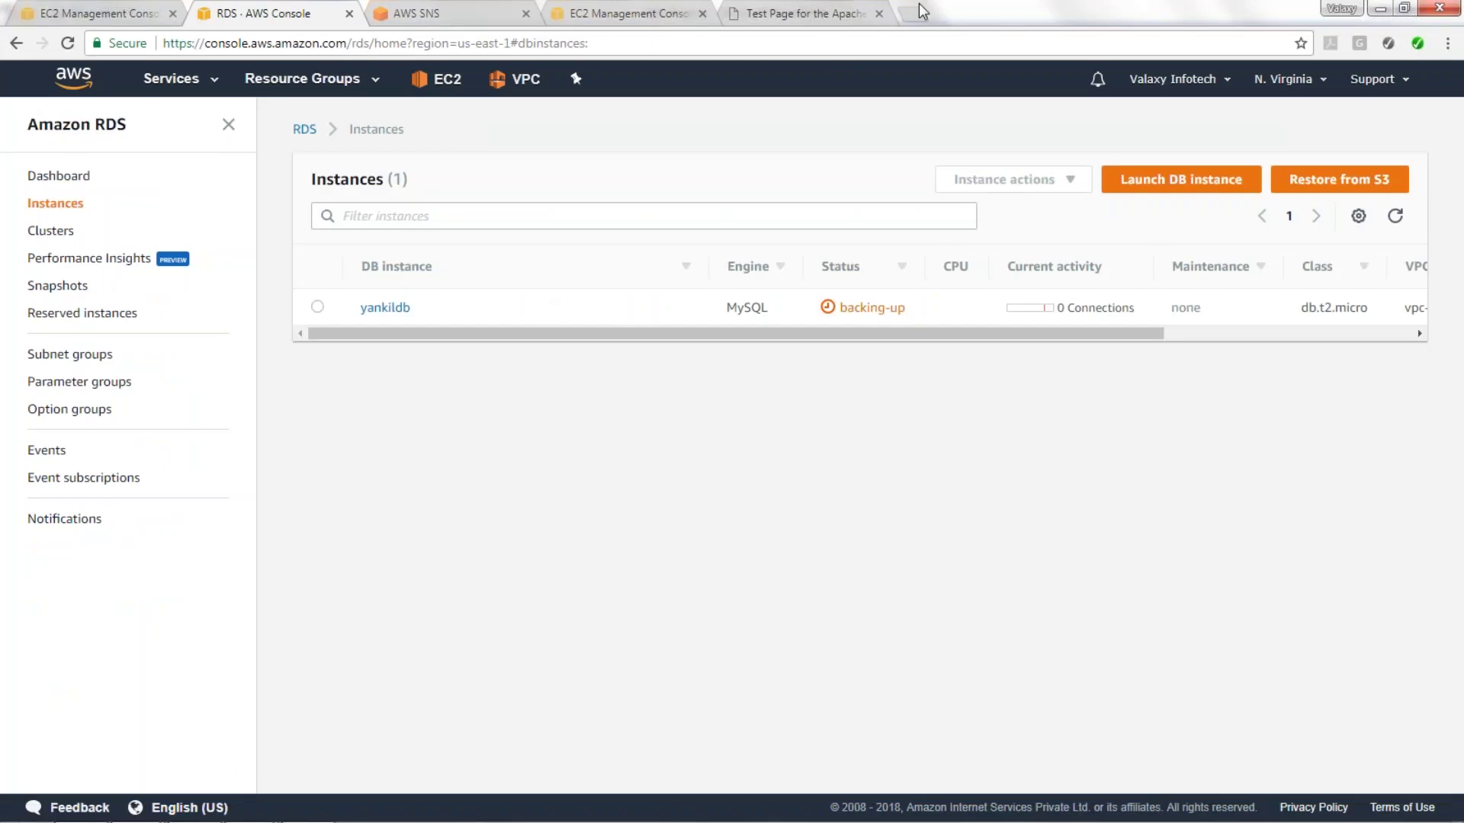
left_click(925, 10)
type("word")
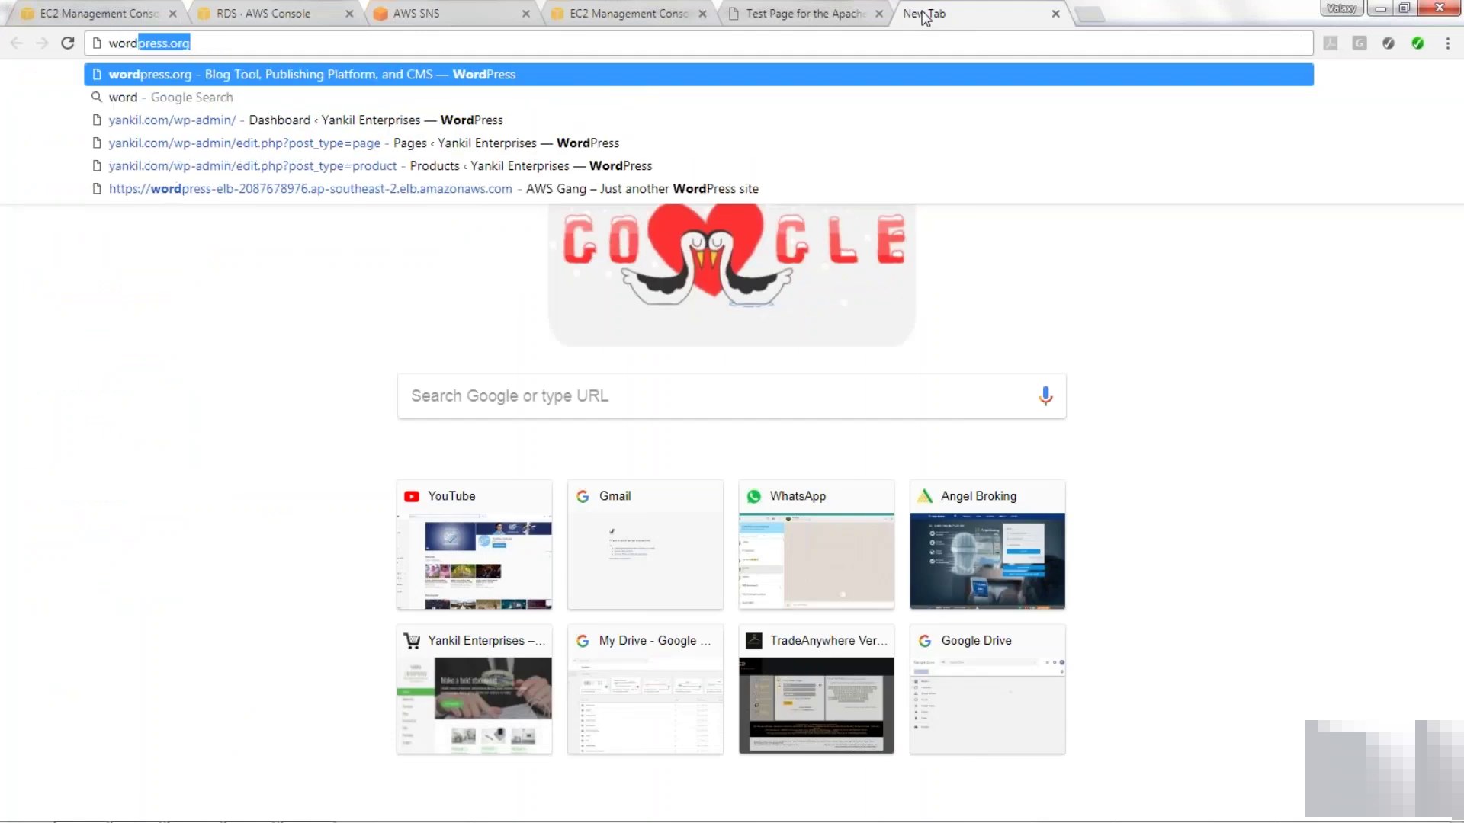
key("Return")
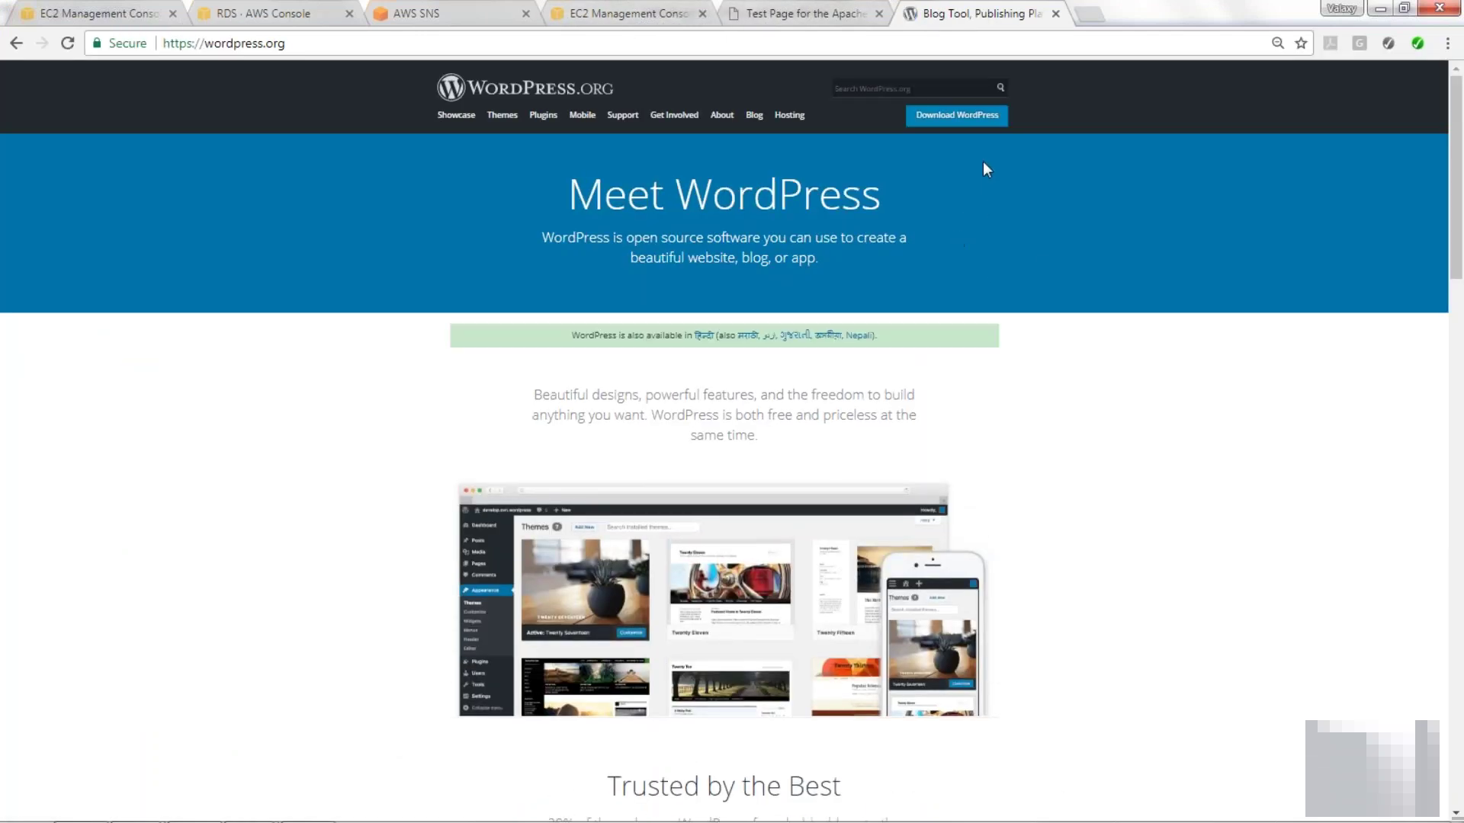
left_click(956, 115)
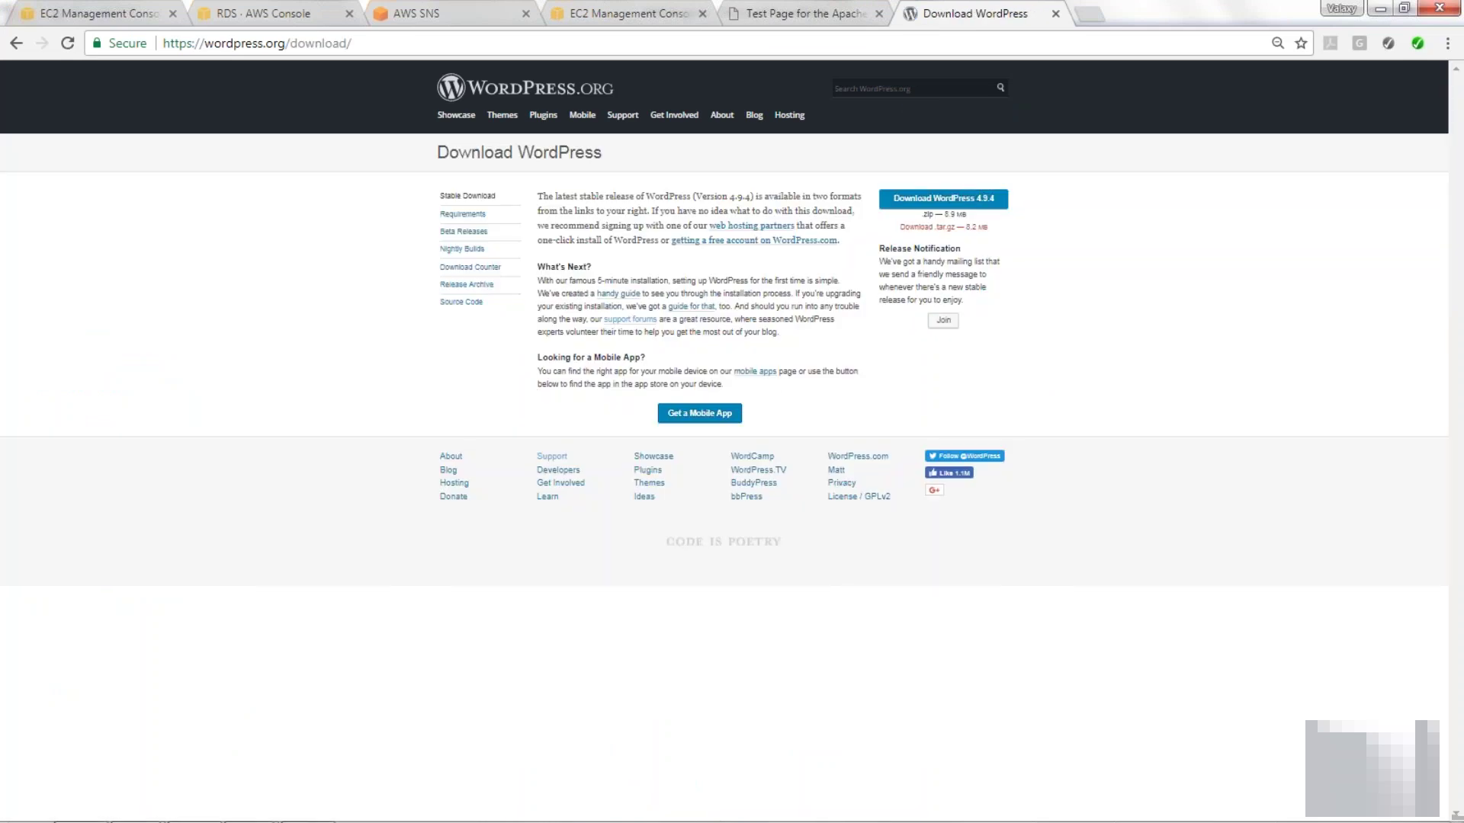
Copy the latest .tar.gz download link address and return to the SSH terminal.
right_click(960, 202)
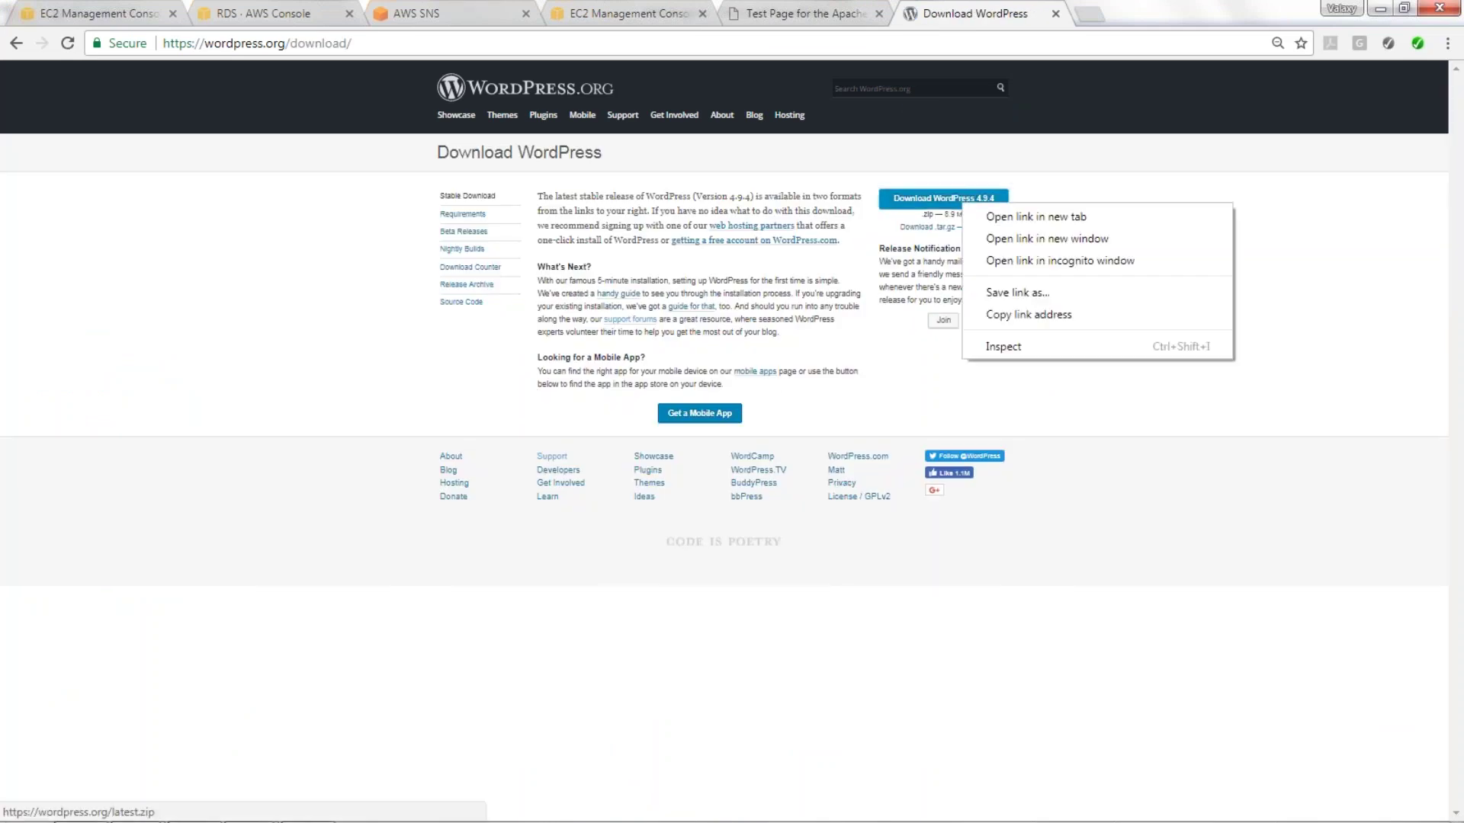
left_click(1044, 316)
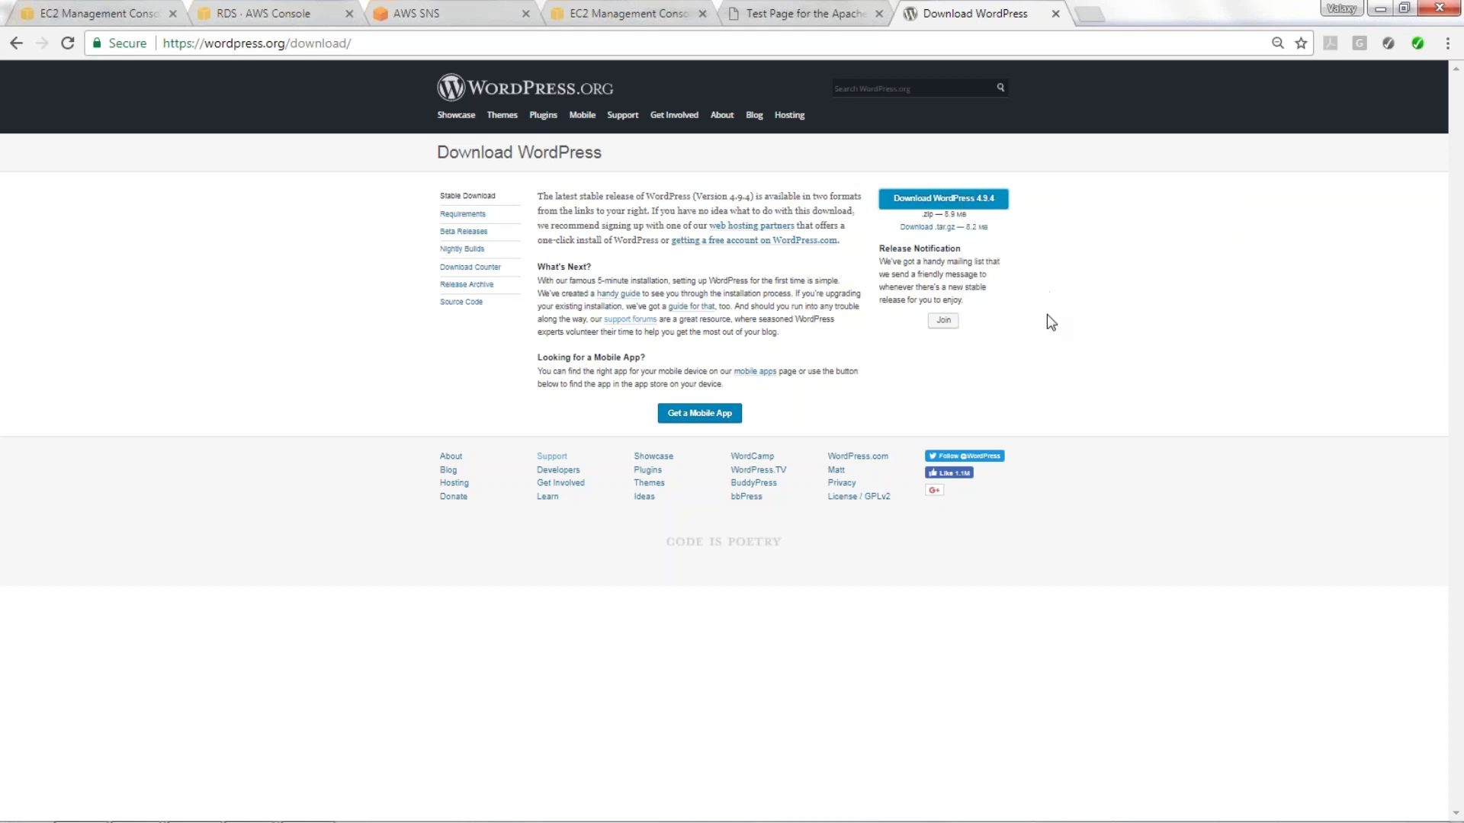
key("alt+Tab")
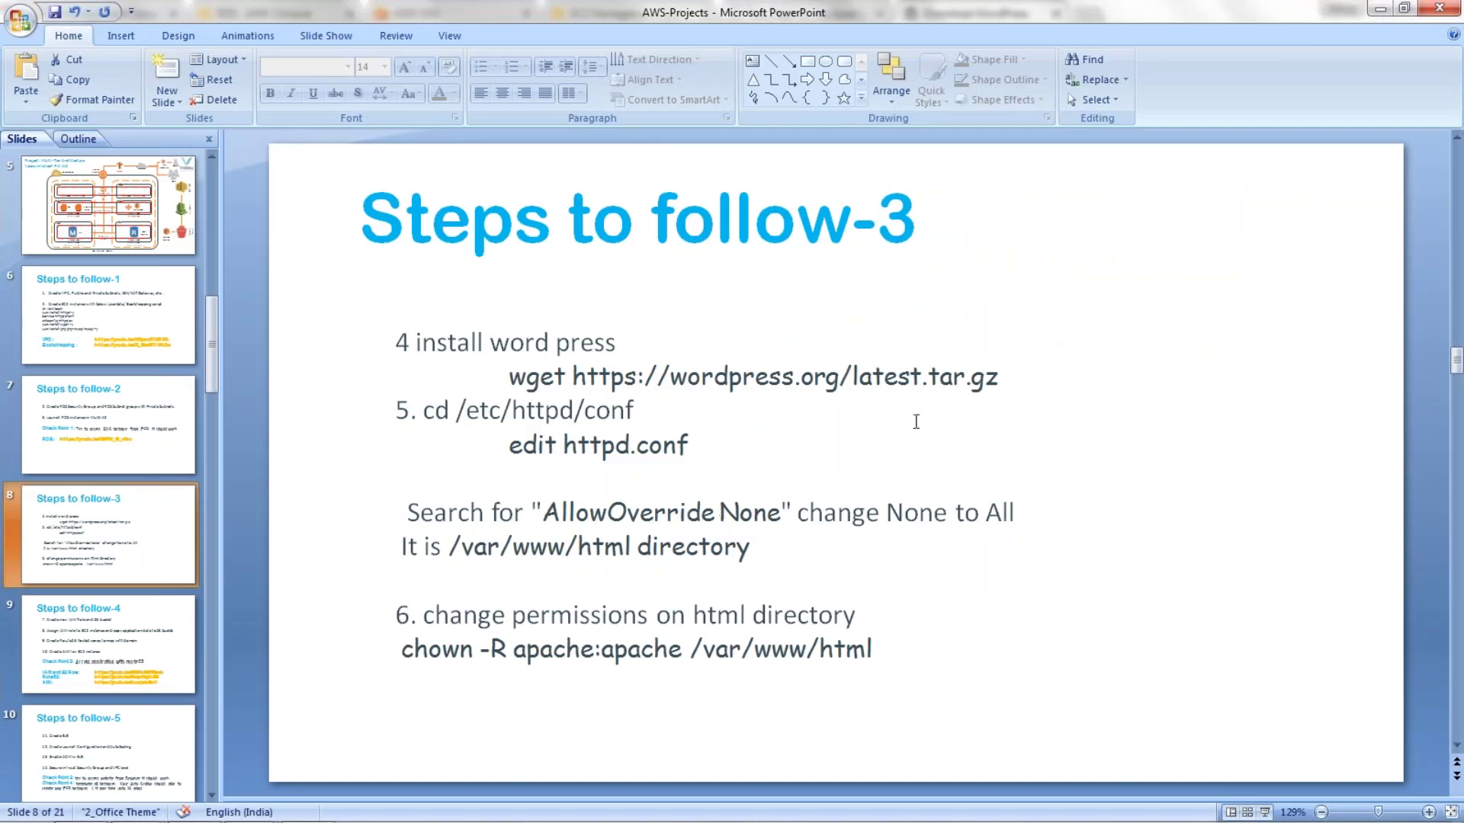
key("alt+Tab")
right_click(954, 228)
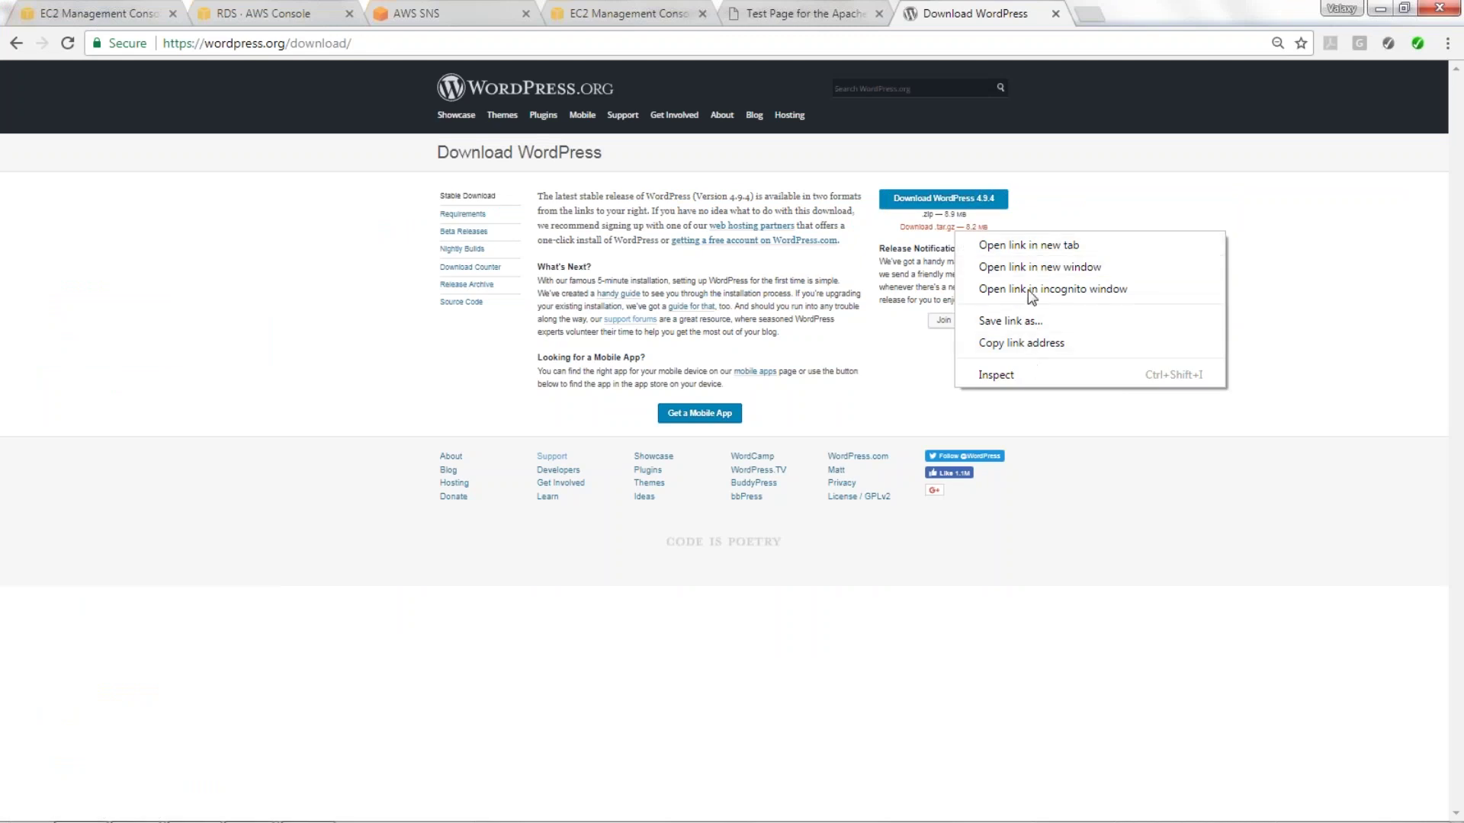
left_click(1036, 342)
key("alt+Tab")
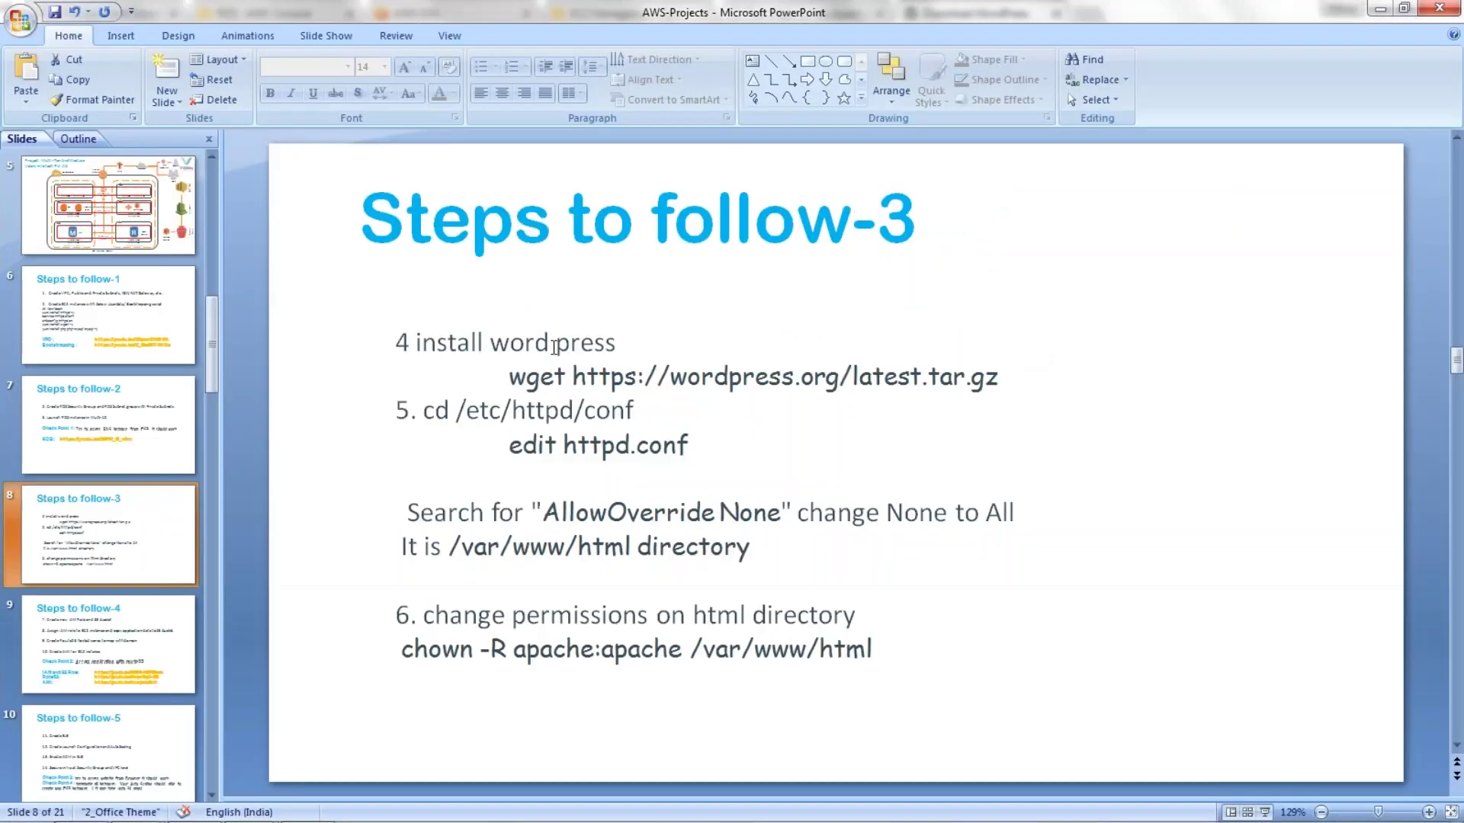
key("alt+Tab")
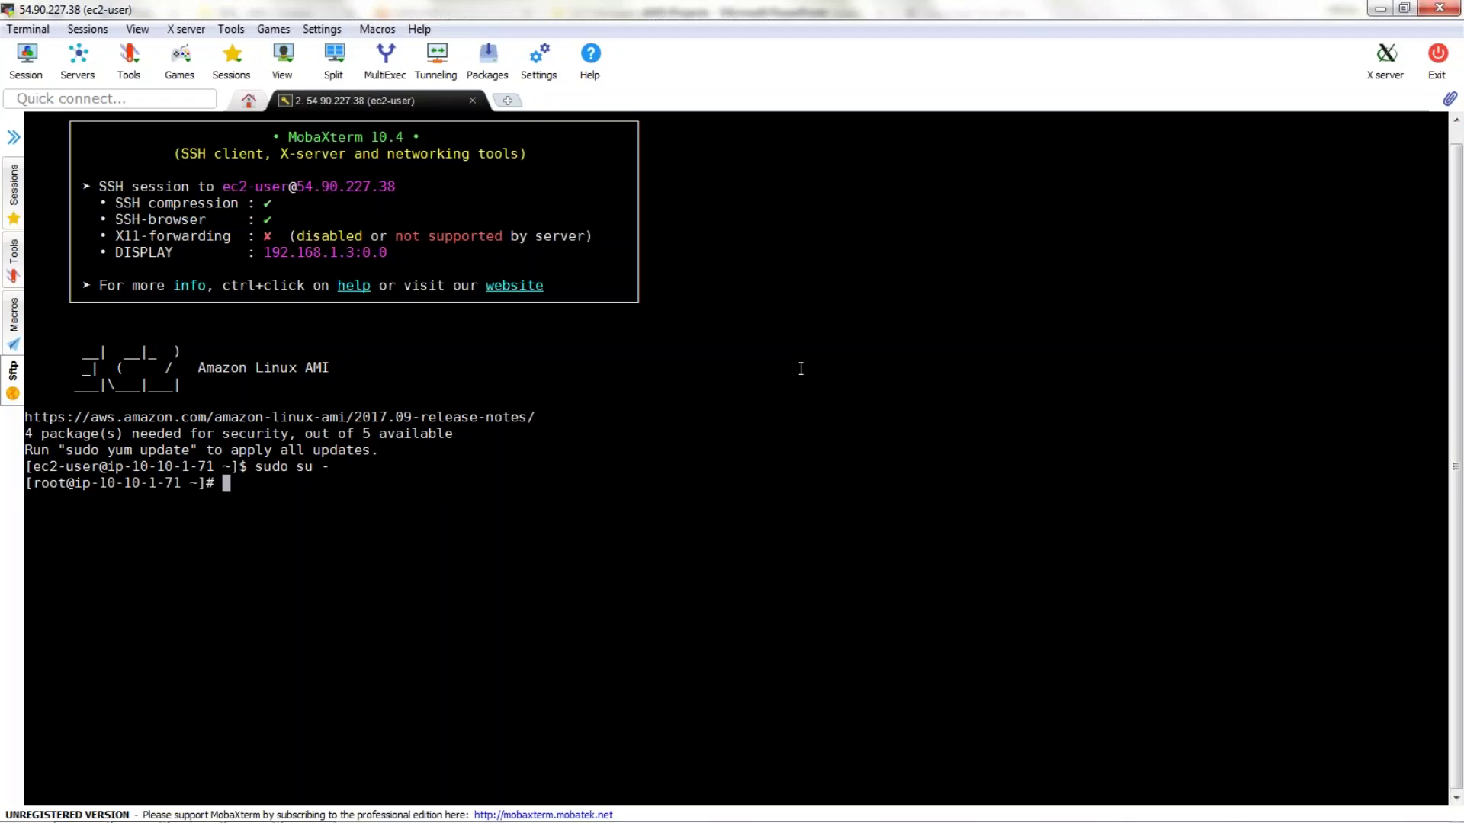
Change to /var/www/html and list its contents.
type("cd /var/www/html")
key("Return")
type("ls")
key("Return")
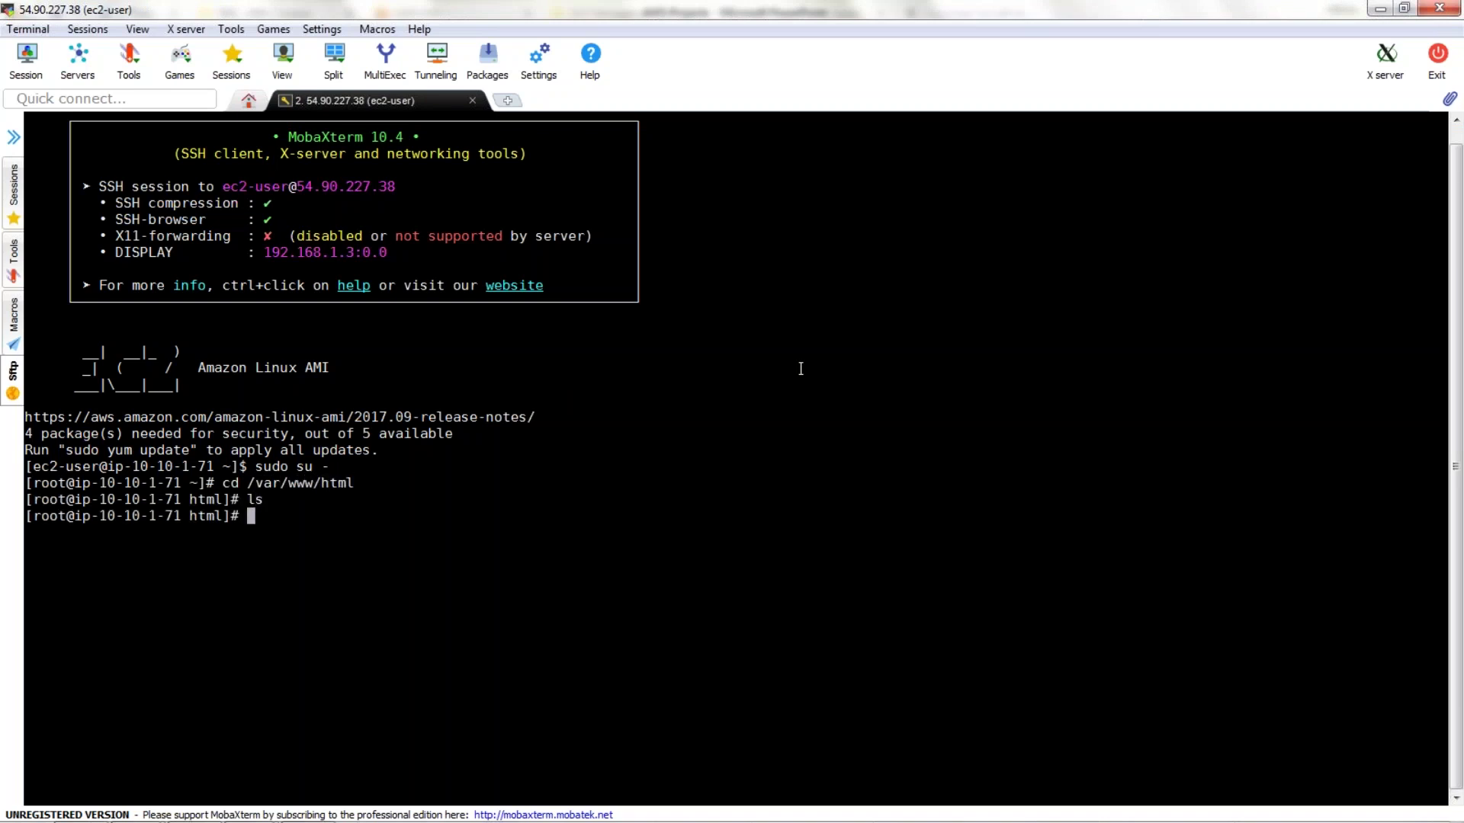
Download the WordPress archive with wget and confirm latest.tar.gz is listed.
type("wget")
right_click(800, 368)
left_click(877, 426)
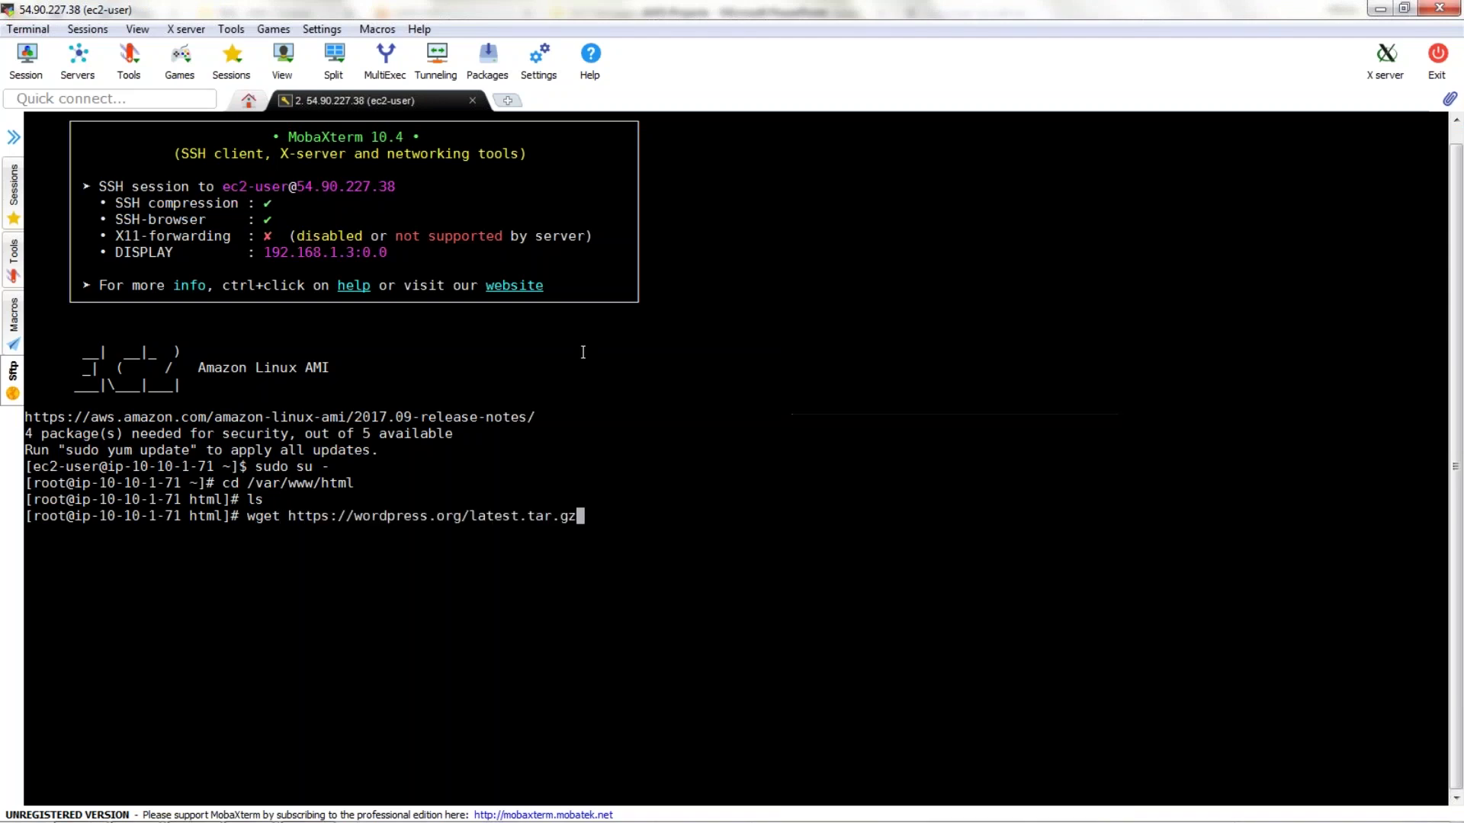
key("Return")
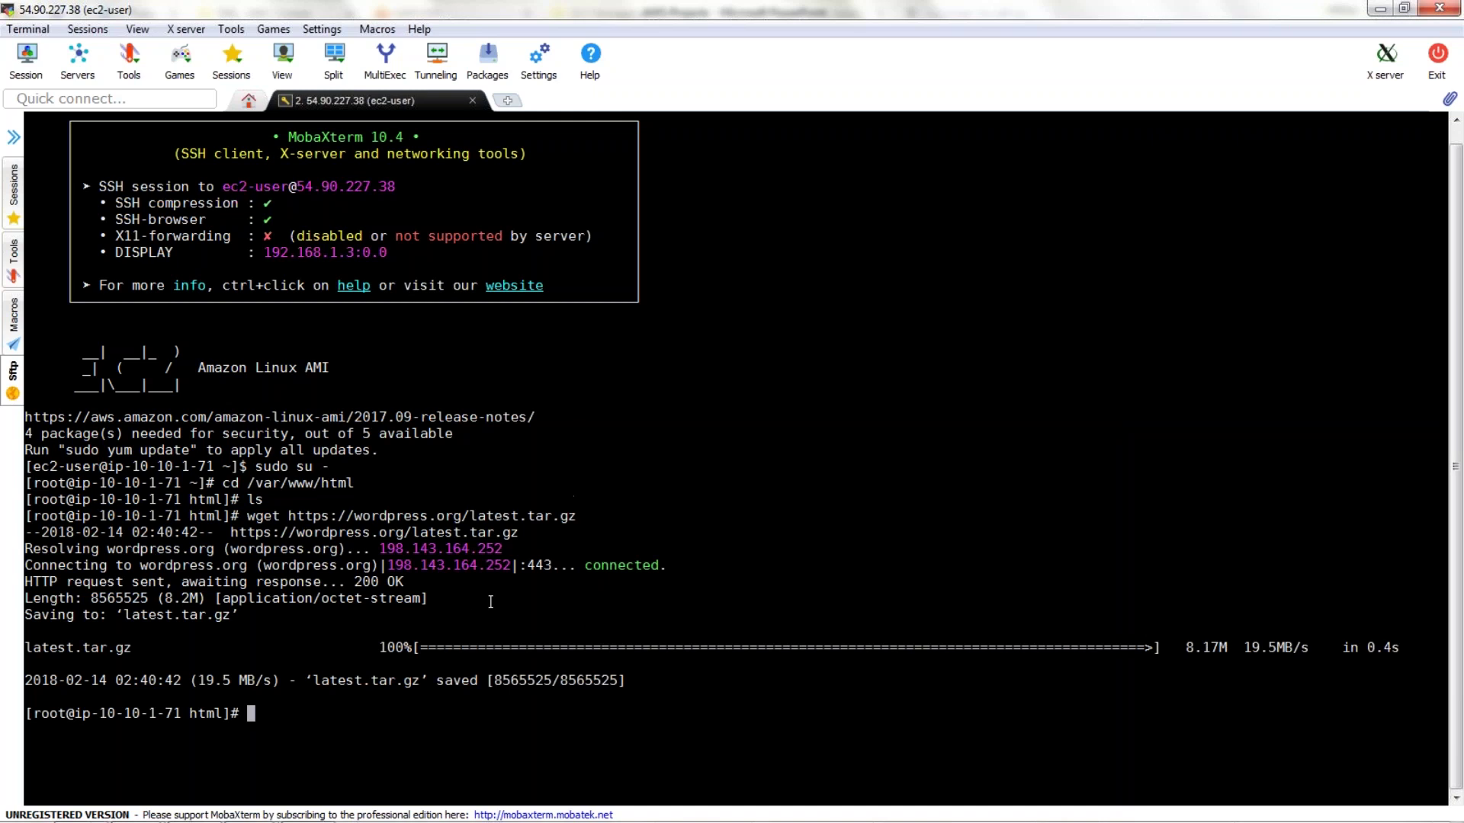
type("ls")
key("Return")
double_click(41, 731)
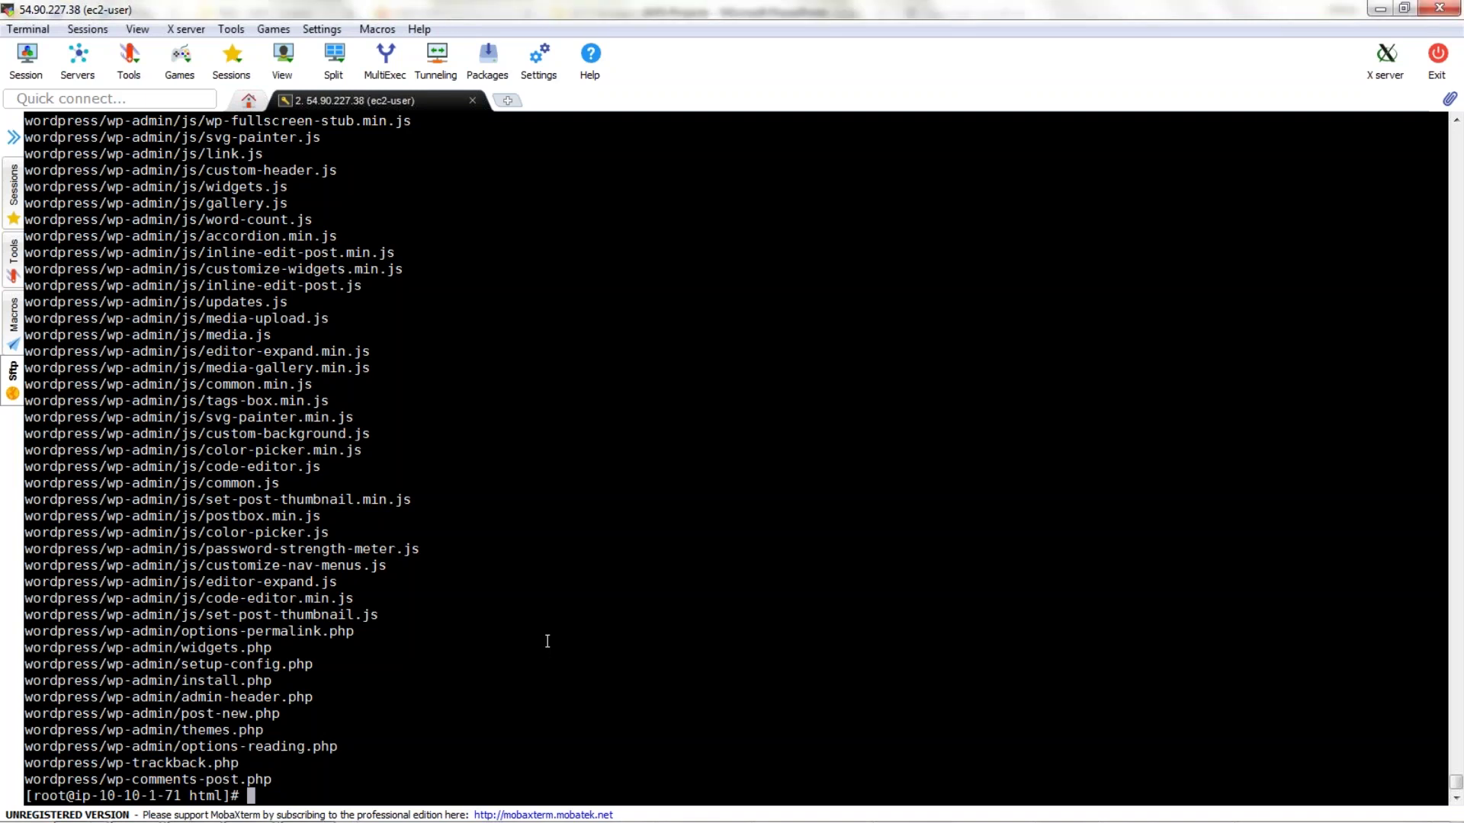
Confirm the extracted wordpress folder is listed in /var/www/html.
type("tar xvzf latest.tar.gz")
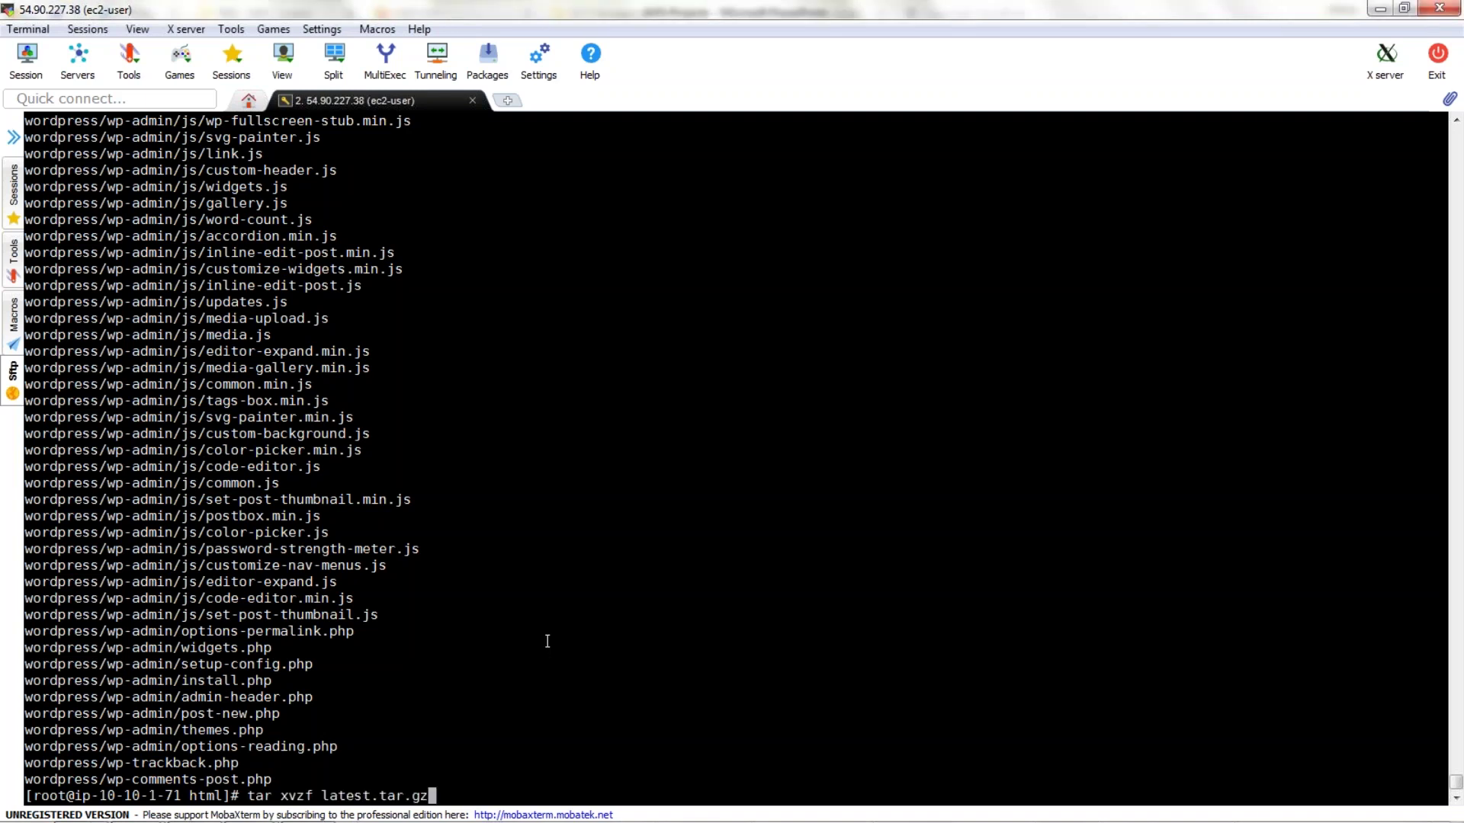
key("ctrl+c")
type("ls")
key("Return")
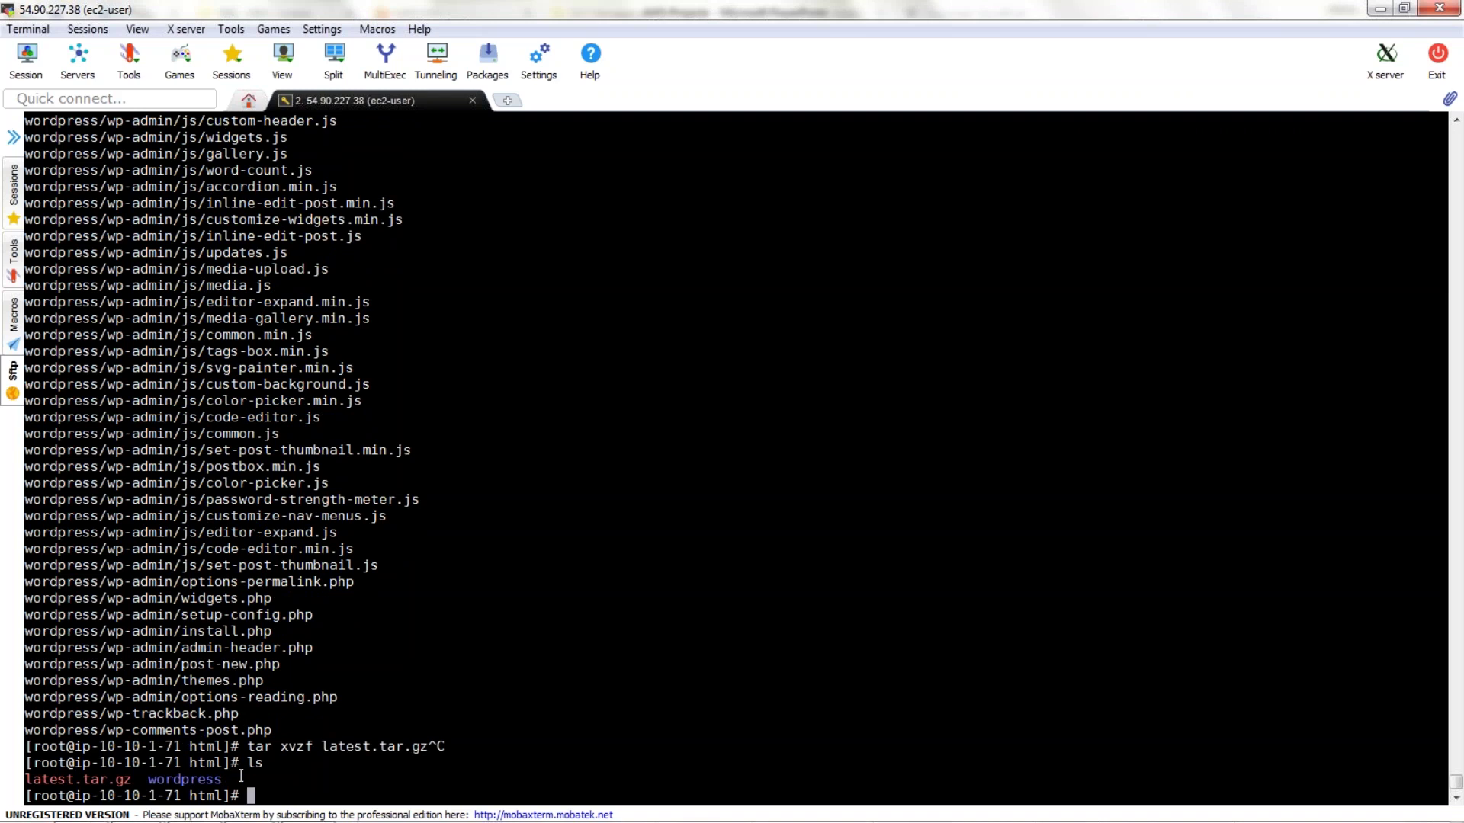
double_click(202, 779)
Enter the wordpress folder and list its contents.
type("cd wod")
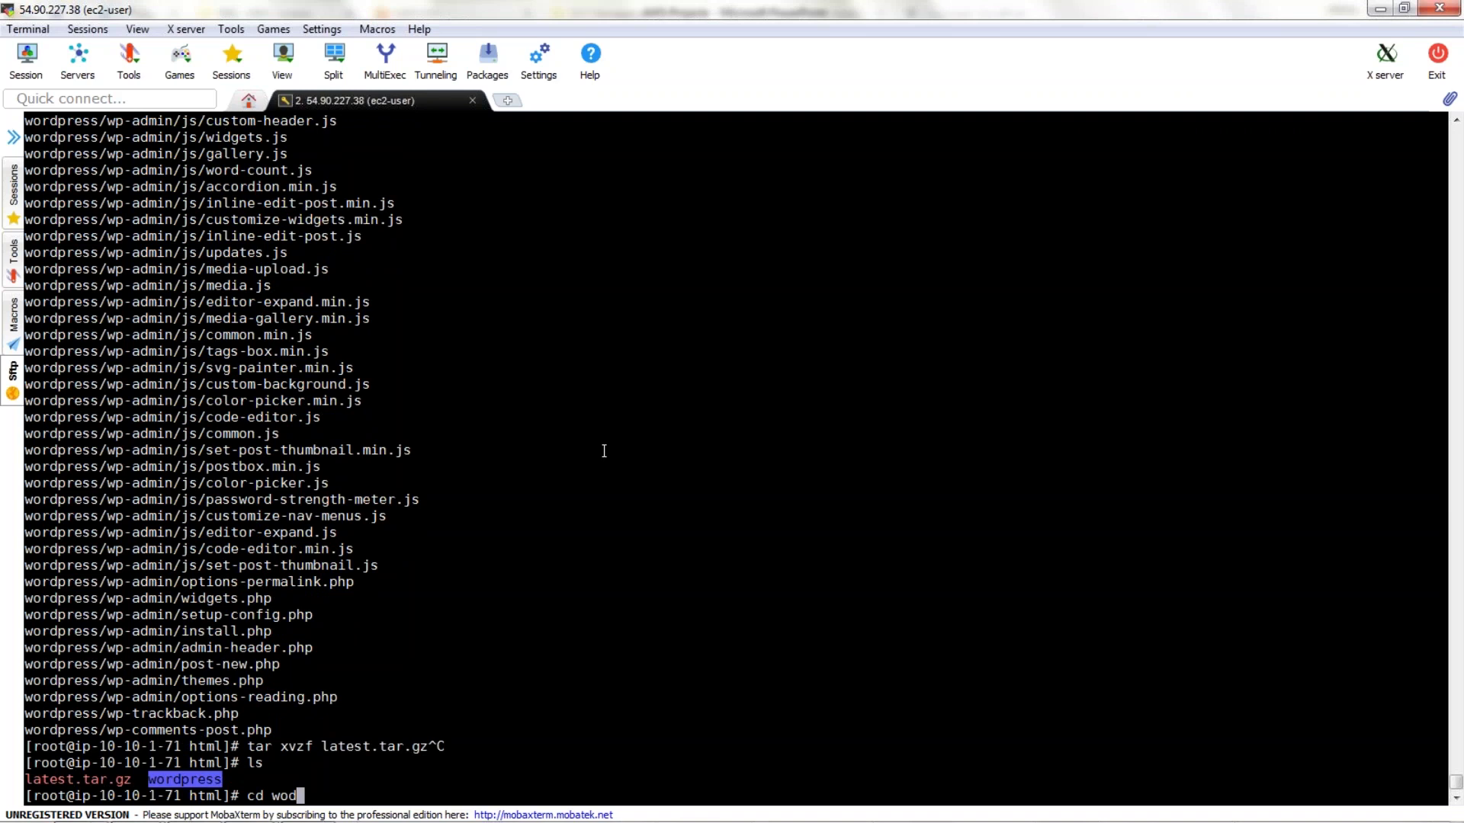
key("BackSpace")
type("r")
key("Tab")
key("Return")
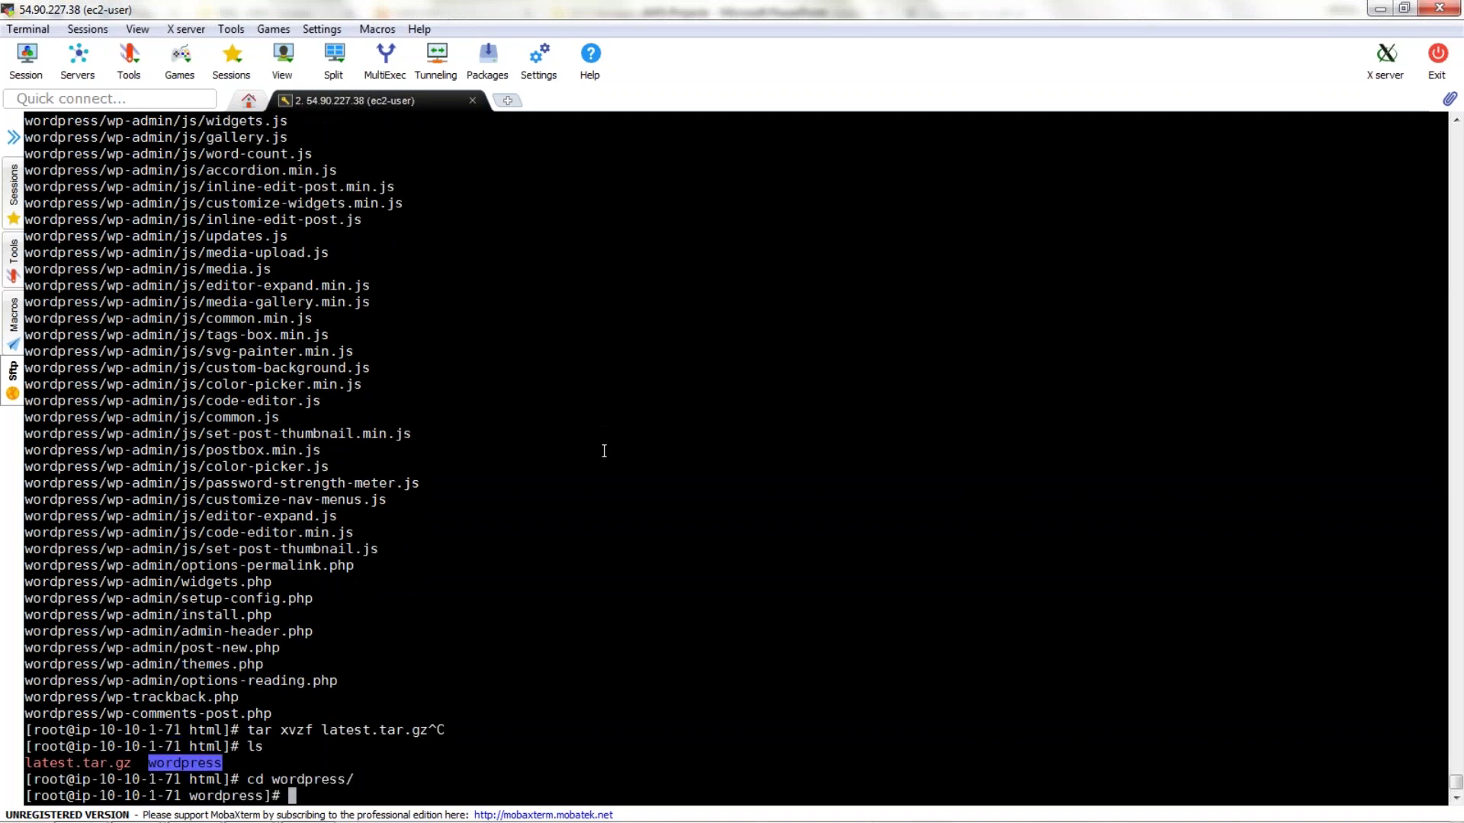
type("ls")
key("Return")
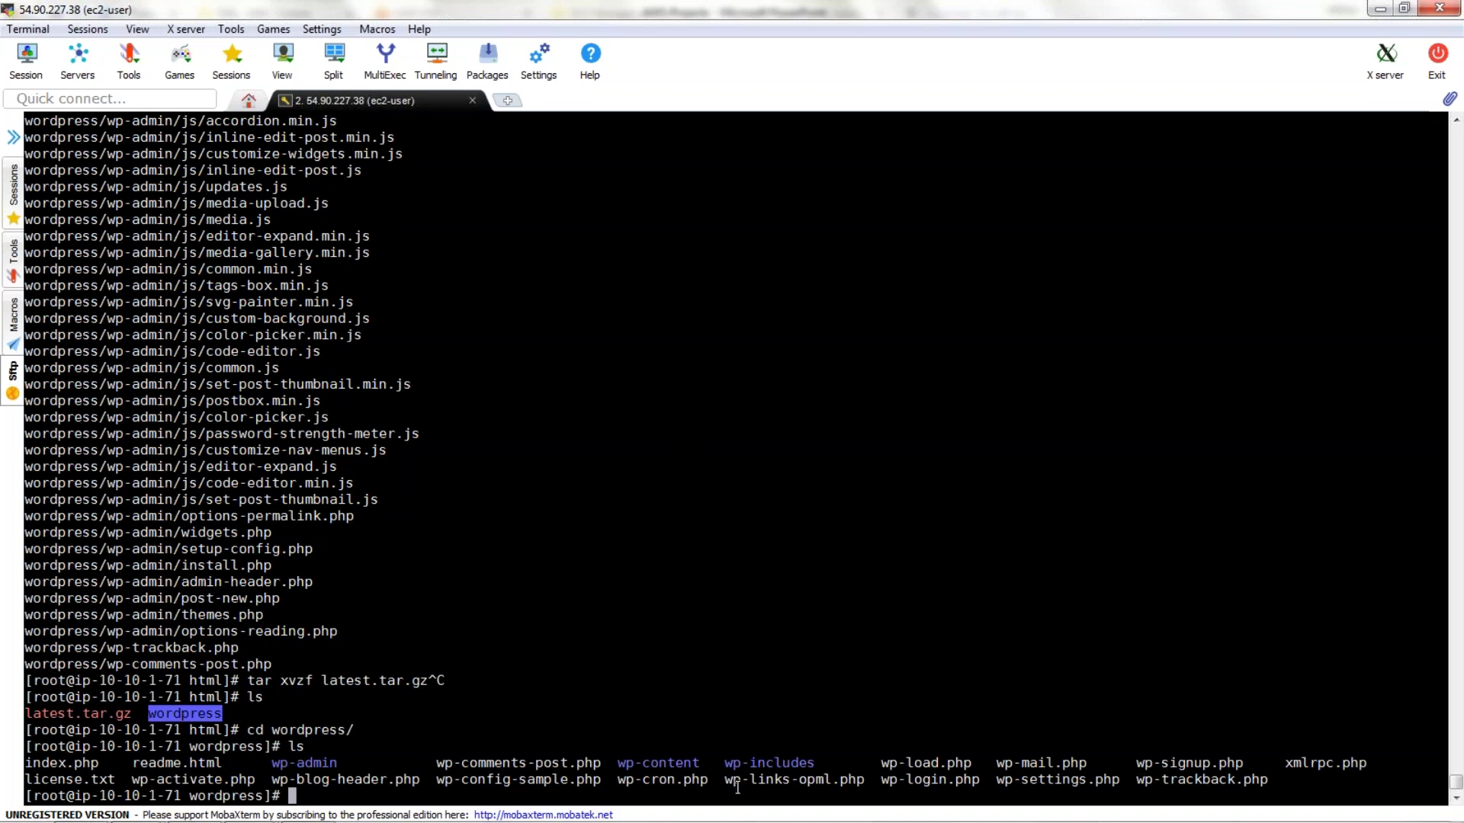
Move all WordPress files into /var/www/html and verify them with pwd and ls.
type("mv * /var/www/html")
key("Return")
type("cd ..")
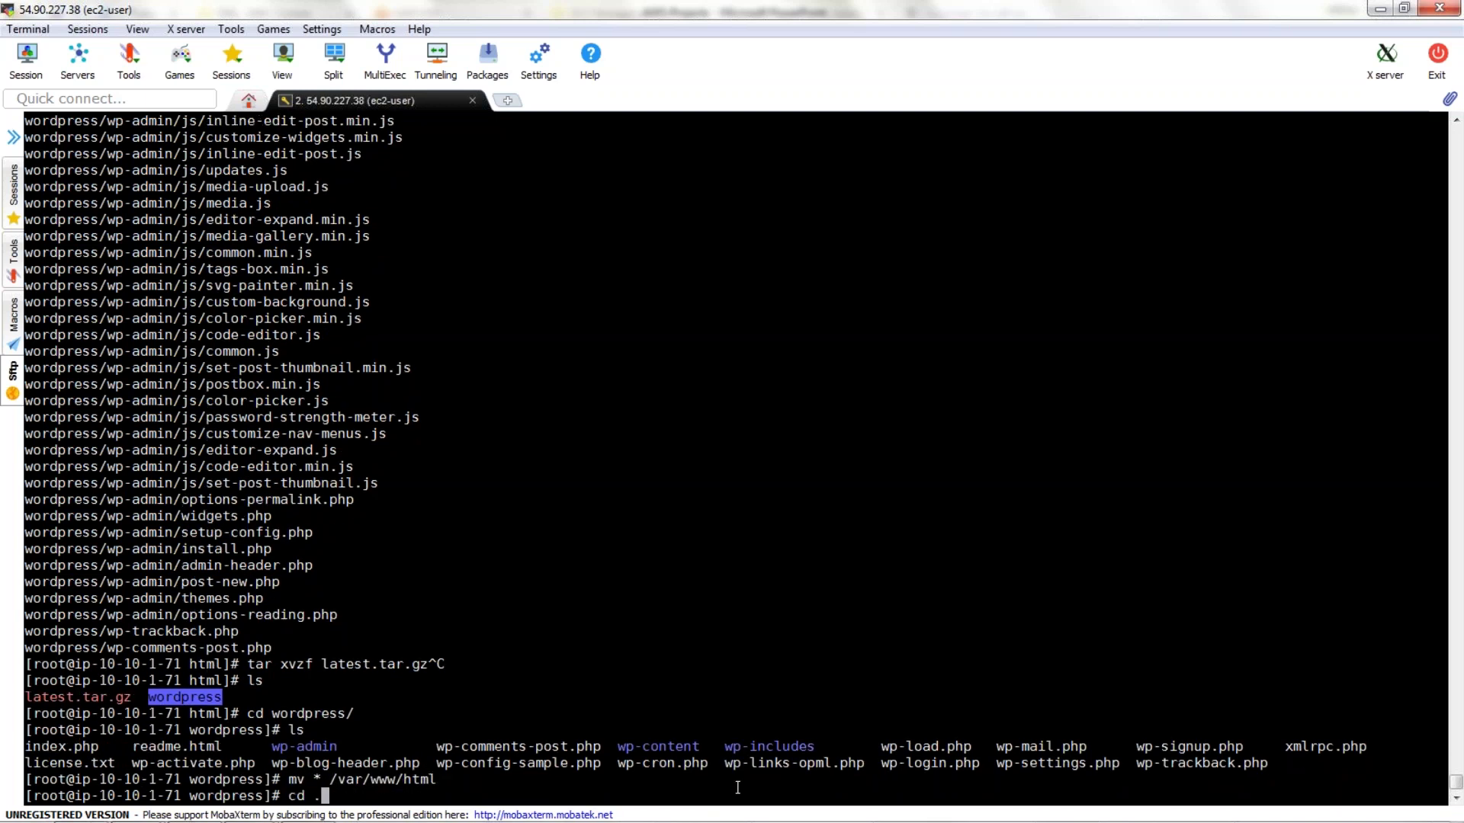
key("Return")
type("pwd")
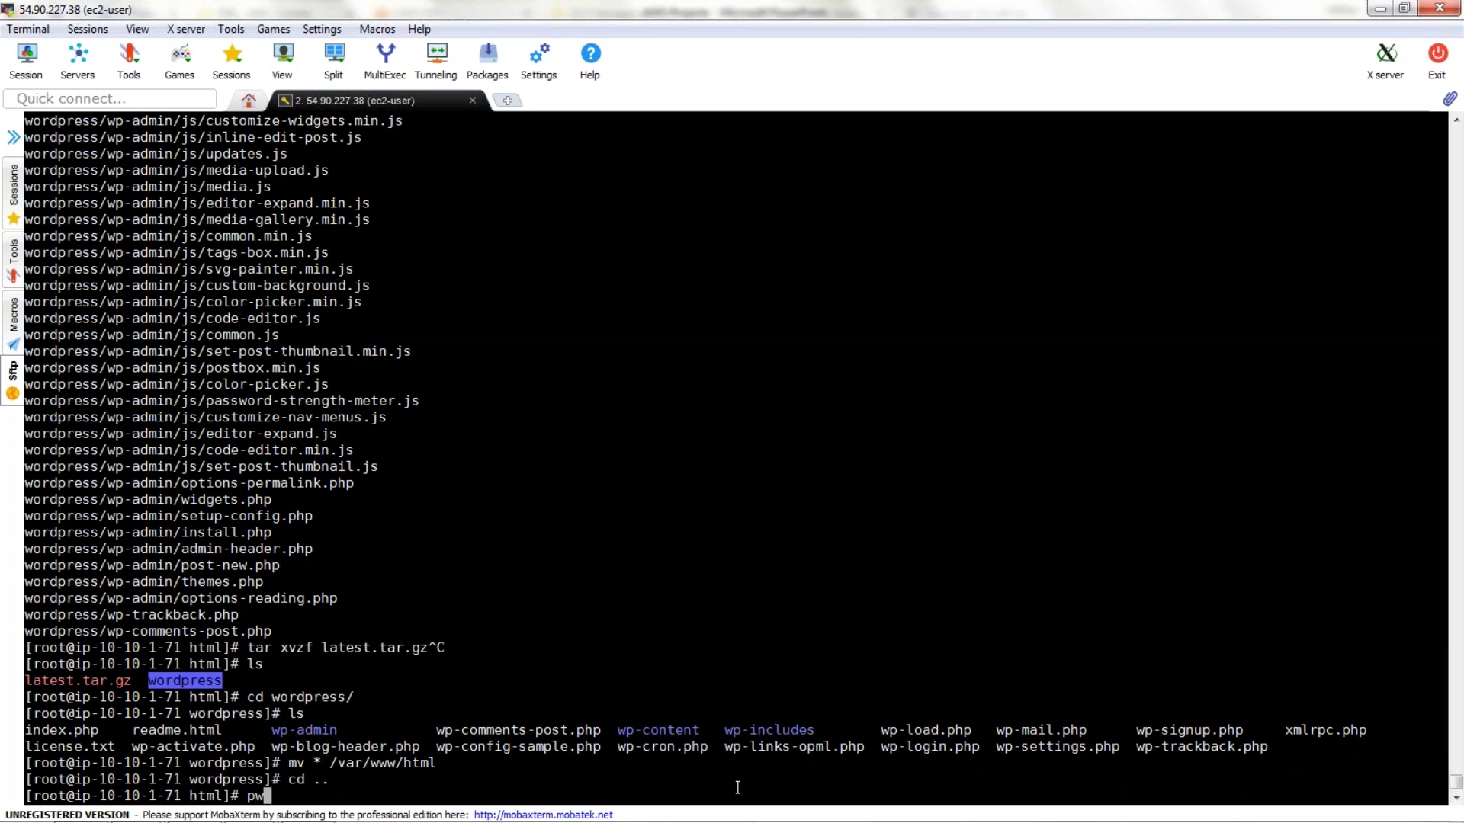
key("Return")
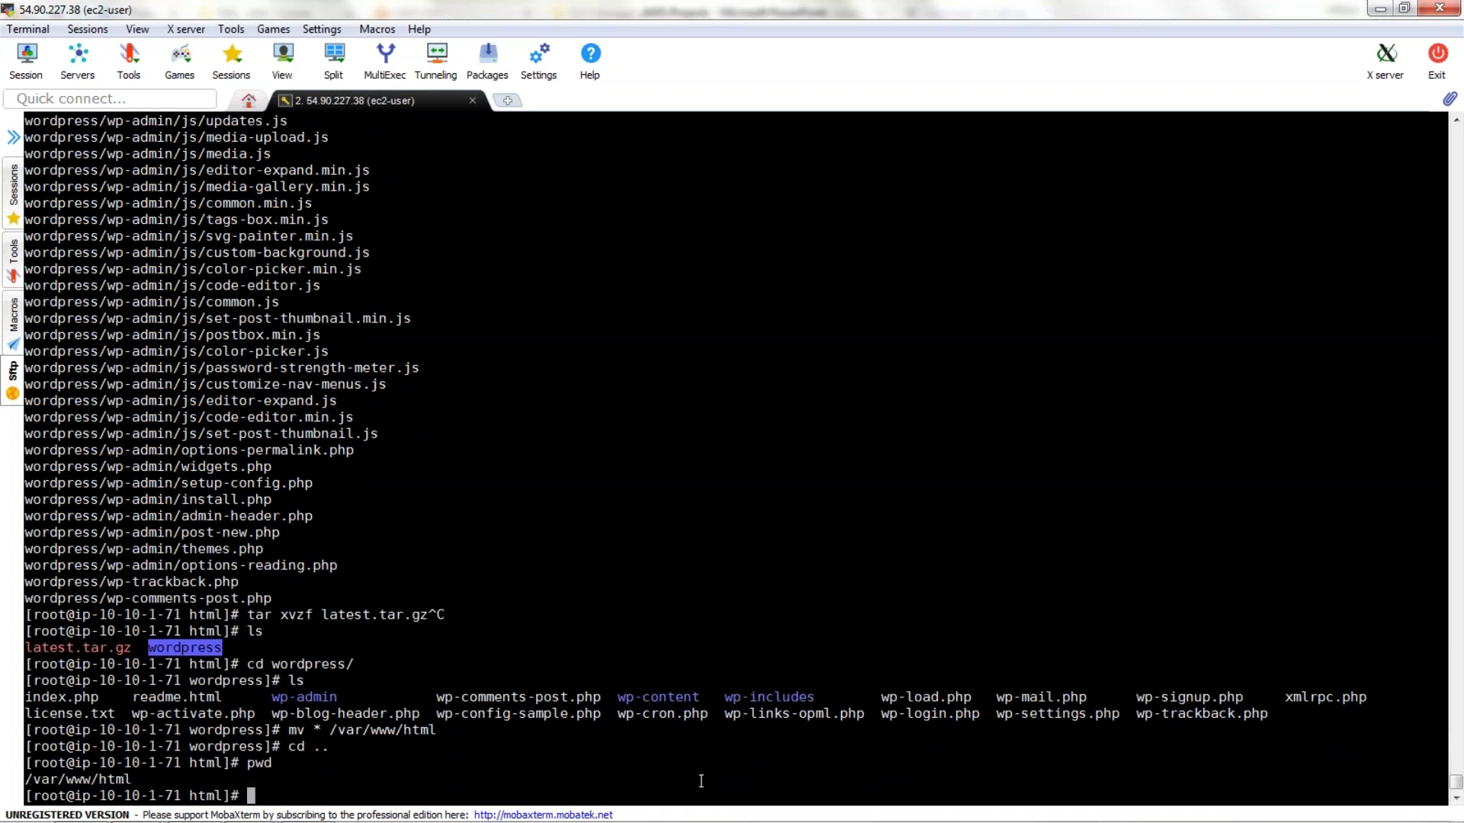
type("ls")
key("Return")
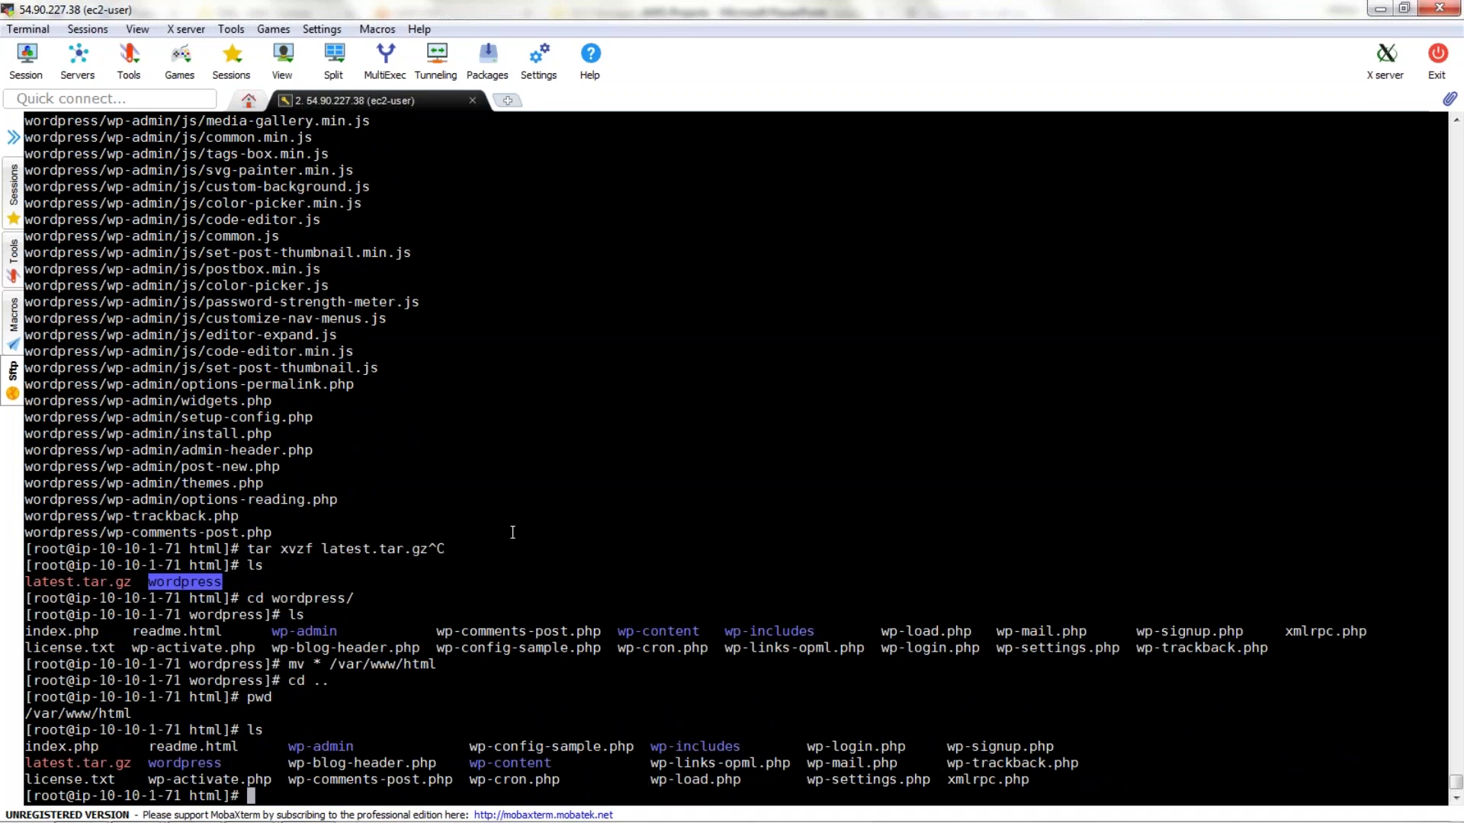
key("alt+Tab")
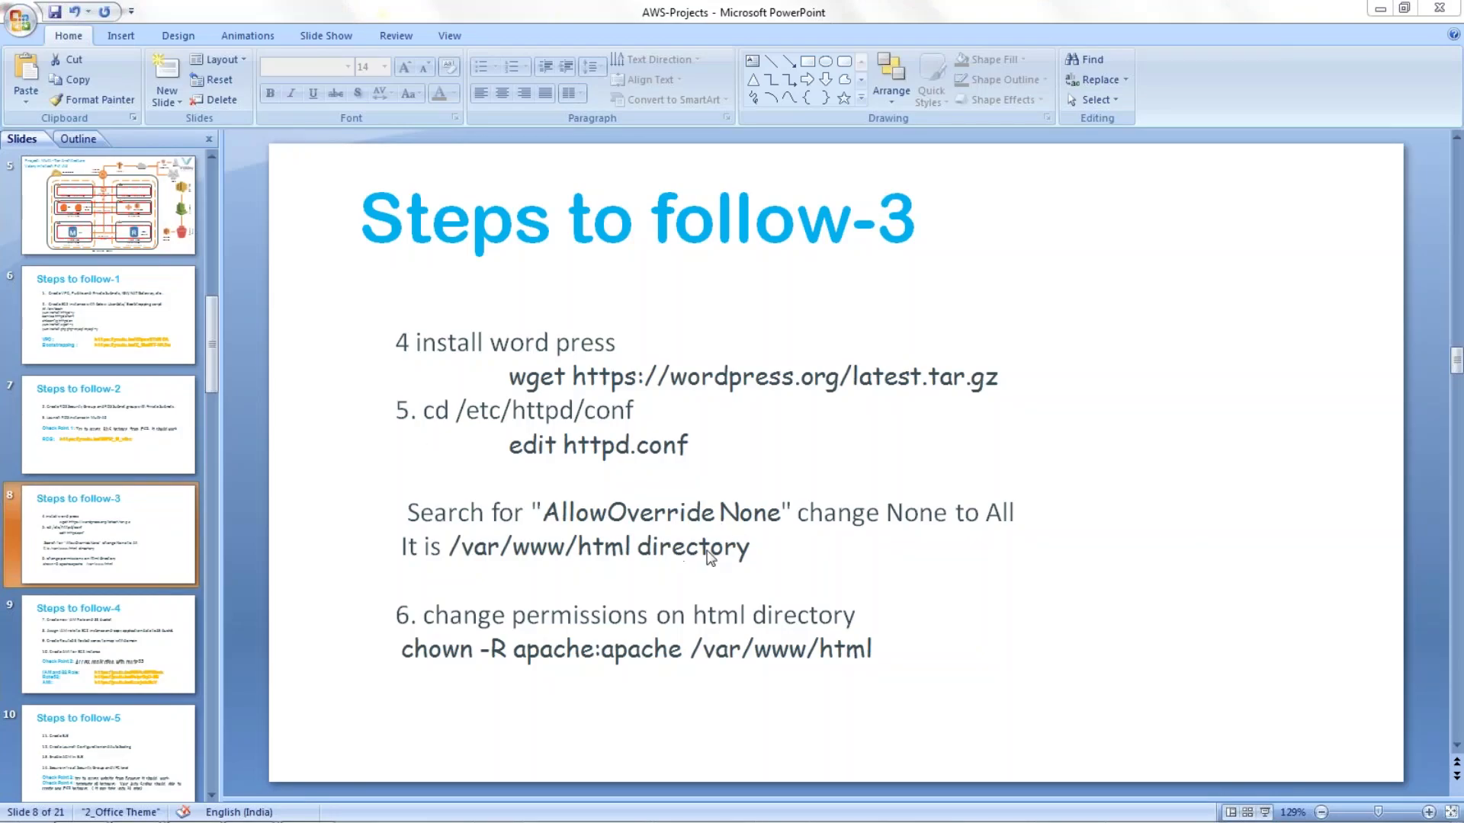
Go to /etc/httpd/conf, list httpd.conf and magic, and enter vi httpd.conf.
key("alt+Tab")
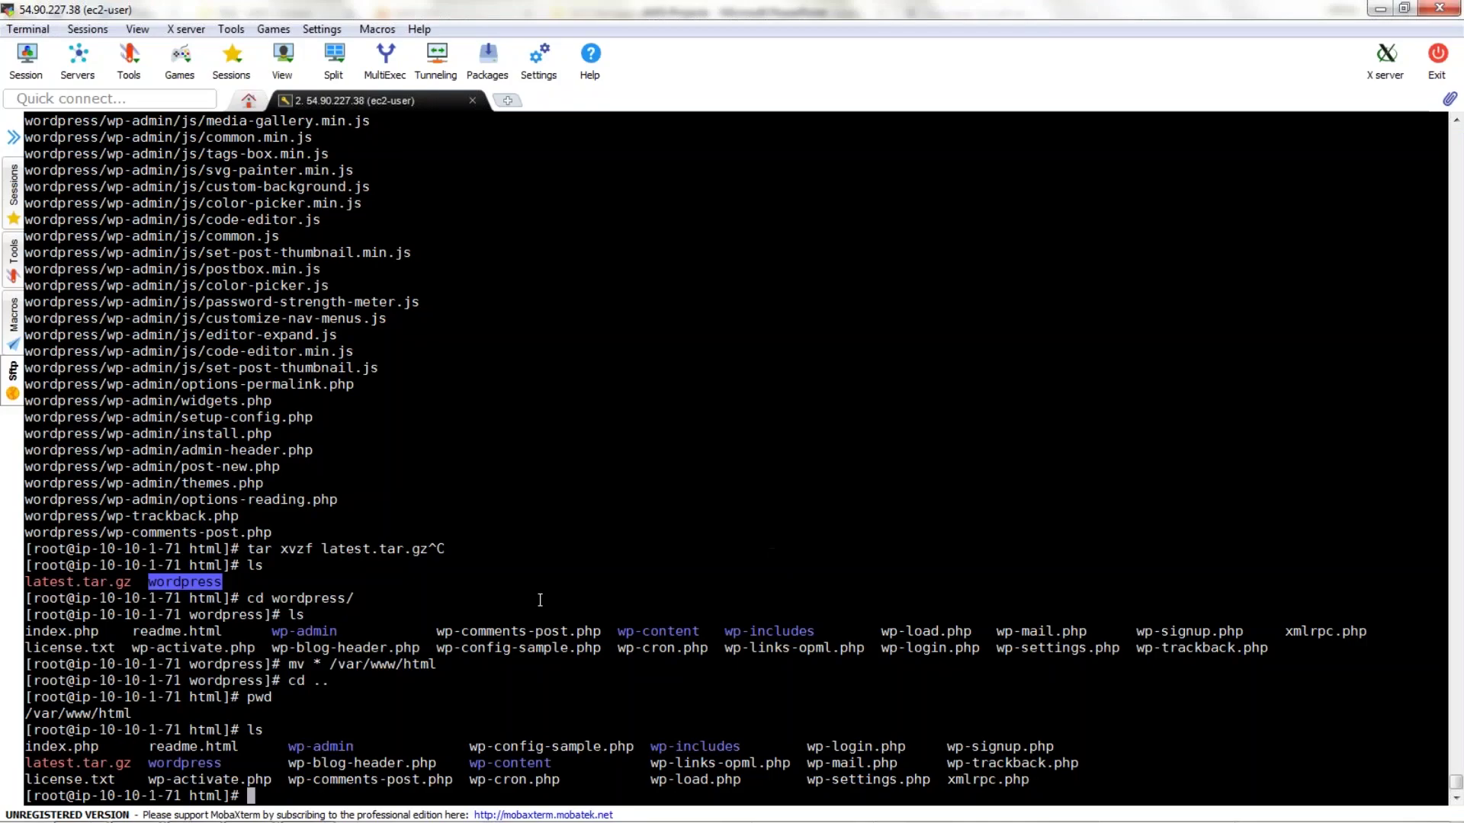
type("cd /")
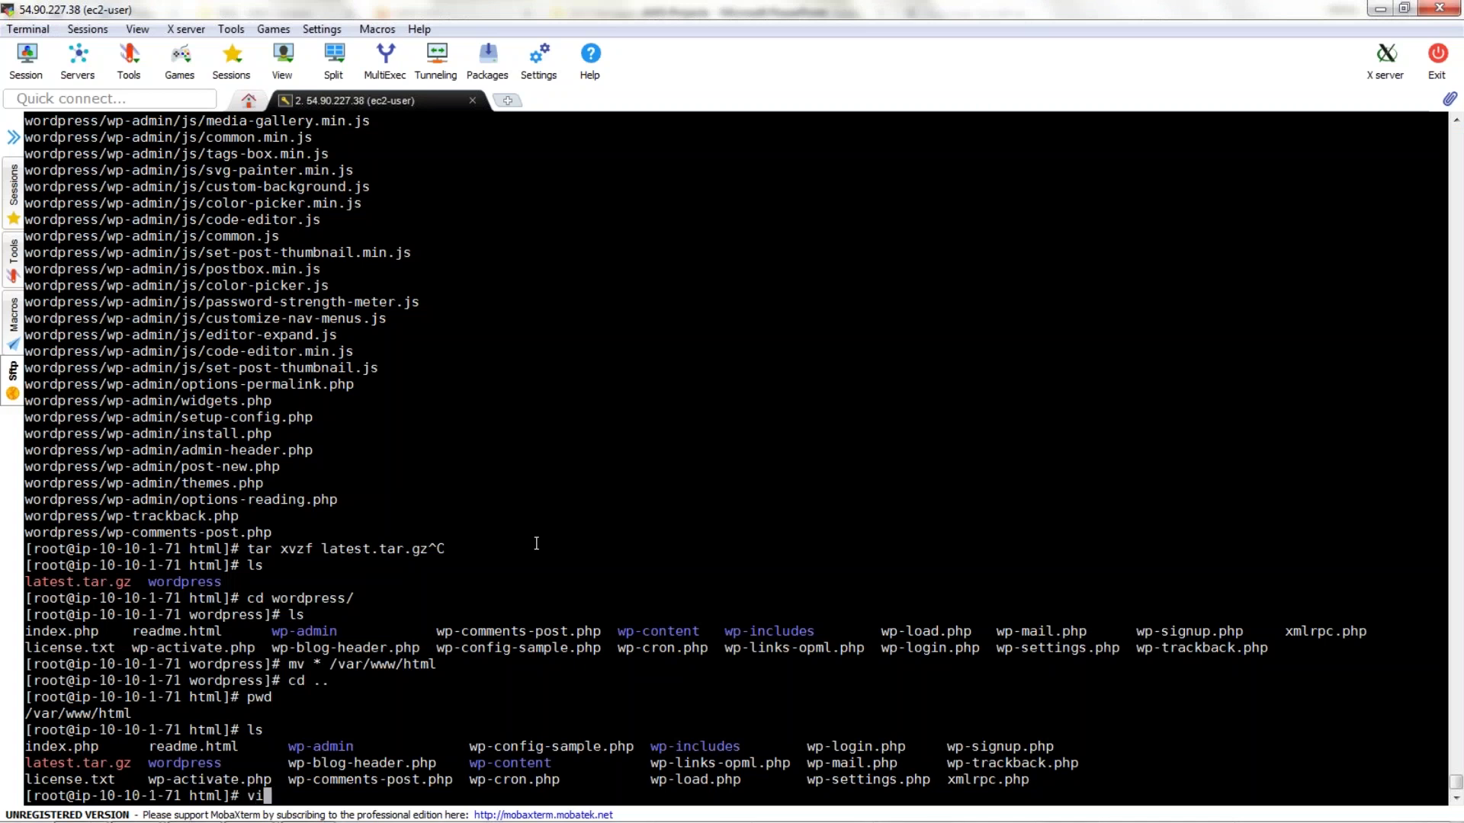
type("etc/httpd/conf")
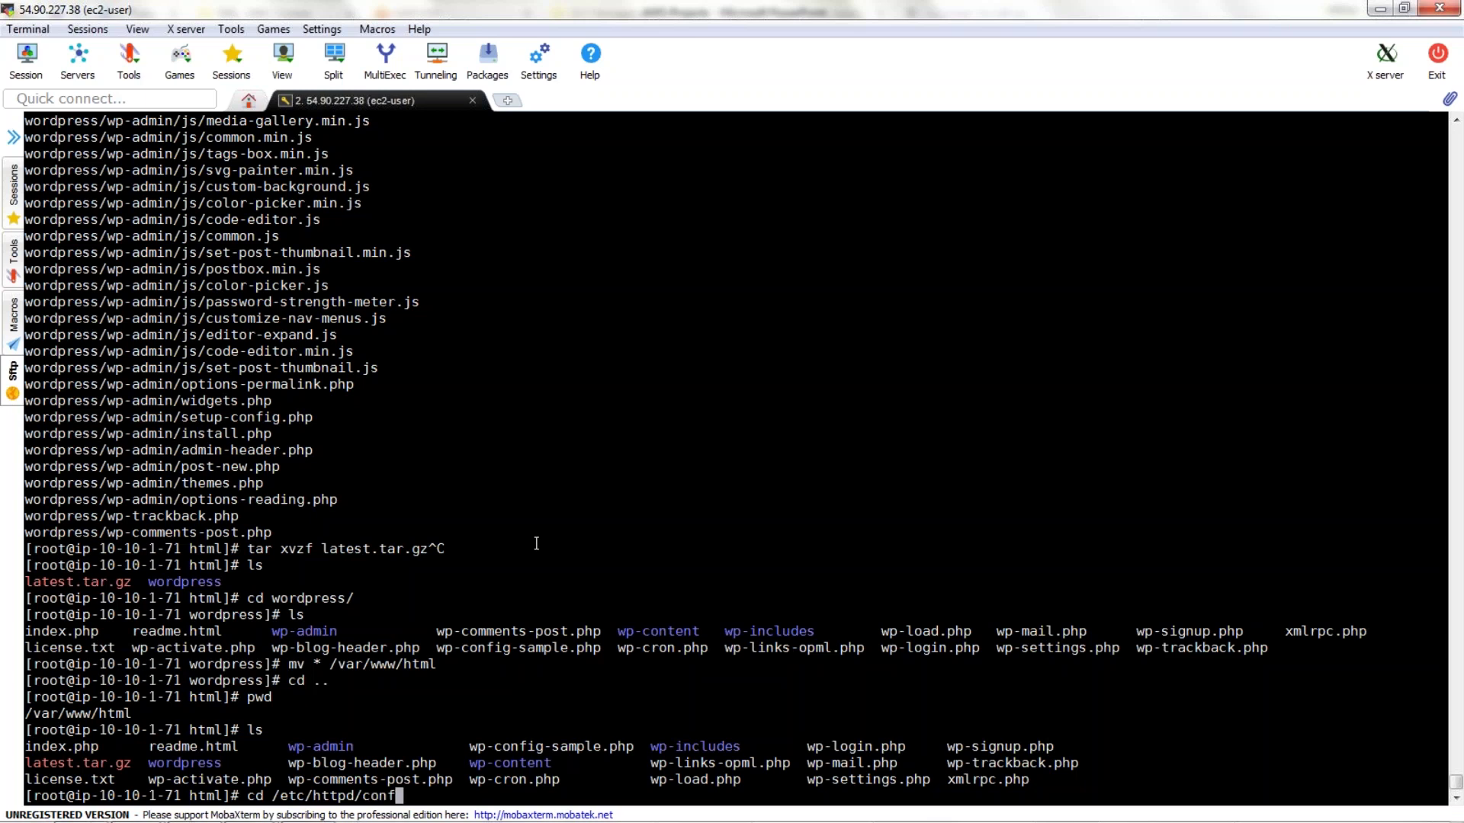
type("/")
type("httpd.conf")
key("BackSpace")
key("BackSpace")
key("BackSpace")
key("BackSpace")
key("BackSpace")
key("BackSpace")
key("BackSpace")
key("BackSpace")
key("BackSpace")
key("BackSpace")
key("BackSpace")
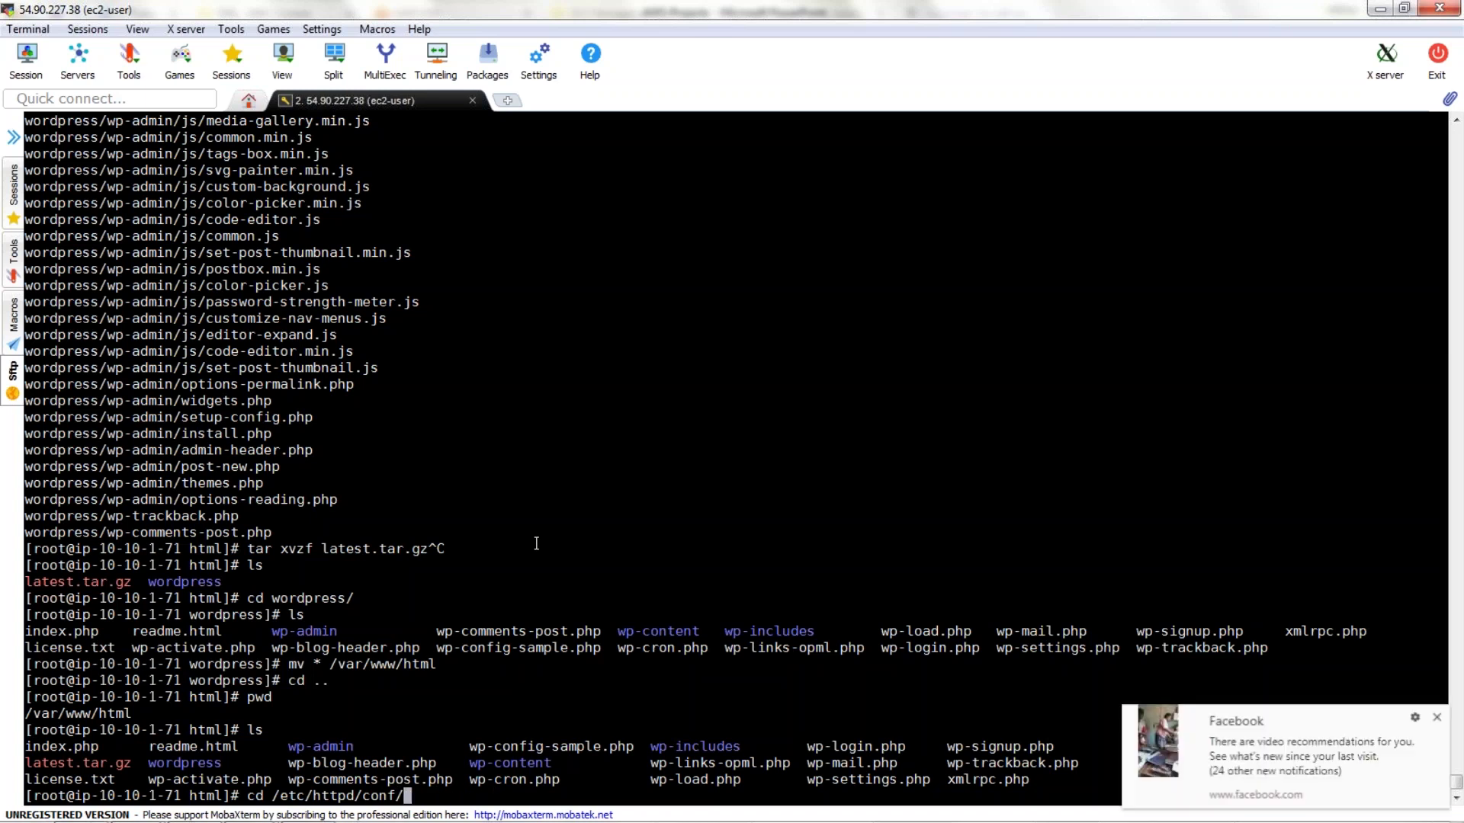
key("Return")
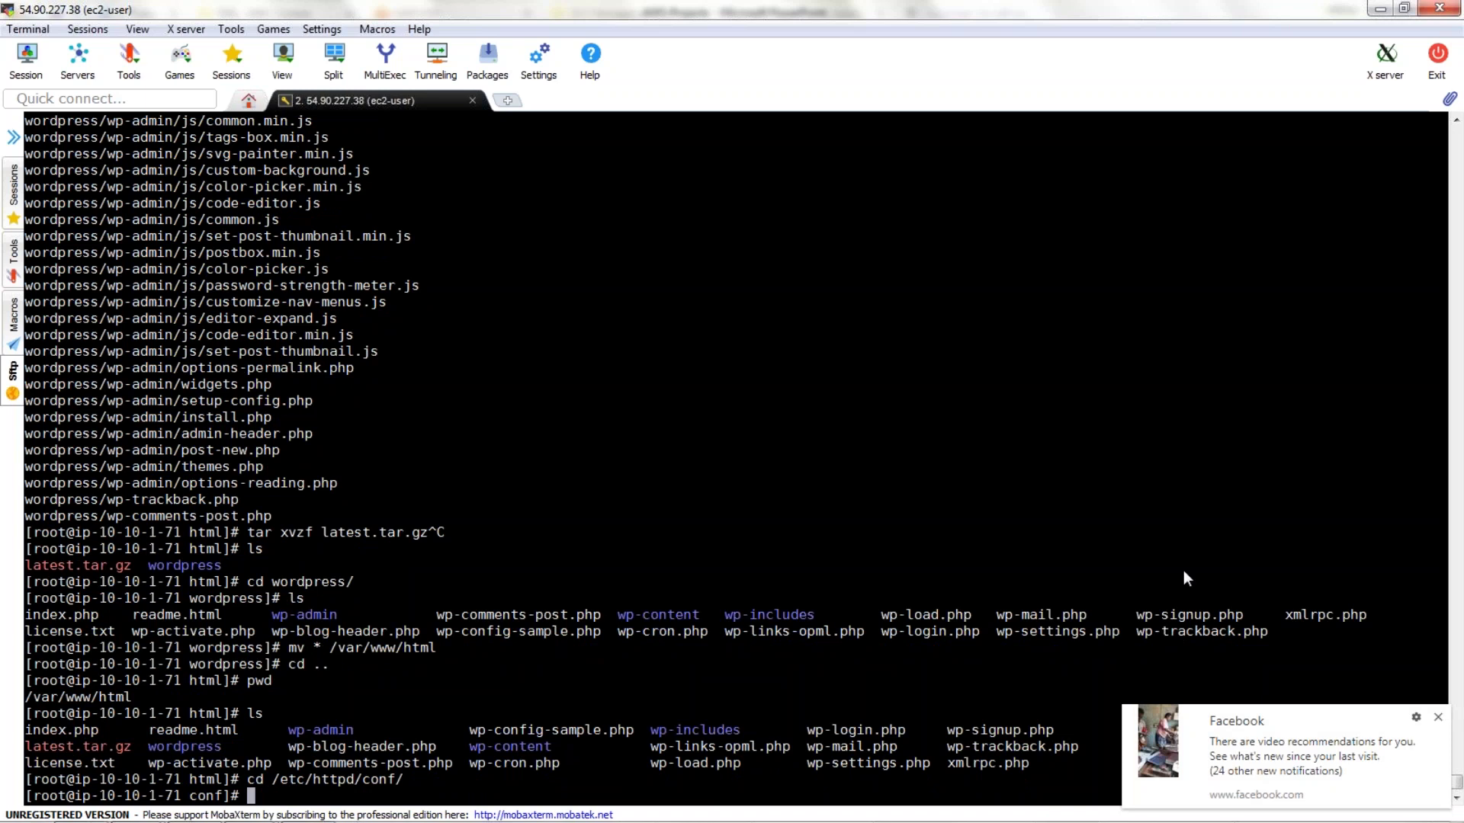
type("ls")
key("Return")
type("vi httpd.conf")
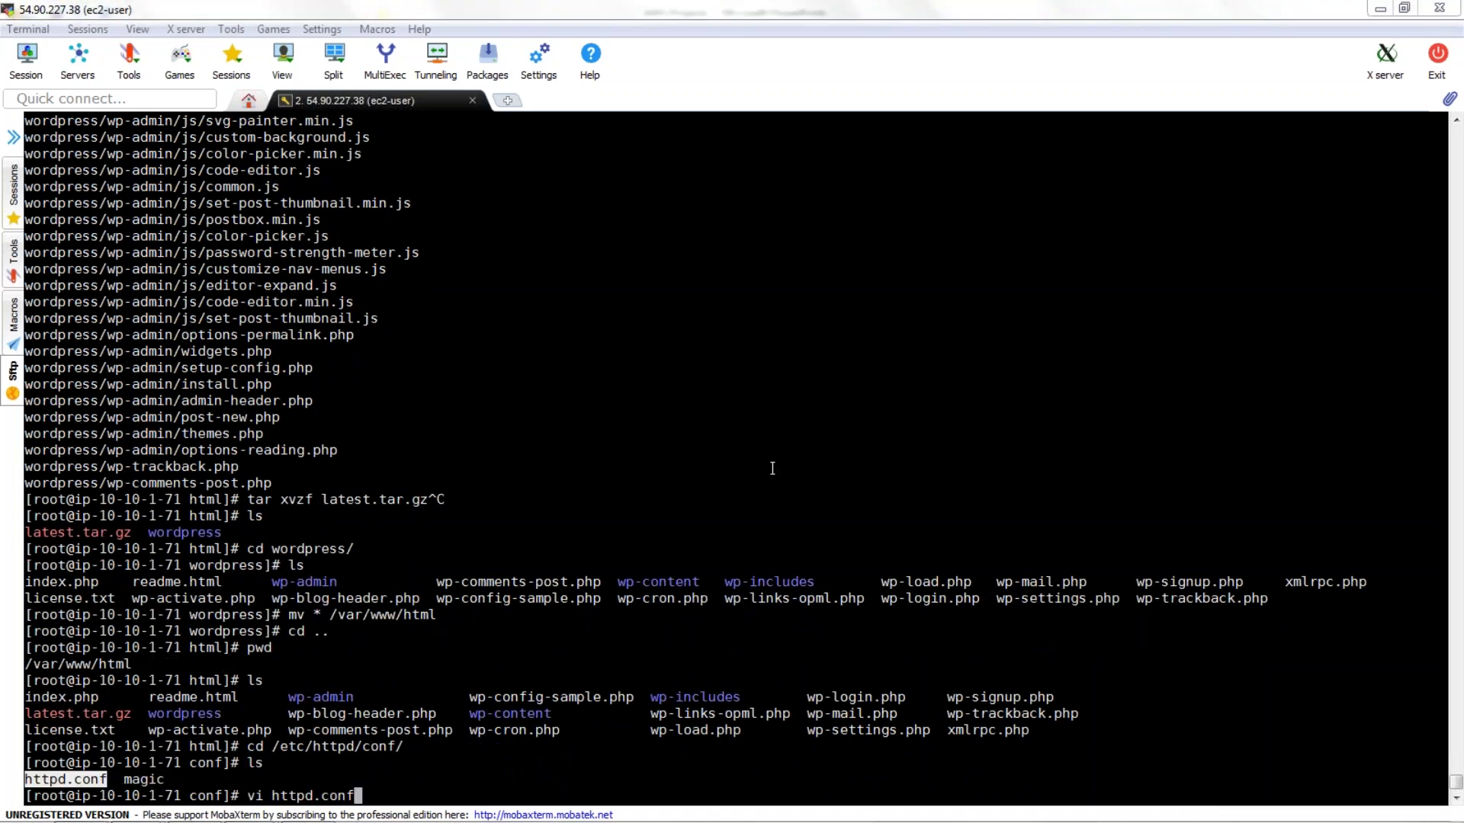
Open httpd.conf in vi and search to the root Directory's AllowOverride line.
left_click(772, 468)
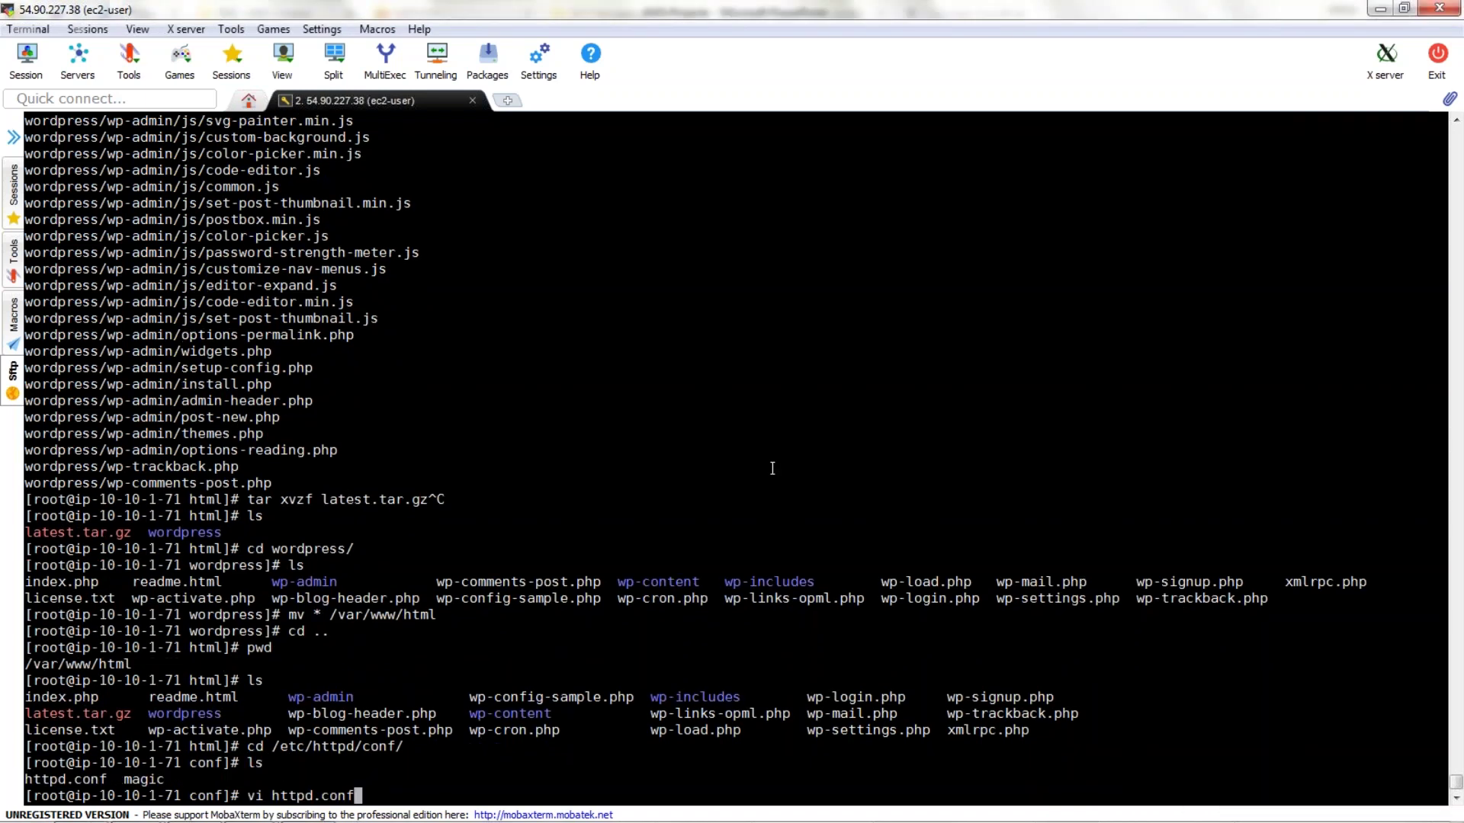
key("Return")
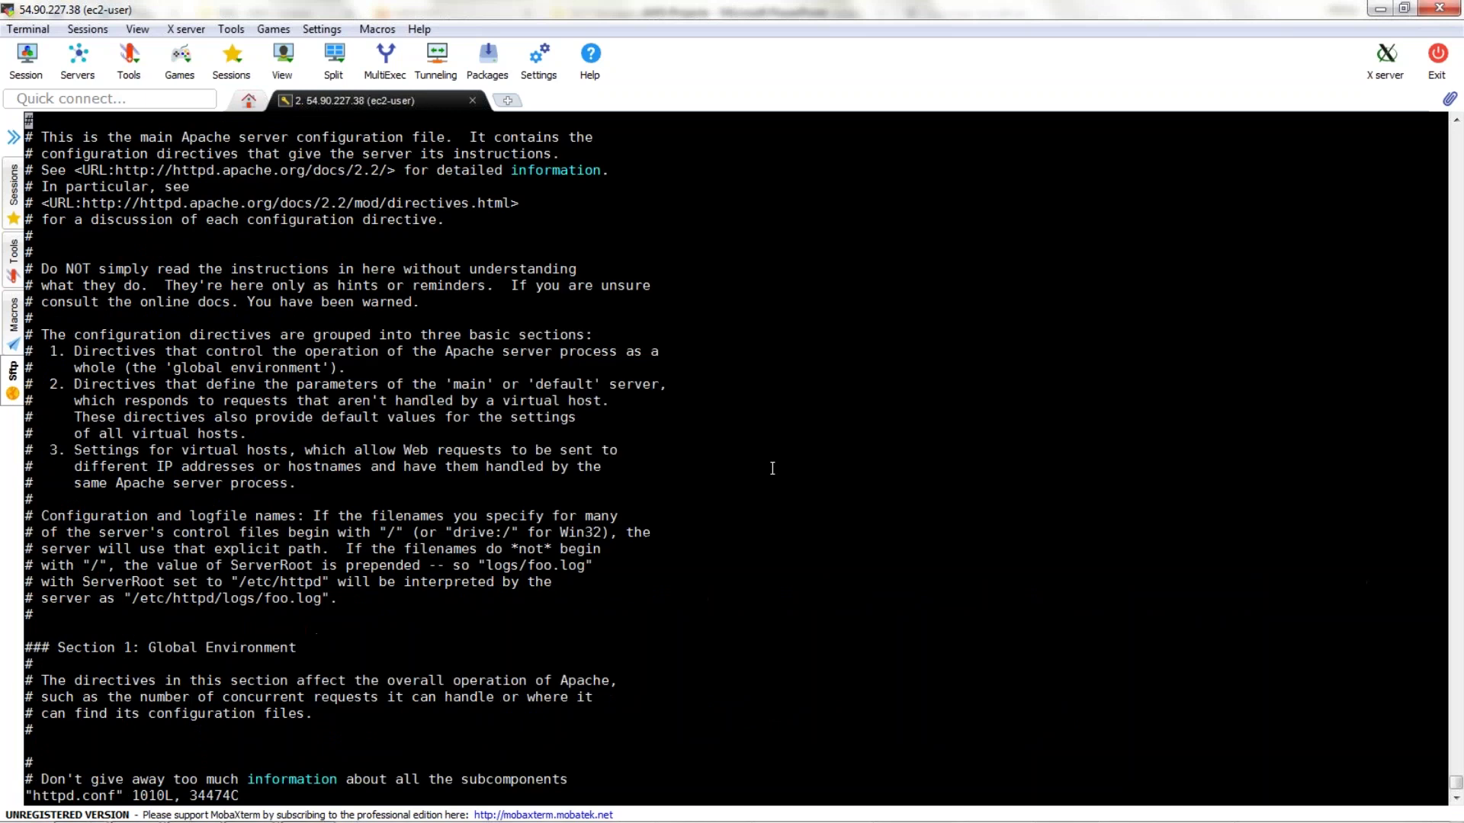
type("/Allow")
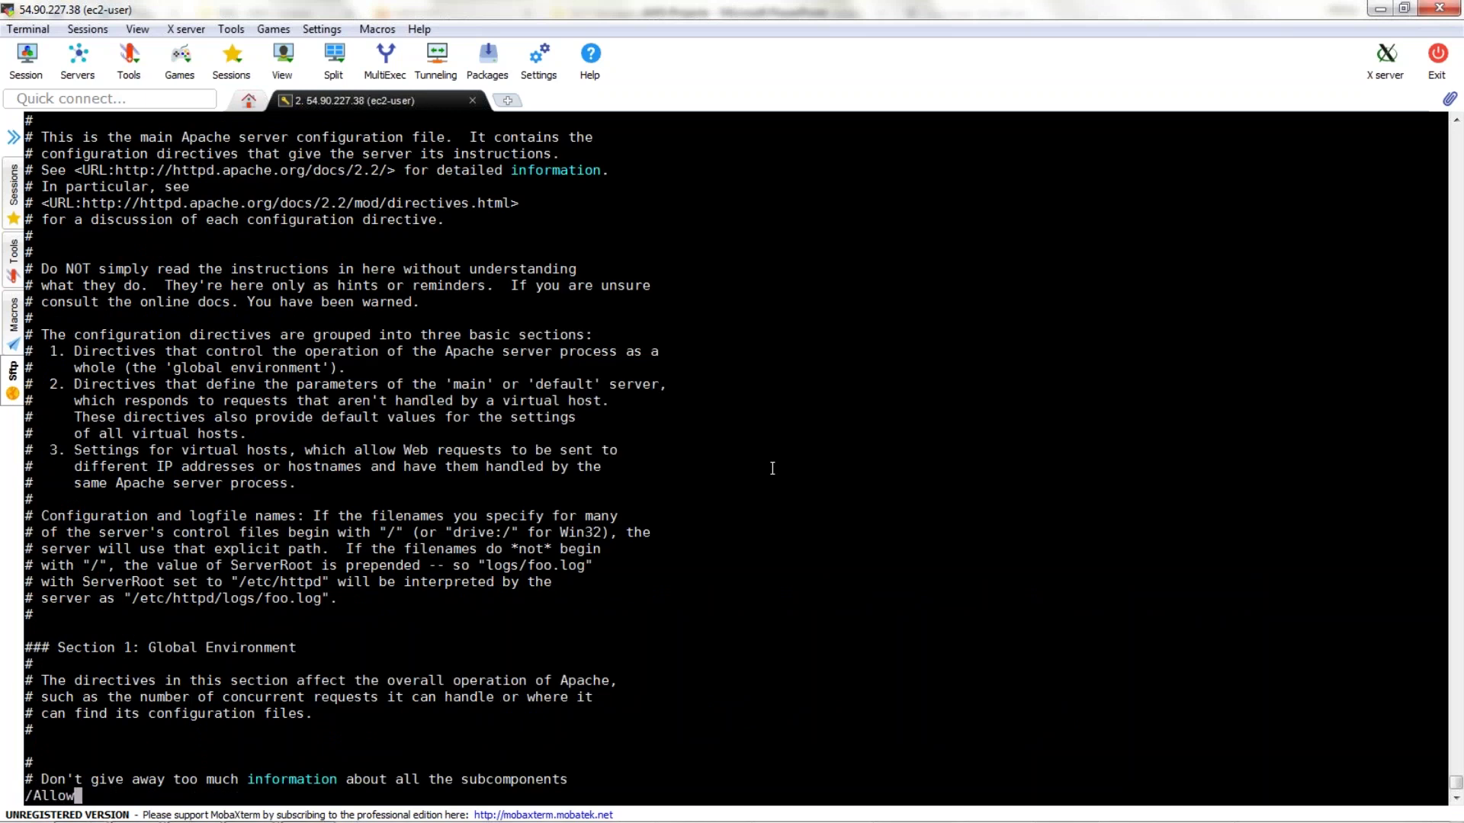
key("Return")
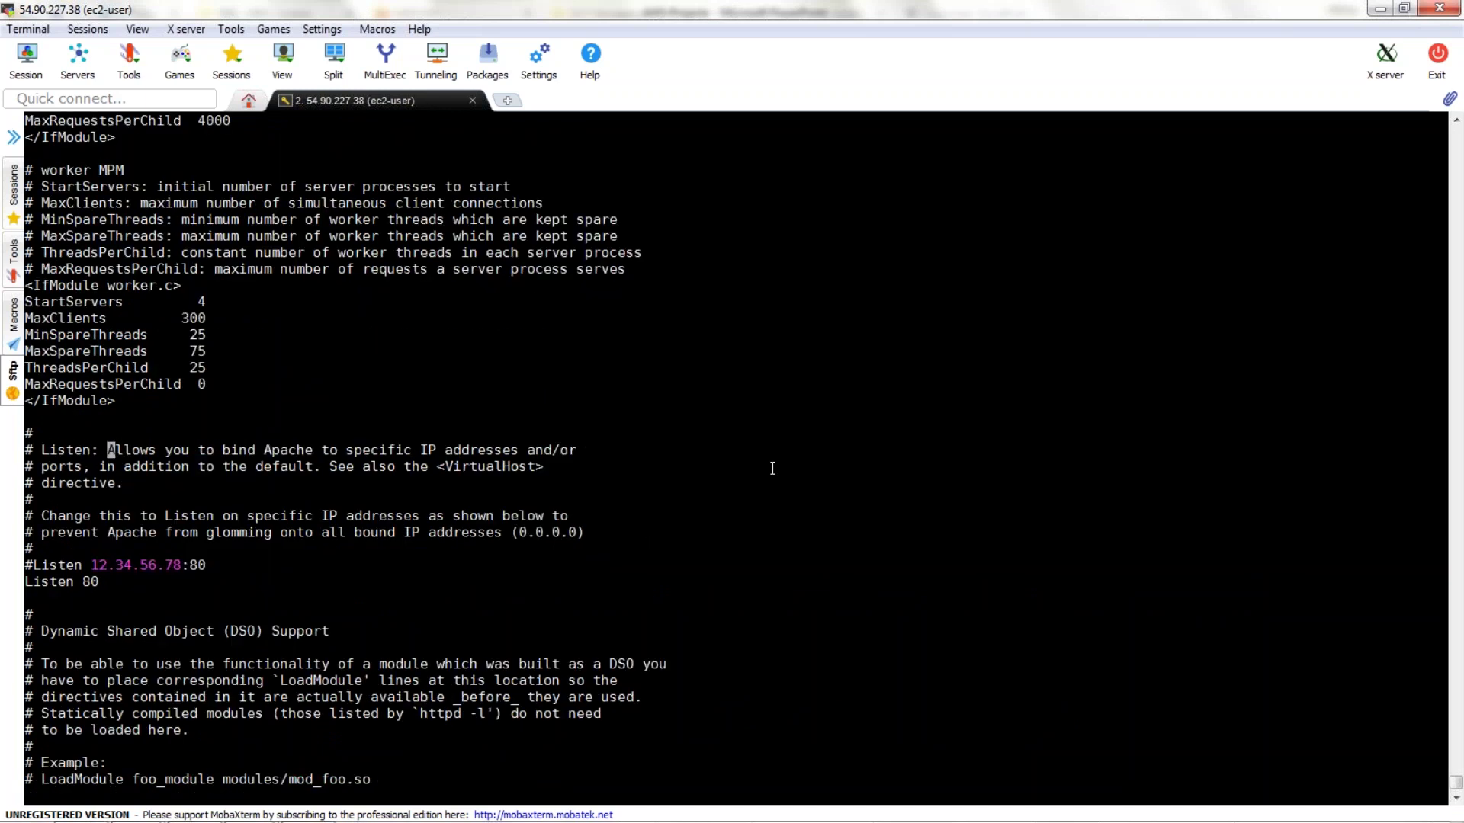
key("n")
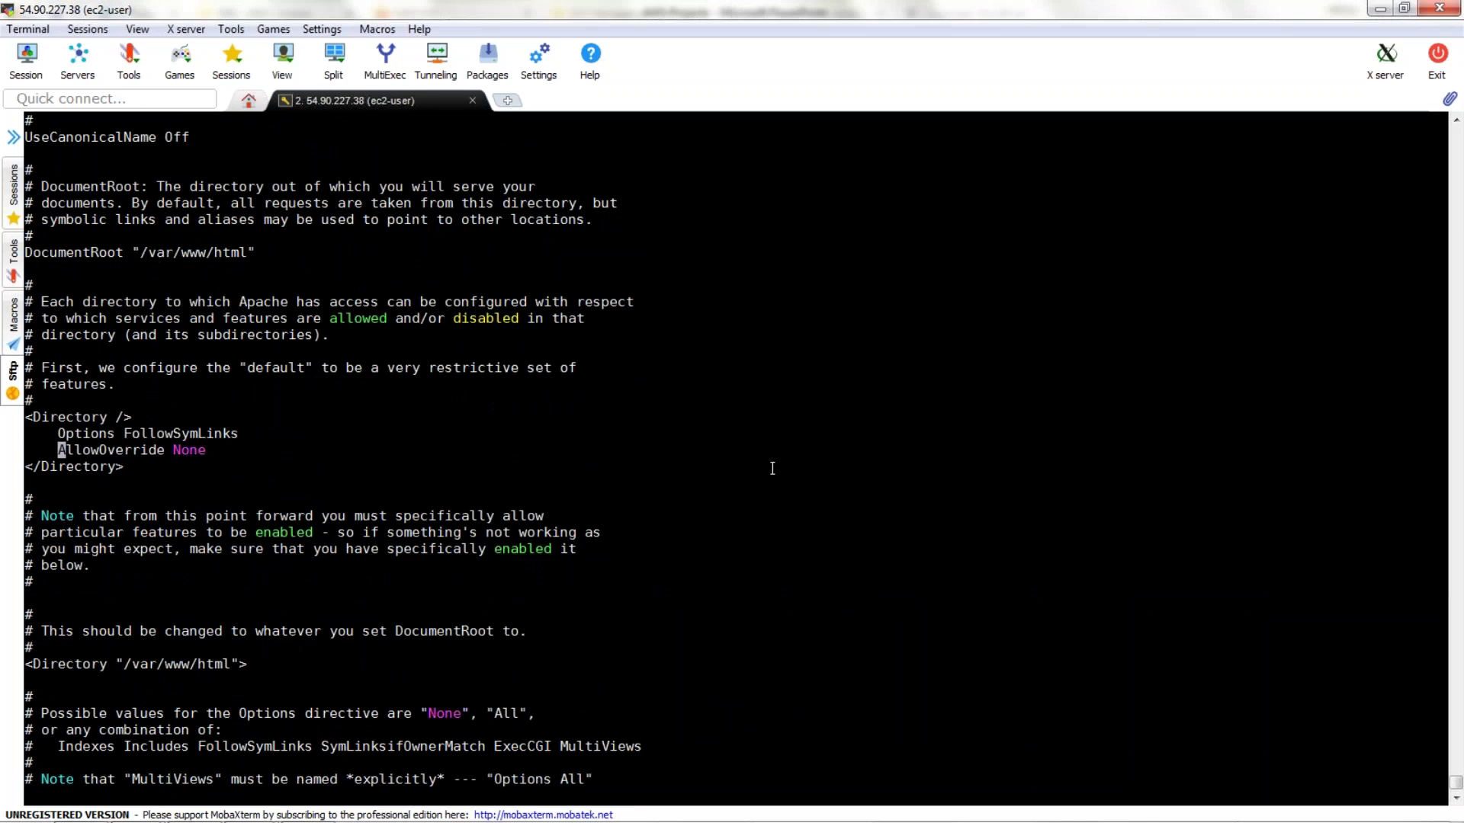
Replace None with All and save the file with :wq.
key("Right")
key("Right")
key("Right")
key("Right")
key("Right")
key("Right")
key("Right")
key("Right")
key("Right")
key("Right")
key("Right")
key("Right")
key("Right")
key("Right")
key("x")
key("x")
key("x")
key("x")
type("aAll")
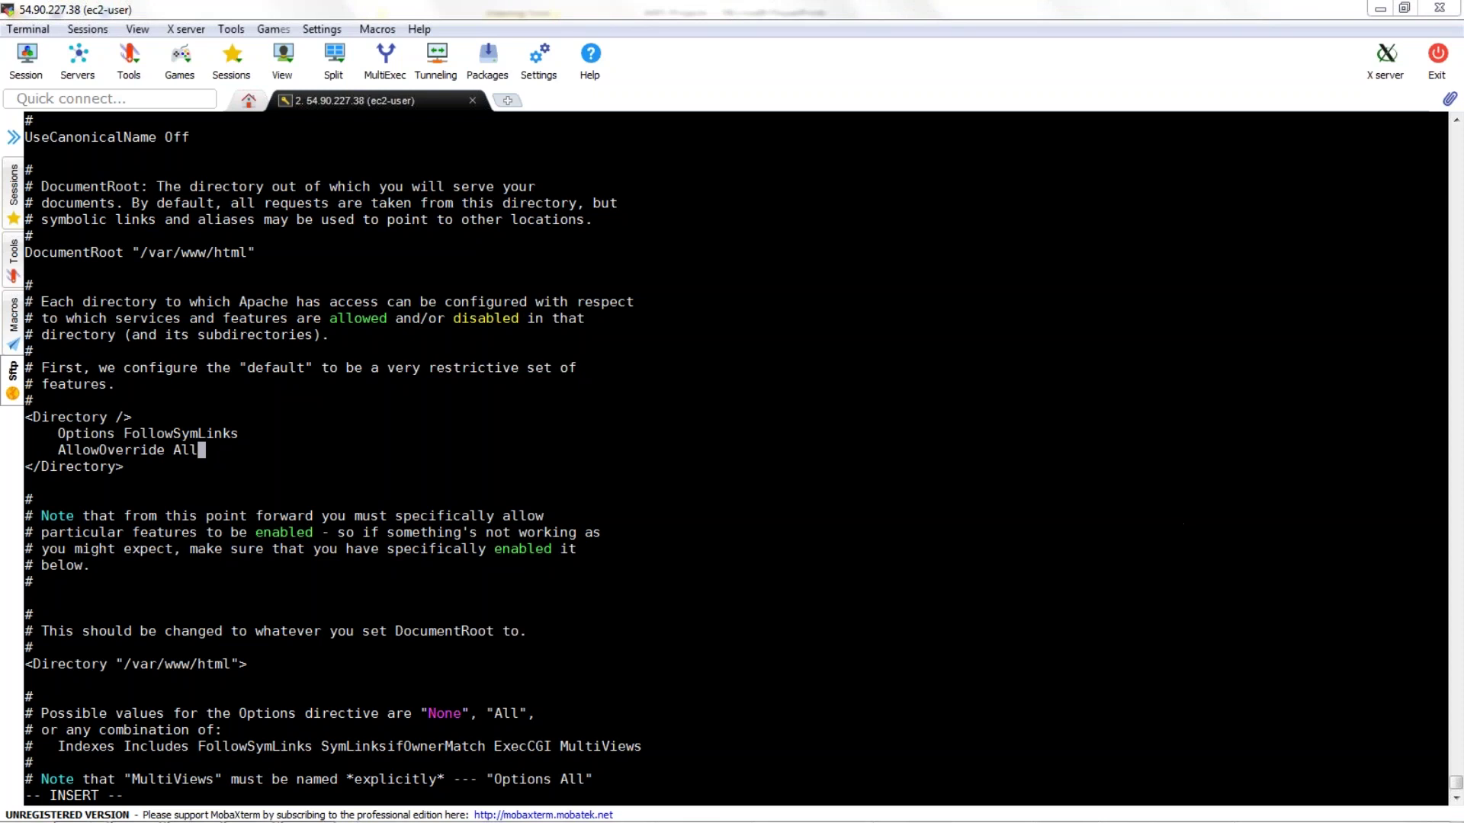
type(":wq")
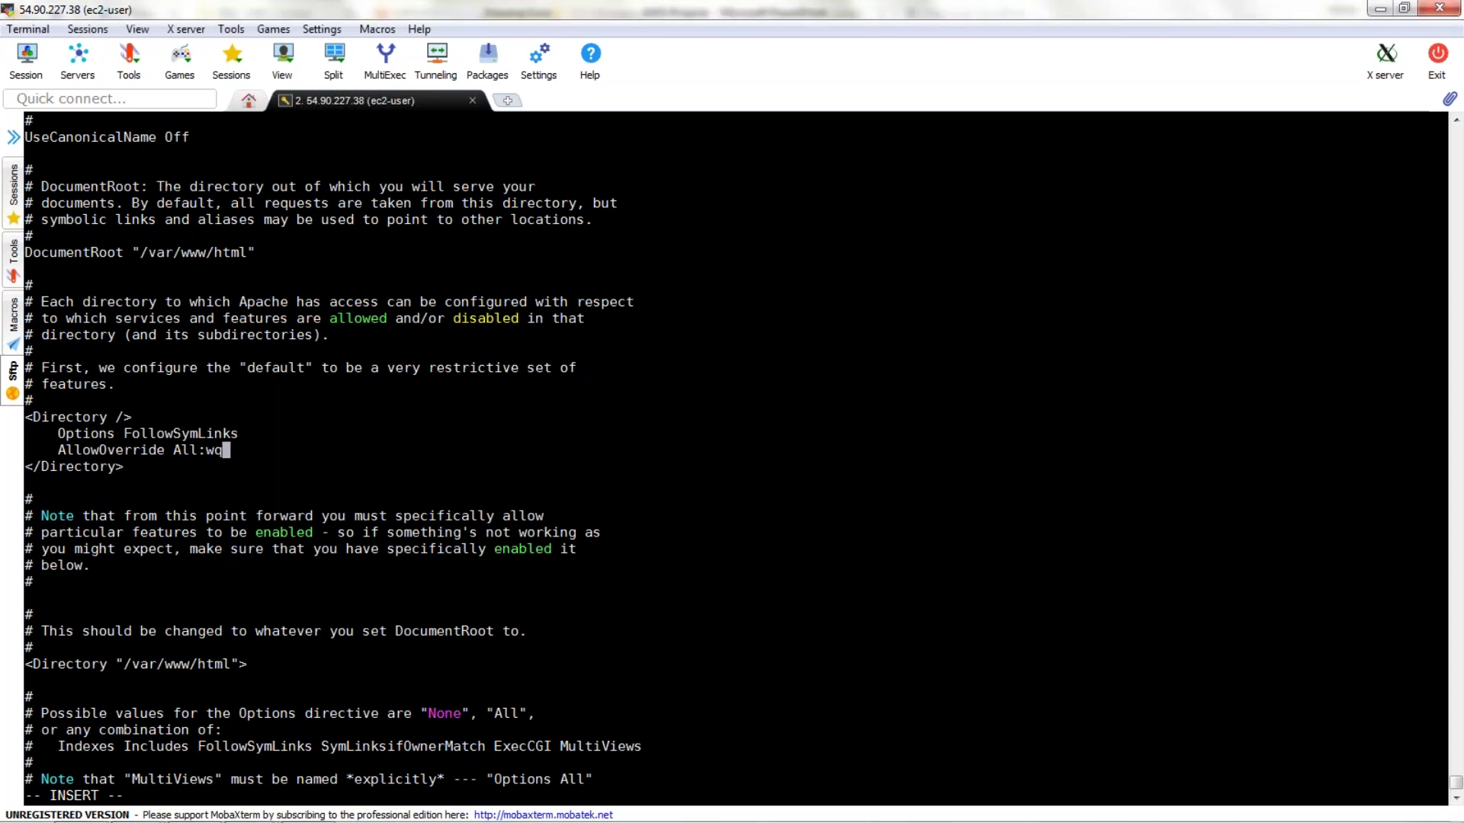
key("BackSpace")
key("BackSpace")
key("BackSpace")
key("Escape")
type(":wq")
key("Return")
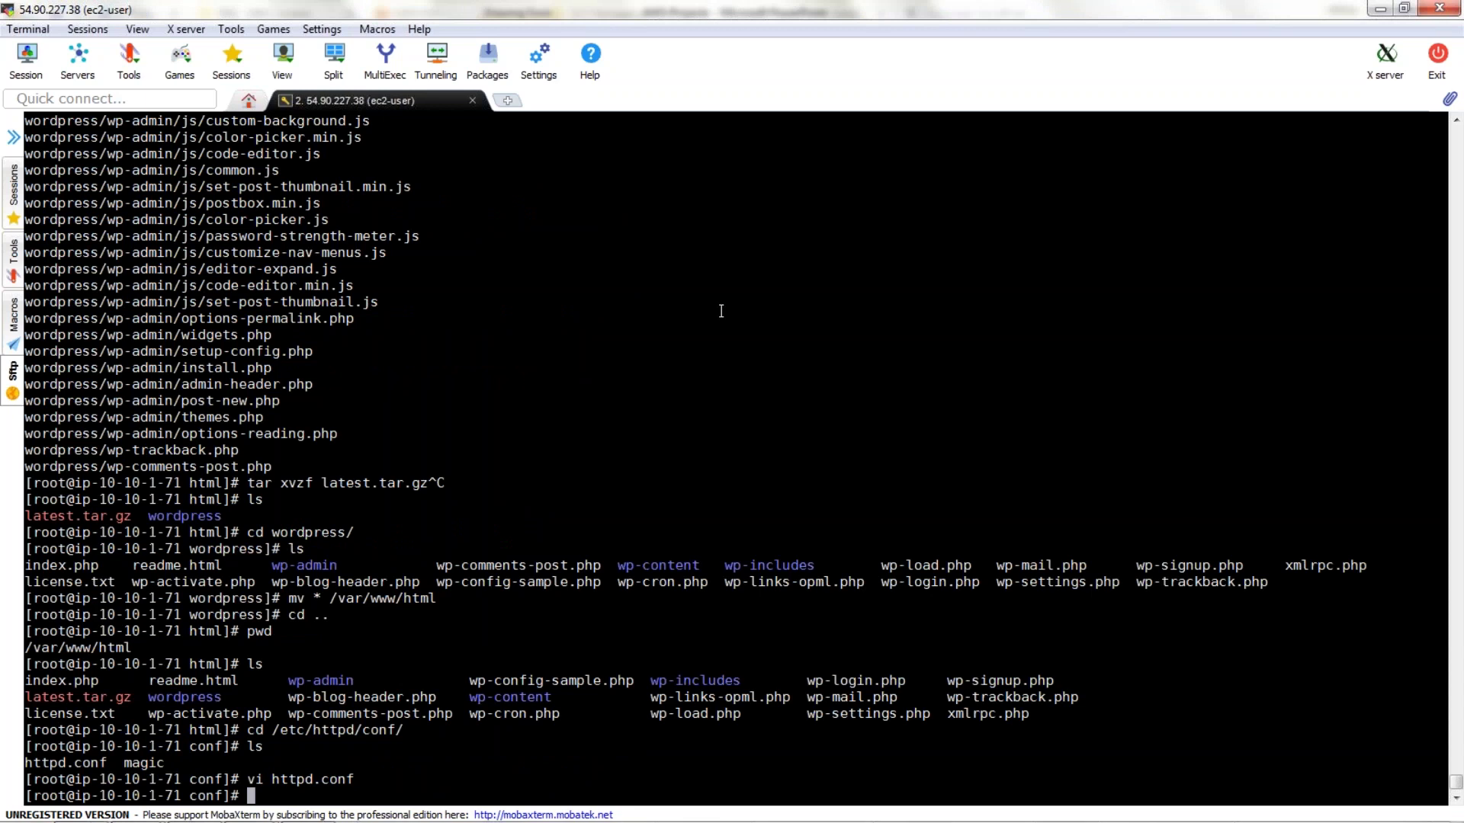
Give apache:apache recursive ownership of /var/www with chown -R.
double_click(414, 598)
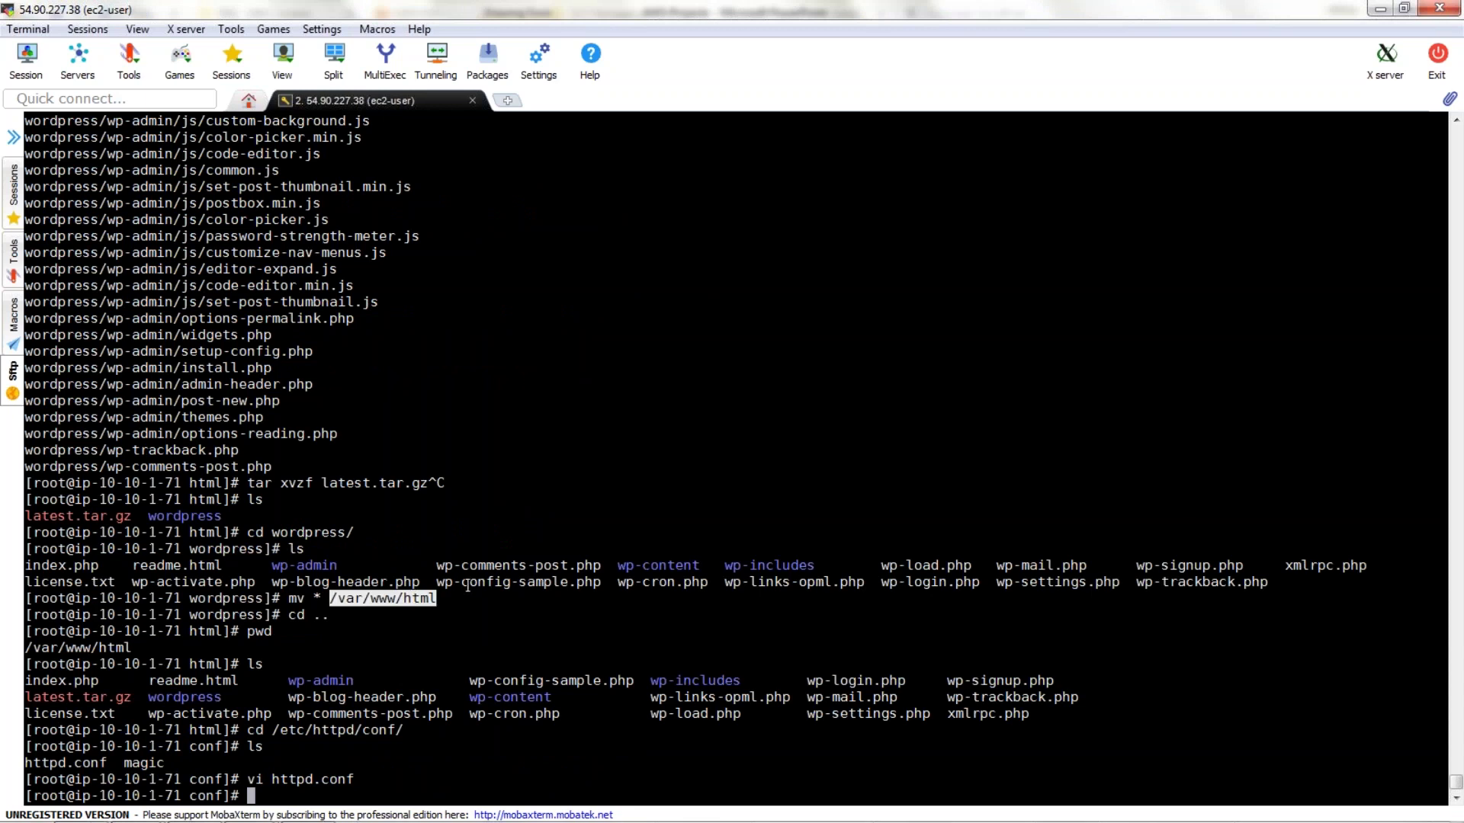
left_click_drag(330, 597, 403, 597)
key("ctrl+c")
type("chown apache")
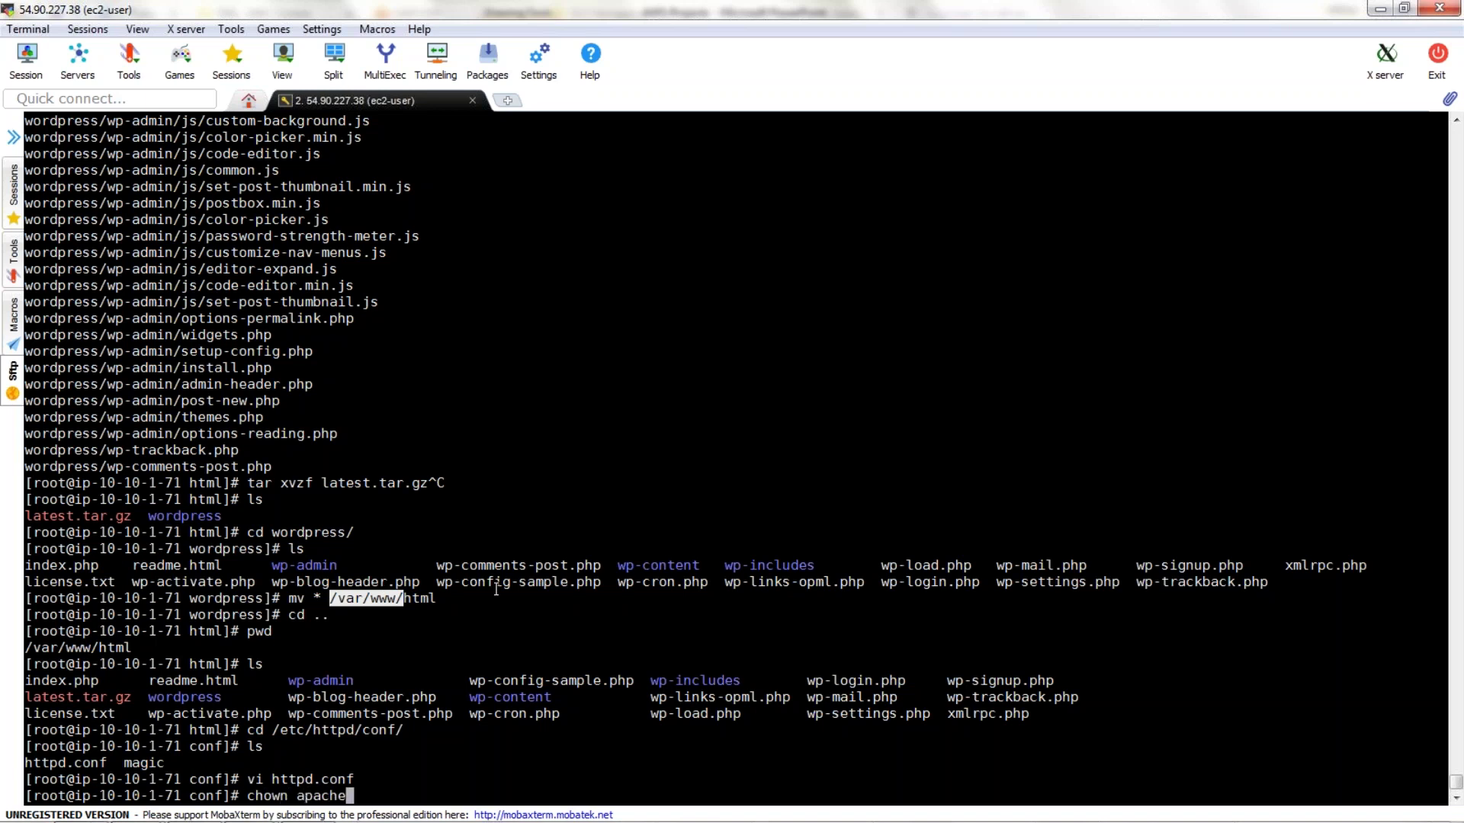
type(":apache")
key("Left")
key("Left")
key("Left")
key("Left")
key("Left")
key("Left")
key("Left")
key("Left")
key("Left")
key("Left")
key("Left")
key("Left")
key("Left")
key("Left")
type("-R")
key("Right")
key("Right")
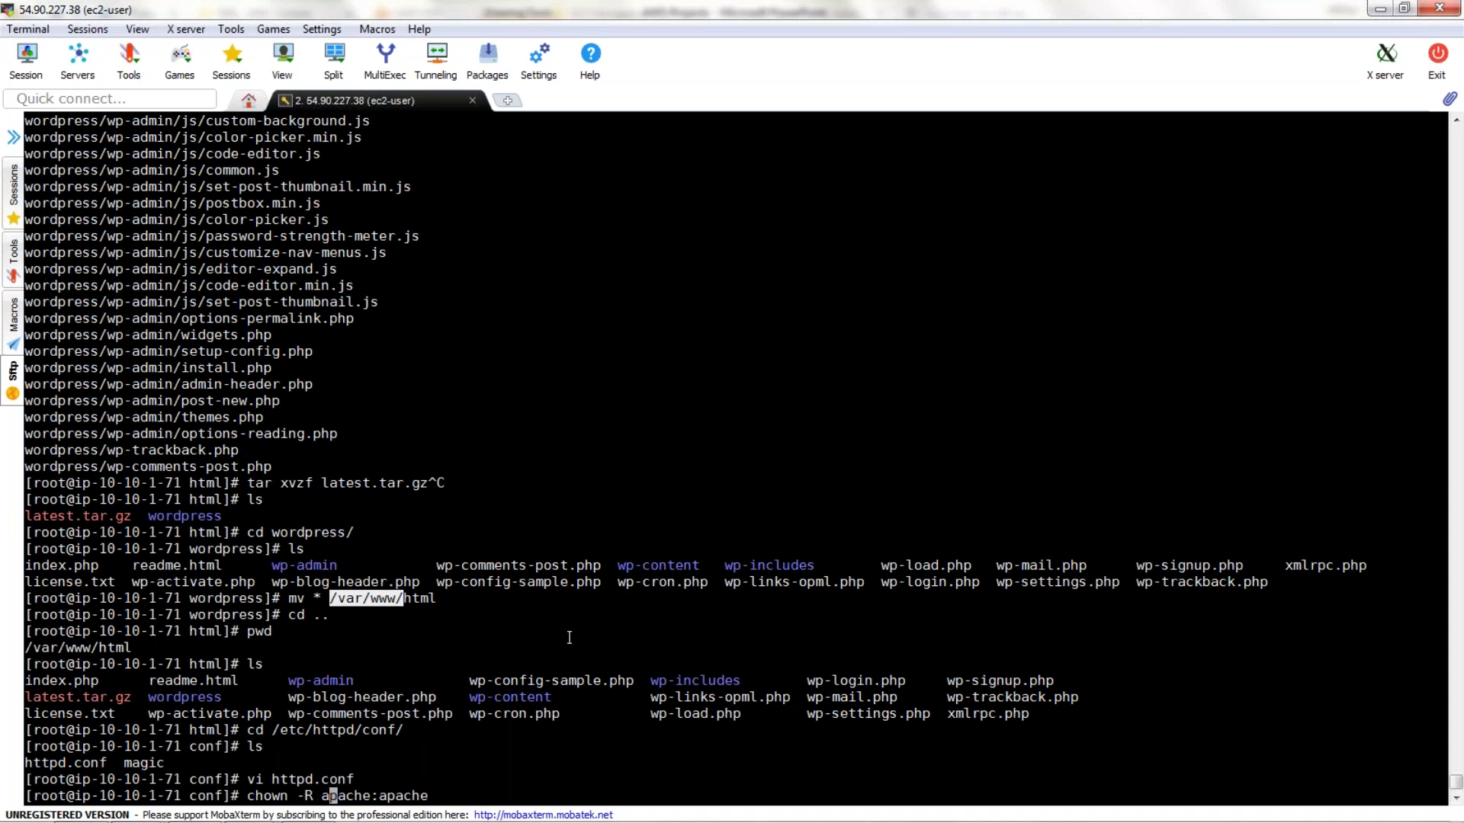
key("End")
right_click(571, 653)
left_click(641, 256)
key("Return")
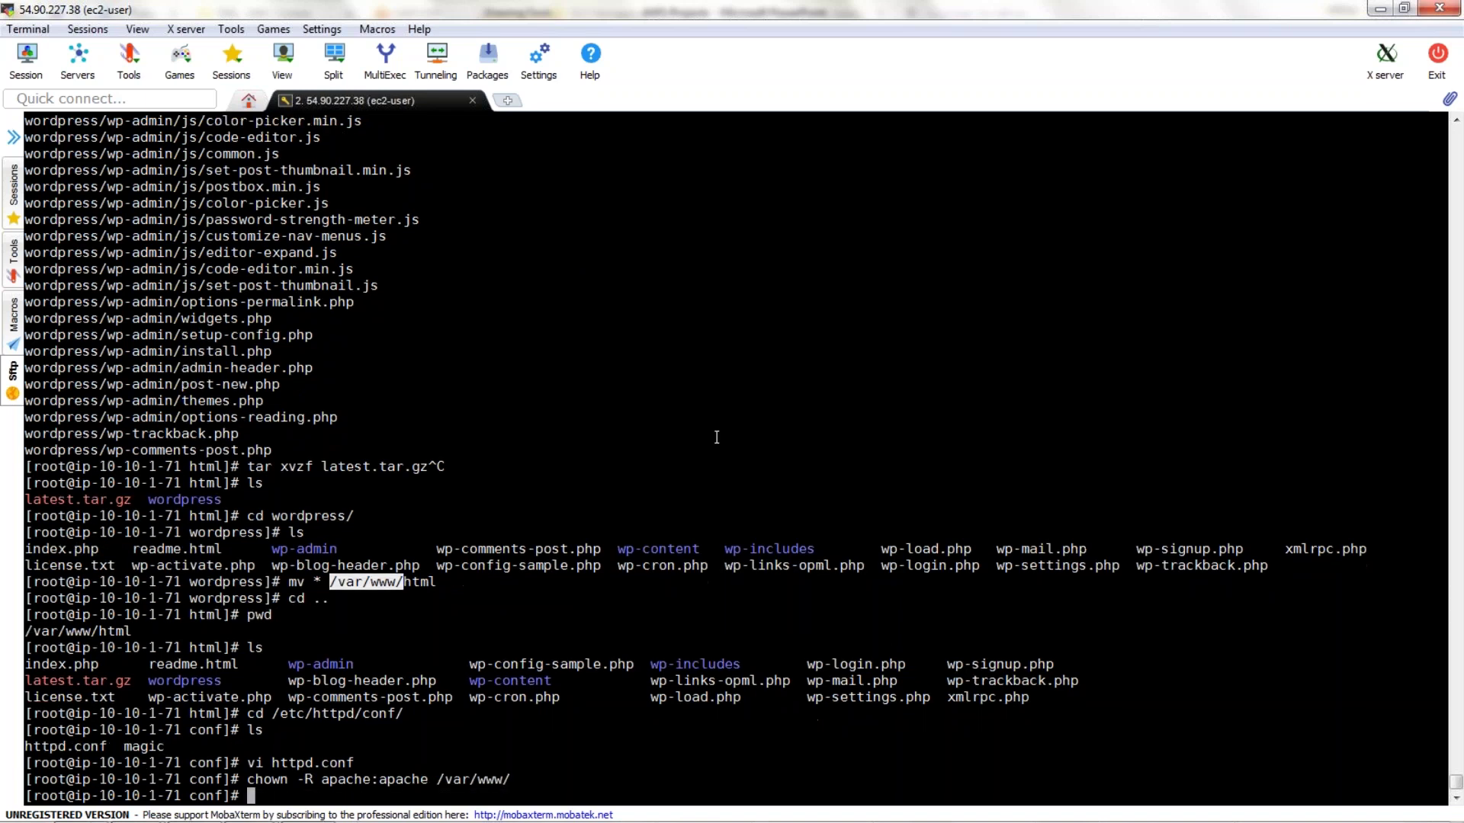
Verify /var/www ownership with ls -l and move into /var/www/html.
type("ls -l /var/www")
key("Return")
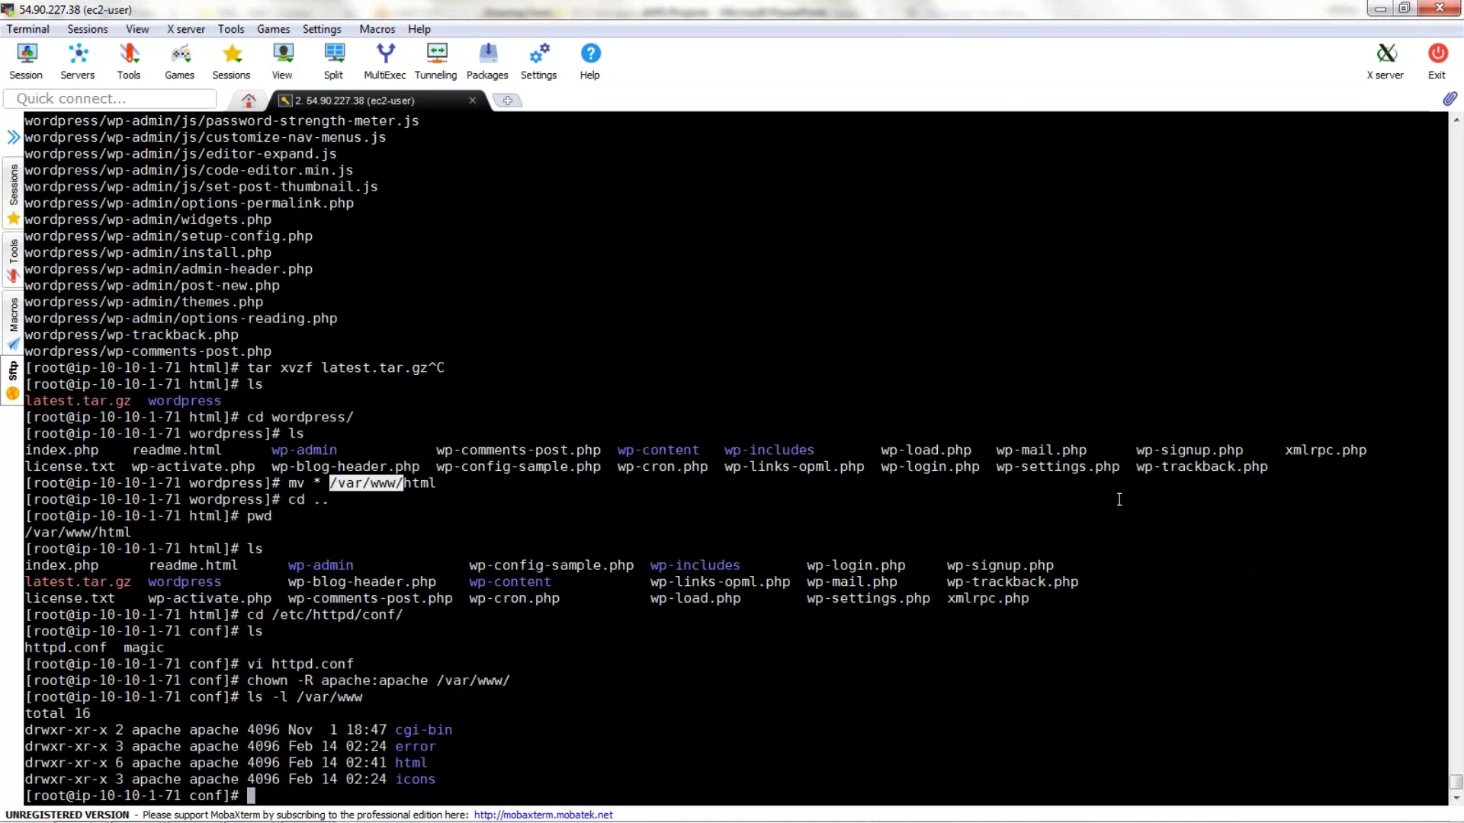
type("cd html")
key("Return")
type("ls")
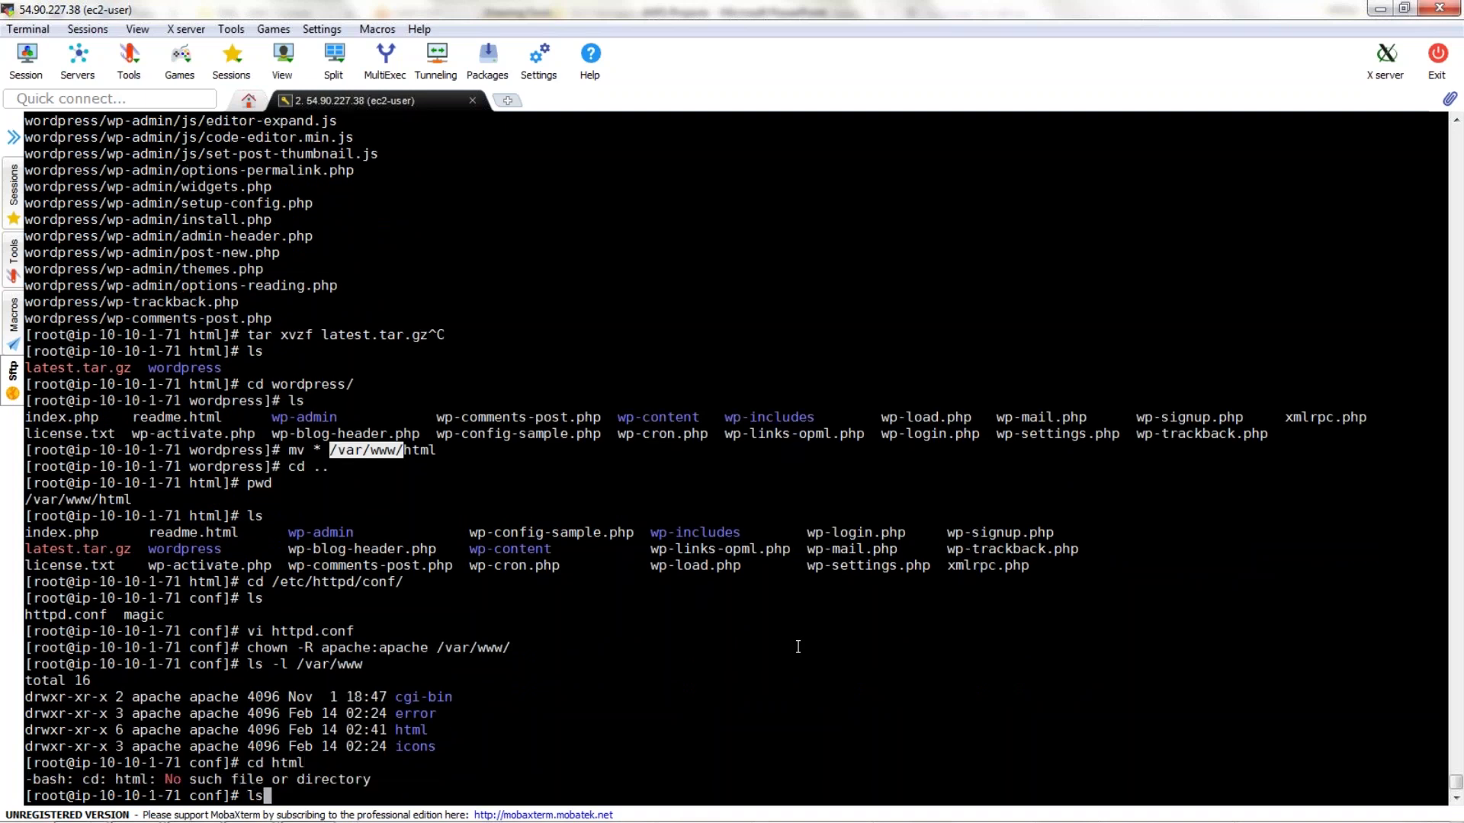
key("Return")
type("cd ")
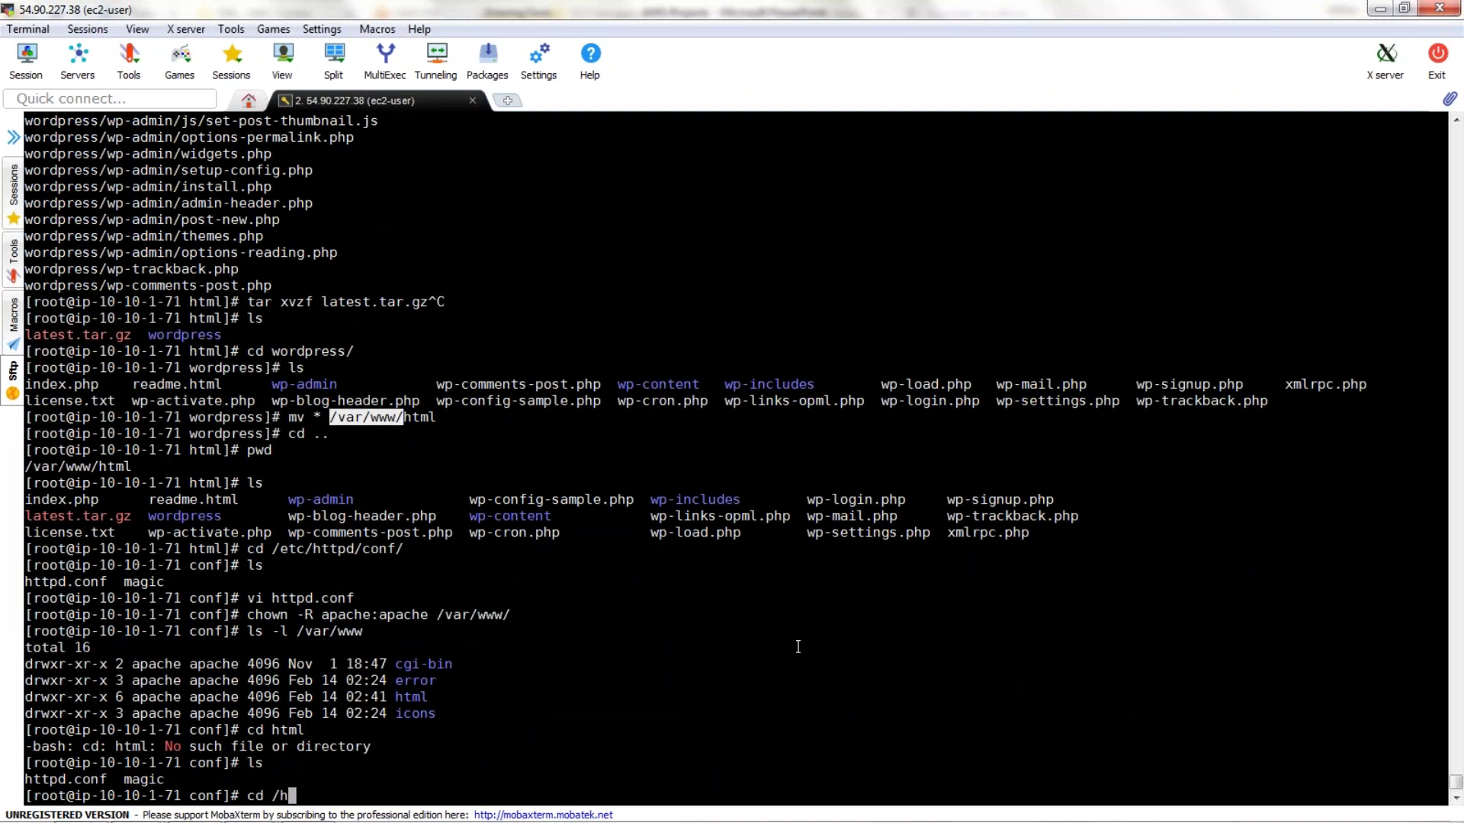
type("/var/www/html")
key("Return")
type("ls")
key("Return")
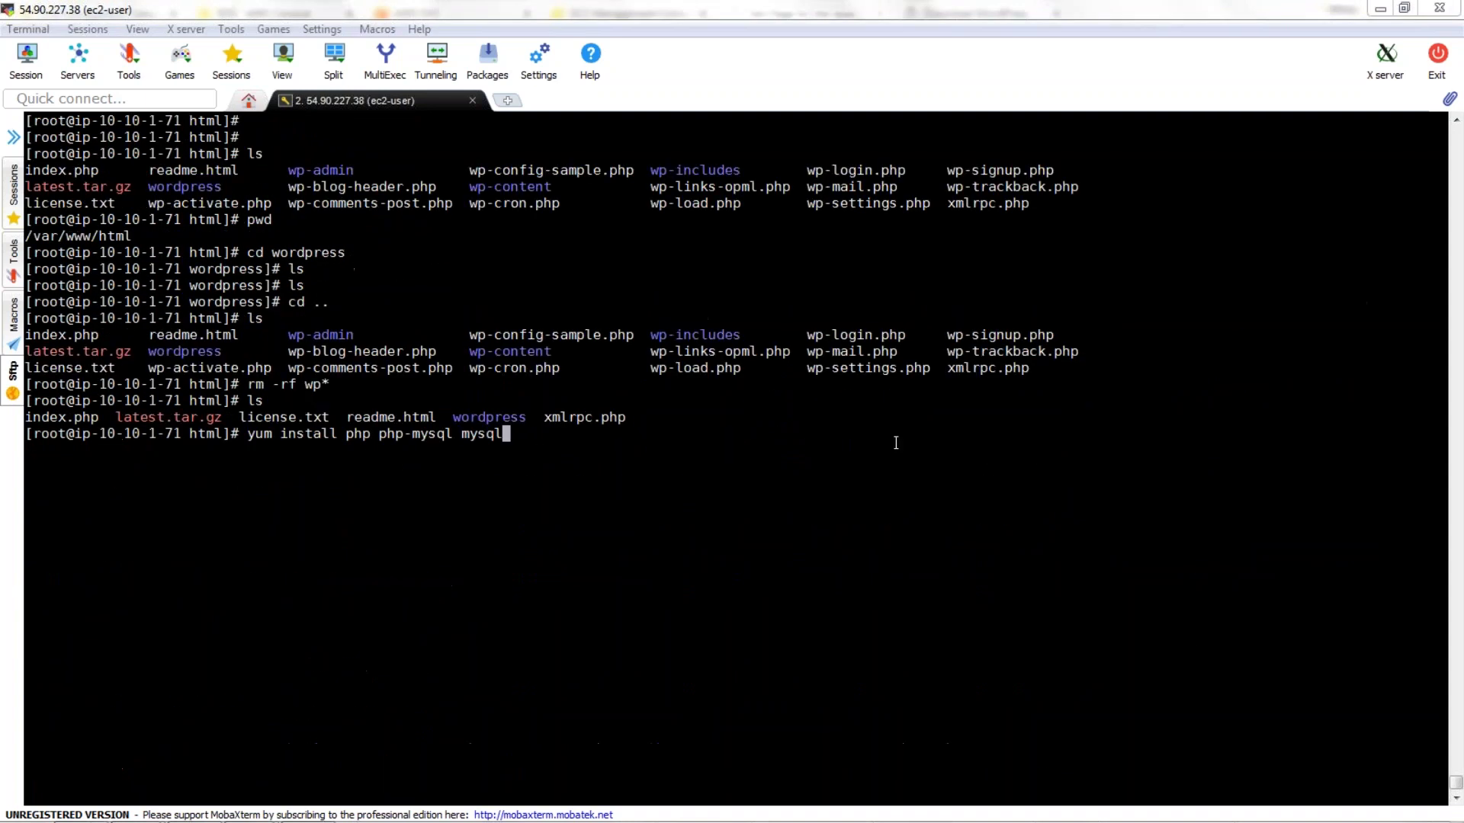
Install php, php-mysql and mysql with yum, confirming with y.
key("Return")
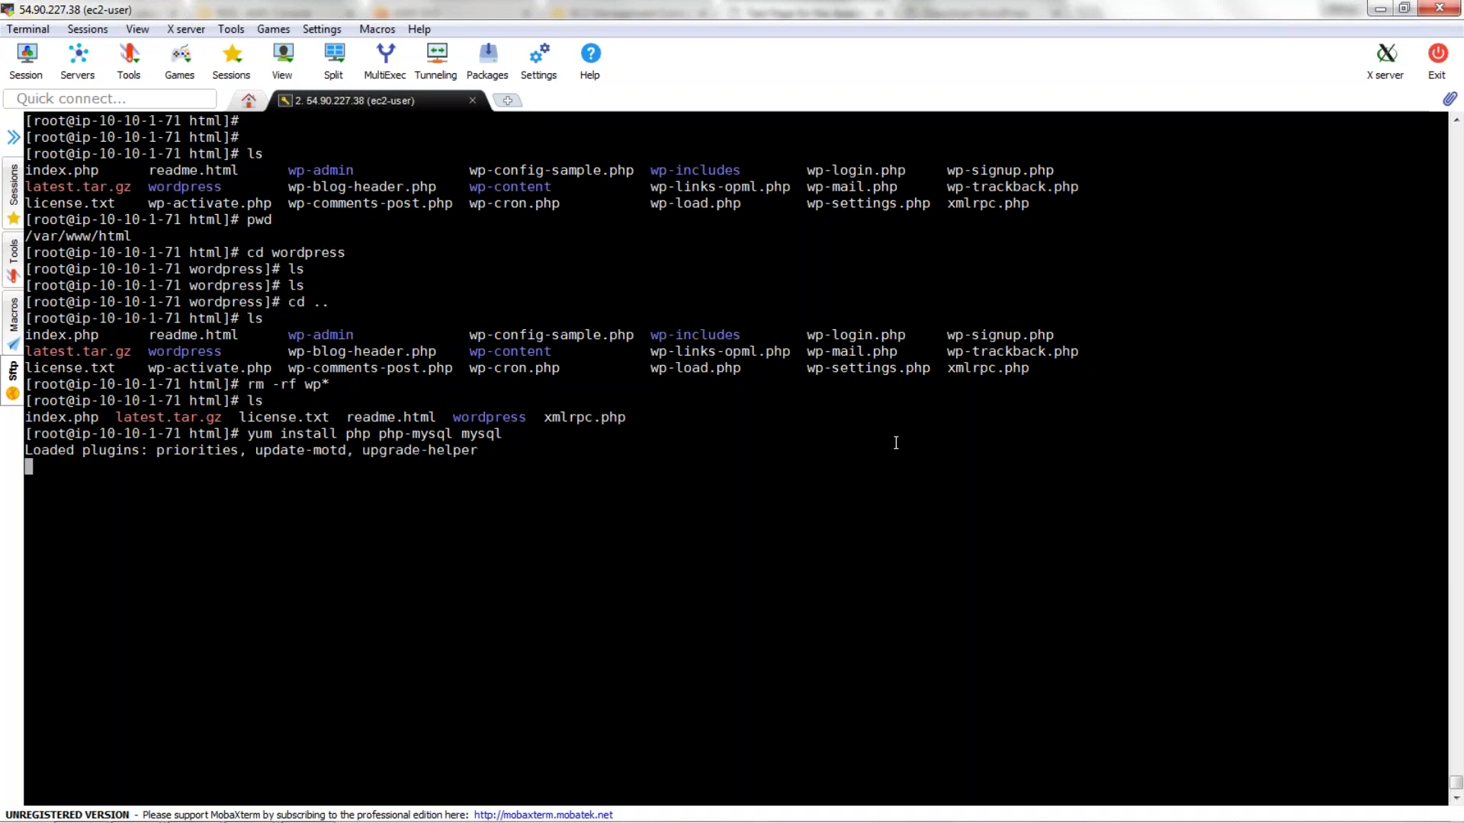
type("y")
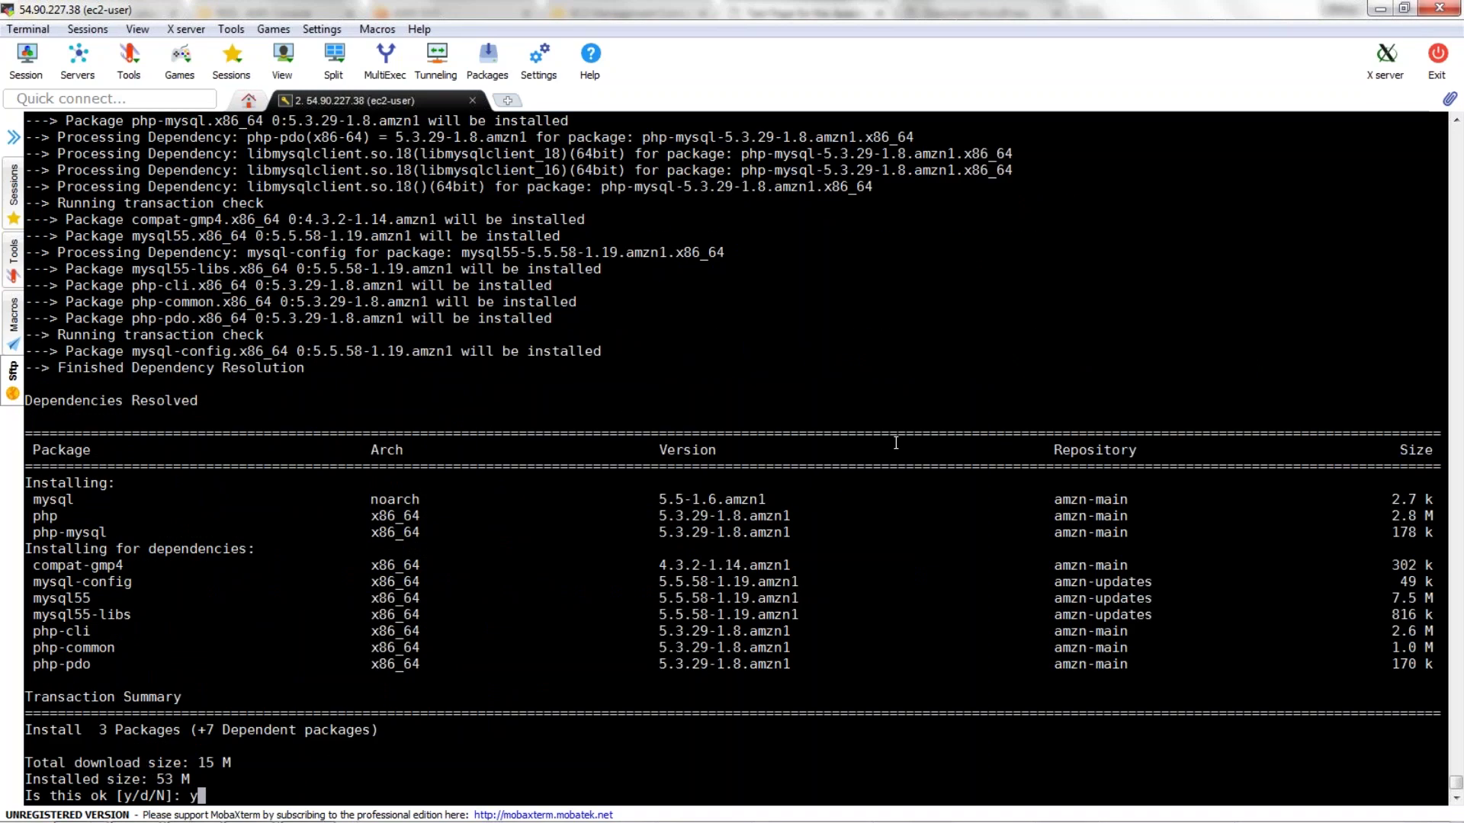
key("Return")
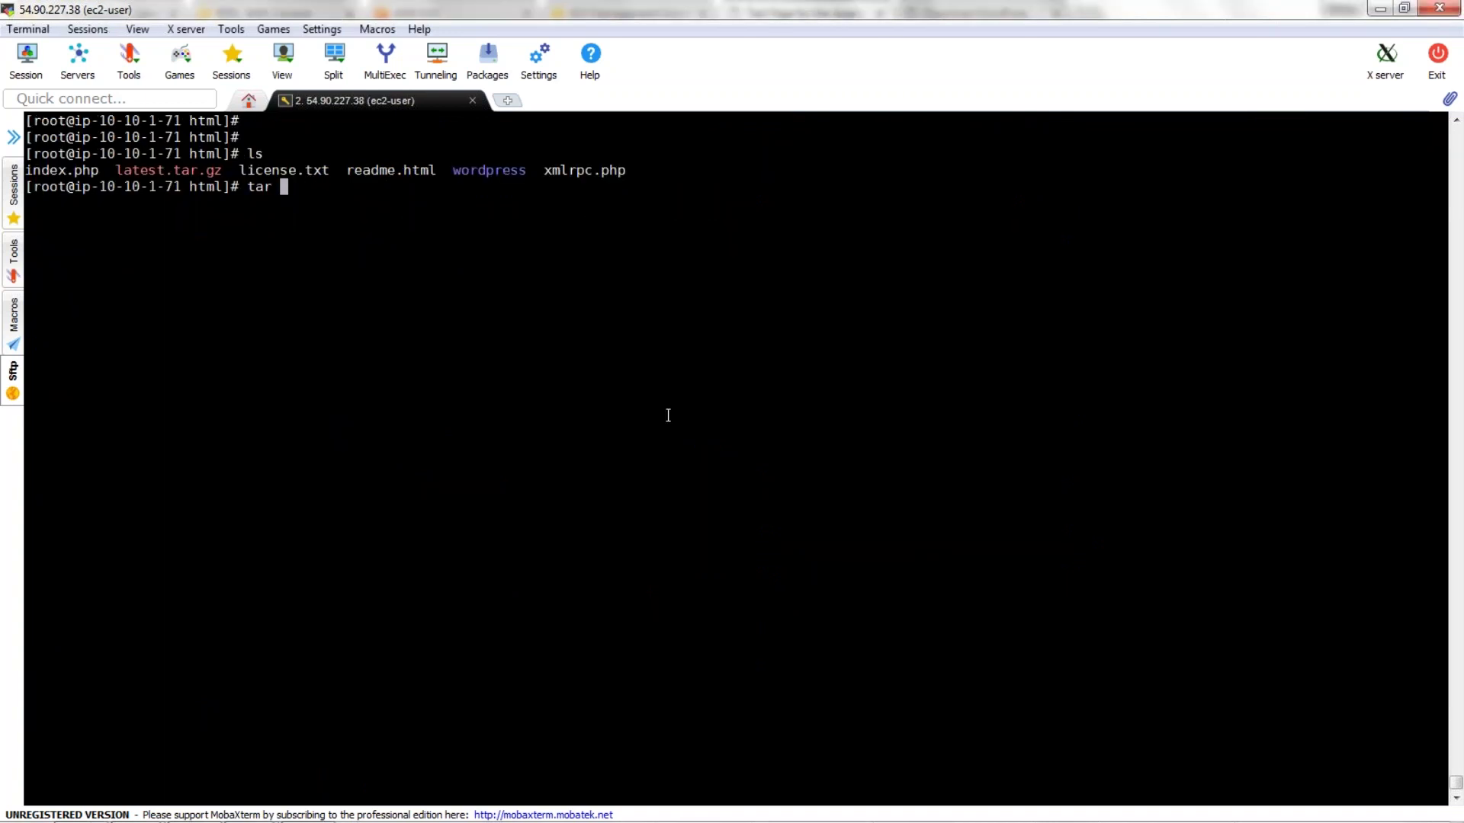
Re-extract latest.tar.gz in the web root and enter cd wordpress.
type("xvzf late")
key("Tab")
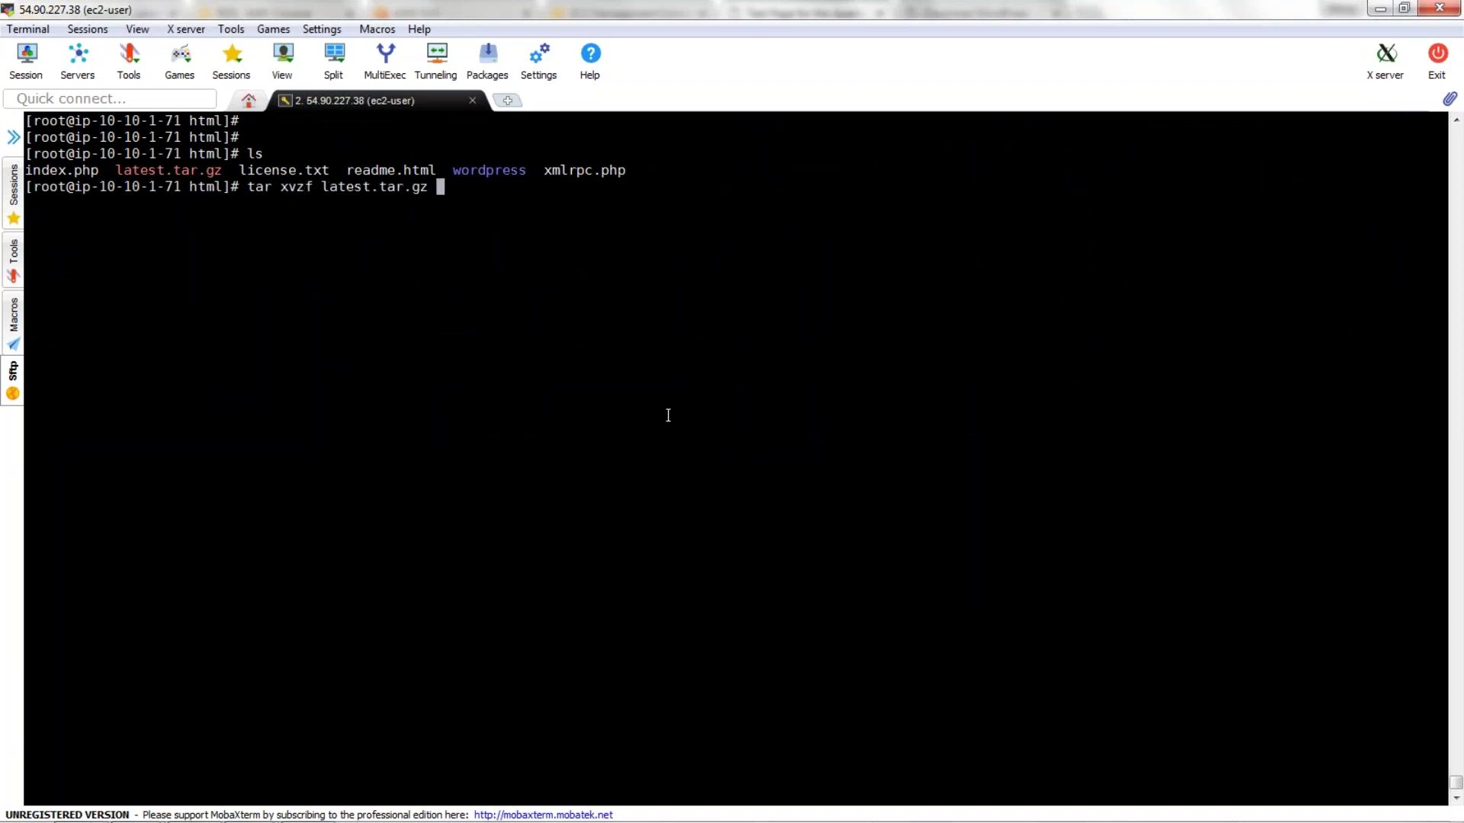
key("Return")
type("ls")
key("Return")
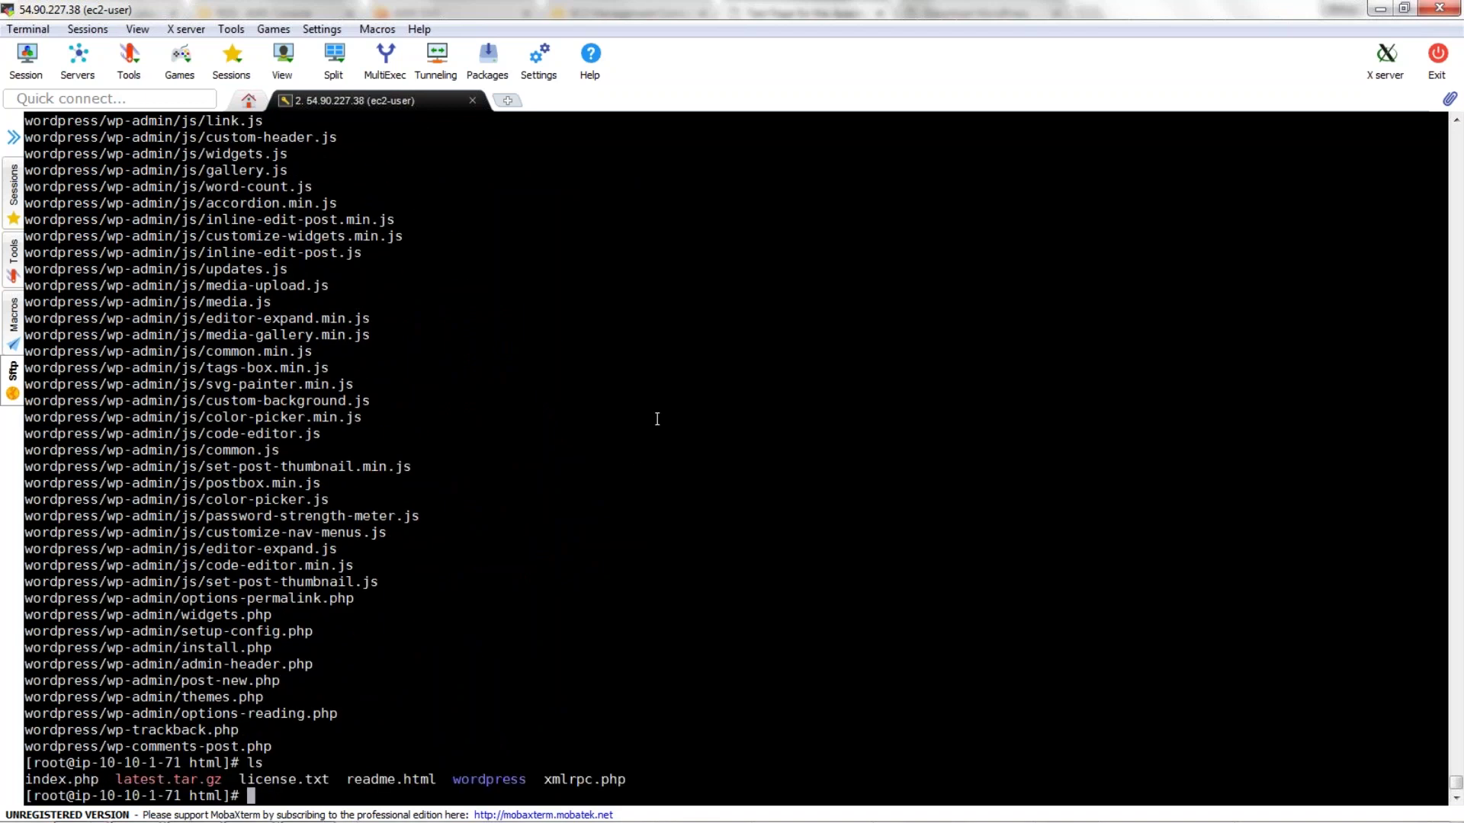
double_click(489, 779)
type("cd")
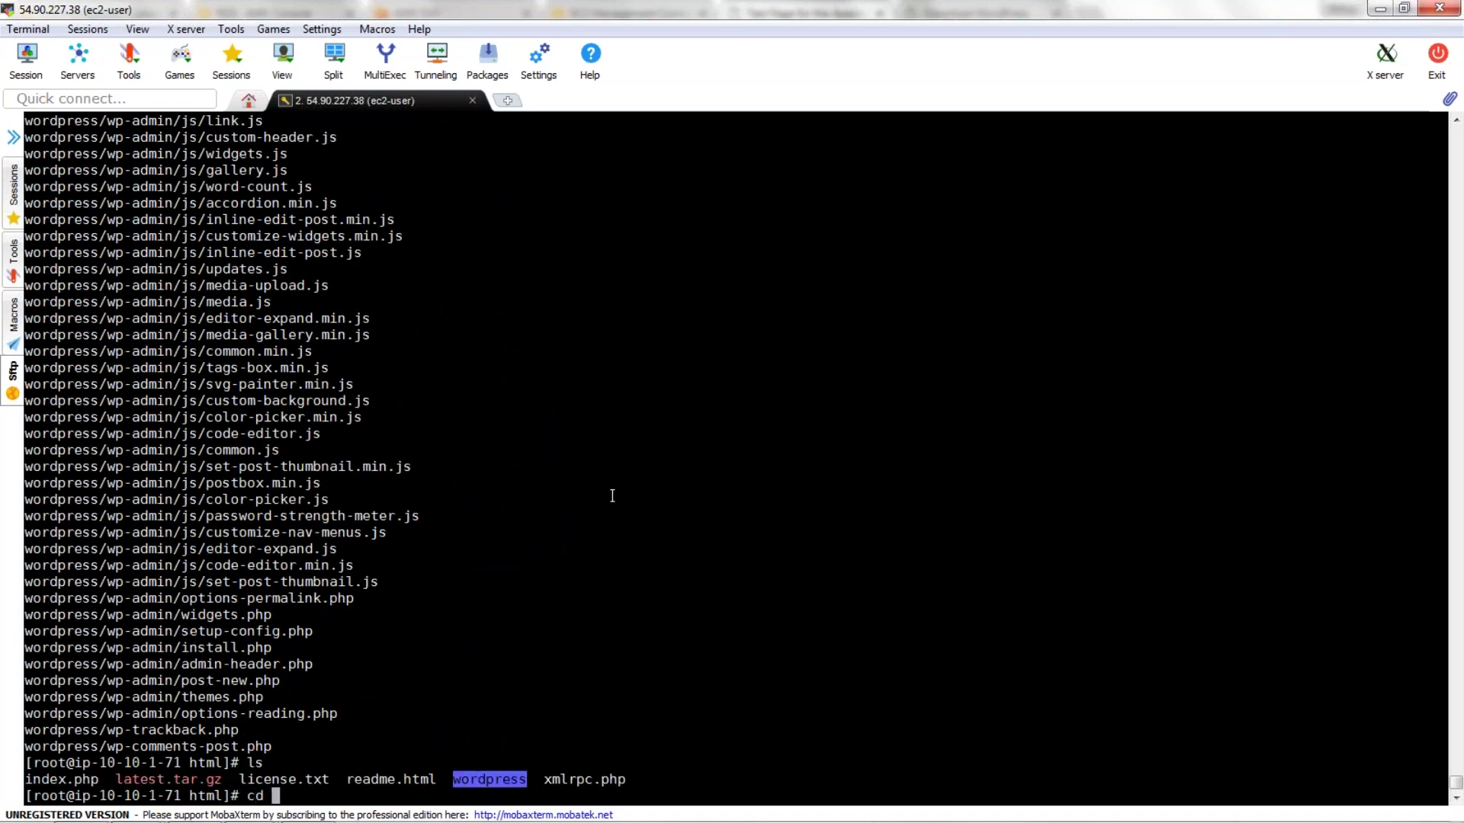
right_click(613, 496)
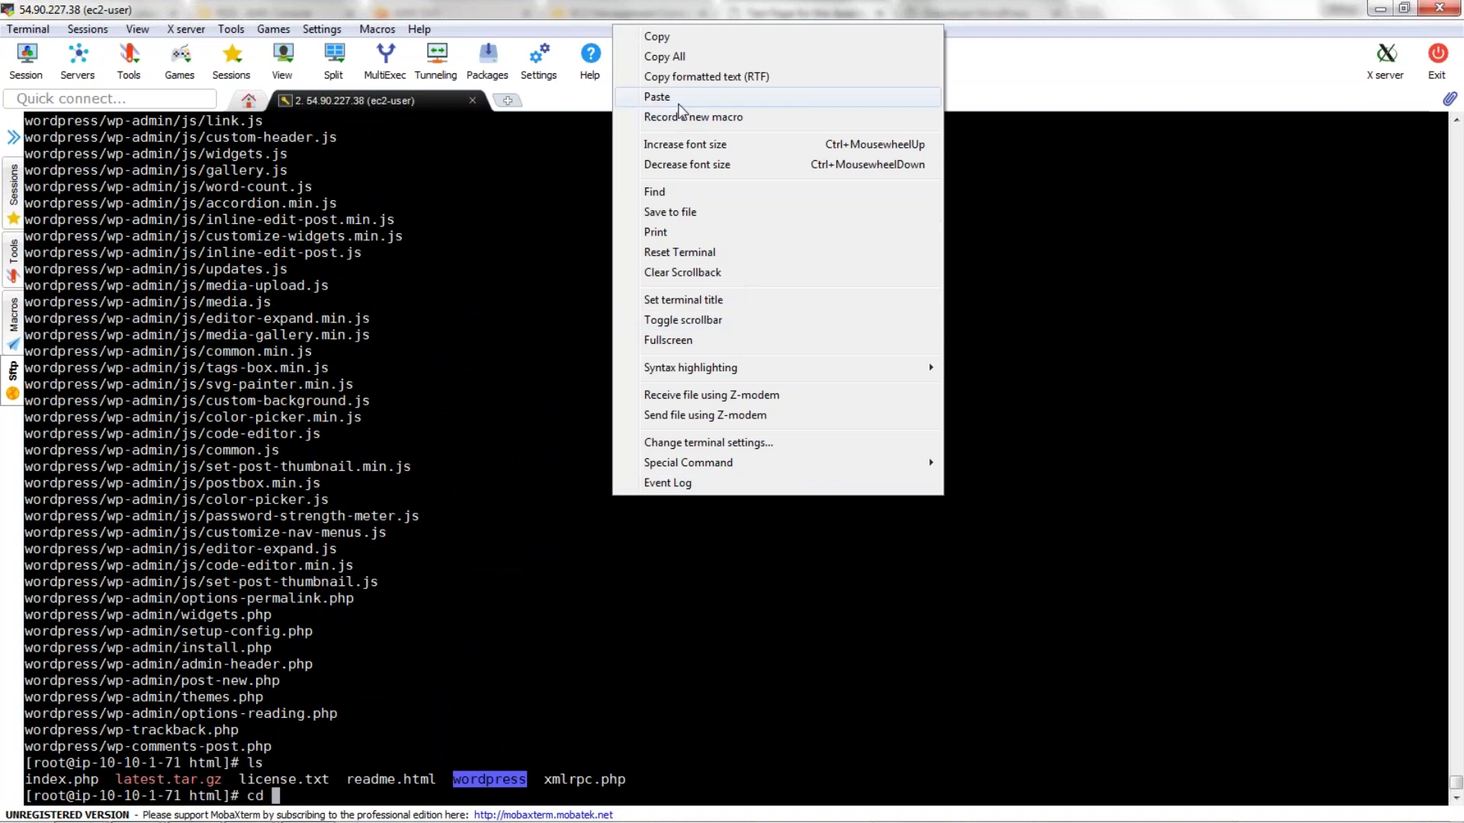
left_click(657, 97)
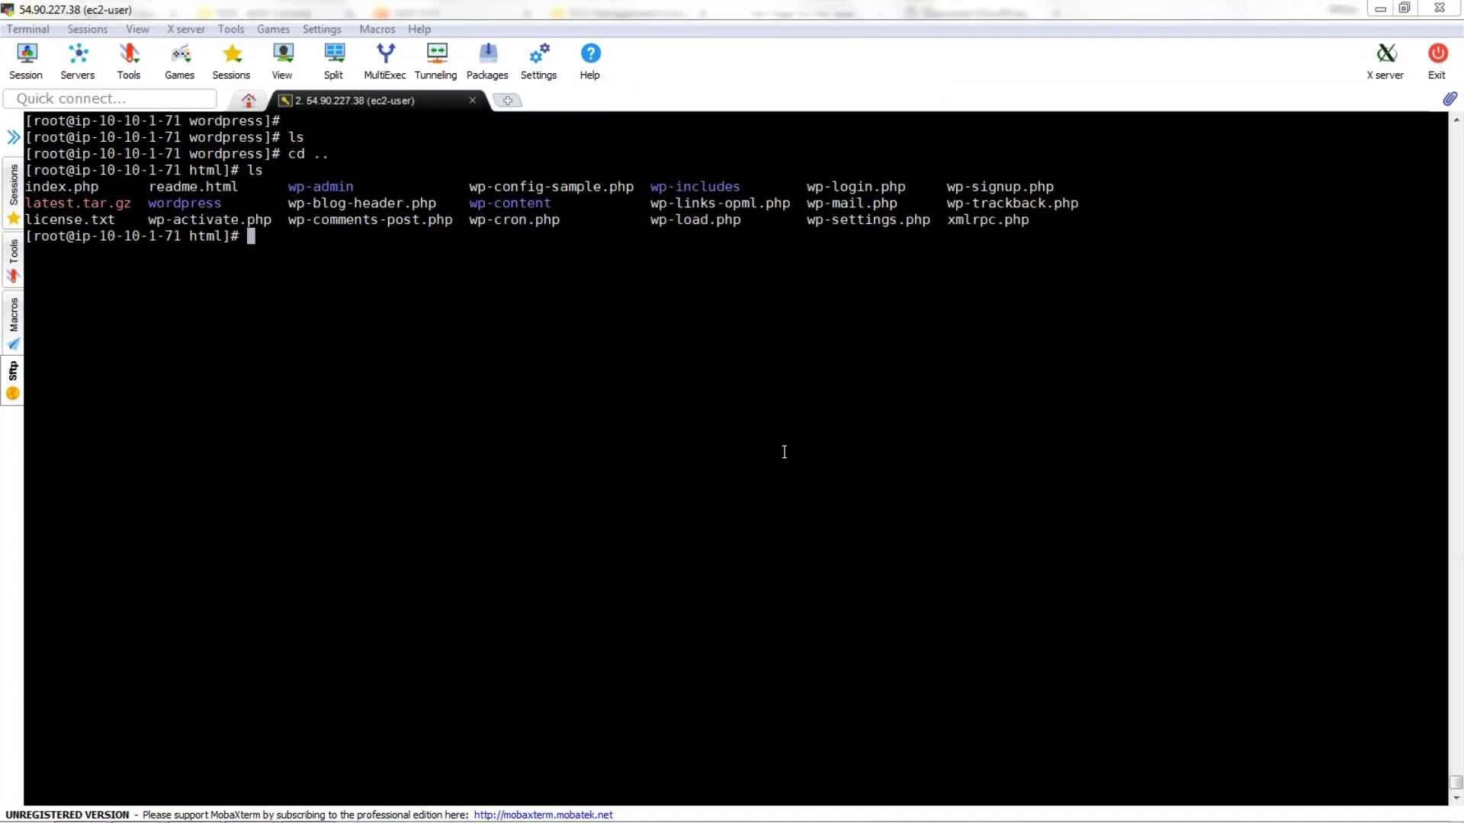
key("alt+Tab")
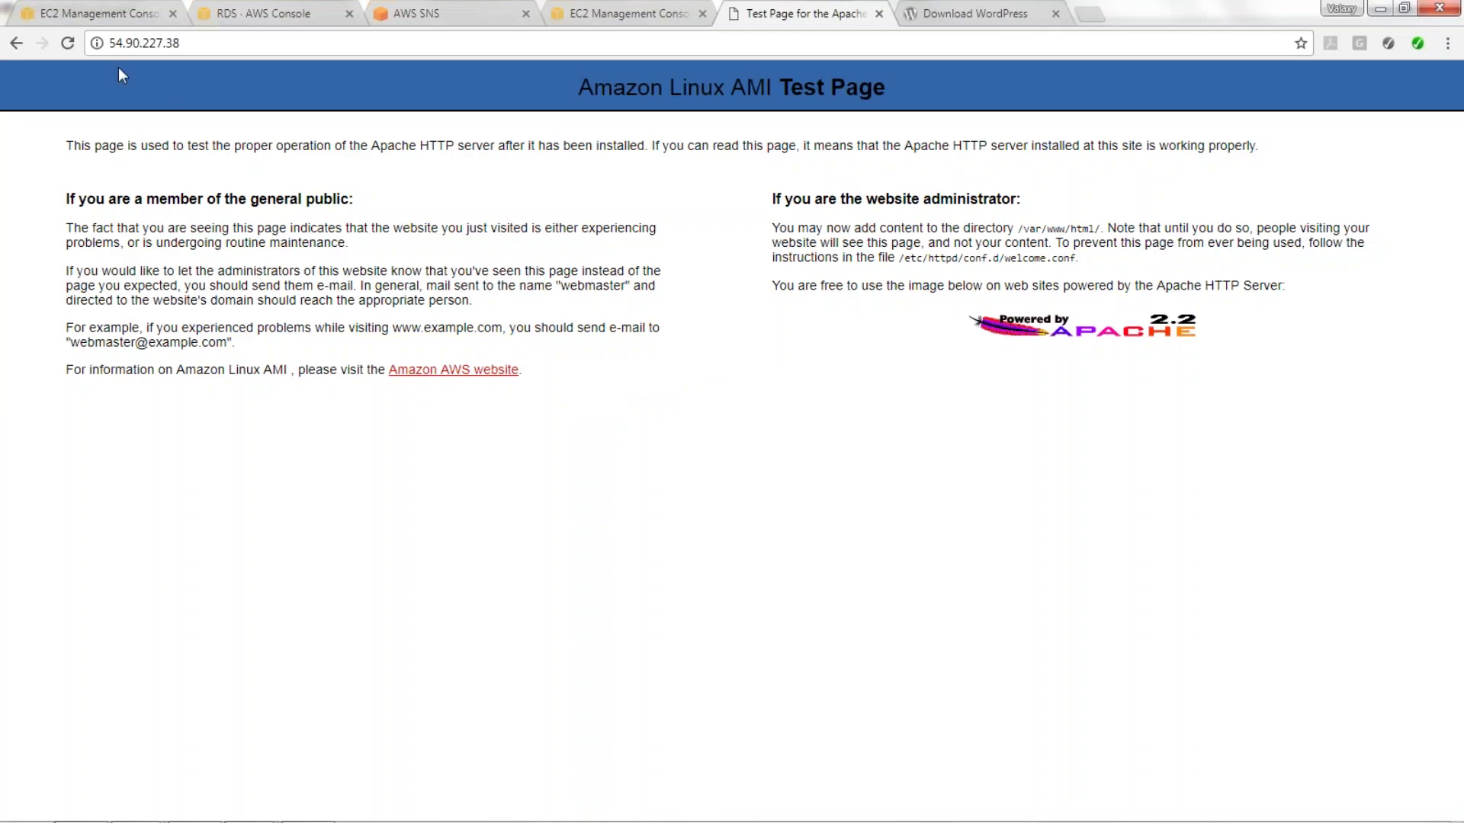
Reload the page at 54.90.227.38 so it shows the WordPress setup-config welcome page.
left_click(68, 42)
key("F5")
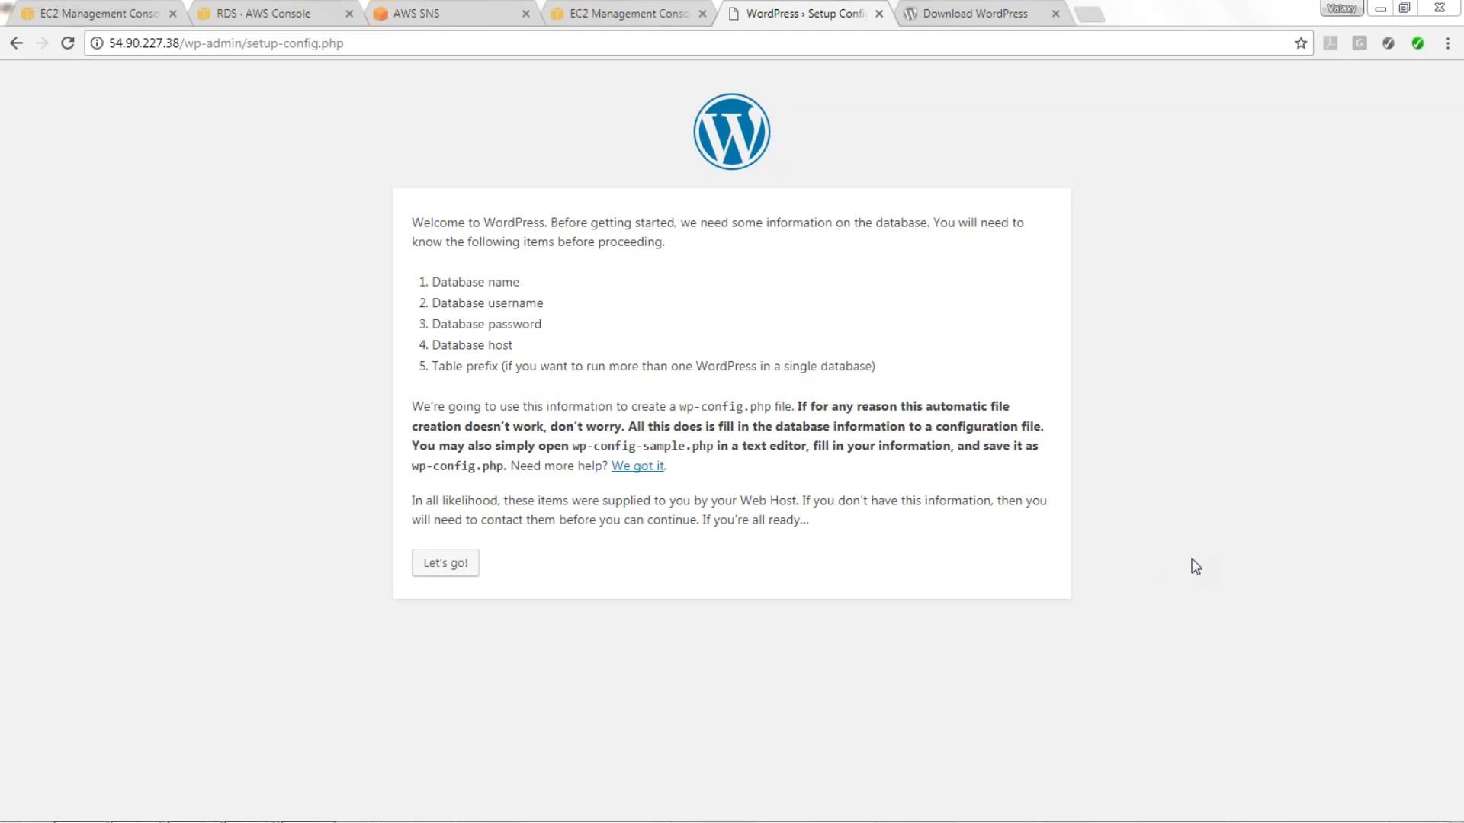
key("alt+Tab")
Open the yankildb instance details in the RDS console.
mouse_move(135, 814)
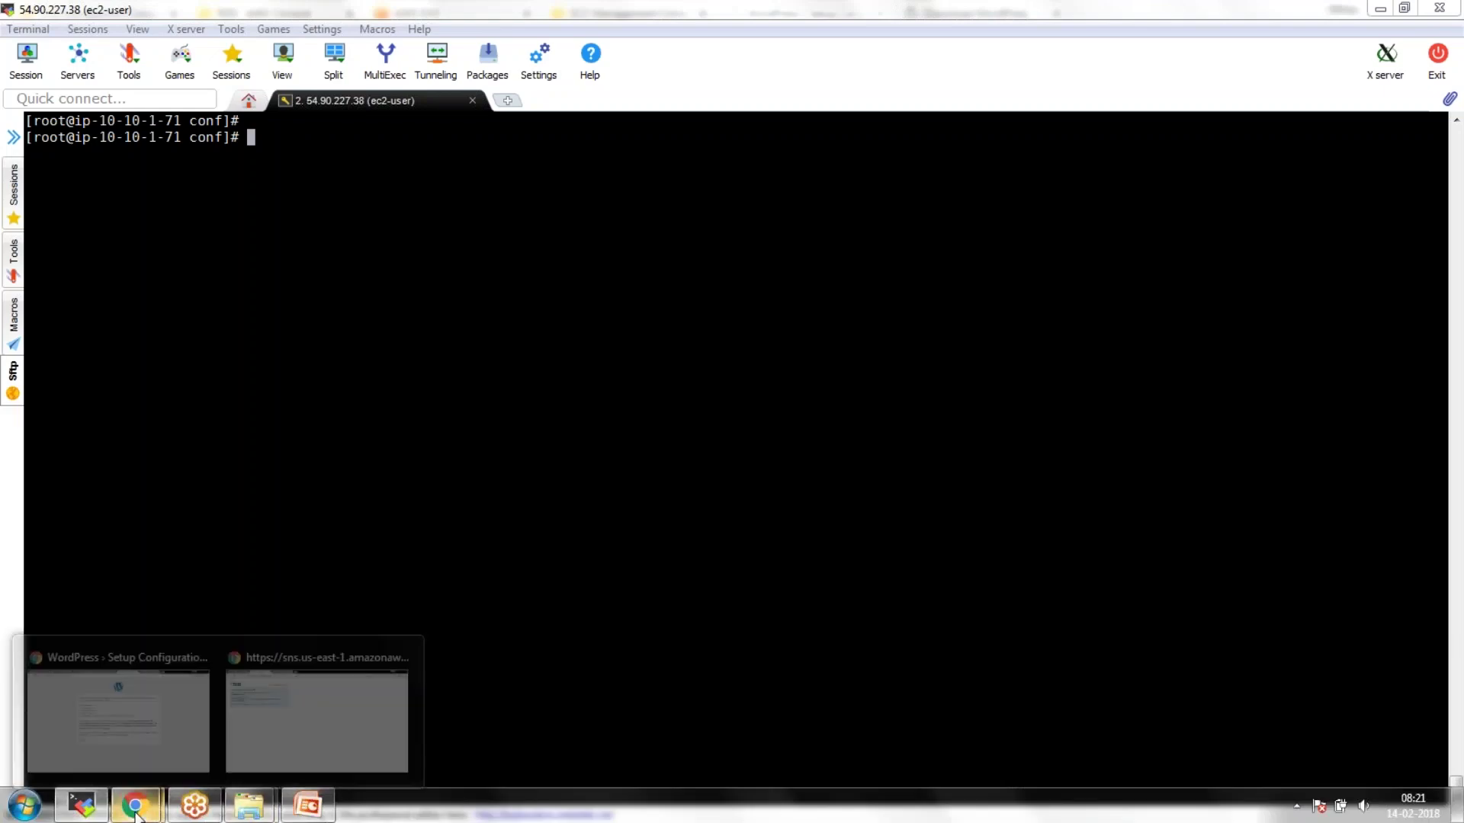
left_click(114, 690)
left_click(249, 13)
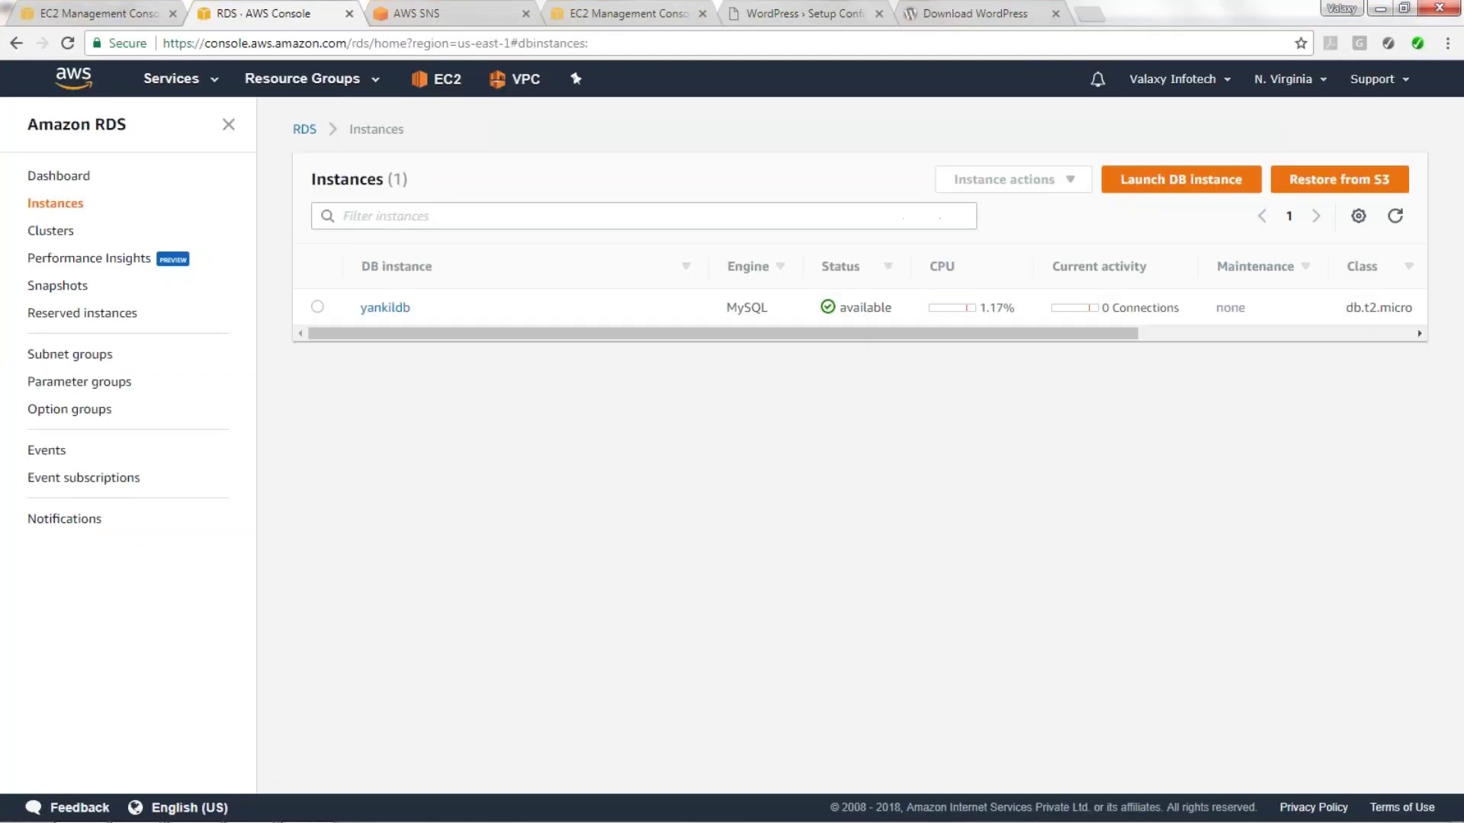
left_click(377, 308)
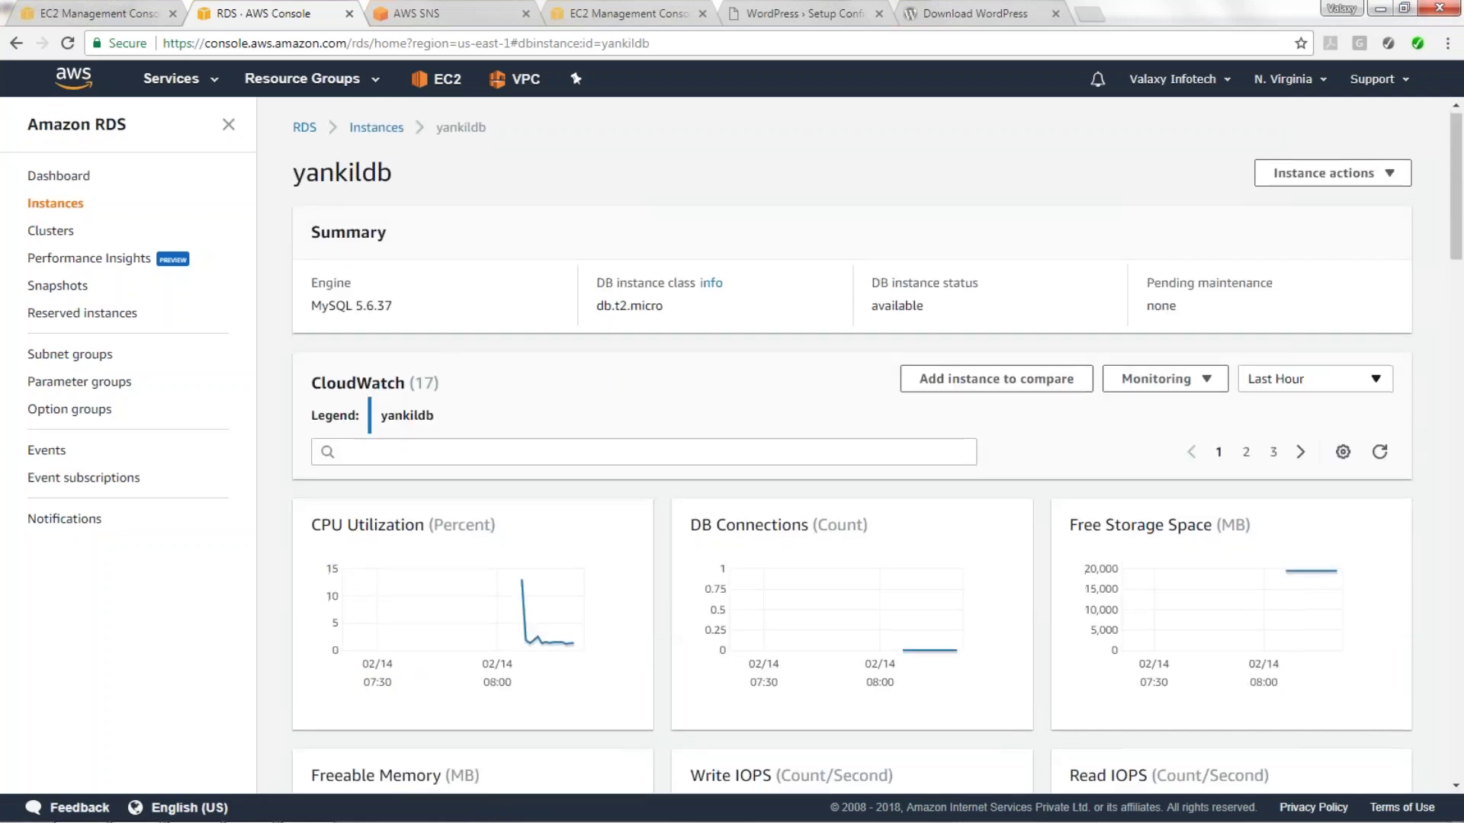
left_click(391, 134)
left_click(318, 307)
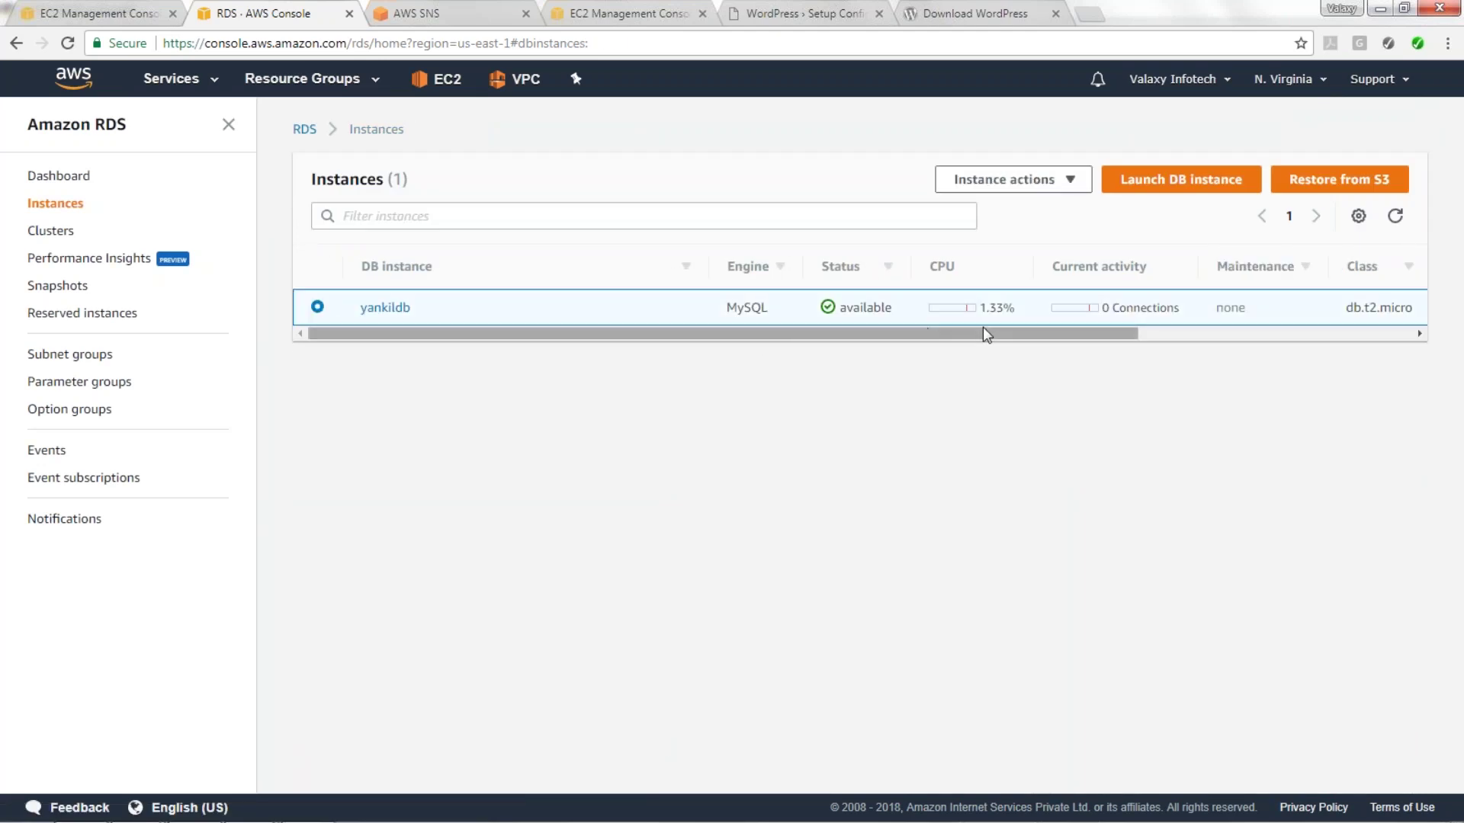
left_click(386, 311)
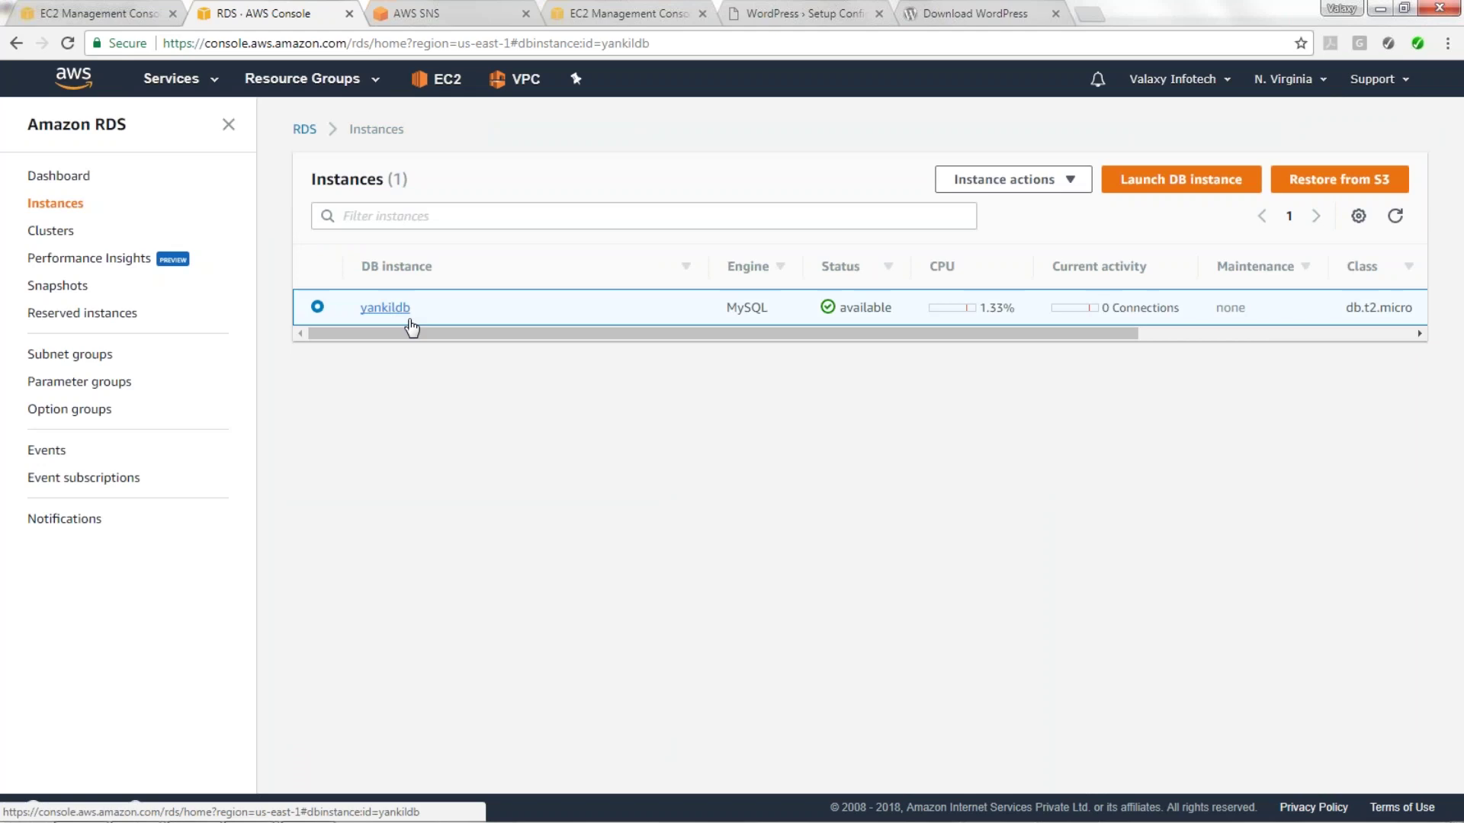
Copy the yankildb endpoint hostname from the Connect section.
scroll(653, 427, "down", 3)
scroll(612, 379, "up", 4)
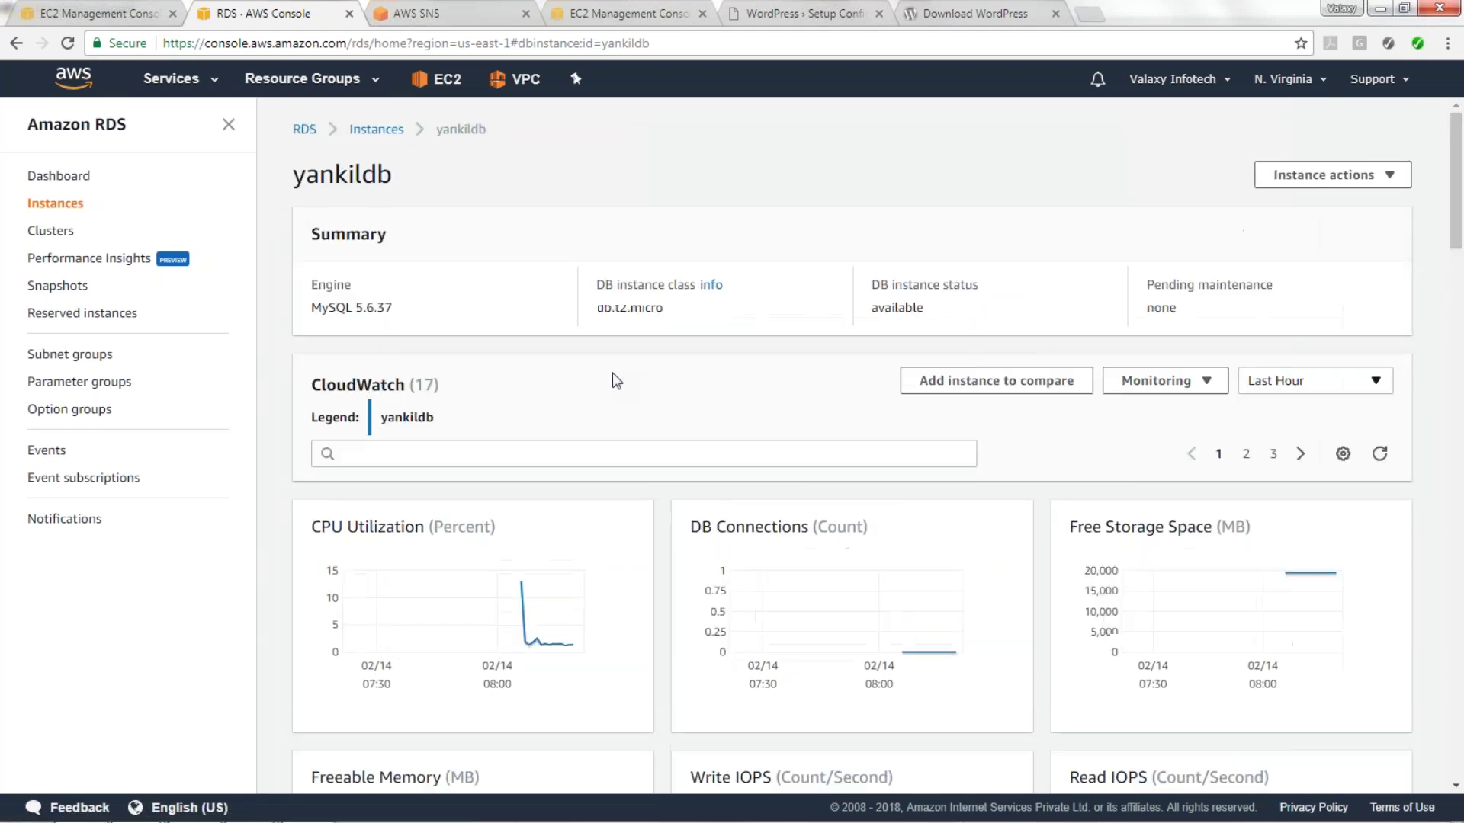
scroll(613, 377, "down", 5)
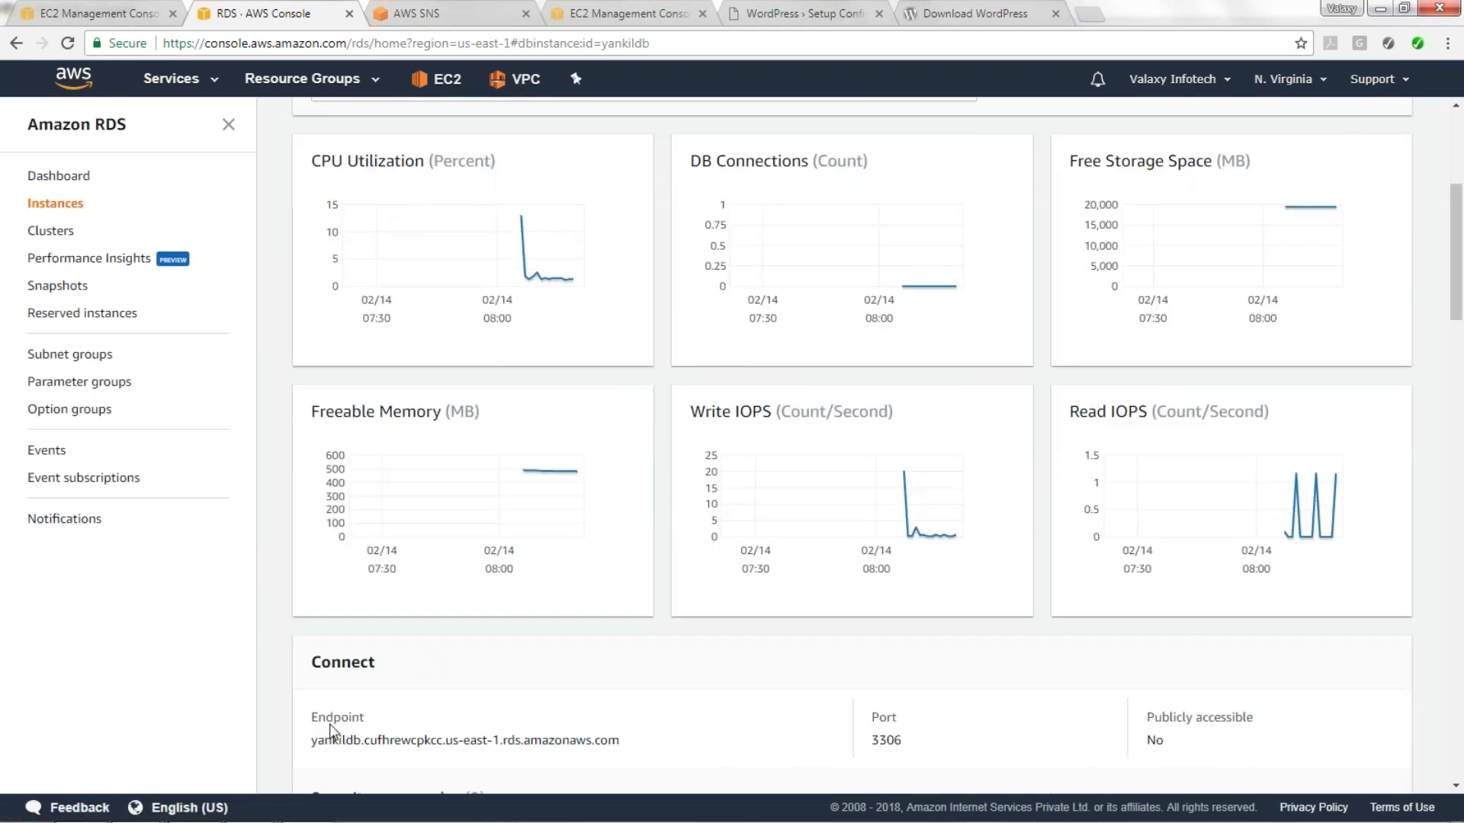
left_click_drag(315, 739, 633, 748)
key("ctrl+c")
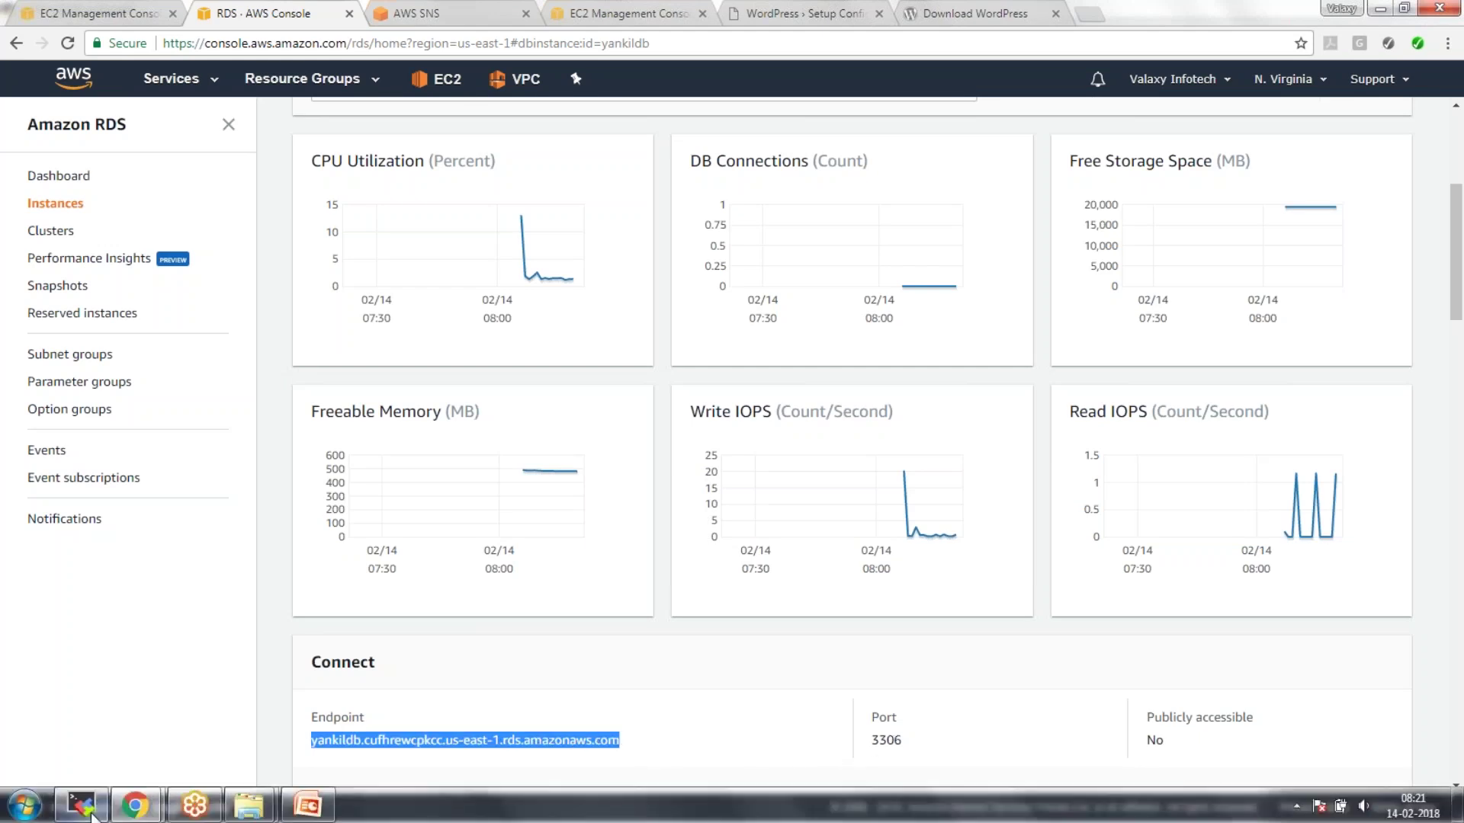
left_click(81, 808)
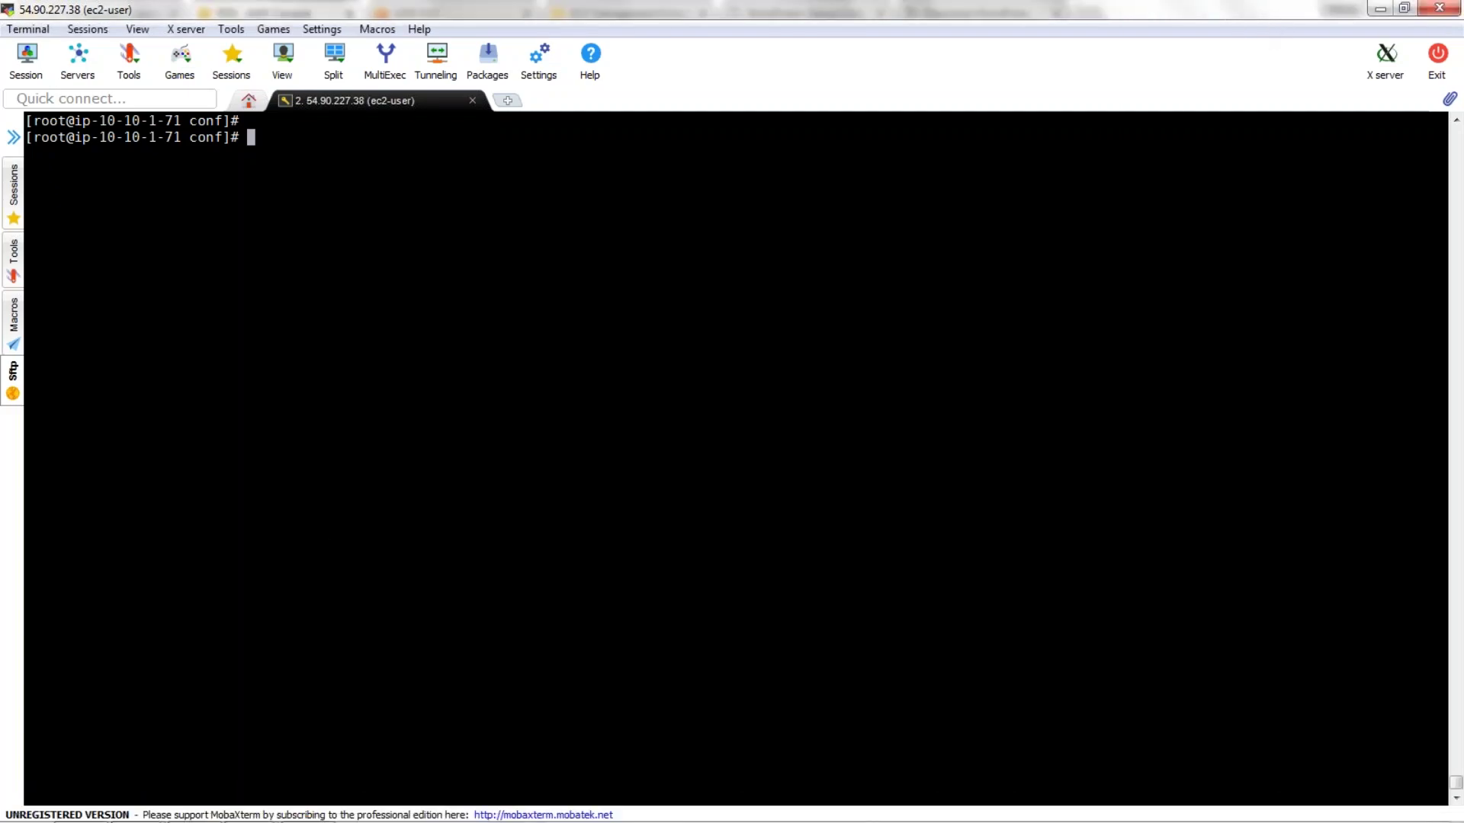
Run 'mysql -h <RDS endpoint> -u yankildb -p' and submit the password.
type("mysql")
right_click(629, 295)
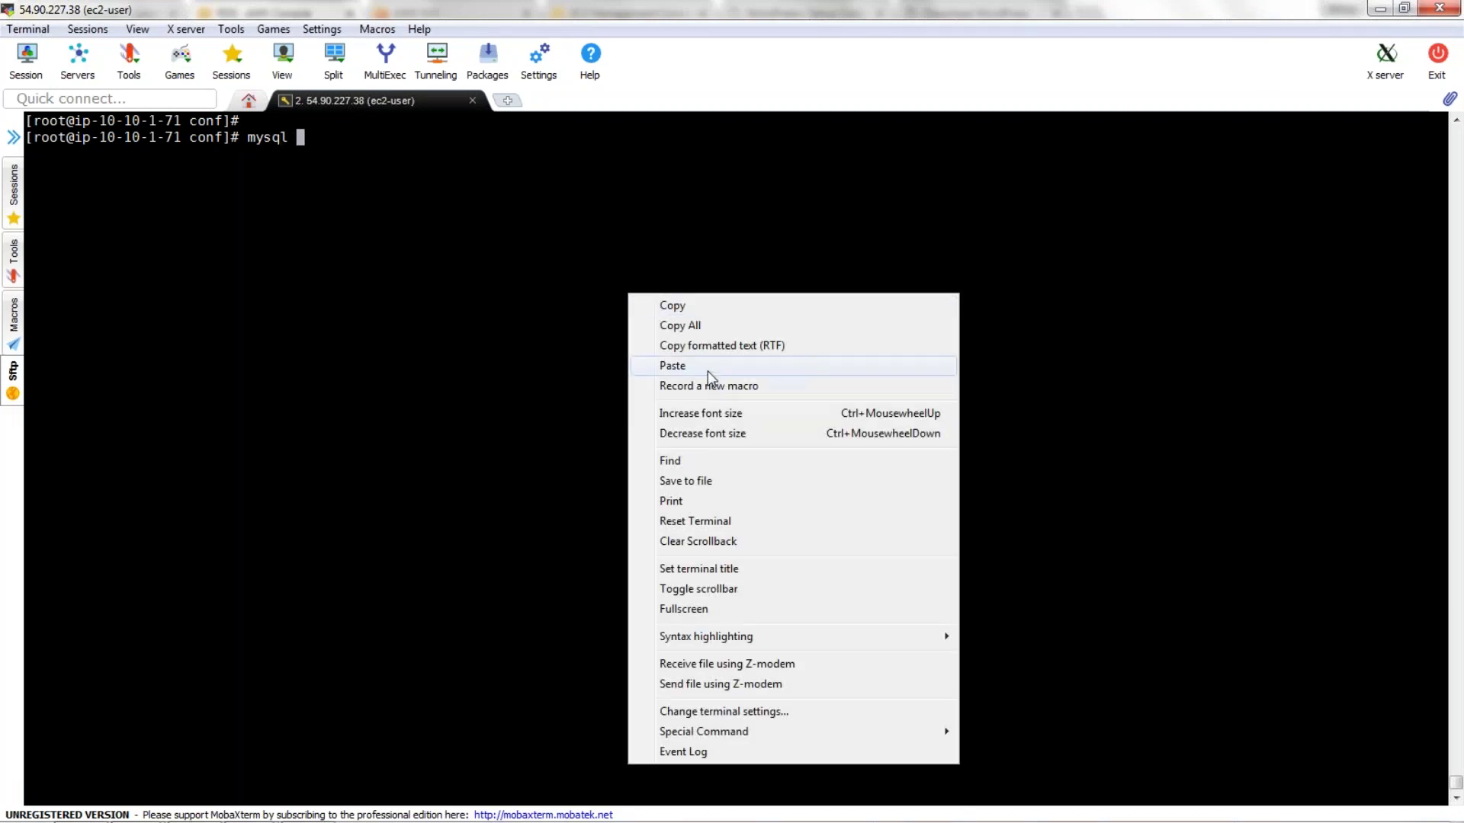
left_click(707, 367)
key("Left")
key("Left")
key("Left")
key("Left")
key("Left")
key("Left")
key("Left")
key("Left")
key("Left")
key("Left")
key("Left")
key("Left")
key("Left")
key("Left")
key("Left")
key("Left")
key("Left")
key("Left")
key("Left")
key("Left")
key("Left")
key("Left")
key("Left")
key("Left")
key("Left")
key("Left")
key("Right")
key("Right")
key("Right")
type("-h")
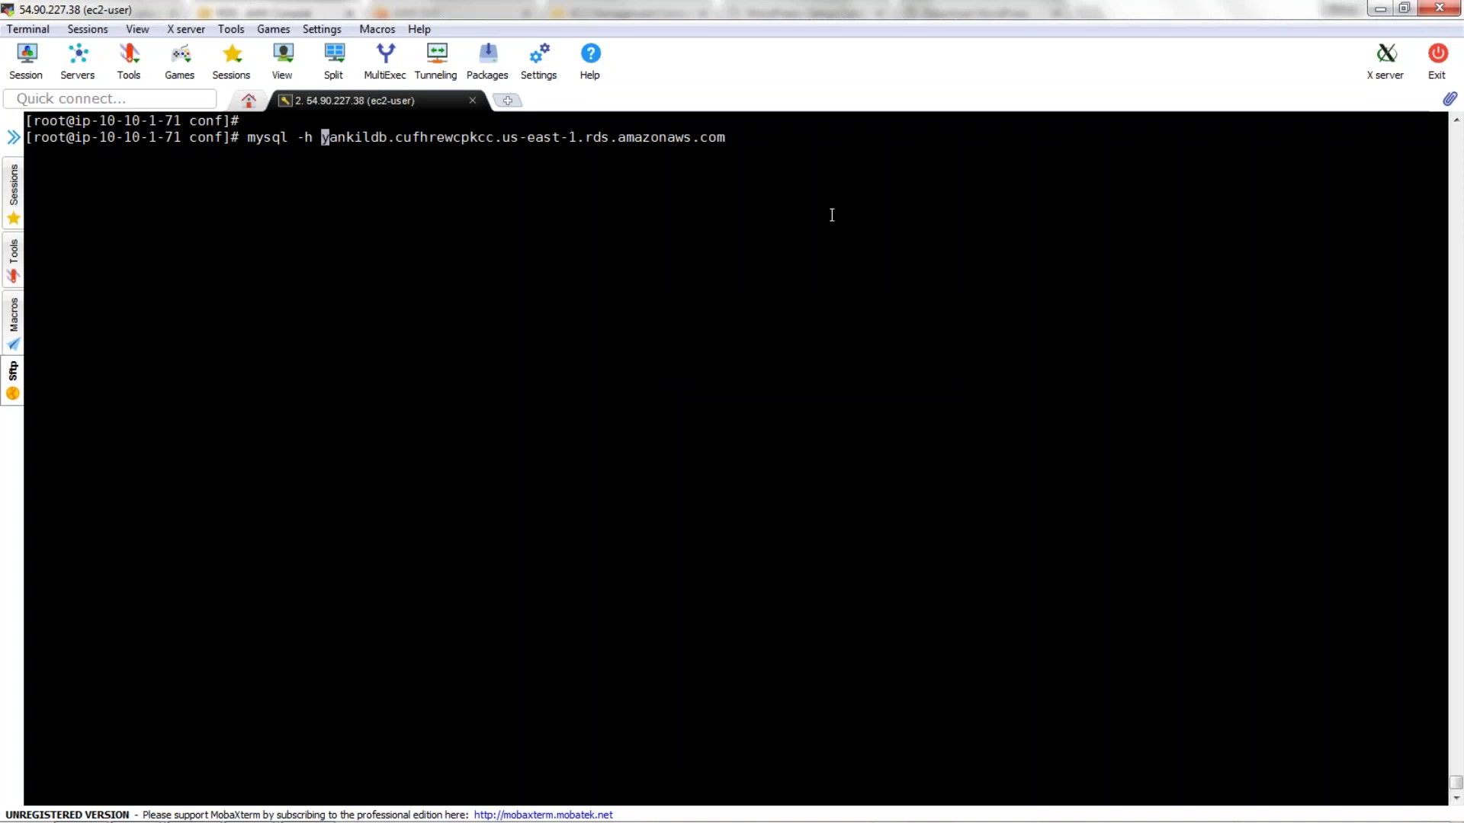
key("Right")
key("Right")
key("Right")
key("Right")
key("Right")
key("Right")
key("Right")
key("Right")
key("Right")
key("Right")
key("Right")
key("Right")
key("Right")
key("Right")
key("Right")
key("Right")
key("Right")
key("Right")
key("Right")
key("Right")
key("End")
type("-u yankildb -p")
key("Return")
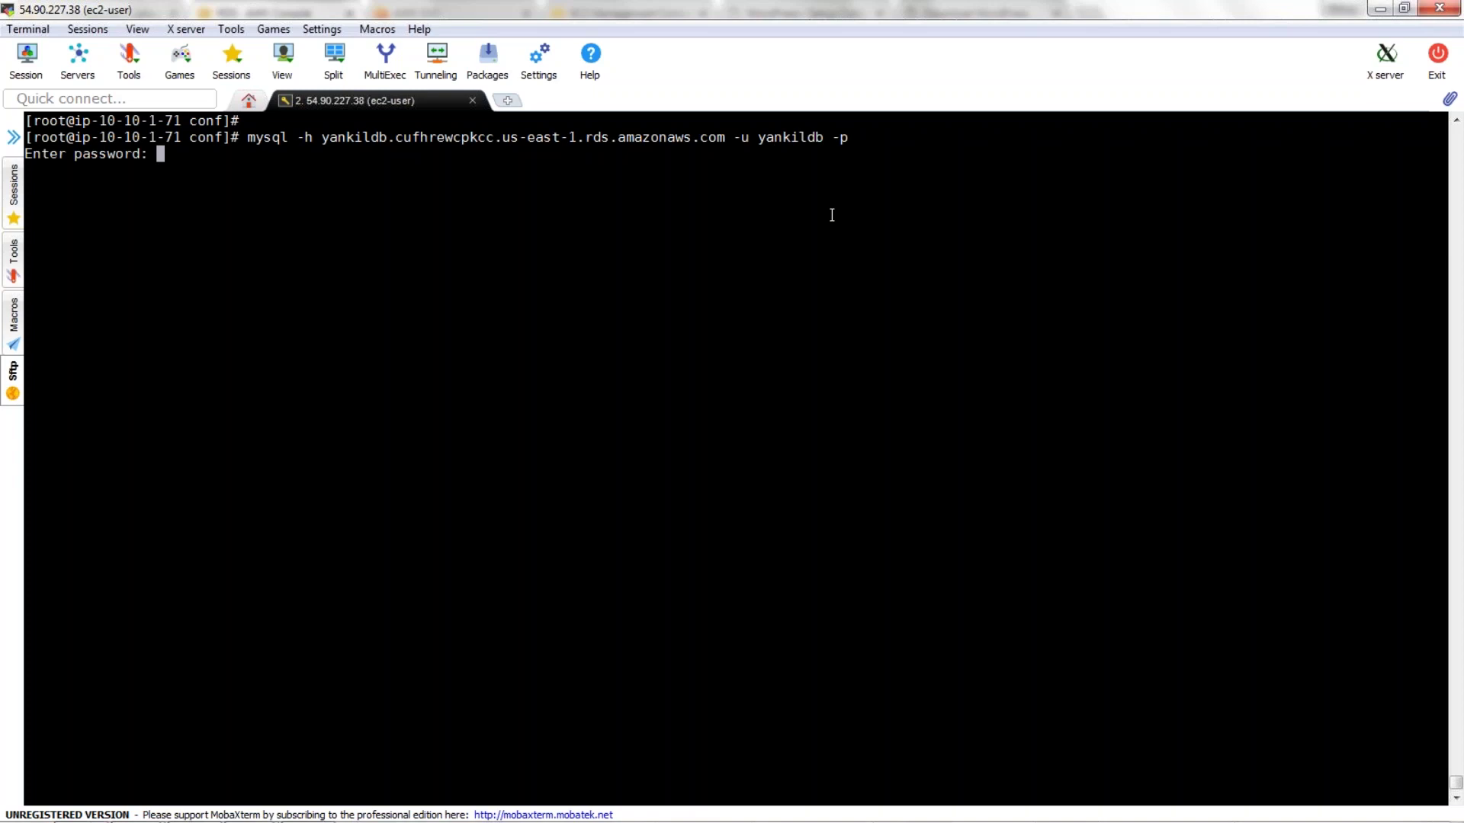
key("Return")
Cancel and rerun the mysql login to the RDS endpoint twice more.
key("ctrl+c")
key("Up")
key("Return")
key("ctrl+c")
key("Up")
key("Return")
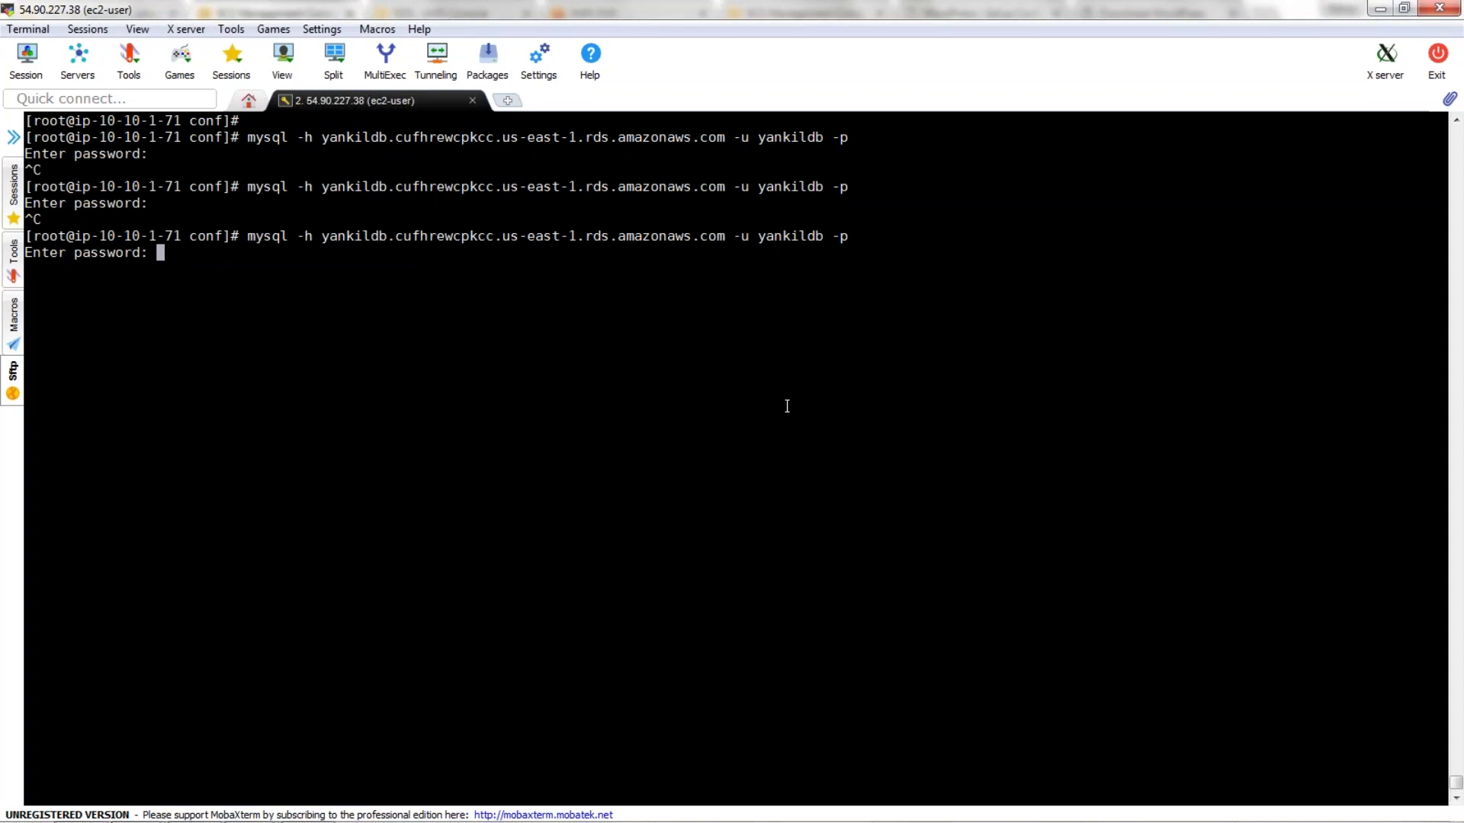
key("Return")
key("ctrl+c")
key("Up")
key("Return")
key("ctrl+c")
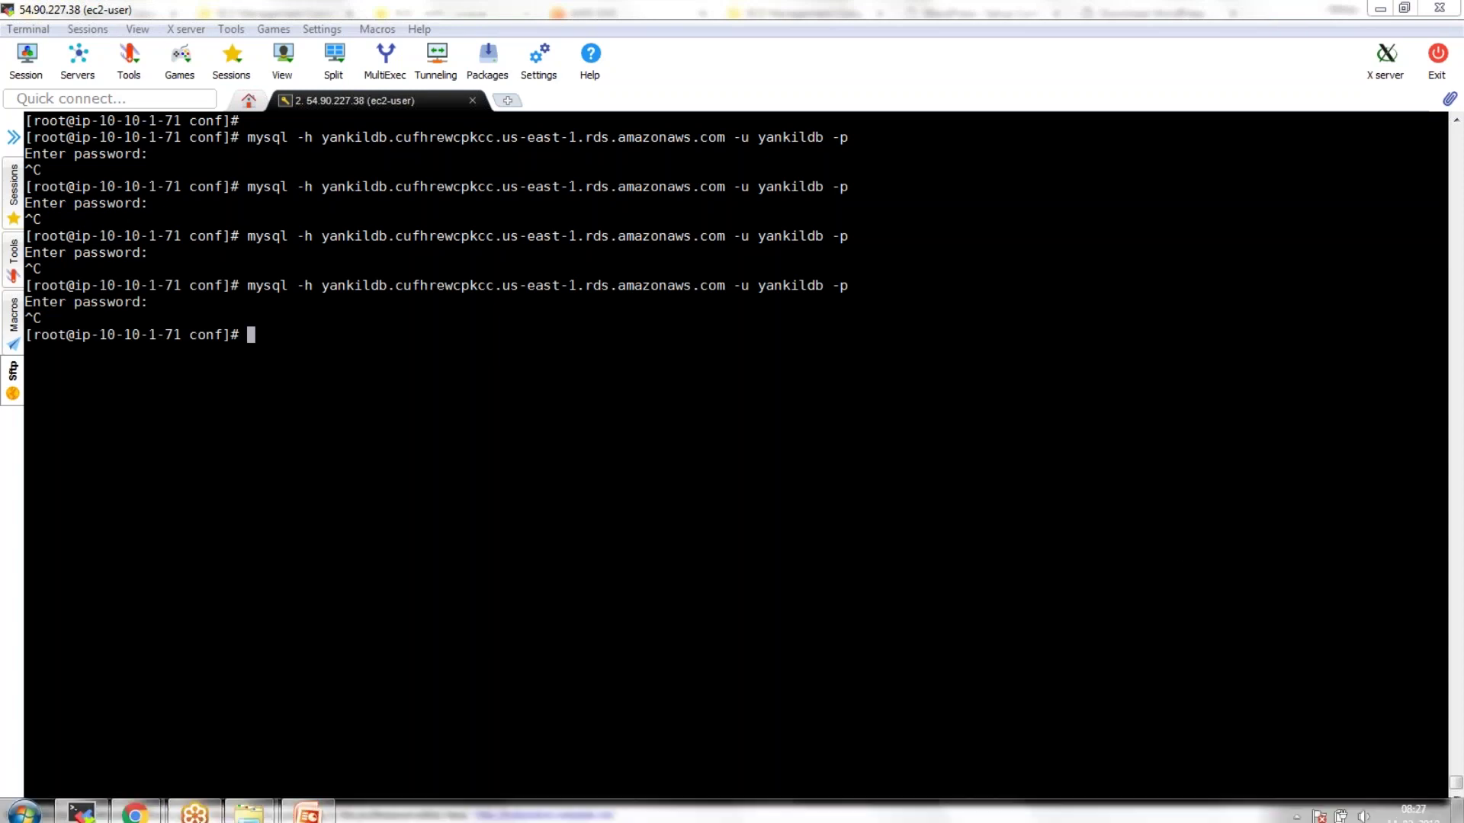
From Route 53 DNS management, create a public hosted zone with domain name yankil.com.
mouse_move(135, 804)
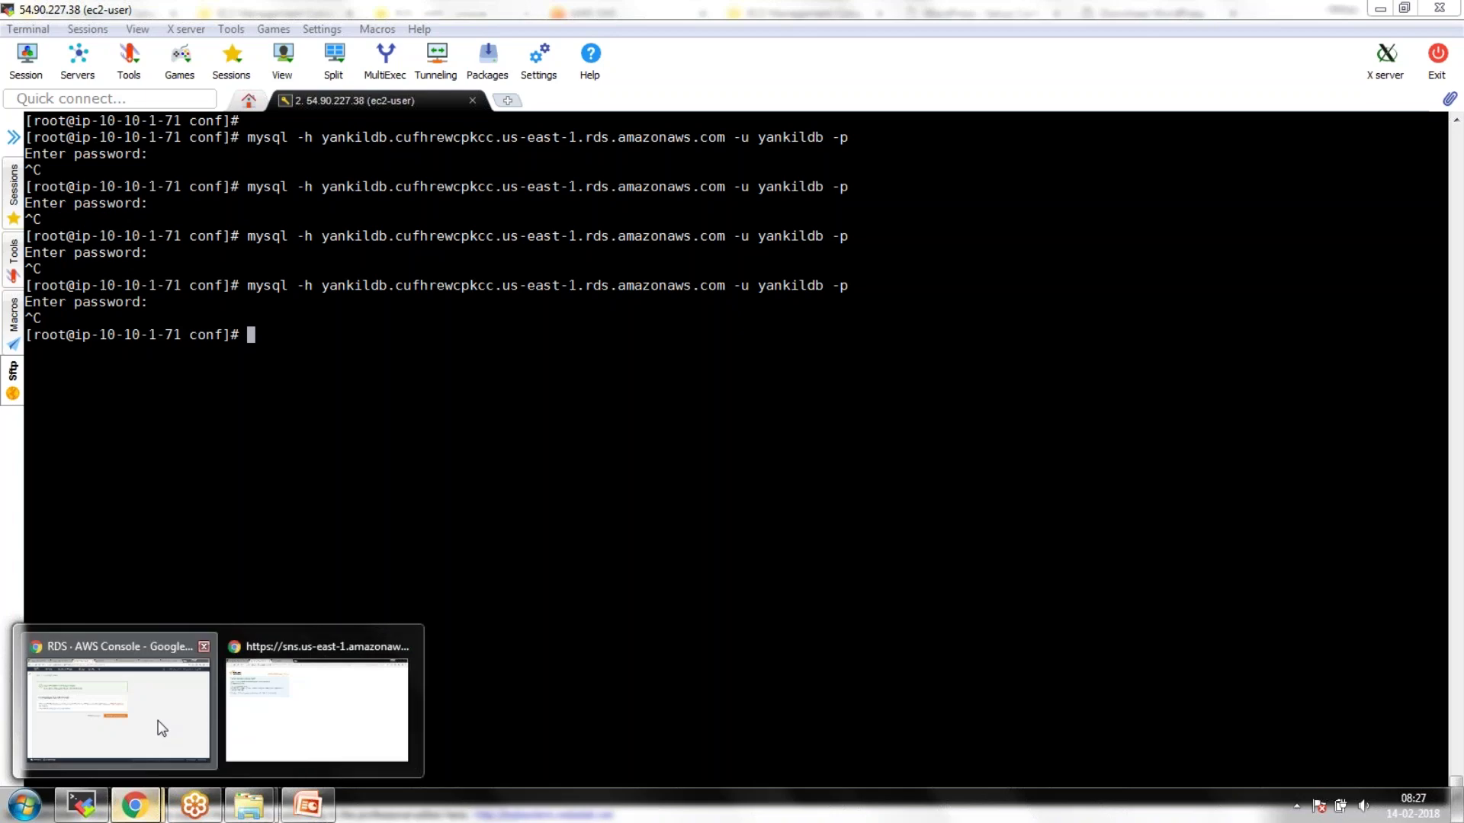
left_click(159, 722)
mouse_move(151, 819)
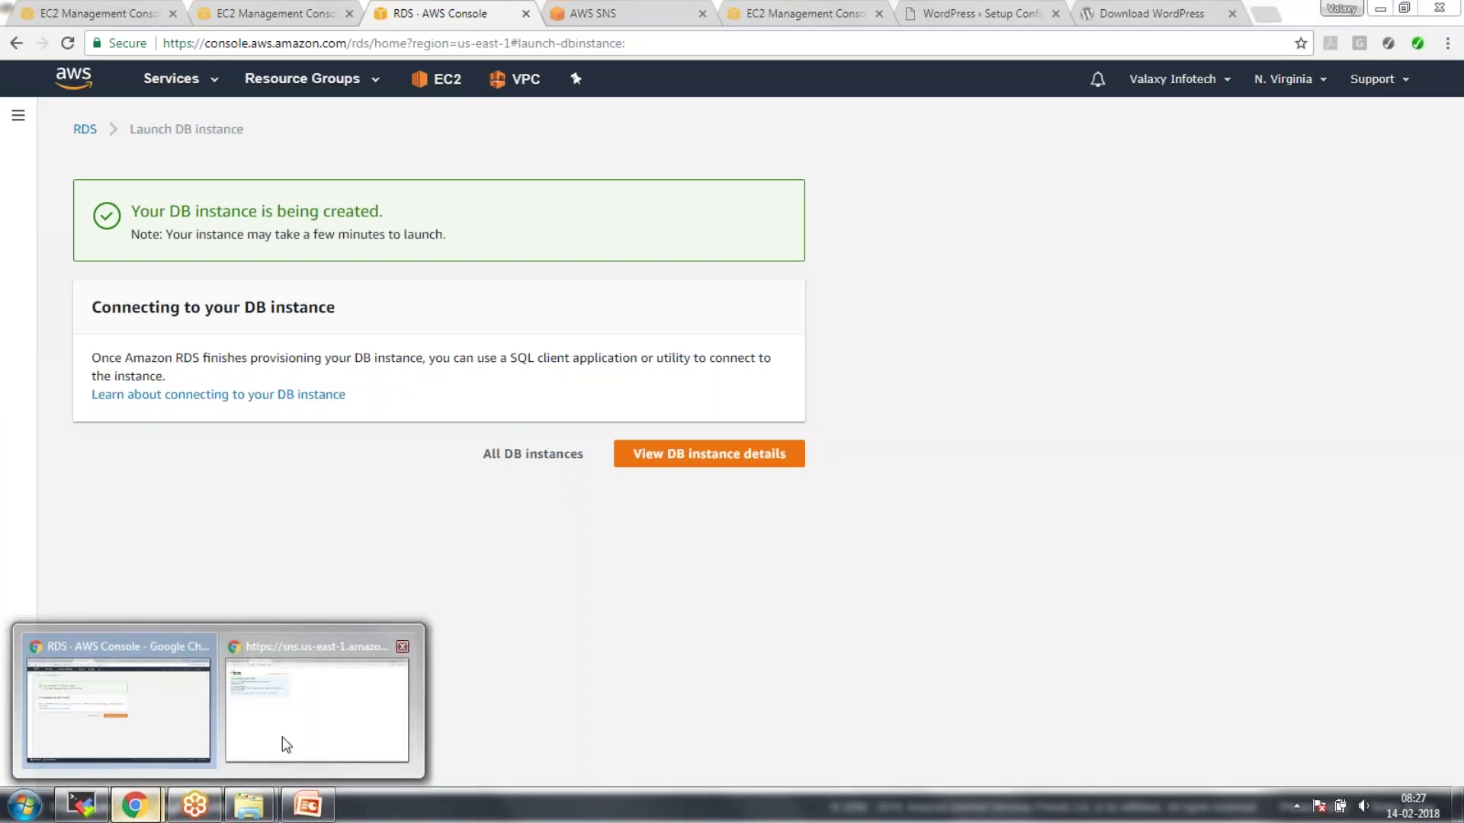
left_click(286, 694)
left_click(433, 14)
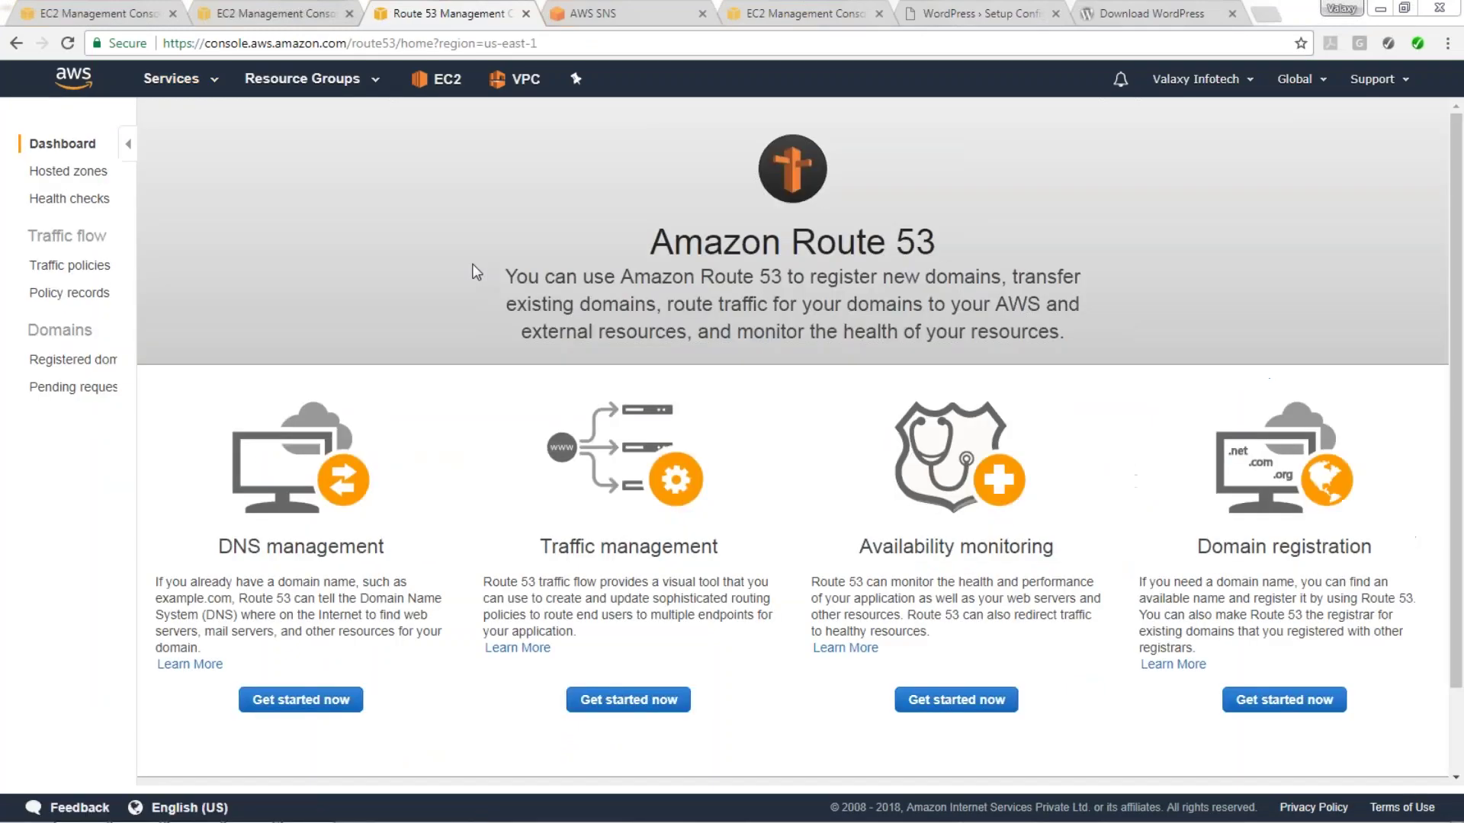
left_click(189, 703)
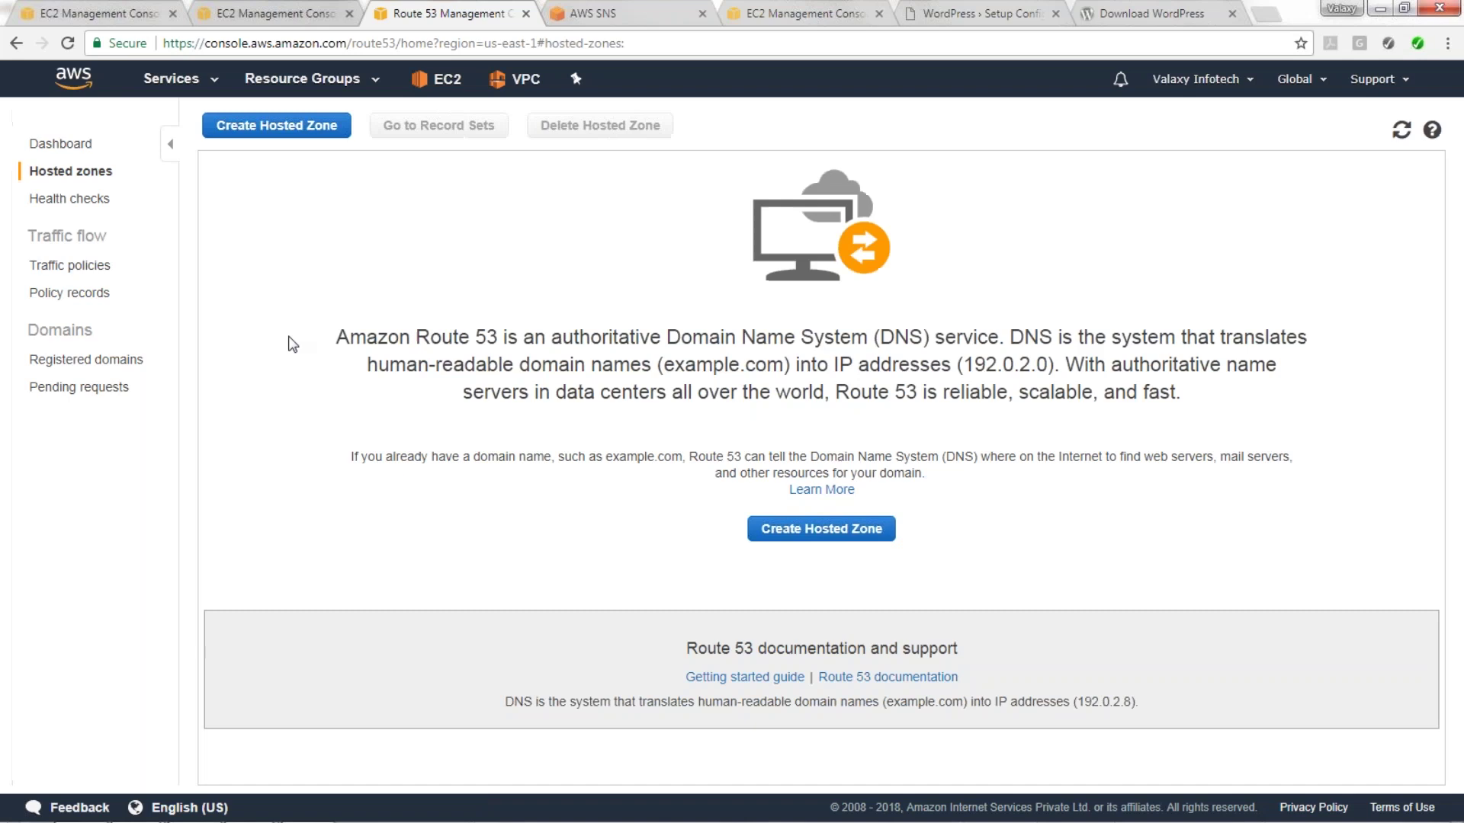
left_click(855, 534)
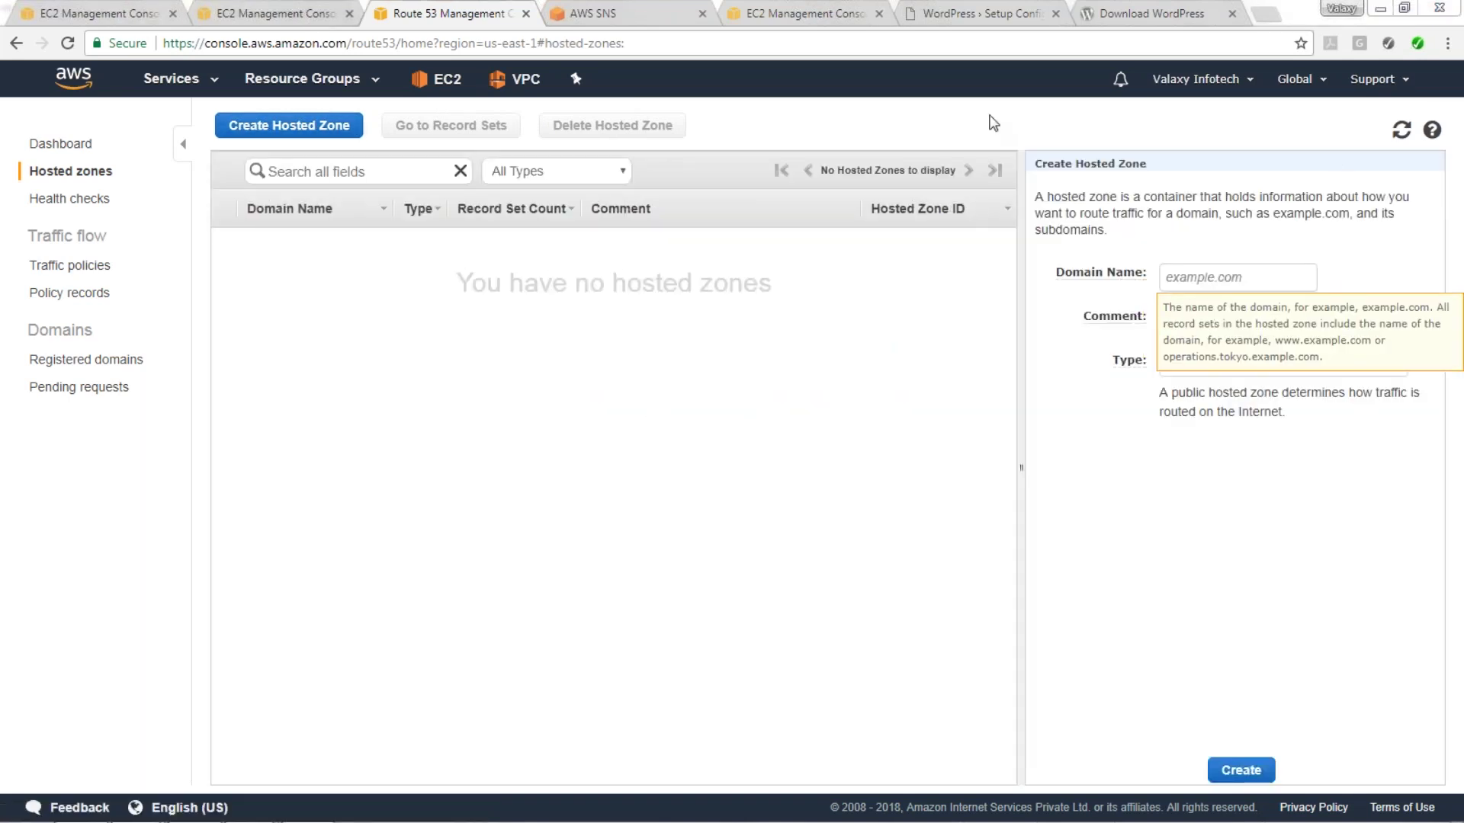
type("yankil.com")
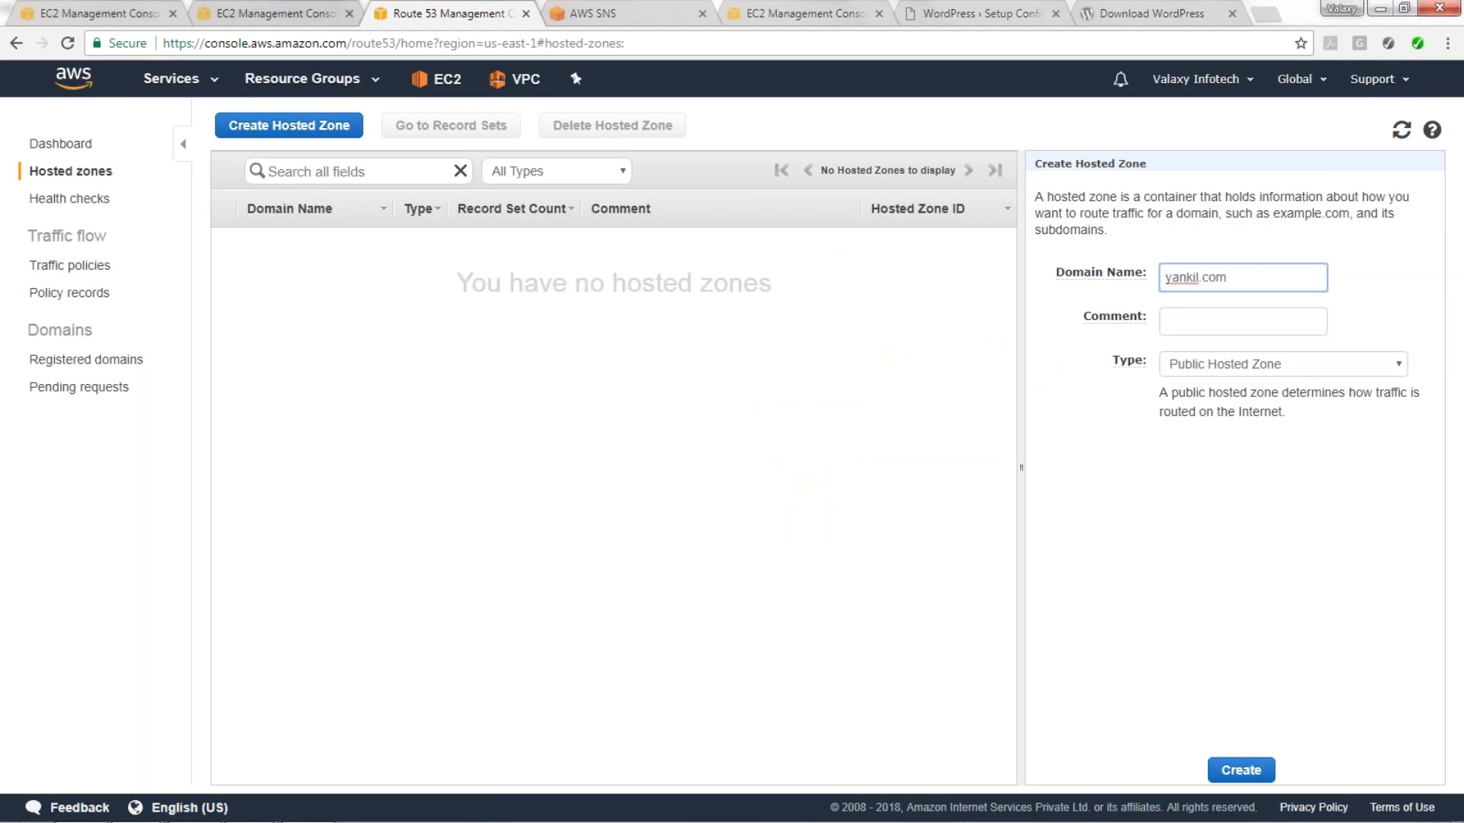
left_click(1266, 768)
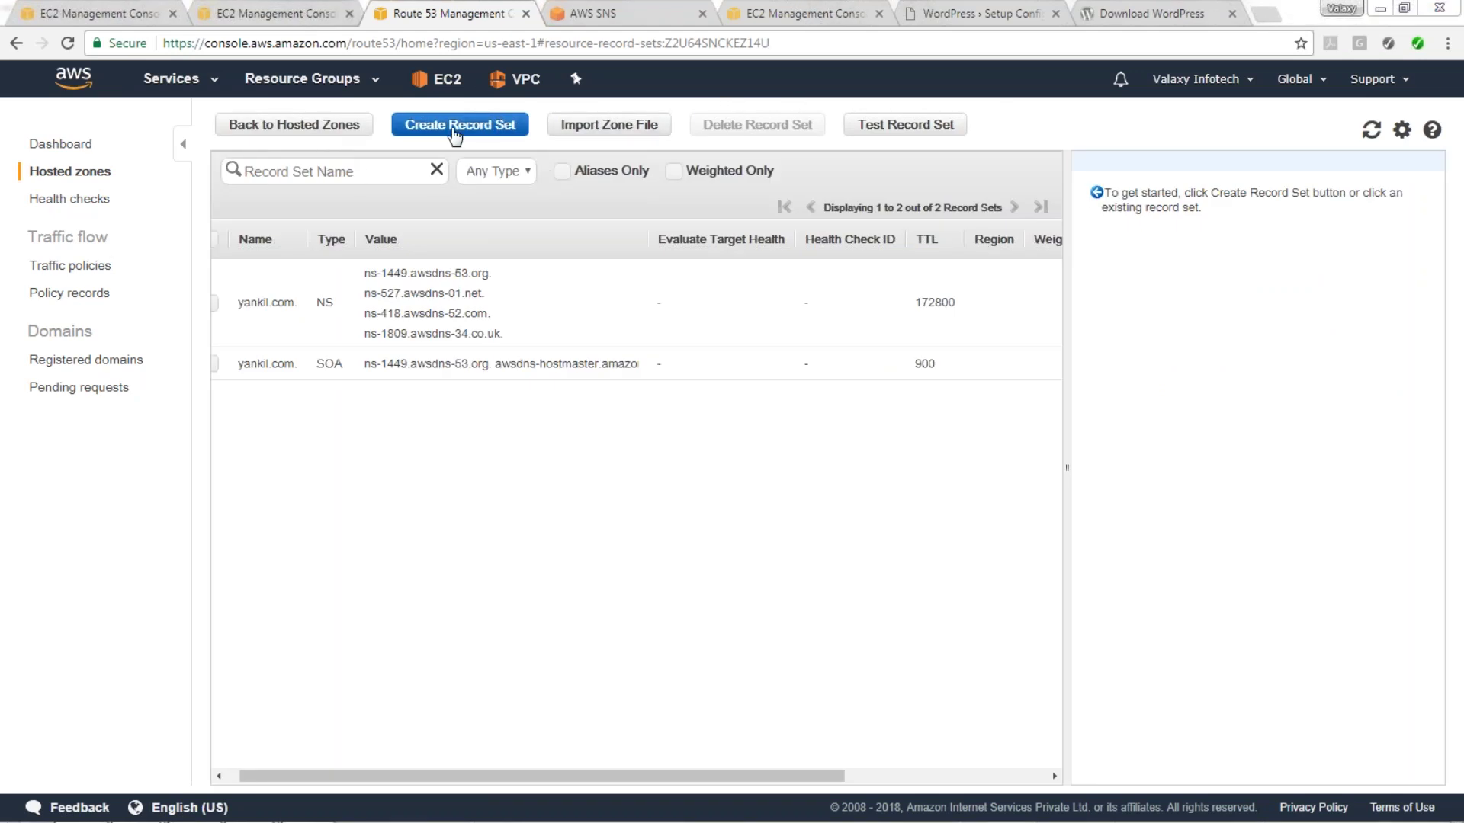
Create an A record for yankil.com using the WebServer's public IP 54.90.227.38.
left_click(455, 134)
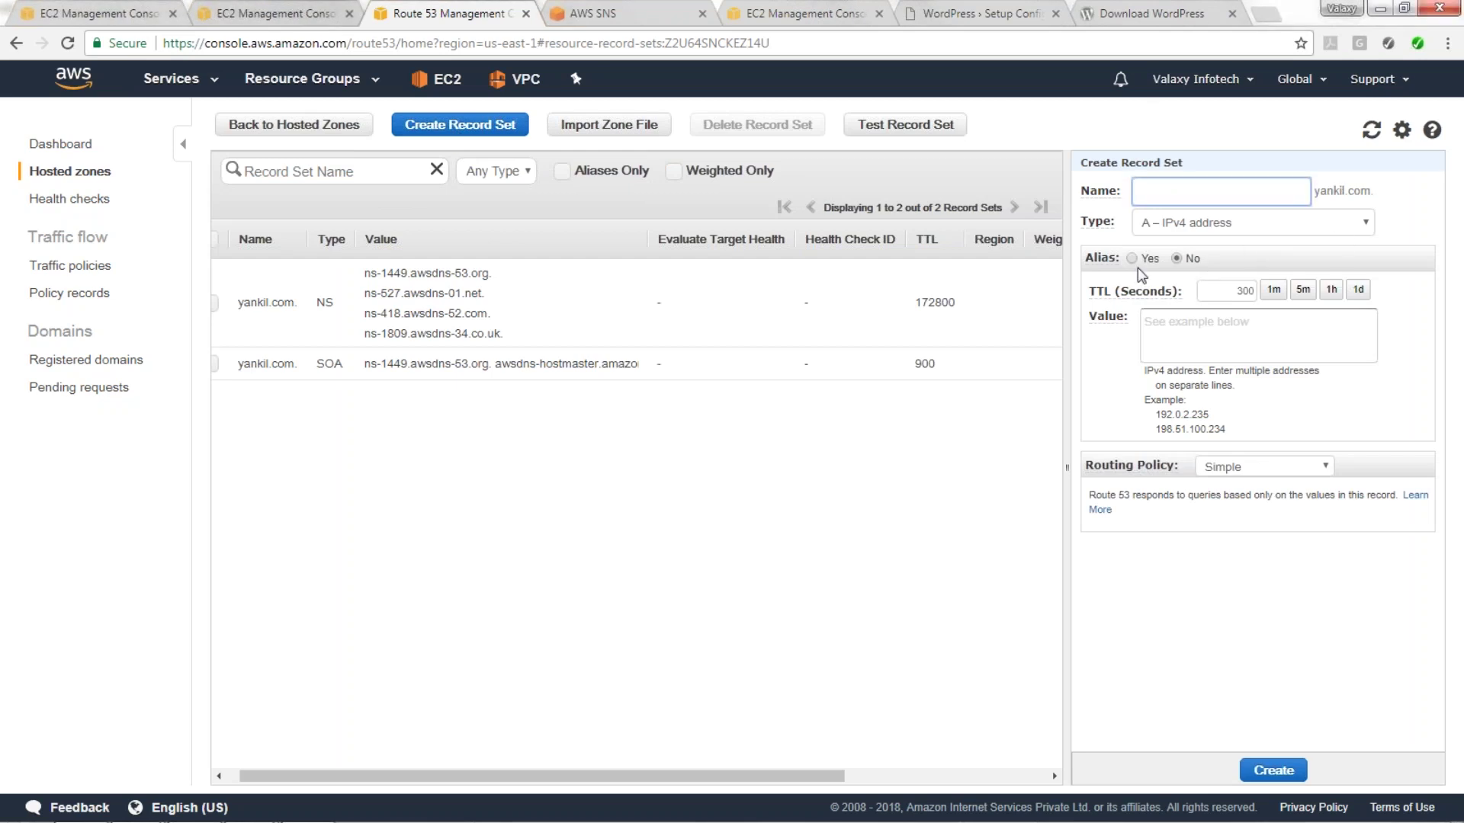
left_click(1181, 329)
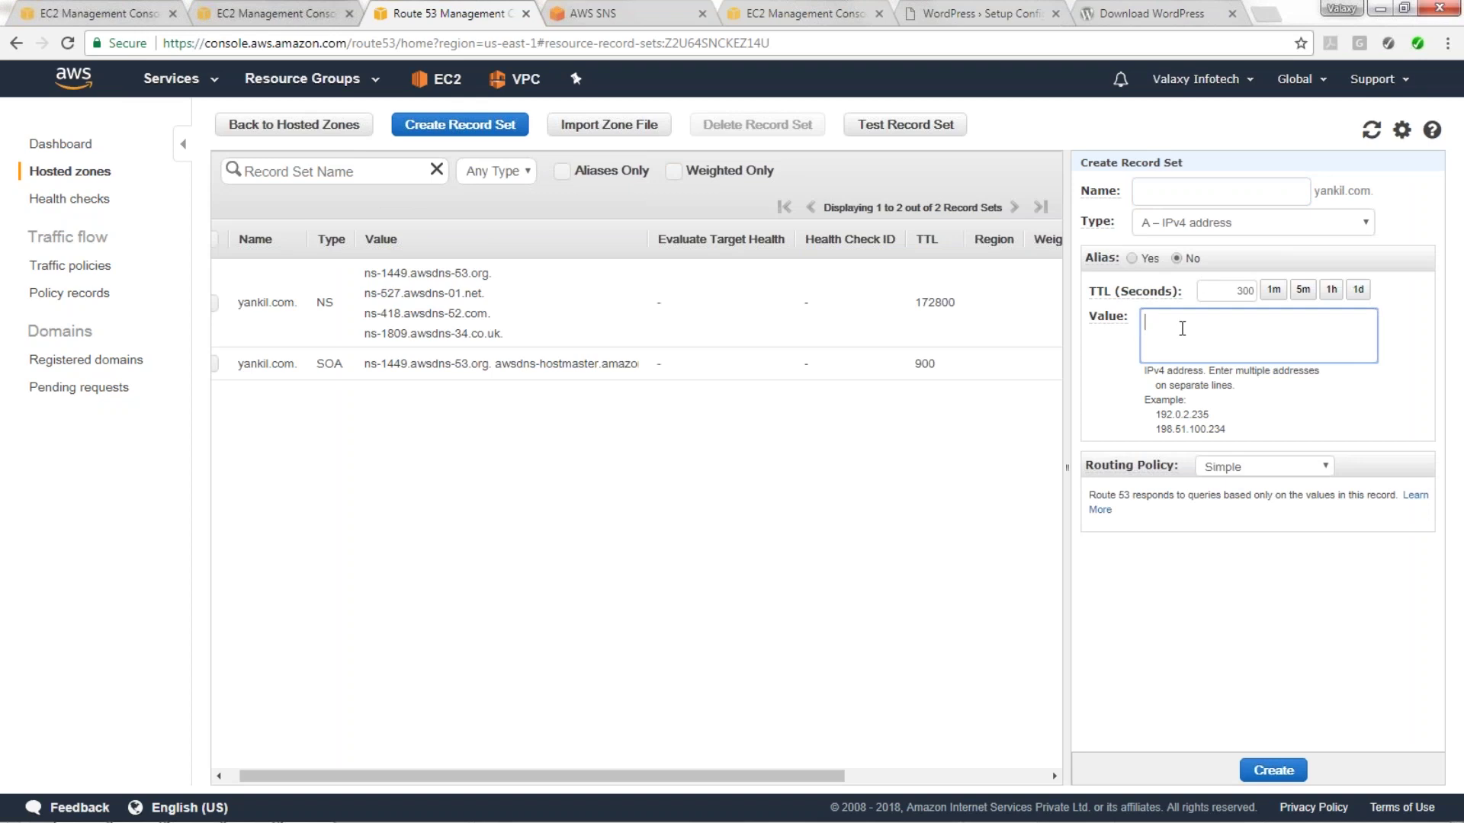
left_click(99, 13)
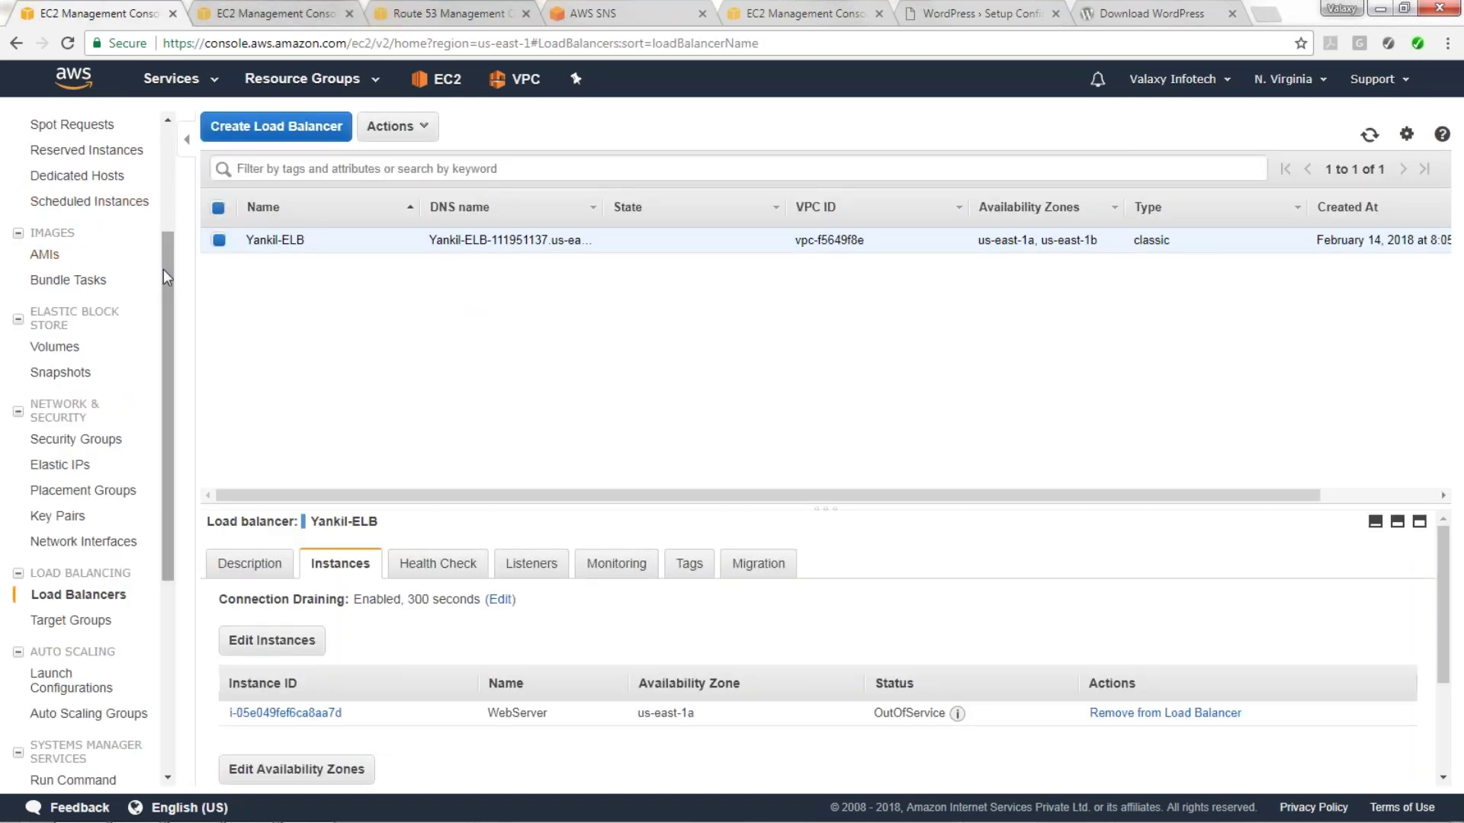
left_click_drag(163, 269, 180, 163)
left_click(67, 275)
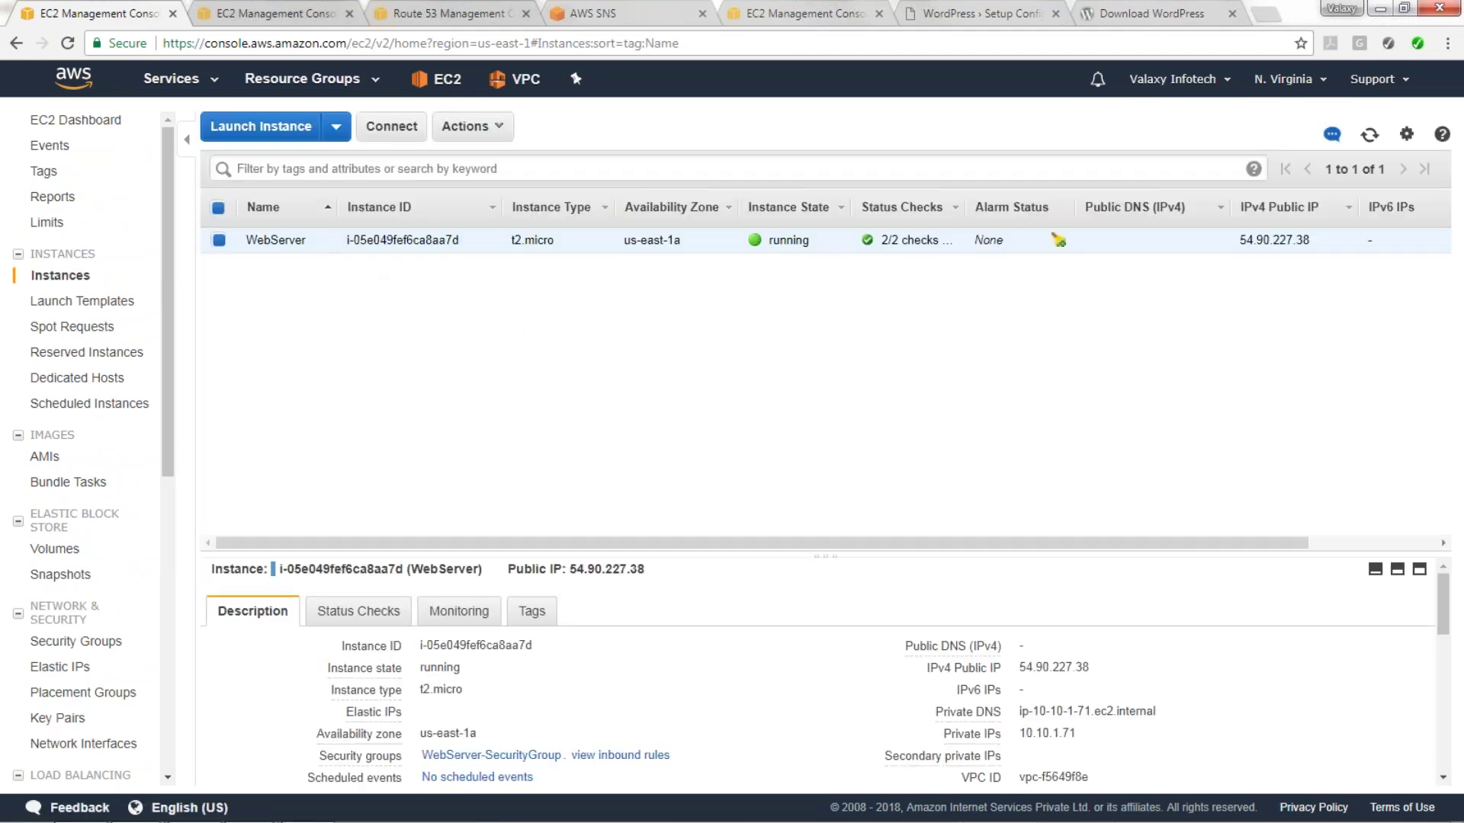
double_click(1026, 665)
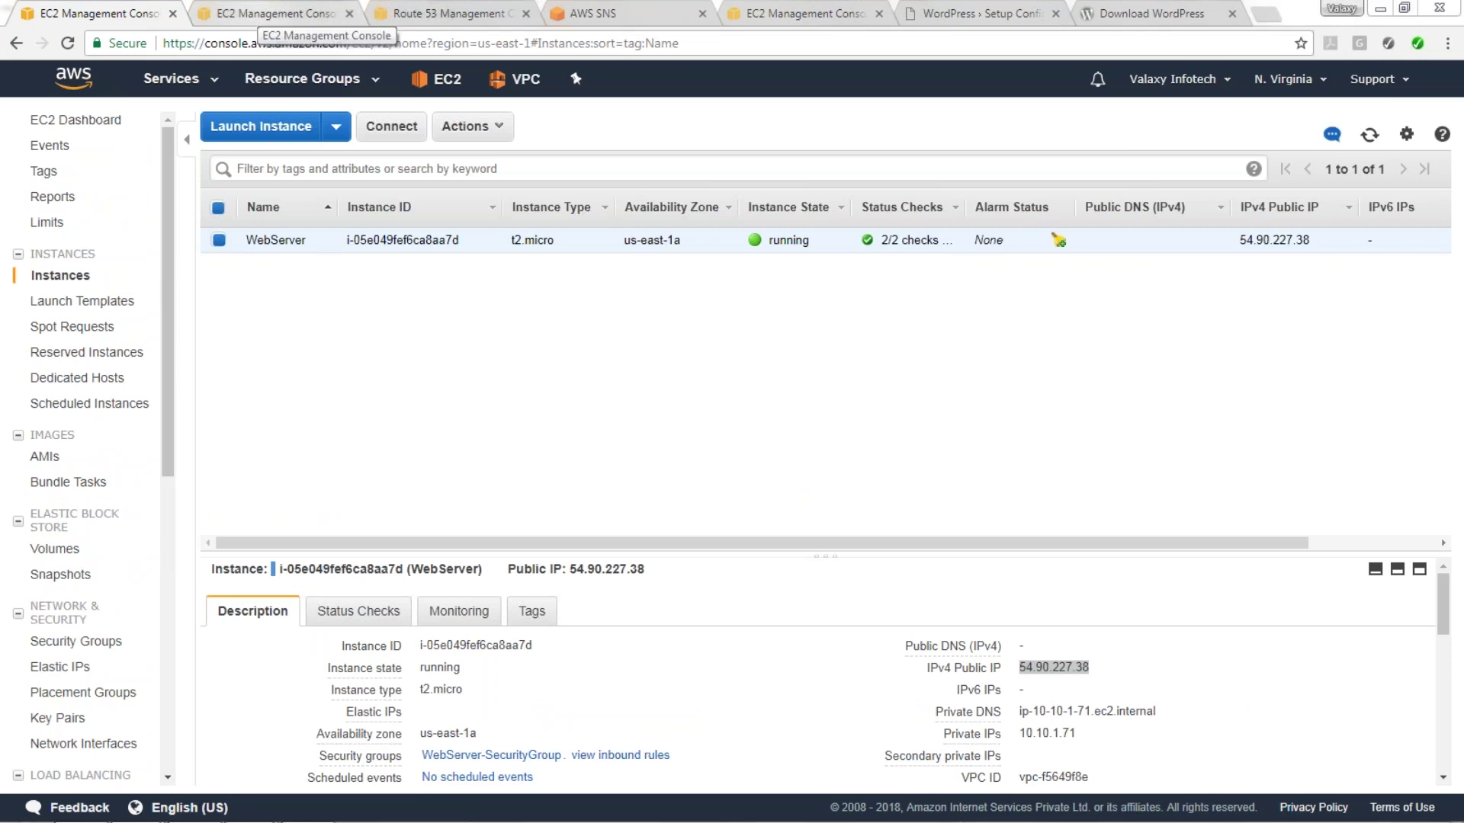
left_click(258, 13)
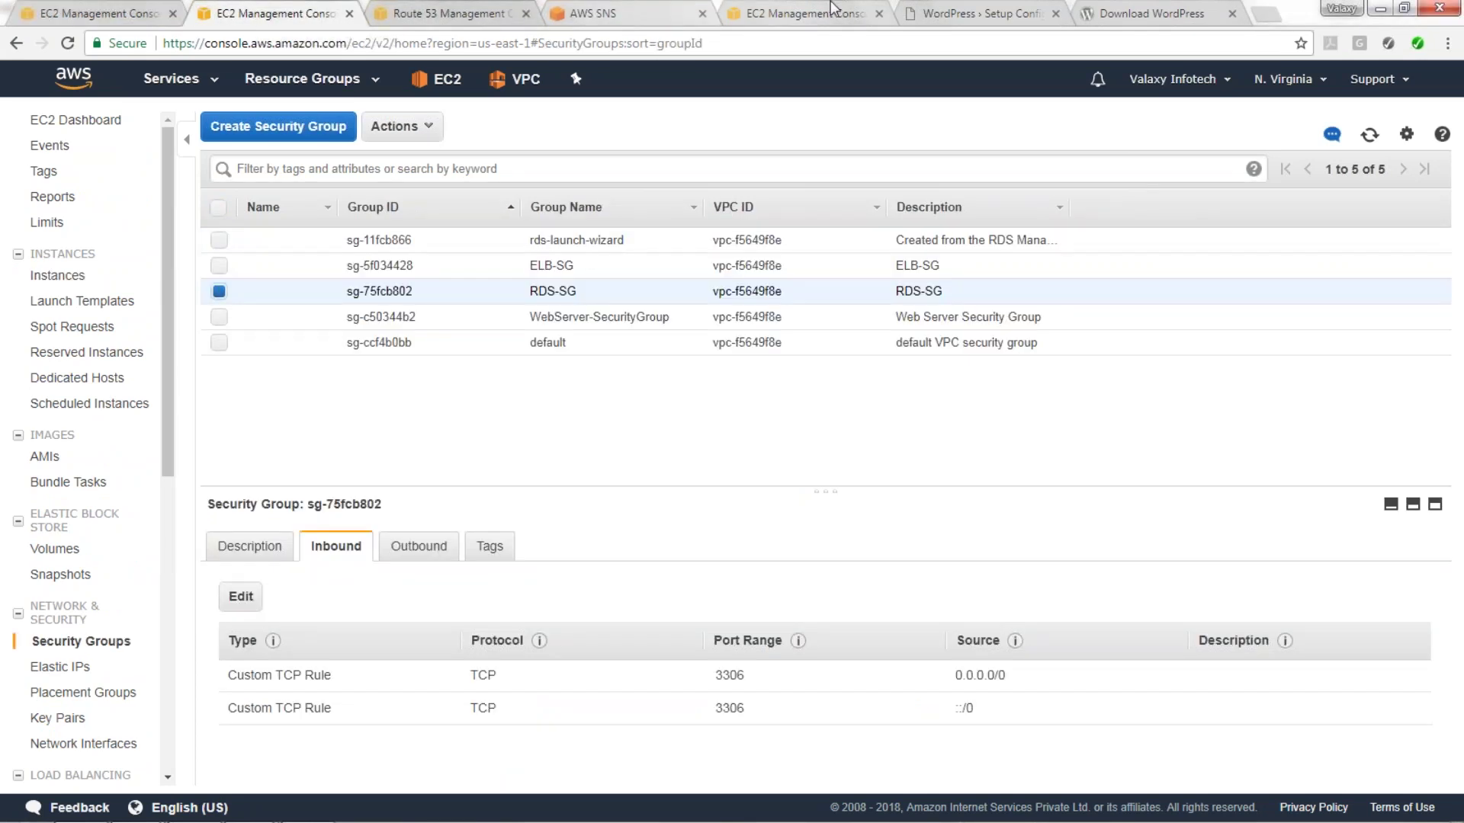
left_click(1136, 13)
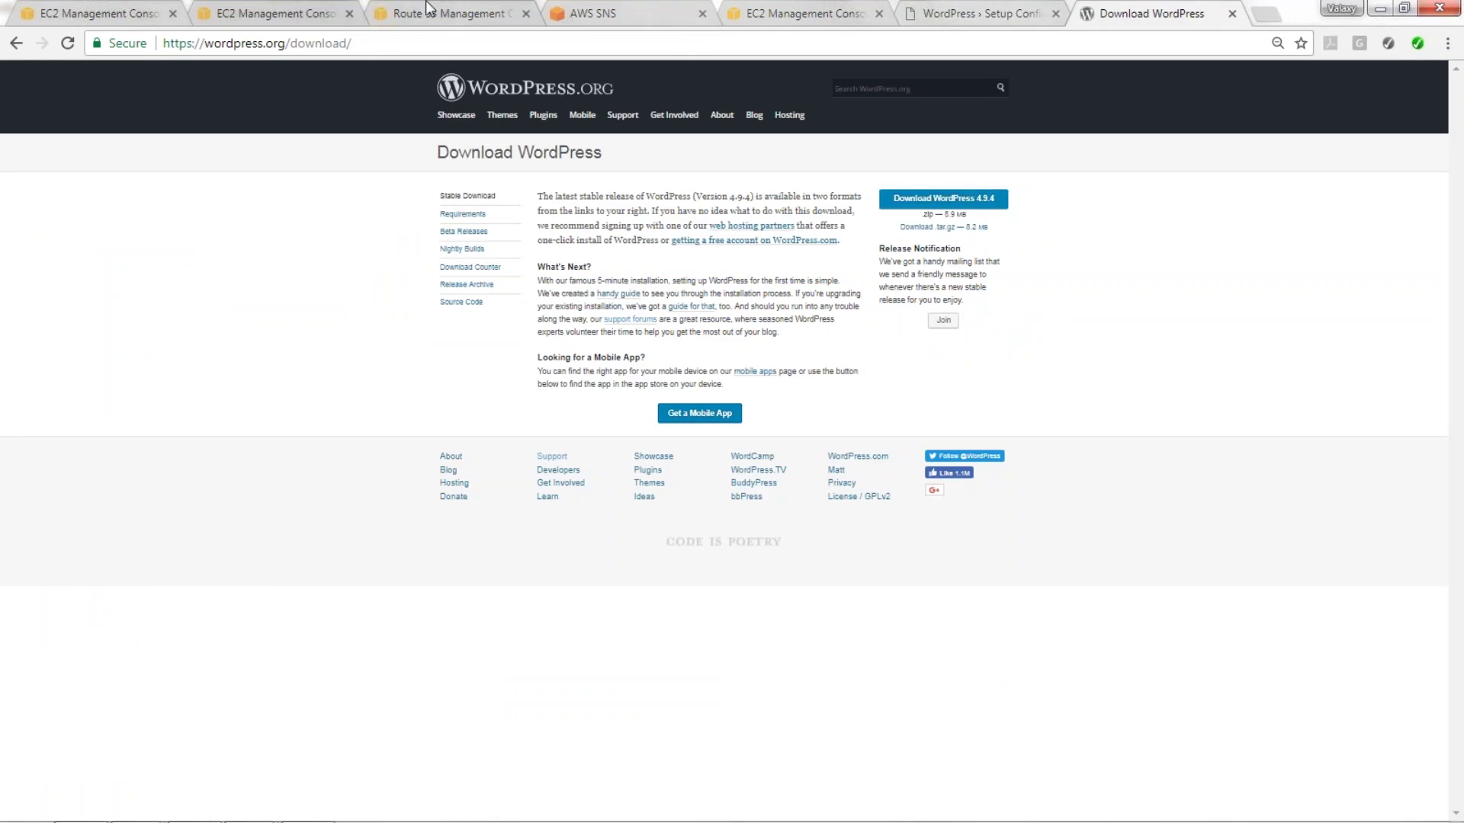
left_click(430, 13)
key("ctrl+v")
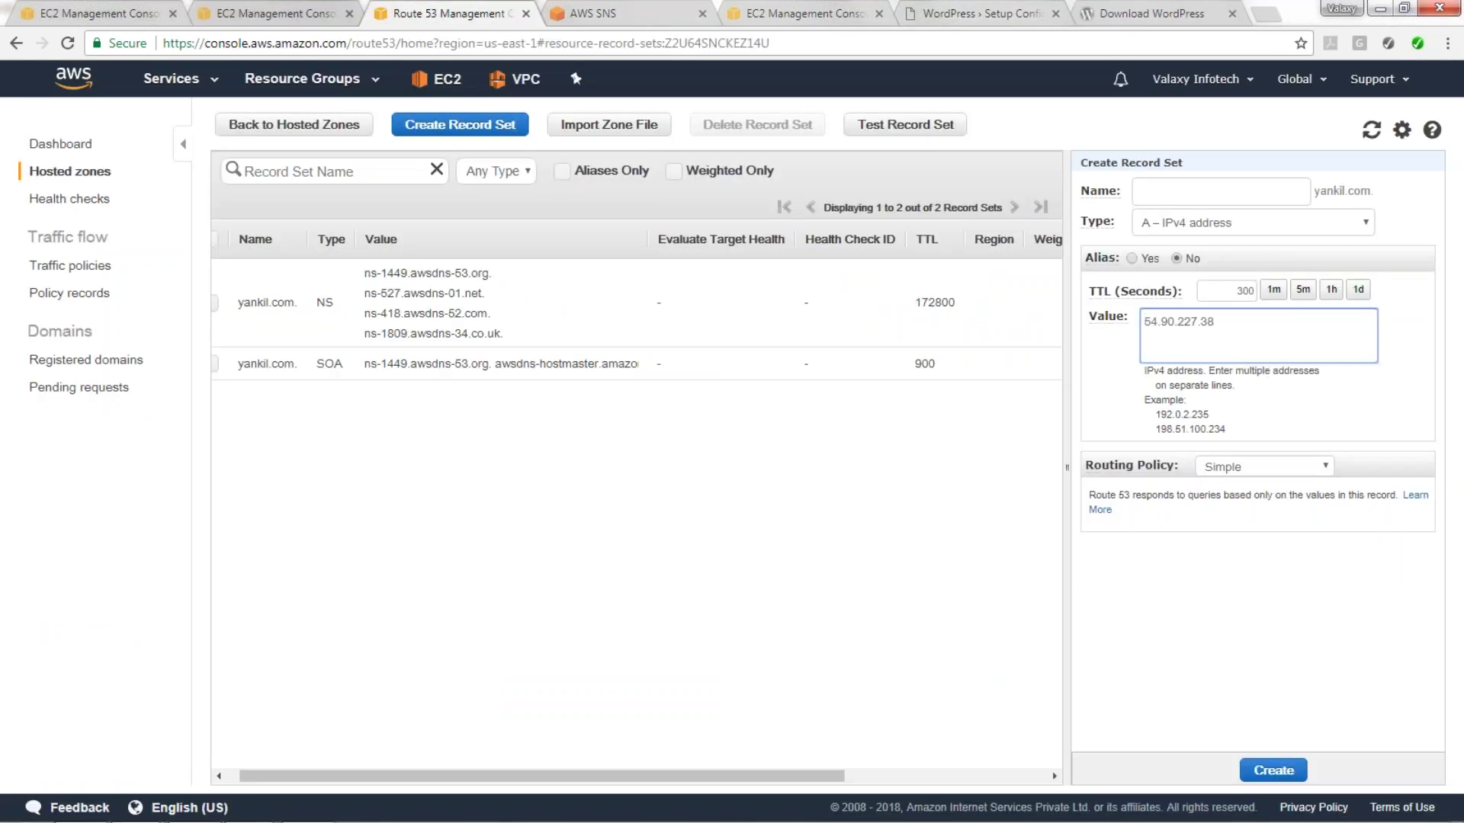
left_click(1288, 774)
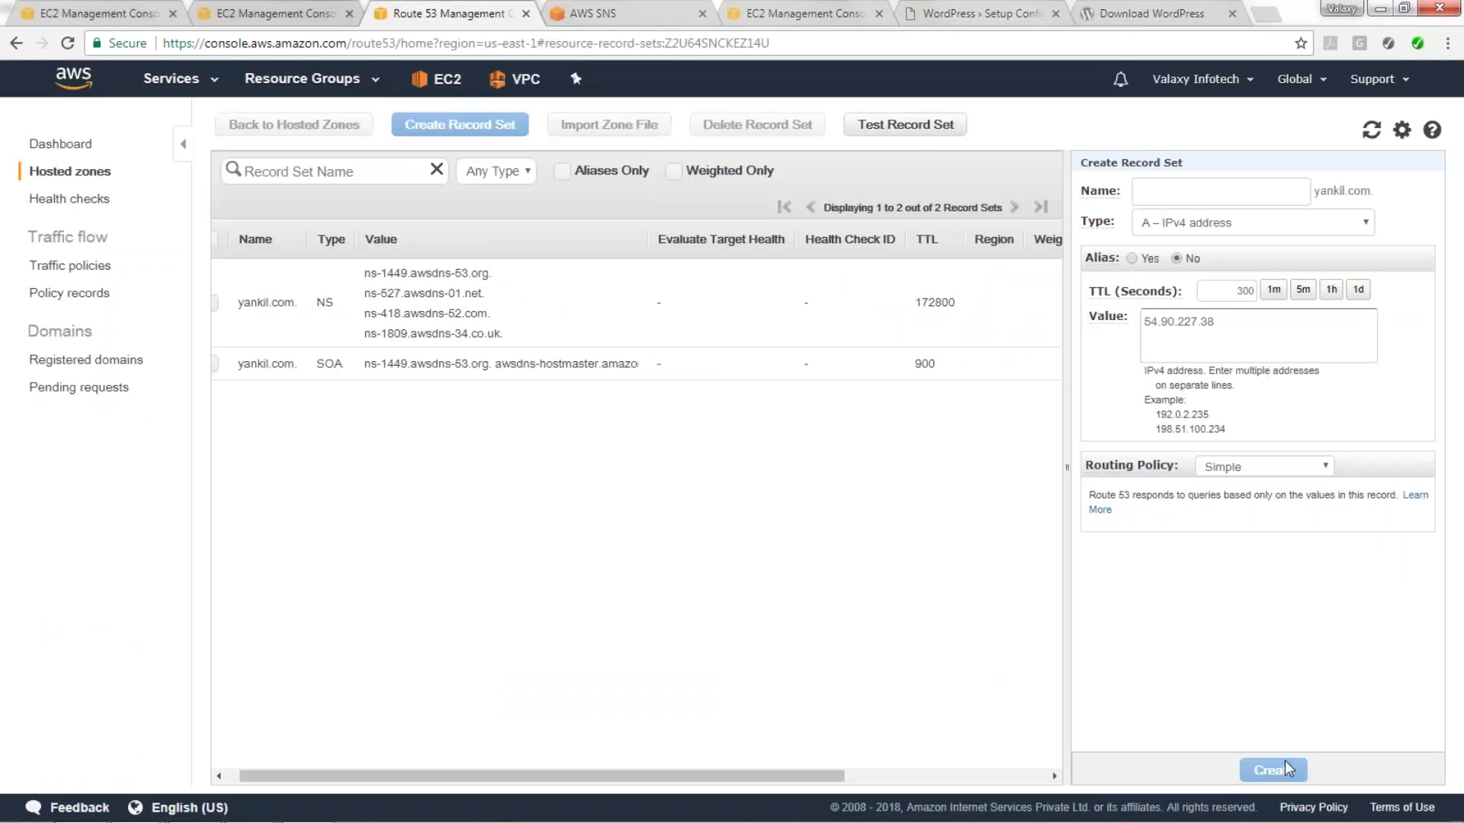
Create a www A record pointing to 54.90.227.38.
left_click(481, 132)
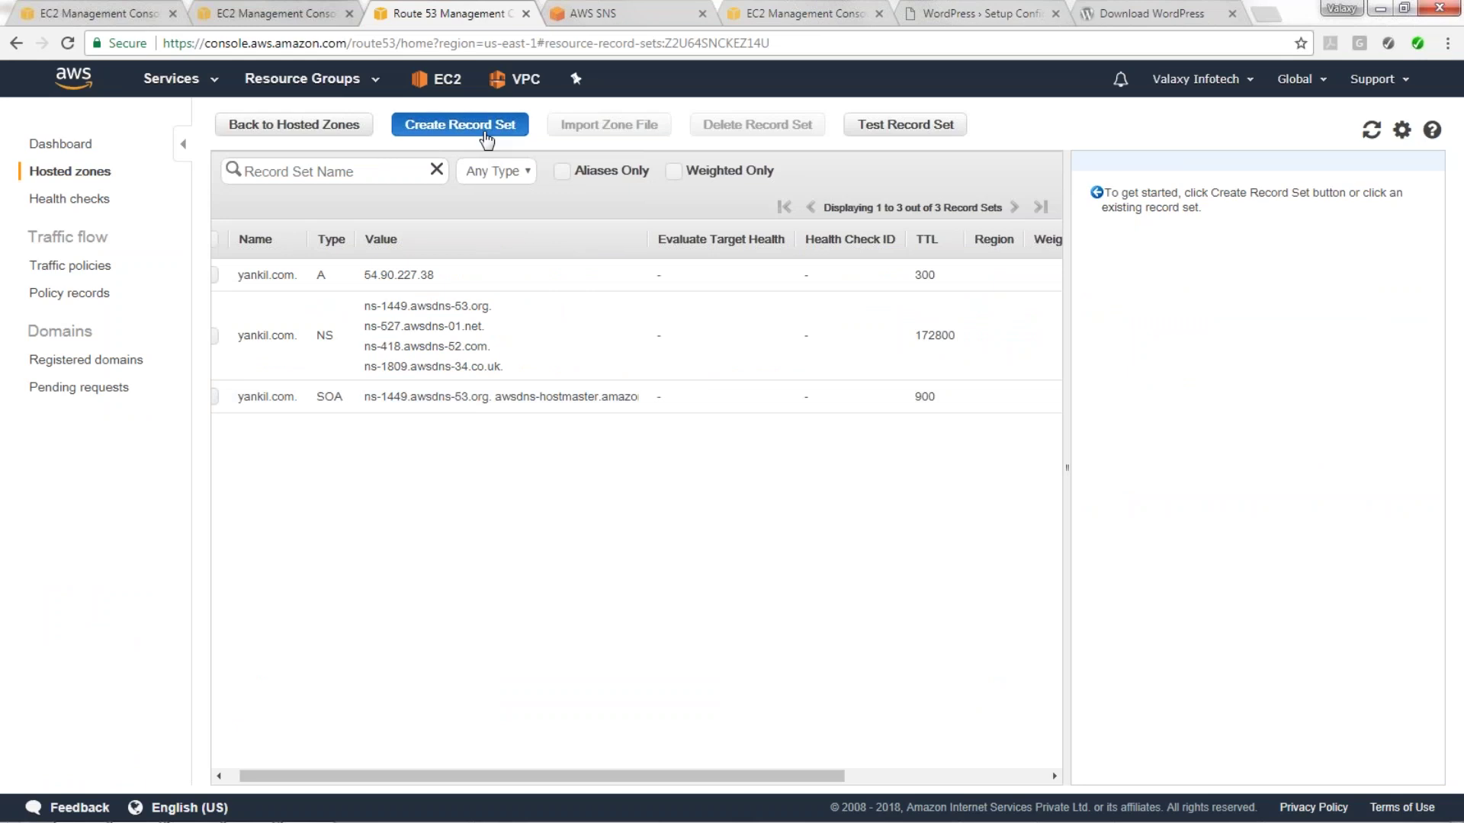
type("www")
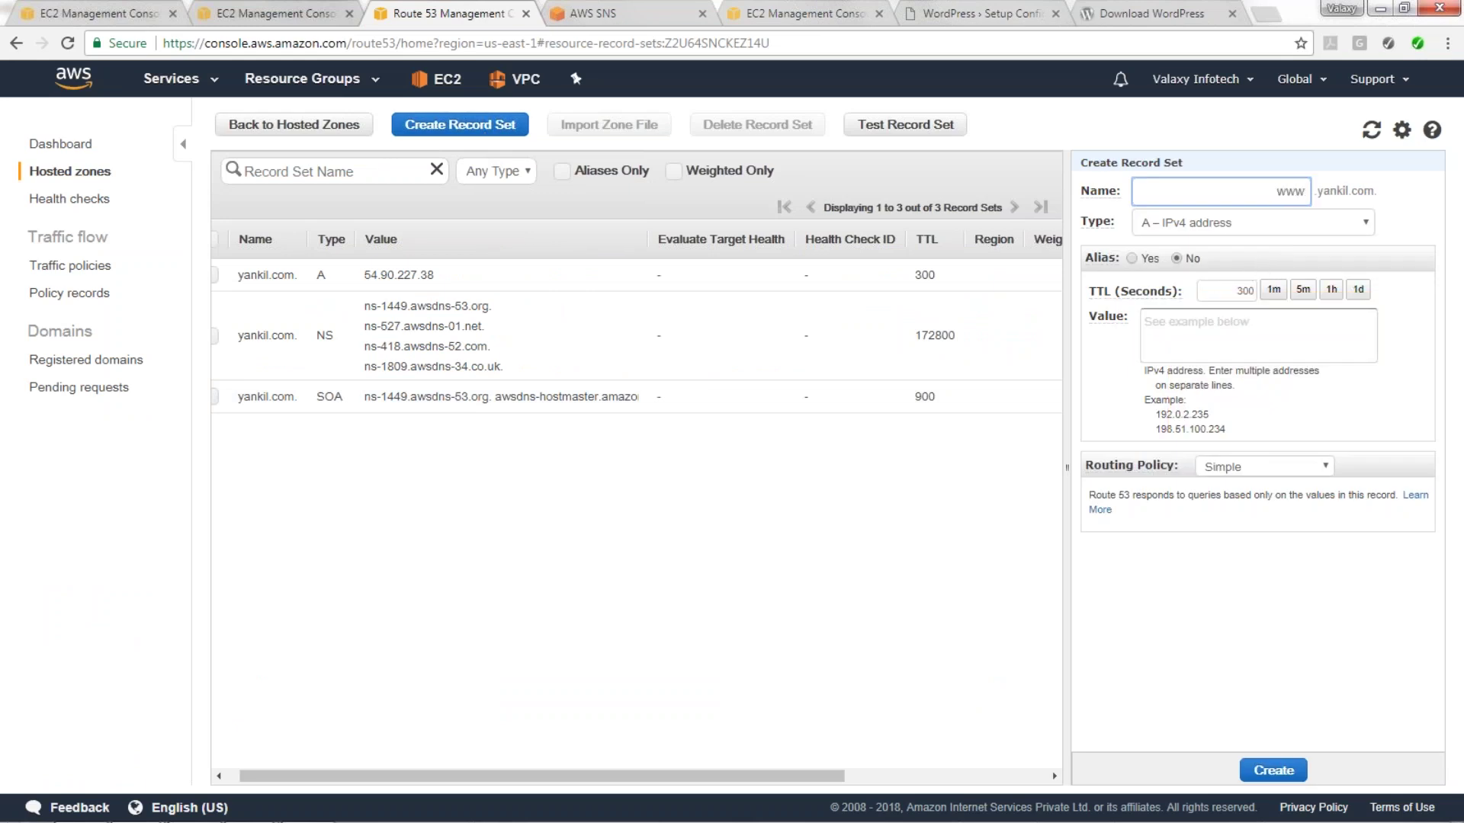
left_click(1208, 334)
key("ctrl+v")
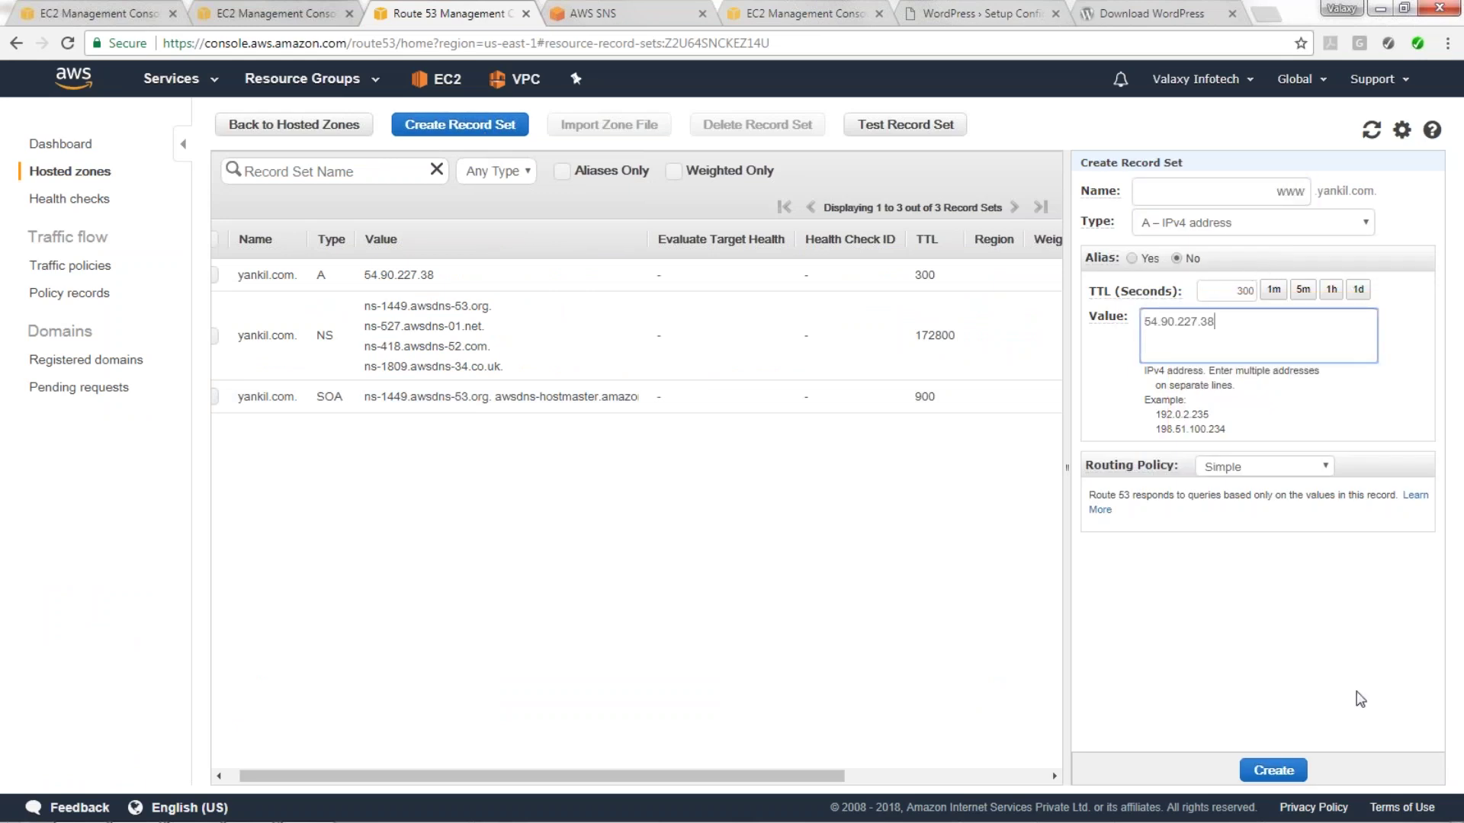
left_click(1274, 770)
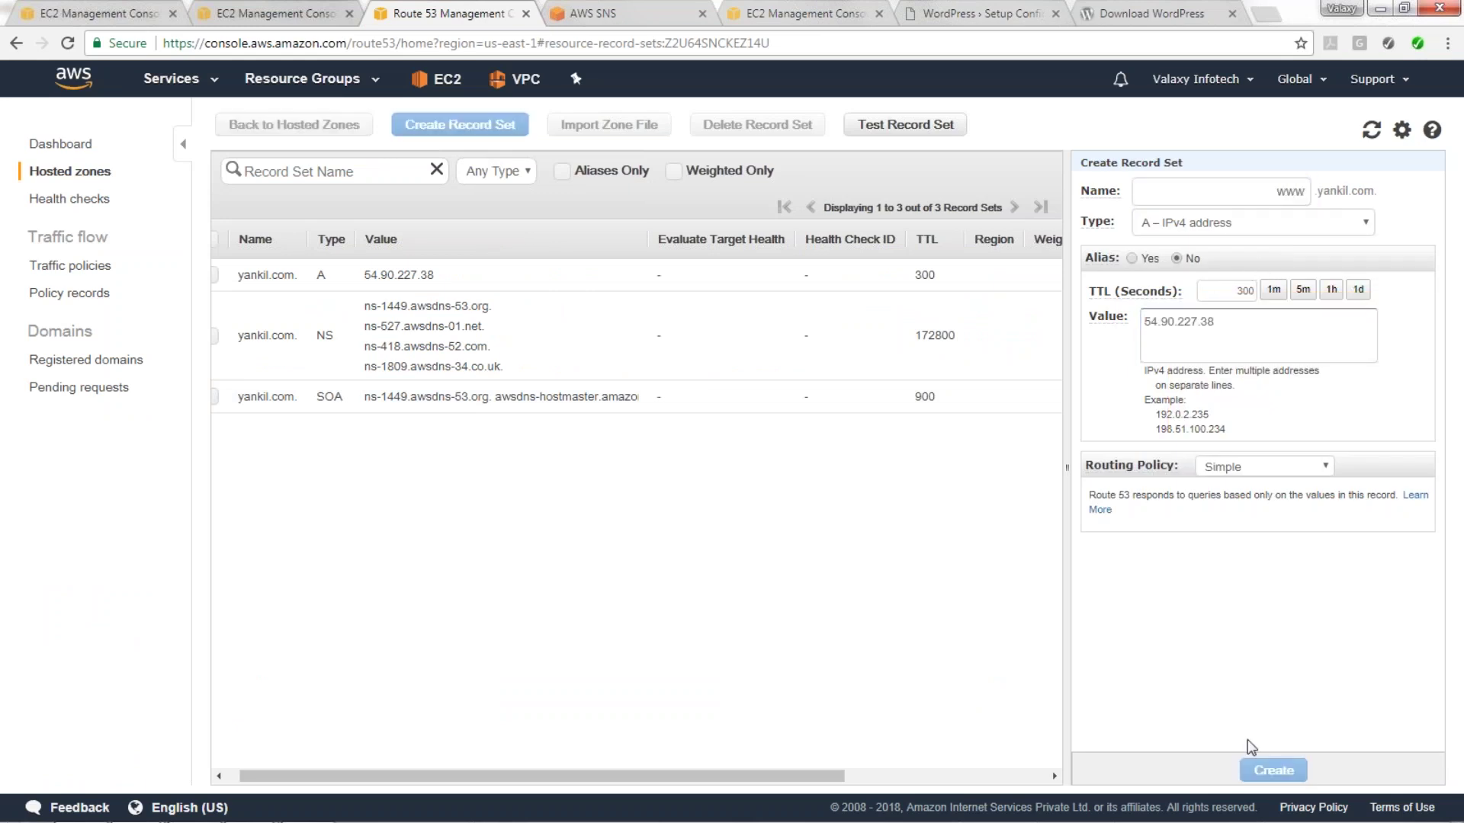
Open the NS record and copy the zone's four name server values.
left_click(418, 315)
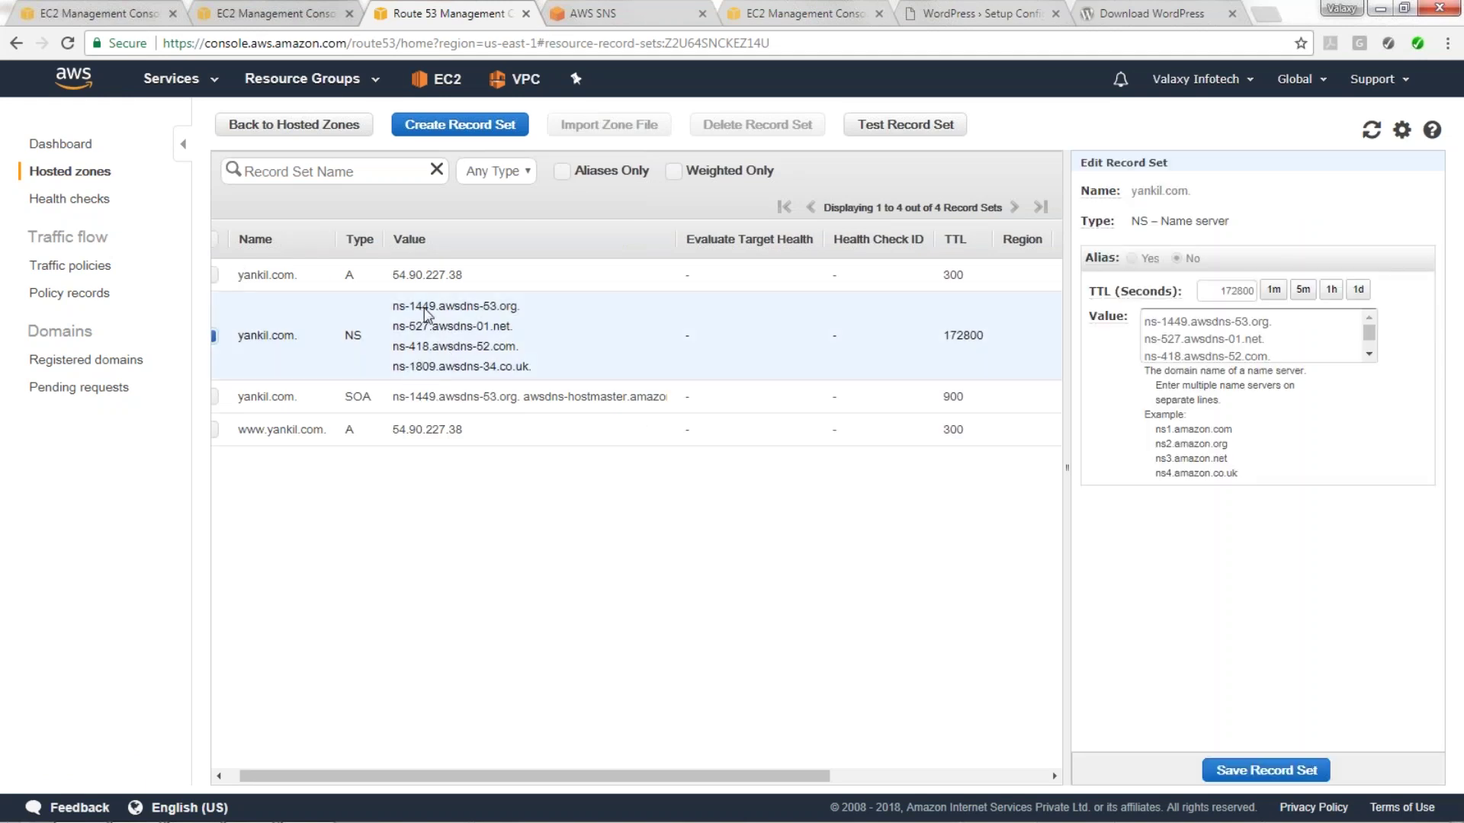
left_click_drag(1149, 320, 1294, 364)
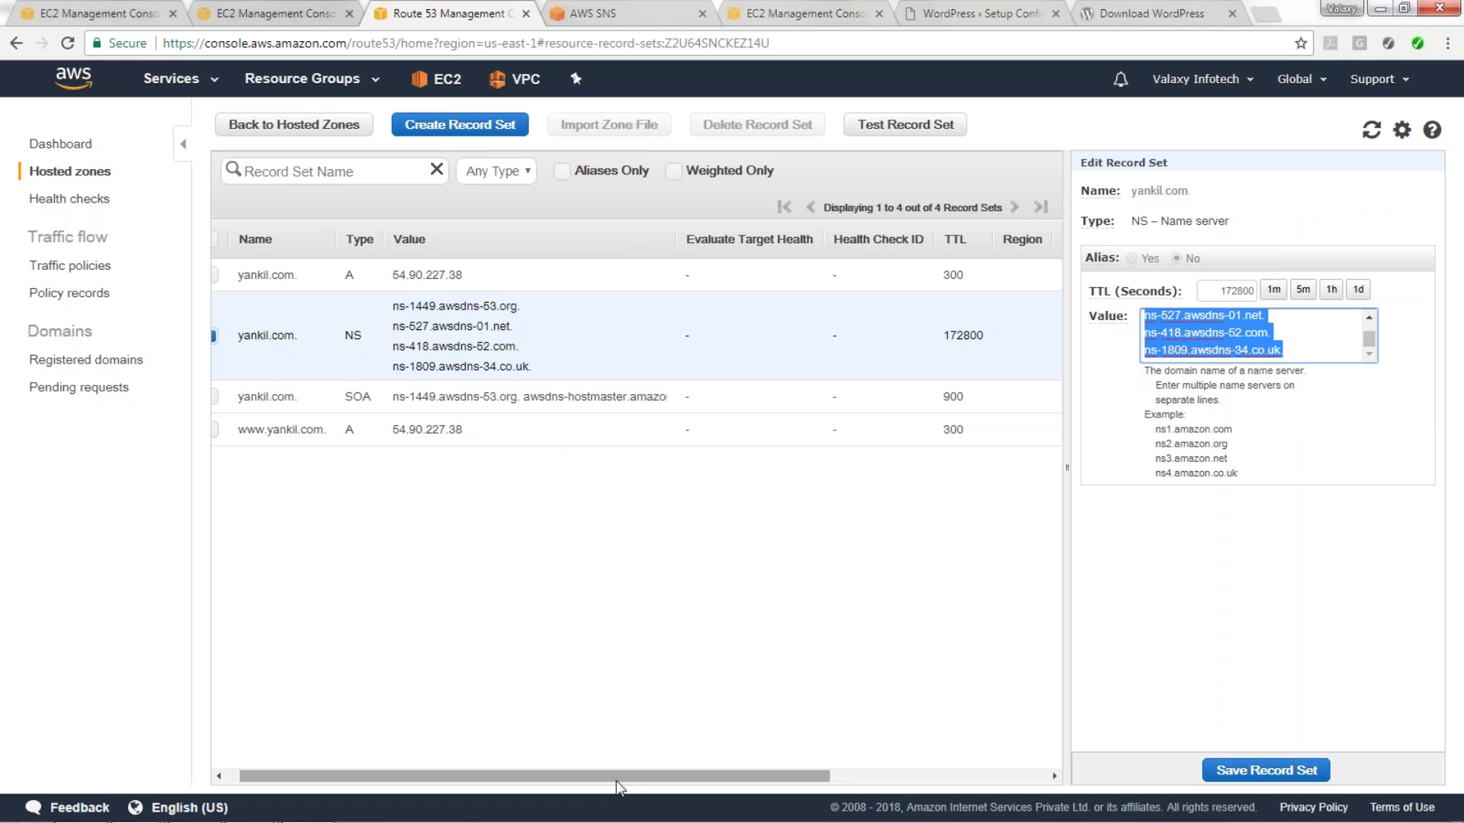
mouse_move(275, 817)
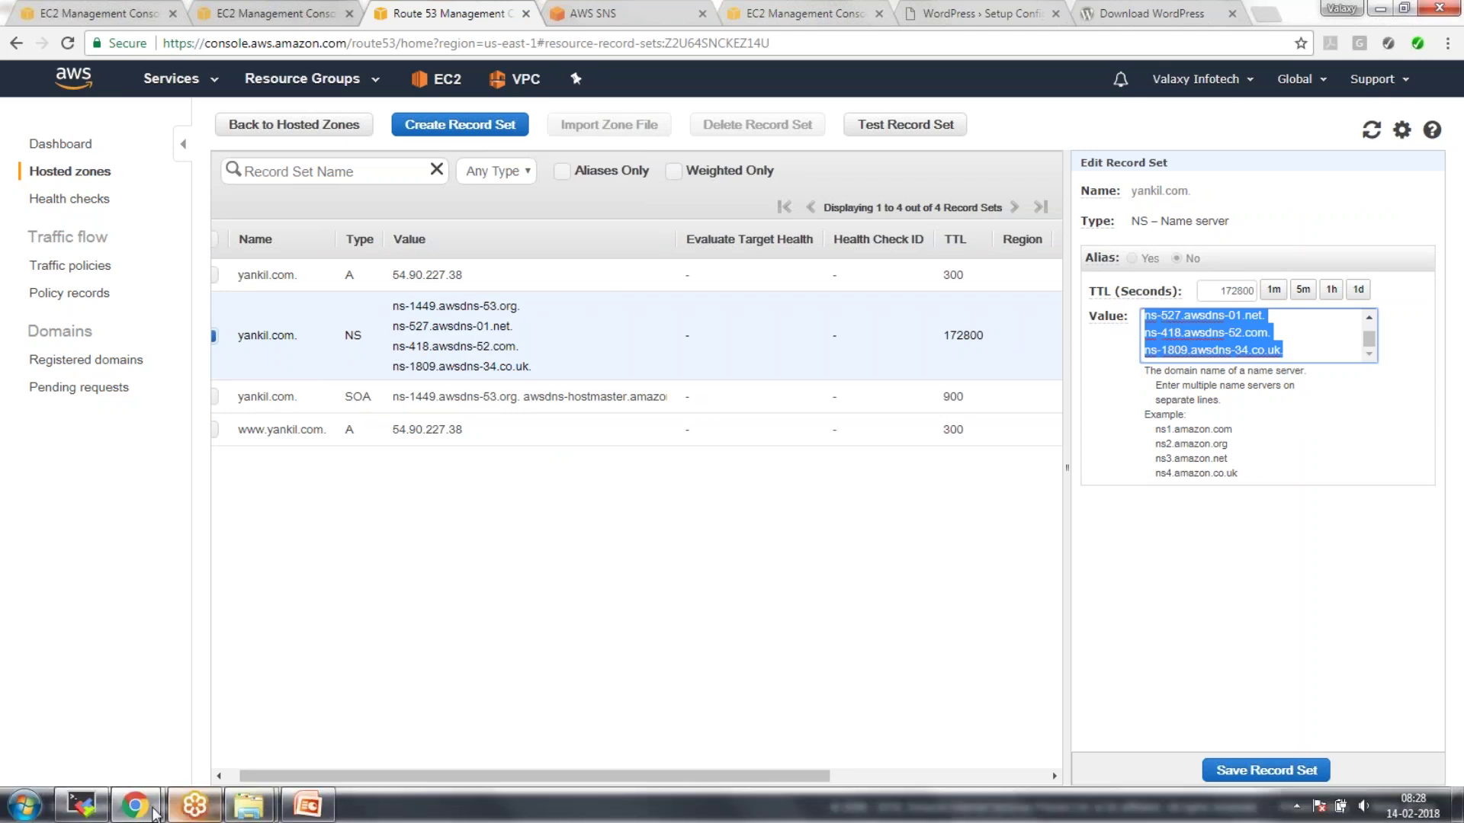
mouse_move(136, 807)
left_click(318, 690)
Confirm the SNS subscription and open DNS management for yankil.com in GoDaddy.
left_click(318, 328)
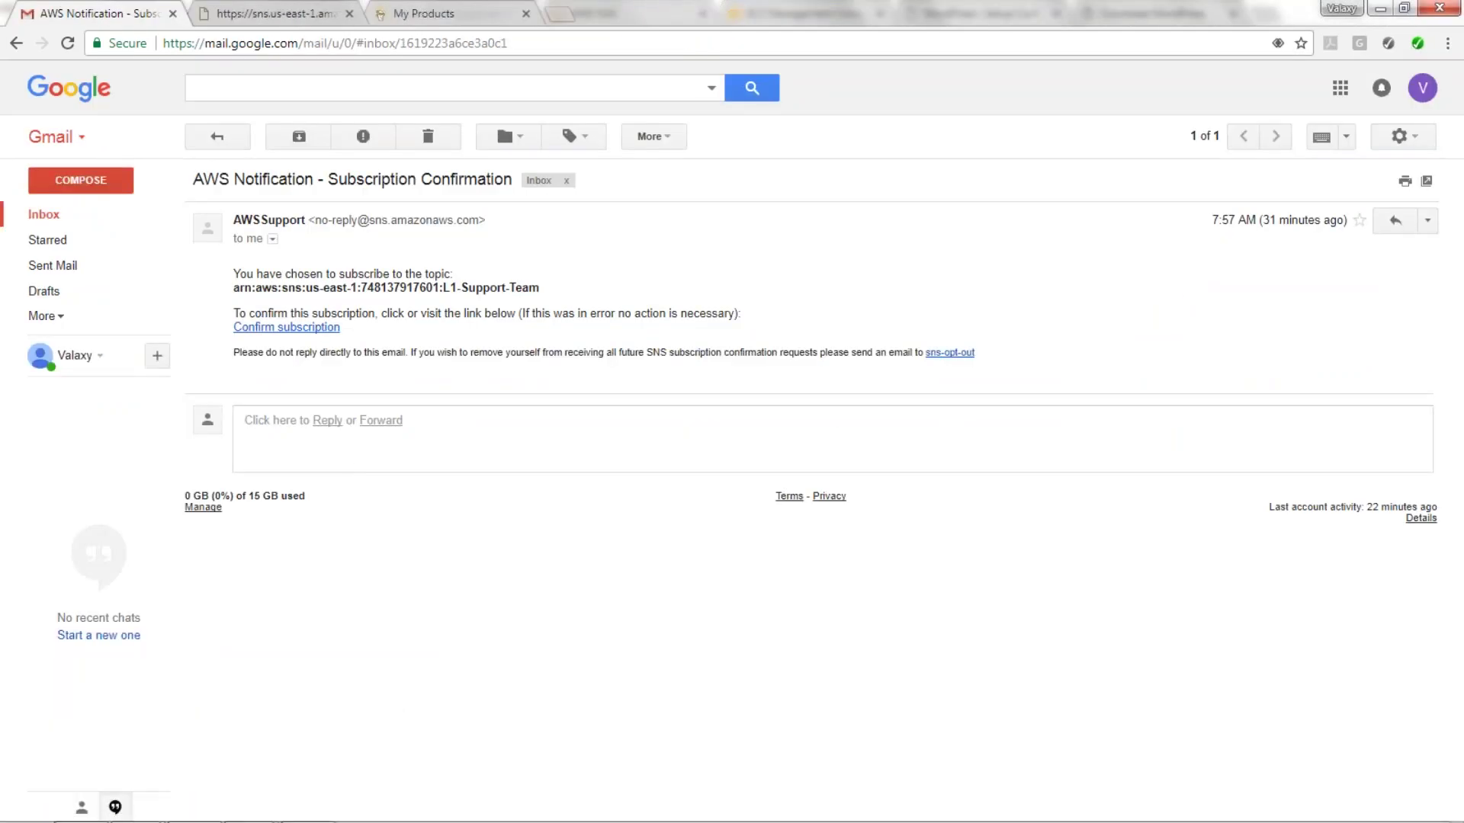
left_click(427, 13)
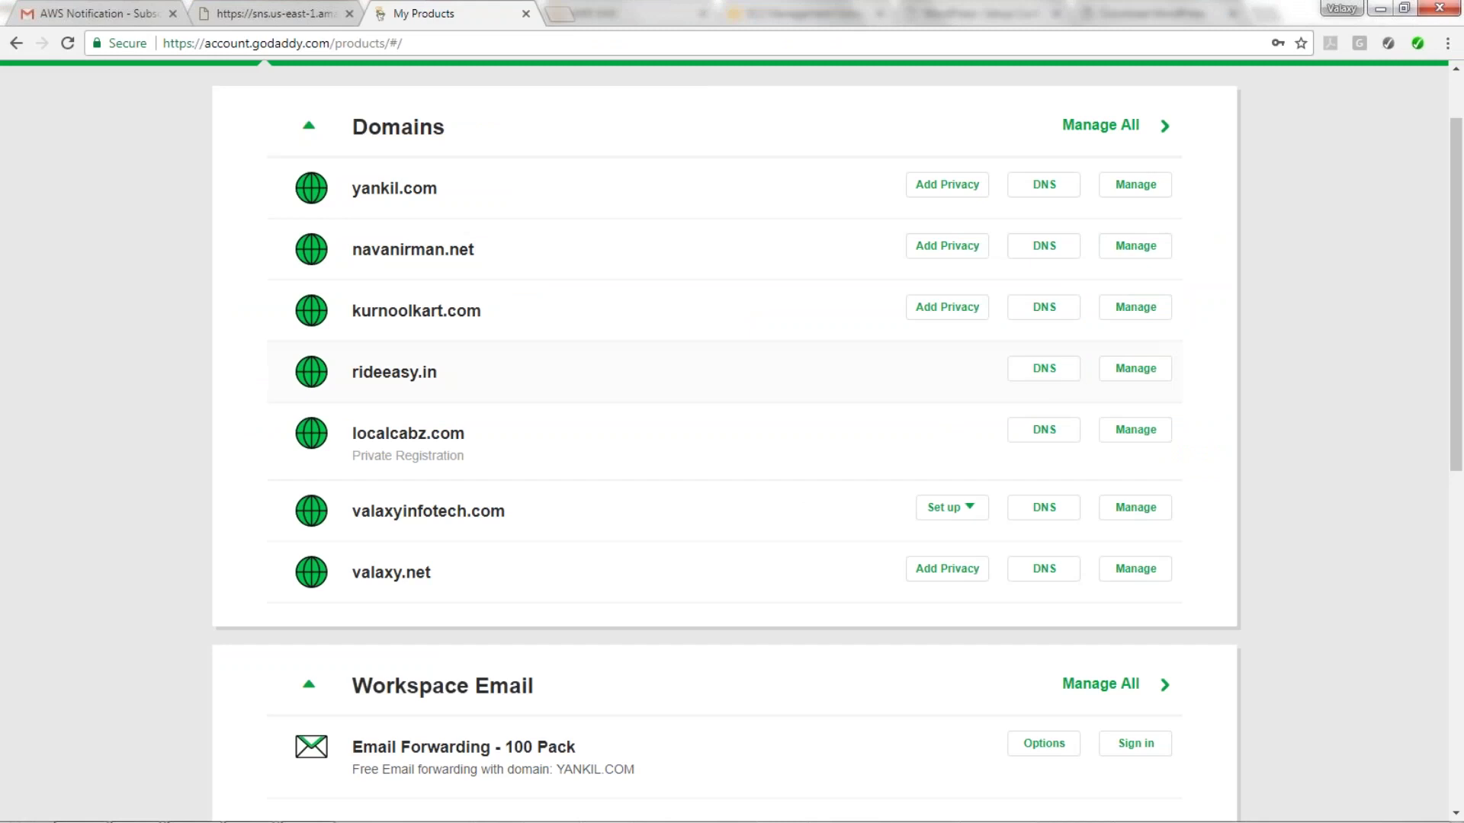
left_click(1139, 186)
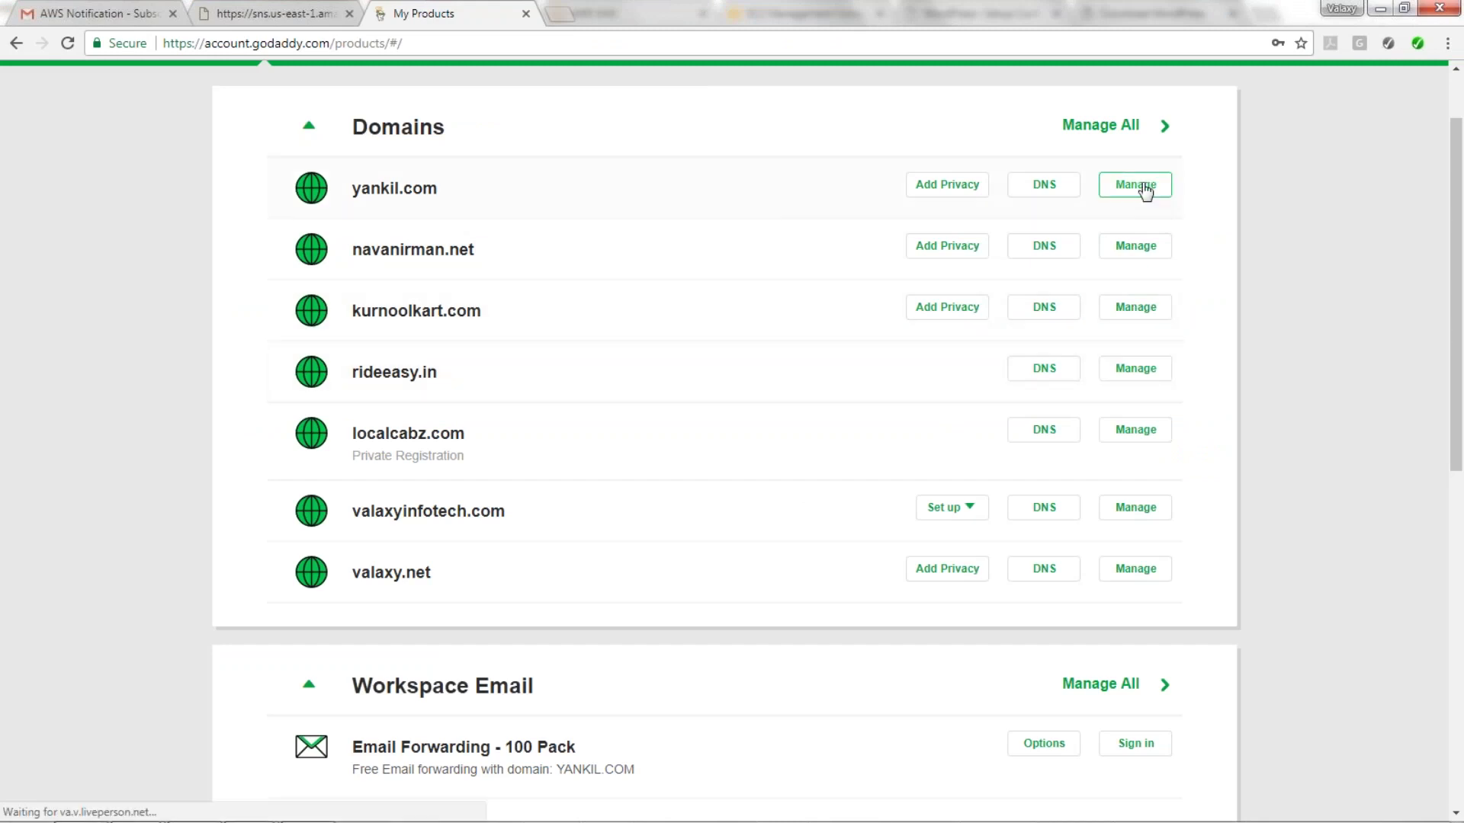
left_click(275, 11)
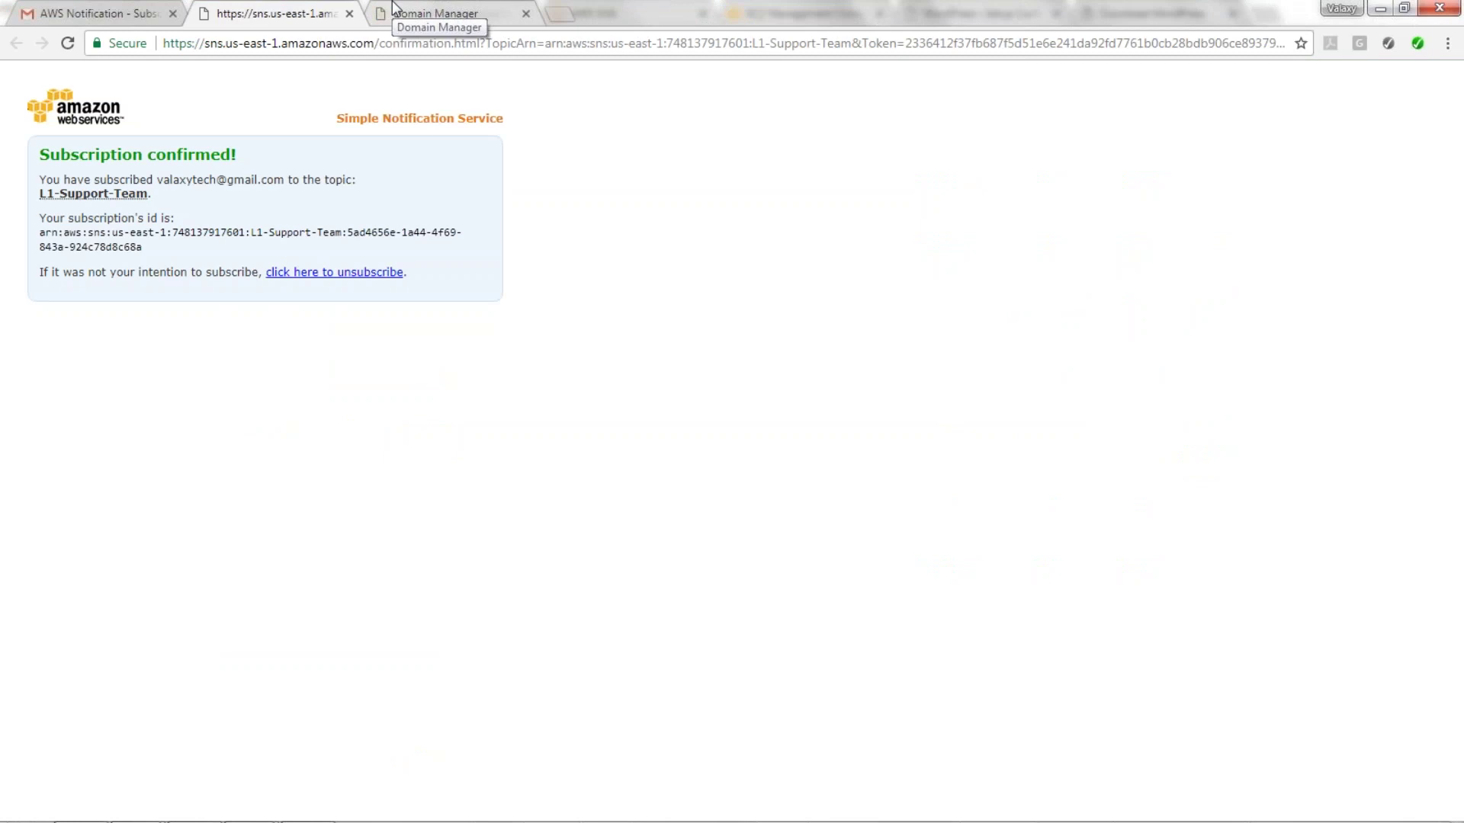
left_click(393, 9)
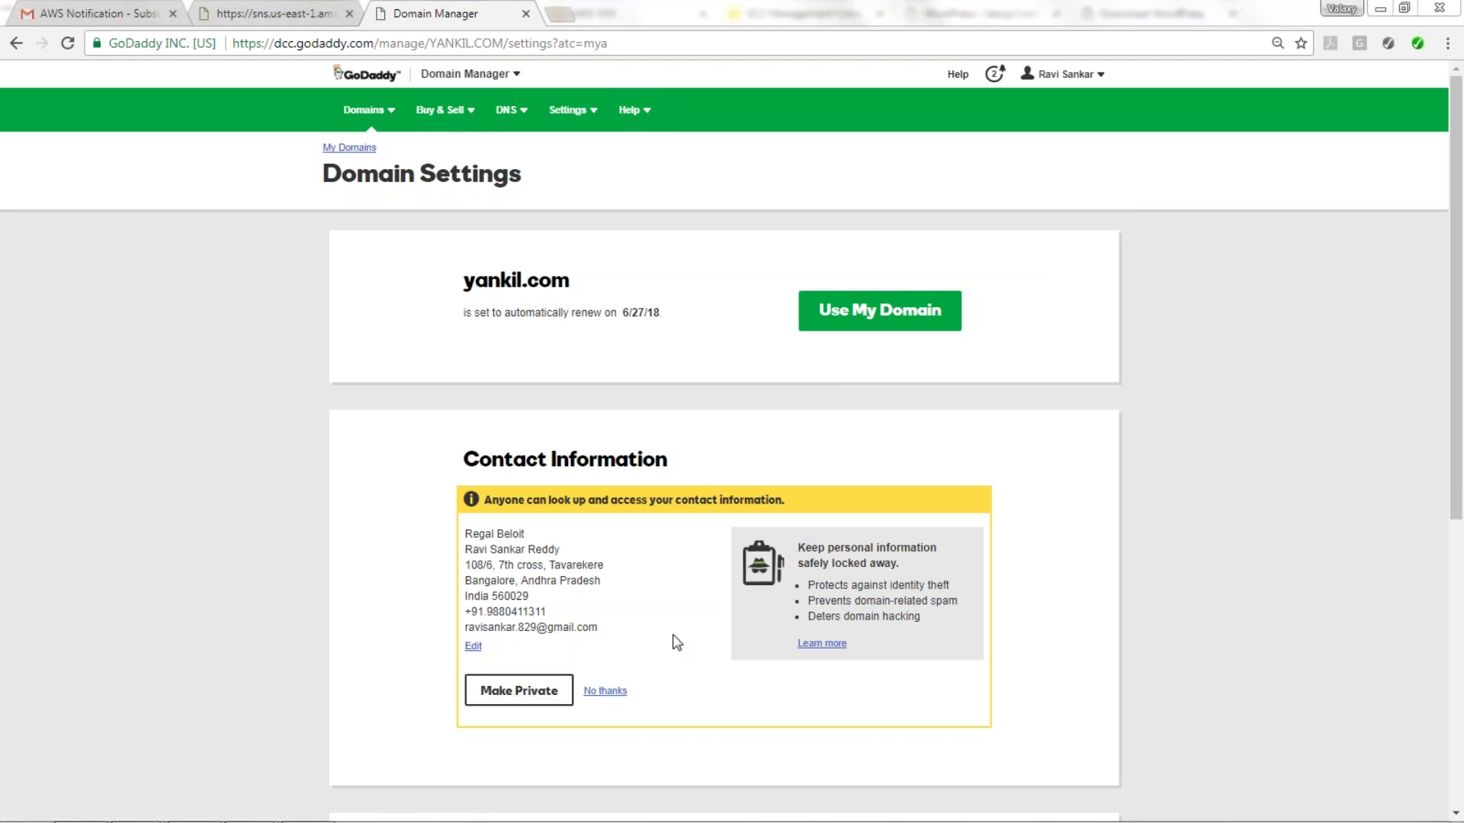
left_click_drag(1454, 306, 1447, 568)
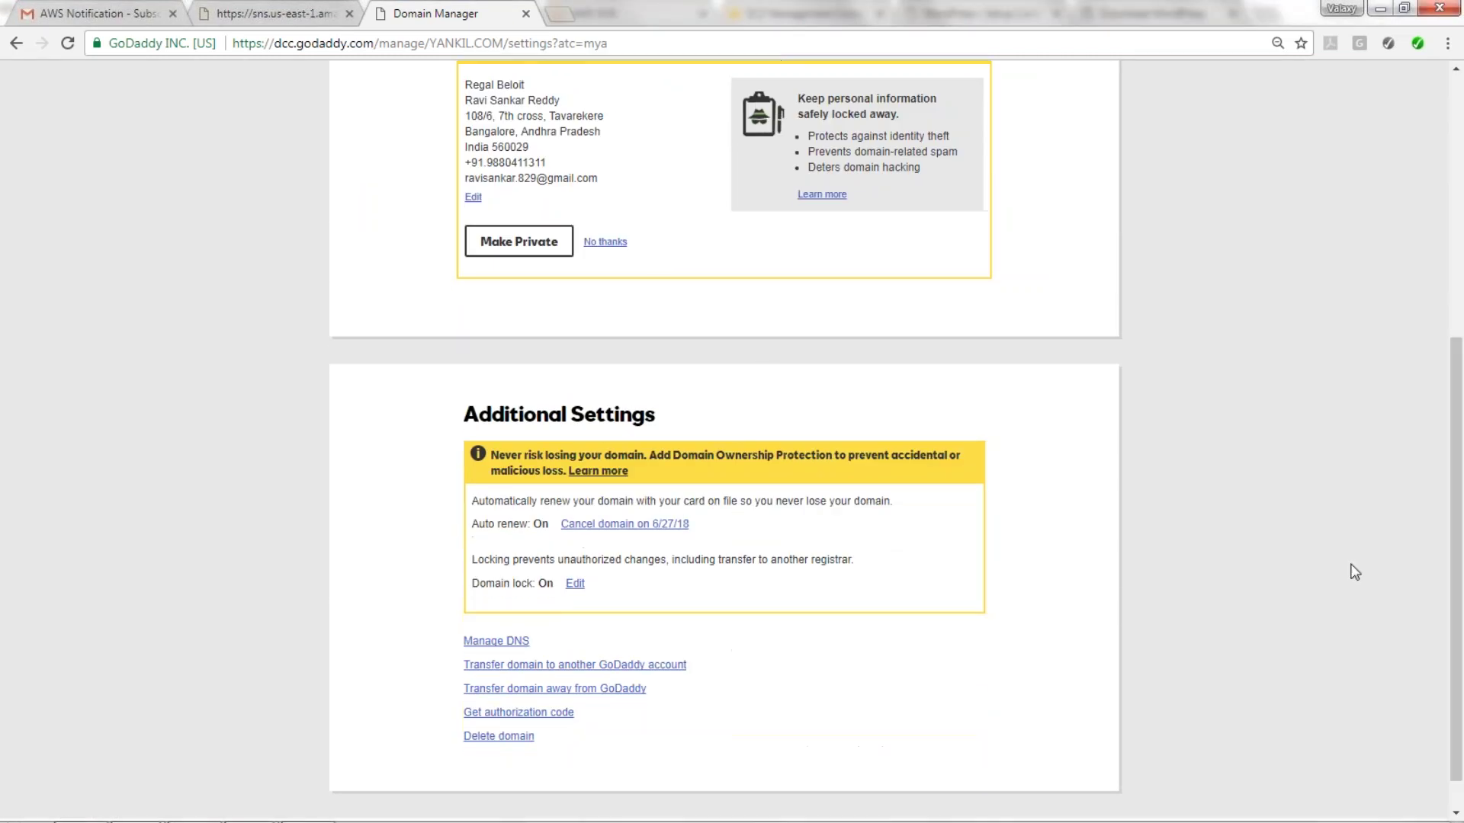
left_click(492, 651)
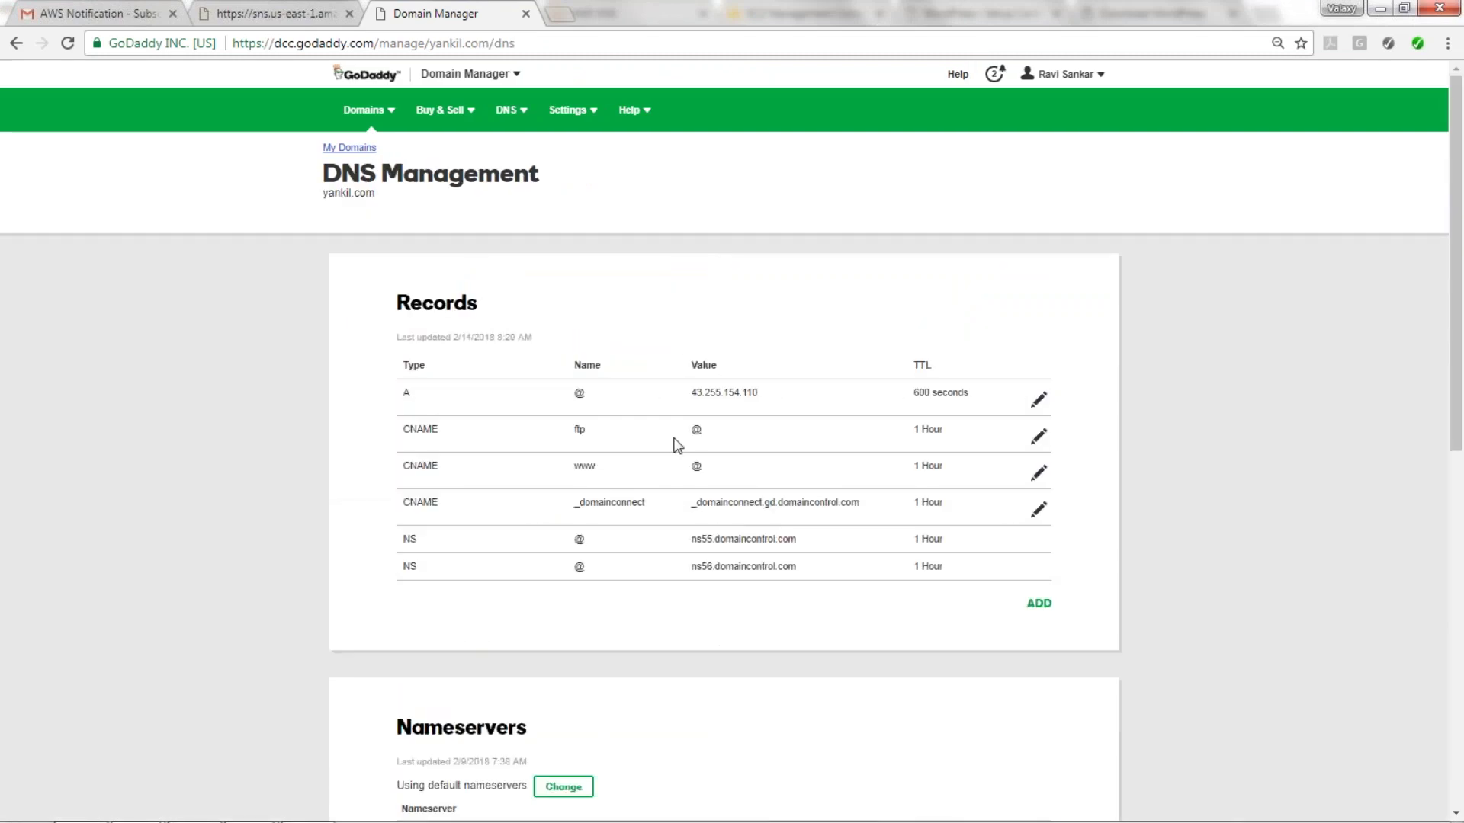
scroll(709, 633, "down", 3)
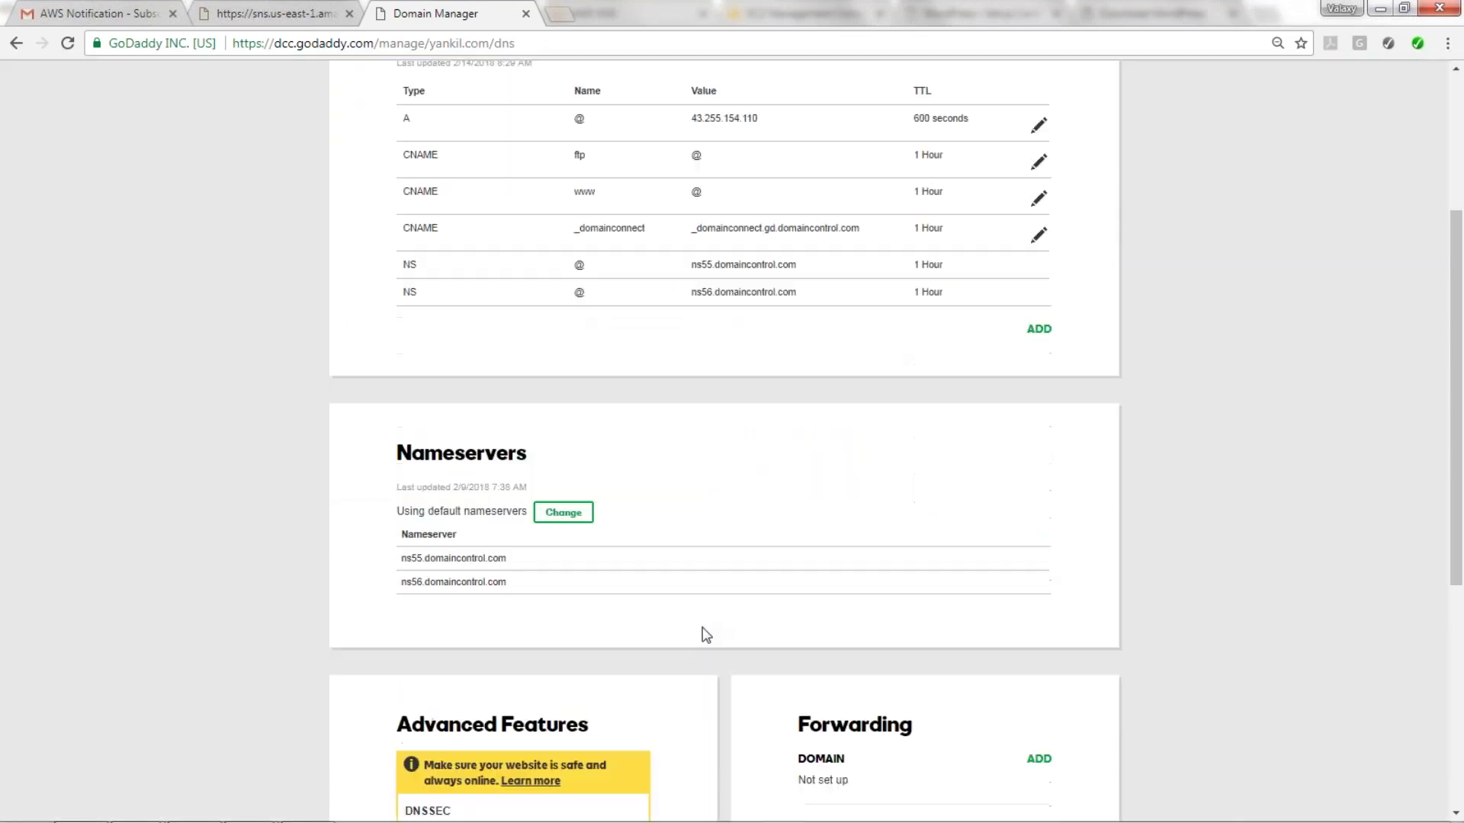
Switch yankil.com to custom nameservers with the four Route 53 awsdns values and save.
left_click(564, 513)
left_click(435, 536)
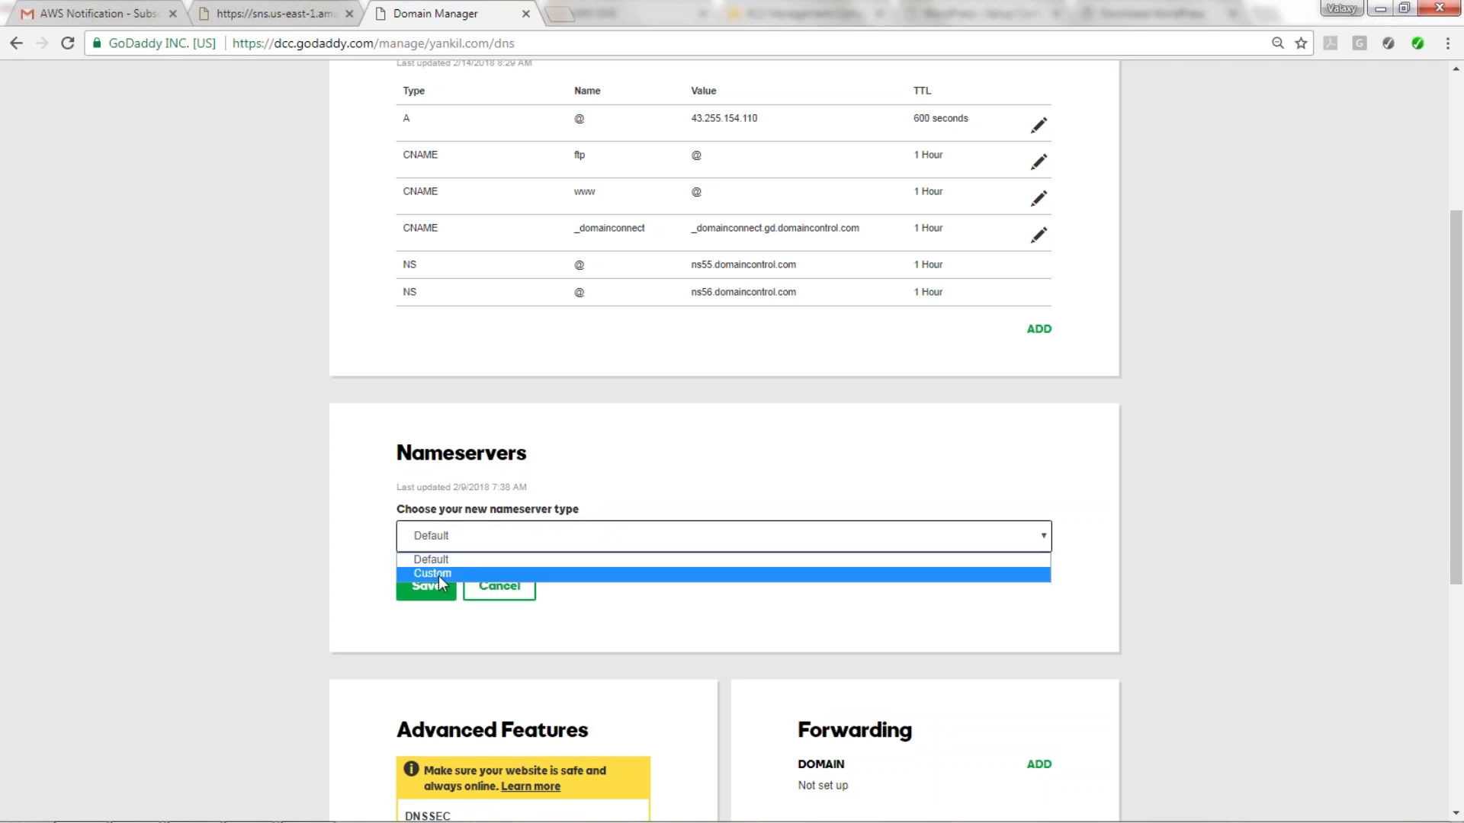
left_click(439, 577)
left_click(492, 617)
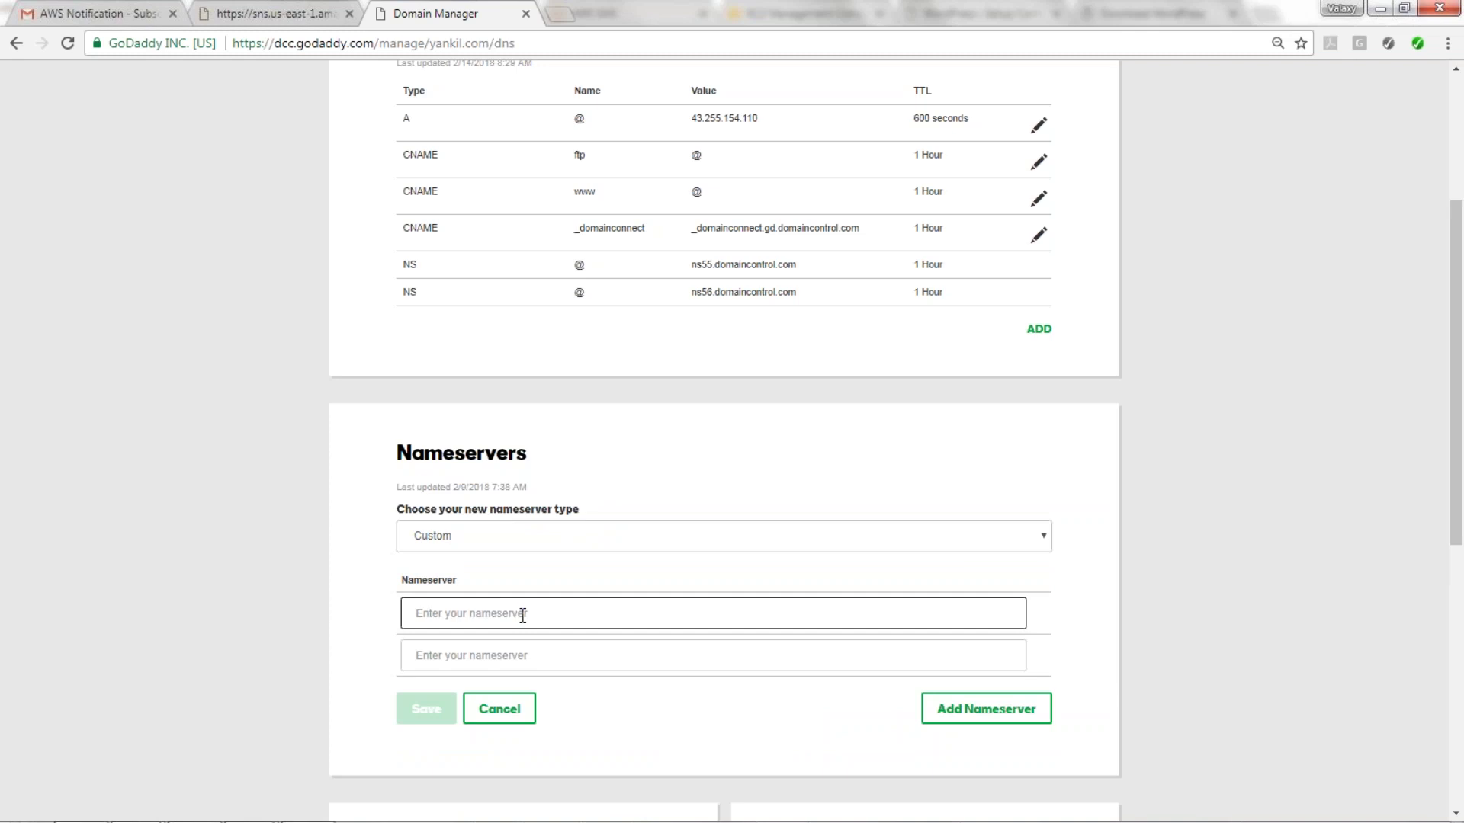
key("alt+Tab")
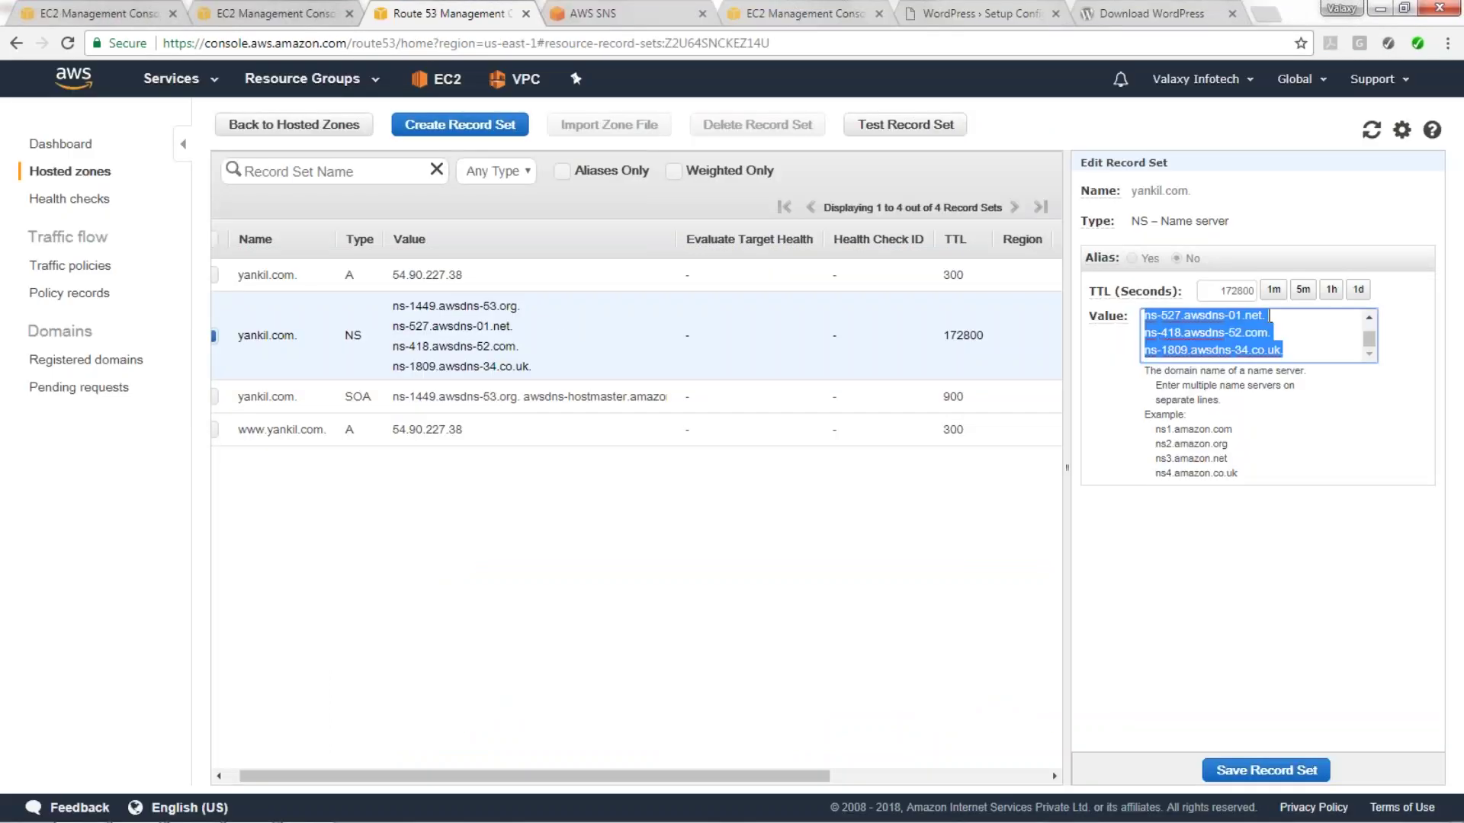
key("alt+Tab")
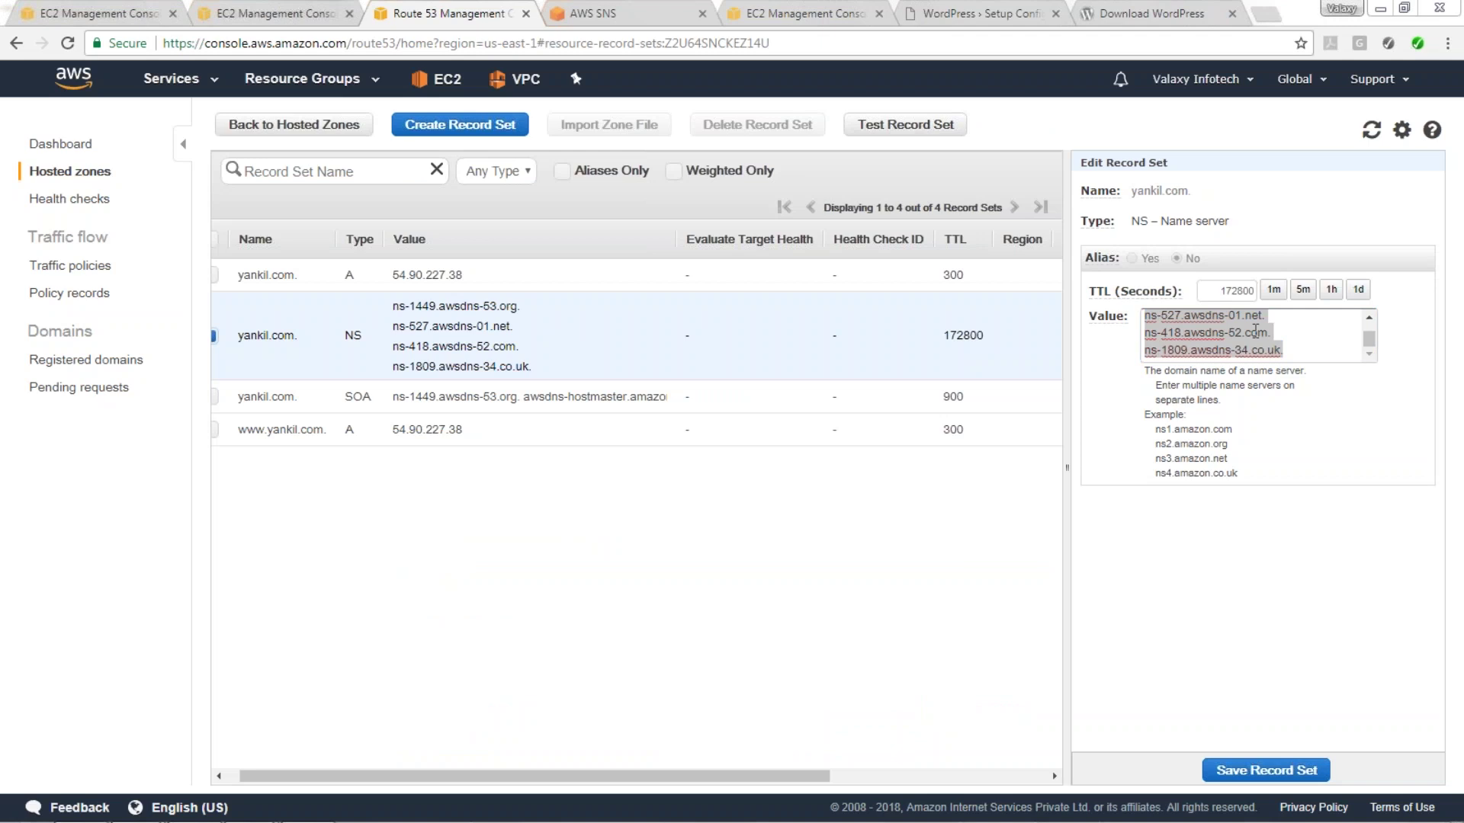
key("alt+Tab")
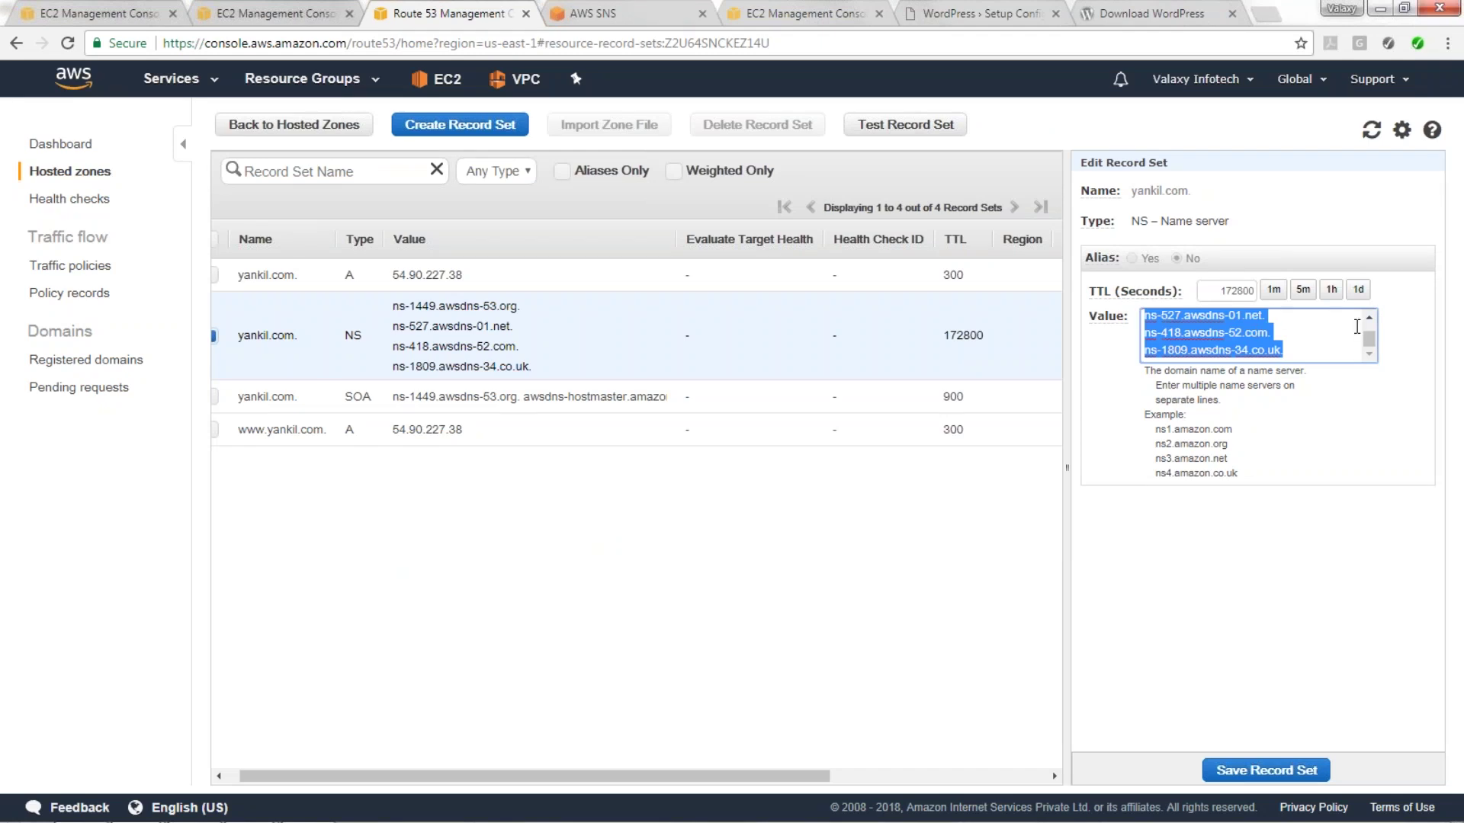
scroll(1369, 328, "up", 1)
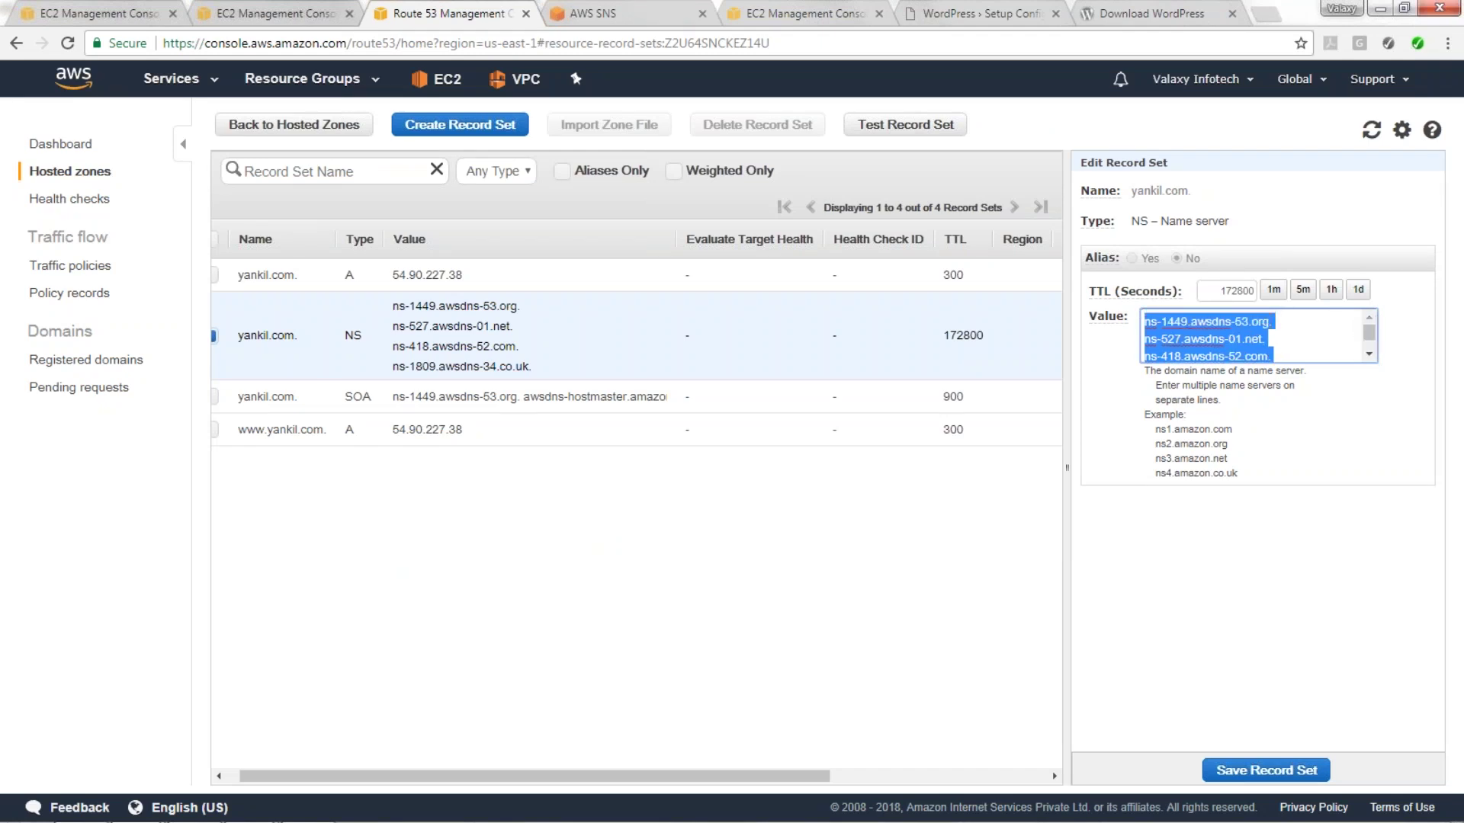
key("alt+Tab")
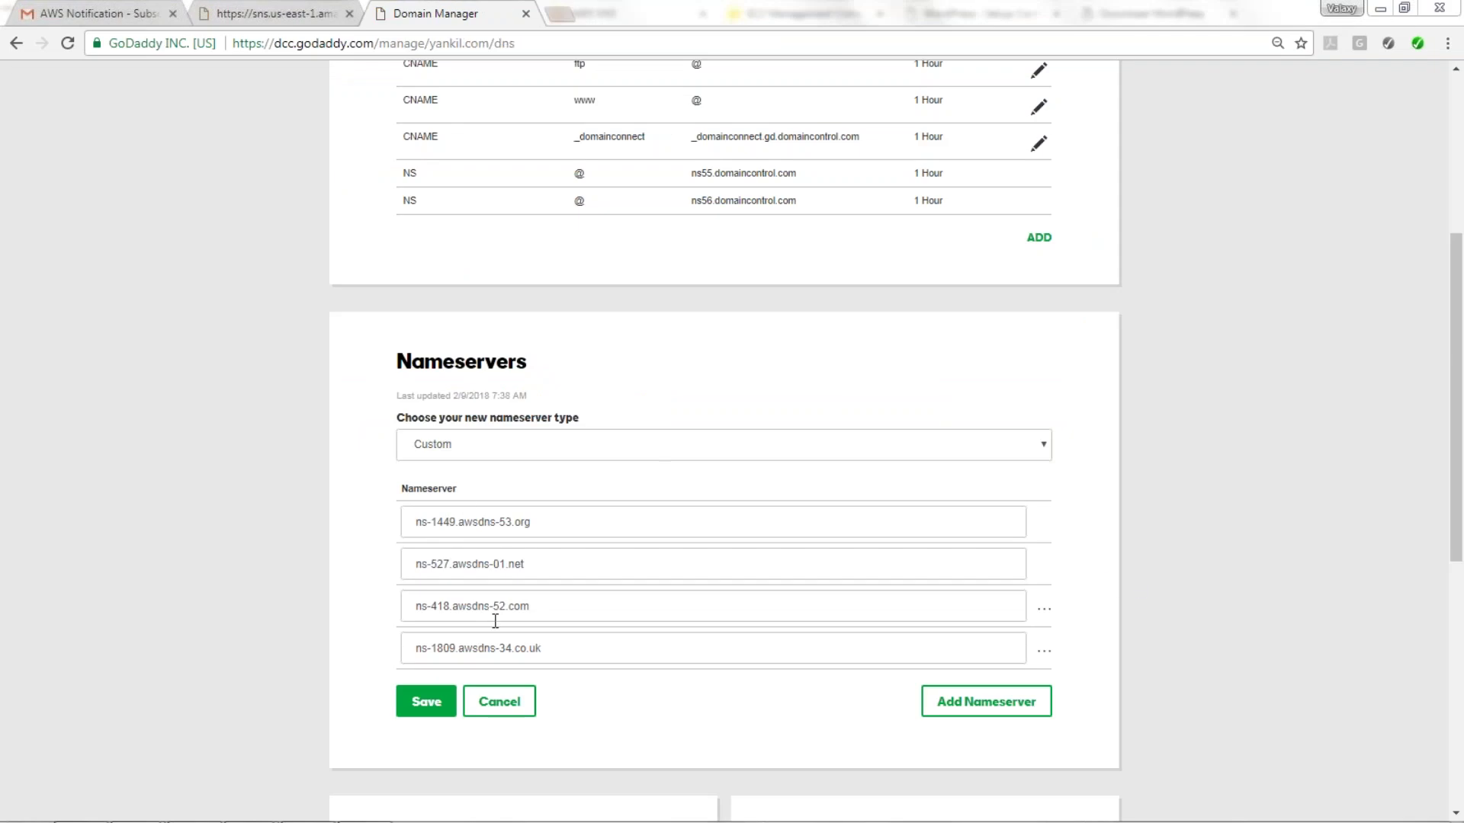
left_click(418, 703)
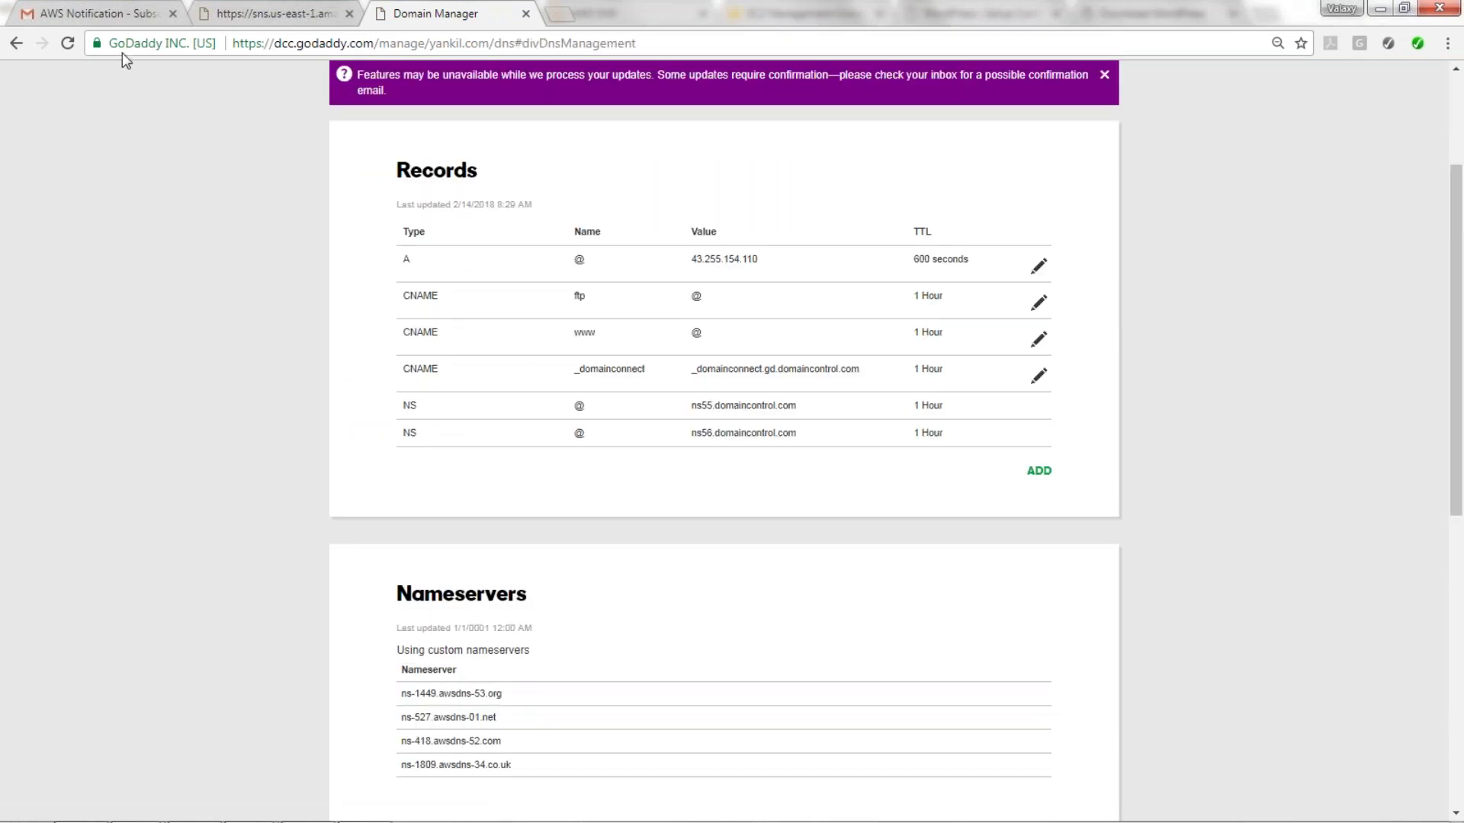
mouse_move(125, 813)
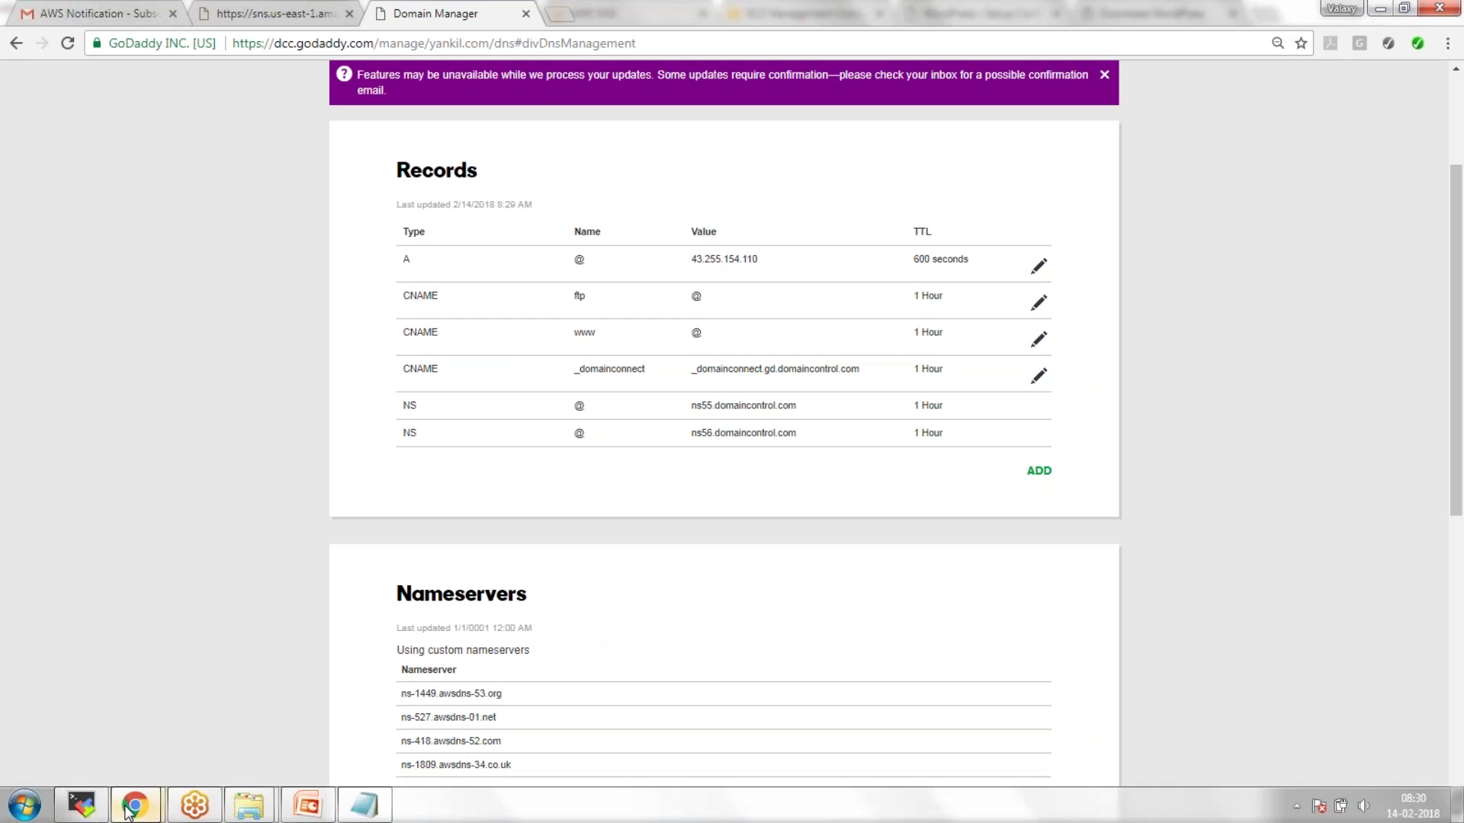
Load yankil.com in the WordPress Setup tab to show the setup welcome page.
left_click(113, 709)
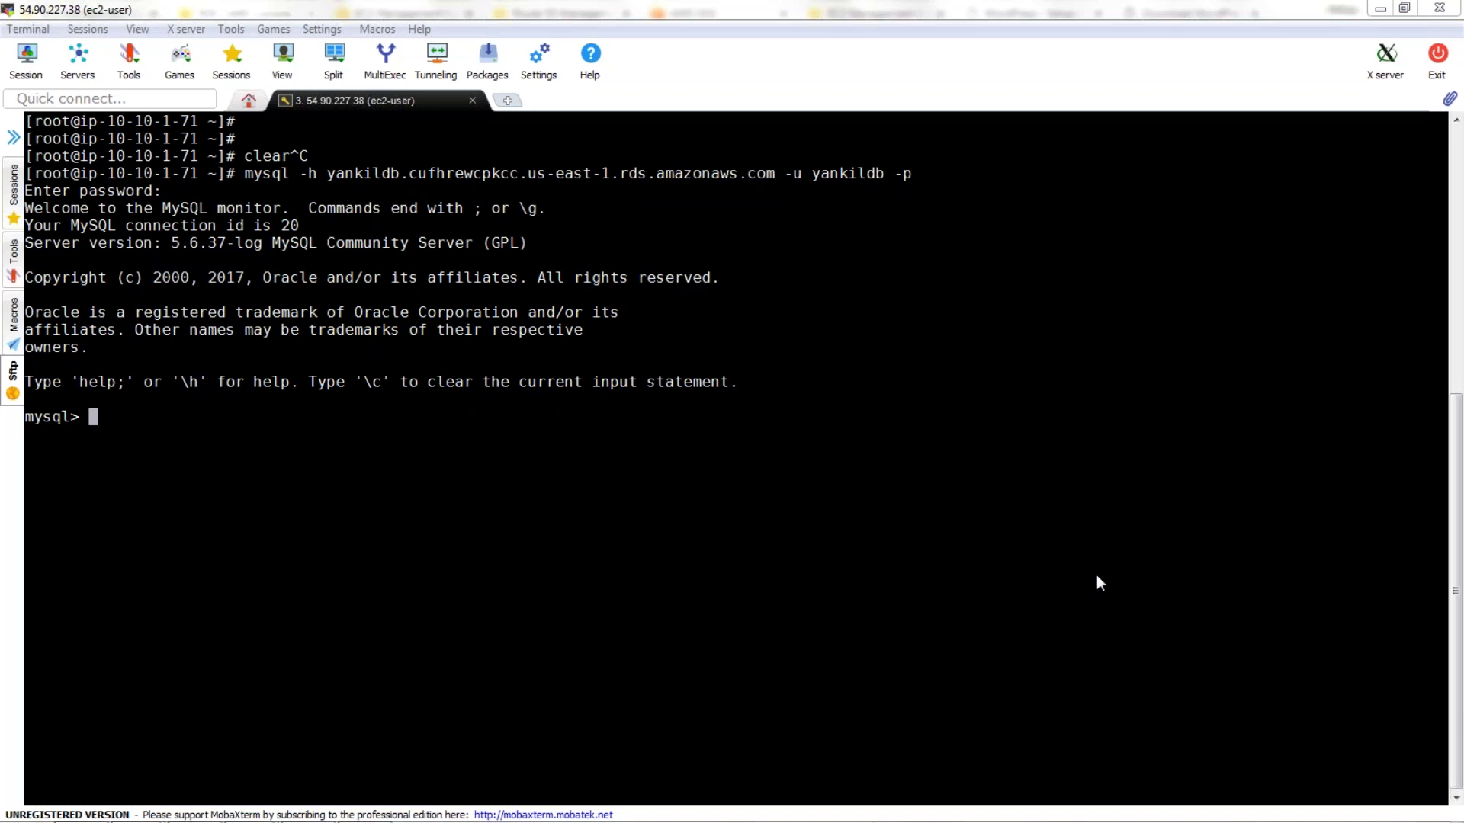
key("alt+Tab")
left_click(1022, 13)
left_click(511, 44)
type("yankil.com")
key("Return")
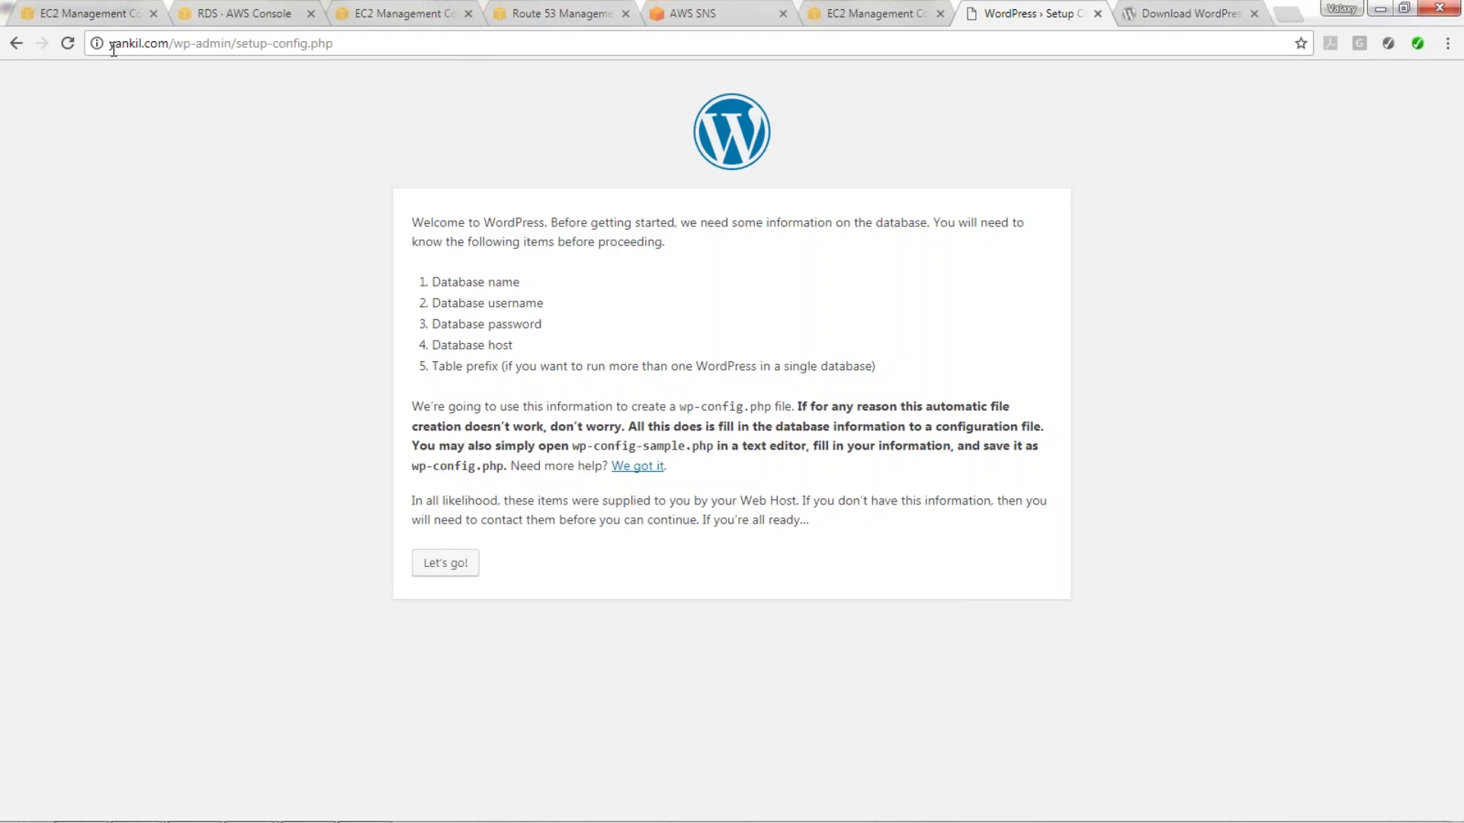
Enter yankildb as database name and username, the database password, and the RDS endpoint as host, then submit.
left_click_drag(111, 49, 173, 51)
left_click(455, 568)
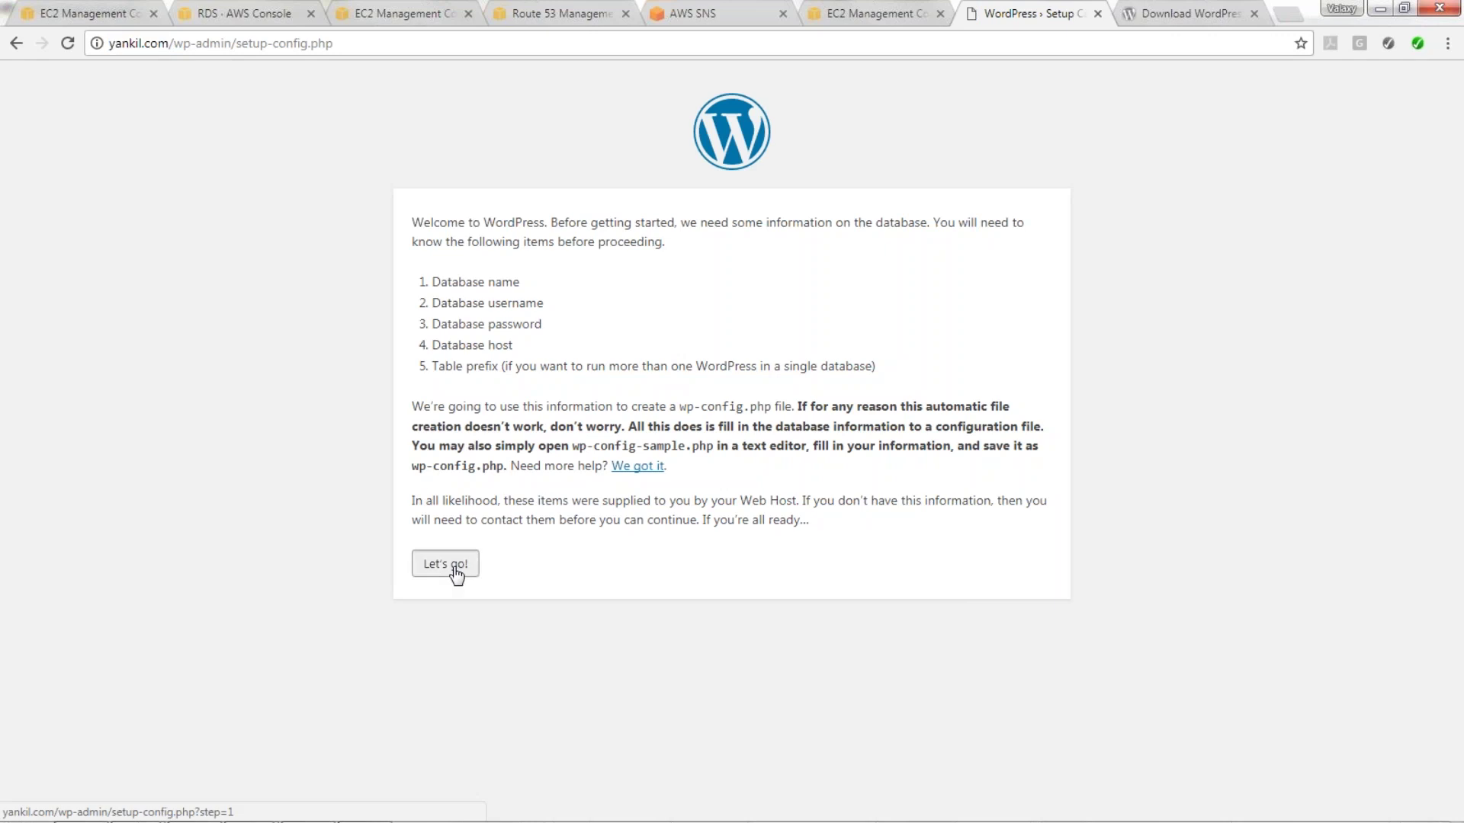
left_click_drag(650, 276, 536, 300)
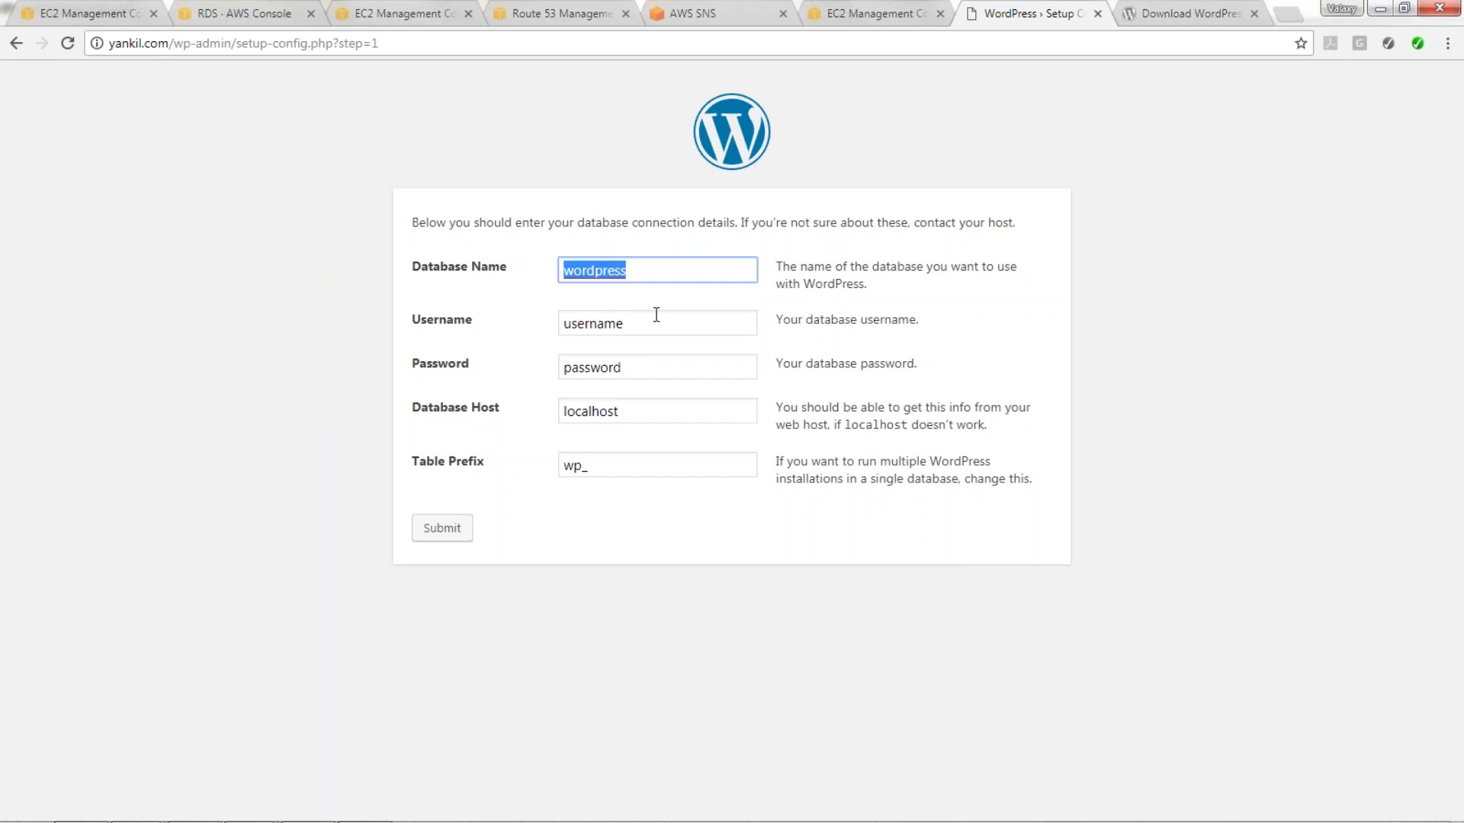
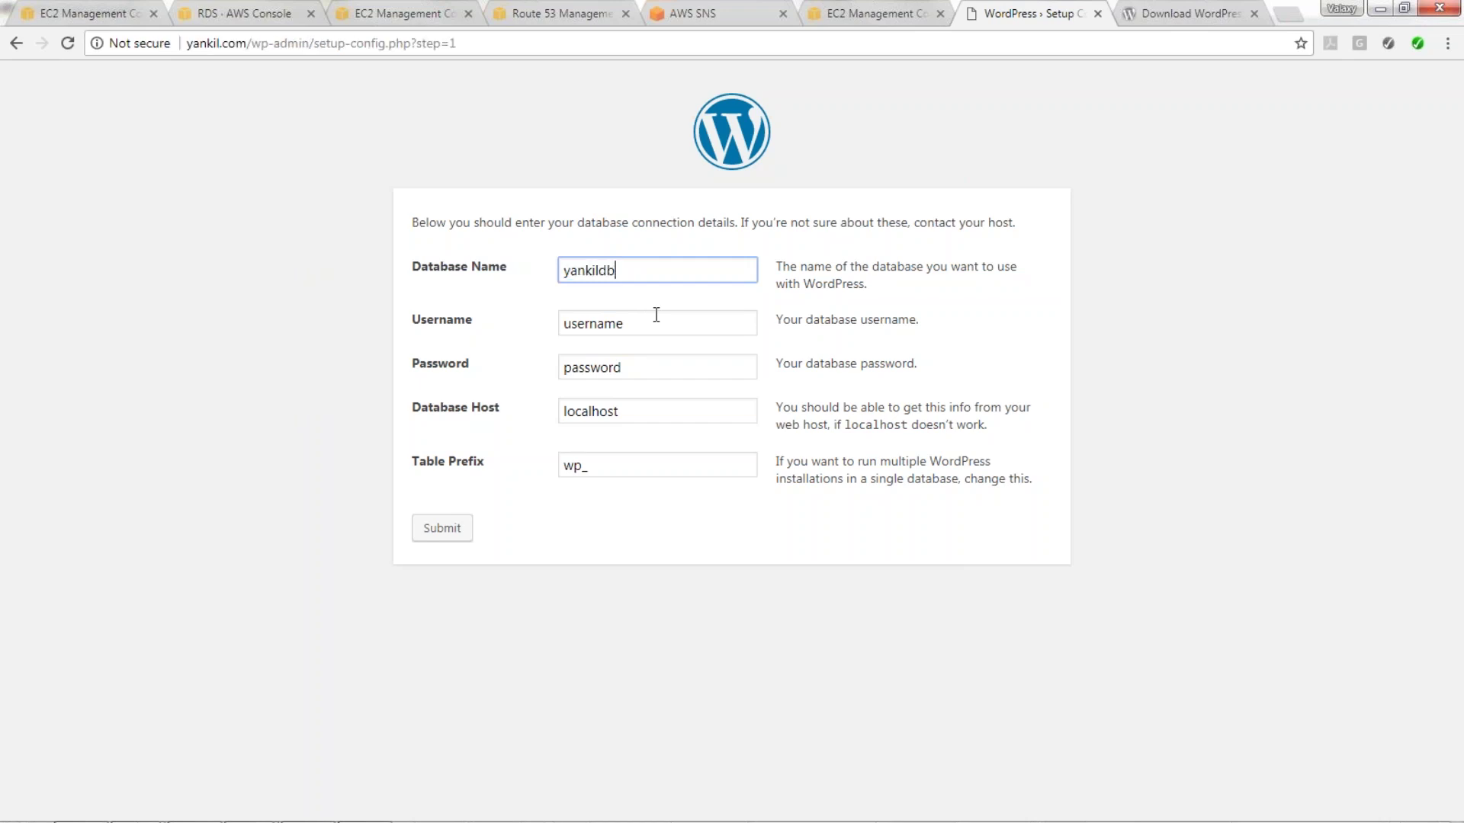
key("Tab")
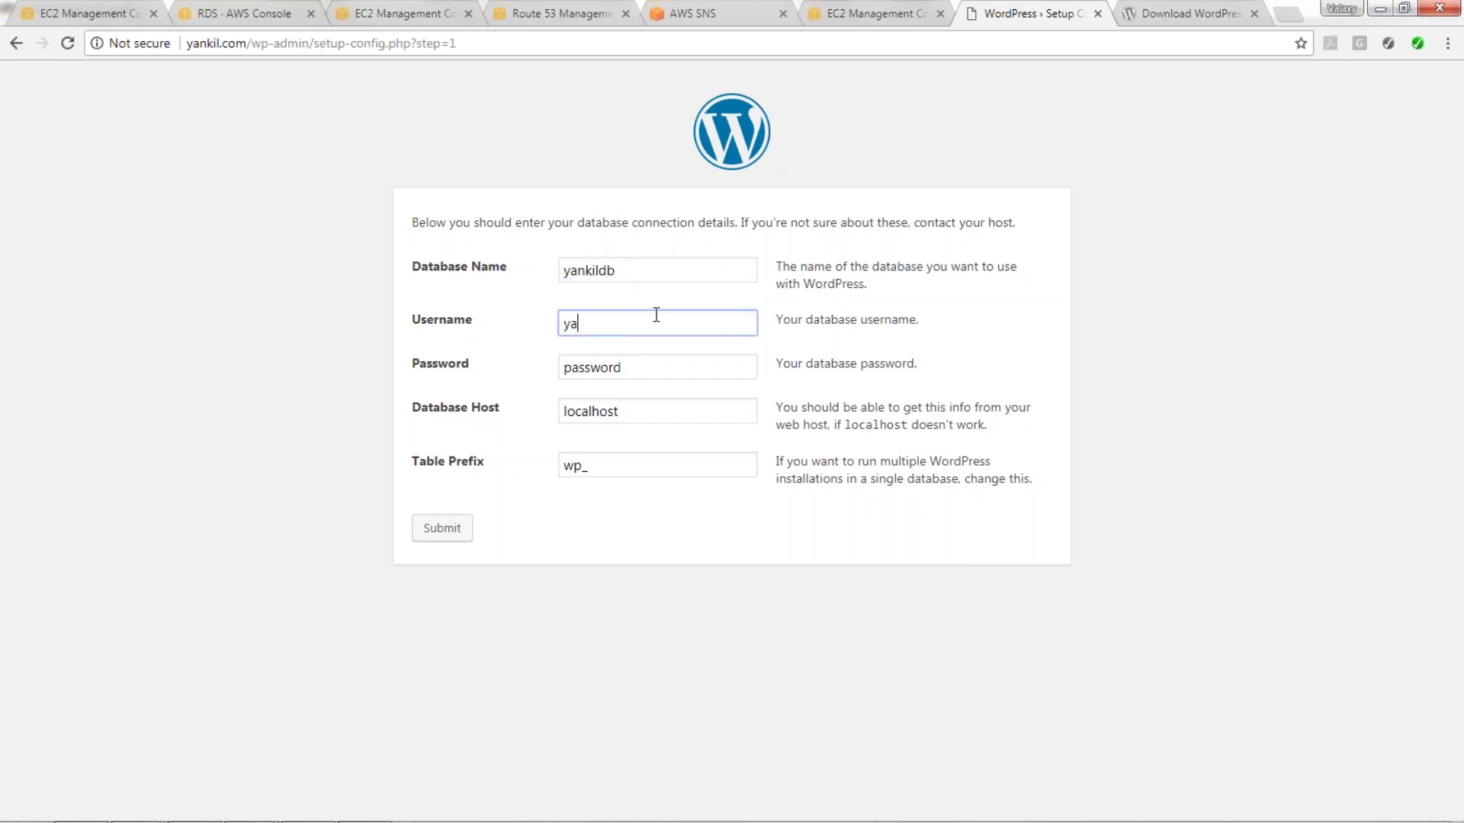
key("Tab")
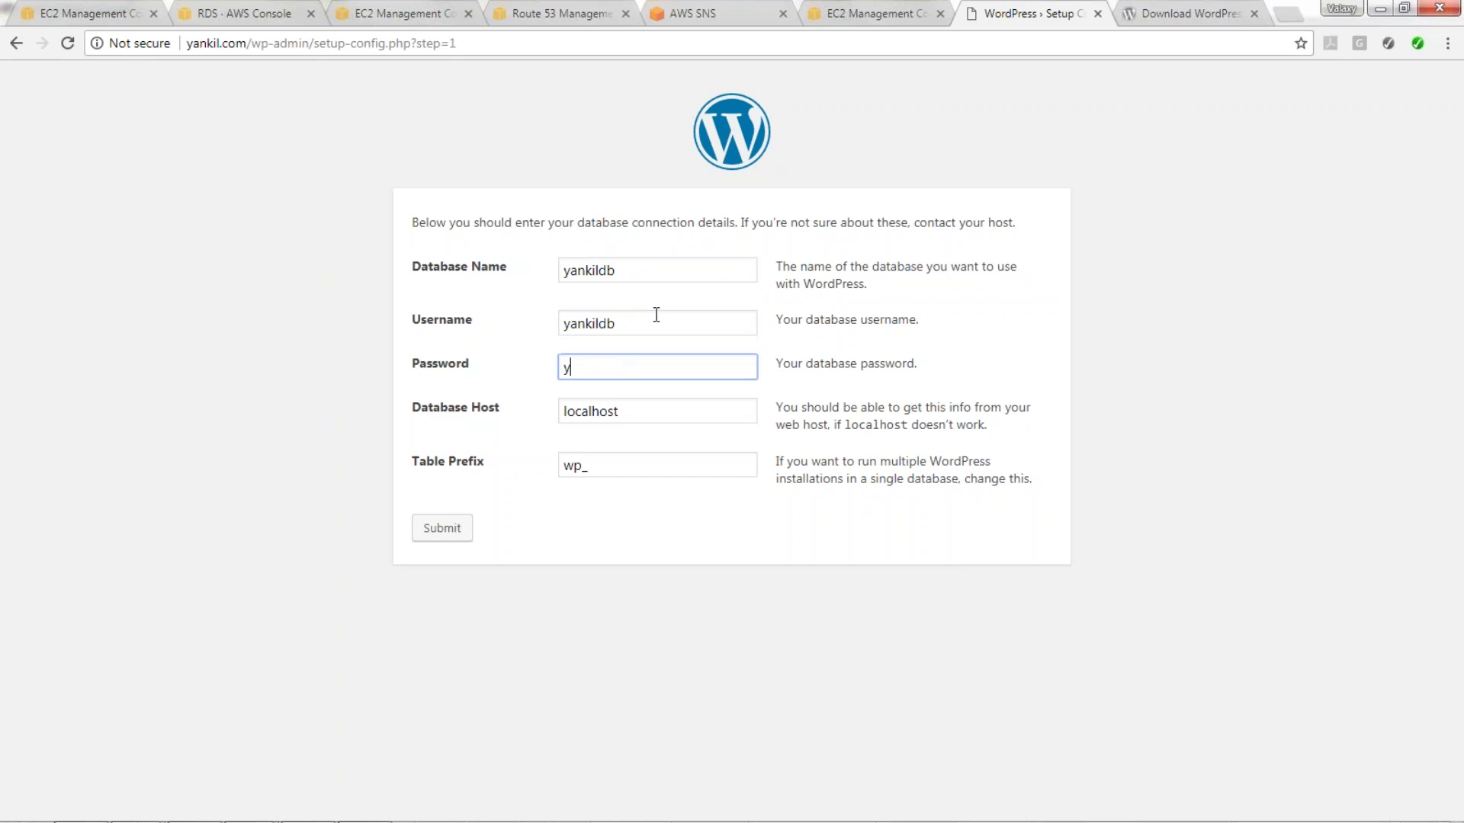
key("Tab")
key("ctrl+v")
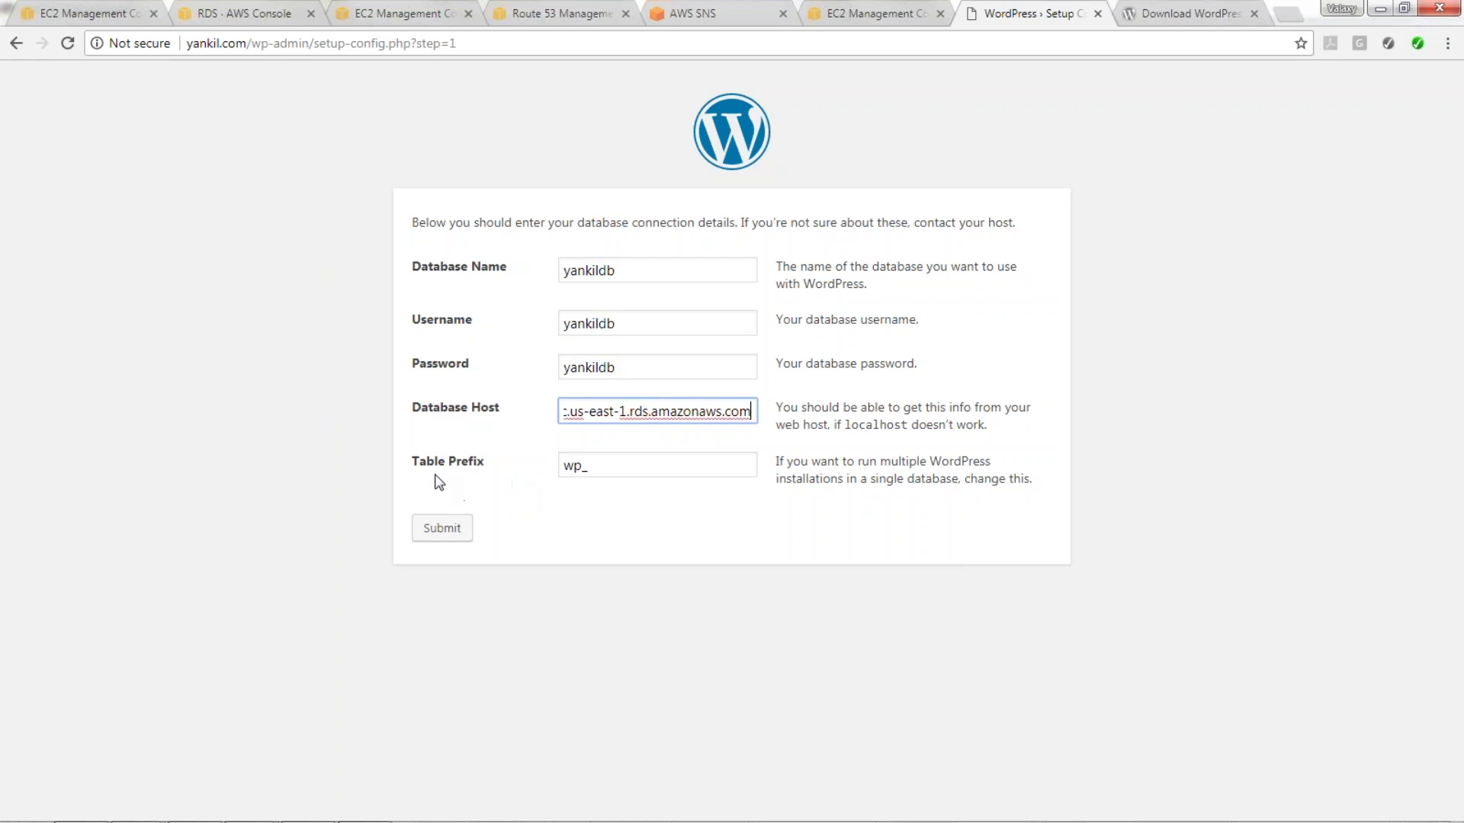
left_click_drag(606, 471, 501, 479)
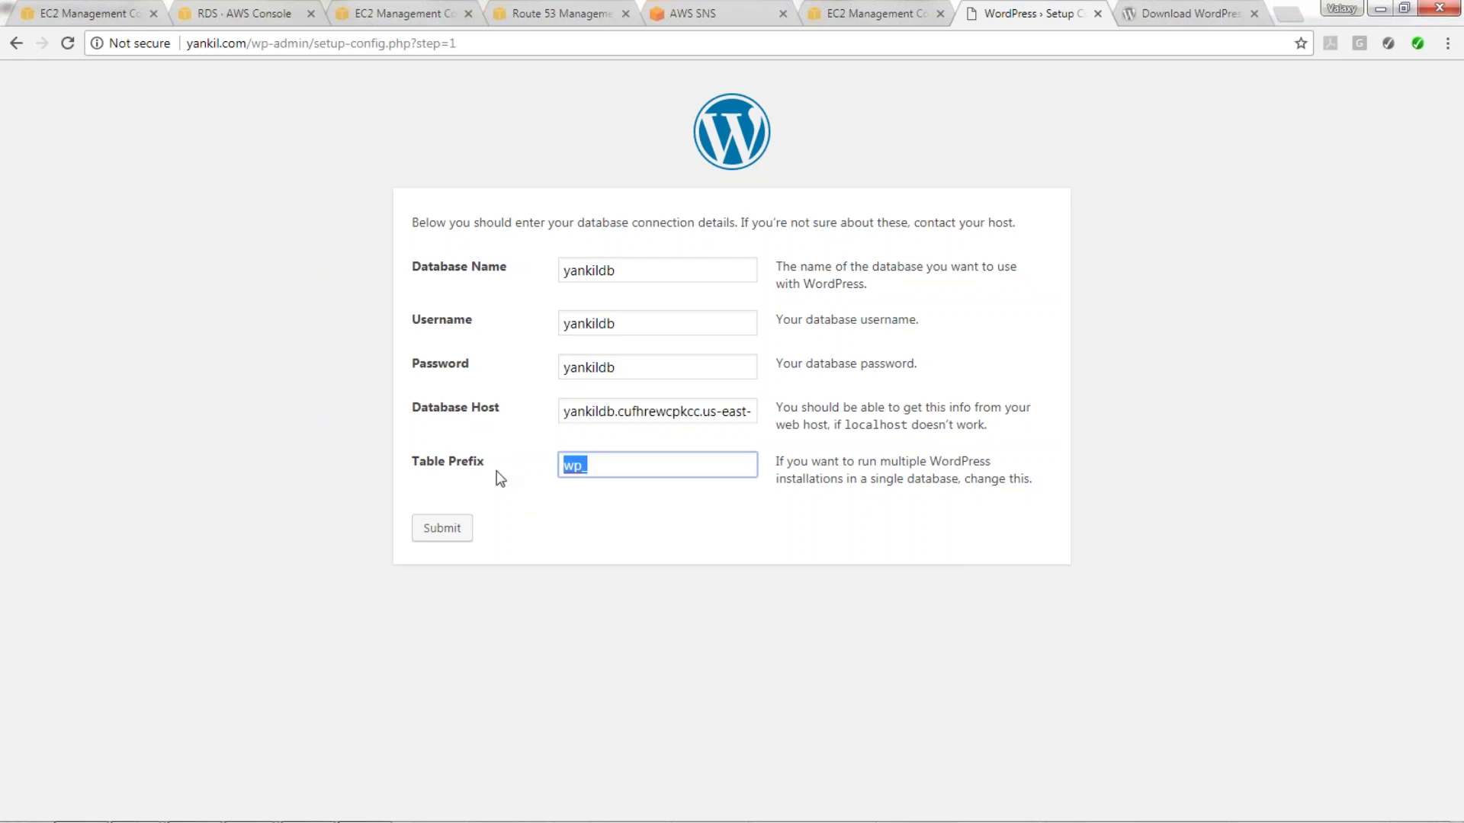
left_click(441, 530)
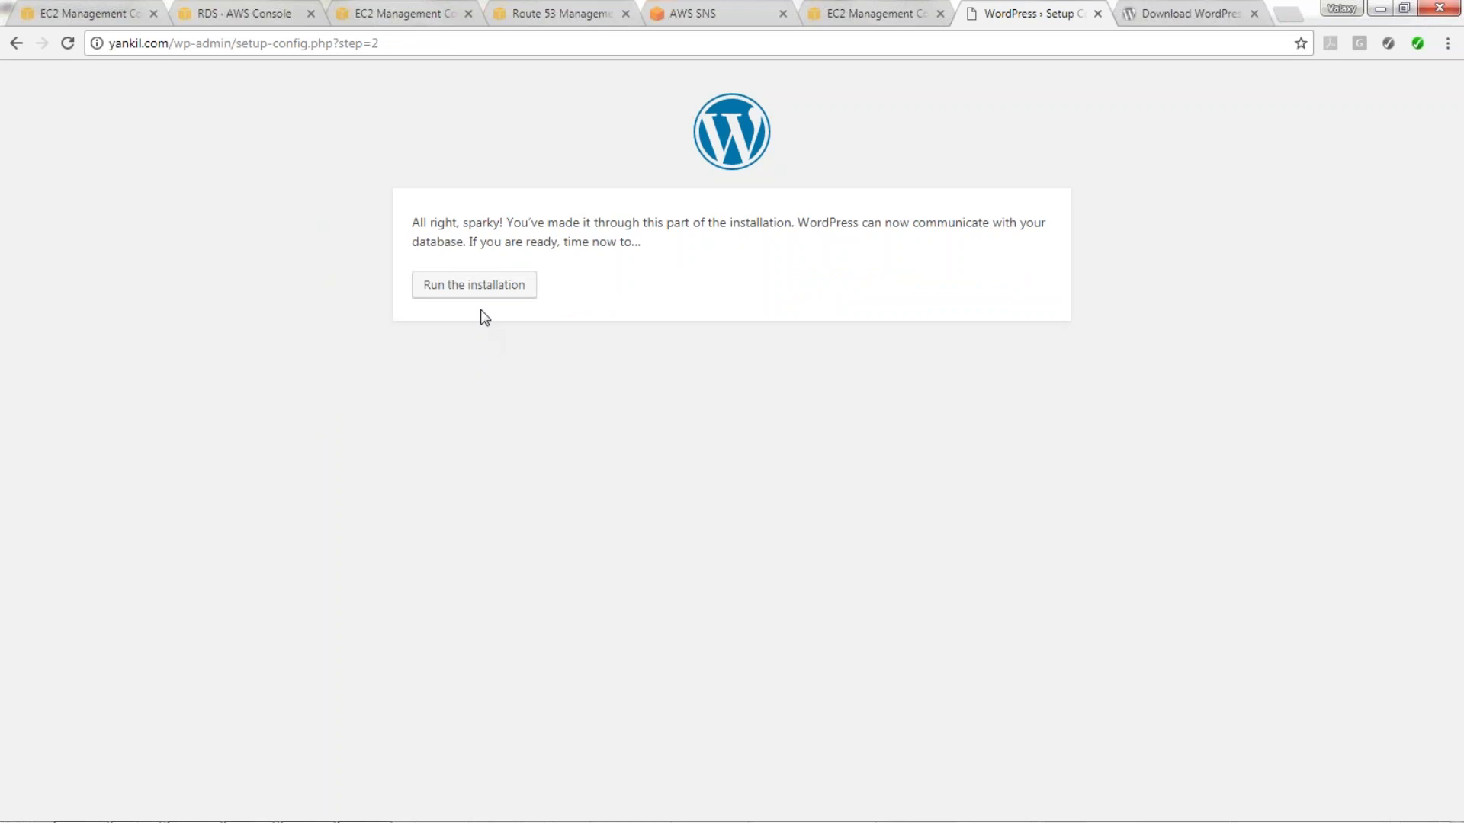
Run the installation with site title 'Yankil Enterprises' and admin username yankil.
left_click(479, 290)
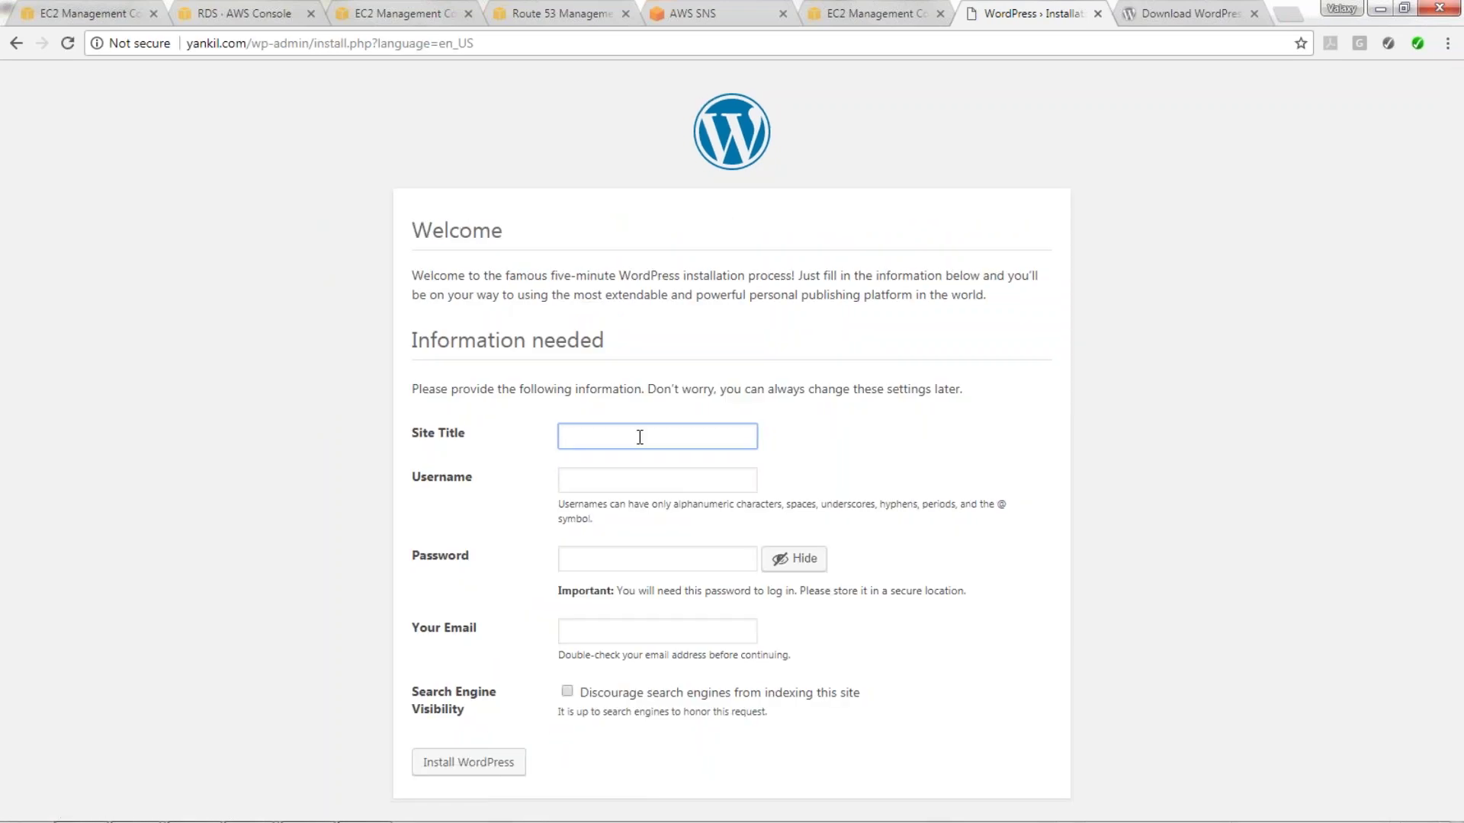
type("Yankil Ent")
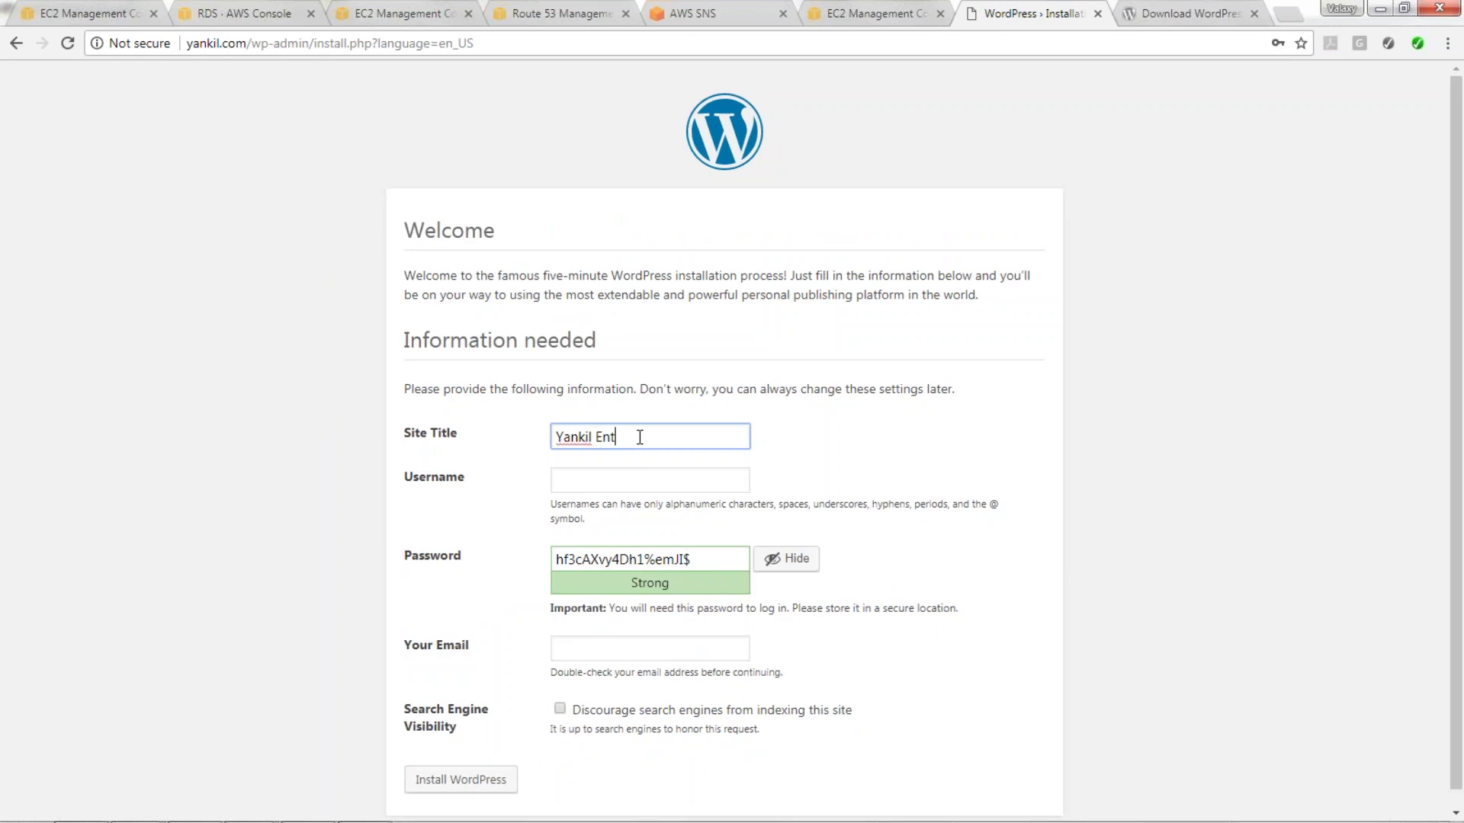
type("erprises")
left_click(728, 460)
left_click(707, 439)
key("Tab")
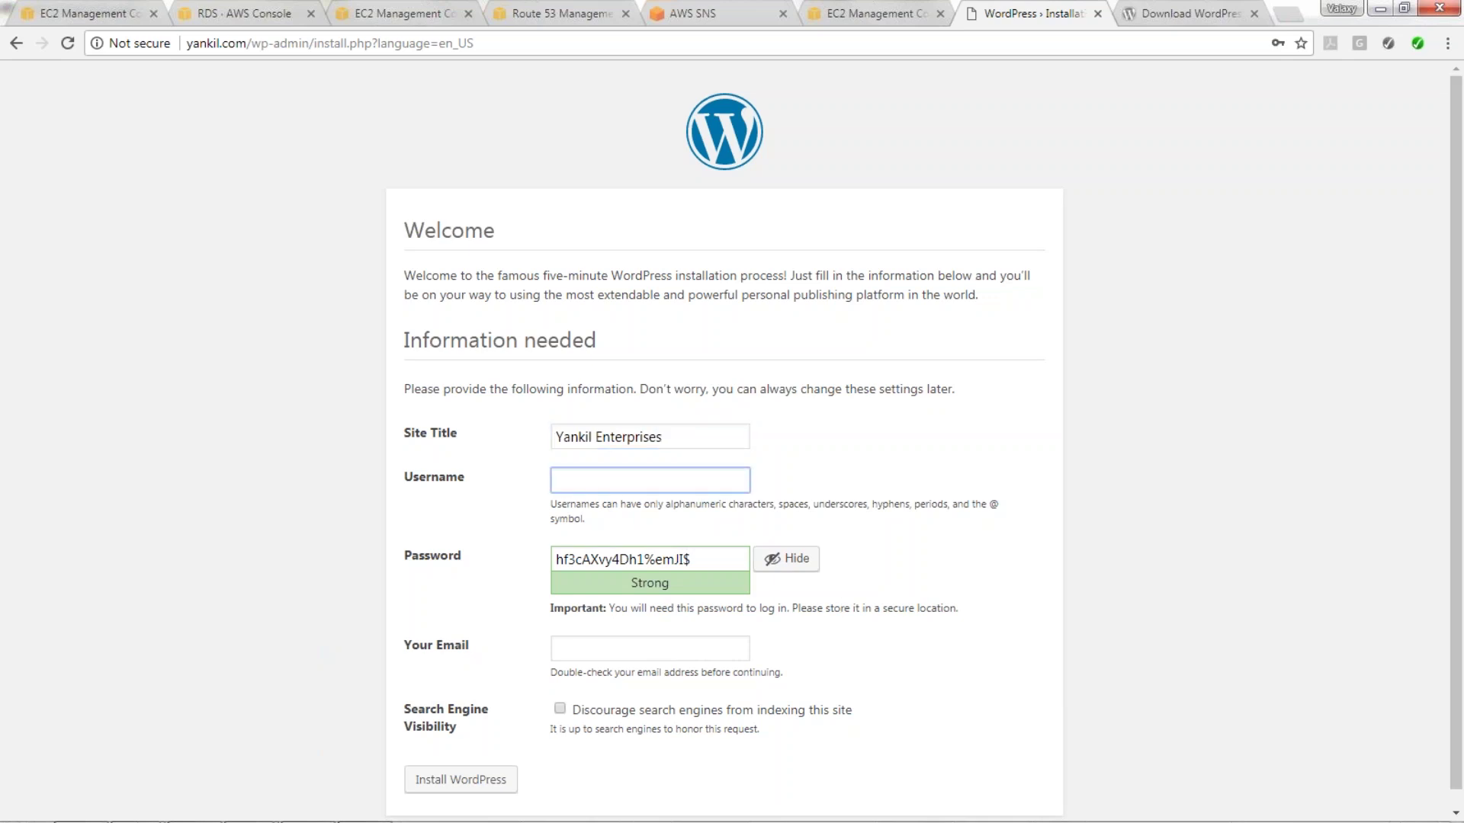
type("yankil")
Set and confirm a weak admin password, enter the admin e-mail, and install WordPress.
left_click_drag(713, 561, 428, 534)
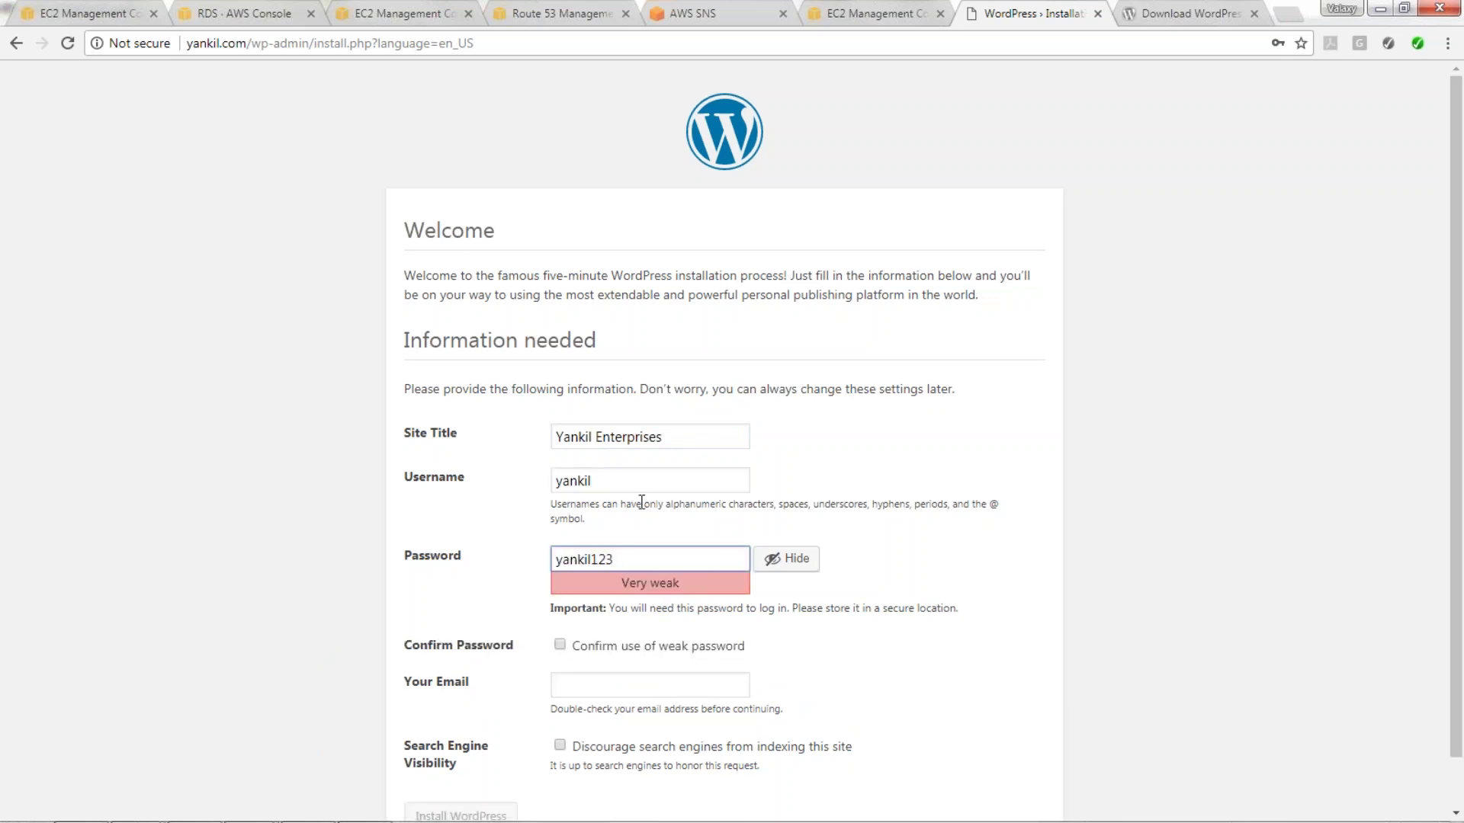
scroll(640, 500, "down", 1)
left_click(559, 592)
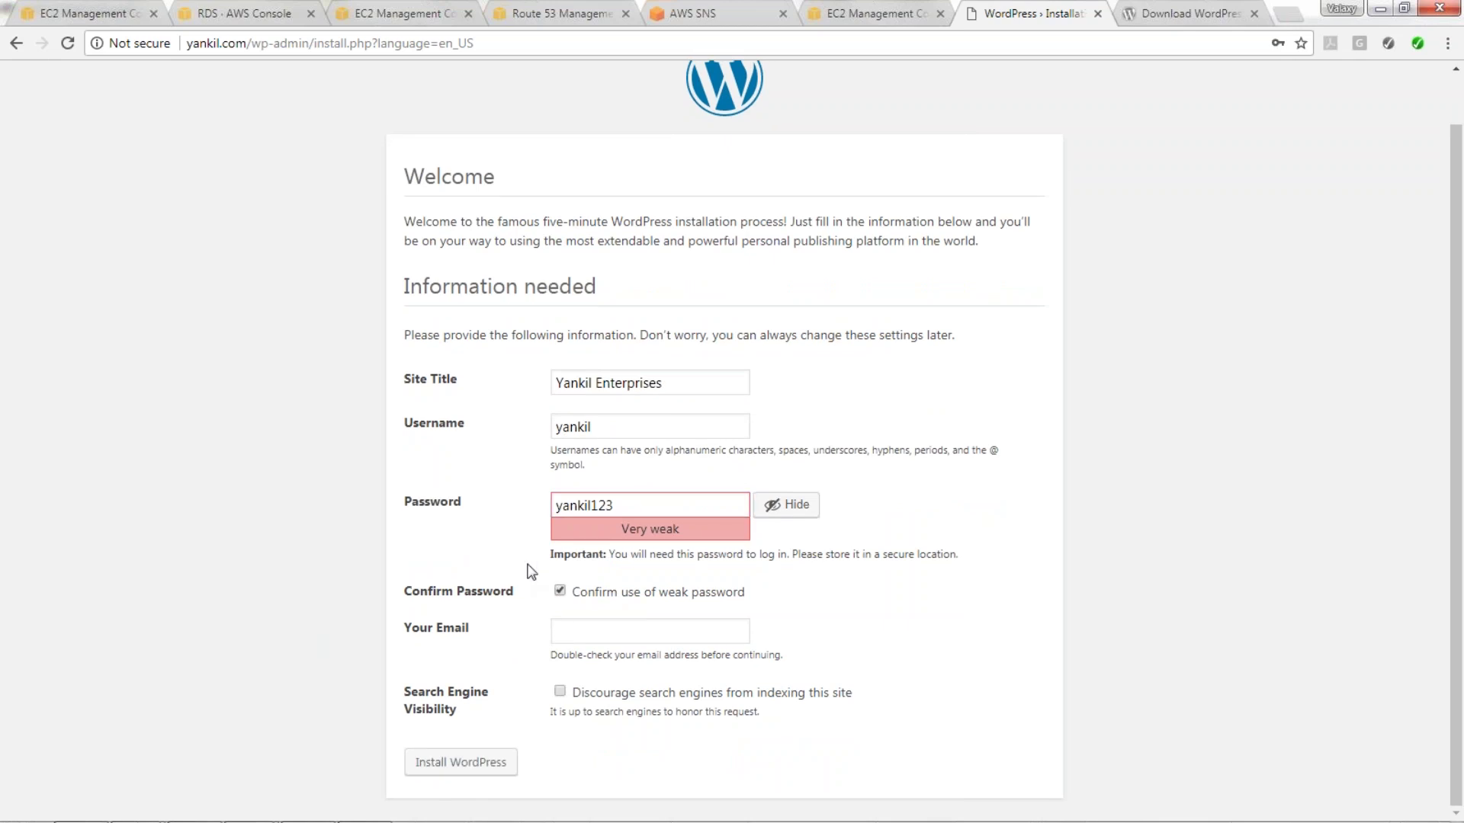
left_click(600, 628)
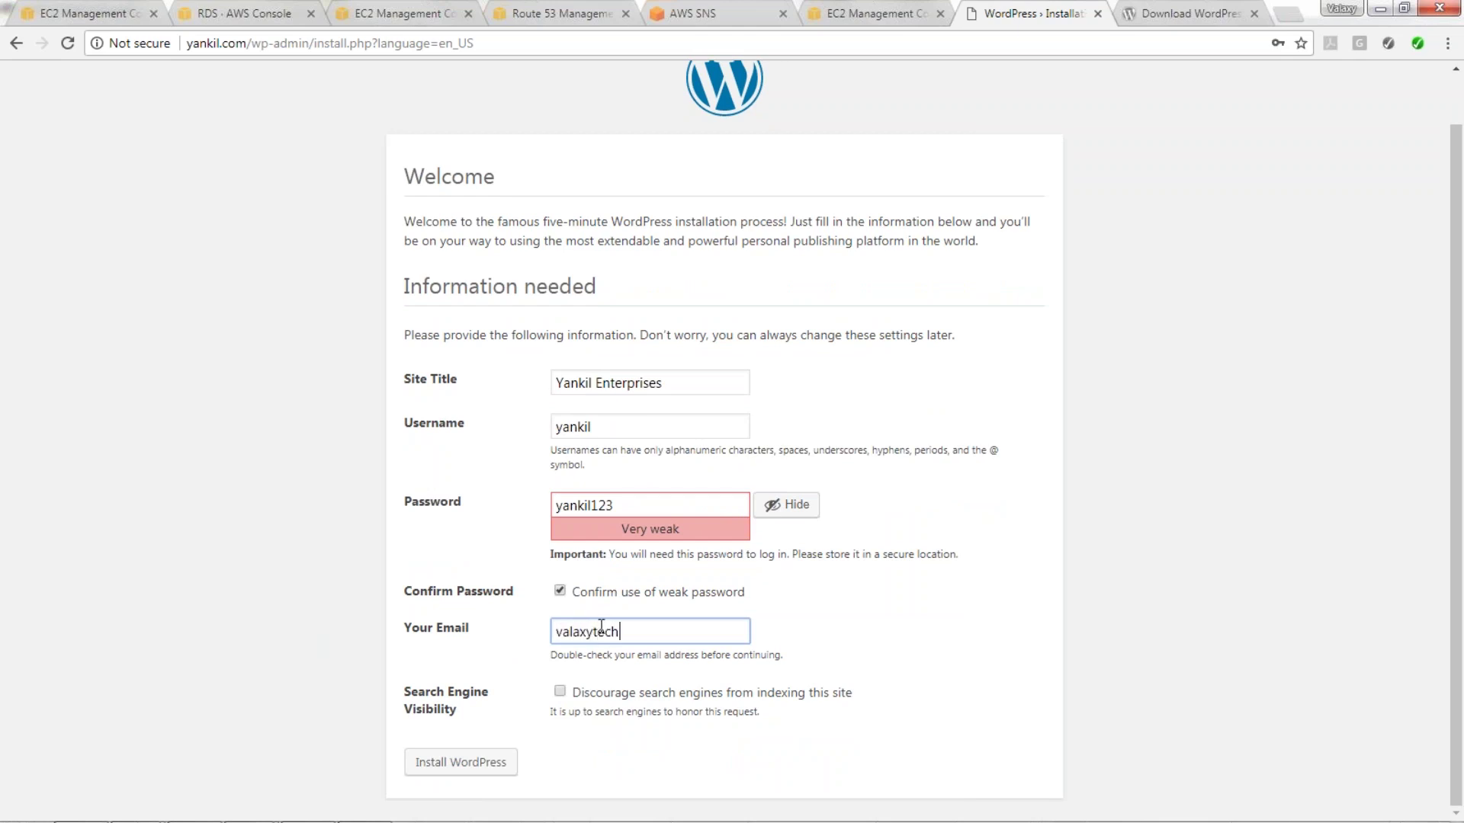
left_click(862, 659)
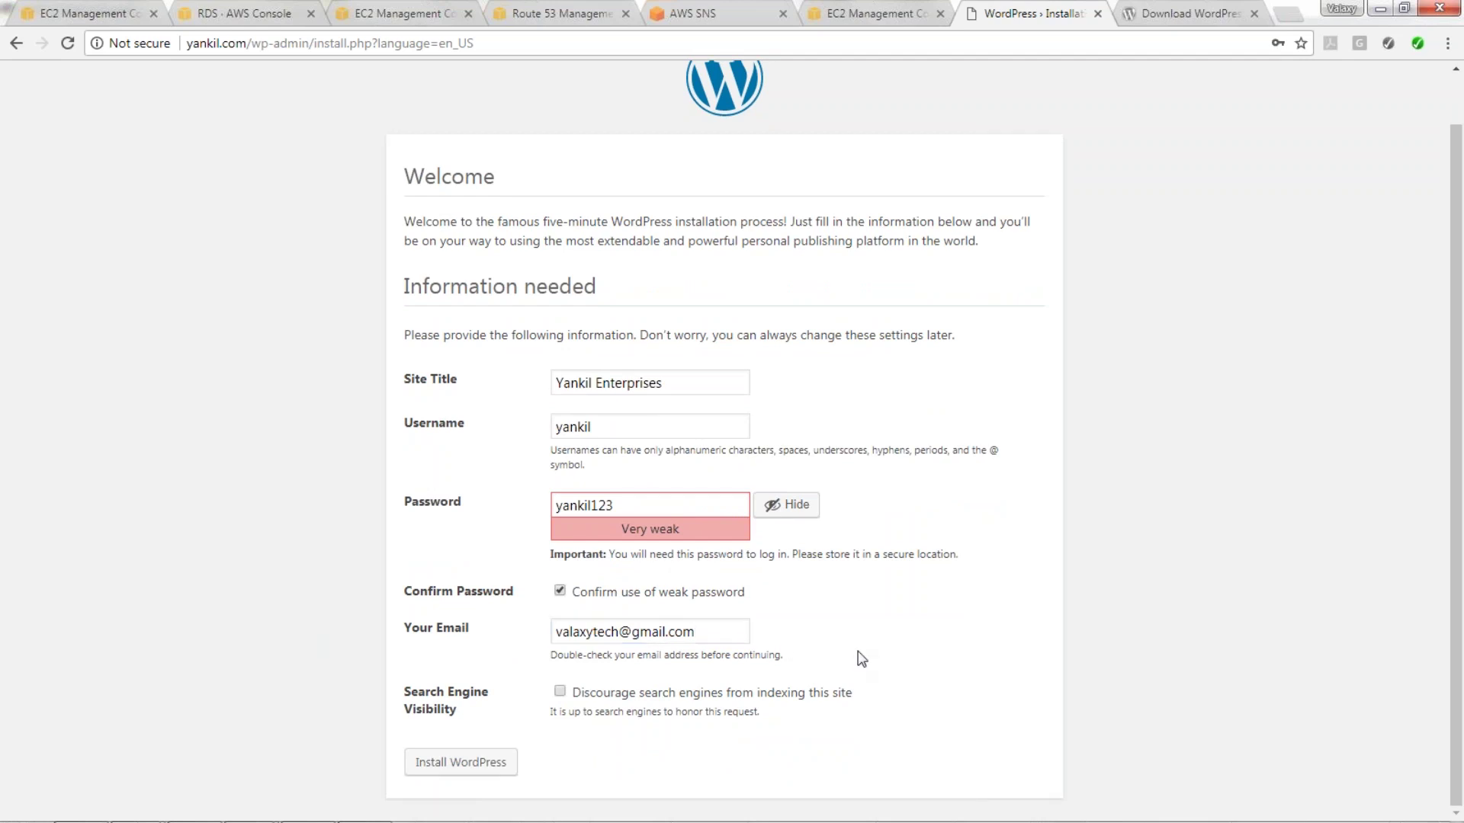
left_click(457, 762)
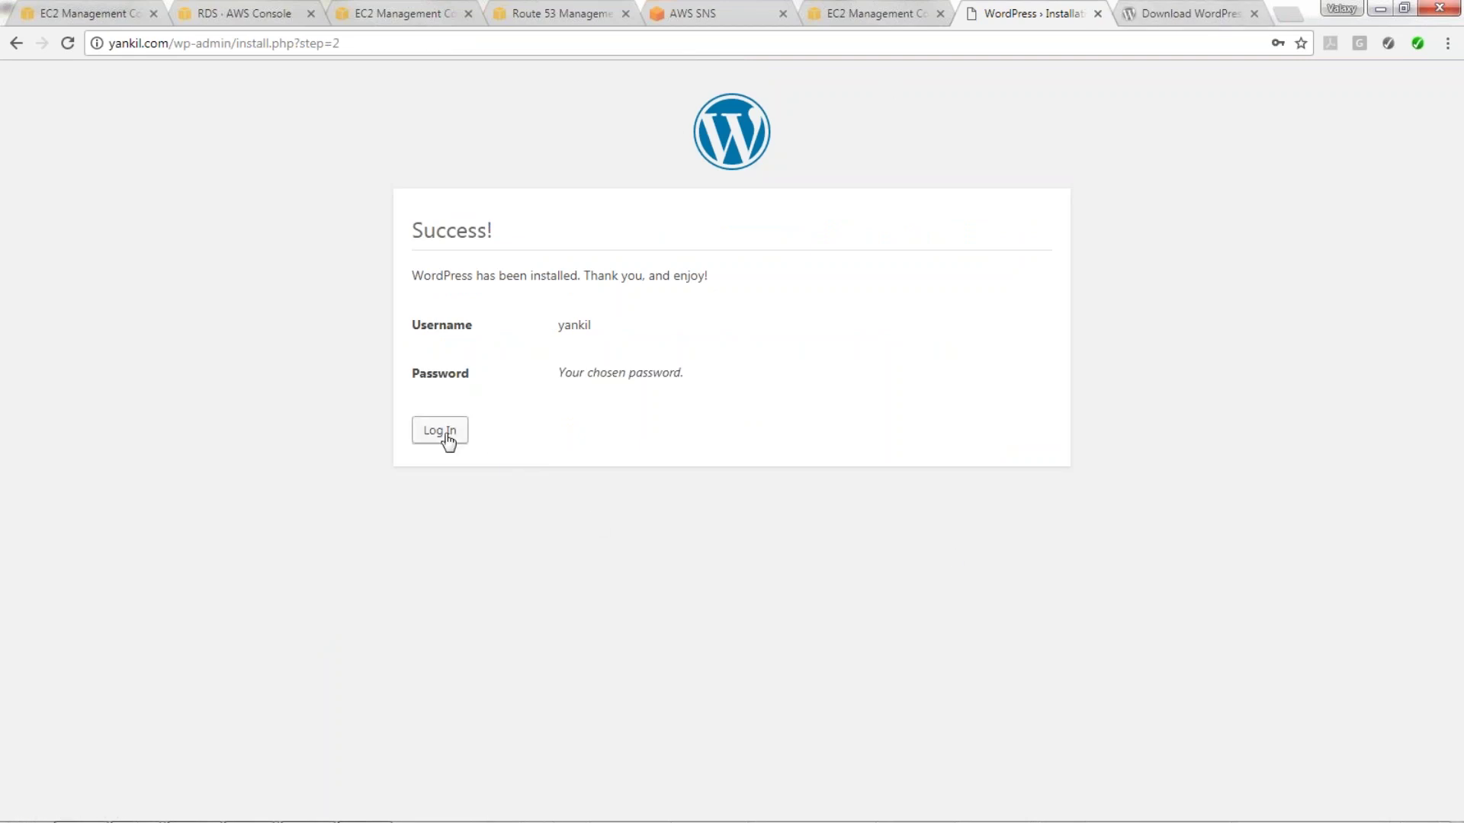
left_click(442, 431)
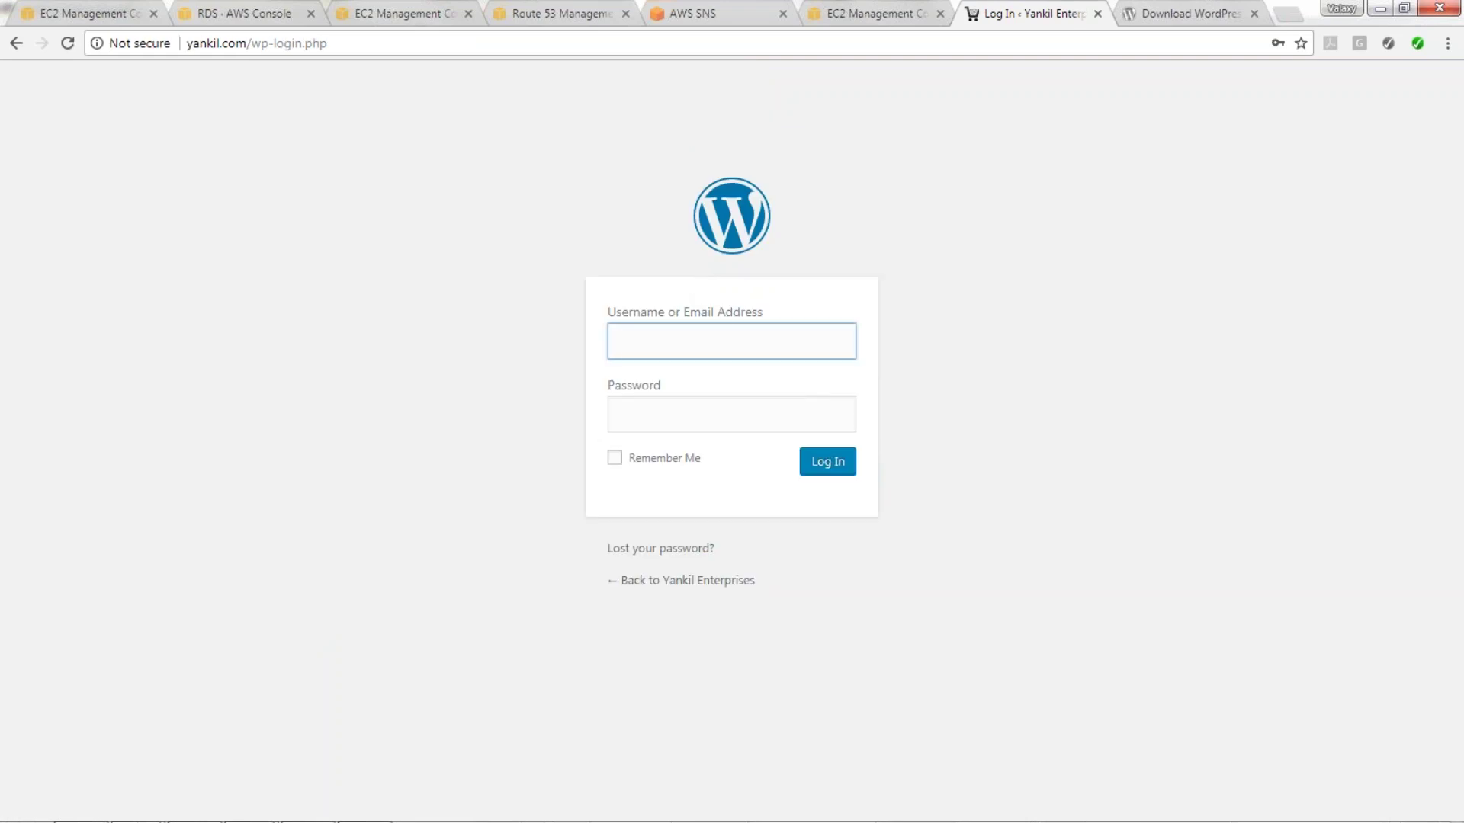
Load yankil.com in a browser tab and scroll through the live Yankil Enterprises site.
left_click(1136, 9)
left_click(848, 40)
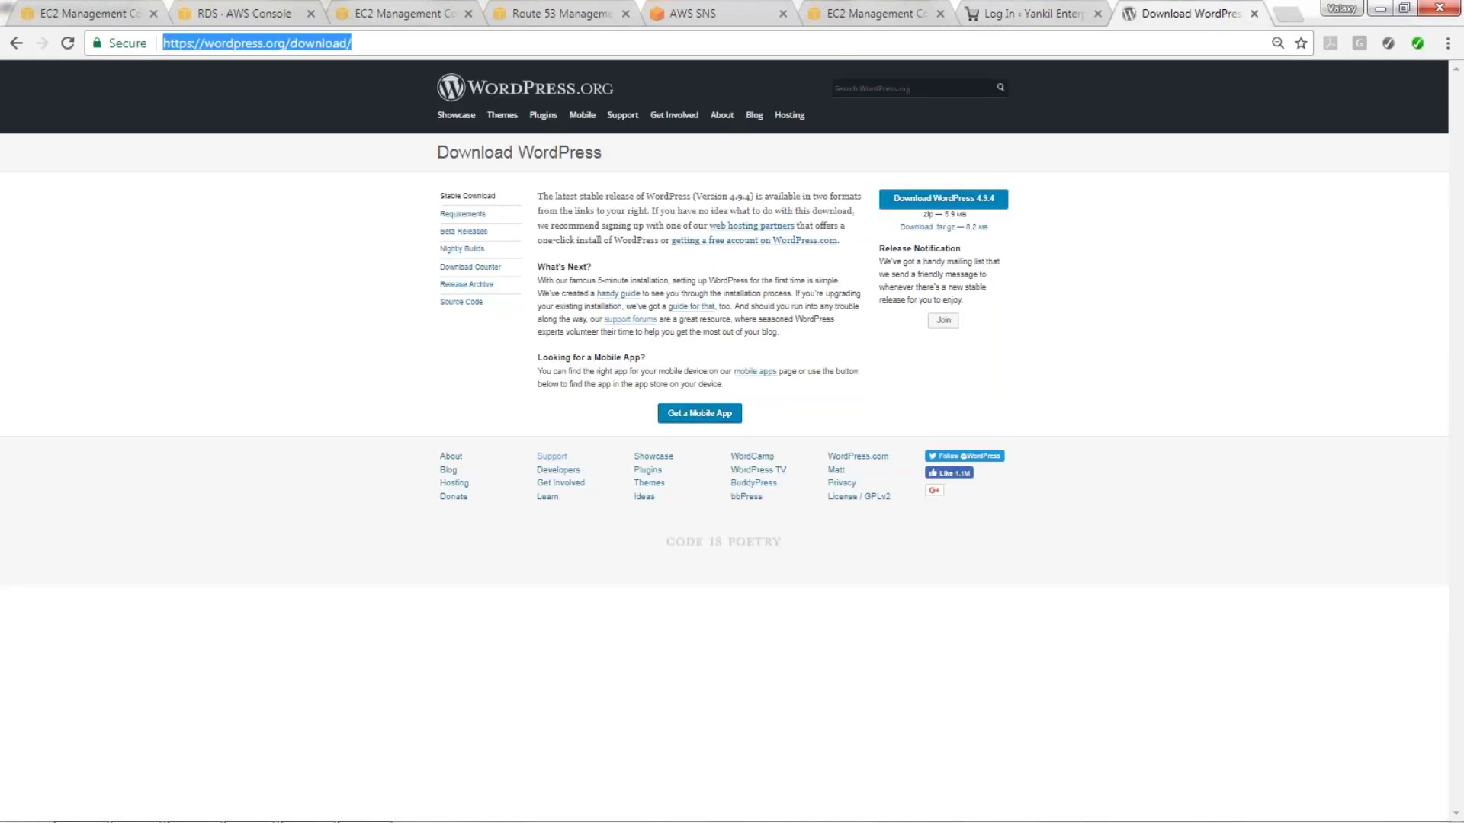
type("yankil.com")
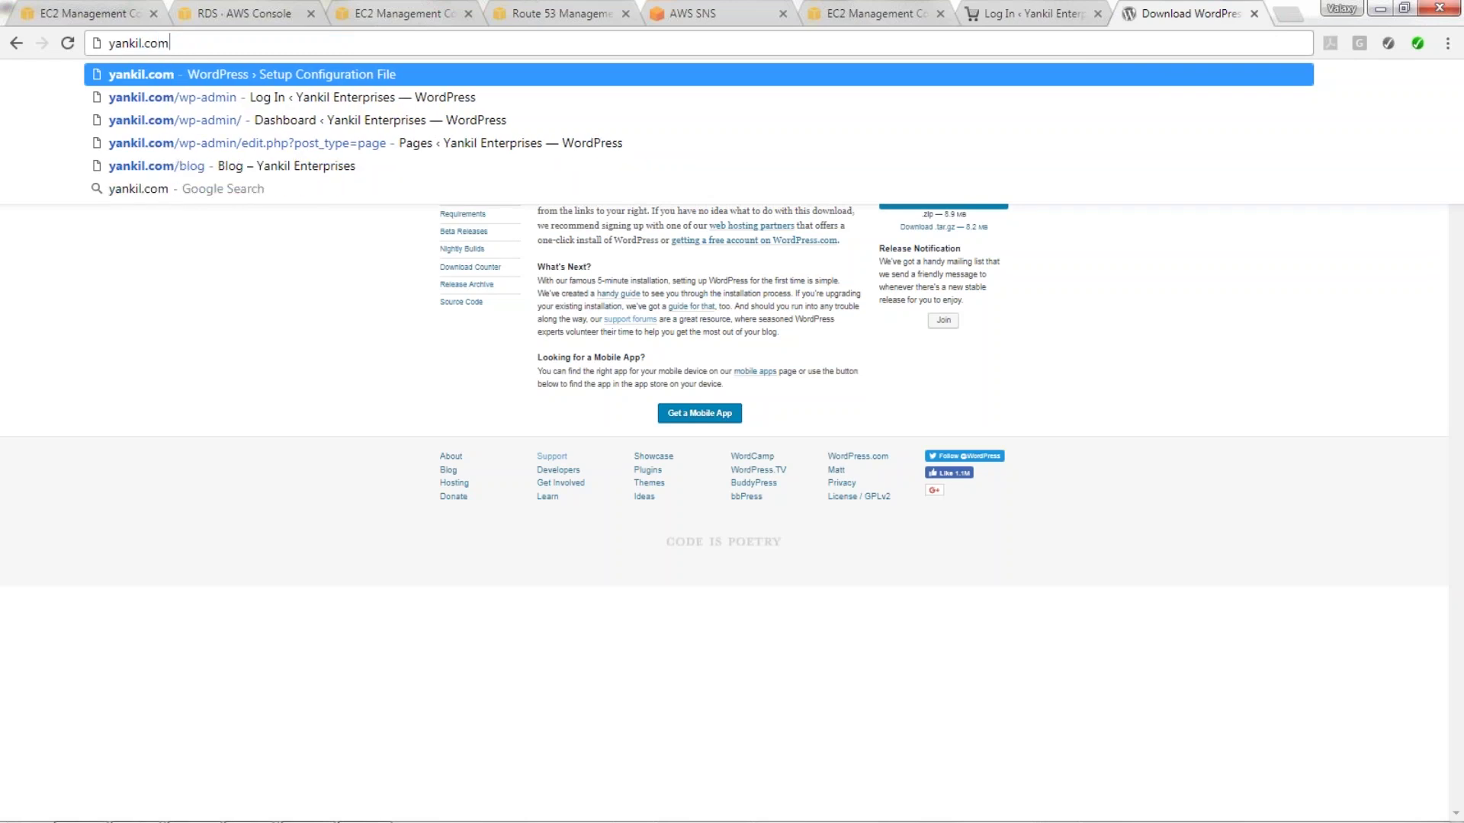
key("Return")
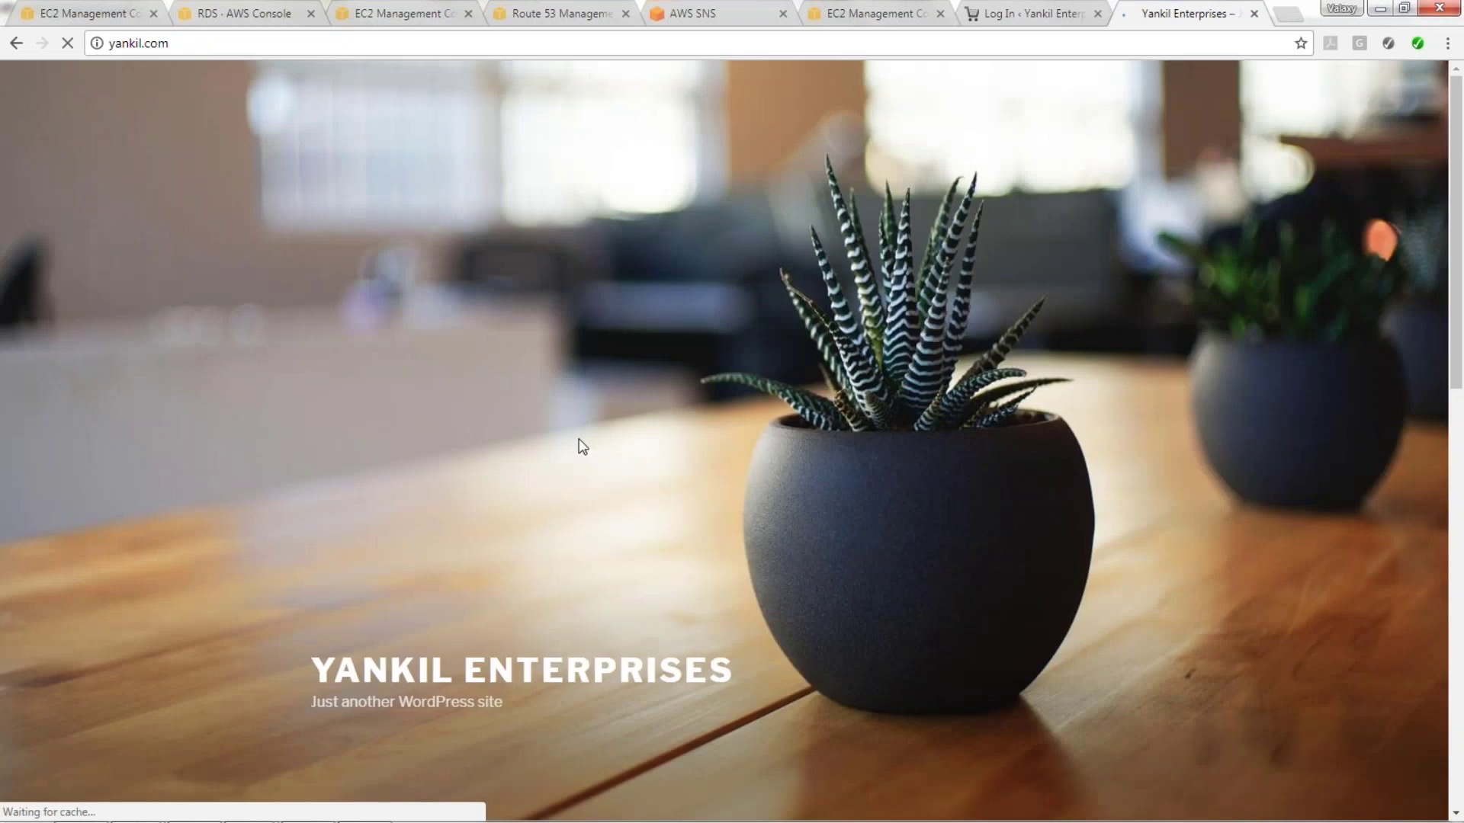
scroll(631, 367, "down", 10)
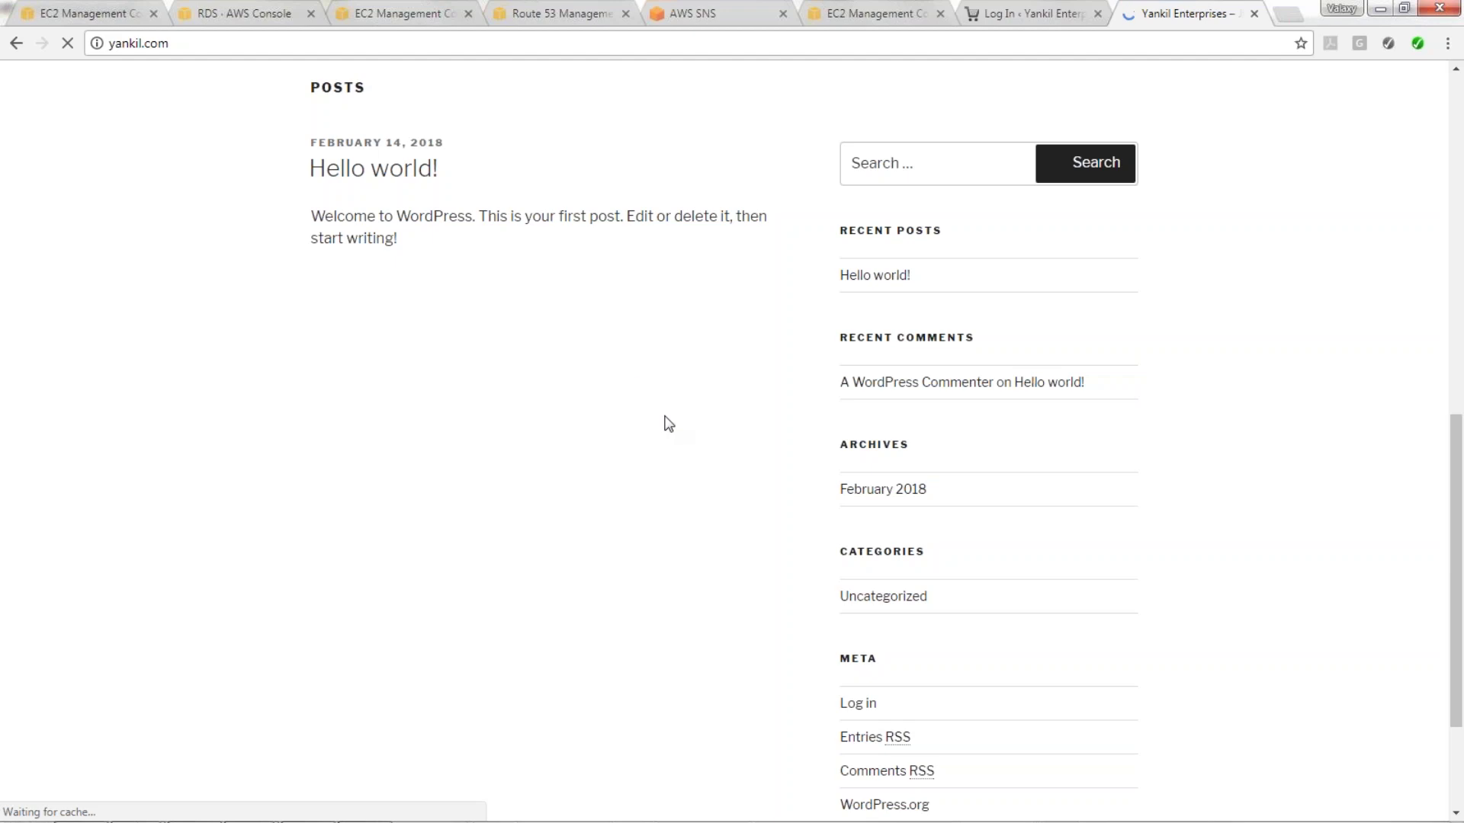
scroll(798, 440, "up", 10)
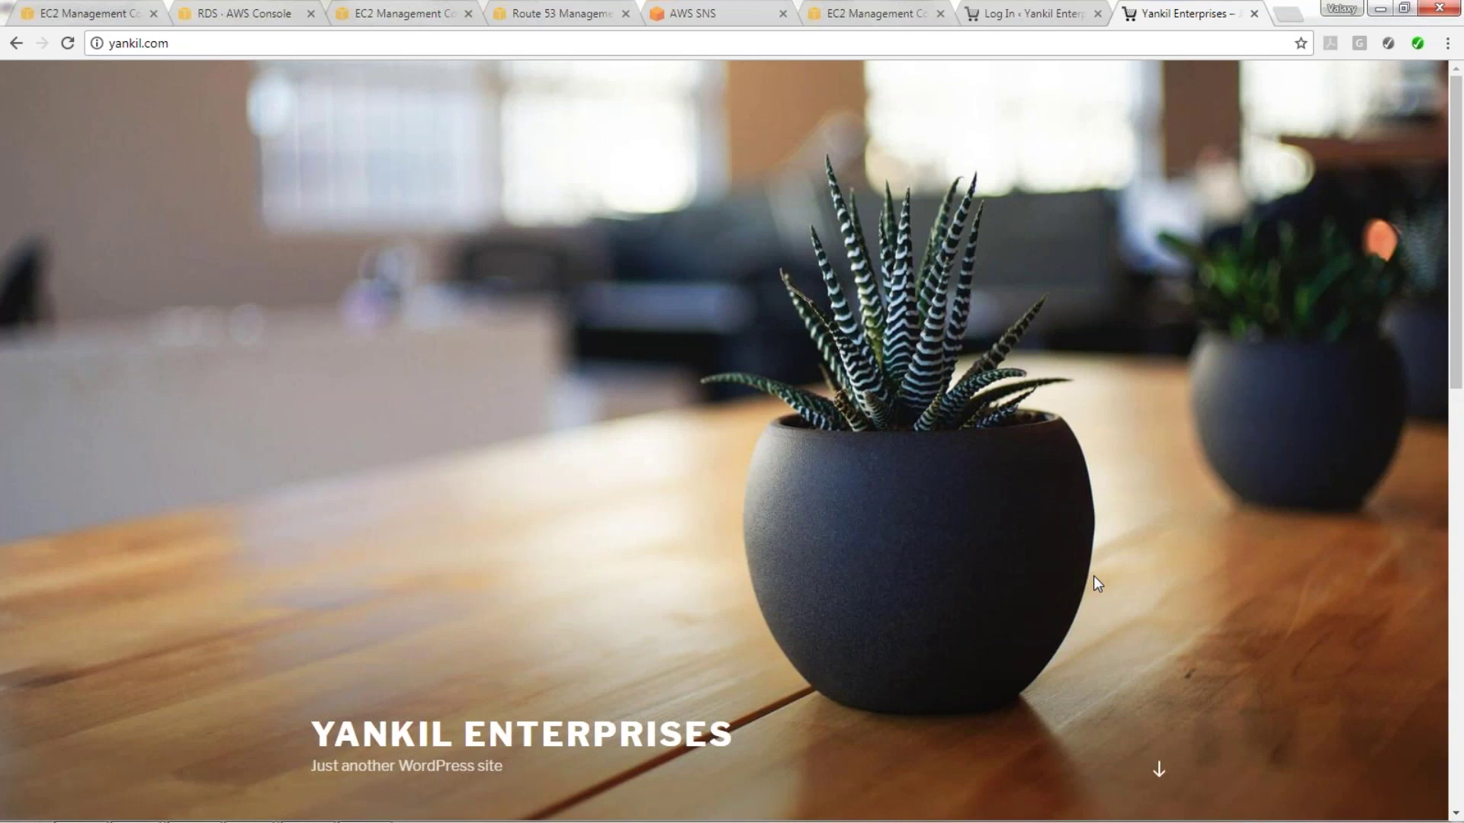
left_click(278, 43)
In the EC2 console, confirm WebServer is InService behind the Yankil-ELB load balancer.
key("ctrl+1")
scroll(167, 446, "up", 10)
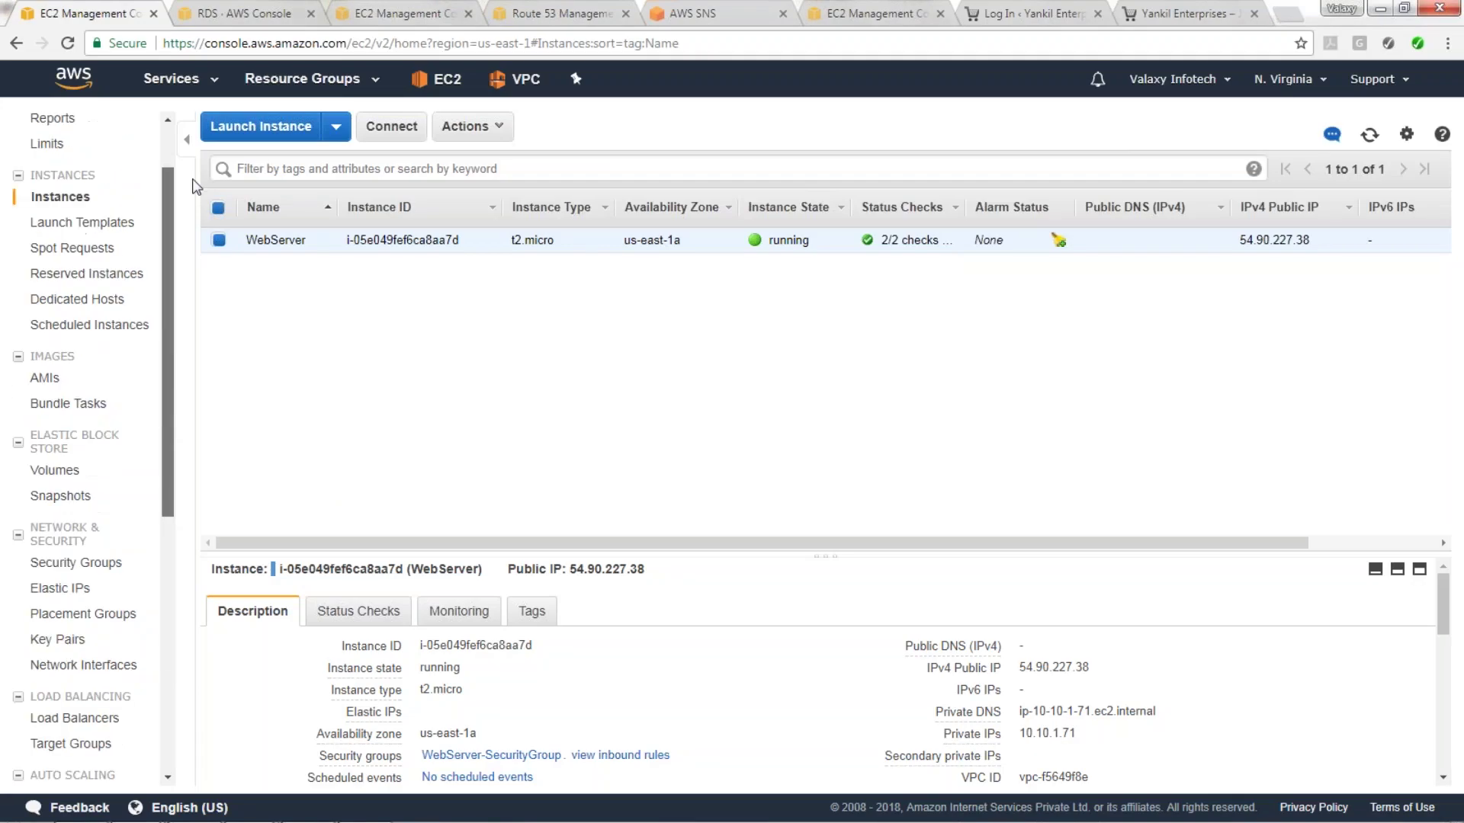
scroll(190, 189, "down", 1)
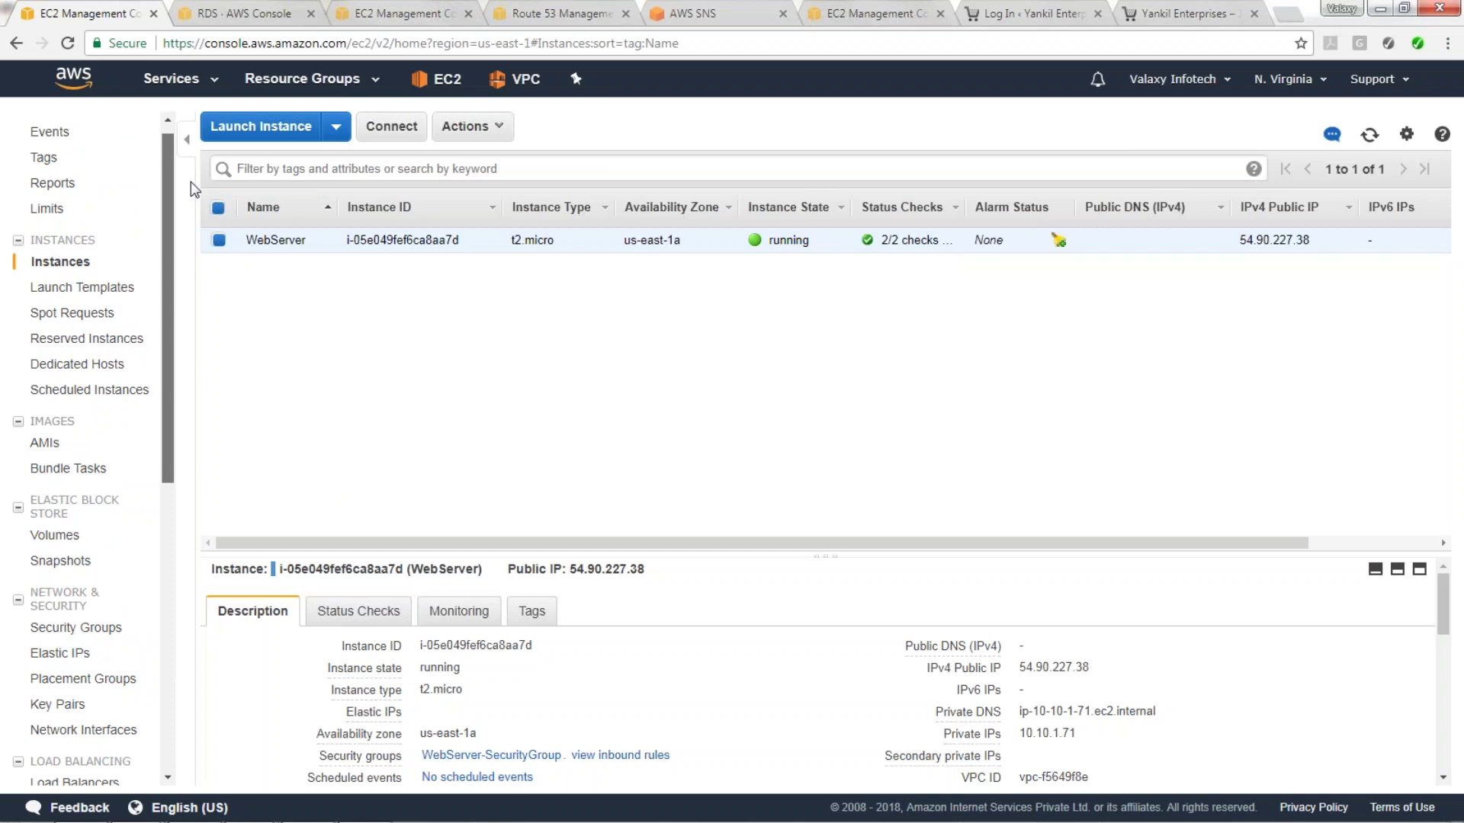
scroll(159, 300, "down", 4)
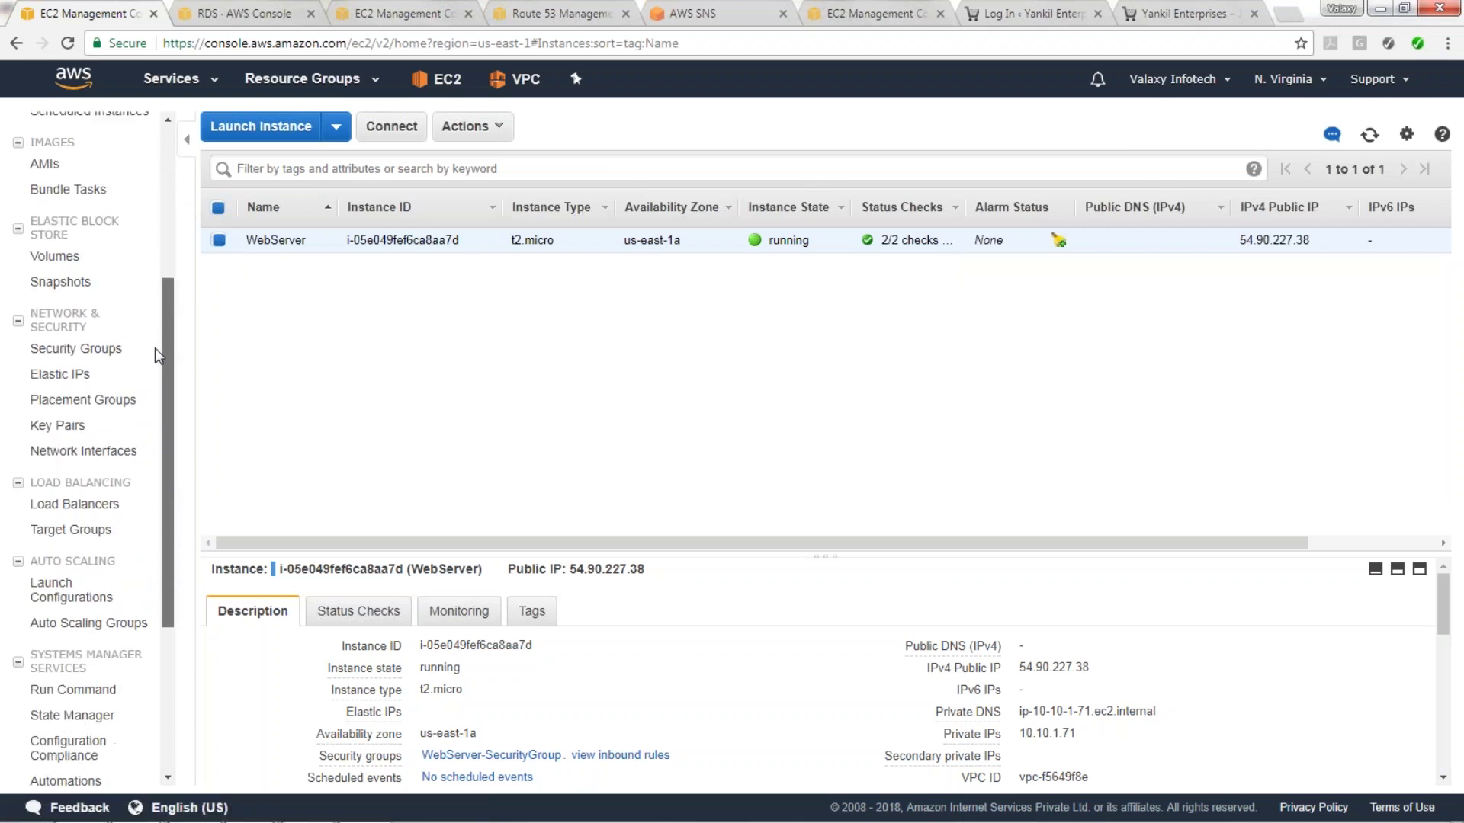
left_click(76, 487)
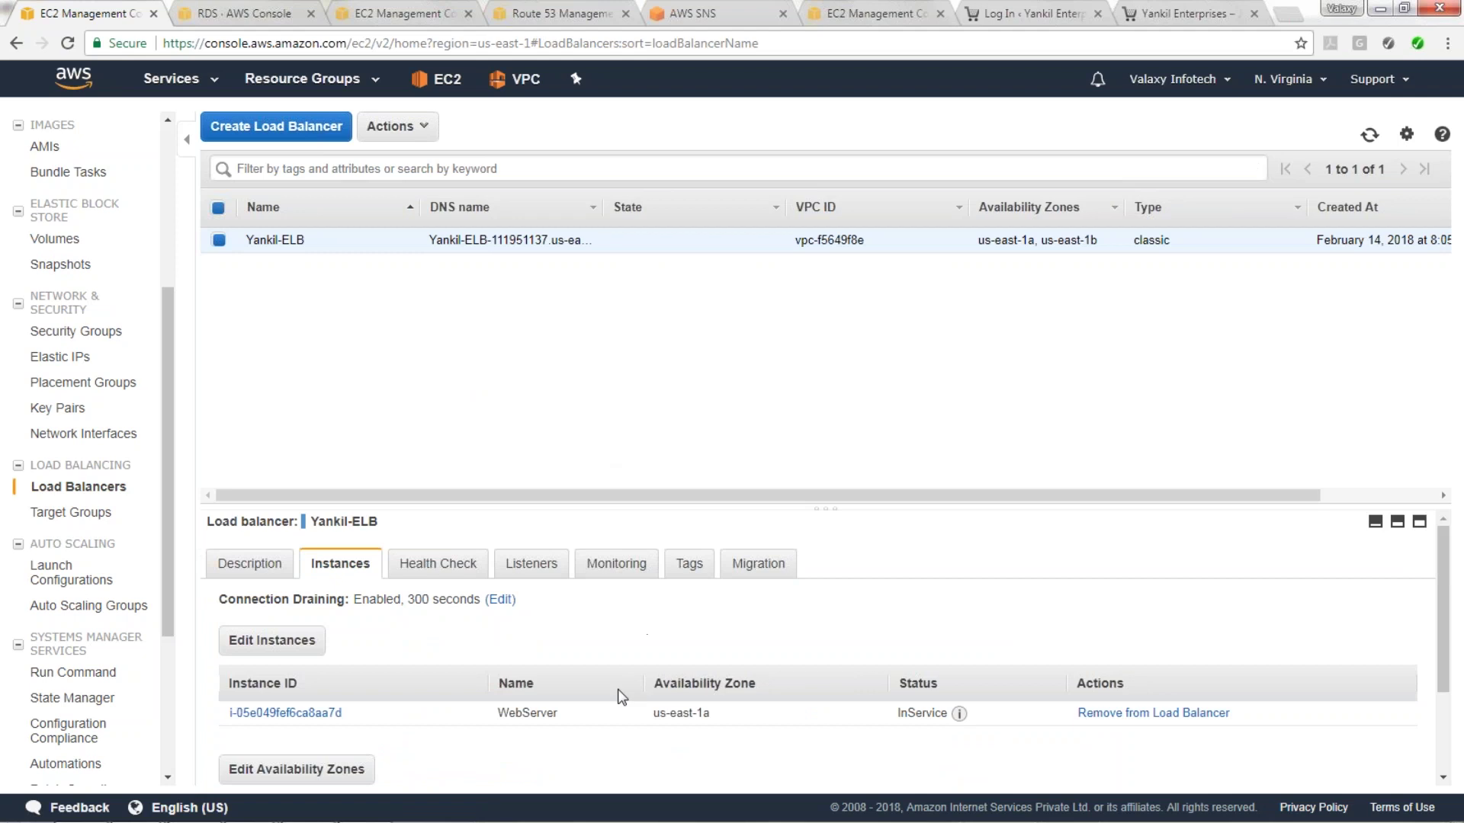
mouse_move(958, 716)
left_click(284, 568)
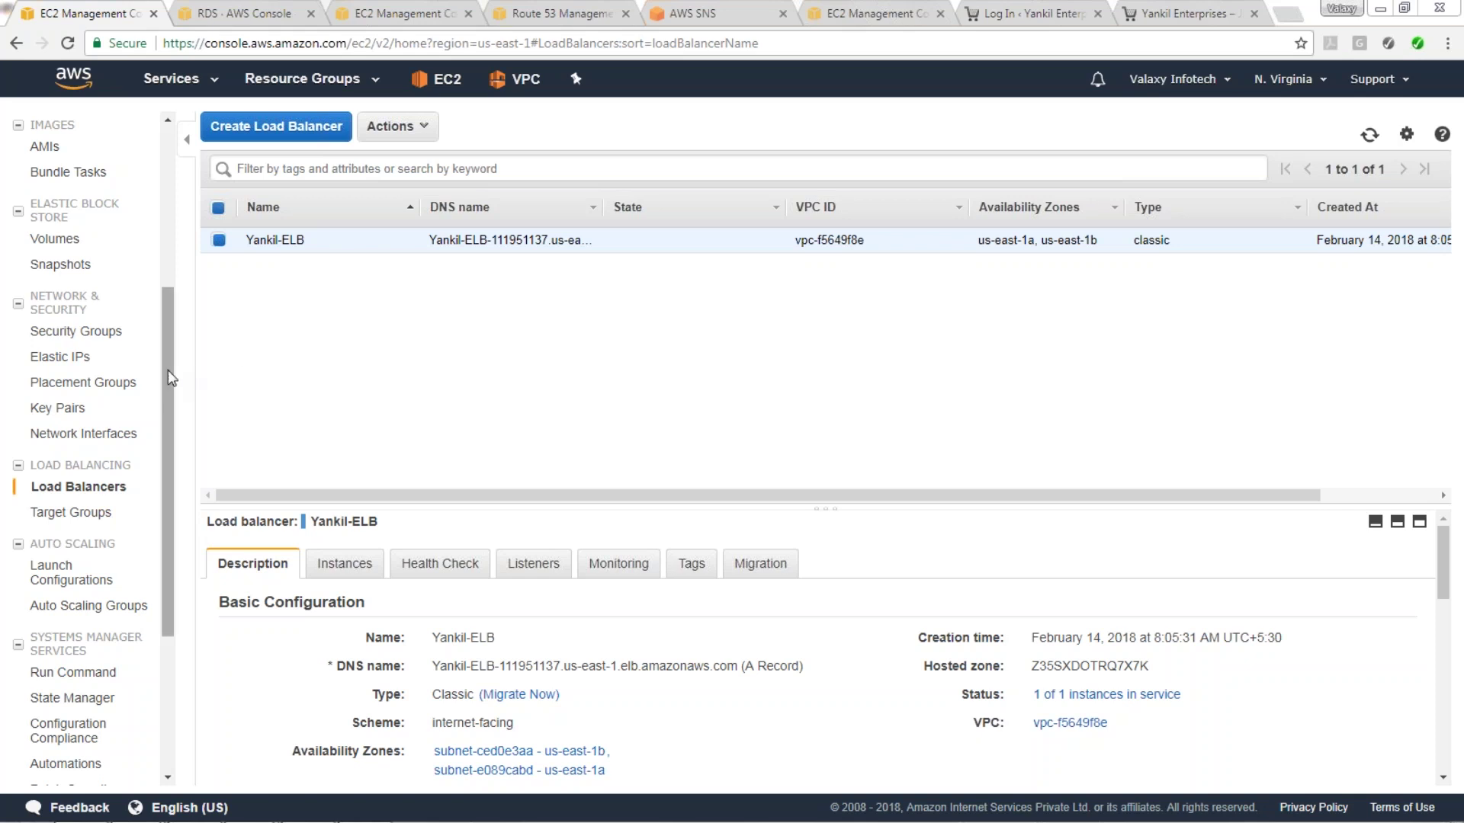
Return to the running instances list from the EC2 Dashboard.
scroll(85, 169, "up", 4)
left_click(80, 120)
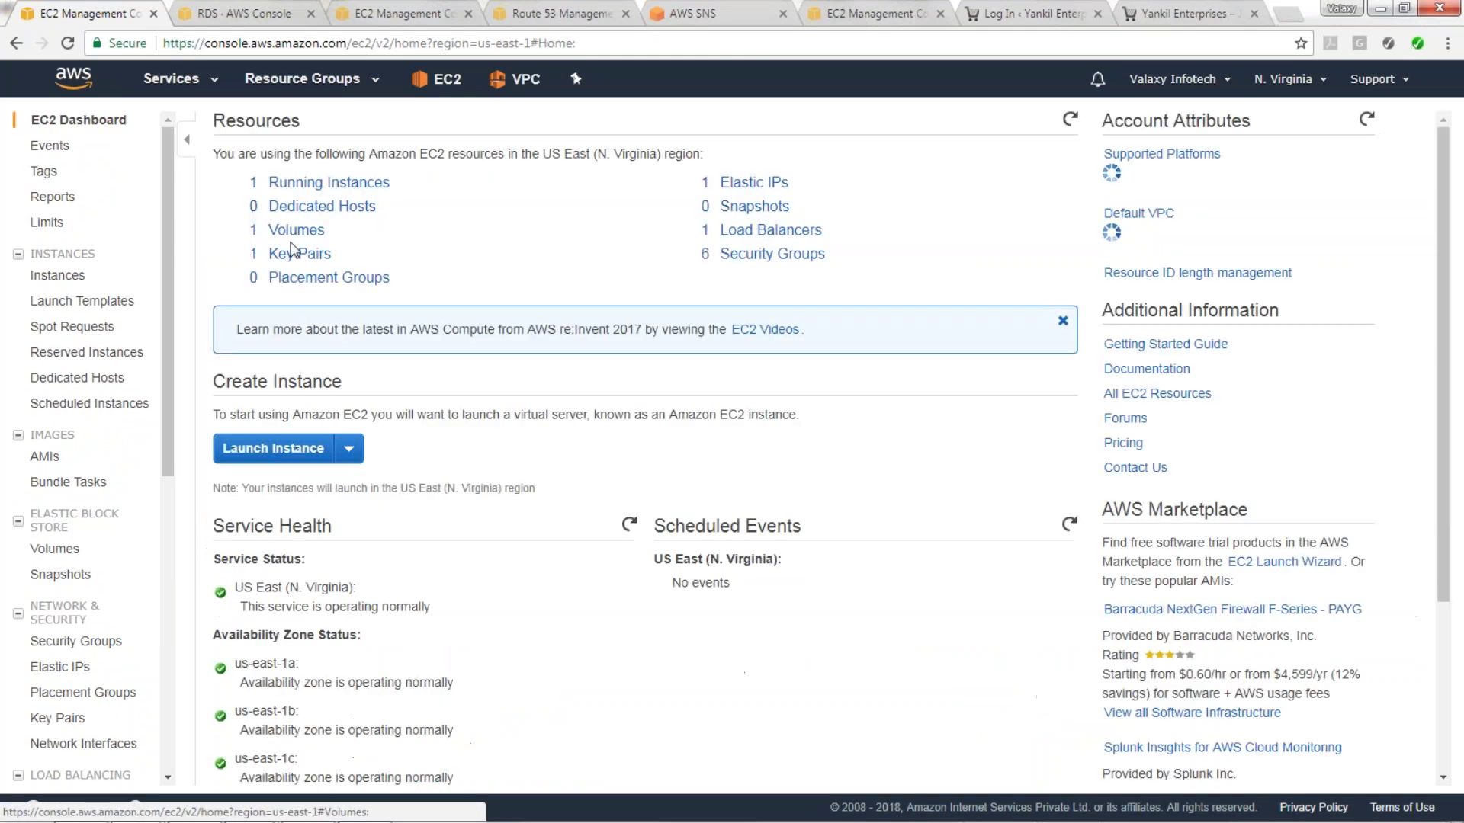
left_click(324, 183)
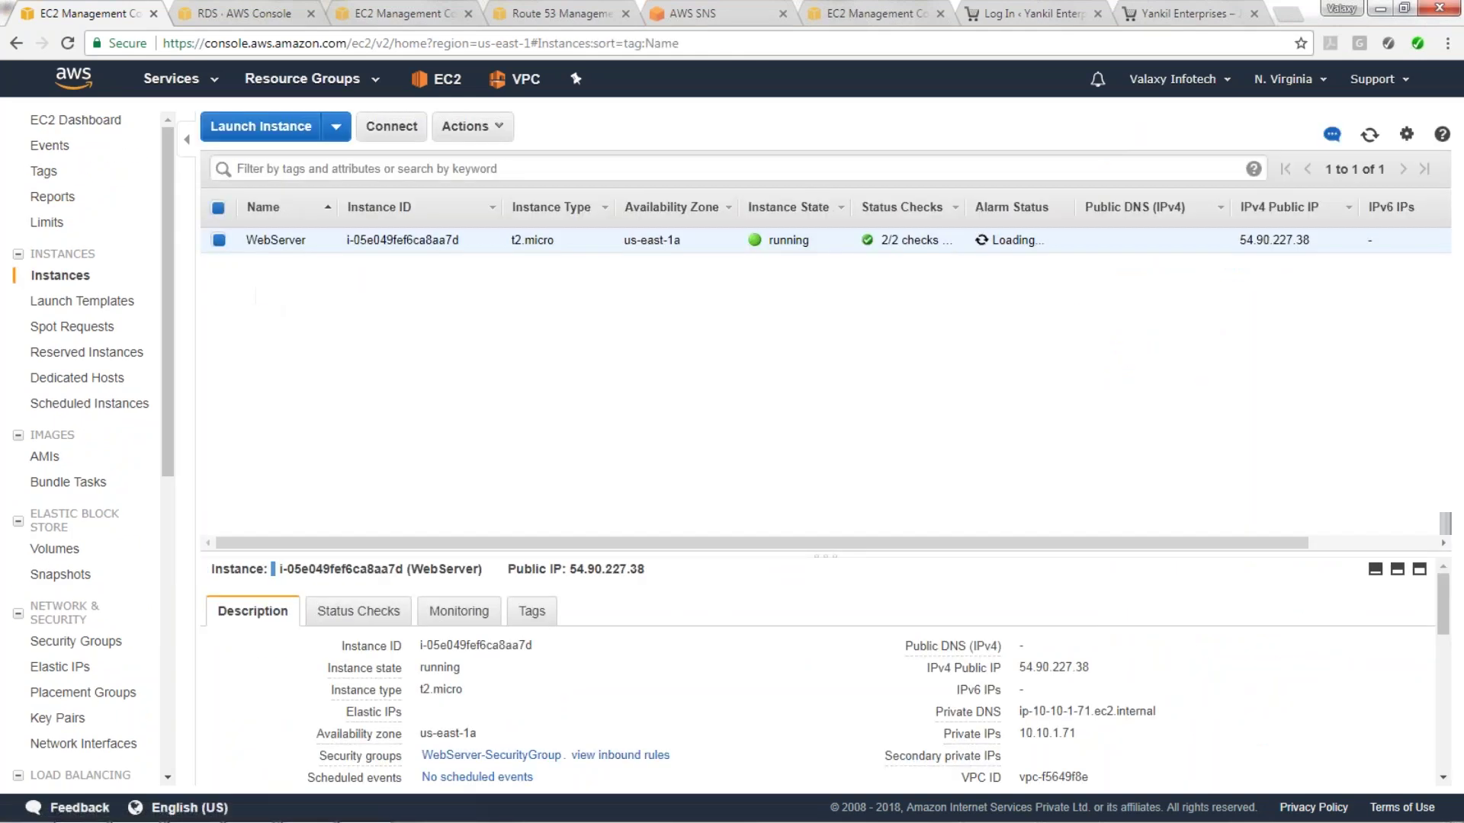
Create an image of WebServer named 'Yankil-Web-Golden-AMI' with the same description.
left_click(470, 126)
mouse_move(534, 228)
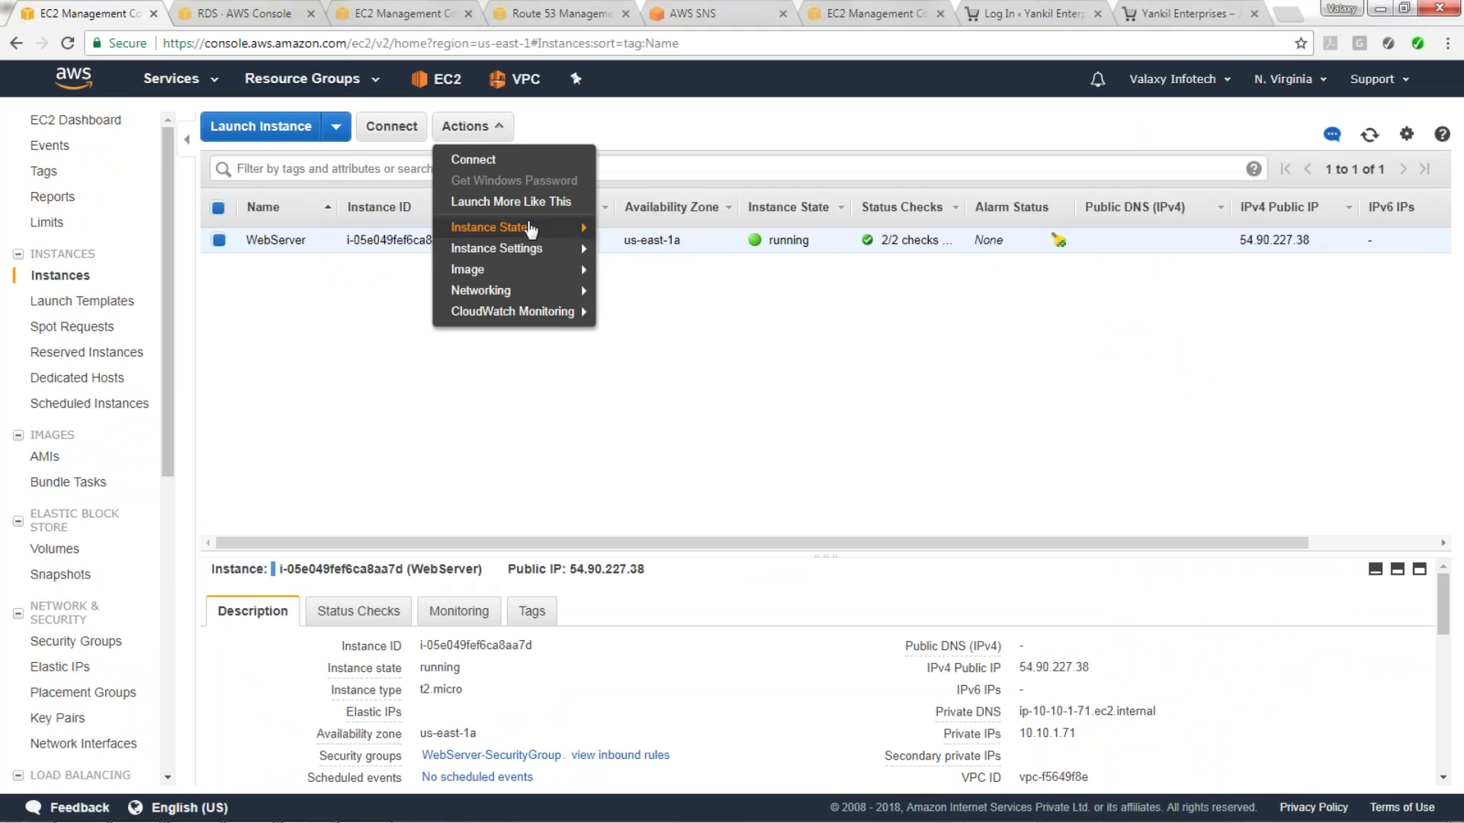
mouse_move(527, 276)
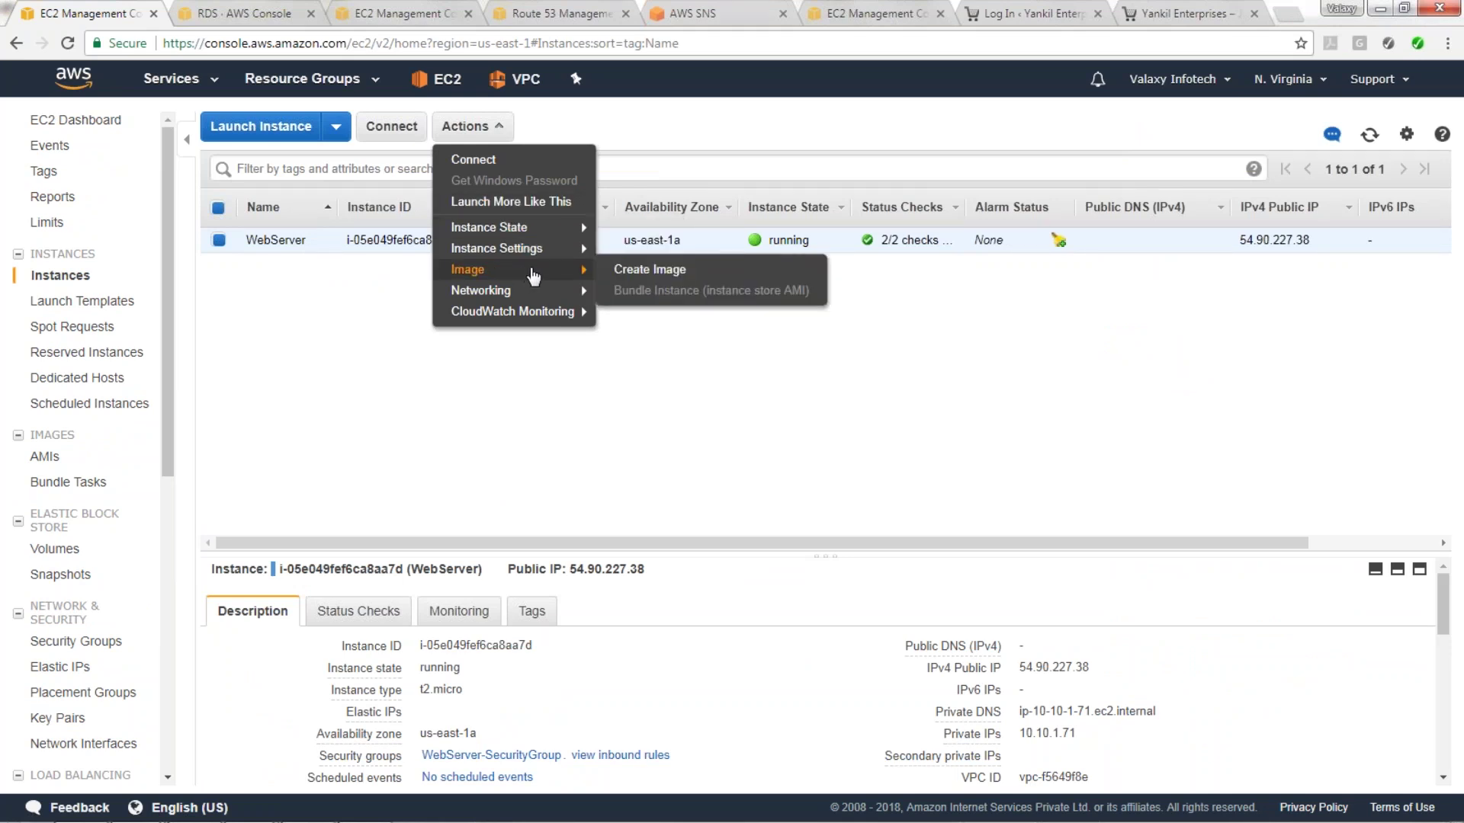
left_click(631, 274)
left_click(627, 299)
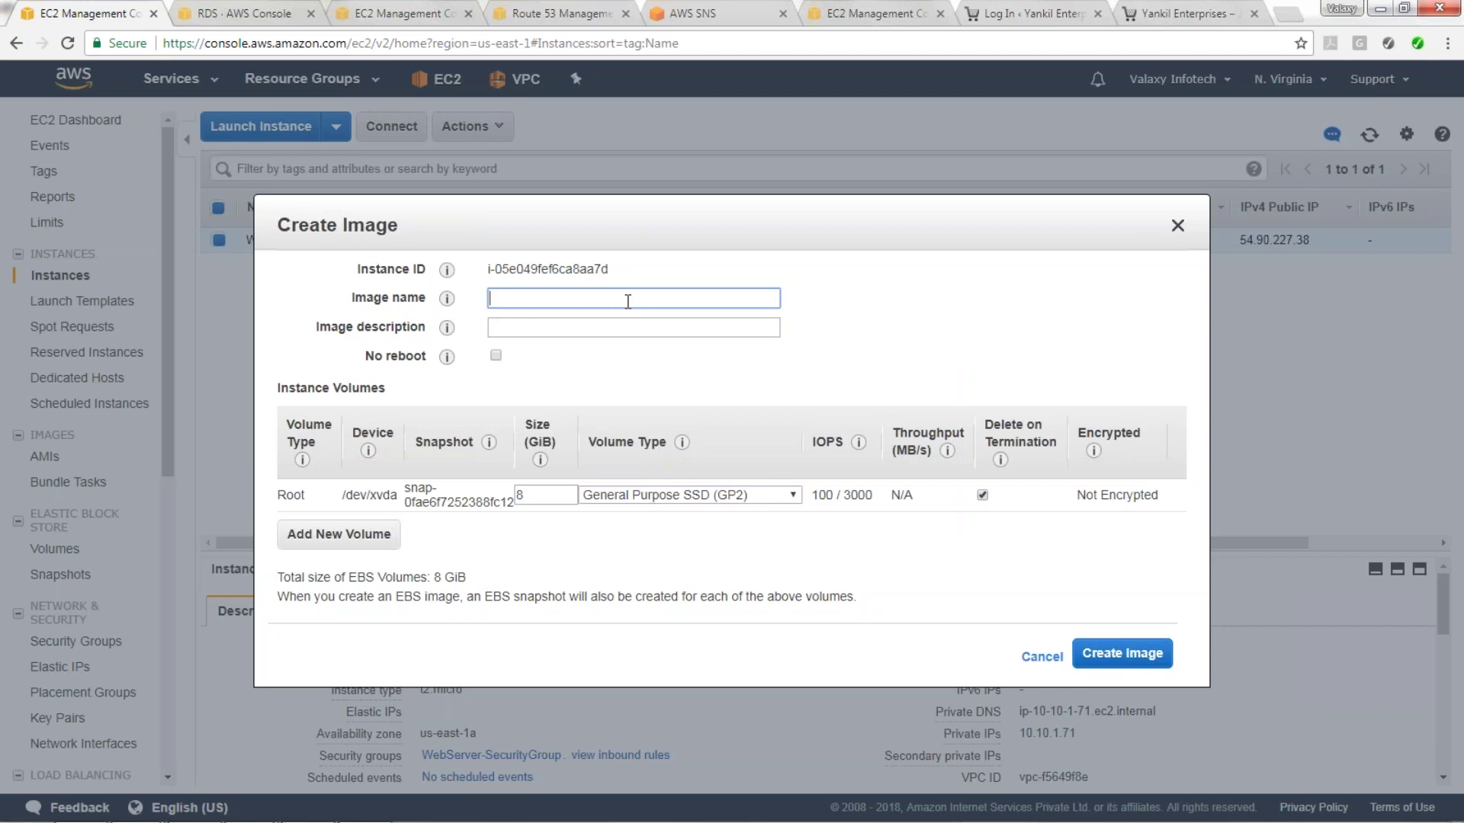
type("Yankil-Web-Golden-AMI")
key("Tab")
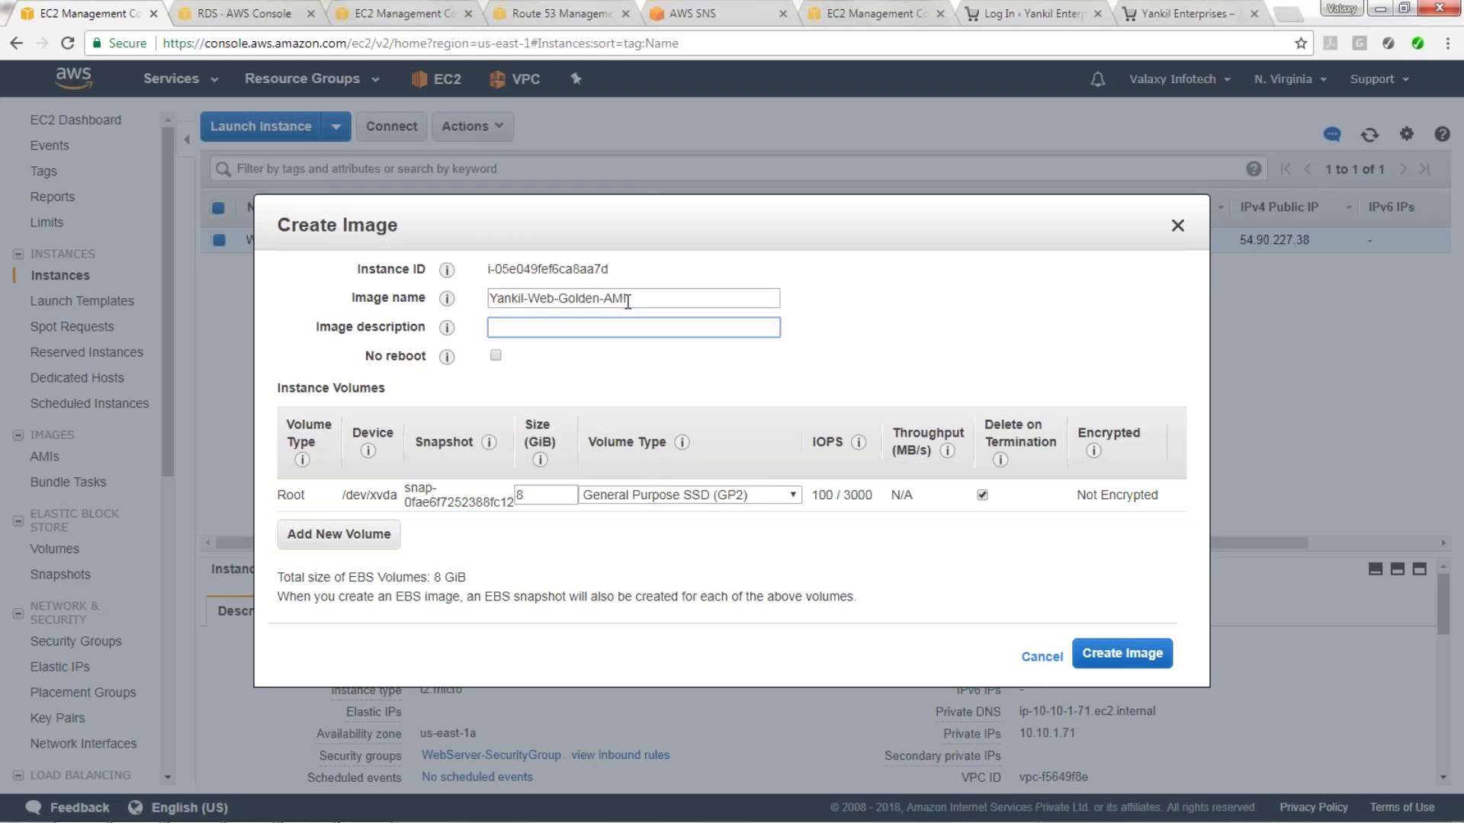
type("Ya")
key("BackSpace")
key("BackSpace")
type("Yankil-Web-Golden-AMI")
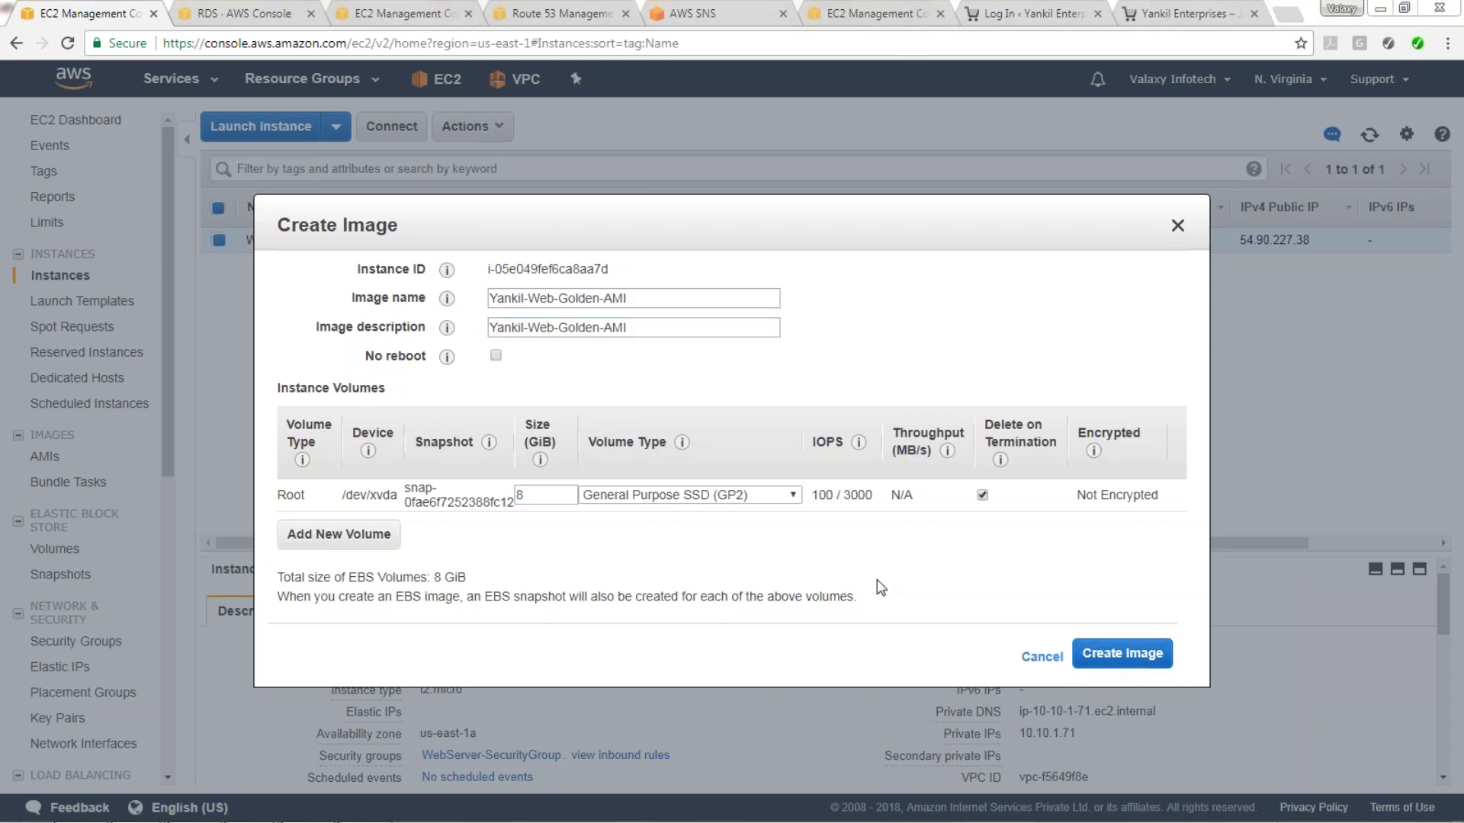
left_click(1134, 657)
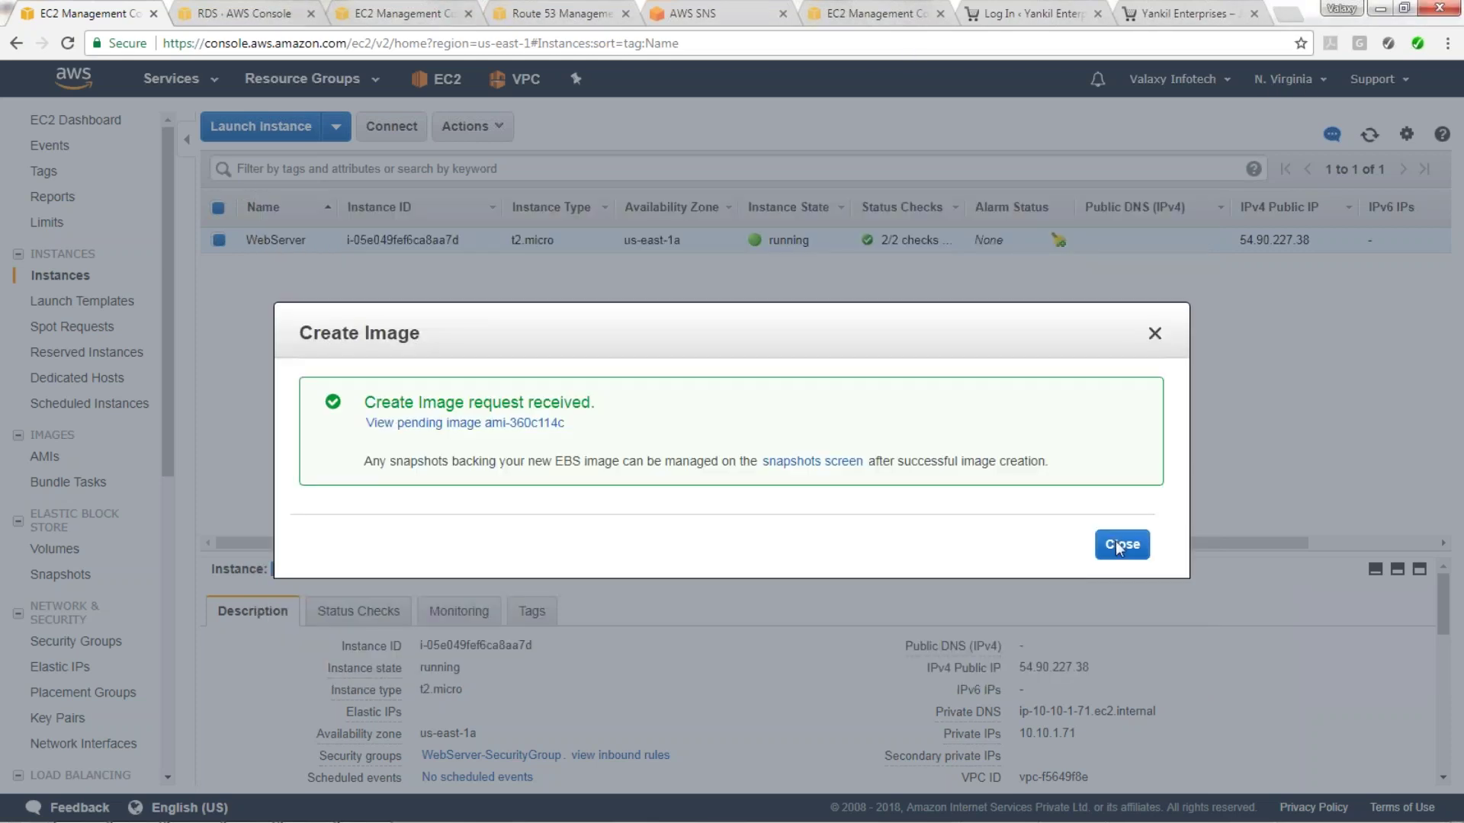
left_click(1135, 550)
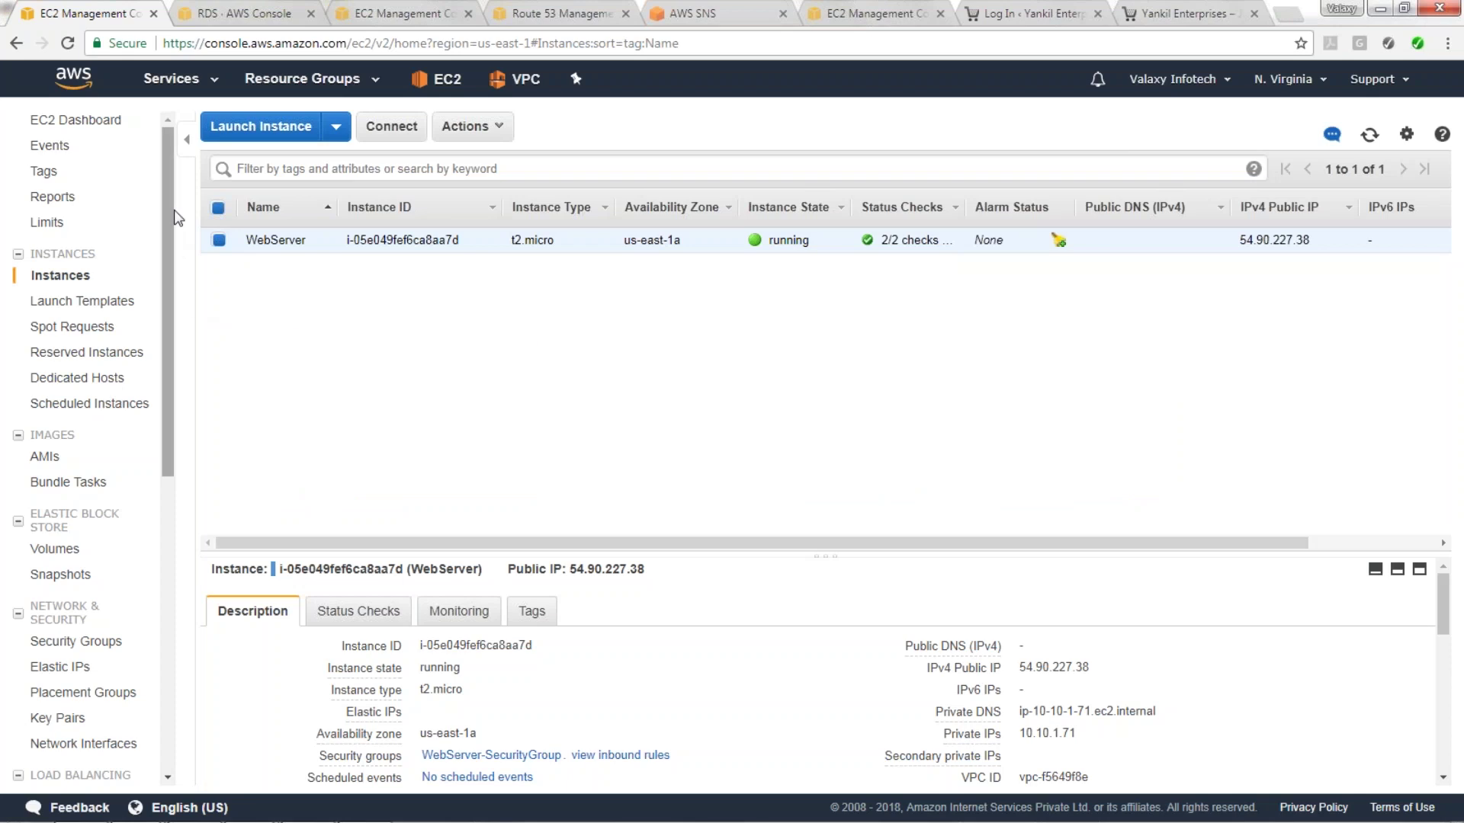
Show slide 9, 'Steps to follow-4', in PowerPoint.
mouse_move(175, 222)
left_mouse_down()
mouse_move(179, 302)
mouse_move(181, 206)
left_mouse_up()
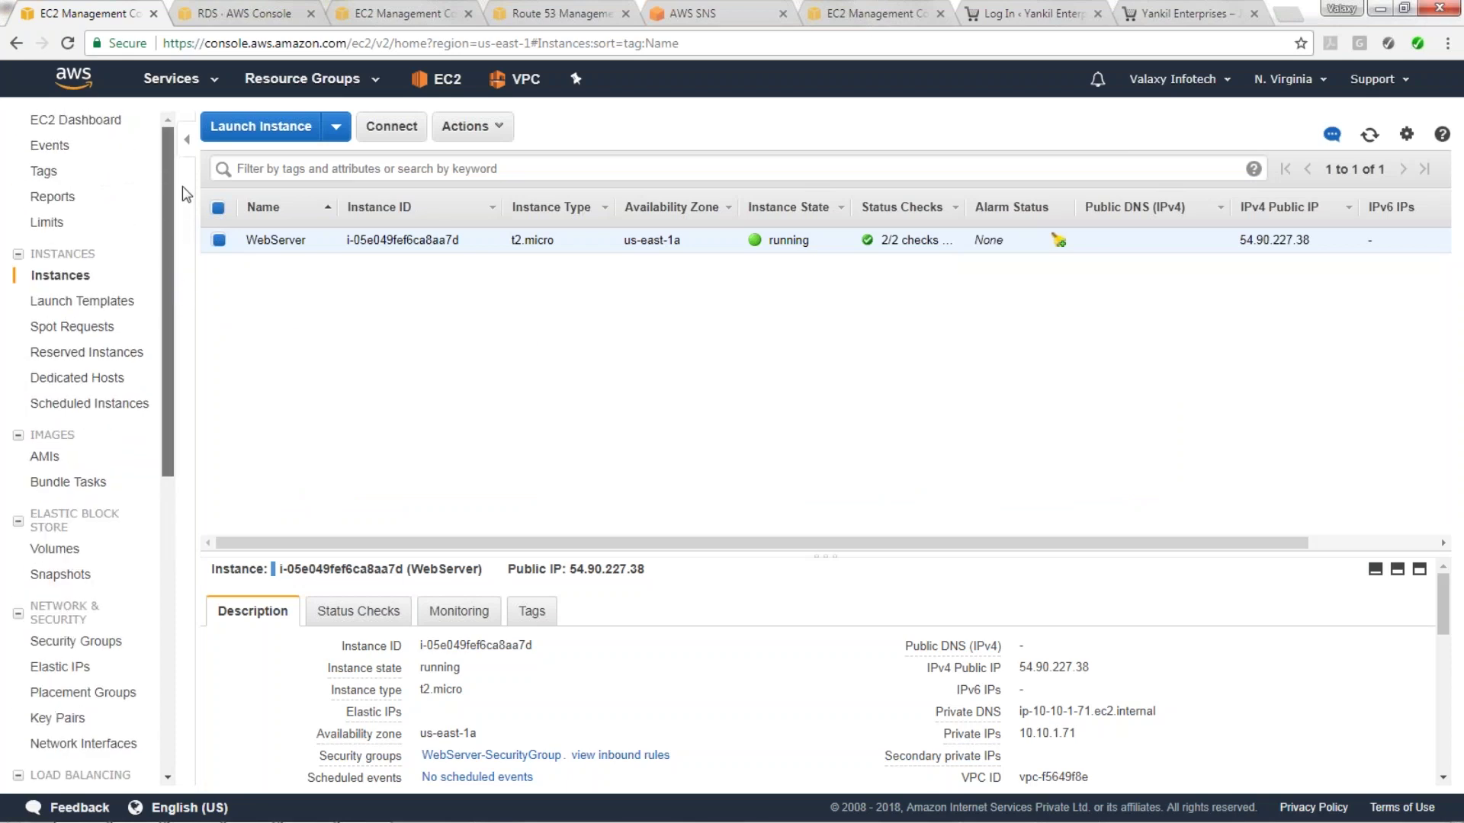
key("alt+Tab")
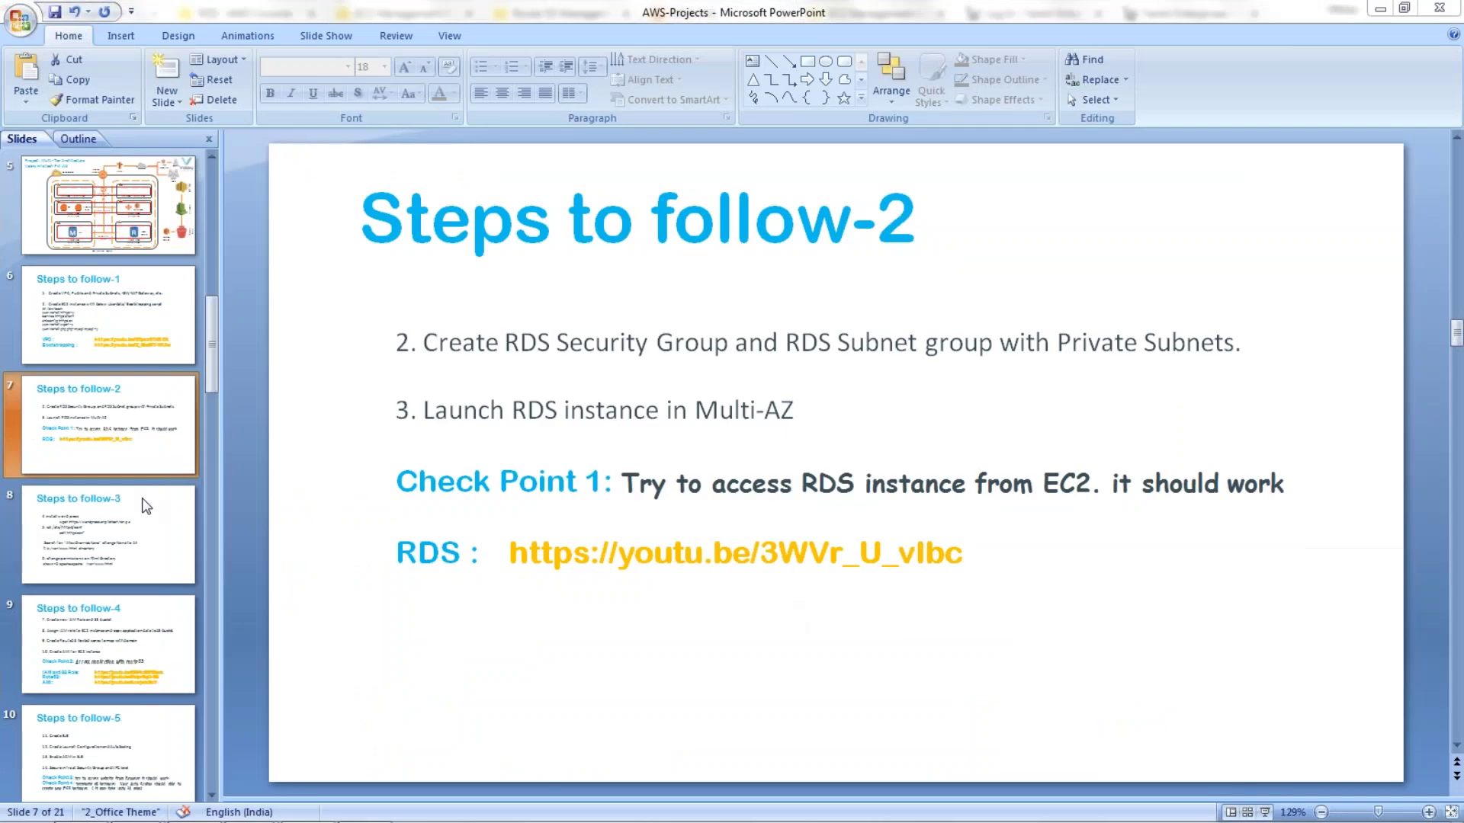
left_click(136, 635)
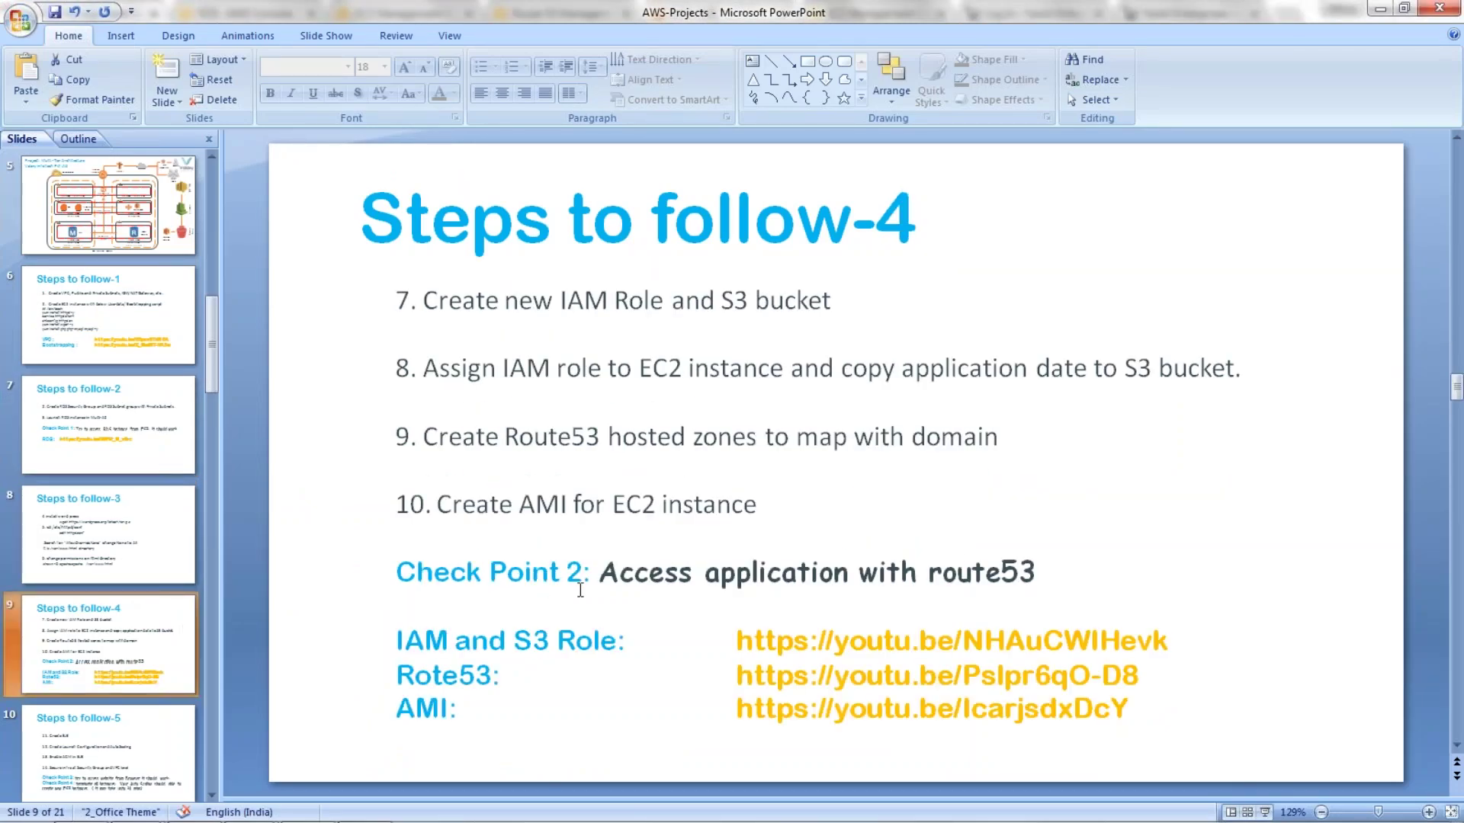
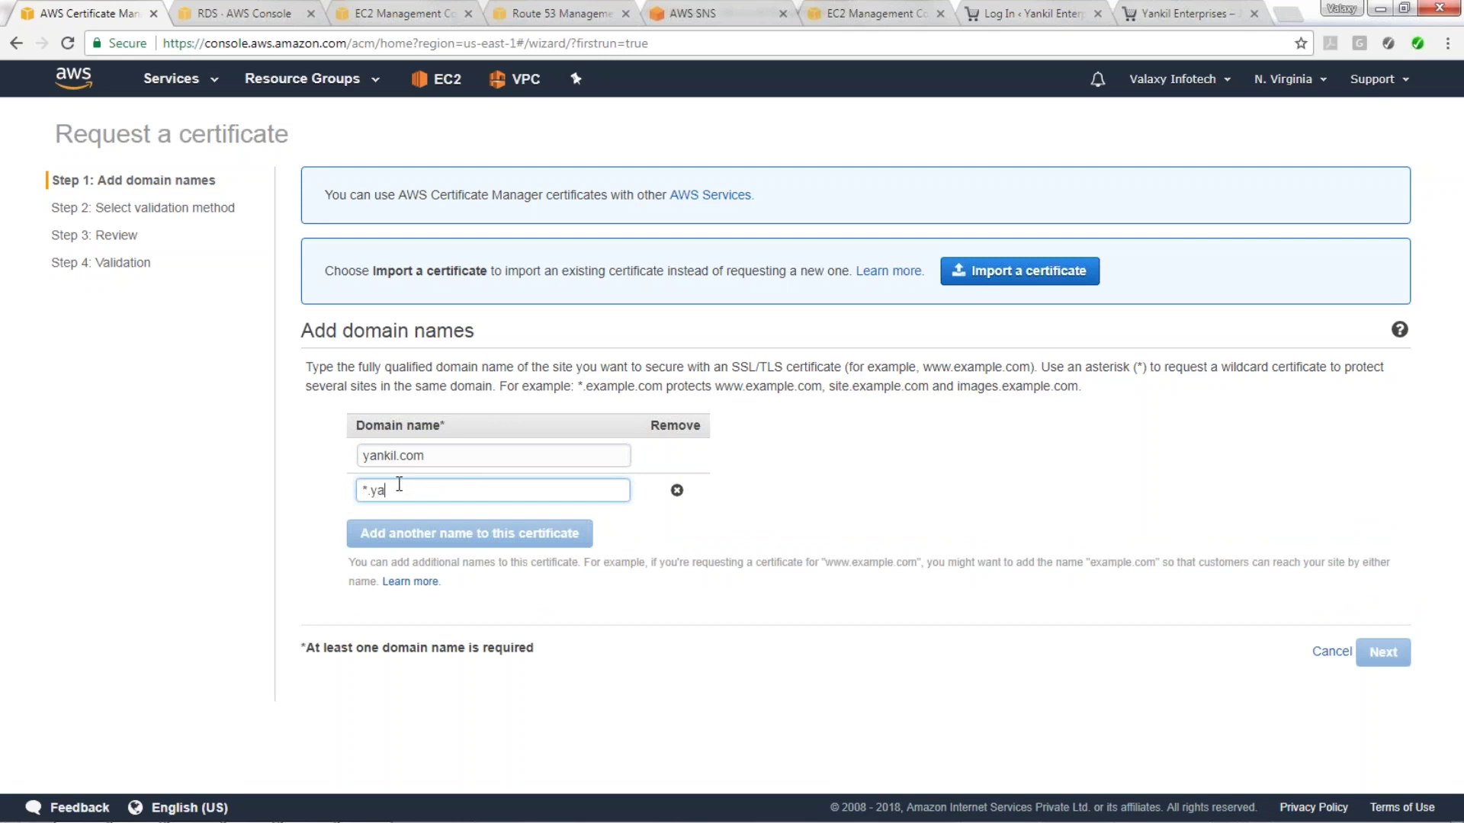
Finish adding yankil.com and the wildcard *.yankil.com as domain names, then continue to validation.
type(".com")
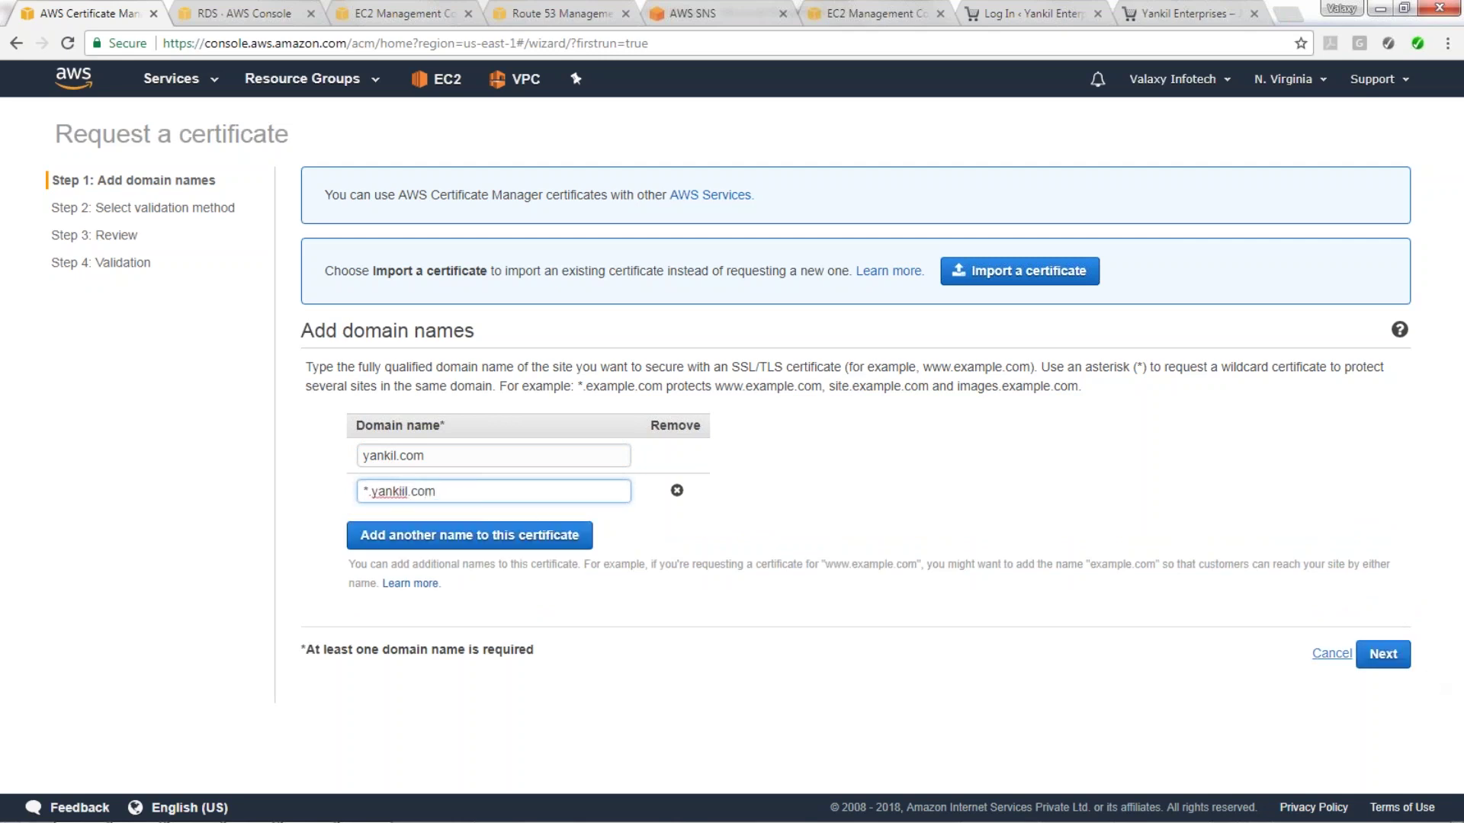
left_click(1379, 655)
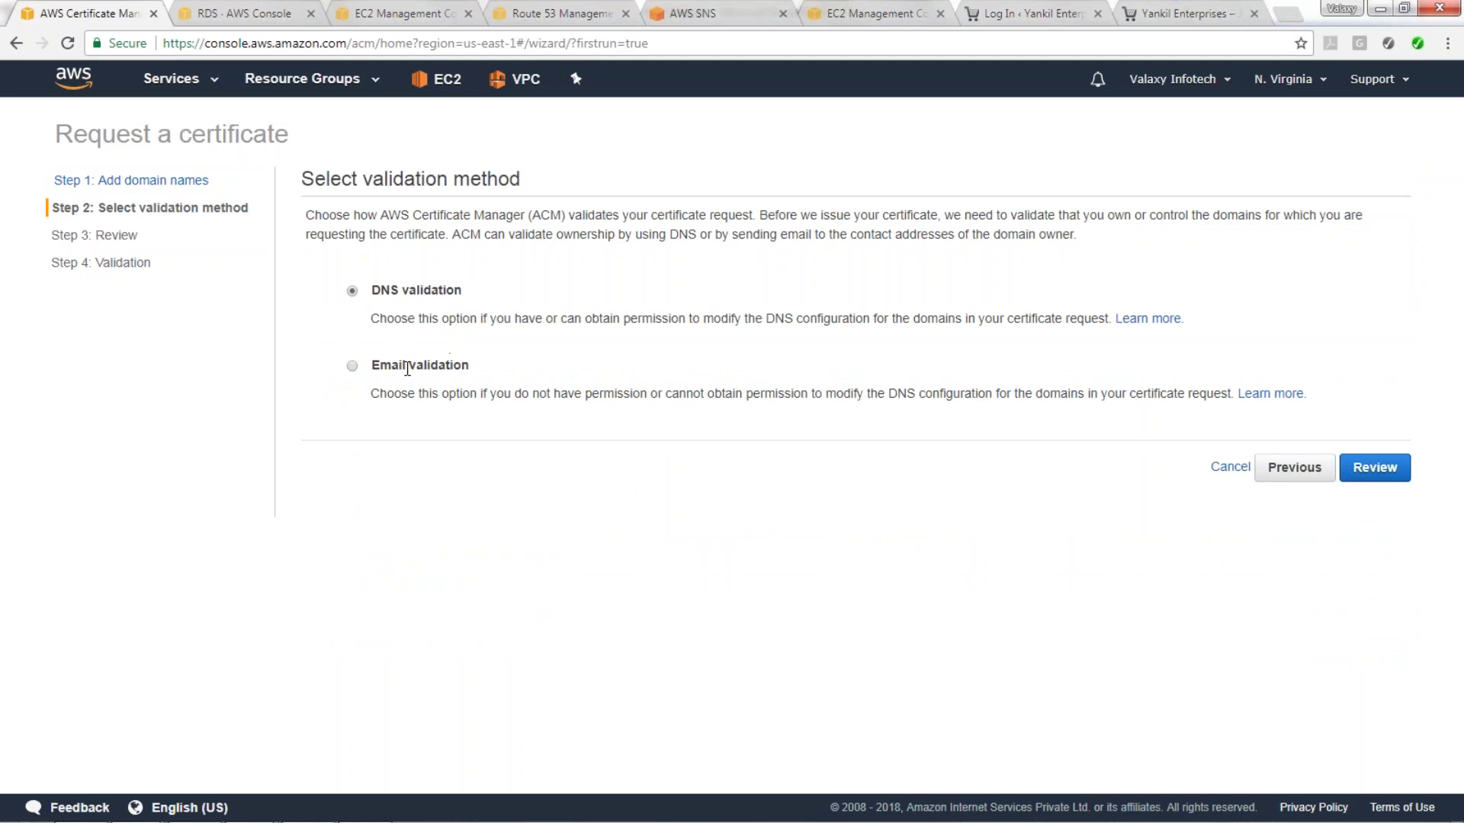
Choose email validation, review and confirm the certificate request, and return to the certificate list.
left_click(354, 369)
left_click(1384, 462)
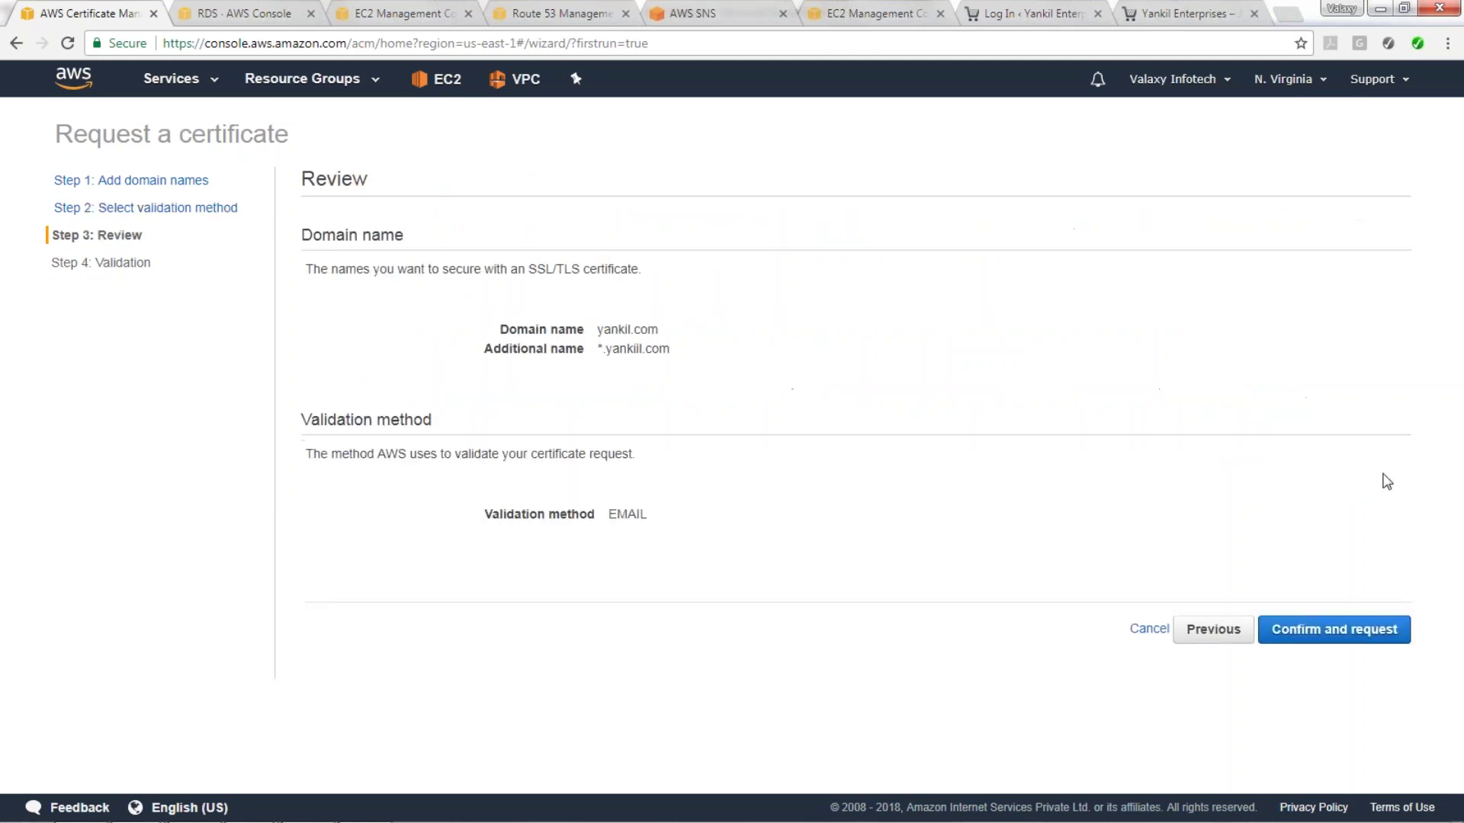
left_click(1365, 629)
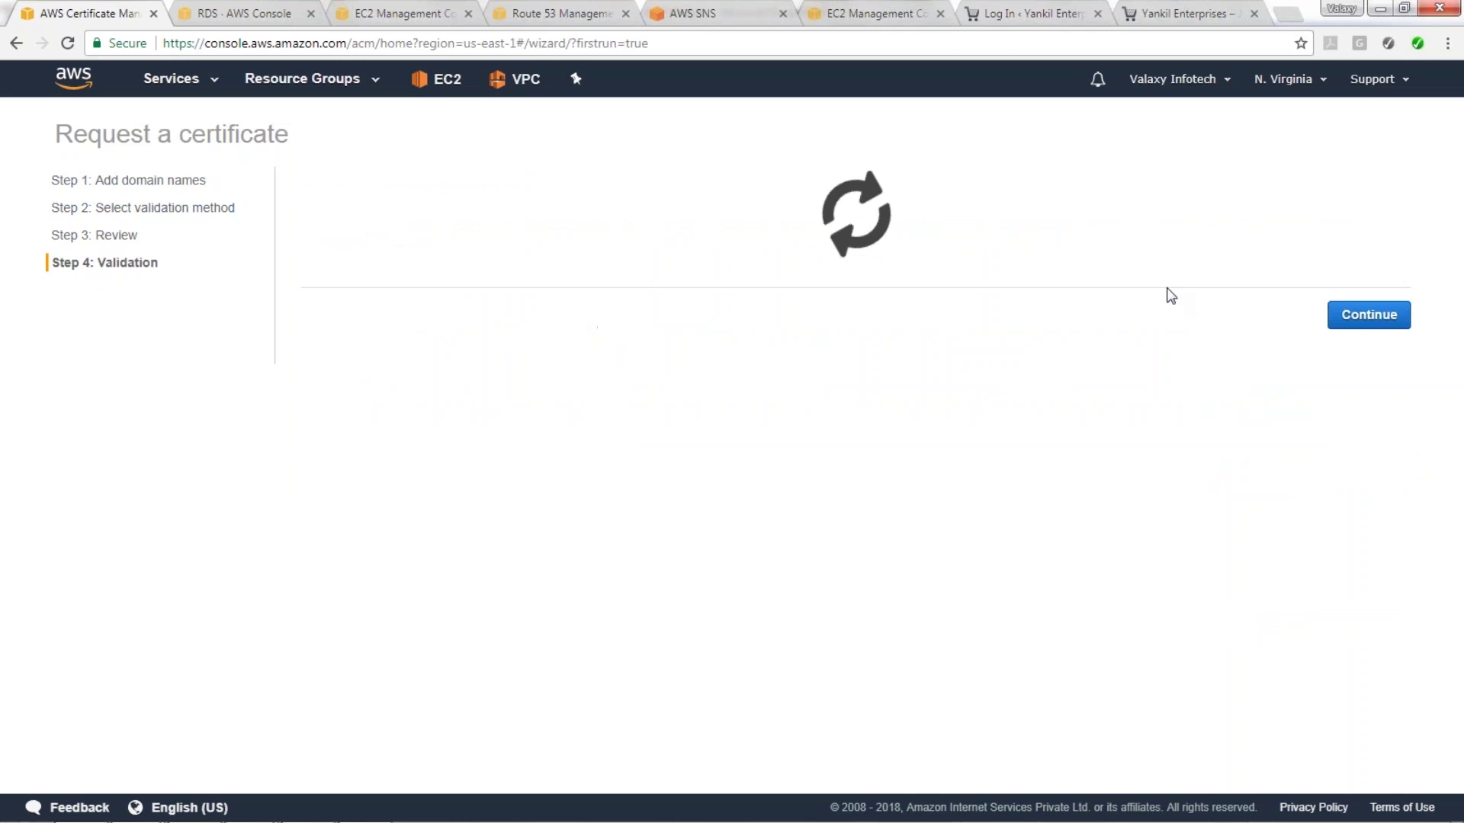
left_click(1362, 513)
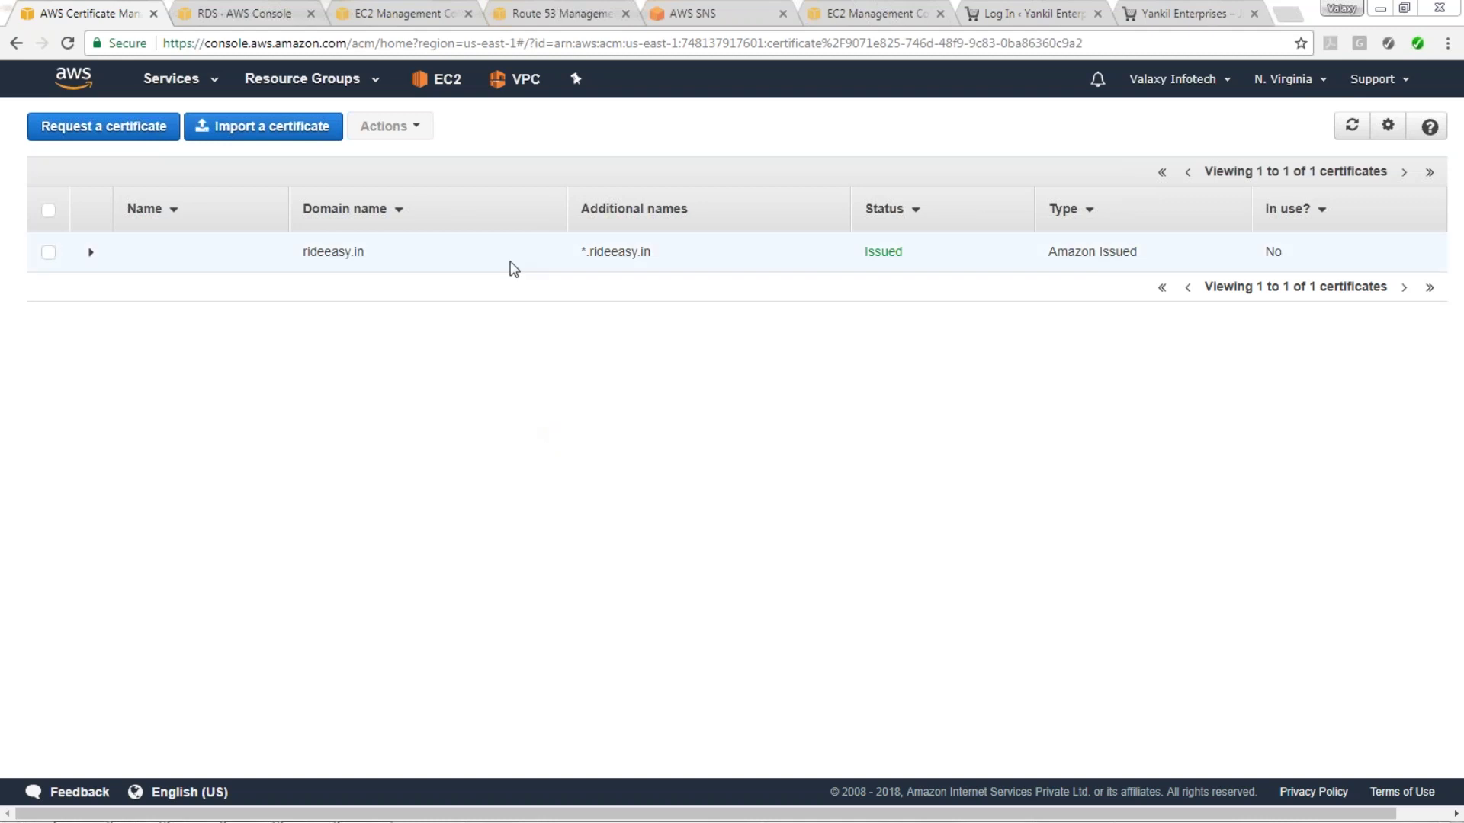
In the EC2 console, open Auto Scaling Launch Configurations, listing the existing Halfords-LC.
left_click(273, 14)
left_click(92, 14)
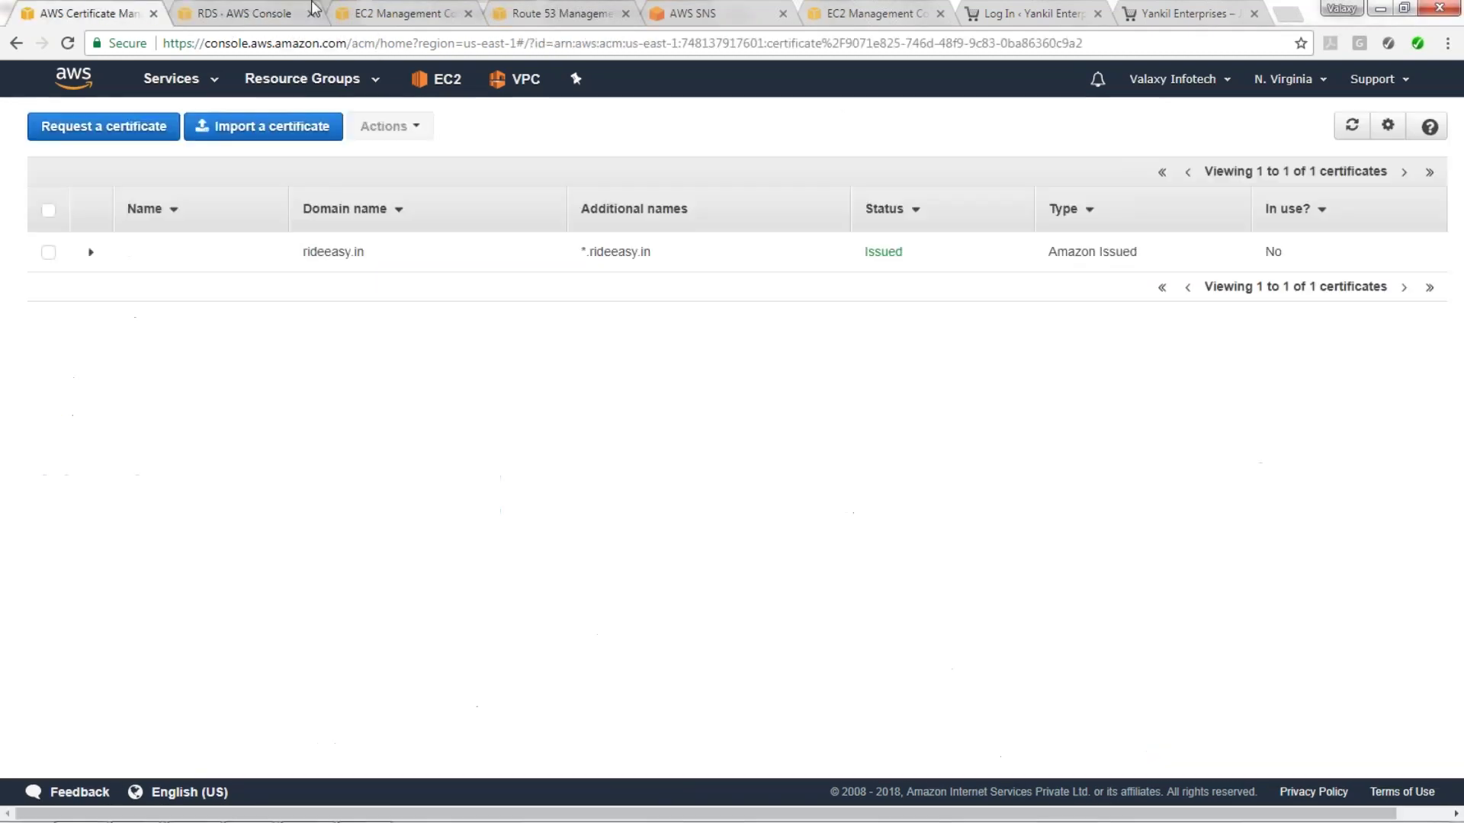
left_click(389, 13)
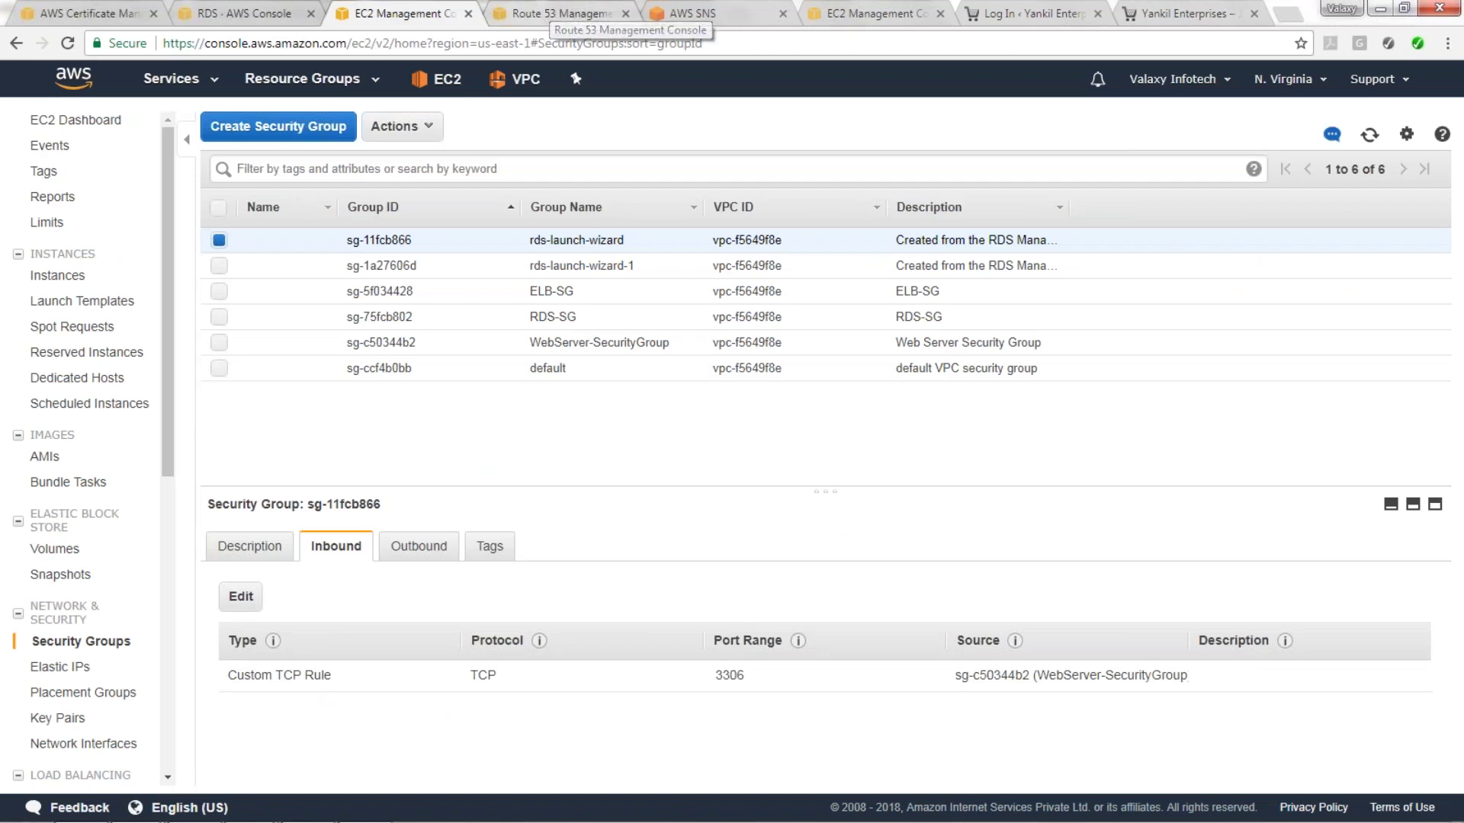
left_click(57, 275)
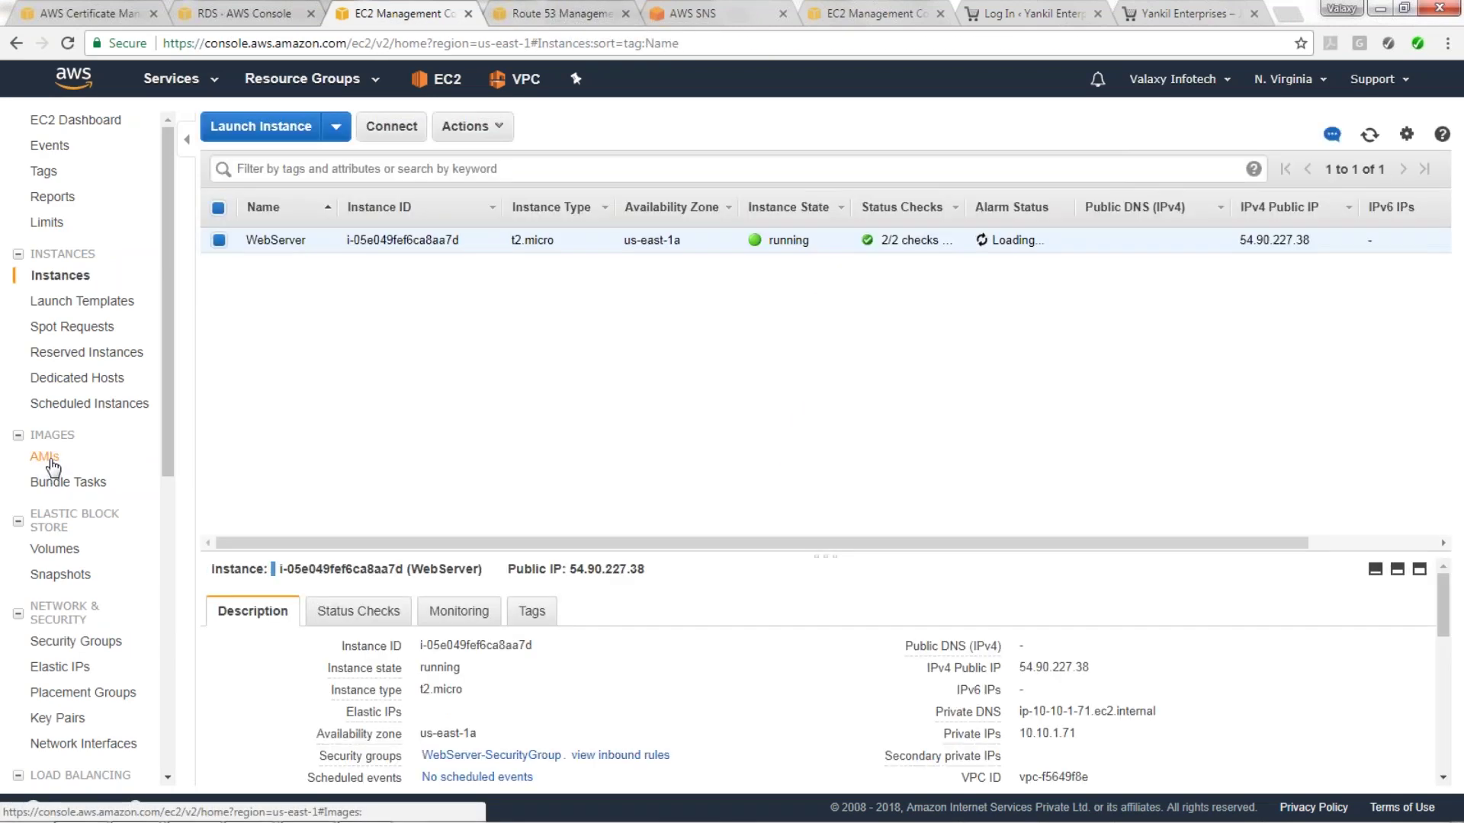
left_click(50, 461)
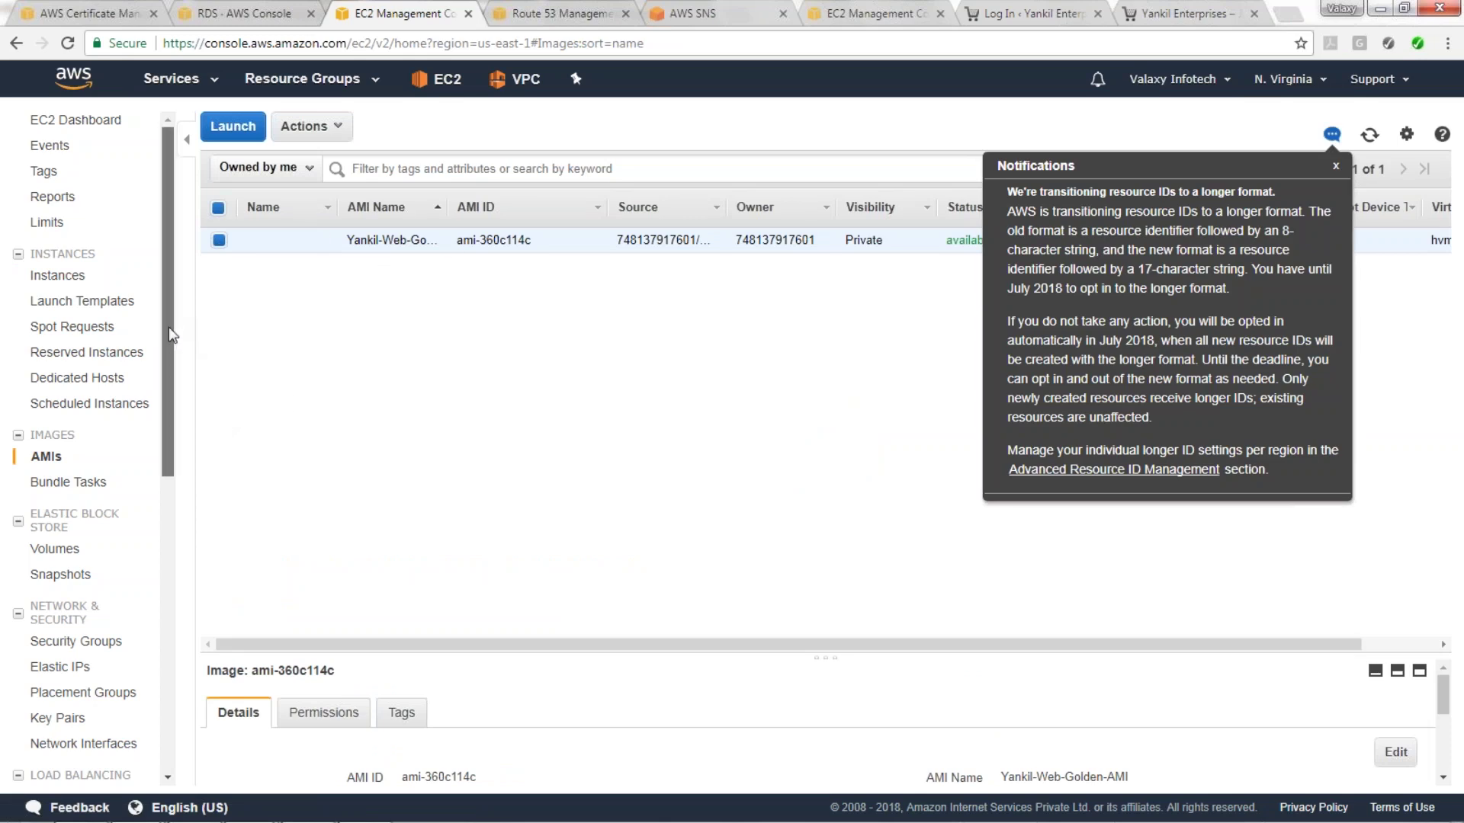
scroll(169, 397, "down", 3)
left_click_drag(175, 427, 169, 530)
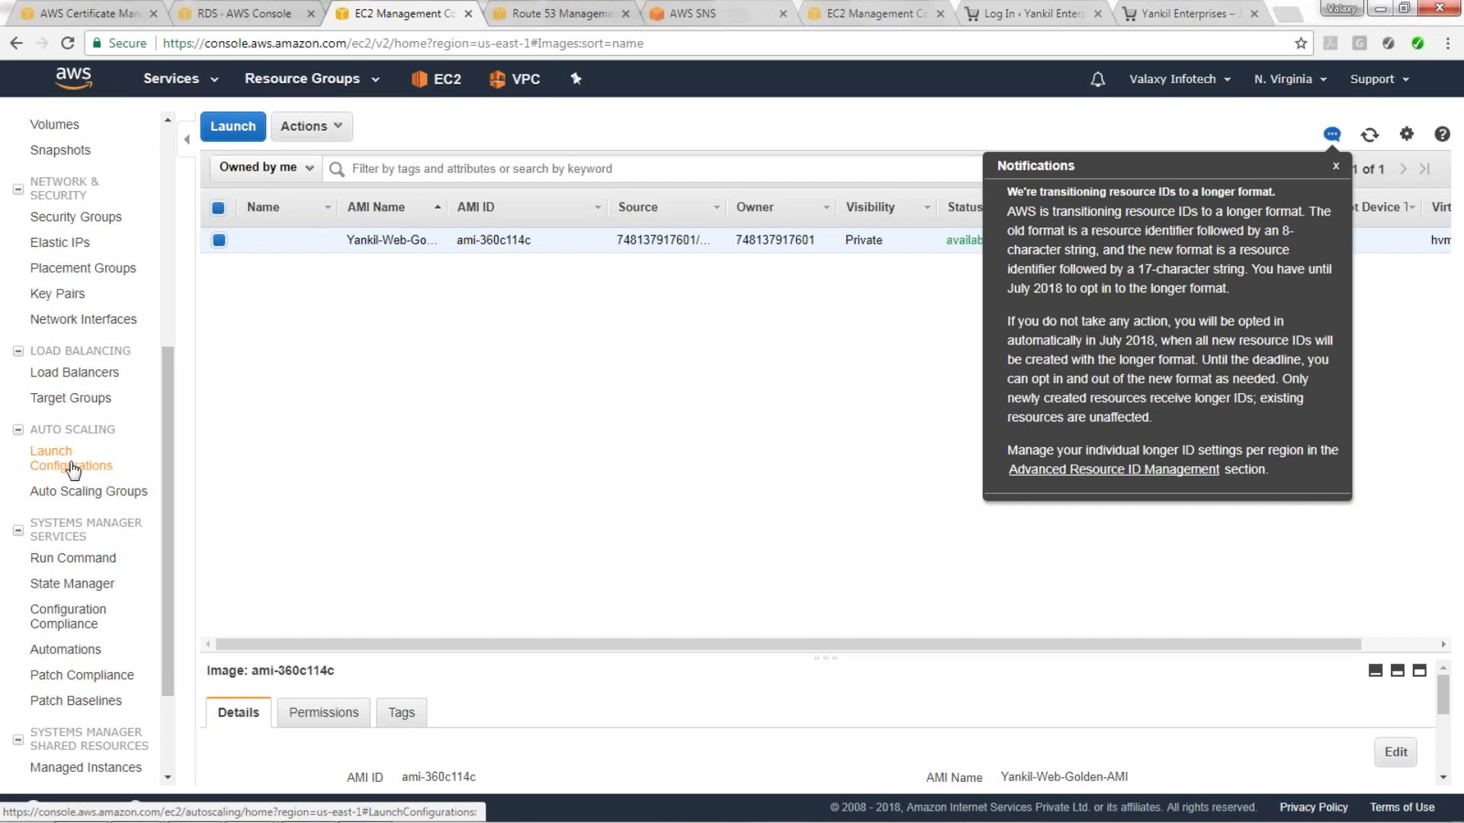
left_click(69, 465)
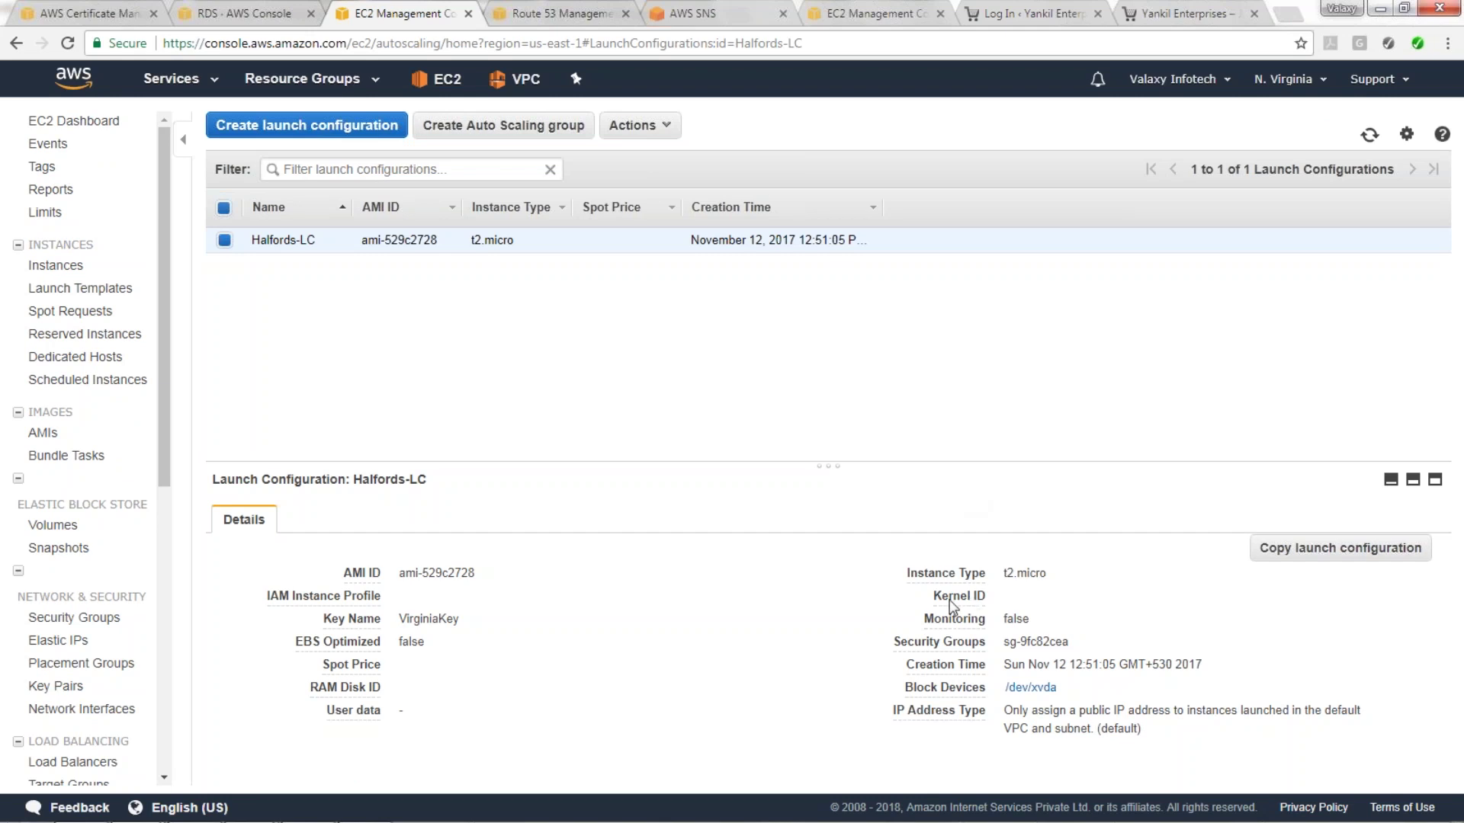
Start a new launch configuration from My AMIs' Yankil-Web-Golden-AMI on t2.micro.
left_click(338, 127)
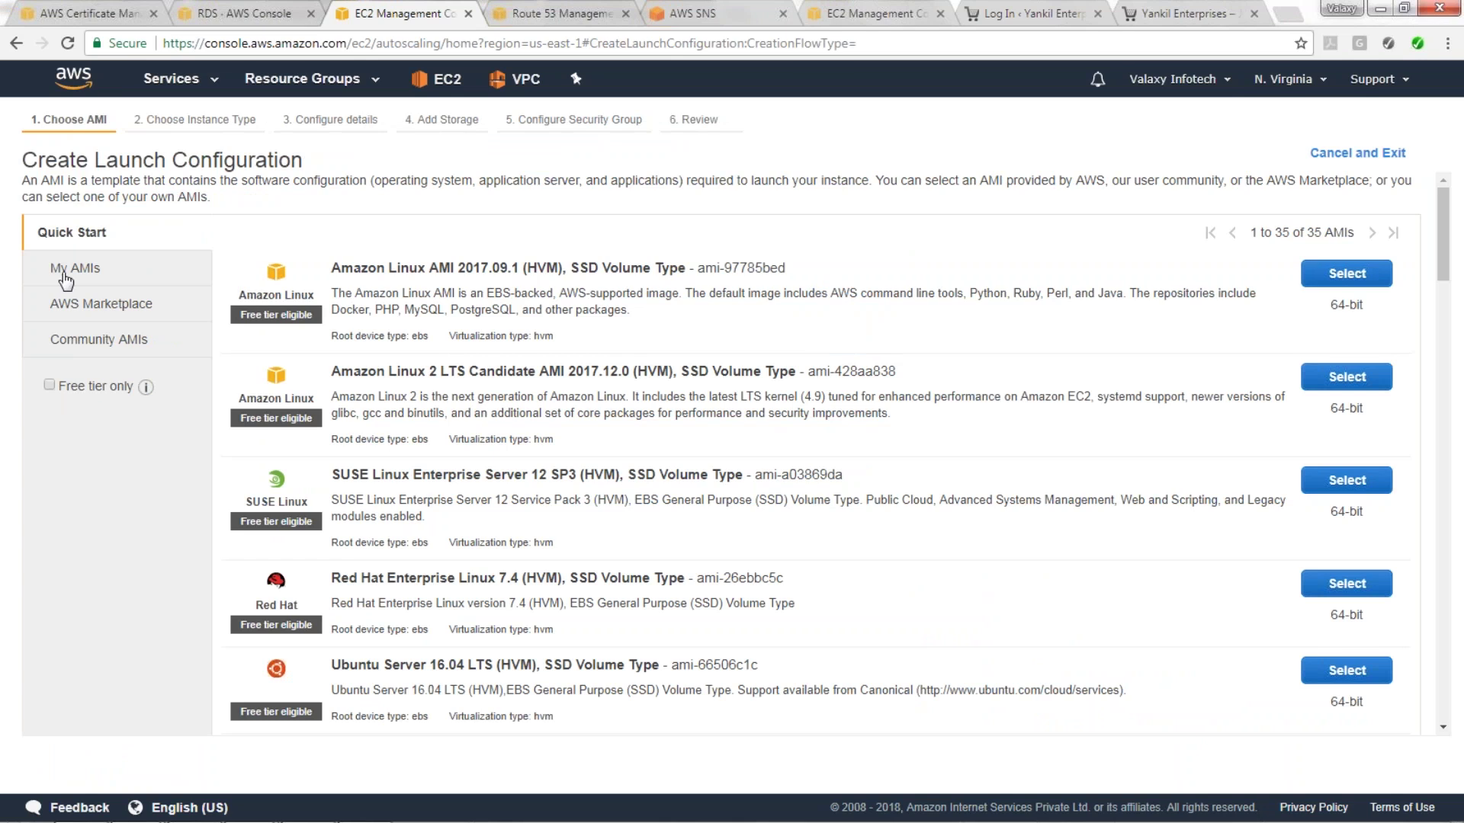
left_click(73, 276)
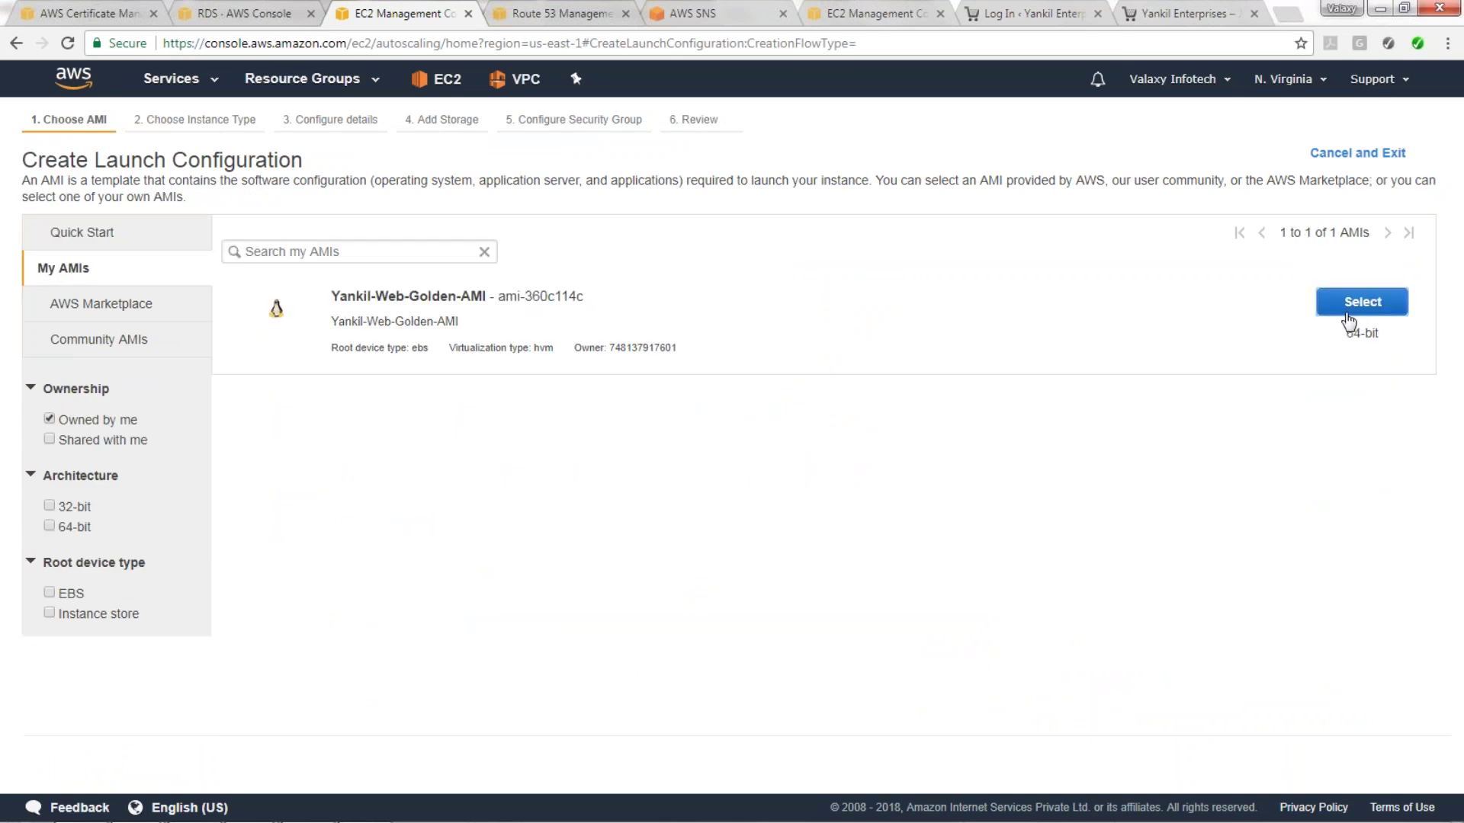
left_click(1345, 308)
mouse_move(435, 424)
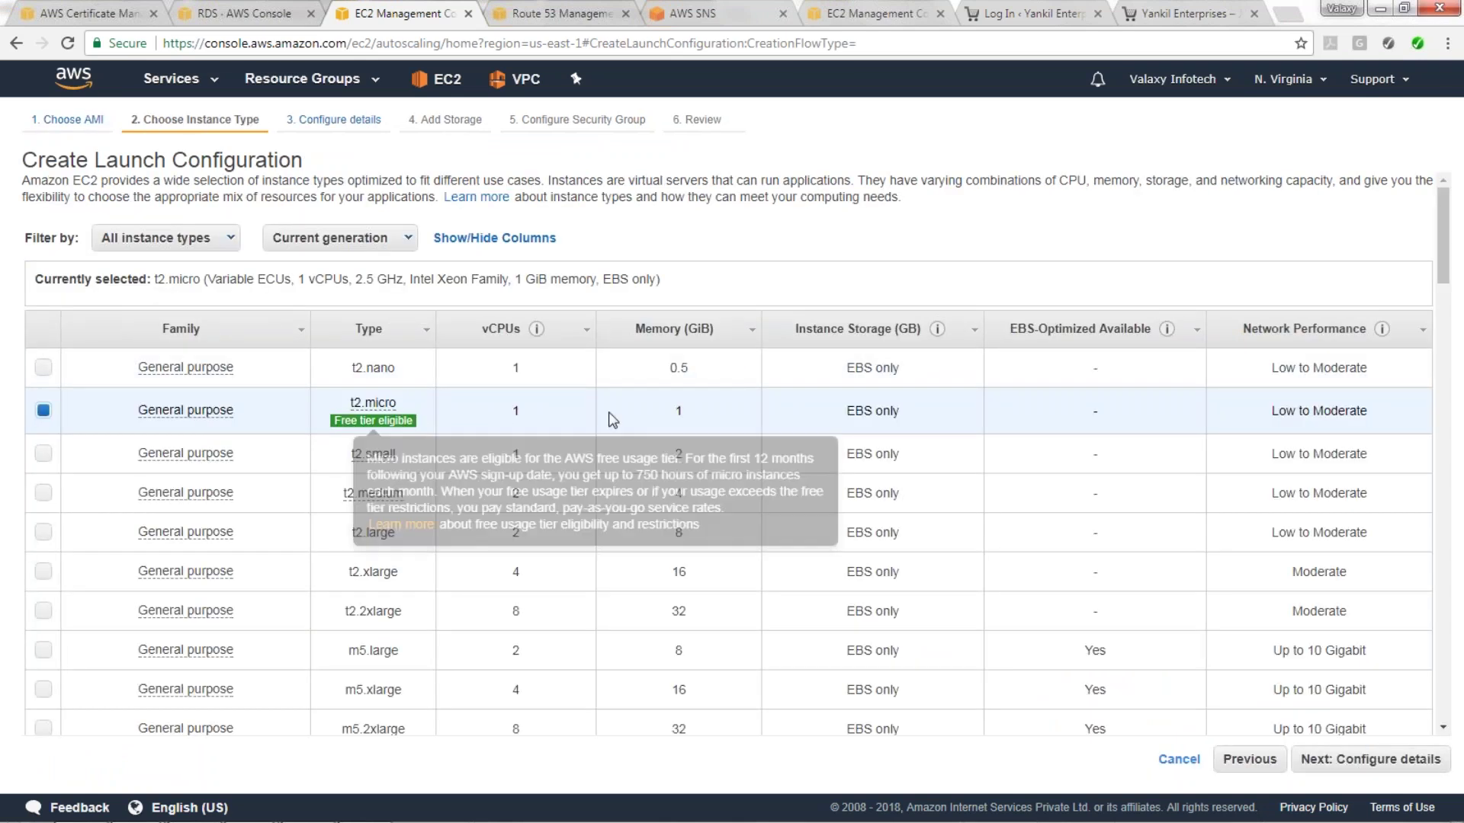
left_click(1373, 766)
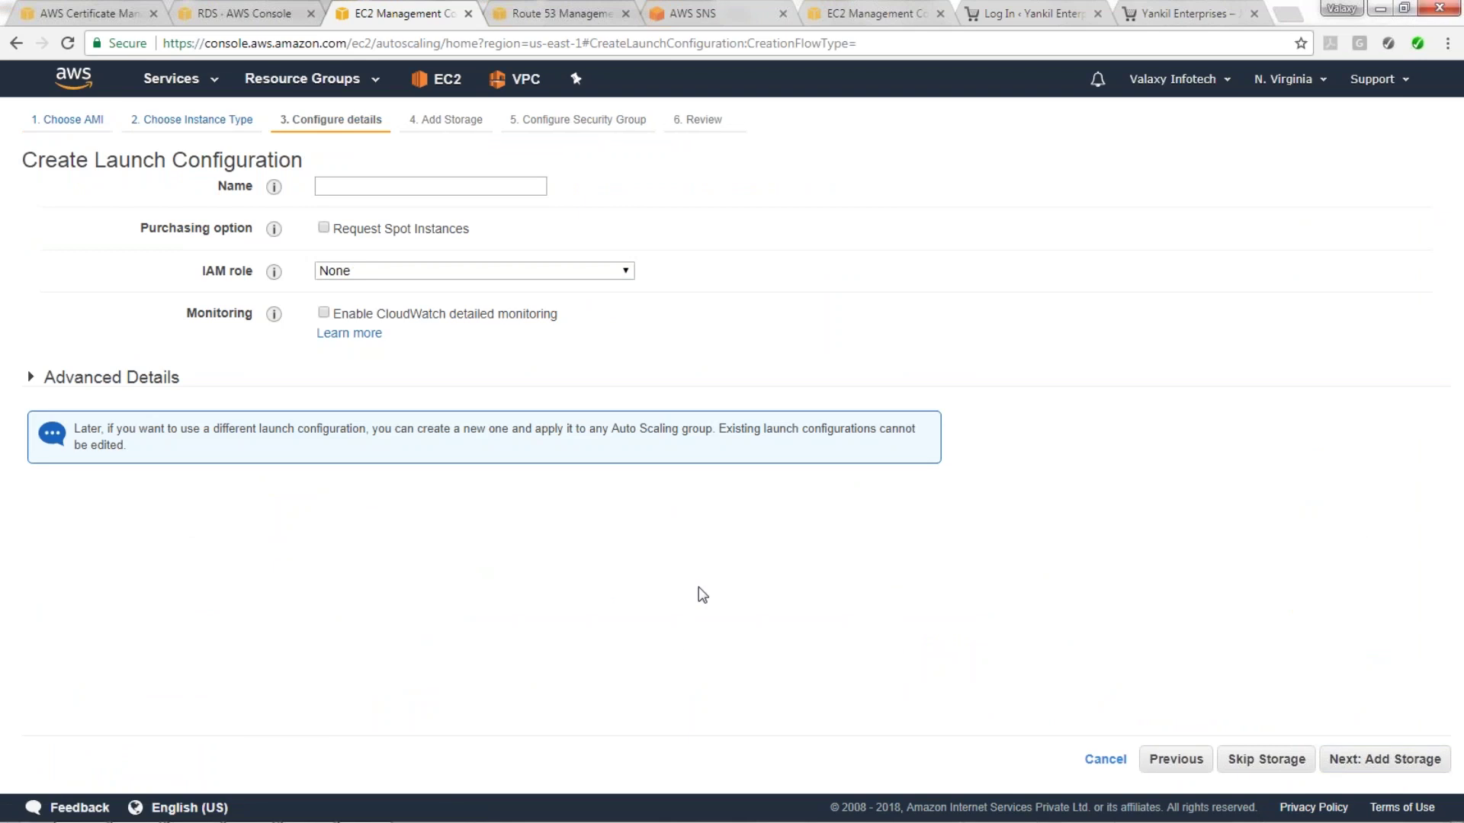
Name the launch configuration Yankil-LC with IAM role S3_Full-Access.
left_click(355, 190)
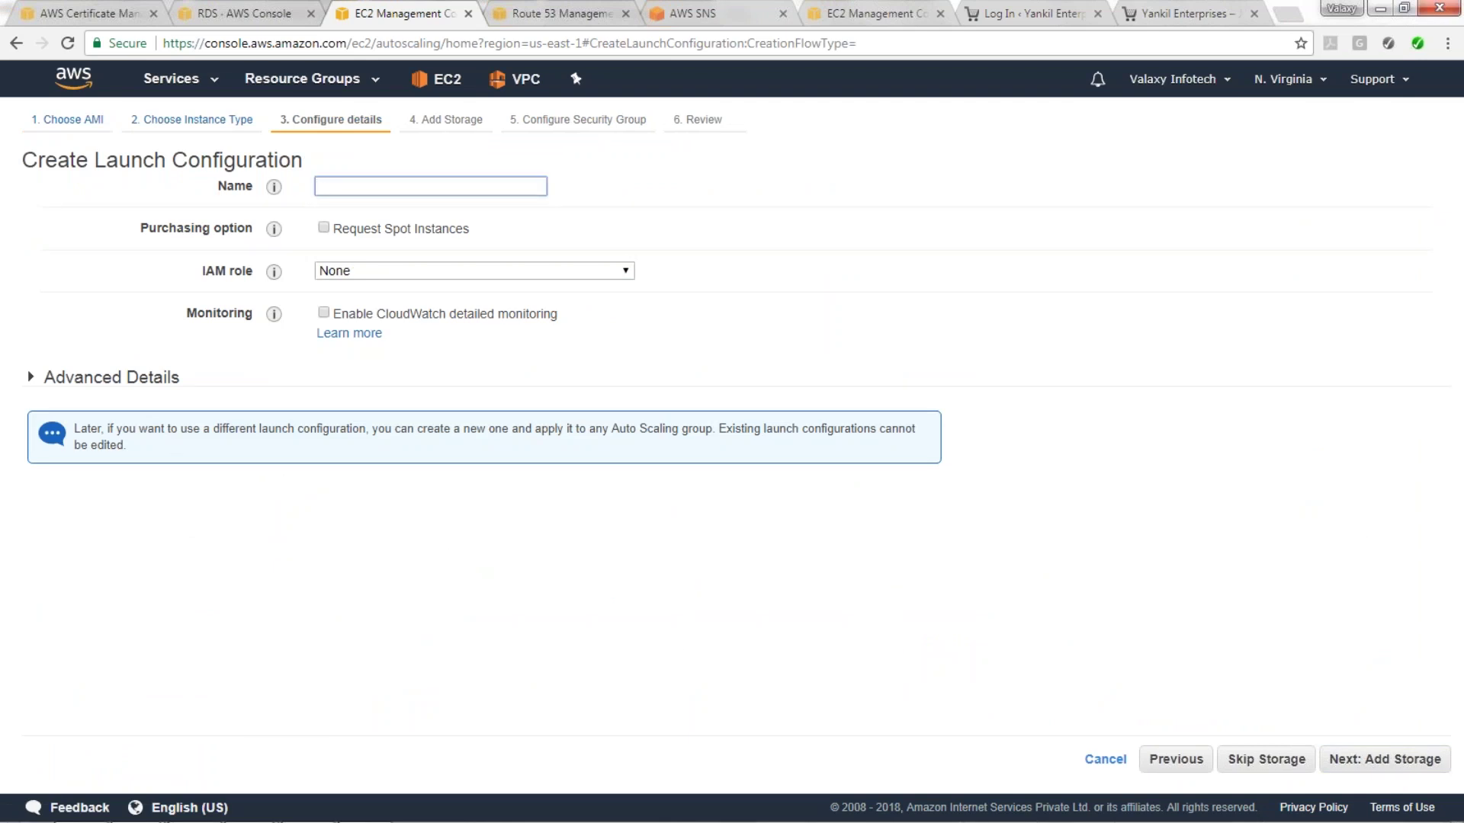
type("Yankil-LC")
left_click(350, 267)
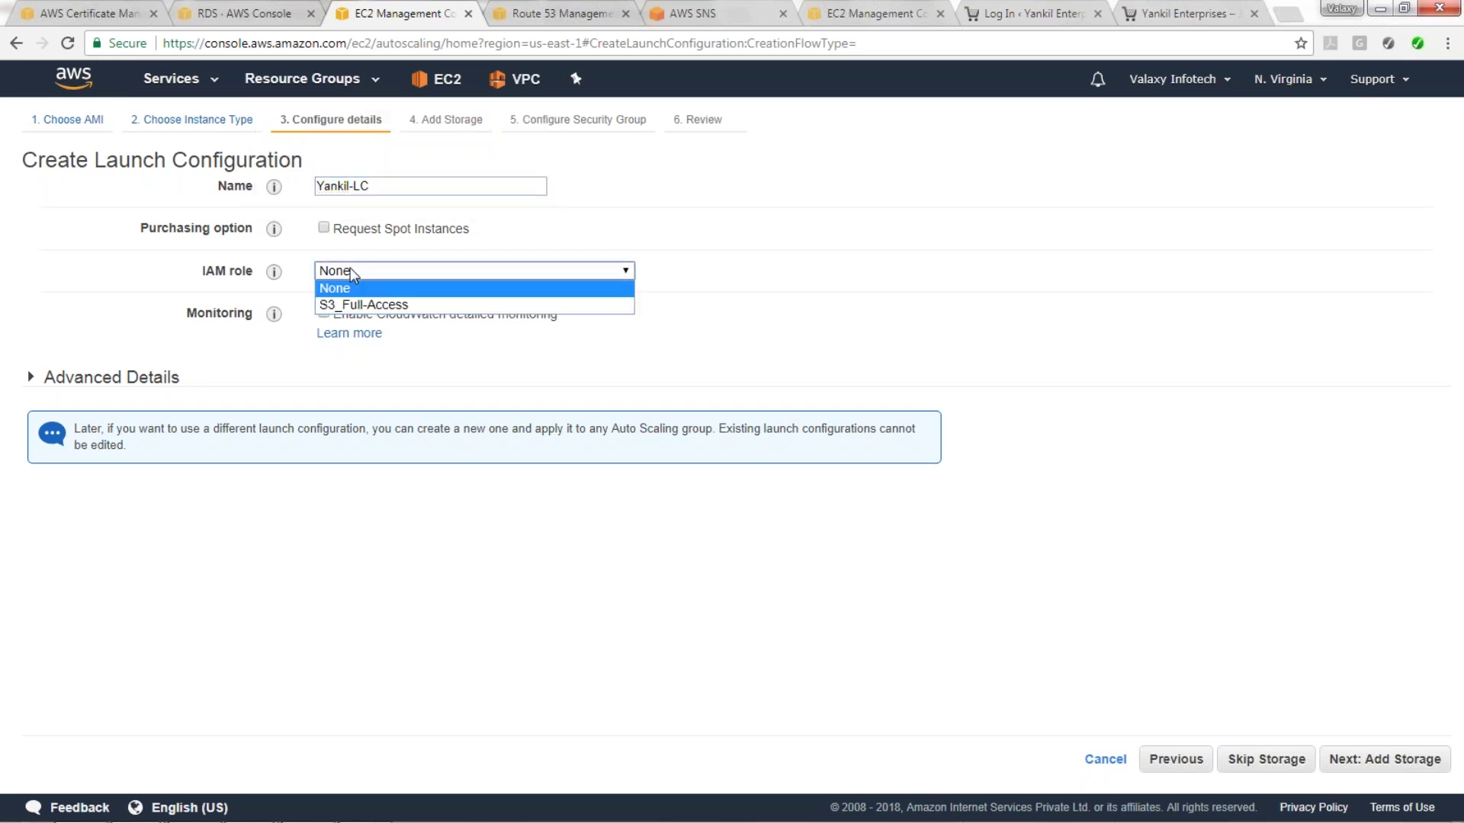
left_click(378, 309)
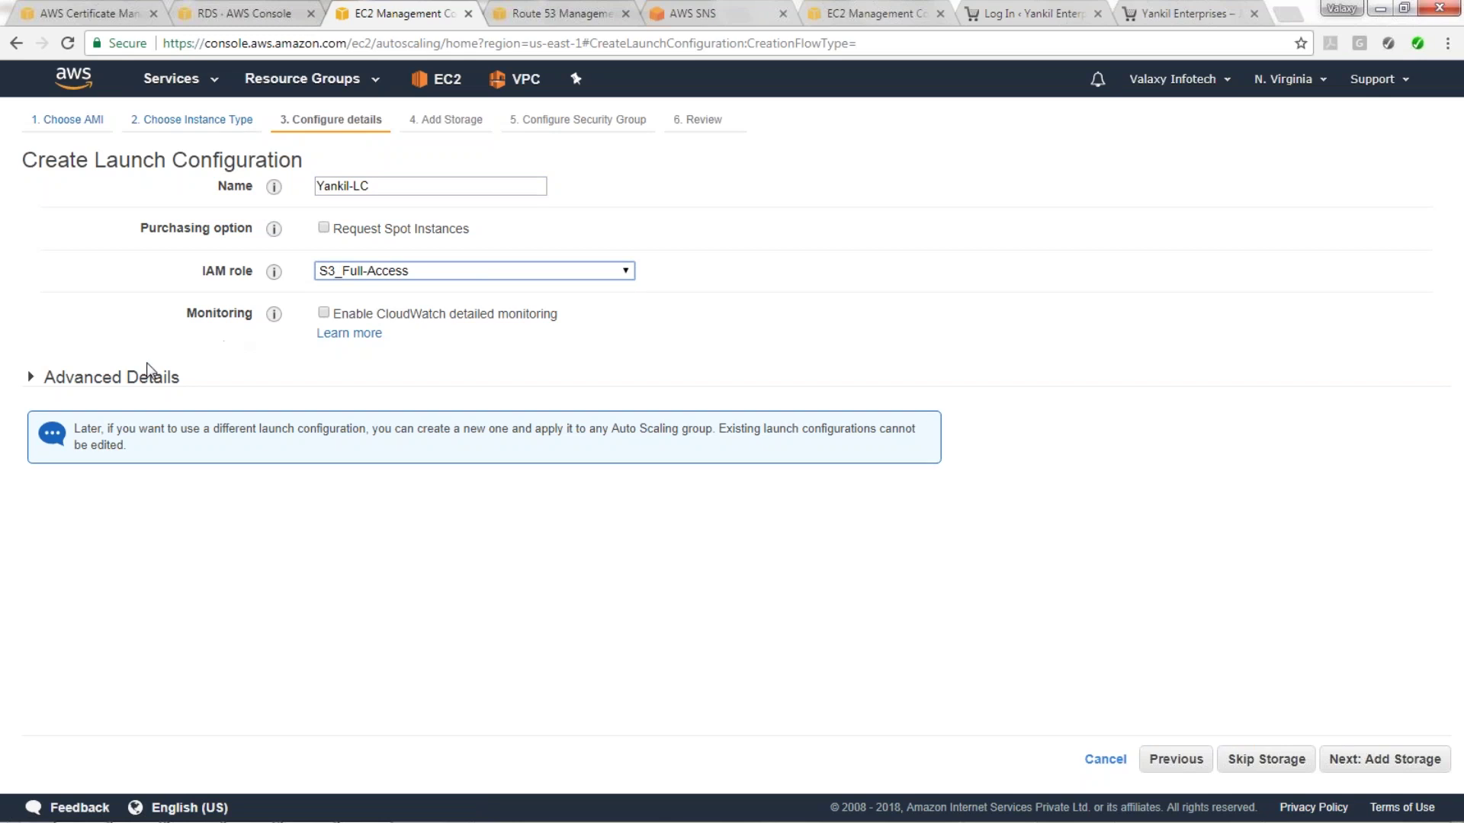
left_click(82, 385)
left_click(387, 527)
scroll(611, 379, "down", 1)
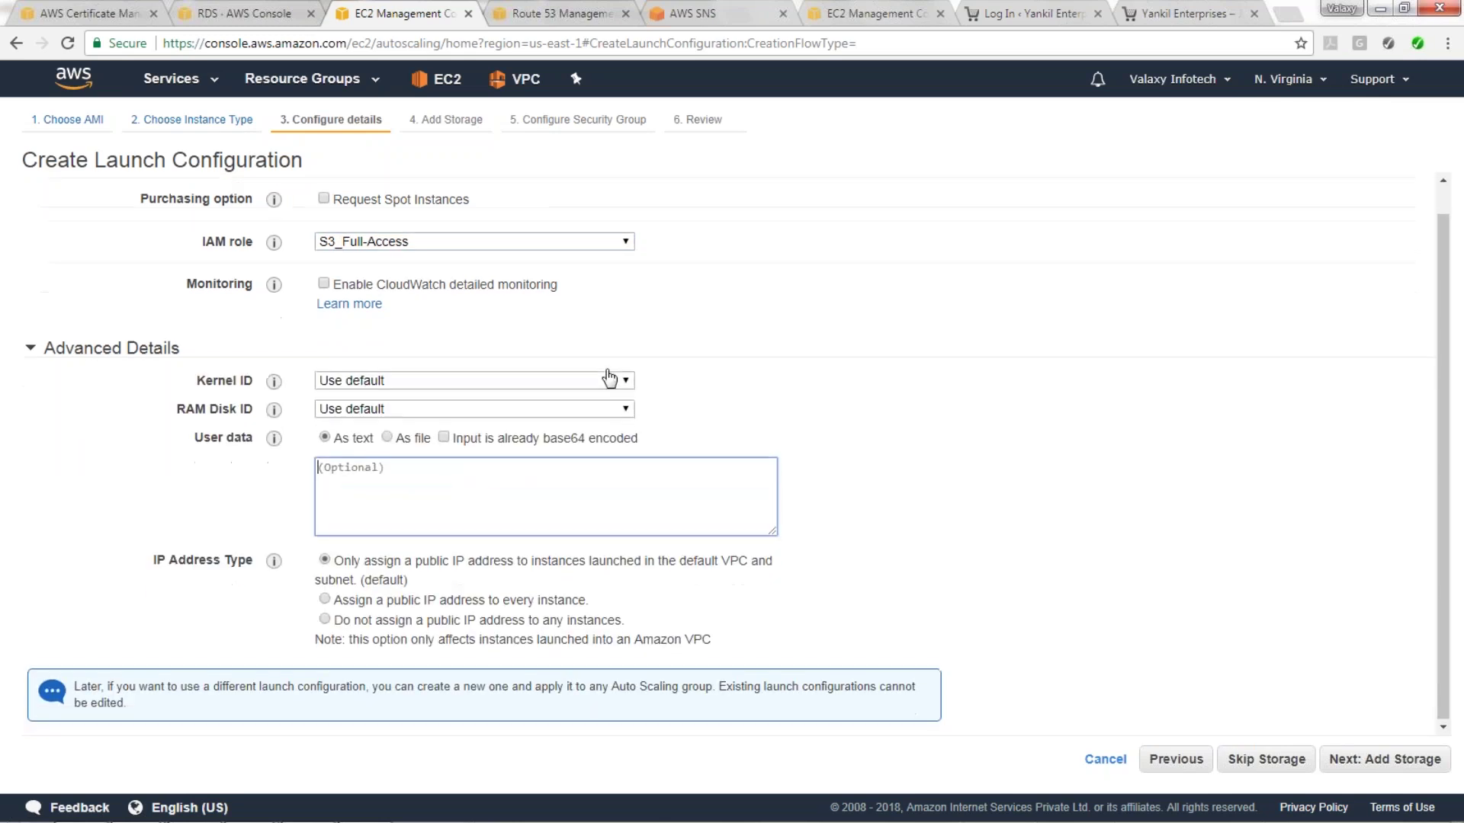
left_click(1386, 767)
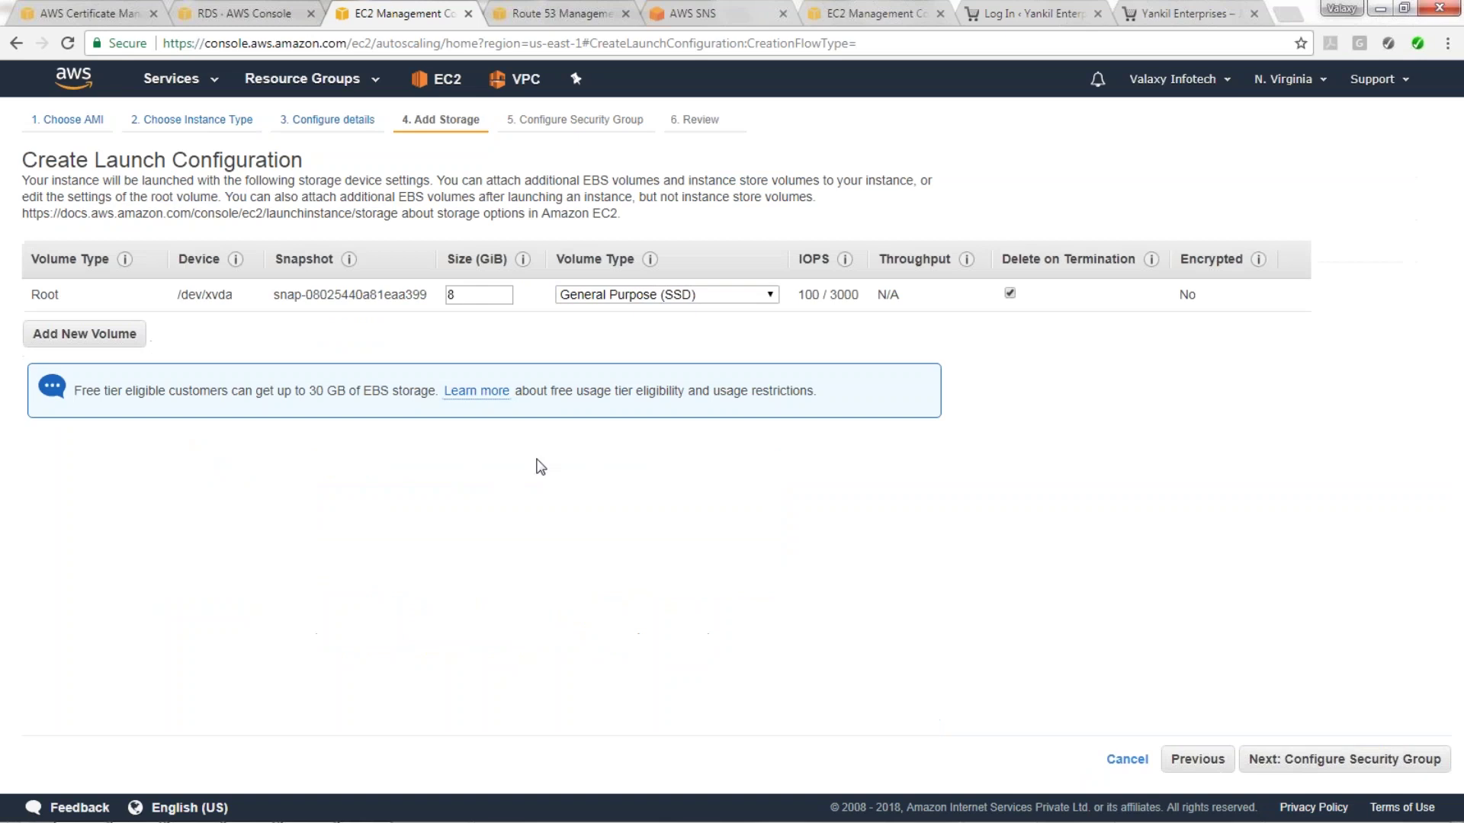
Use the existing WebServer-SecurityGroup for the launch configuration.
left_click(1343, 749)
left_click(356, 249)
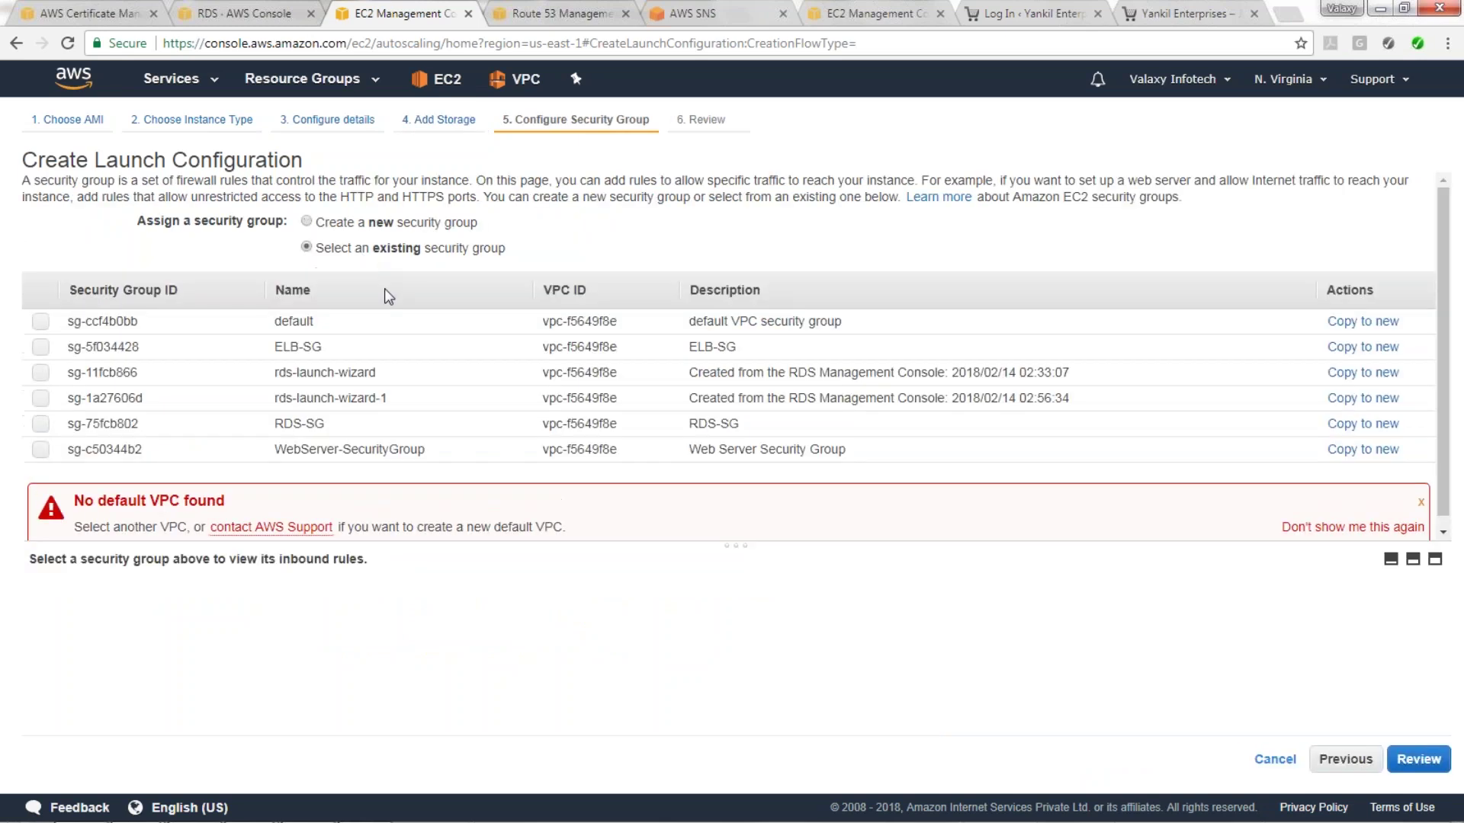
left_click(770, 448)
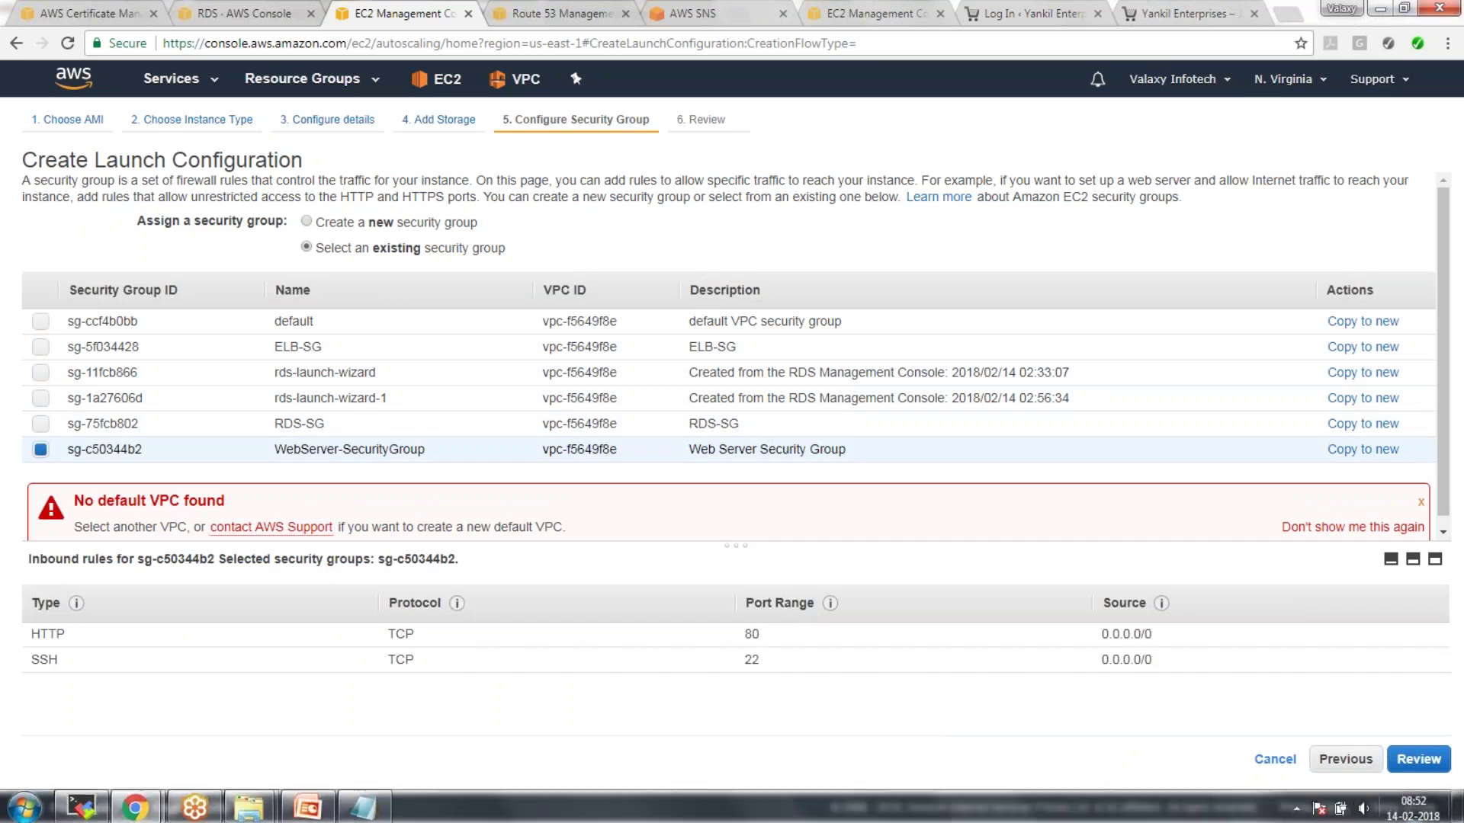
left_click(1418, 759)
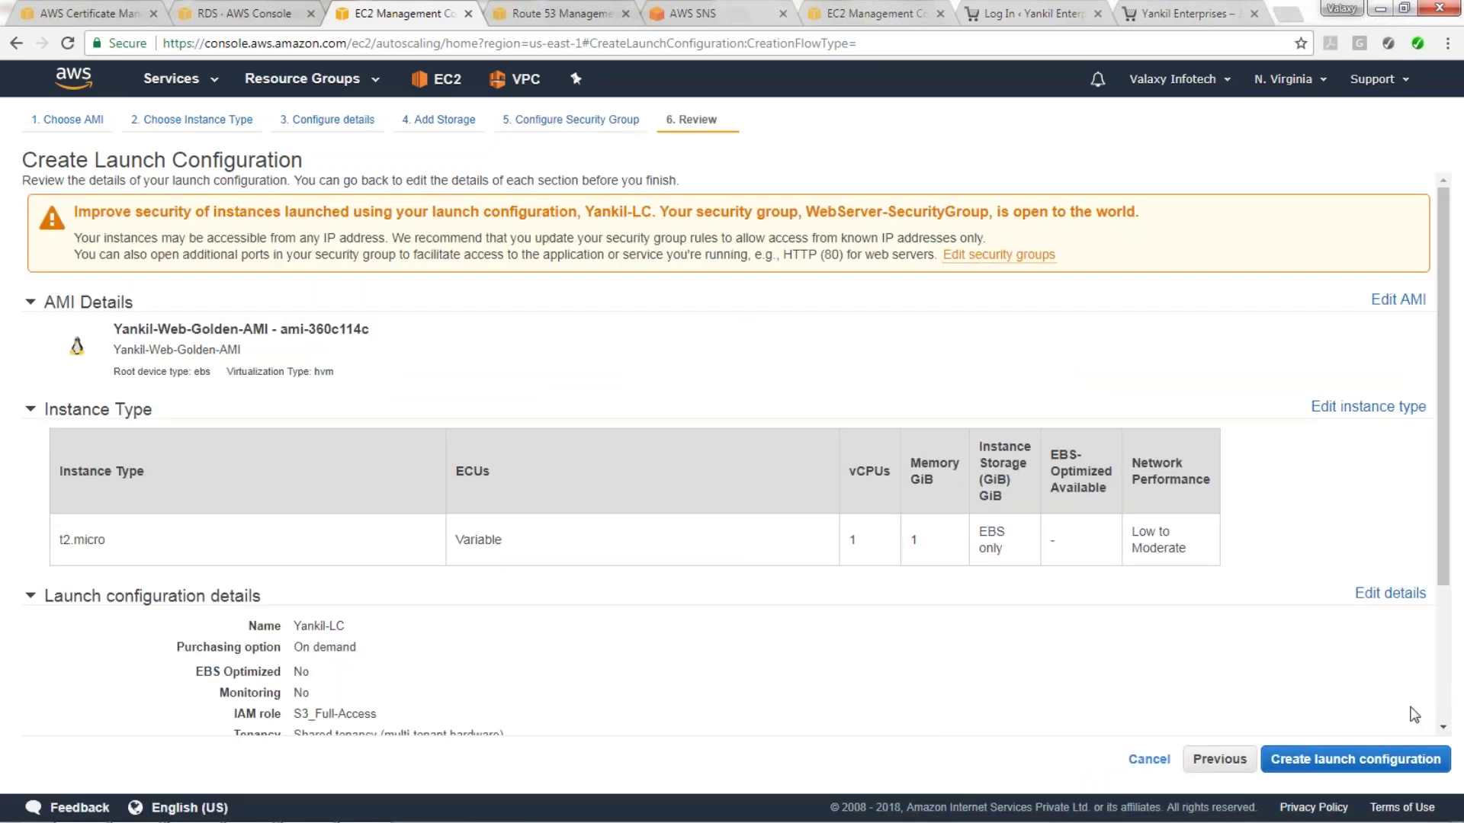
Create Yankil-LC, acknowledging access to the VirginiaKey key pair.
left_click(1355, 759)
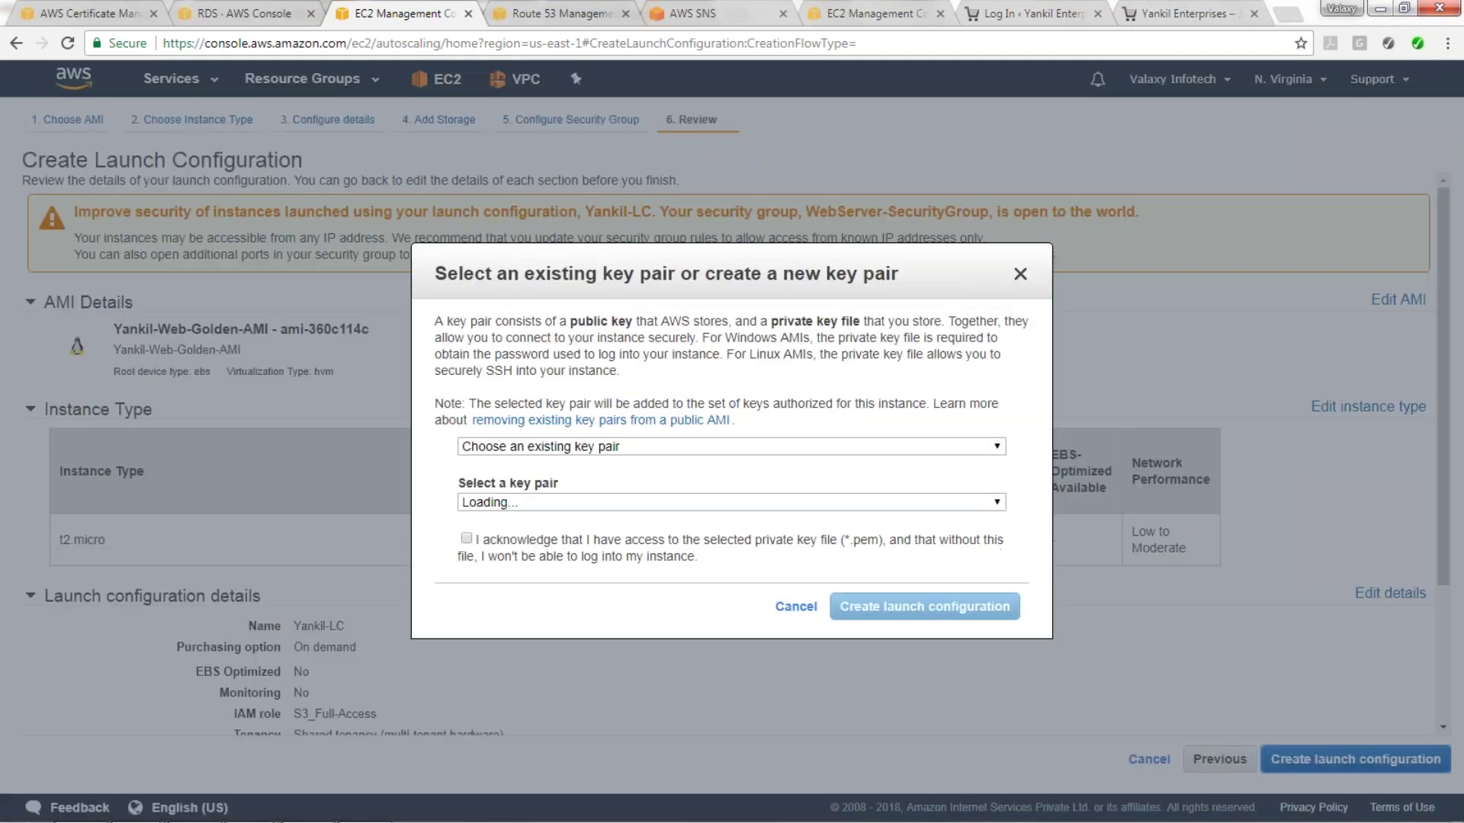
left_click(466, 538)
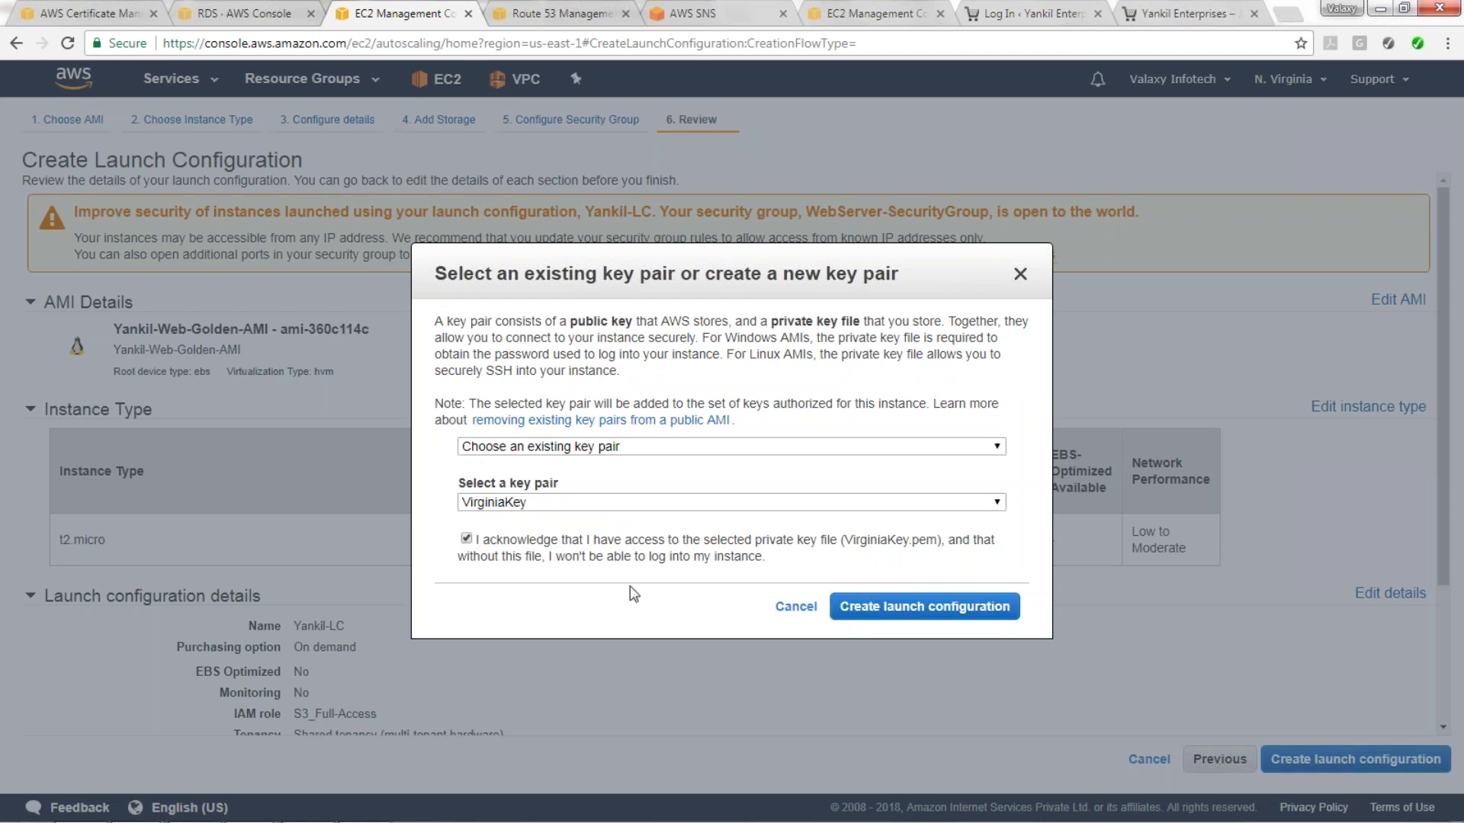
left_click(888, 610)
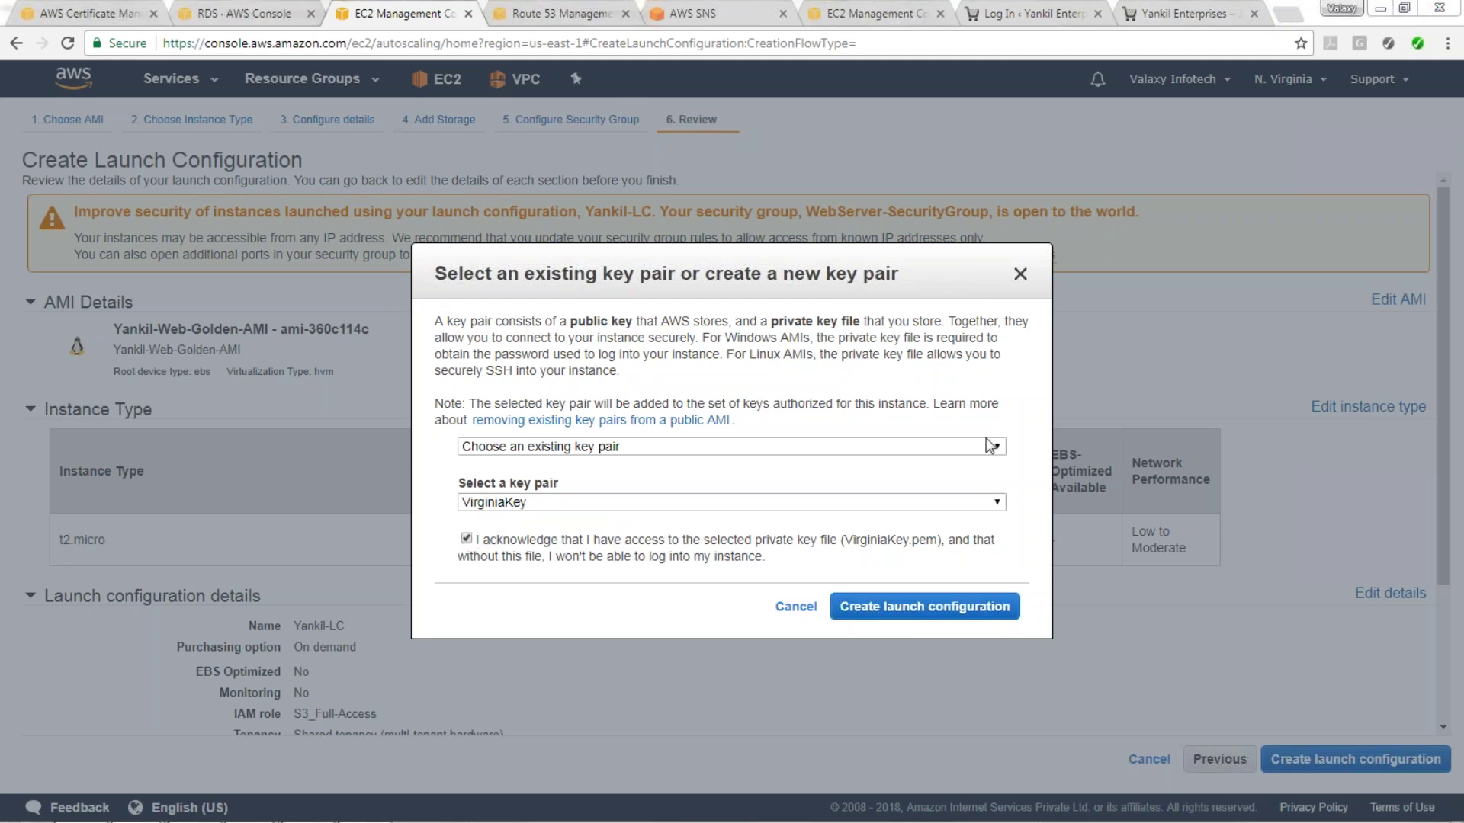
left_click(980, 614)
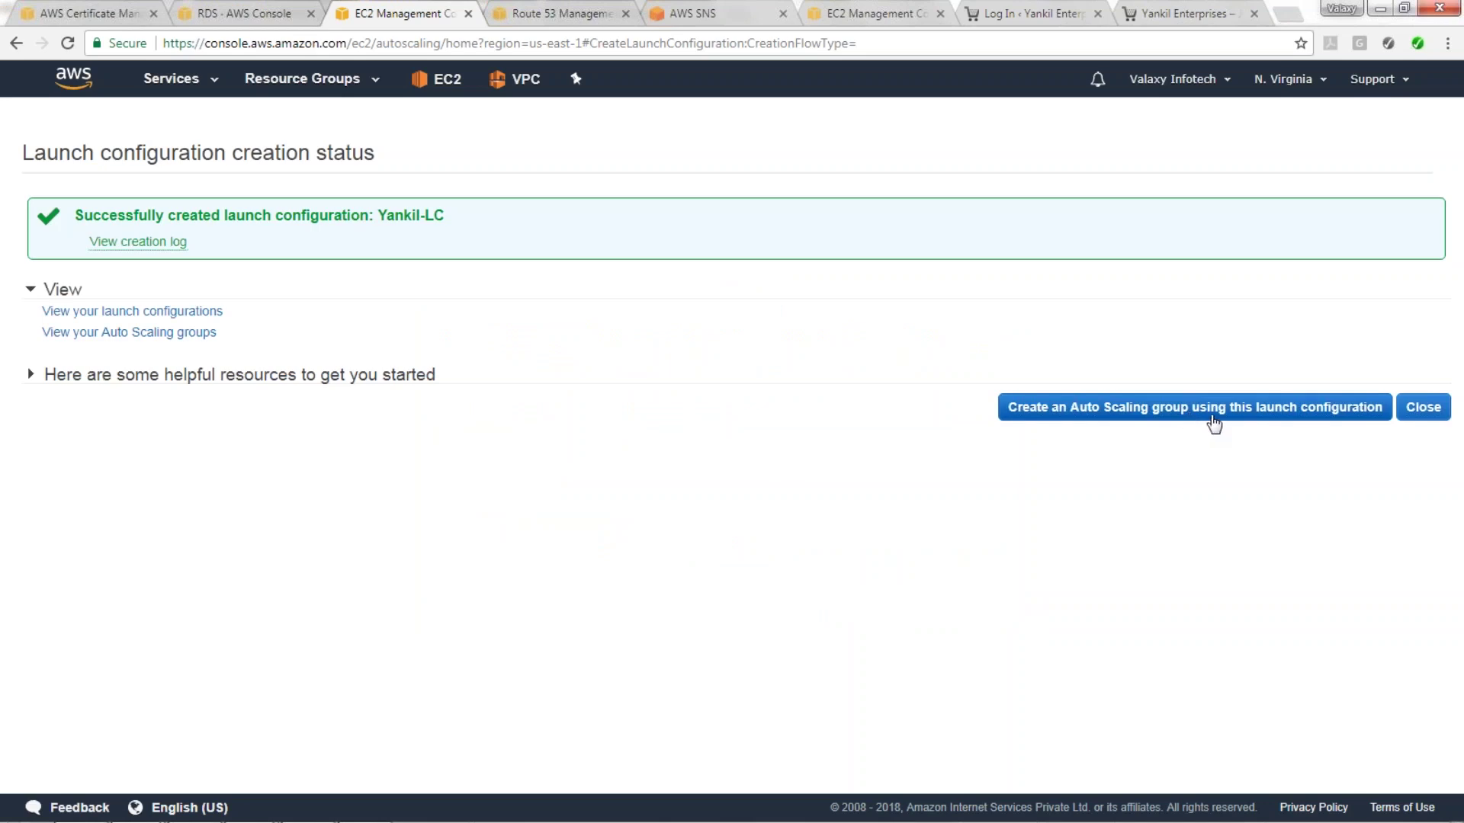
left_click(1211, 426)
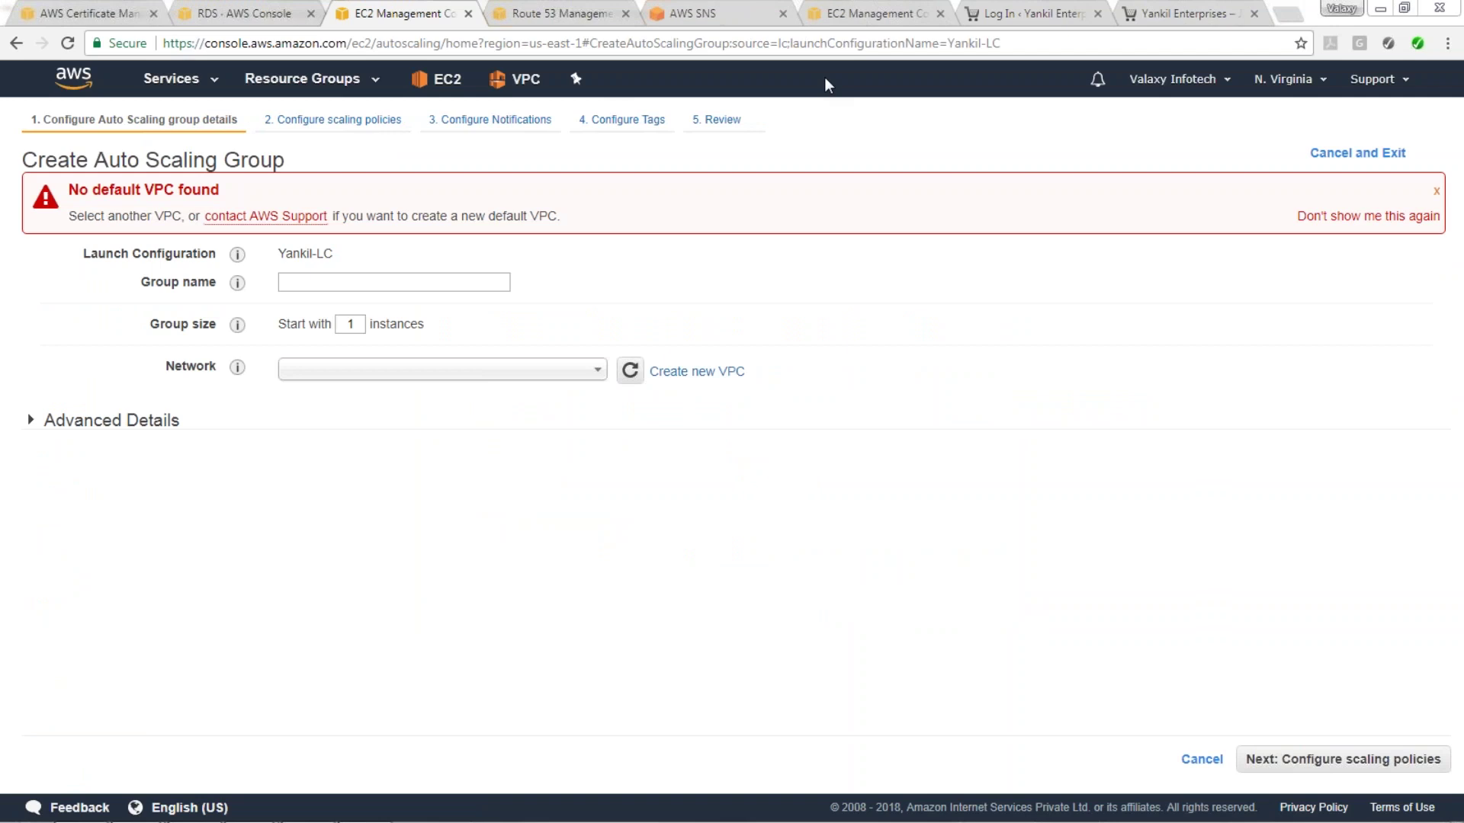
Name the group Yankil-ASG with 2 instances in Yankil-VPC's 1a and 1B public subnets.
left_click(375, 284)
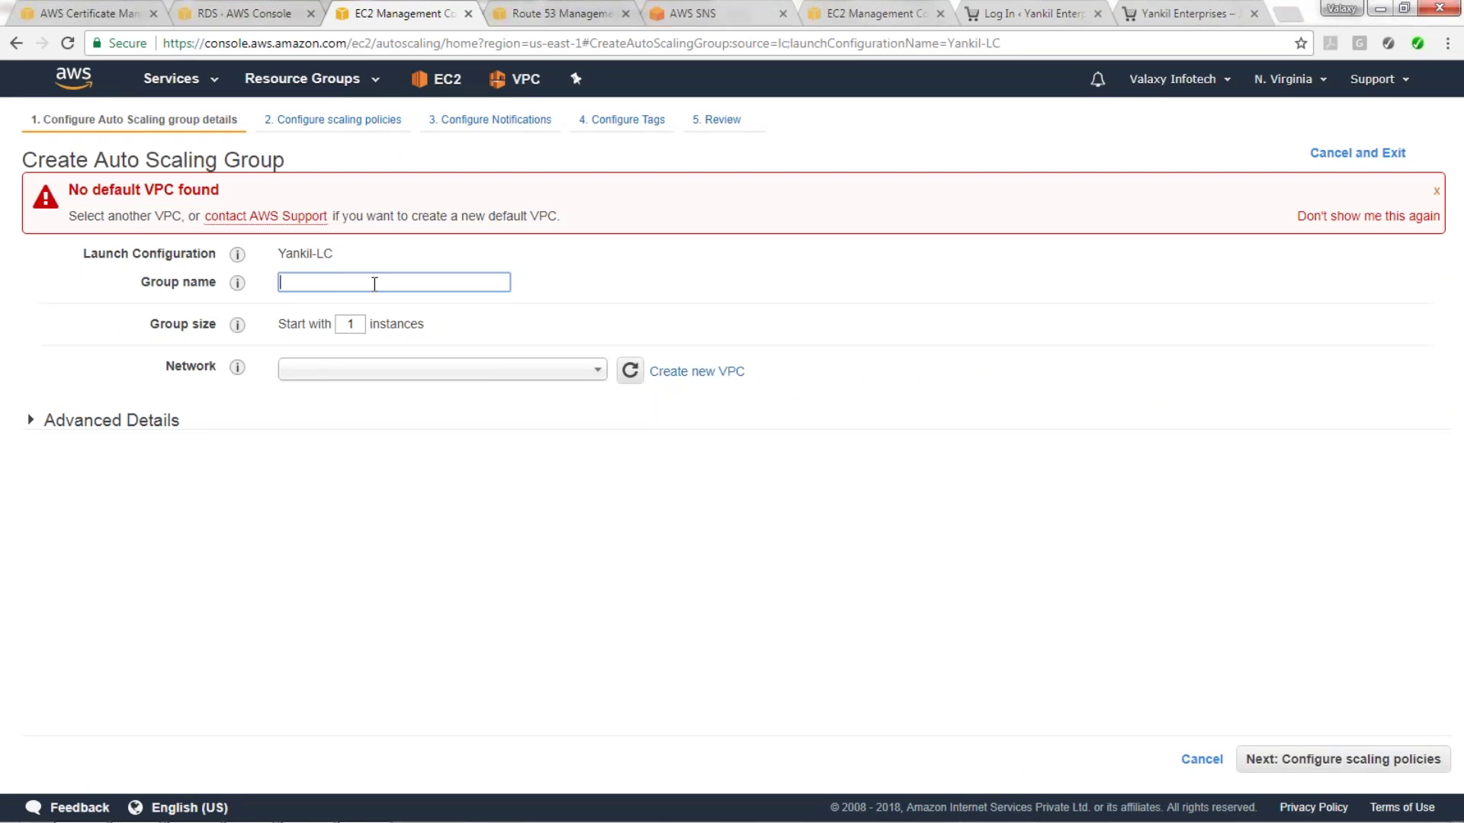
type("Yankil-ASG")
double_click(352, 324)
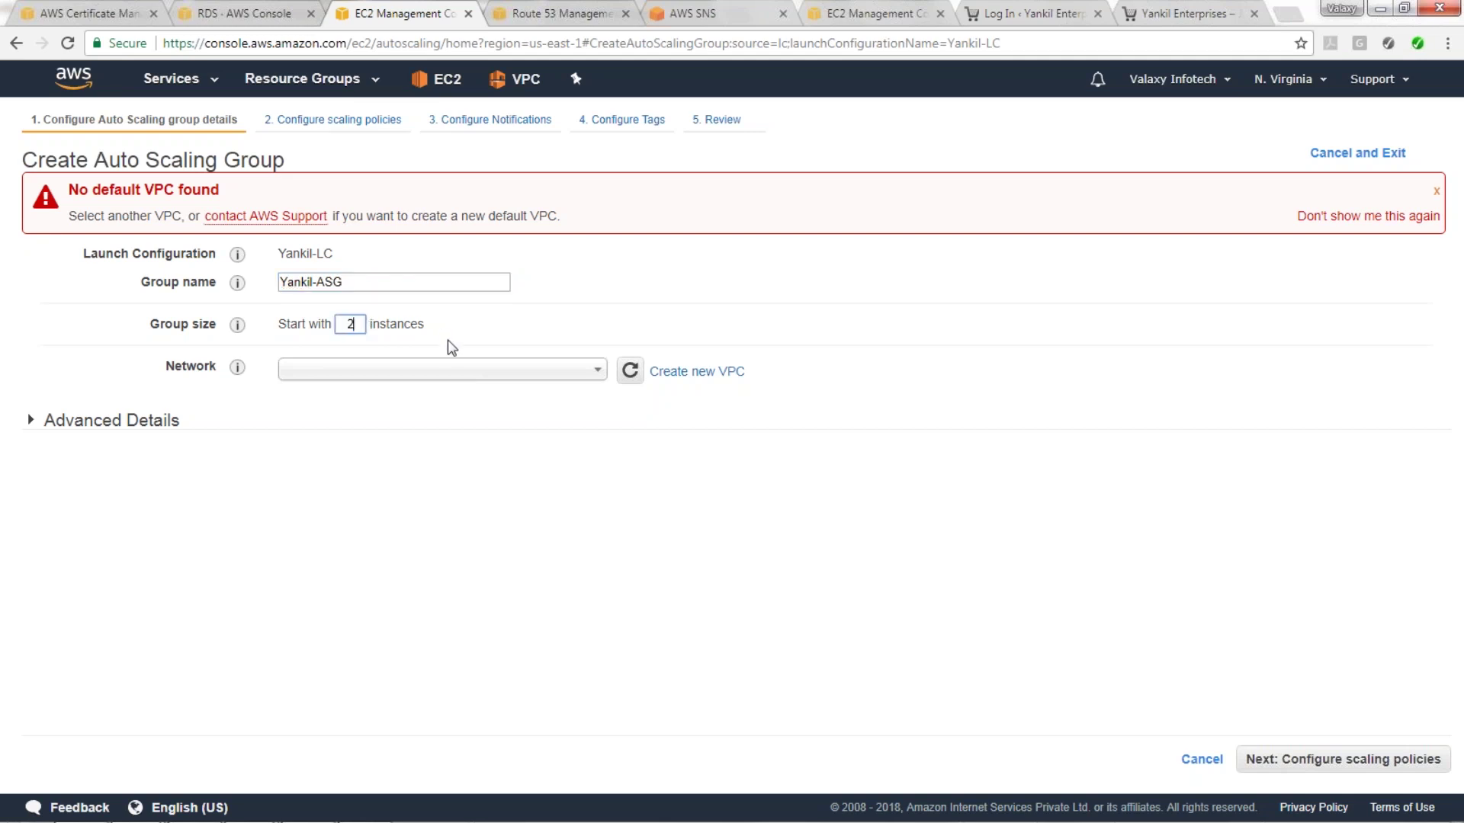
left_click(448, 372)
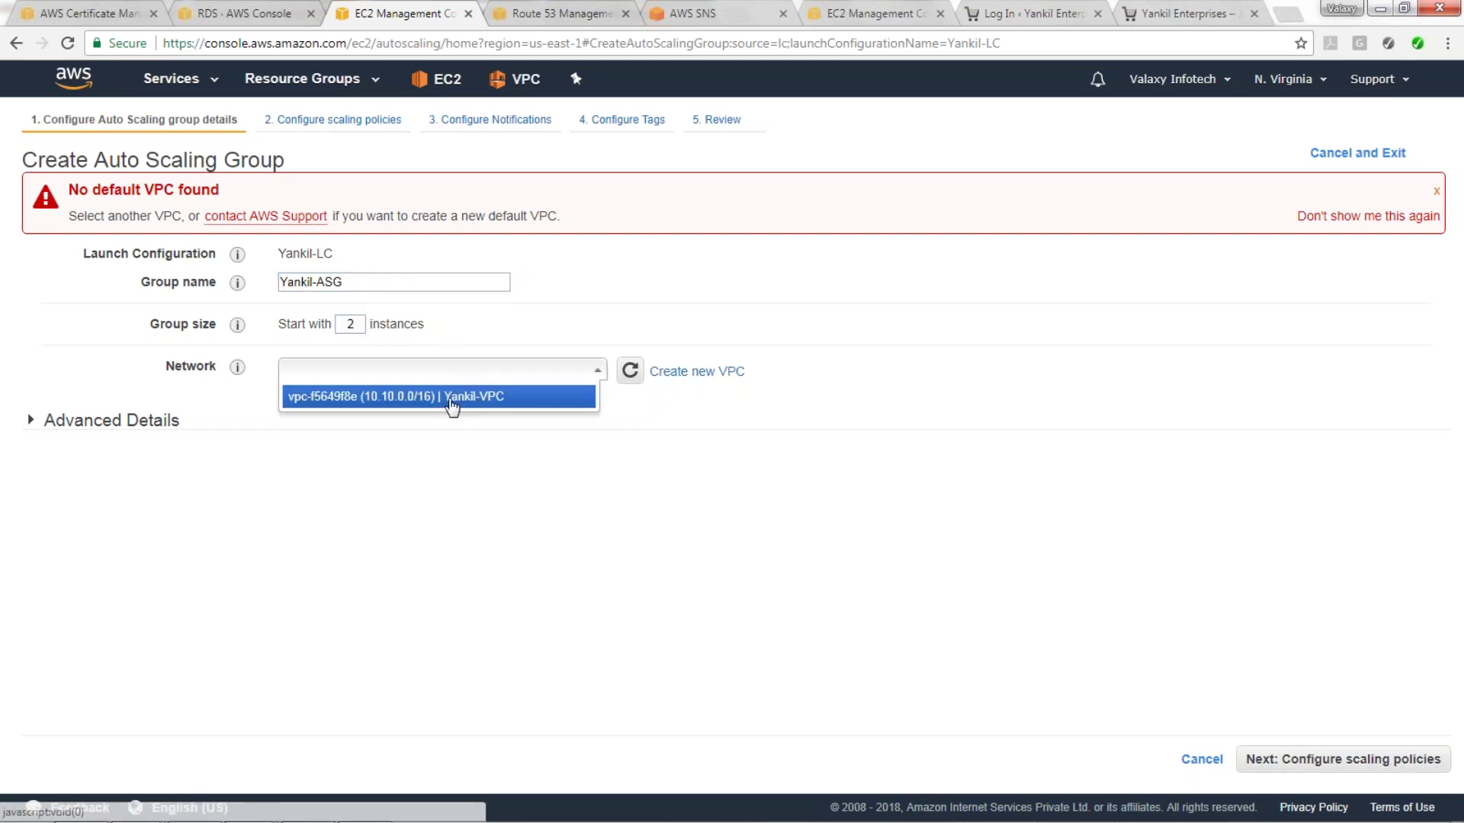
left_click(452, 398)
left_click(456, 411)
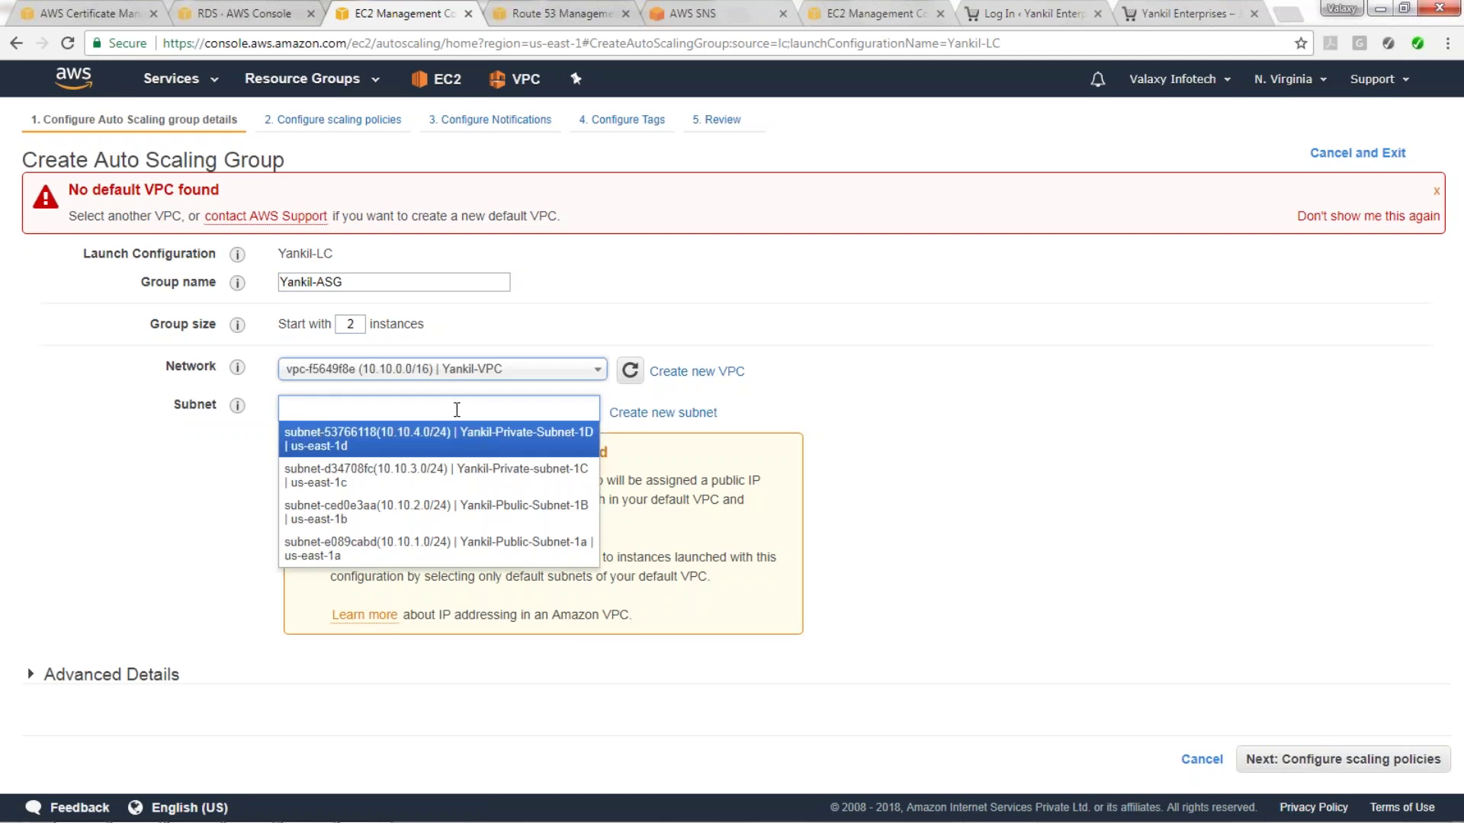
left_click(500, 512)
left_click(489, 450)
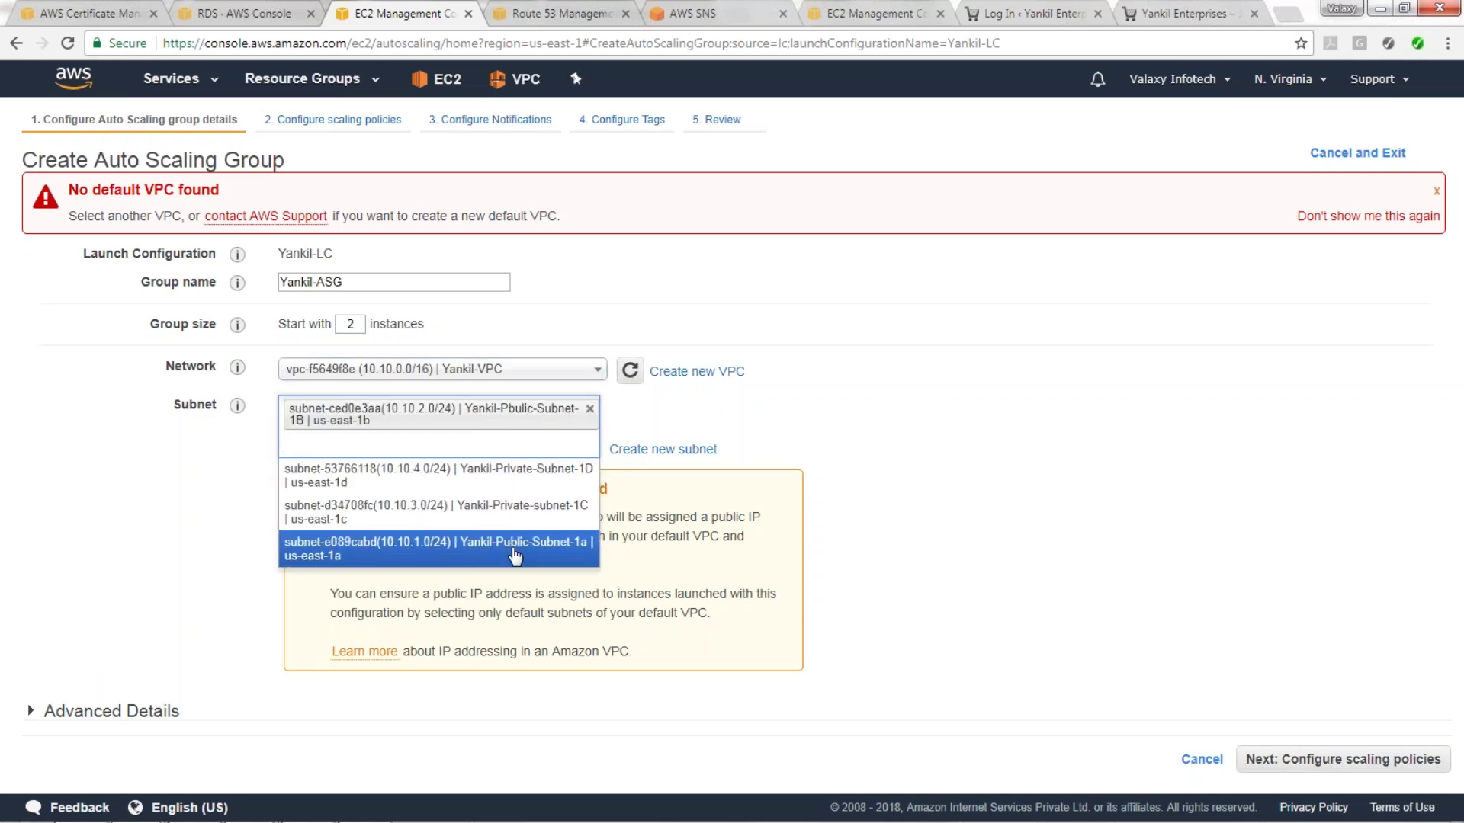
left_click(507, 546)
Enable load balancing with classic load balancer Yankil-ELB, then continue to scaling policies.
scroll(712, 584, "down", 1)
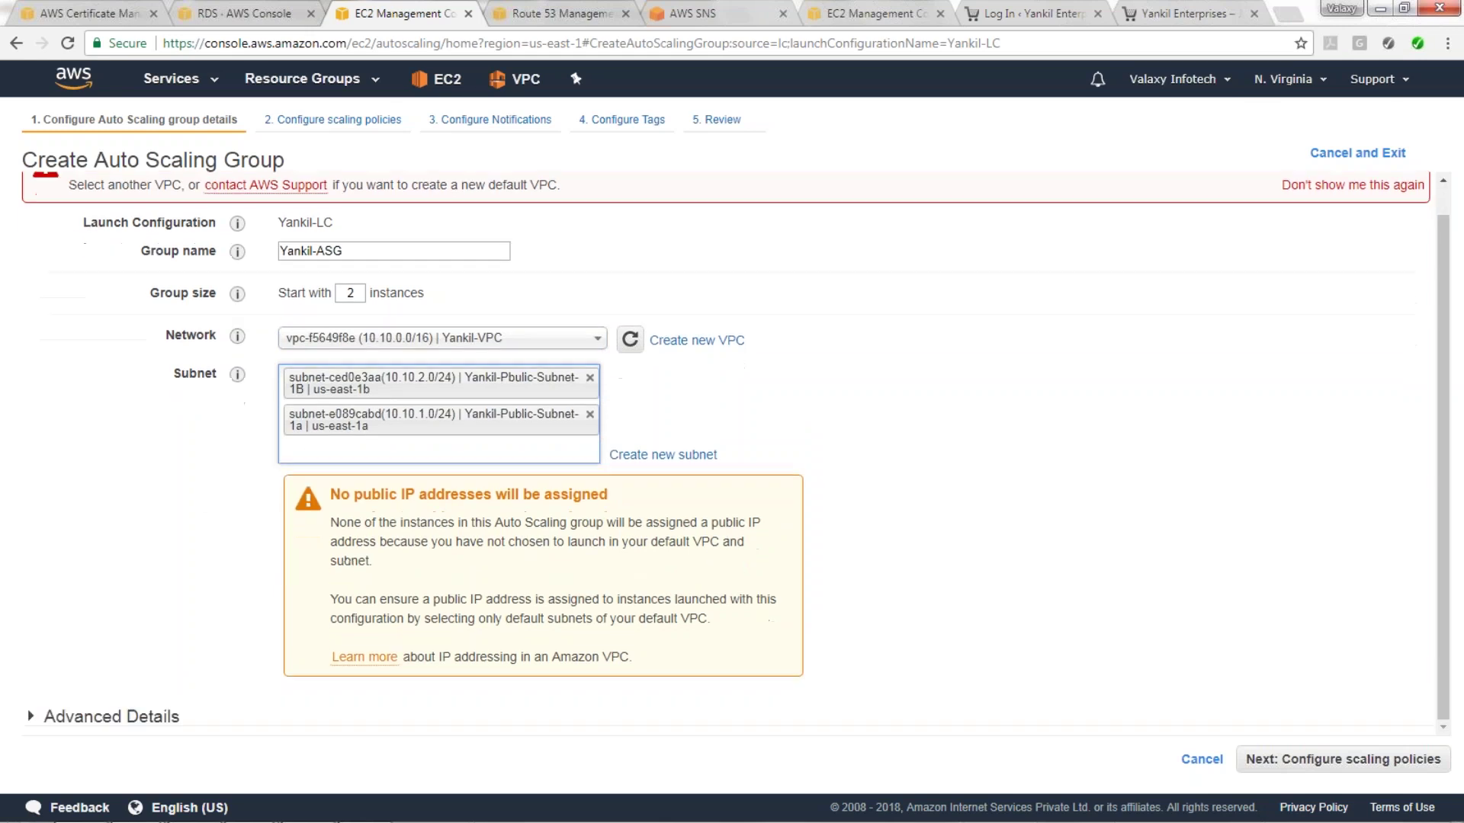
left_click(122, 715)
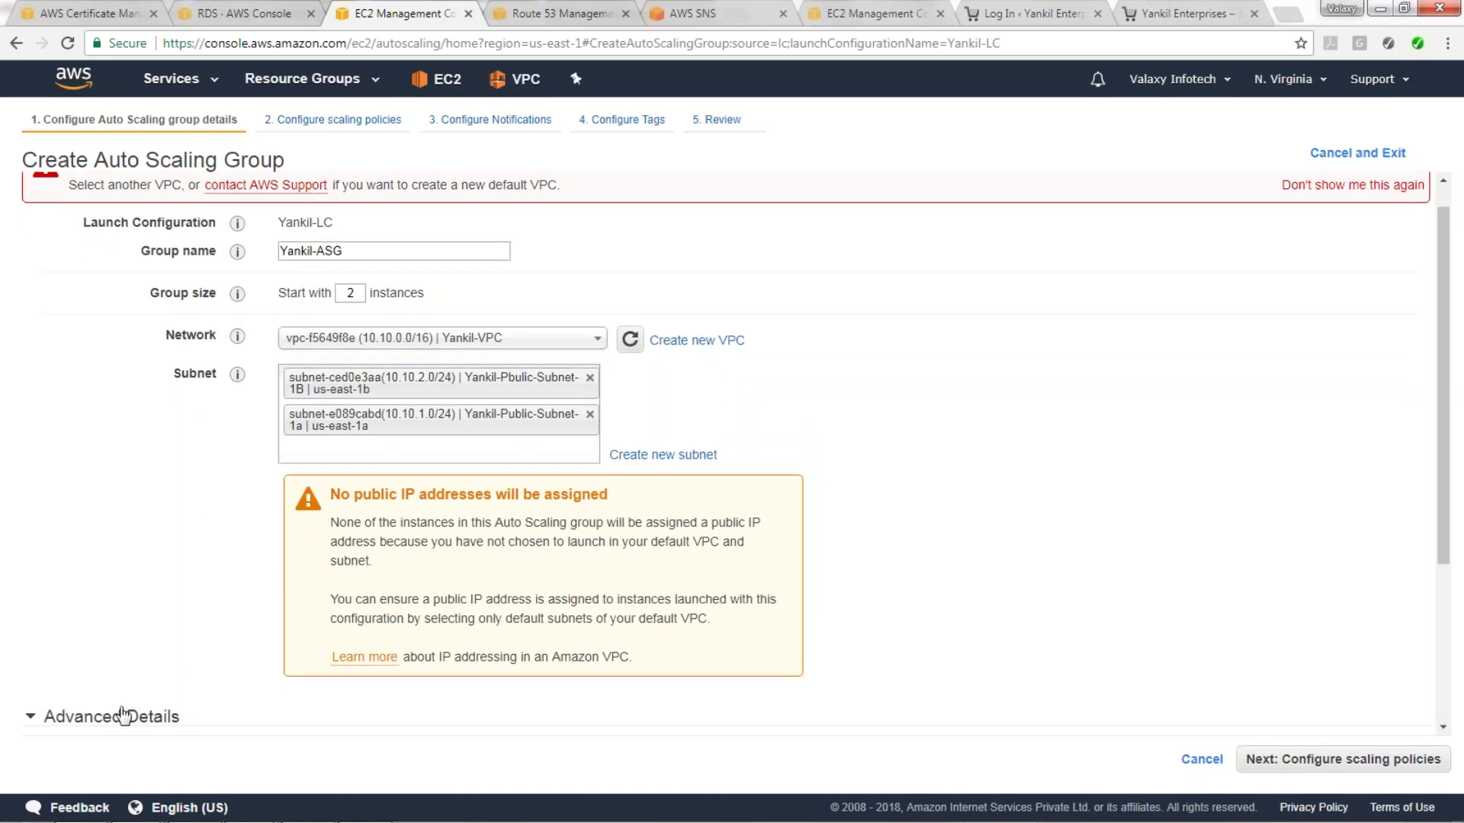
scroll(144, 529, "down", 5)
left_click(322, 510)
left_click(336, 549)
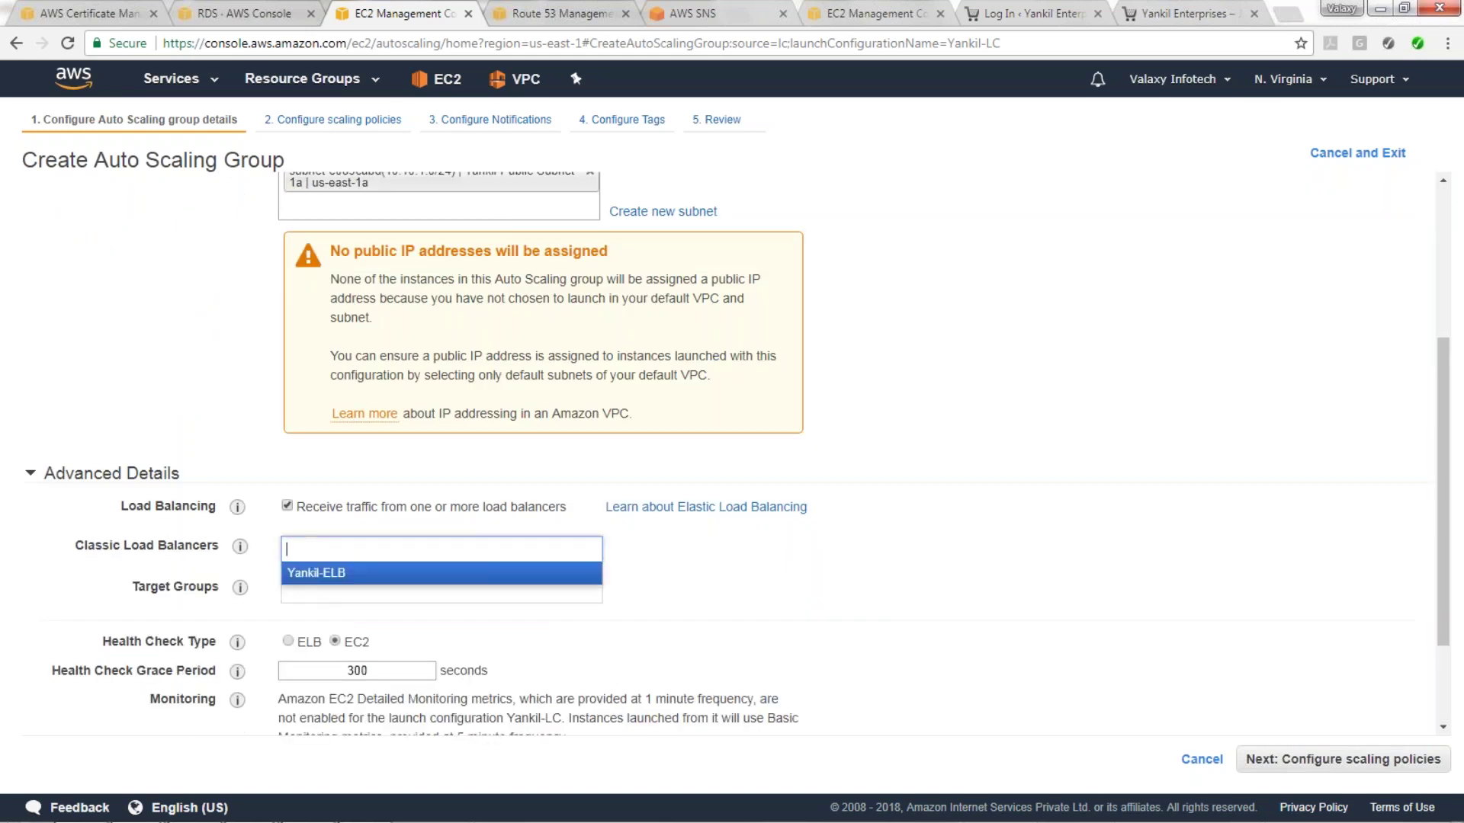
left_click(334, 581)
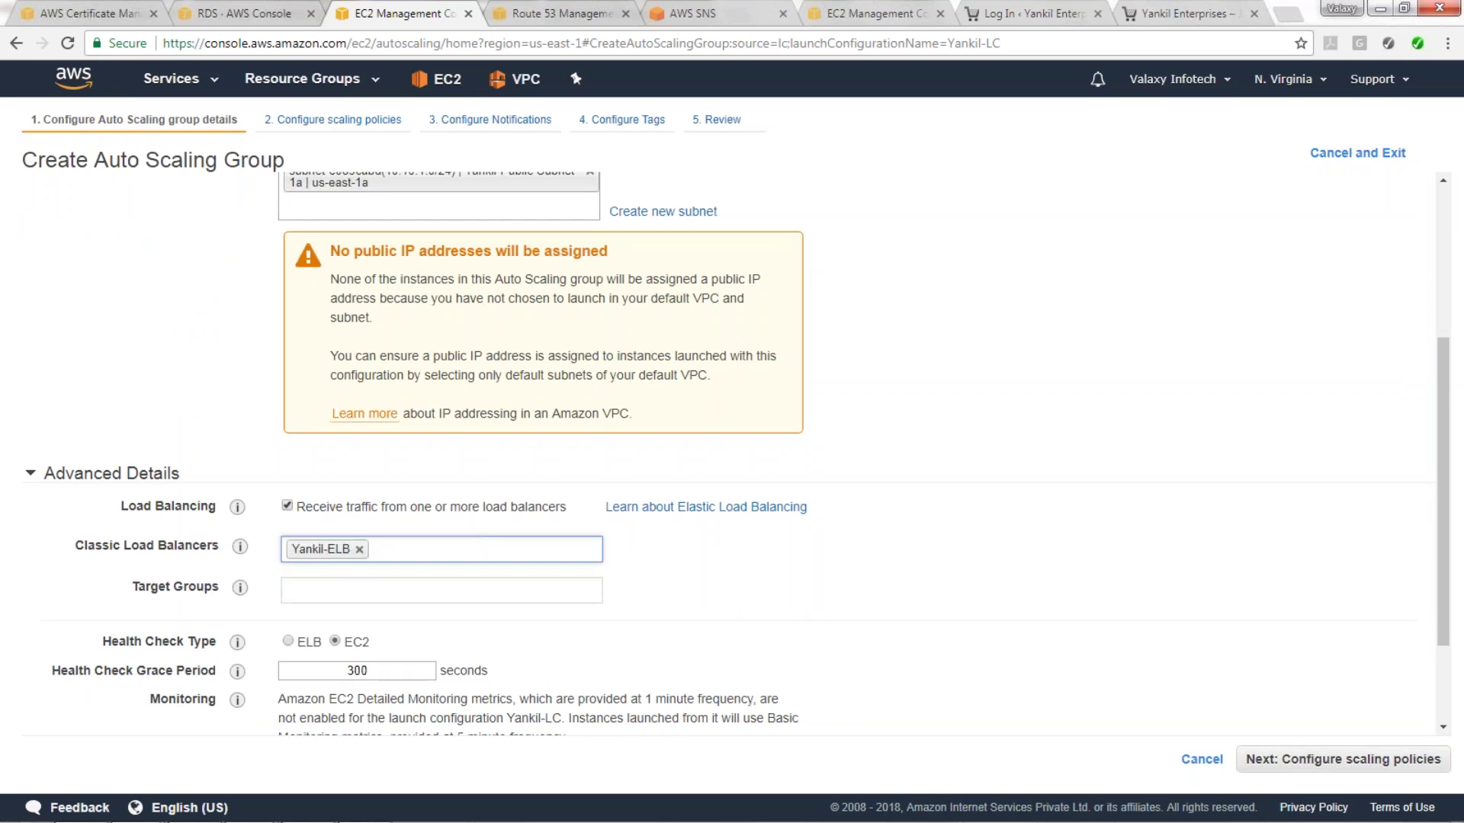
scroll(442, 347, "up", 2)
scroll(488, 336, "down", 1)
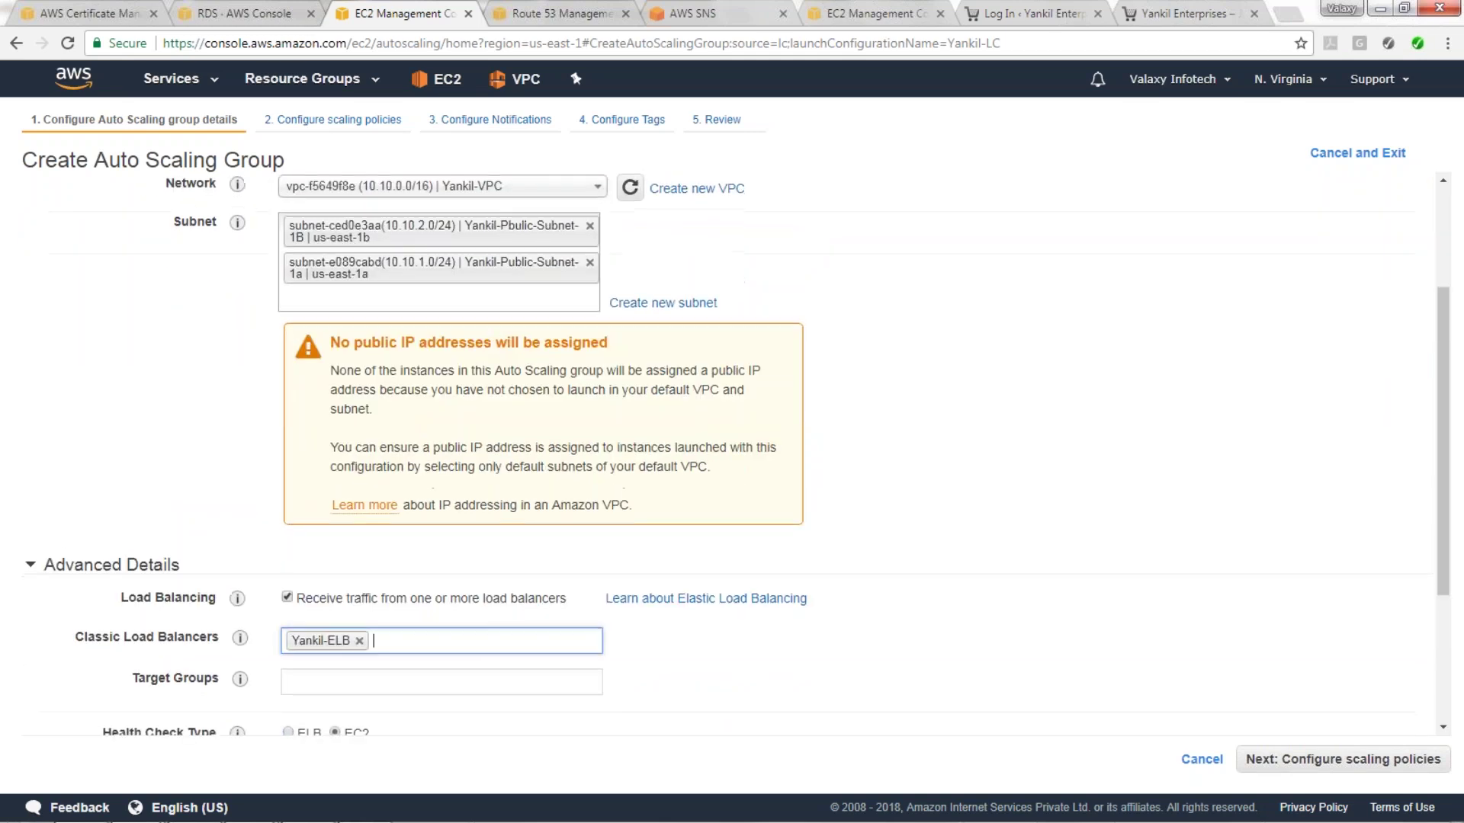
scroll(487, 335, "down", 2)
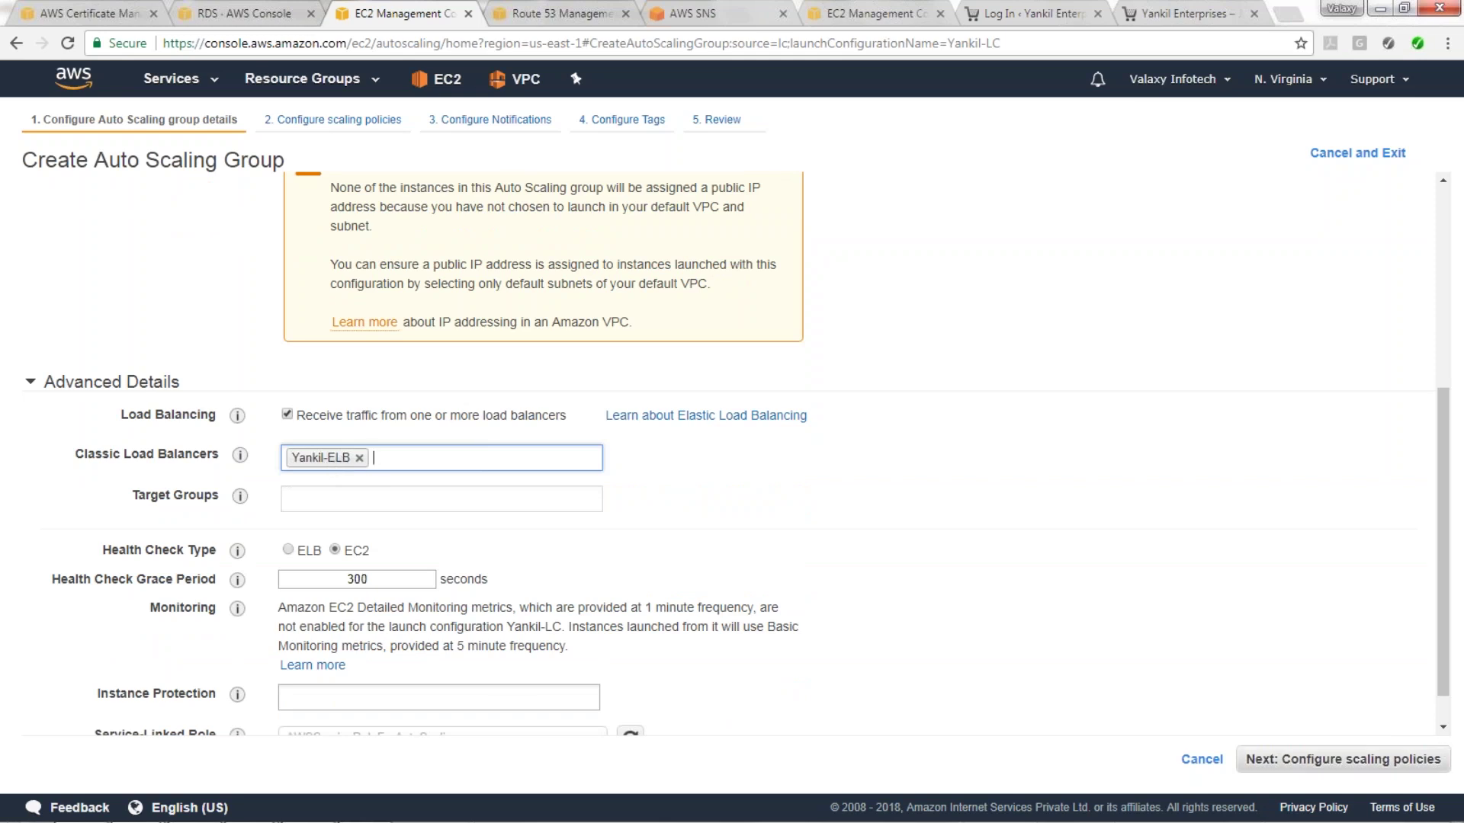
left_click(1342, 760)
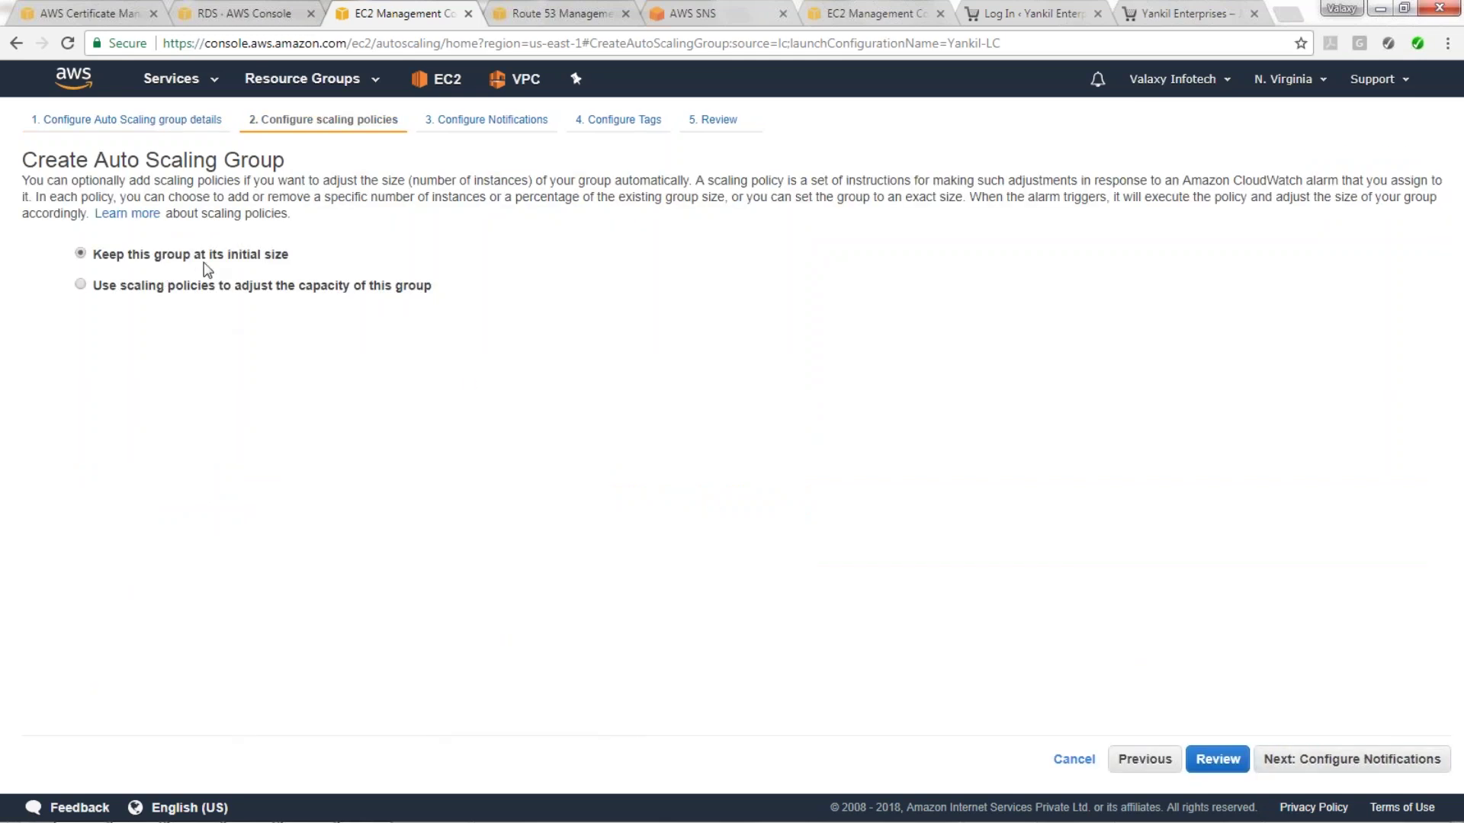
Use step scaling policies with a maximum group size of 4 instances.
left_click(271, 288)
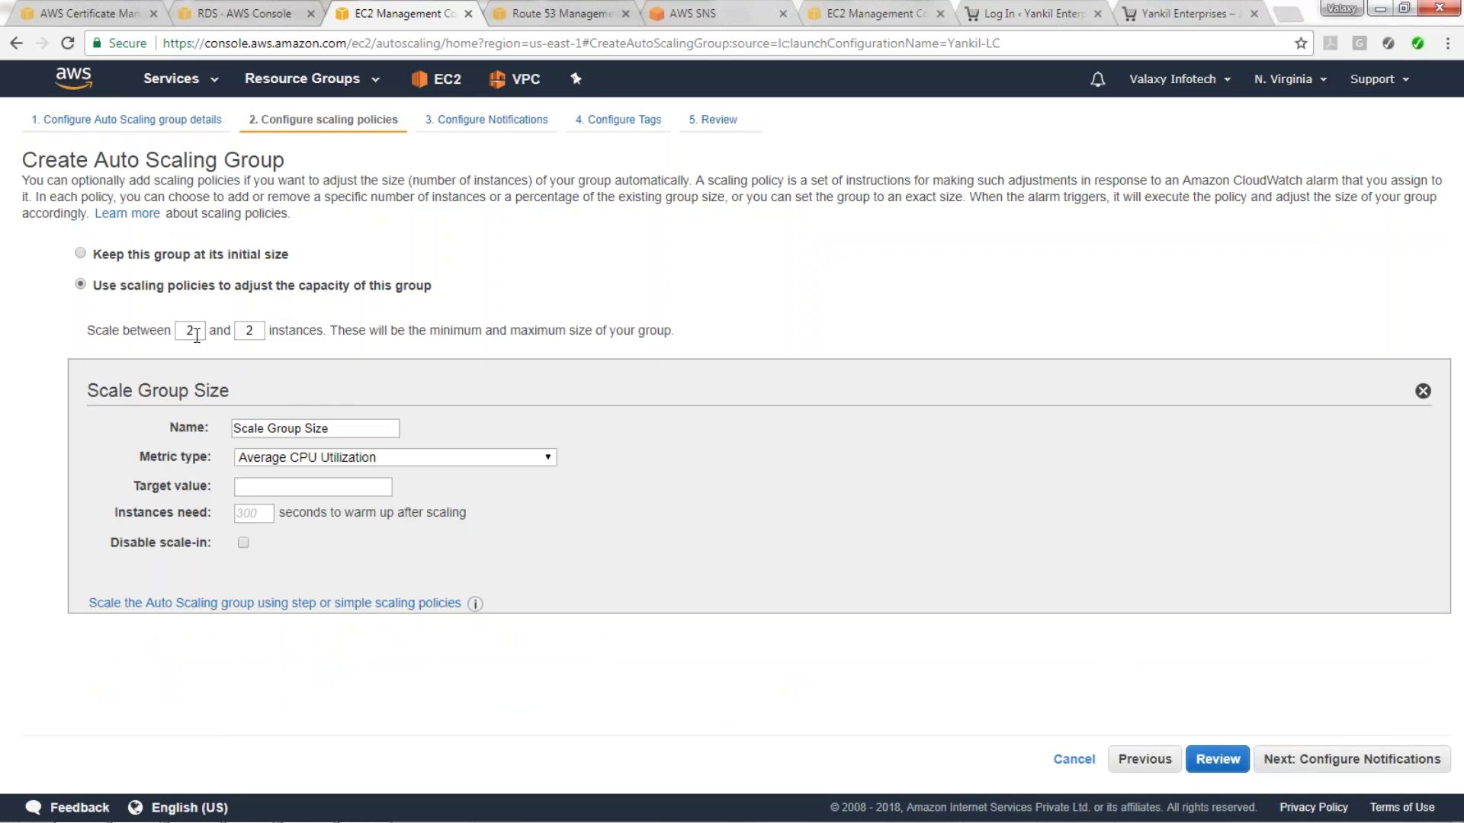
double_click(259, 329)
left_click(321, 430)
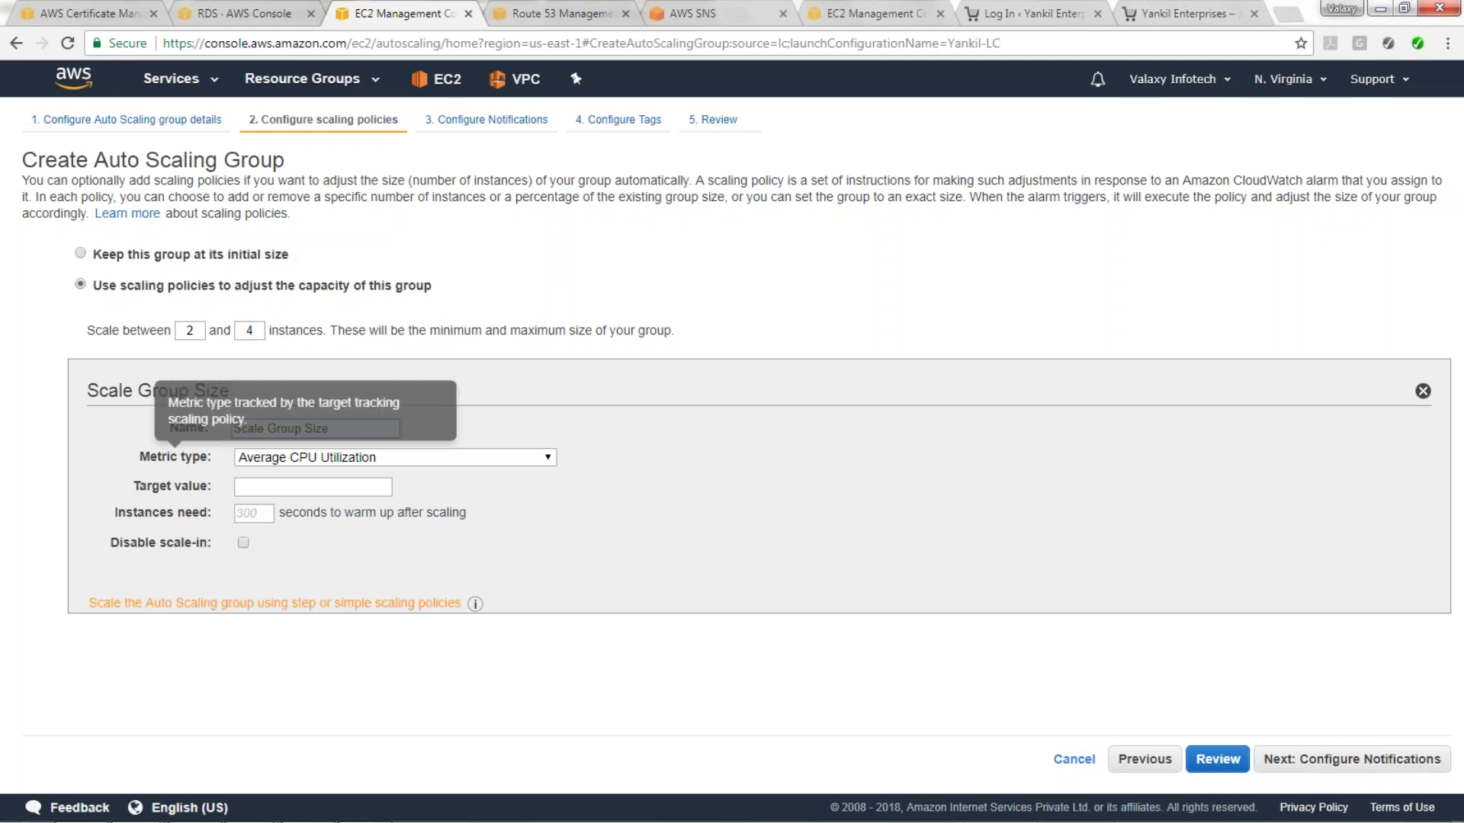
left_click(439, 603)
Give the increase policy a CPU ≥ 80% alarm that adds 1 instance.
left_click(350, 425)
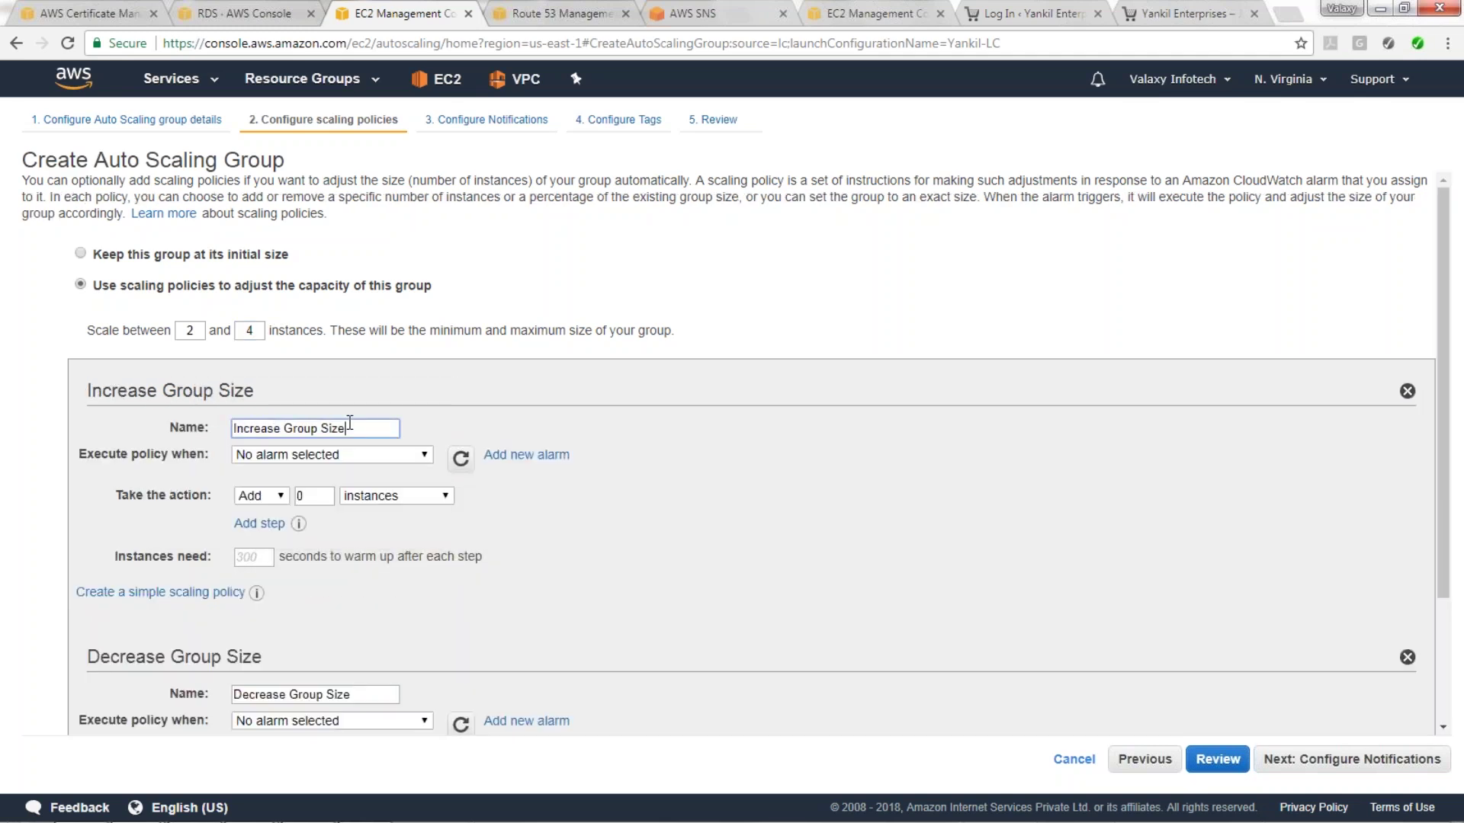
left_click_drag(370, 431, 149, 422)
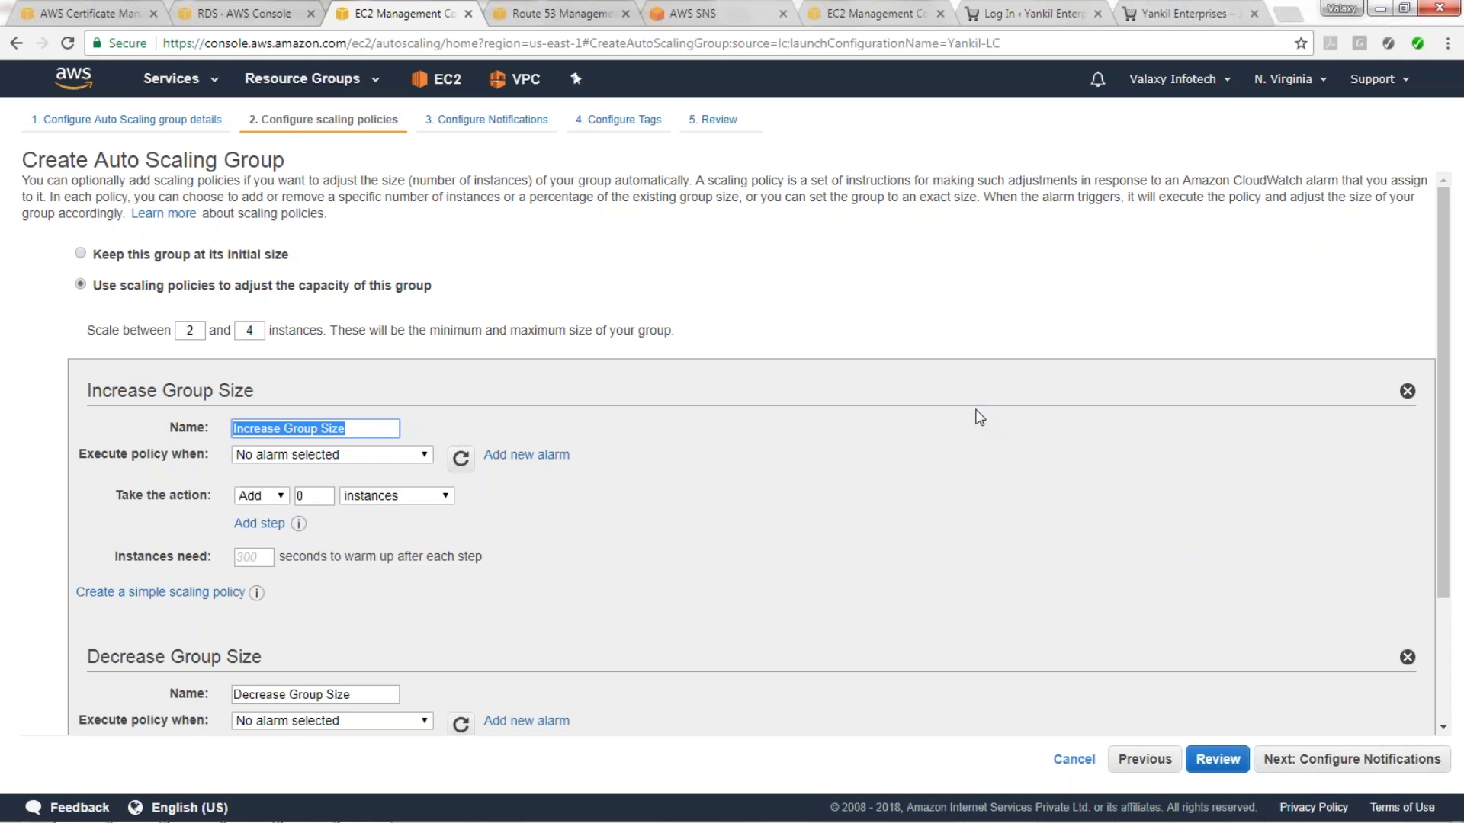
left_click(515, 458)
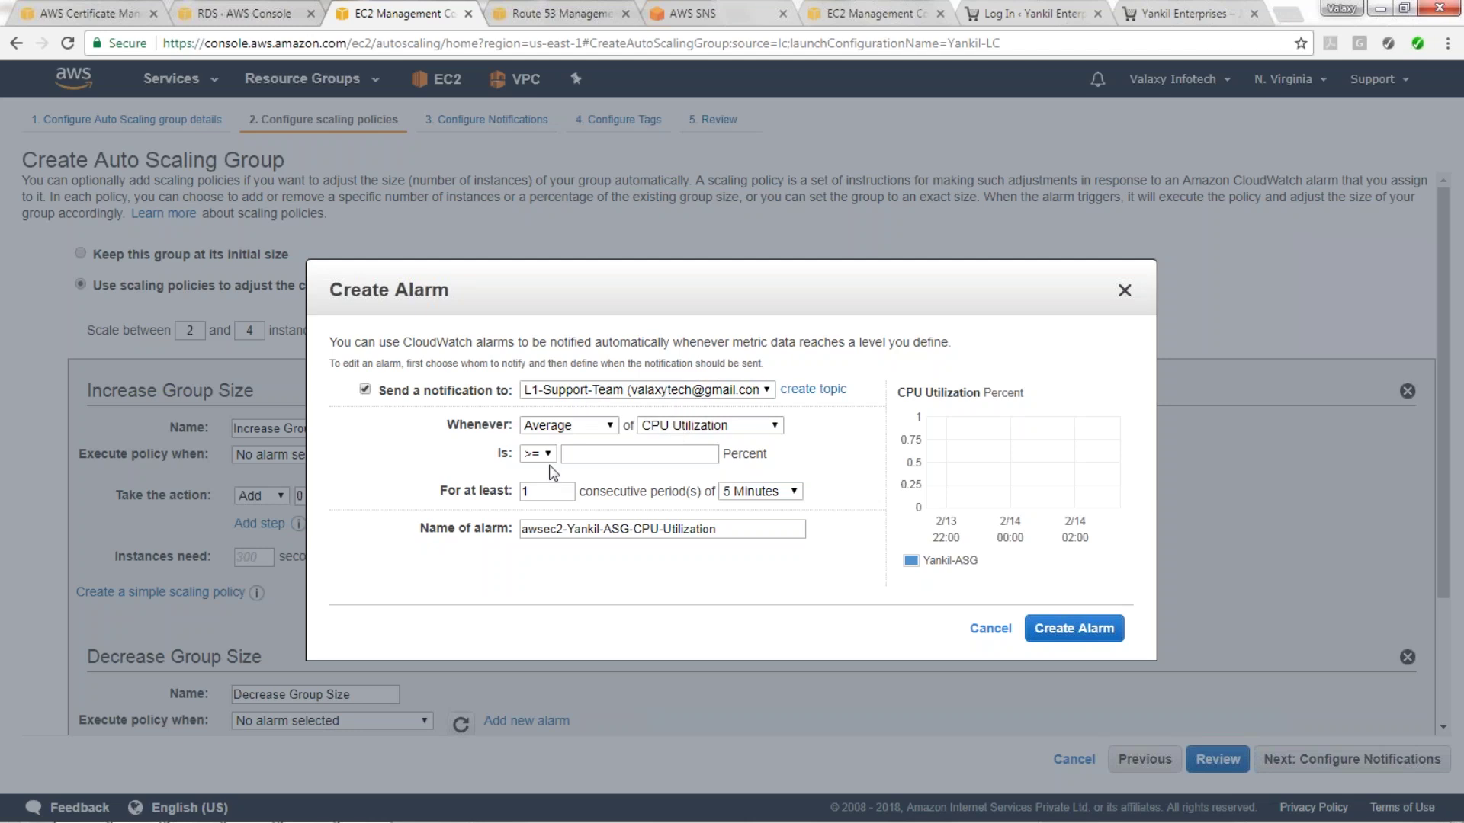
left_click(593, 460)
type("80")
left_click_drag(641, 534, 716, 532)
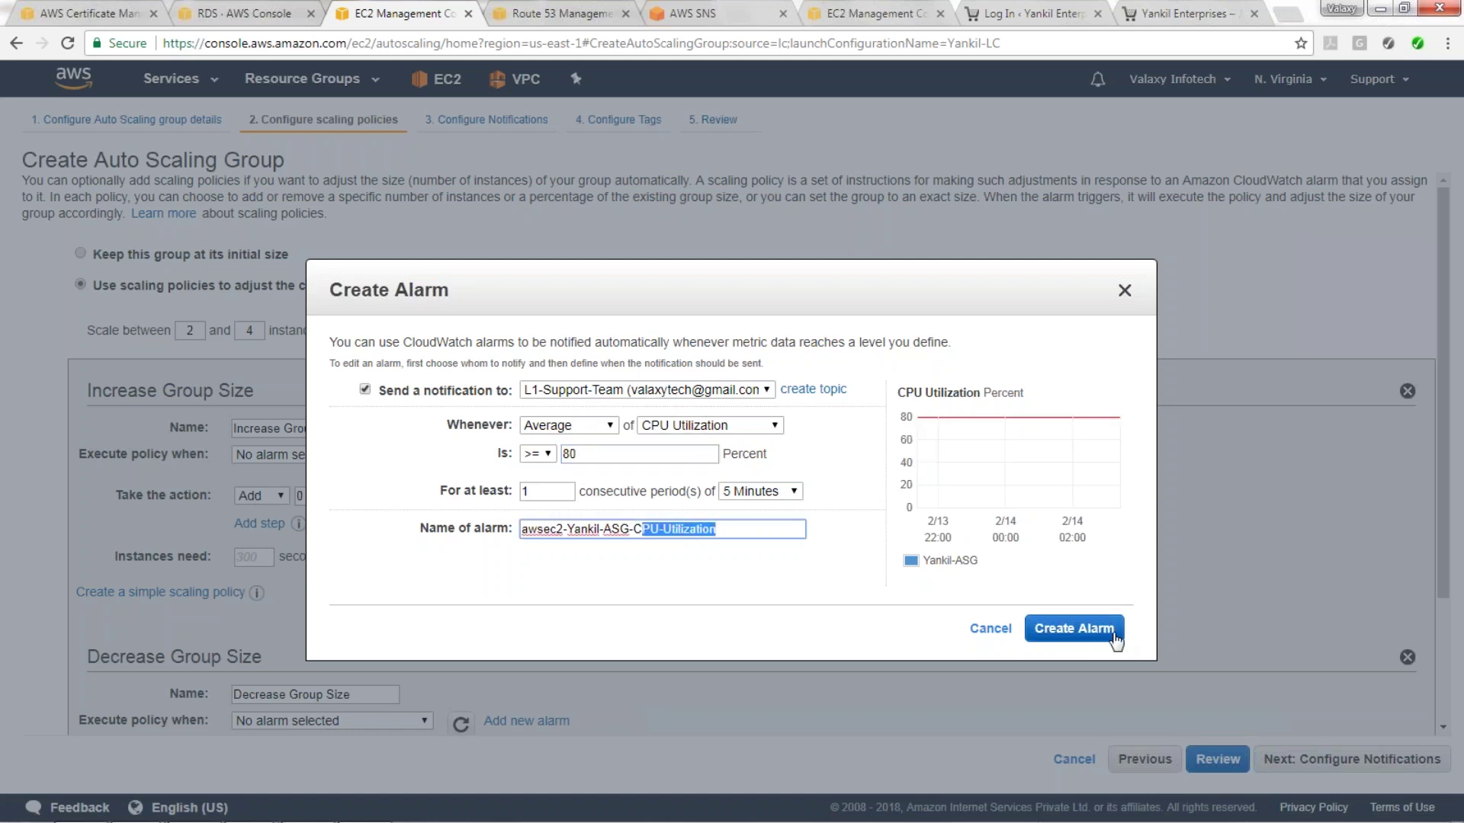
left_click(1073, 628)
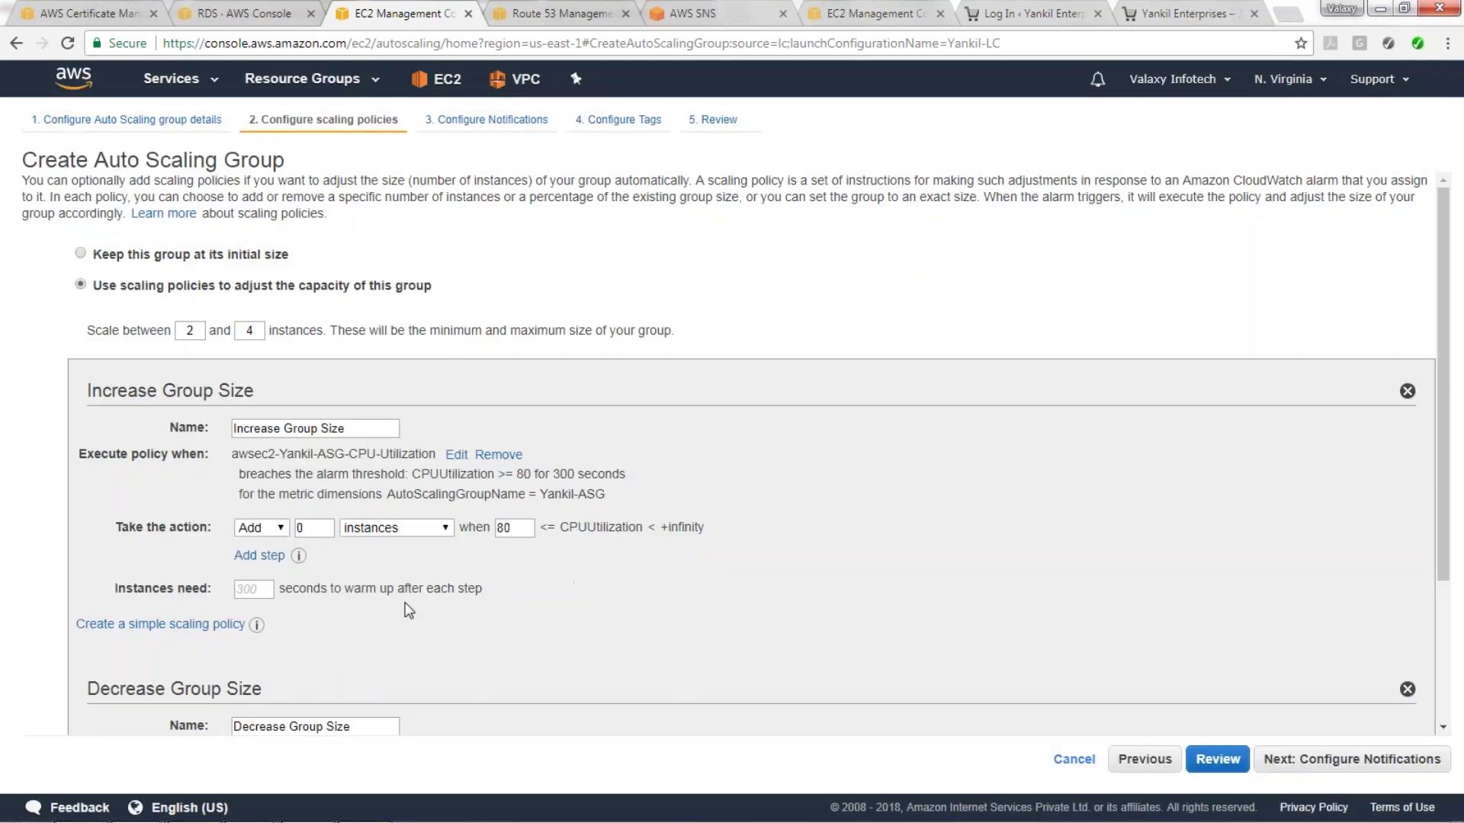
scroll(405, 604, "down", 1)
scroll(405, 604, "down", 1)
double_click(315, 328)
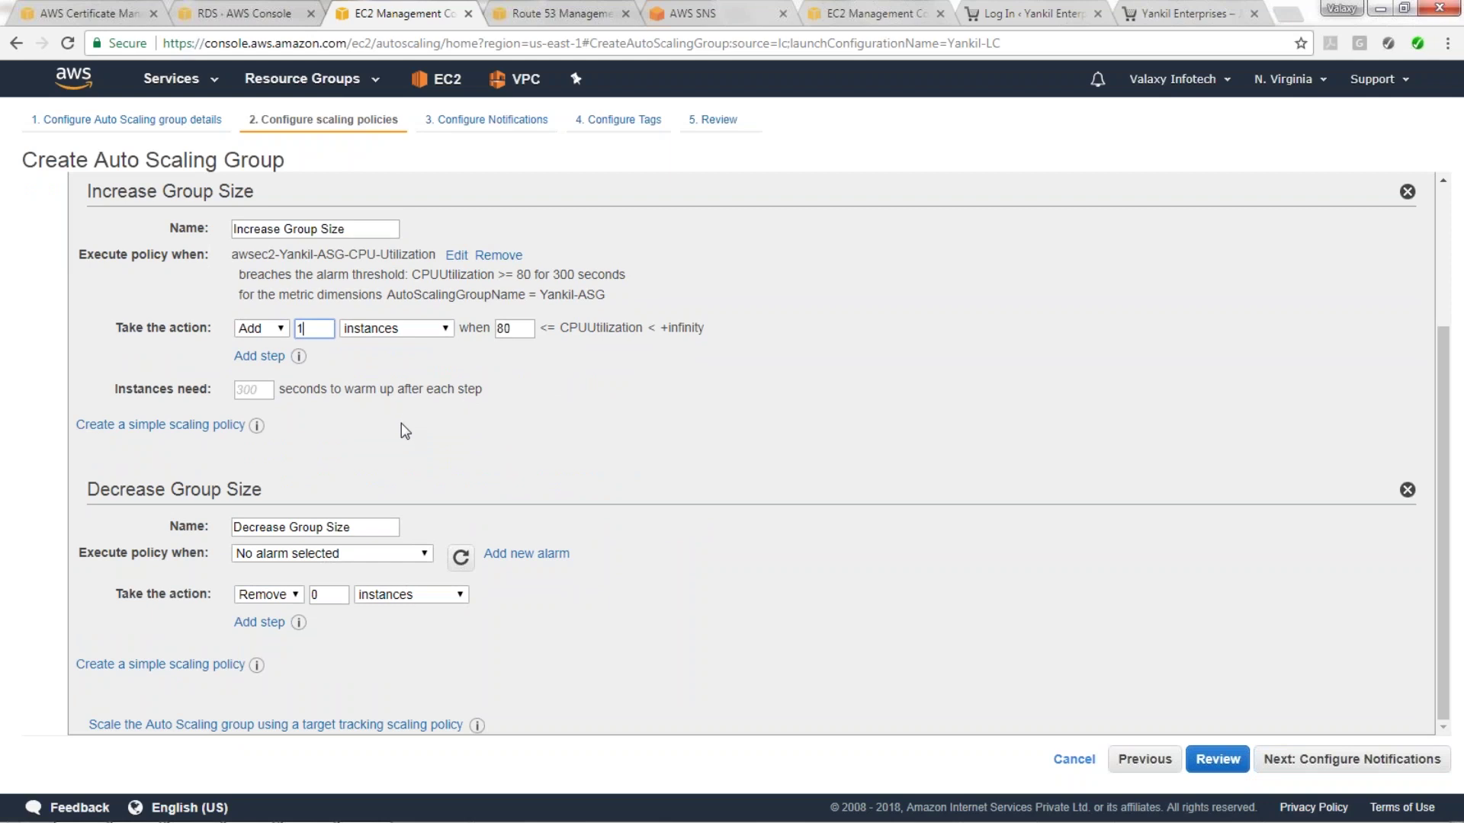
Give the decrease policy a new CPU ≤ 30% alarm, renamed with 'Low'.
left_click(494, 554)
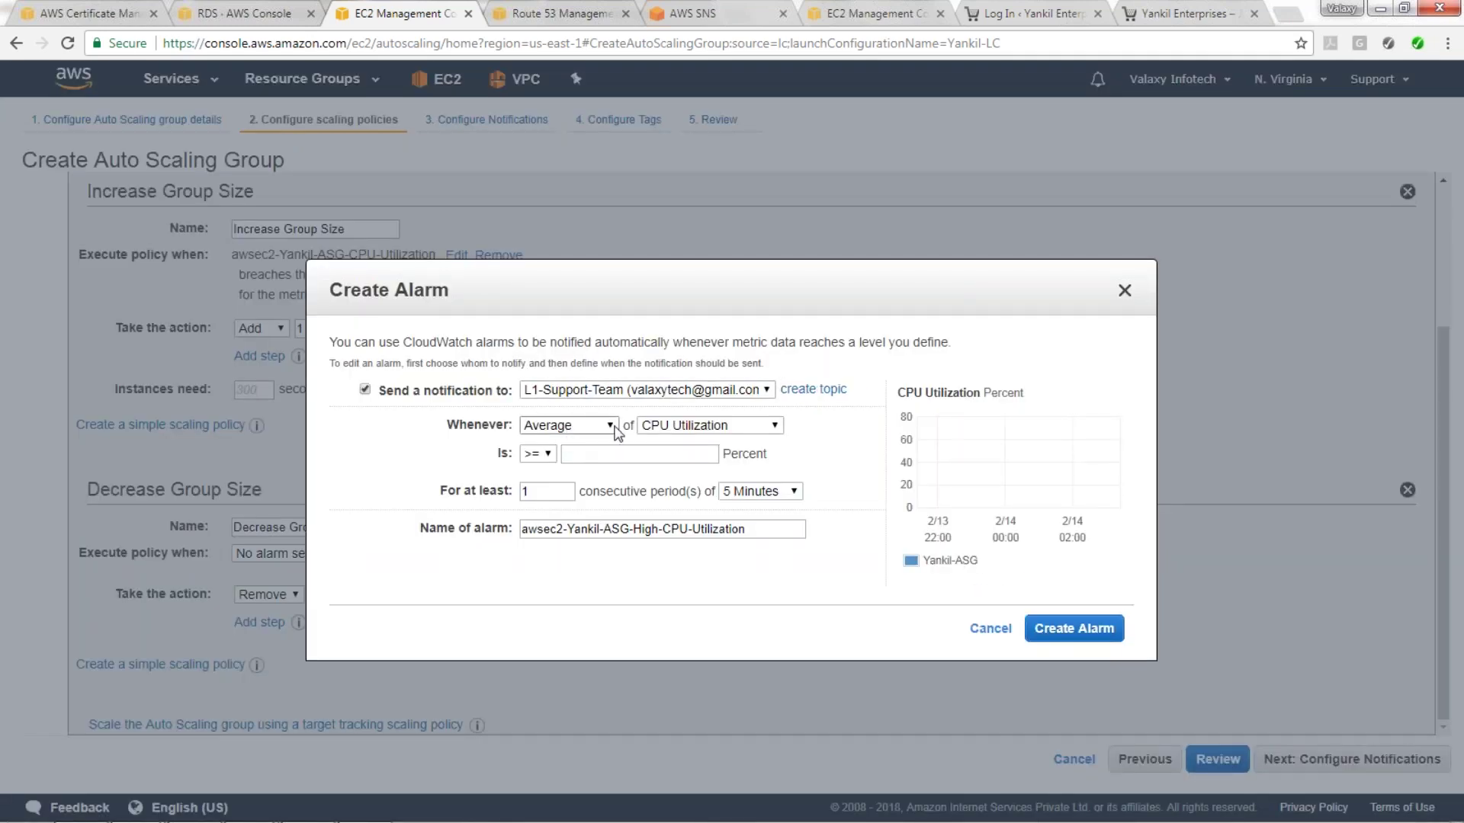
left_click(537, 454)
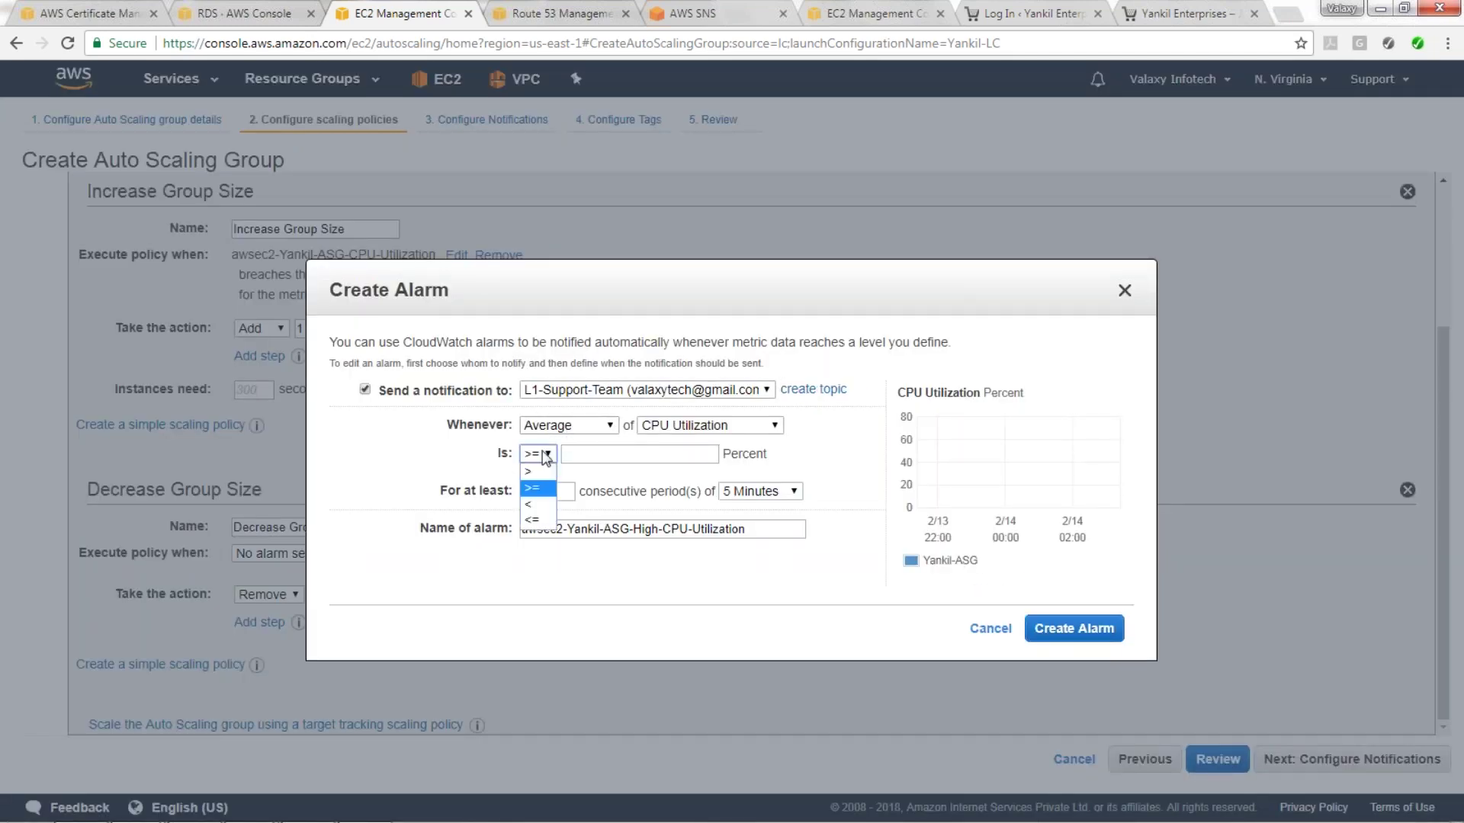
left_click(545, 512)
left_click(602, 456)
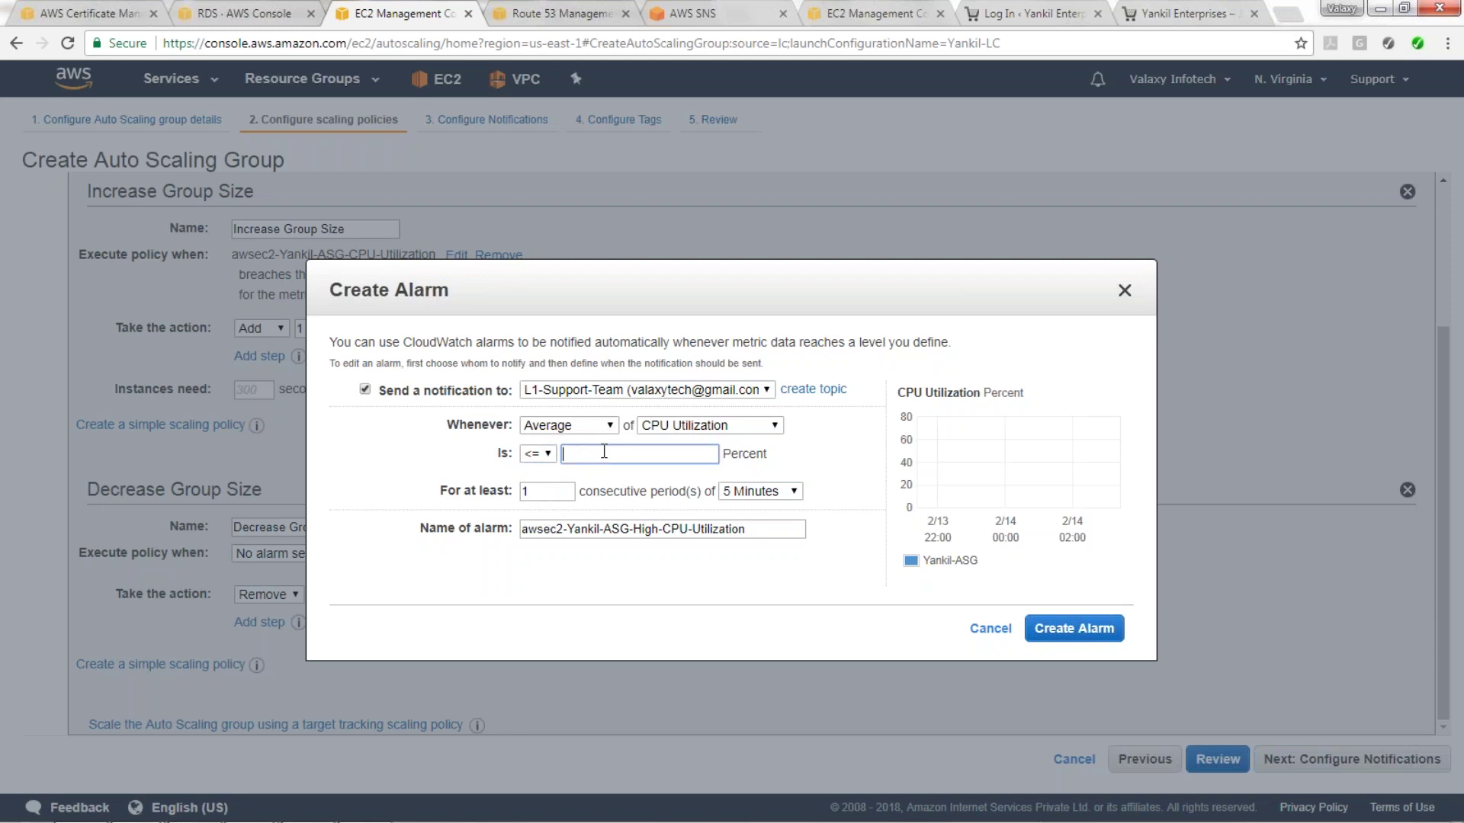
type("30")
left_click_drag(637, 532, 658, 533)
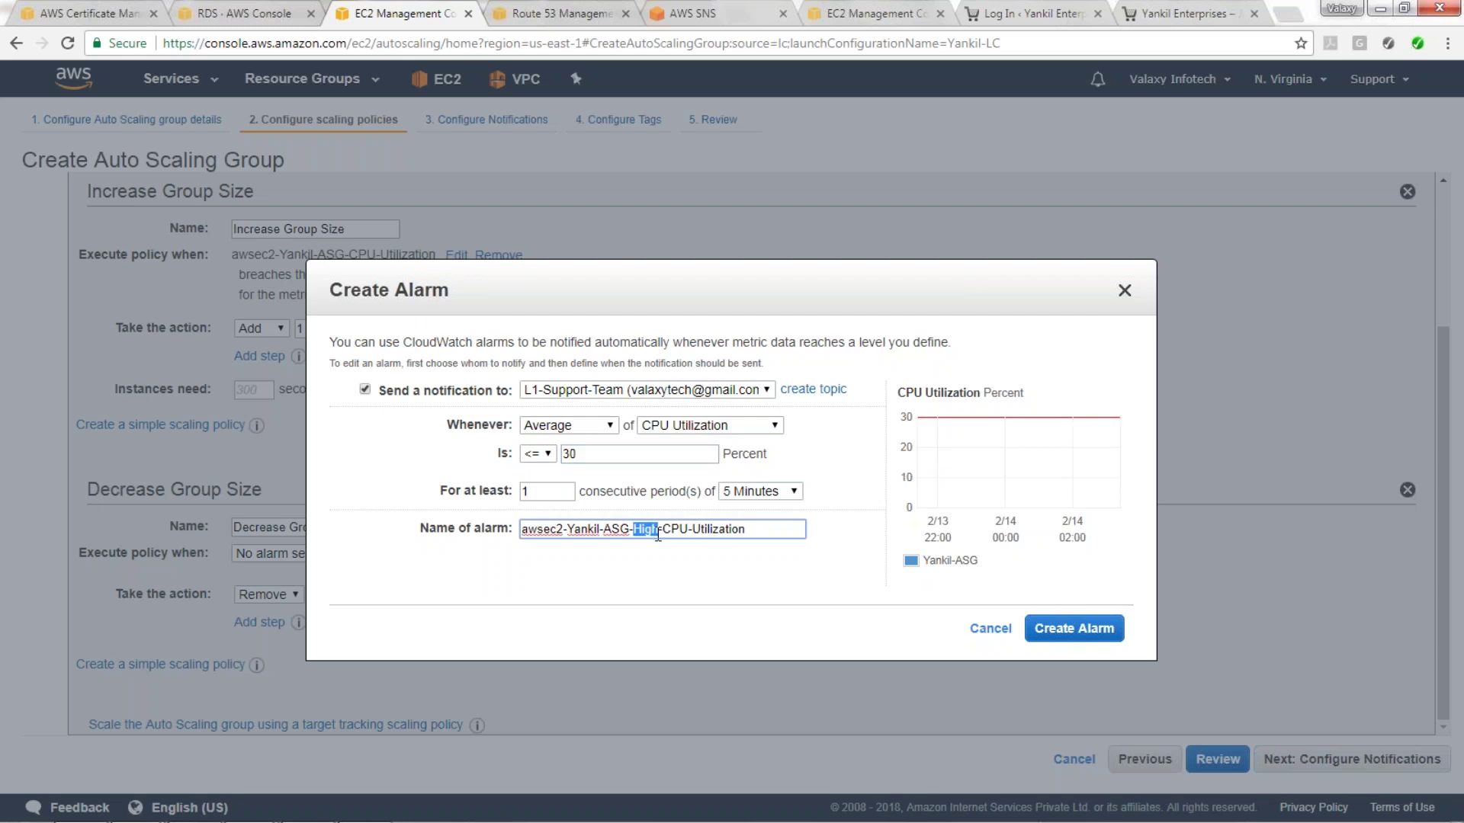
type("Low")
left_click(1093, 649)
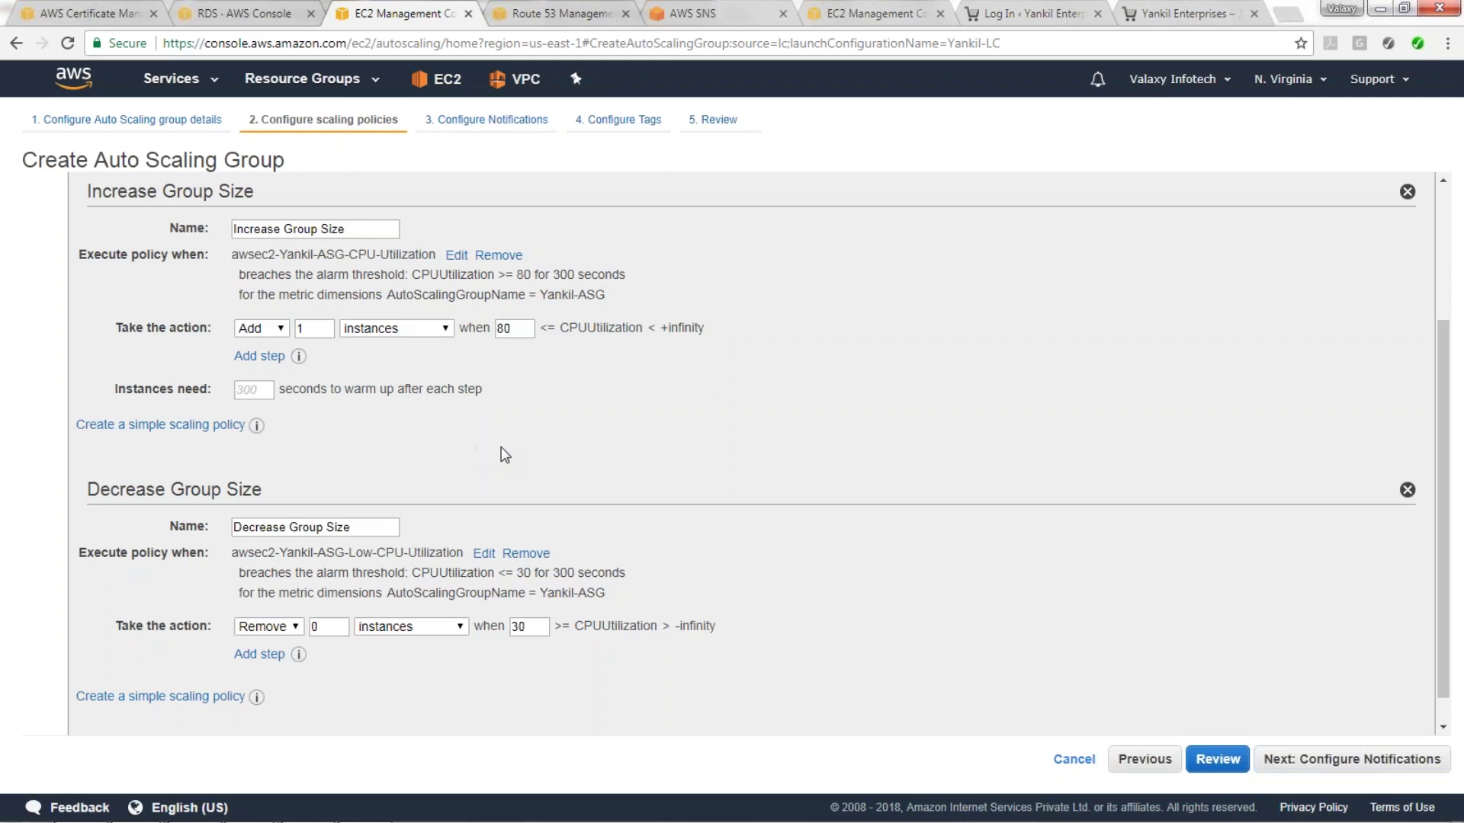
scroll(504, 456, "down", 1)
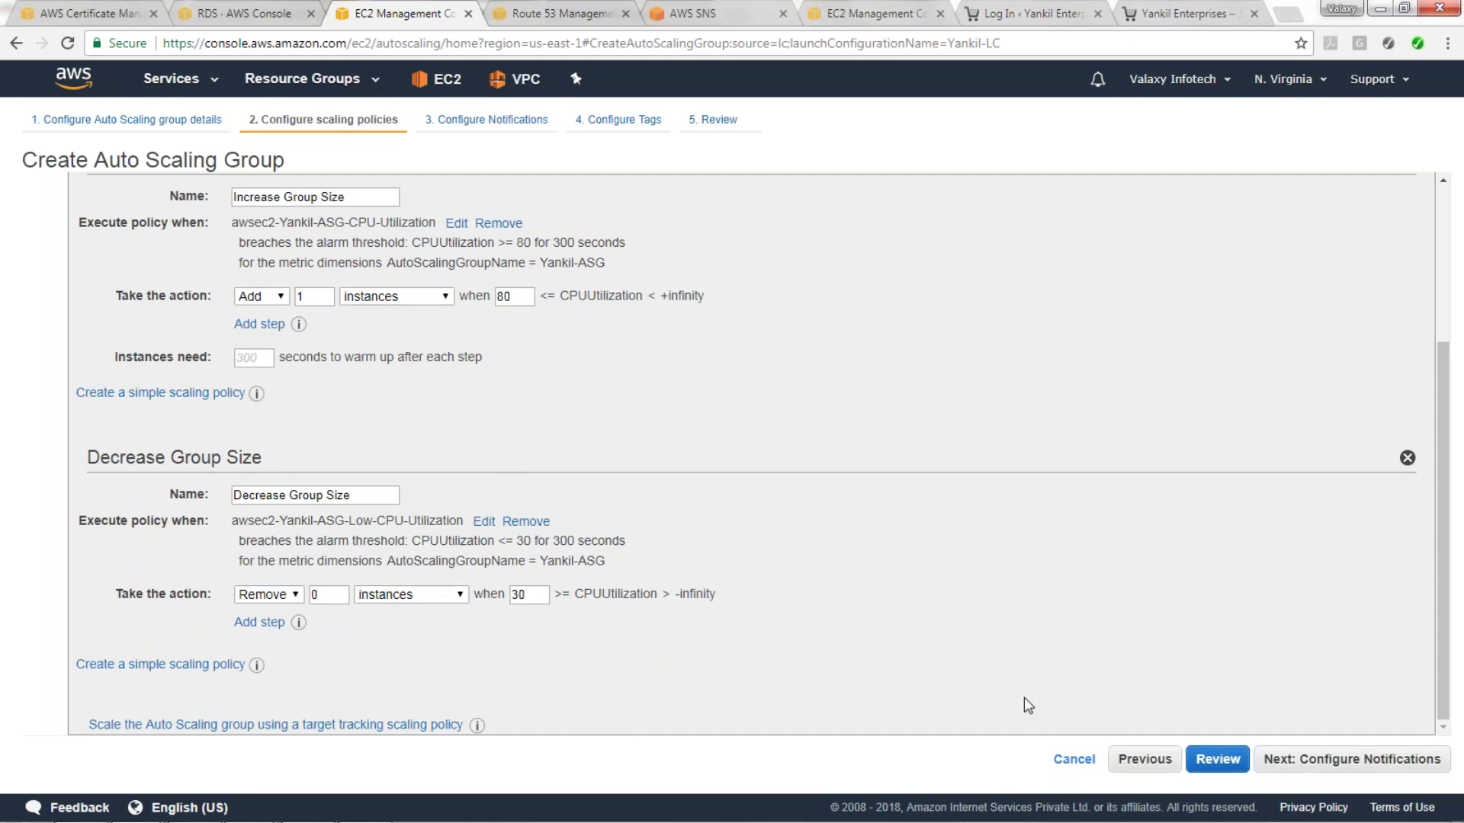
Pass the notifications step and add the tag Name = Yankil-ASG.
left_click(1334, 766)
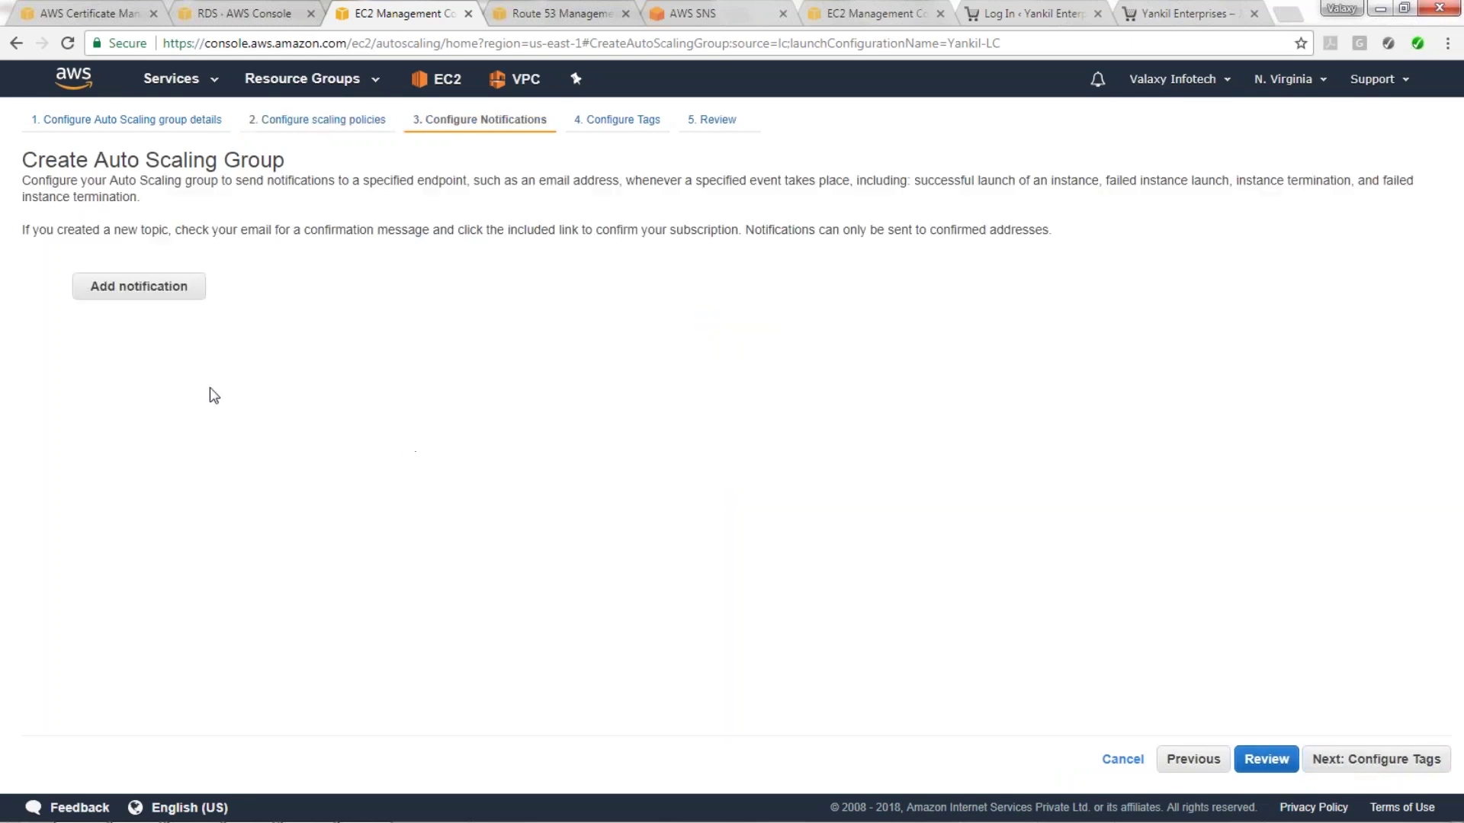
left_click(169, 294)
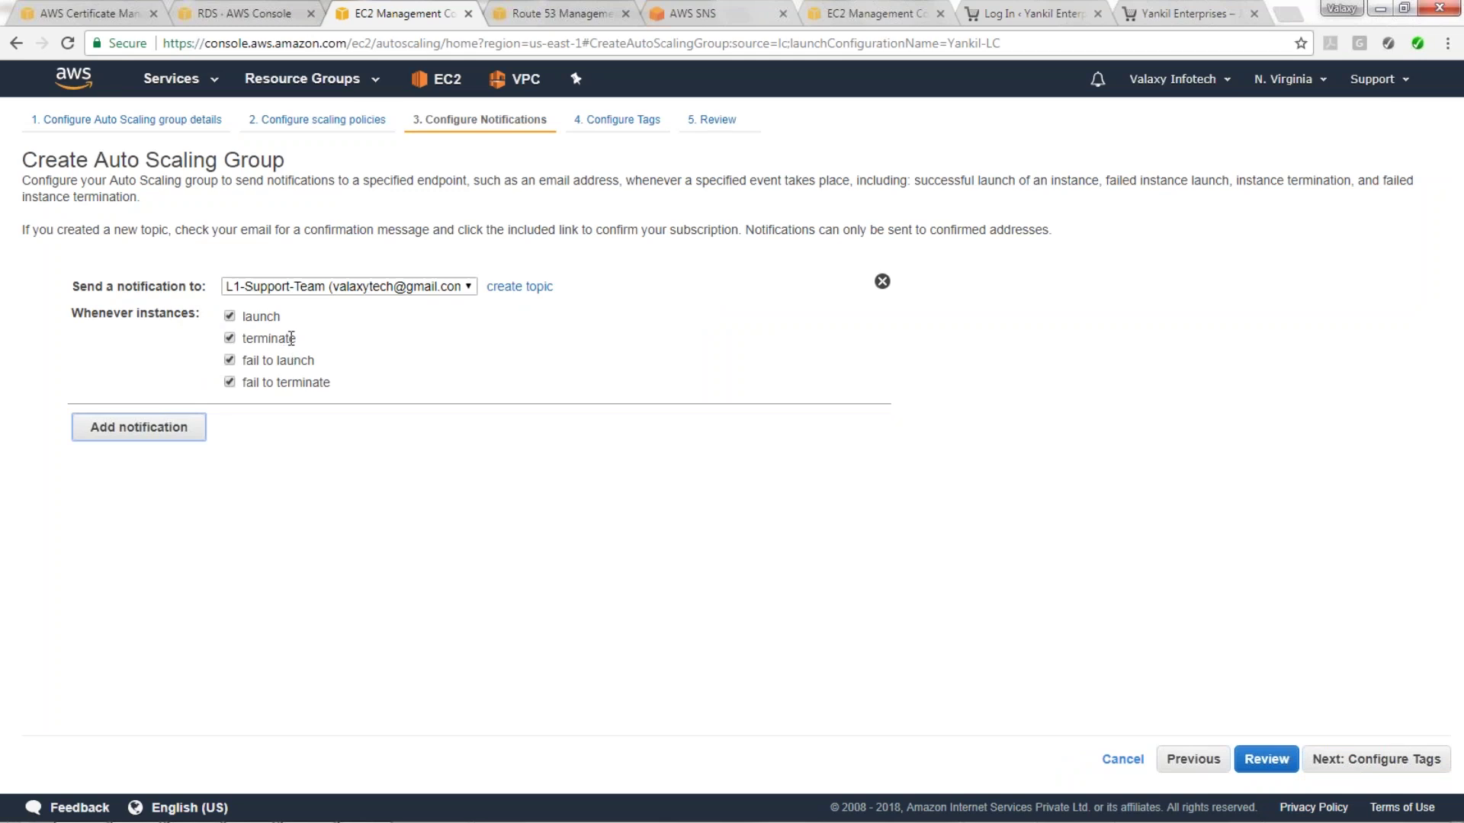
left_click(1376, 760)
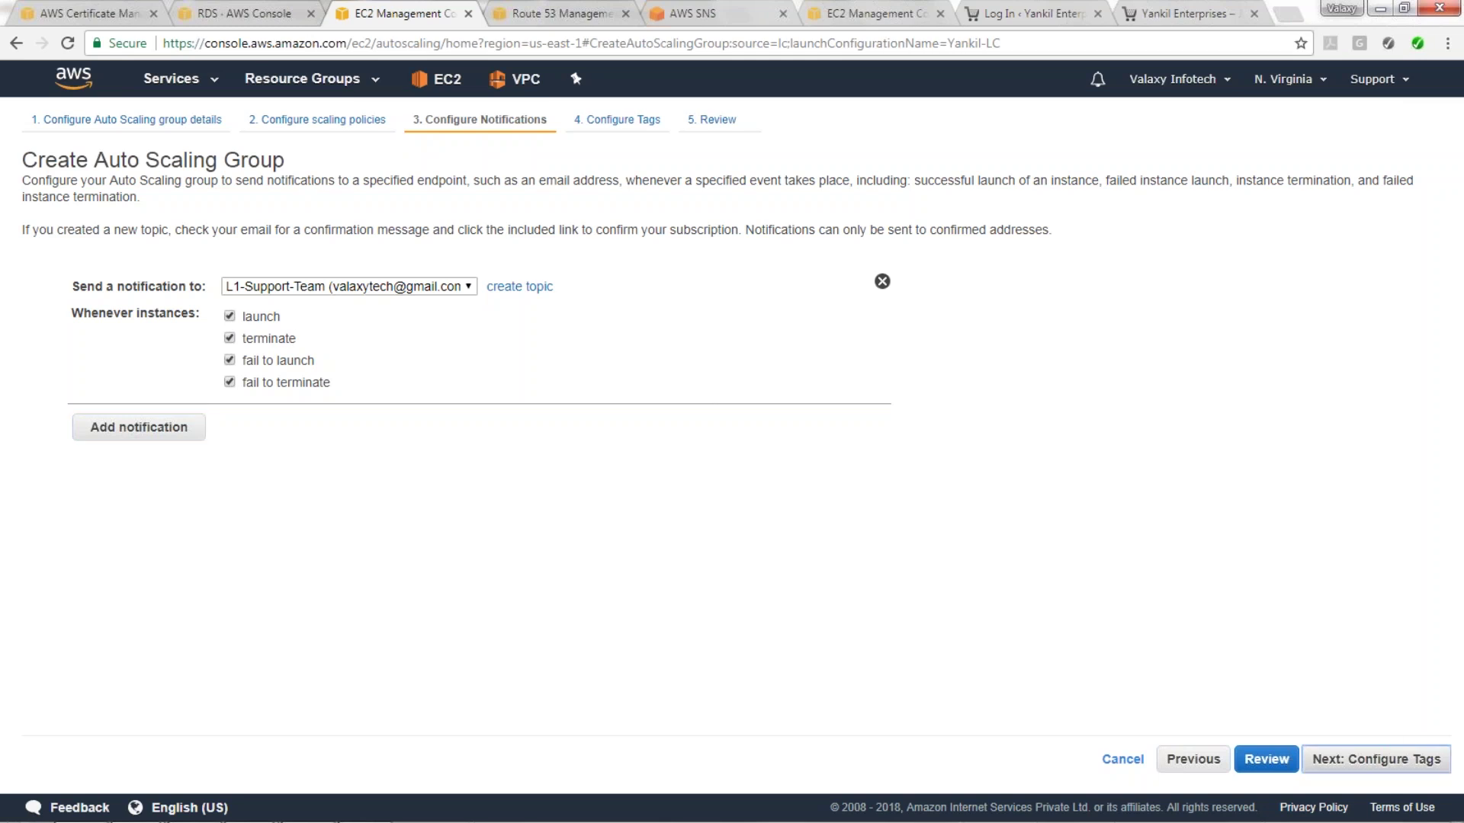
type("Name")
key("Tab")
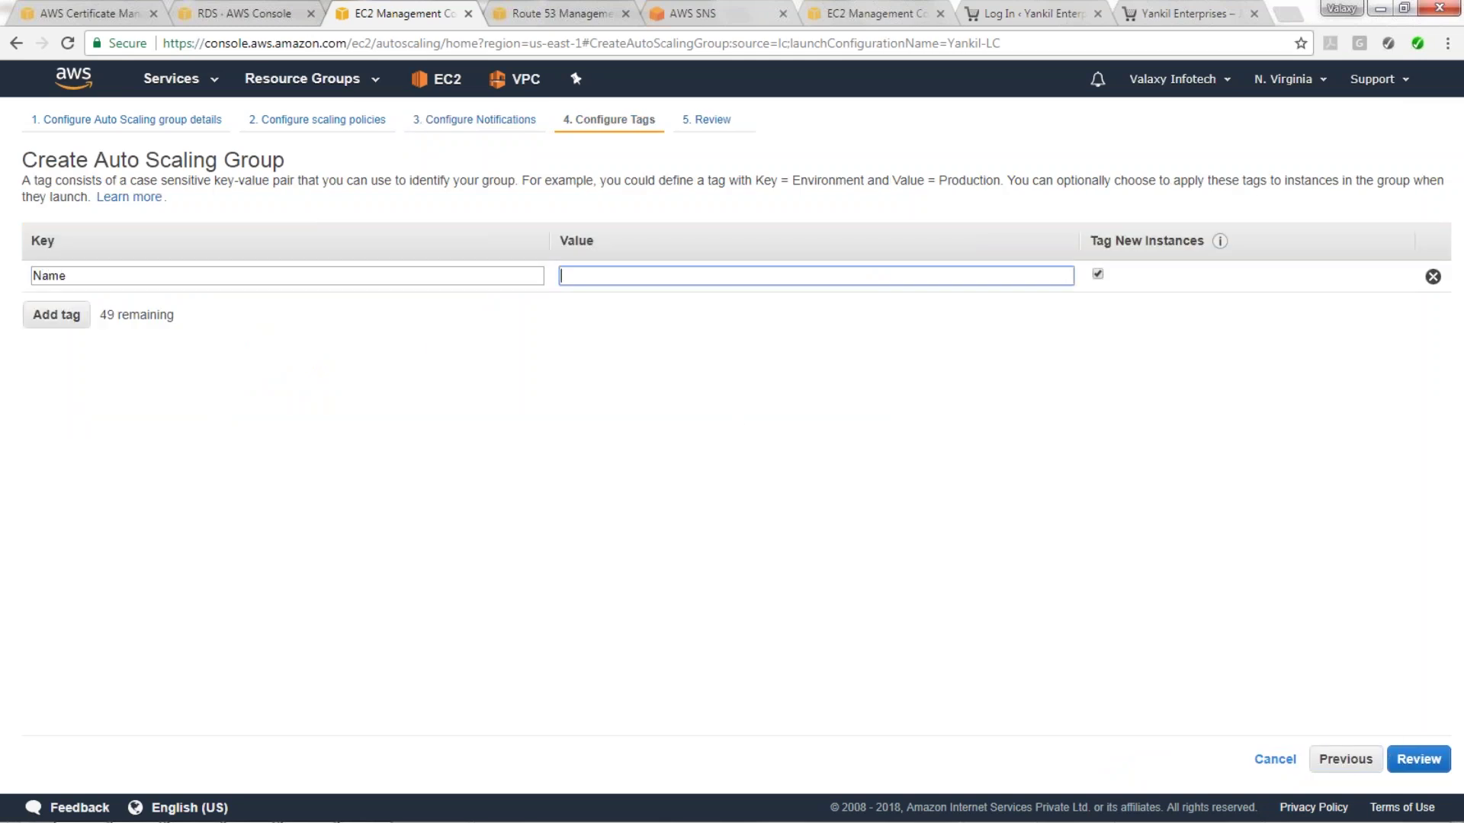
type("Yankil-ASG")
Review and create the Yankil-ASG Auto Scaling group, then close the status page.
left_click(1418, 761)
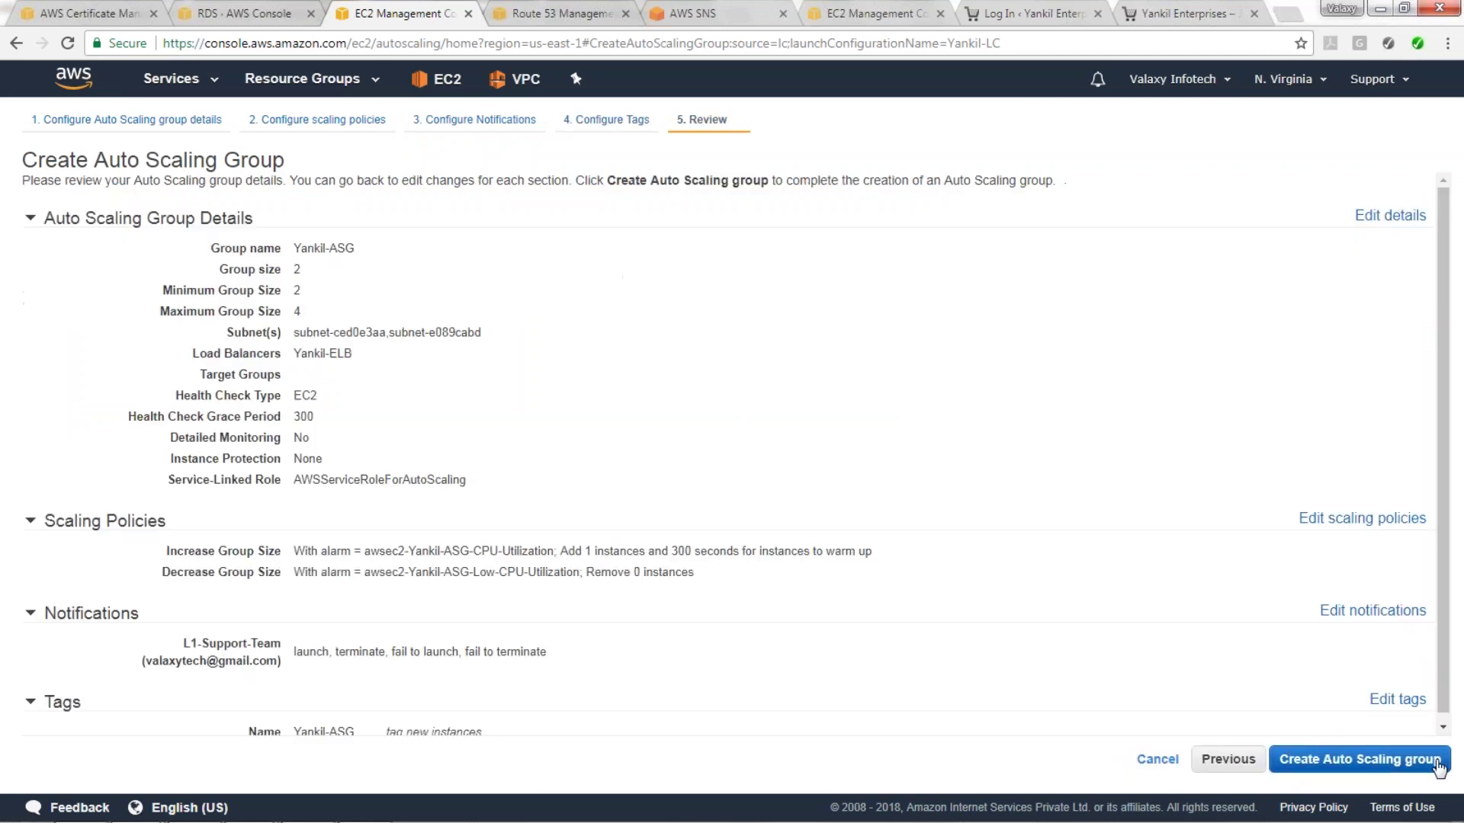
left_click(1420, 763)
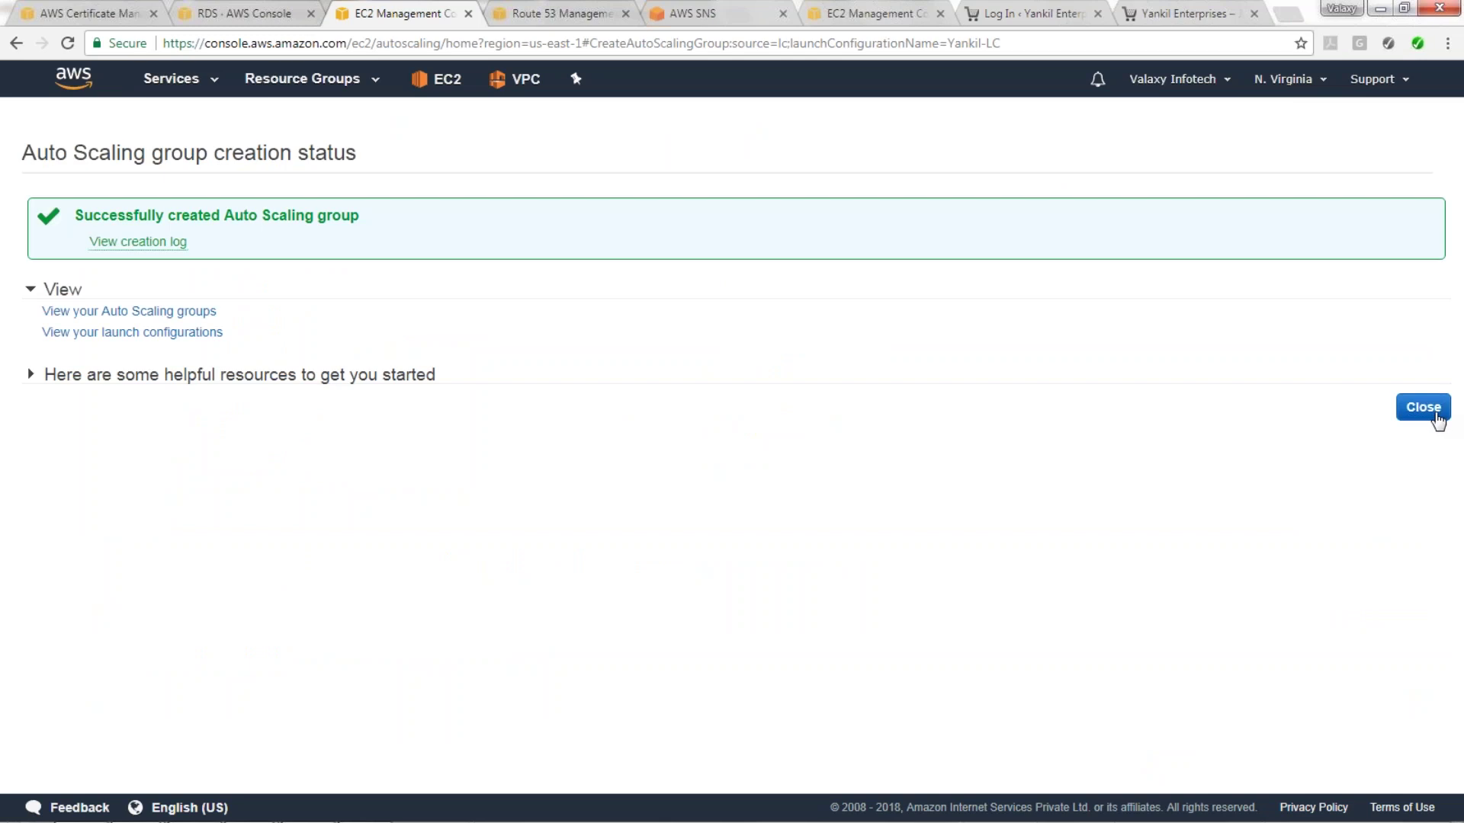
left_click(1436, 418)
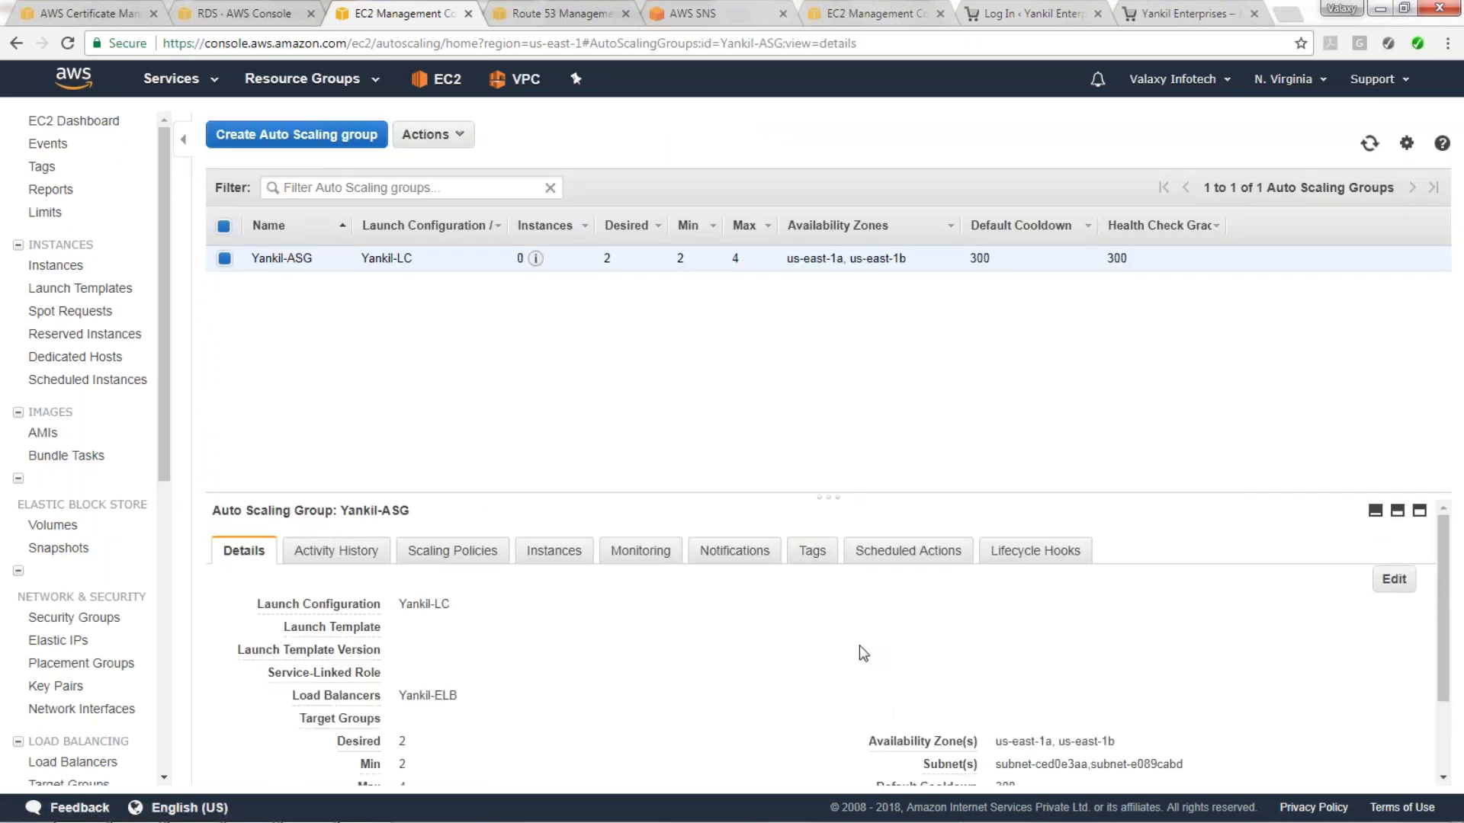
Check Yankil-ASG's activity history and the WebServer instance details.
left_click(336, 550)
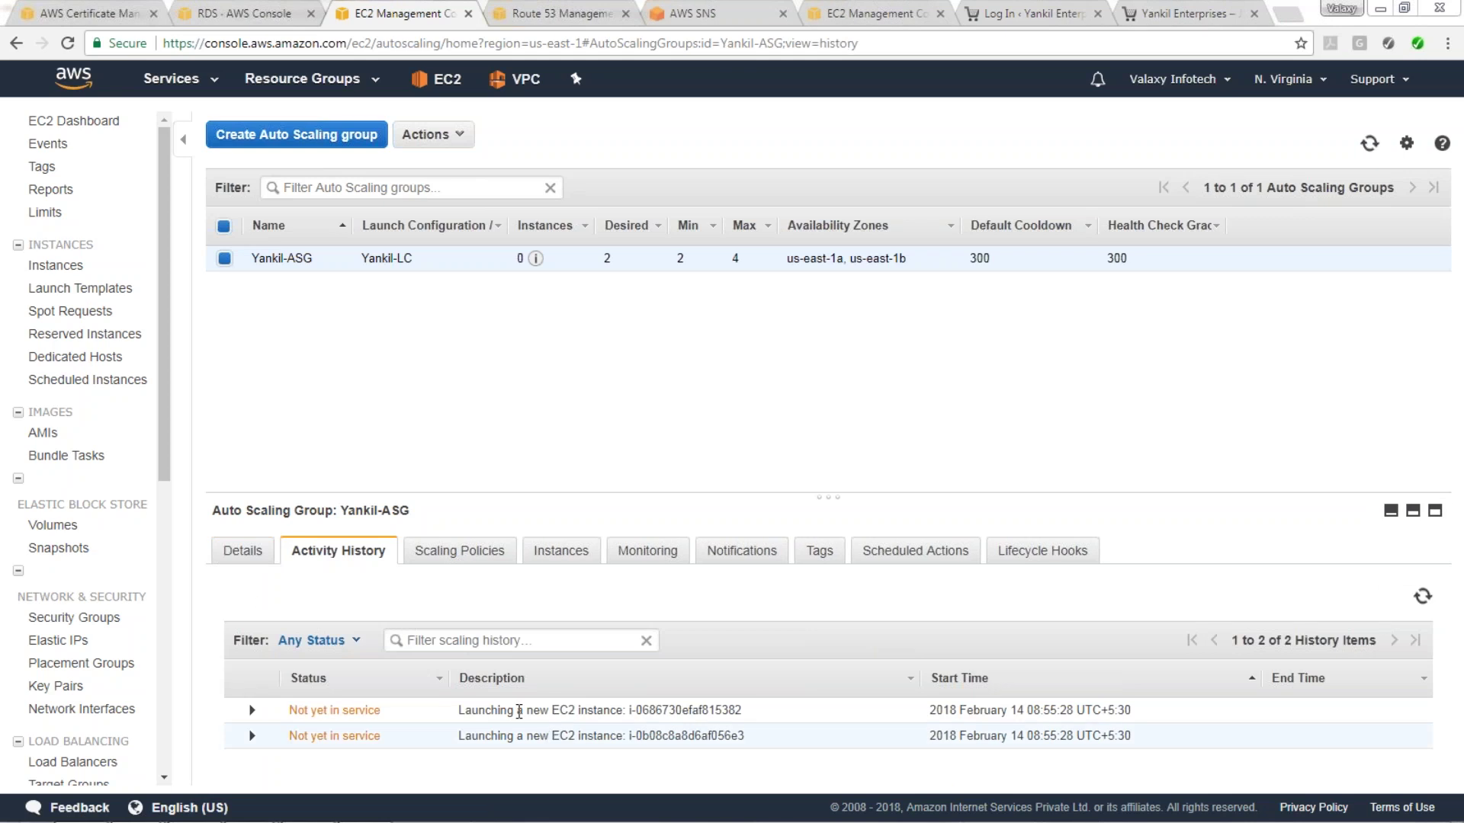
left_click(83, 267)
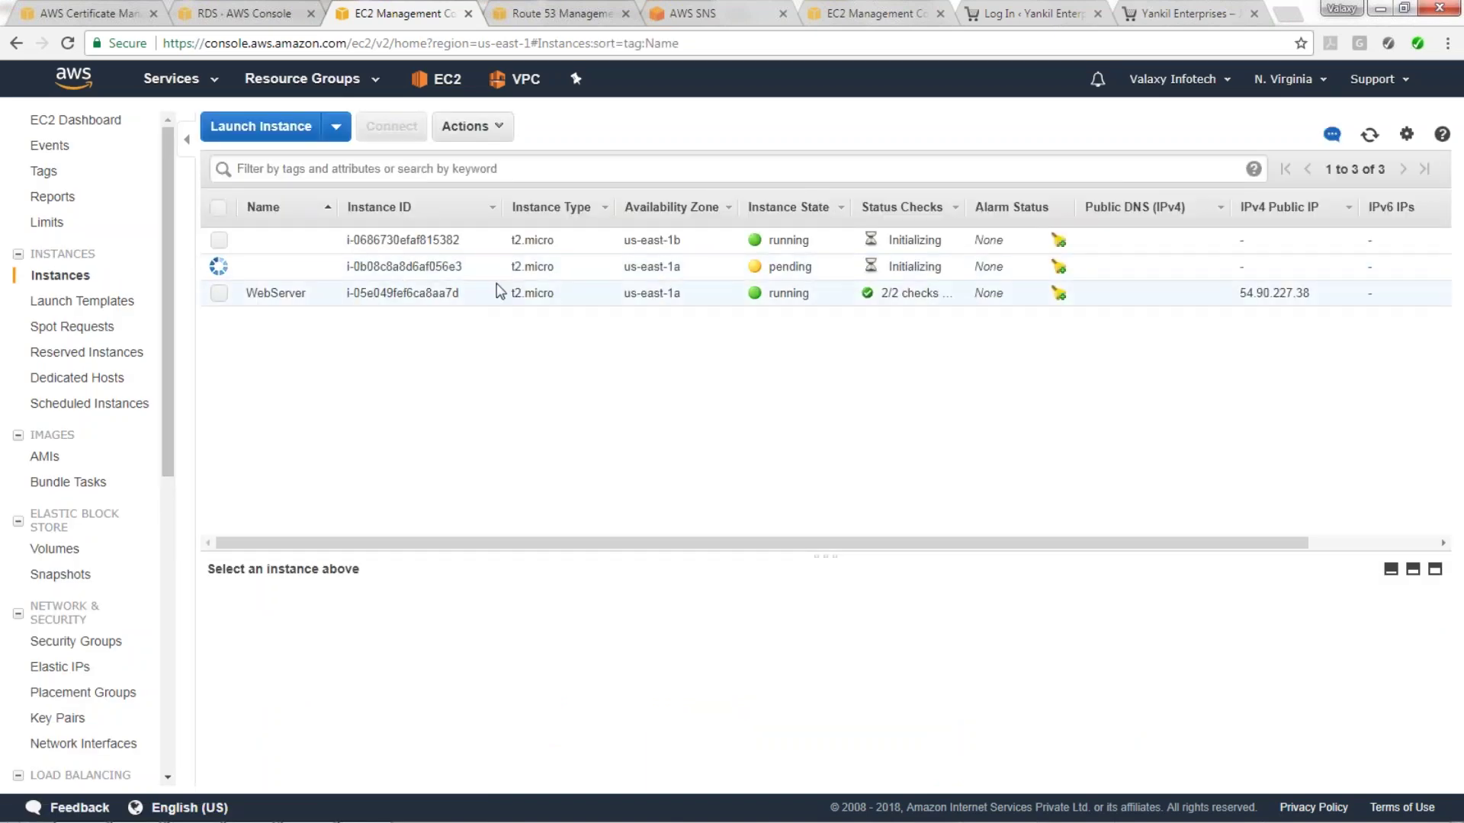
left_click(298, 292)
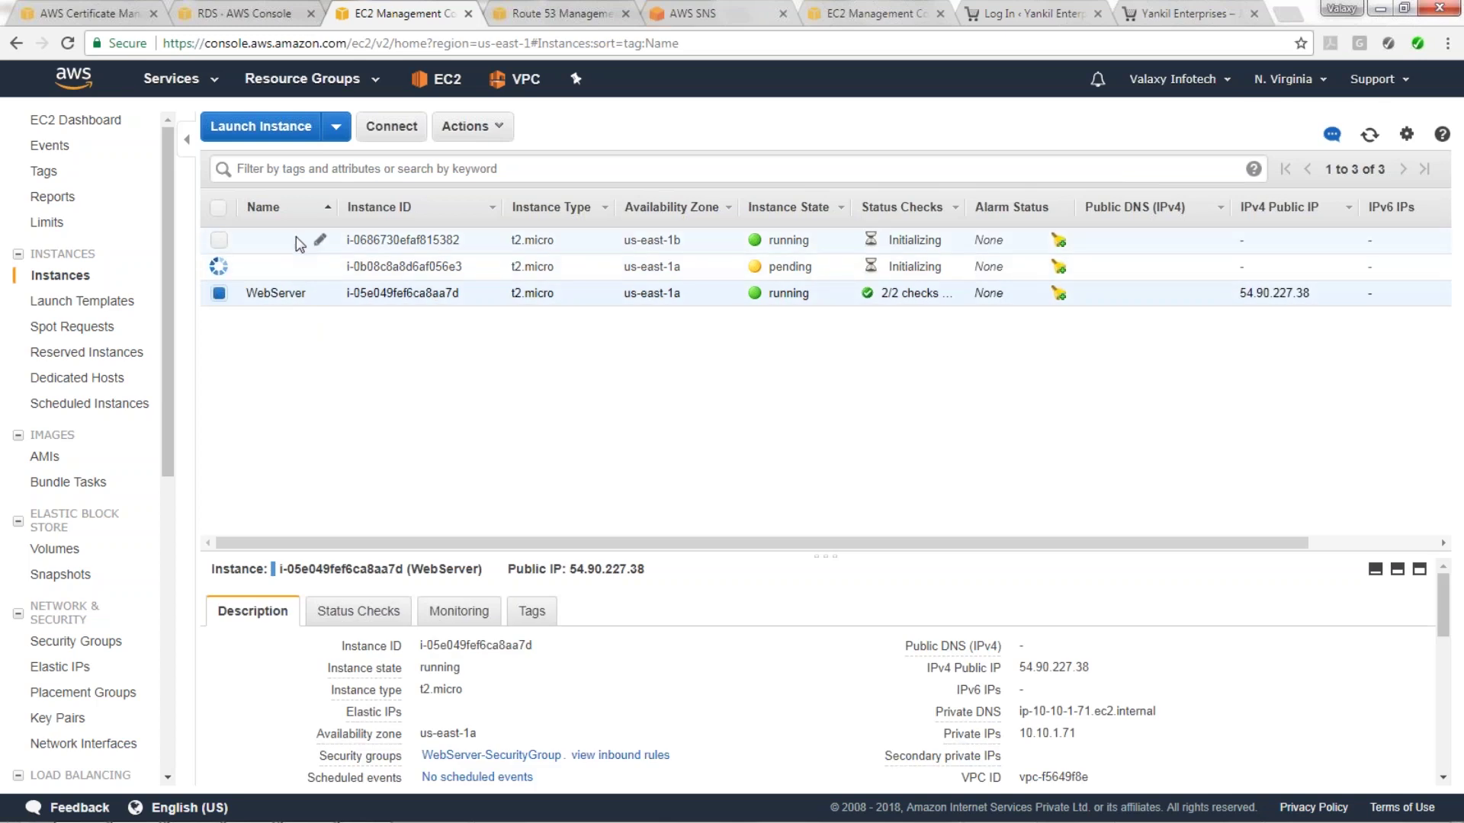
left_click_drag(166, 249, 166, 426)
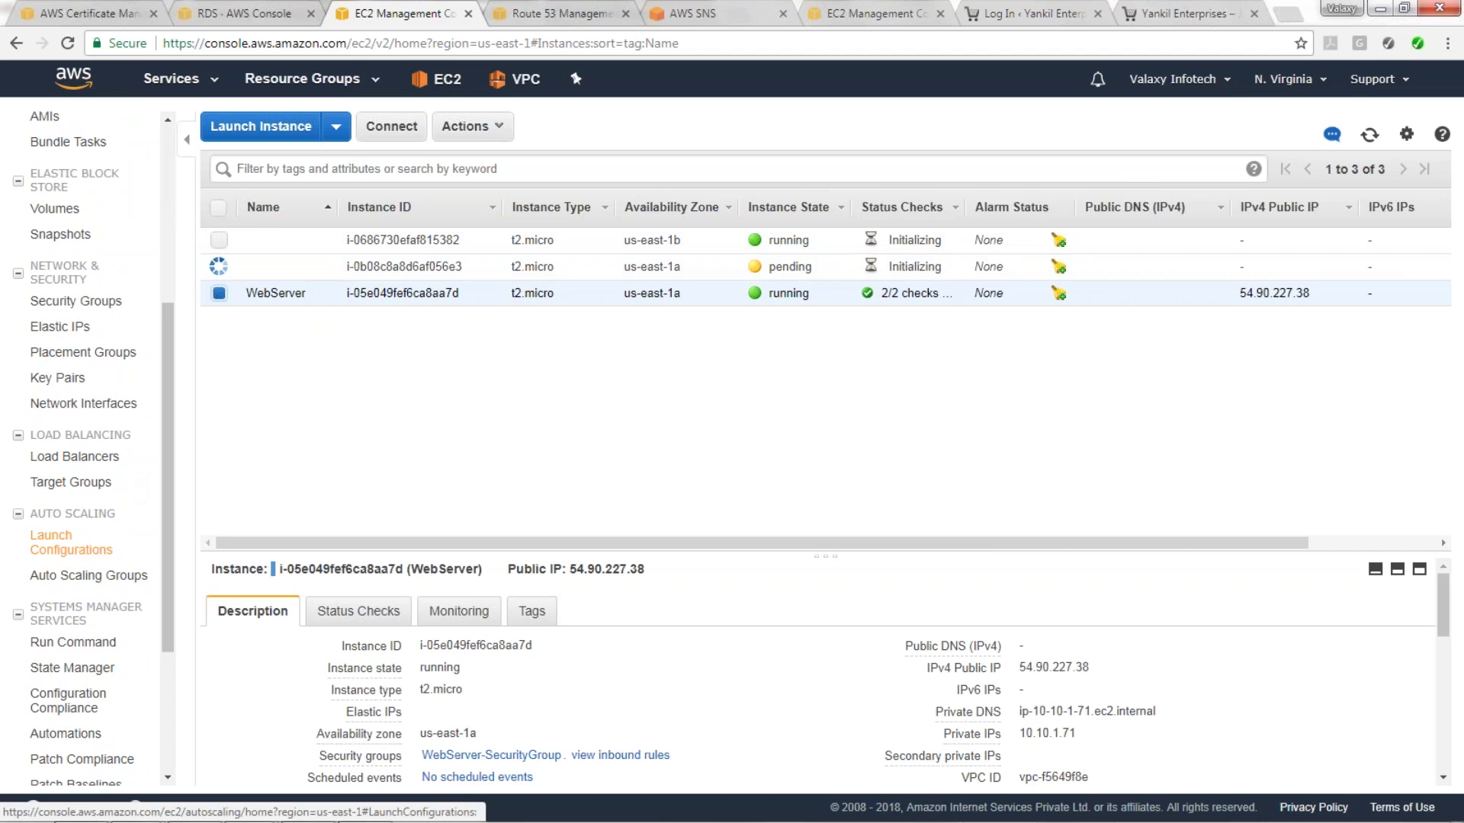
Show Yankil-ELB's registered instances, with the two new Yankil-ASG instances OutOfService.
left_click(76, 456)
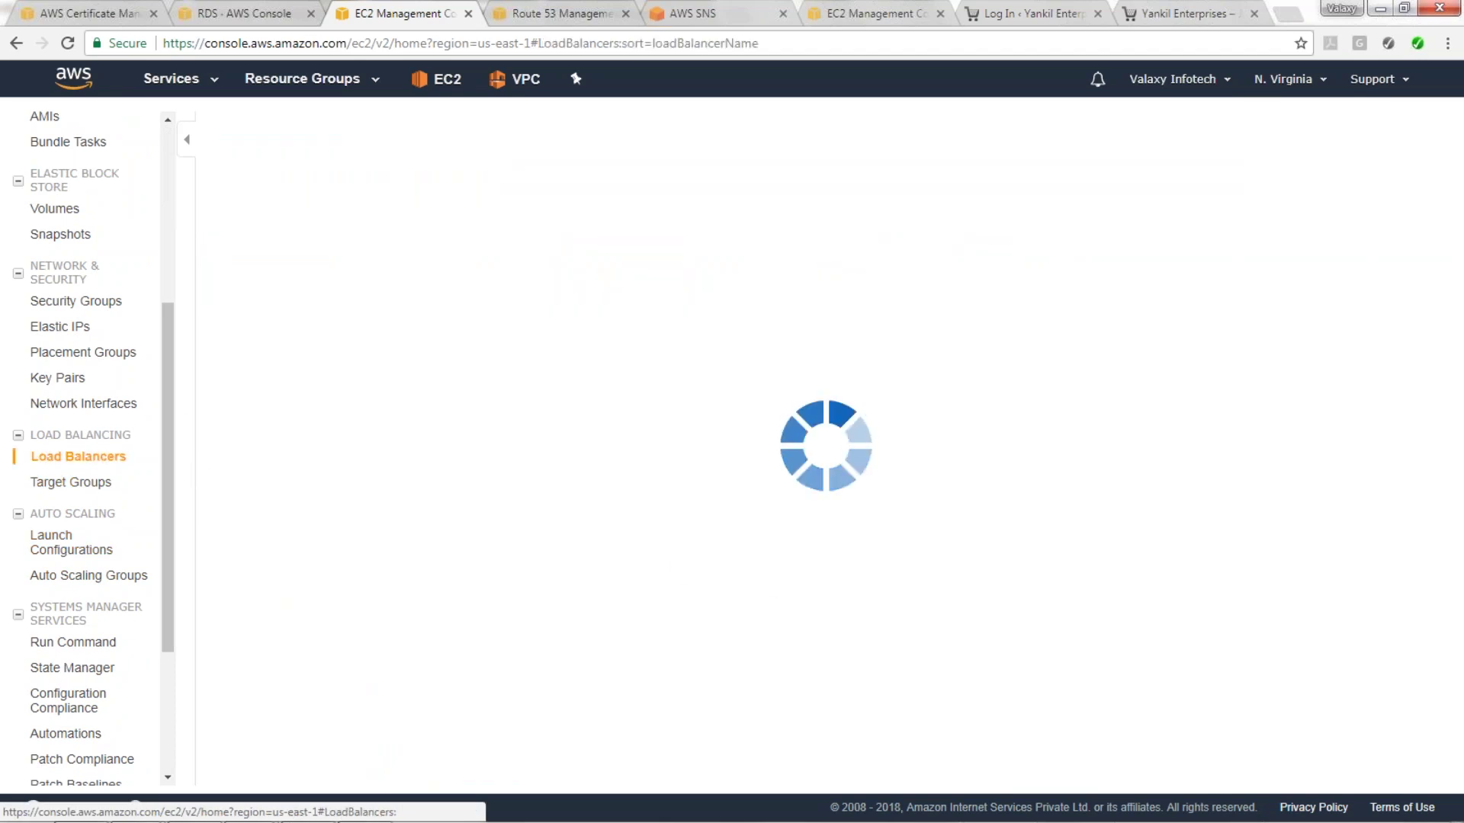
left_click(355, 580)
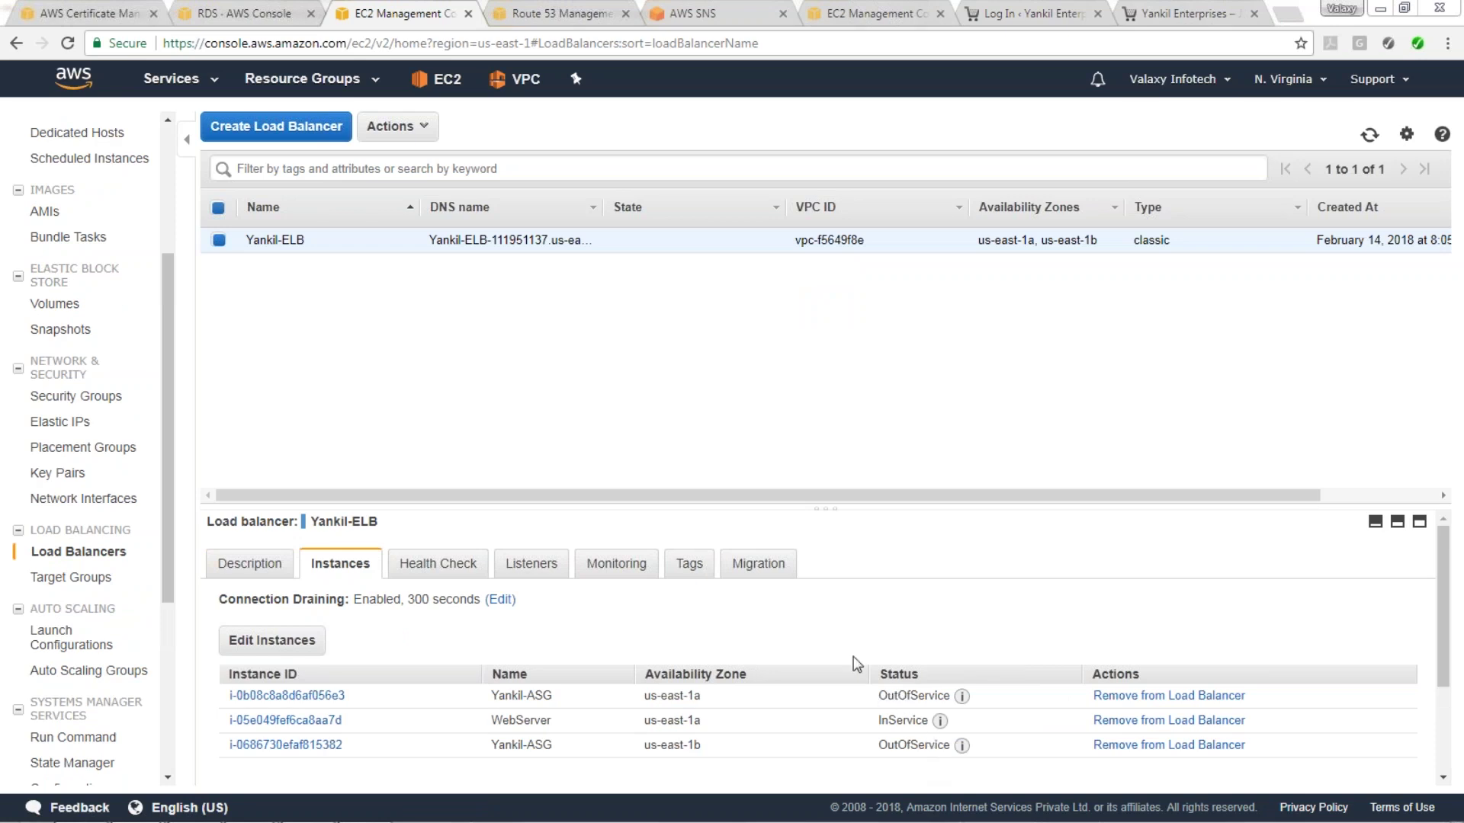
mouse_move(959, 751)
Open the OutOfService instance in a new tab and check Yankil-ELB's TCP:80 health check.
right_click(319, 745)
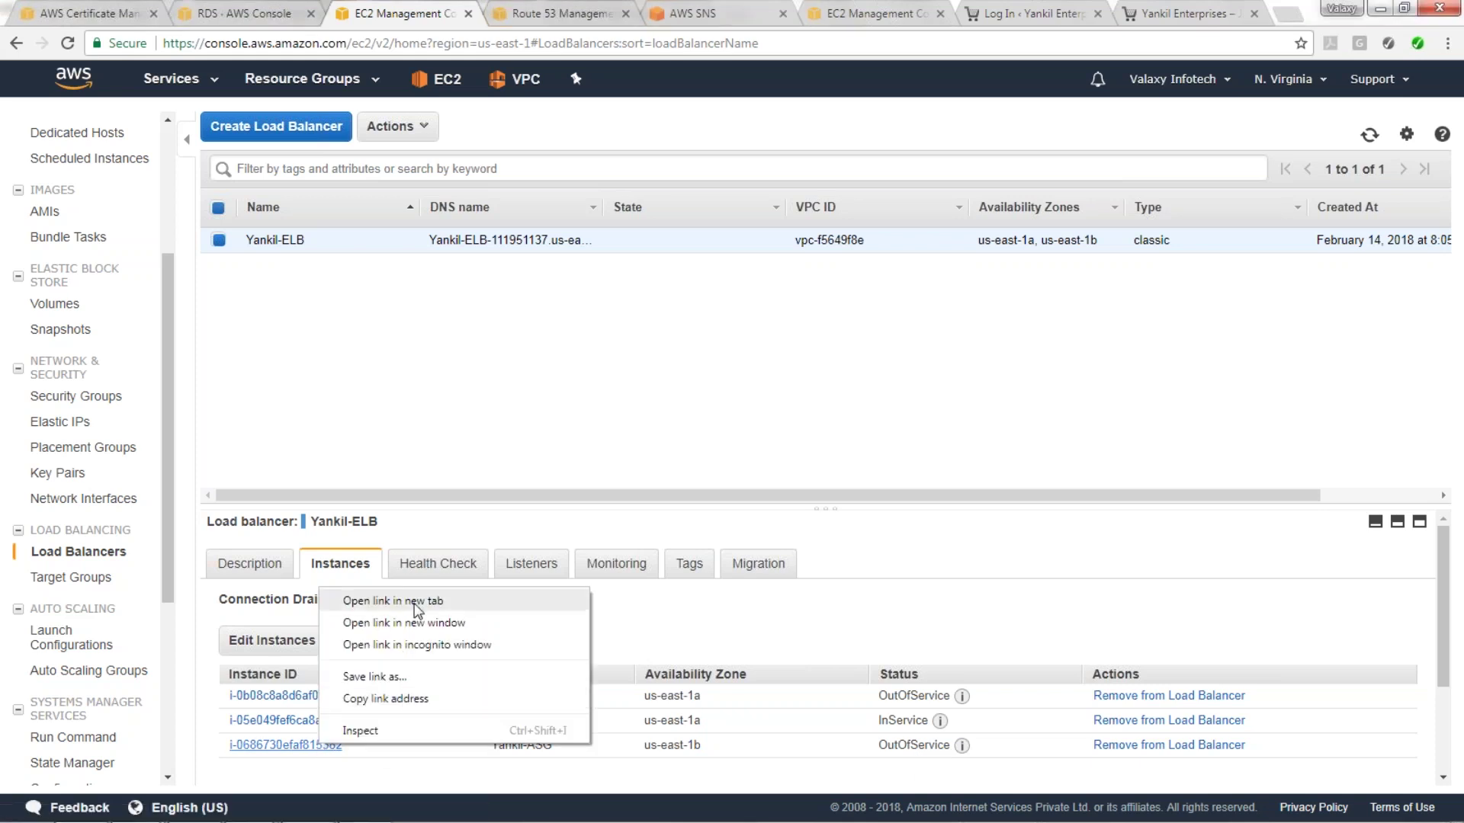
left_click(416, 606)
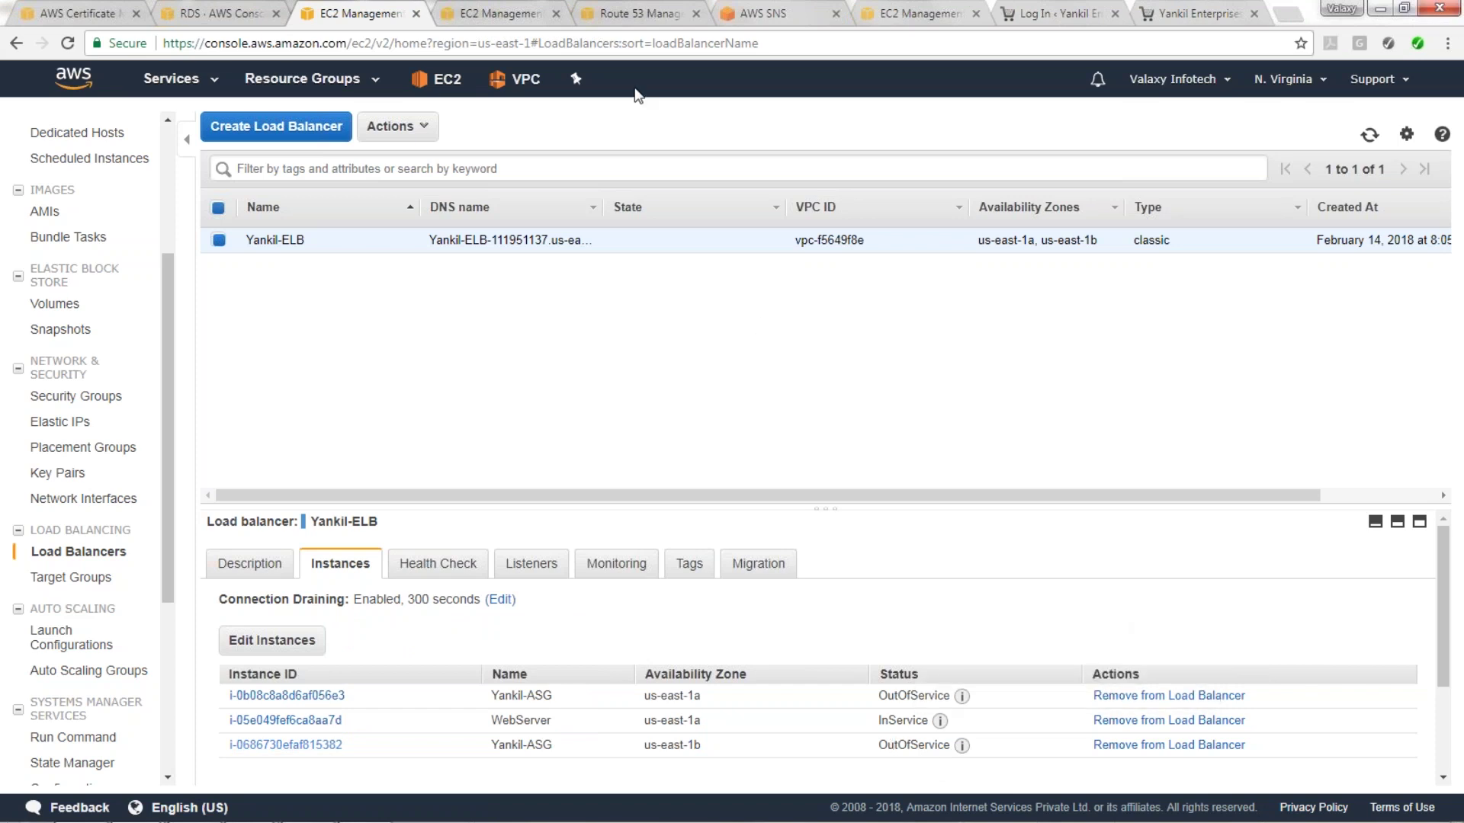
left_click(503, 13)
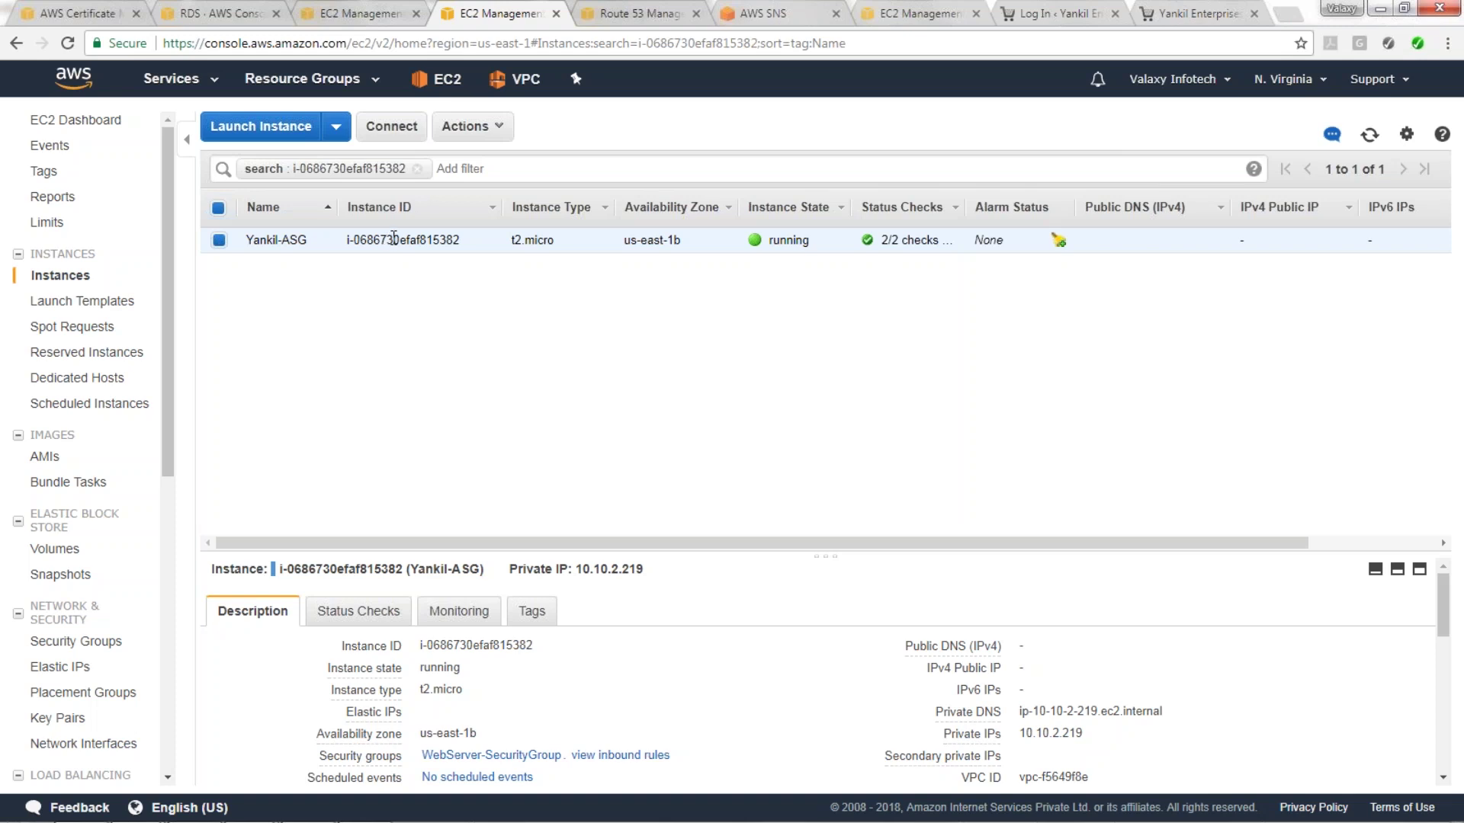
left_click(330, 14)
left_click(414, 574)
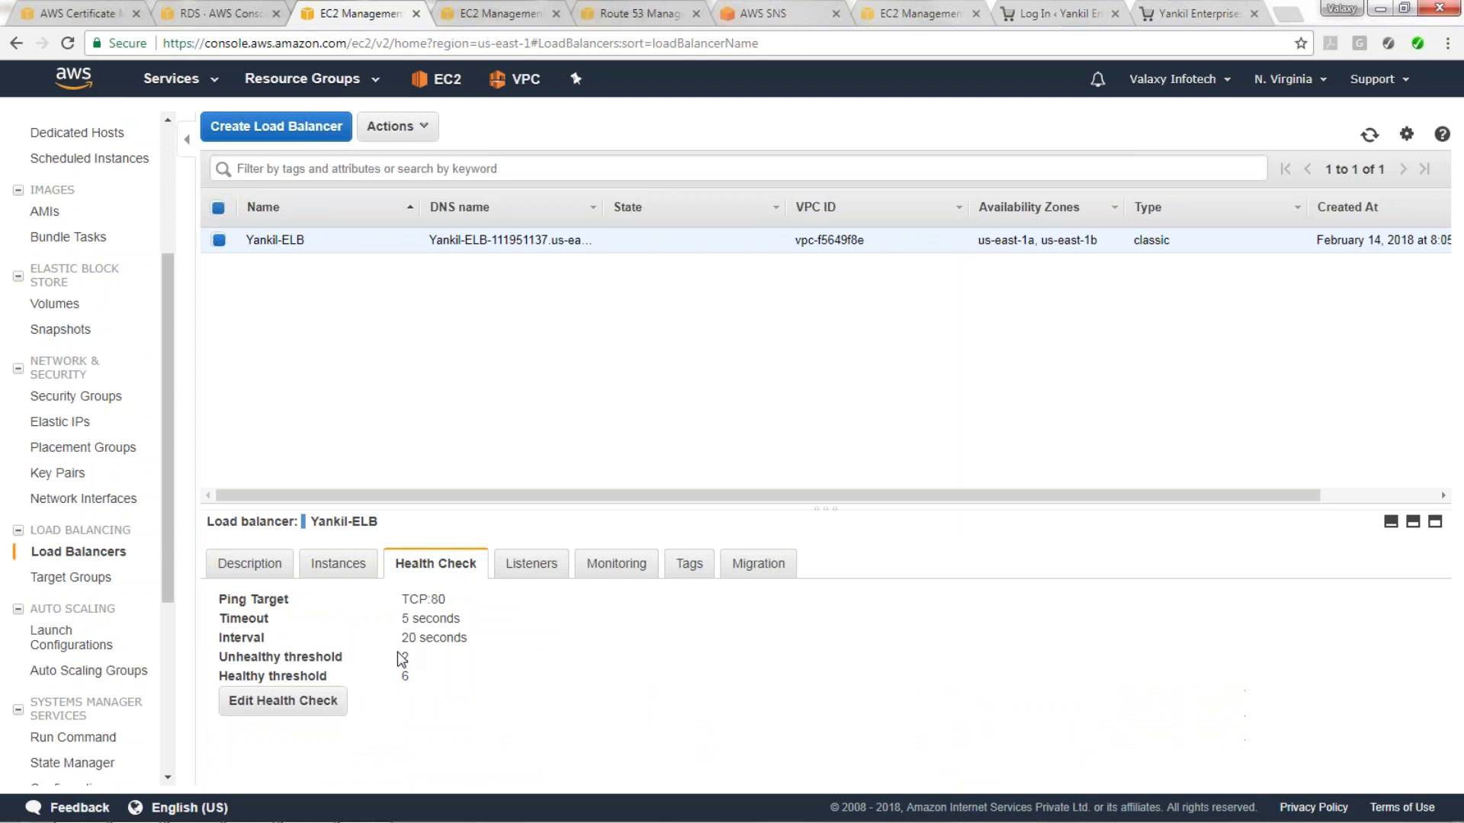
left_click_drag(431, 598, 443, 596)
Review WebServer-SecurityGroup's inbound rules and copy the instance's private IP 10.10.2.219.
left_click(476, 7)
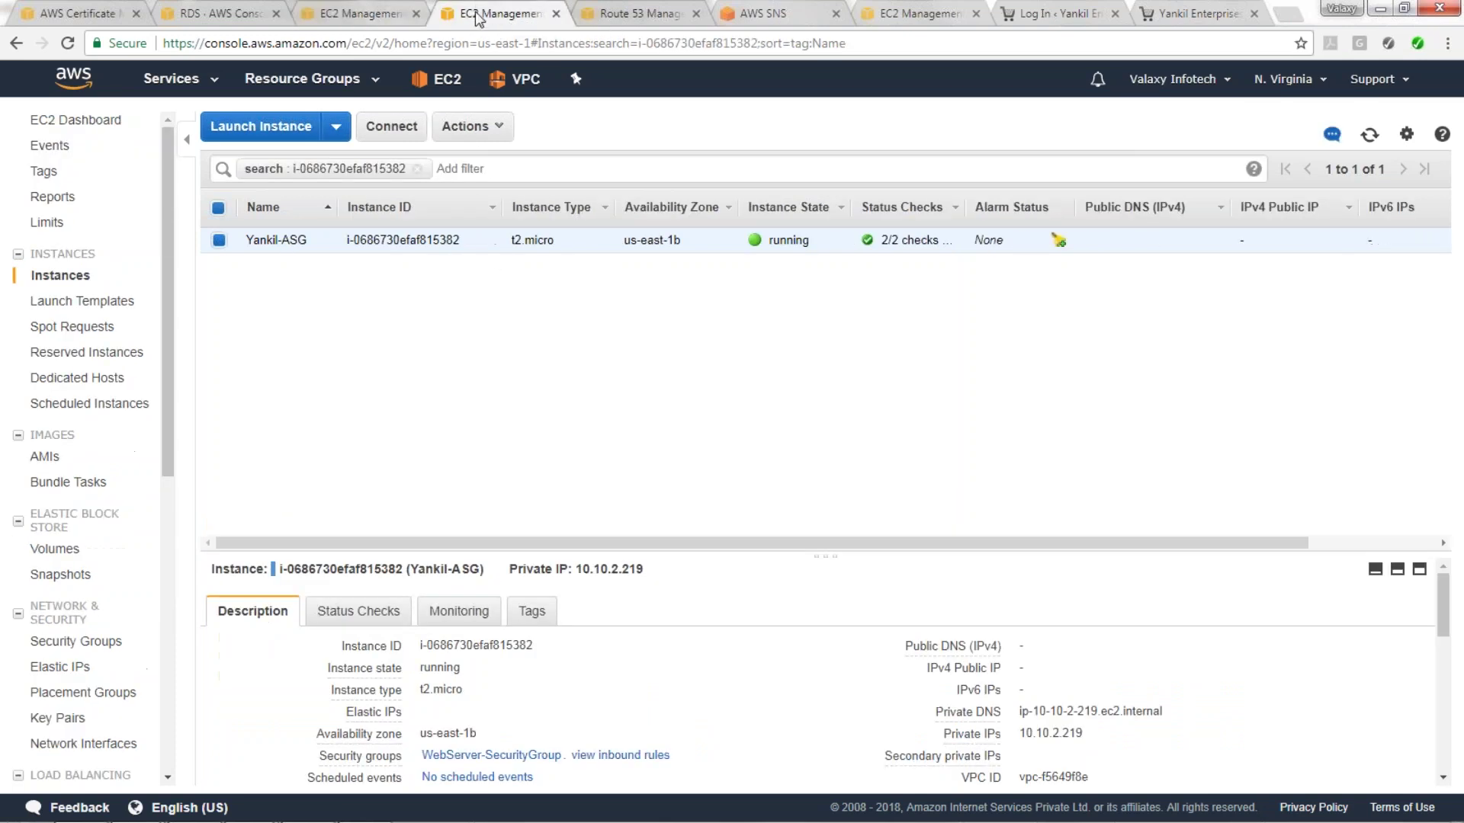
scroll(516, 686, "down", 3)
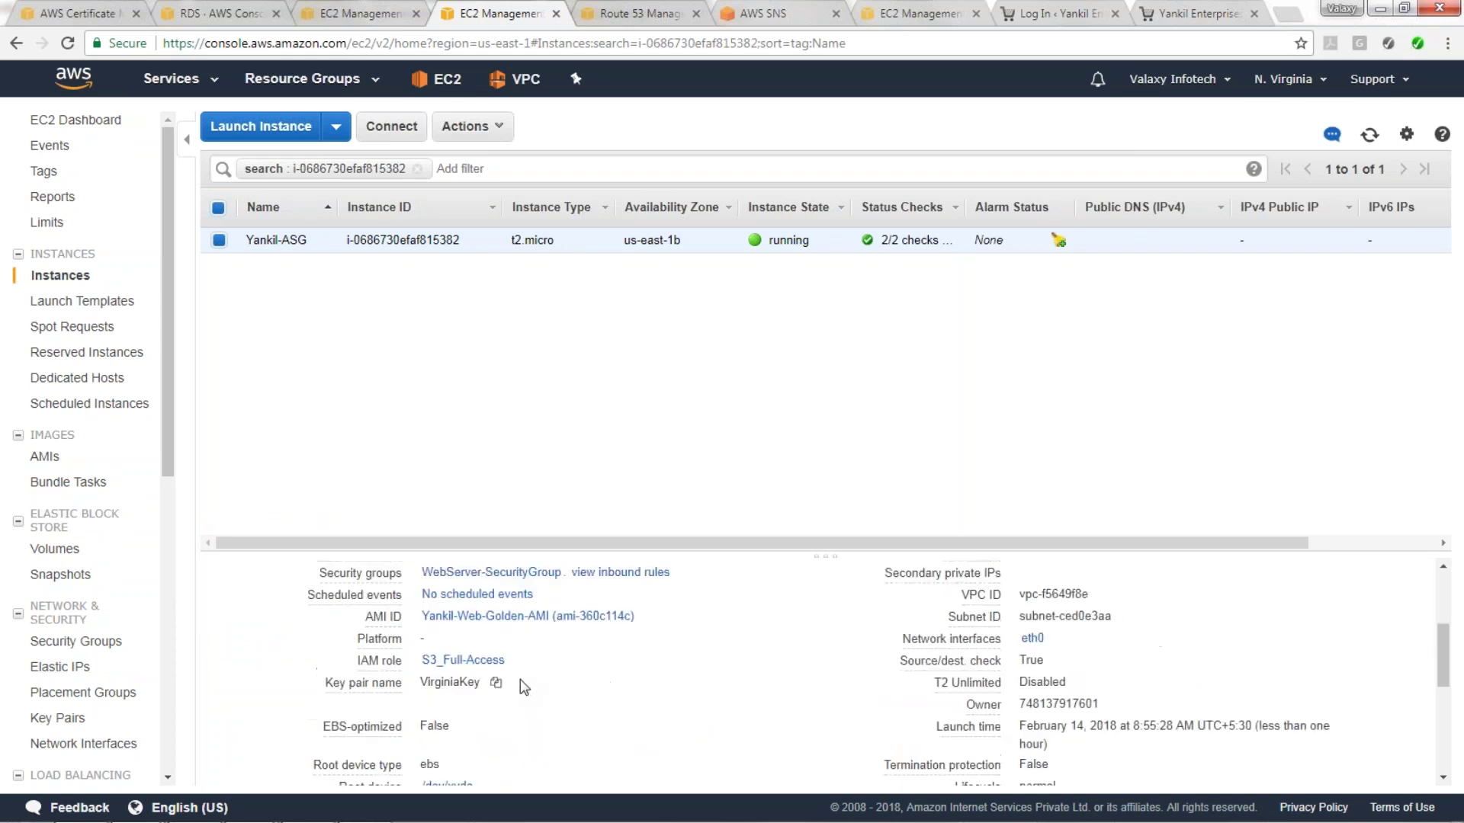
left_click(516, 582)
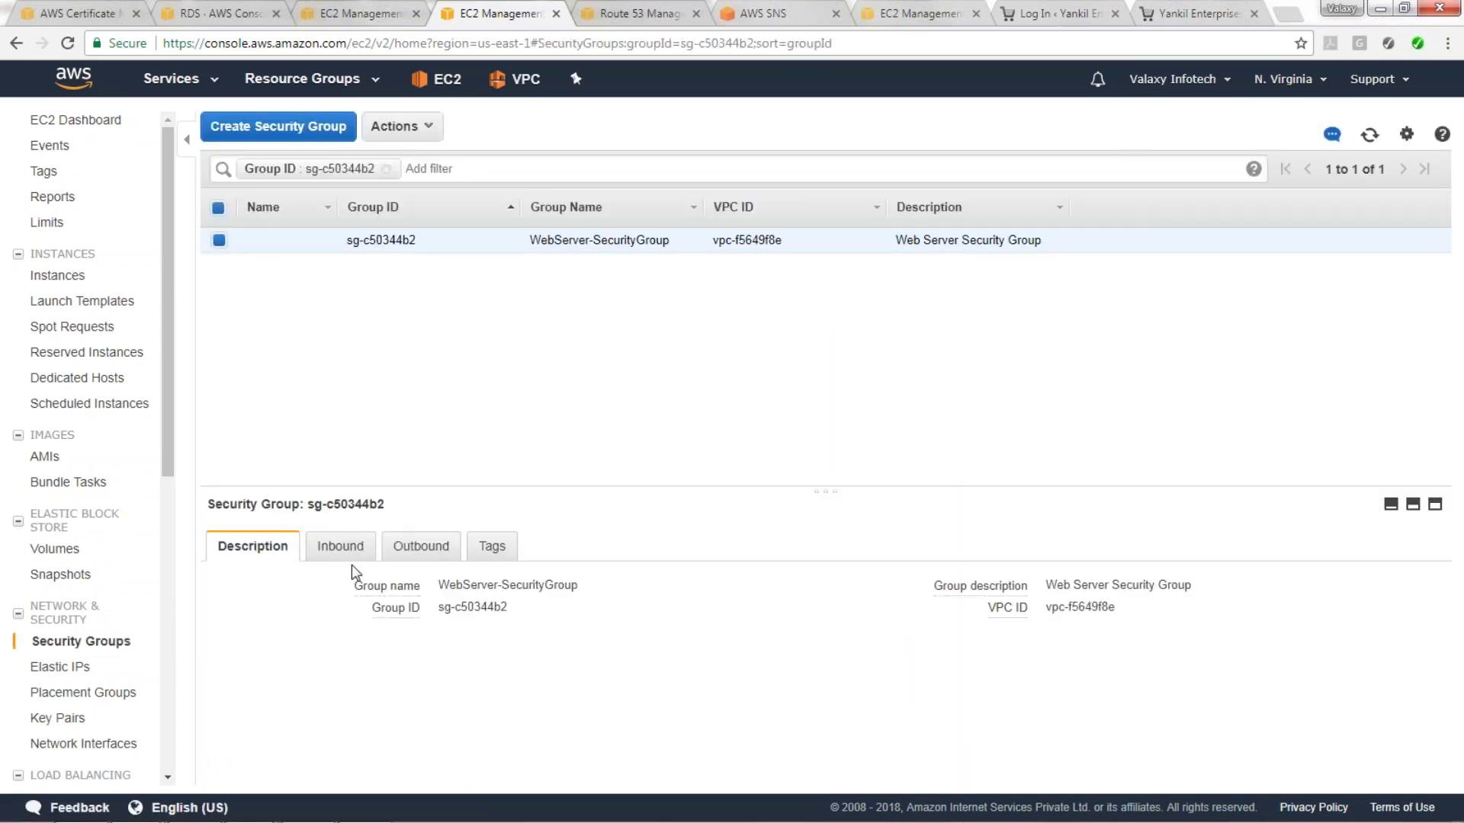
left_click(348, 552)
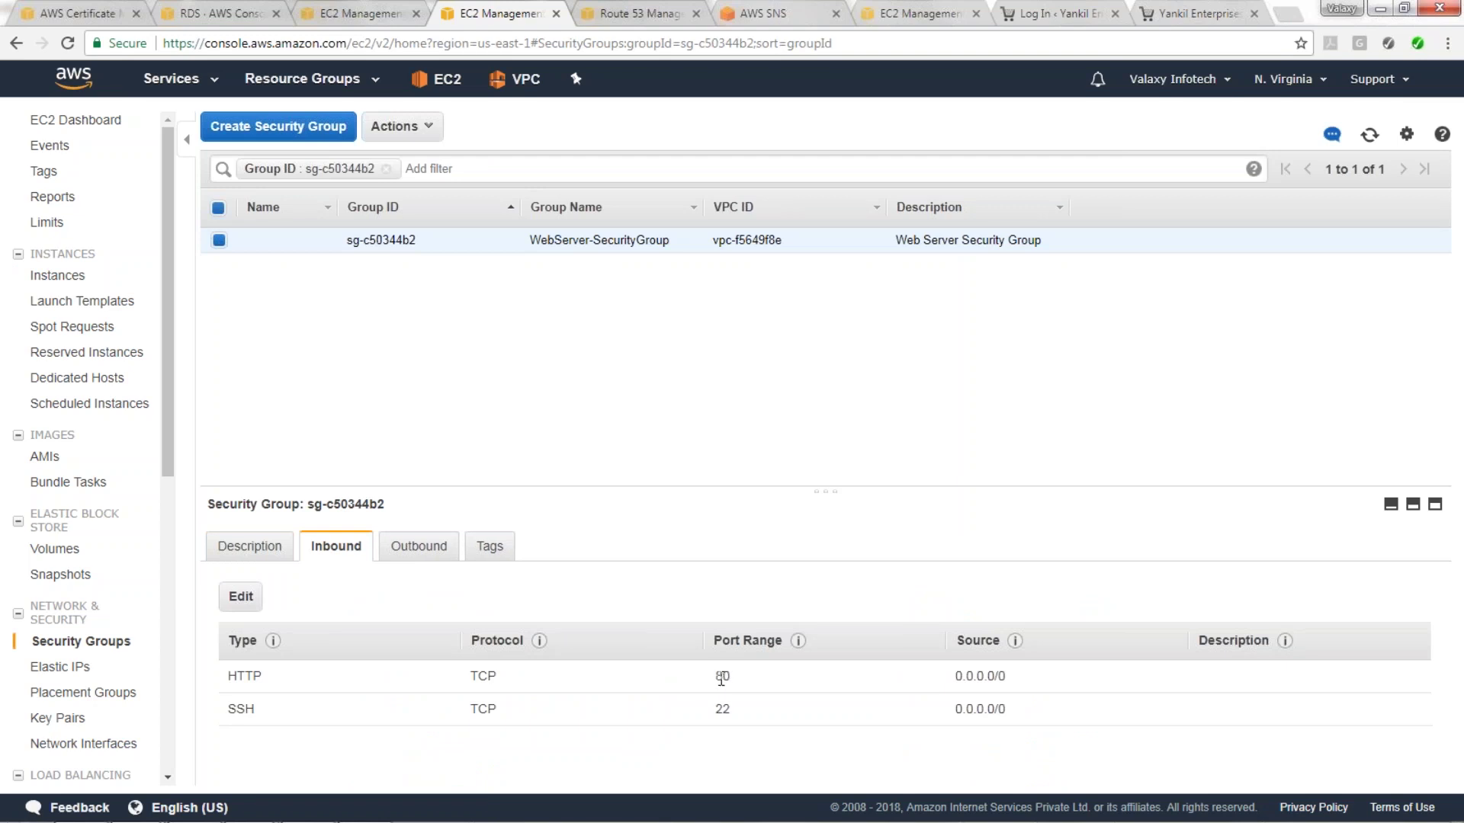
left_click(355, 13)
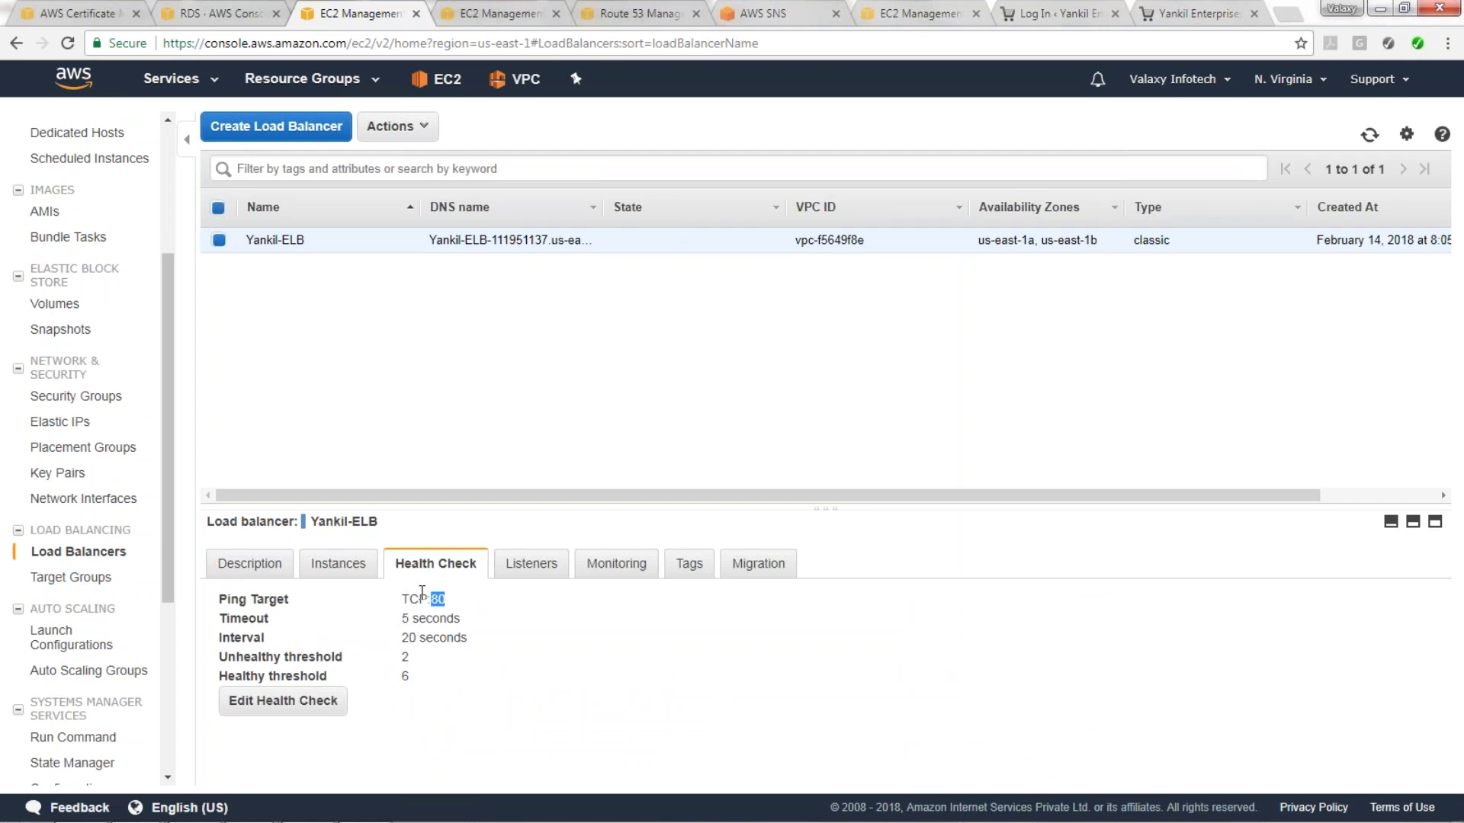
left_click(495, 13)
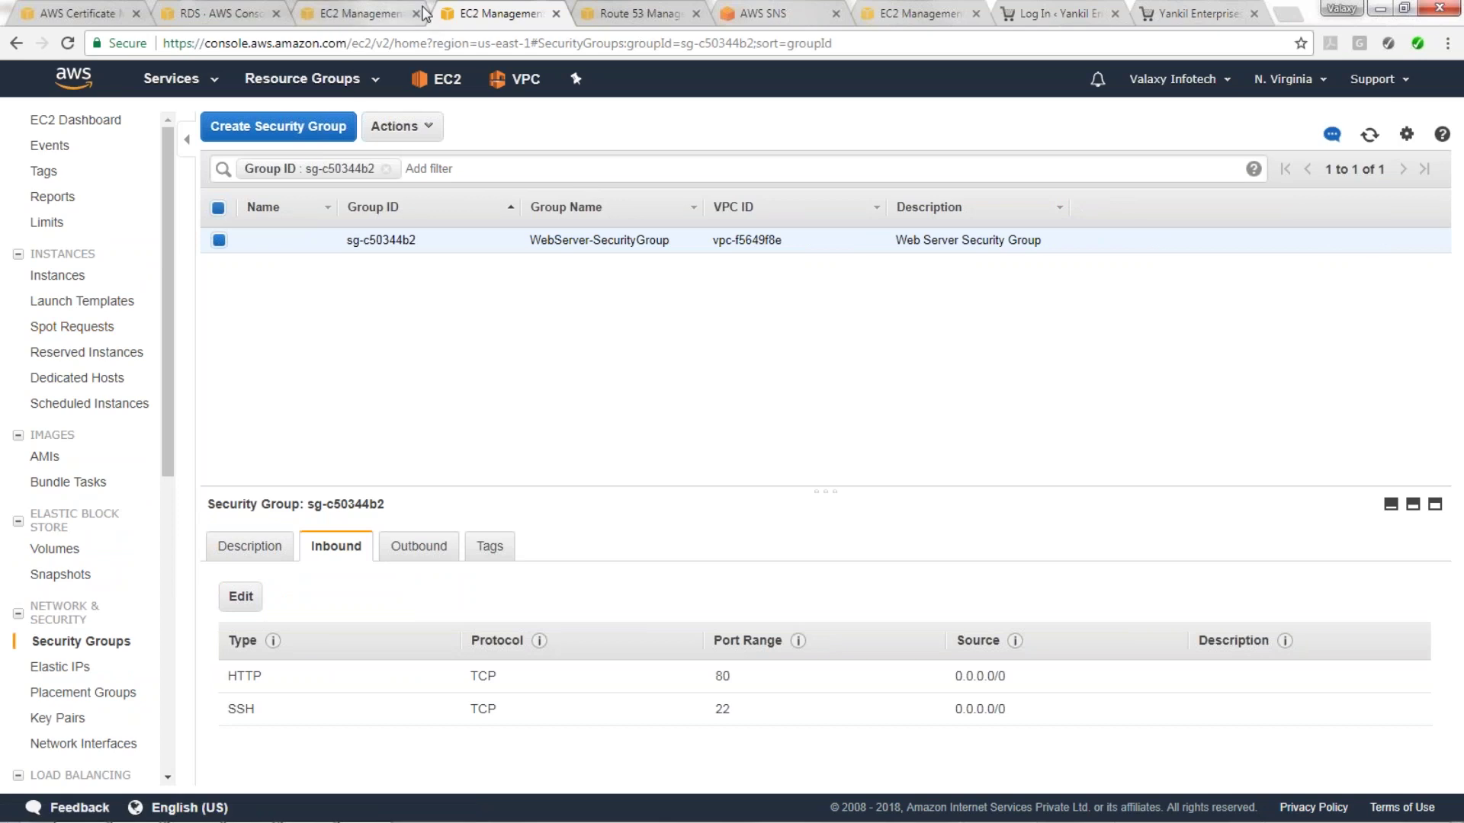
left_click(17, 43)
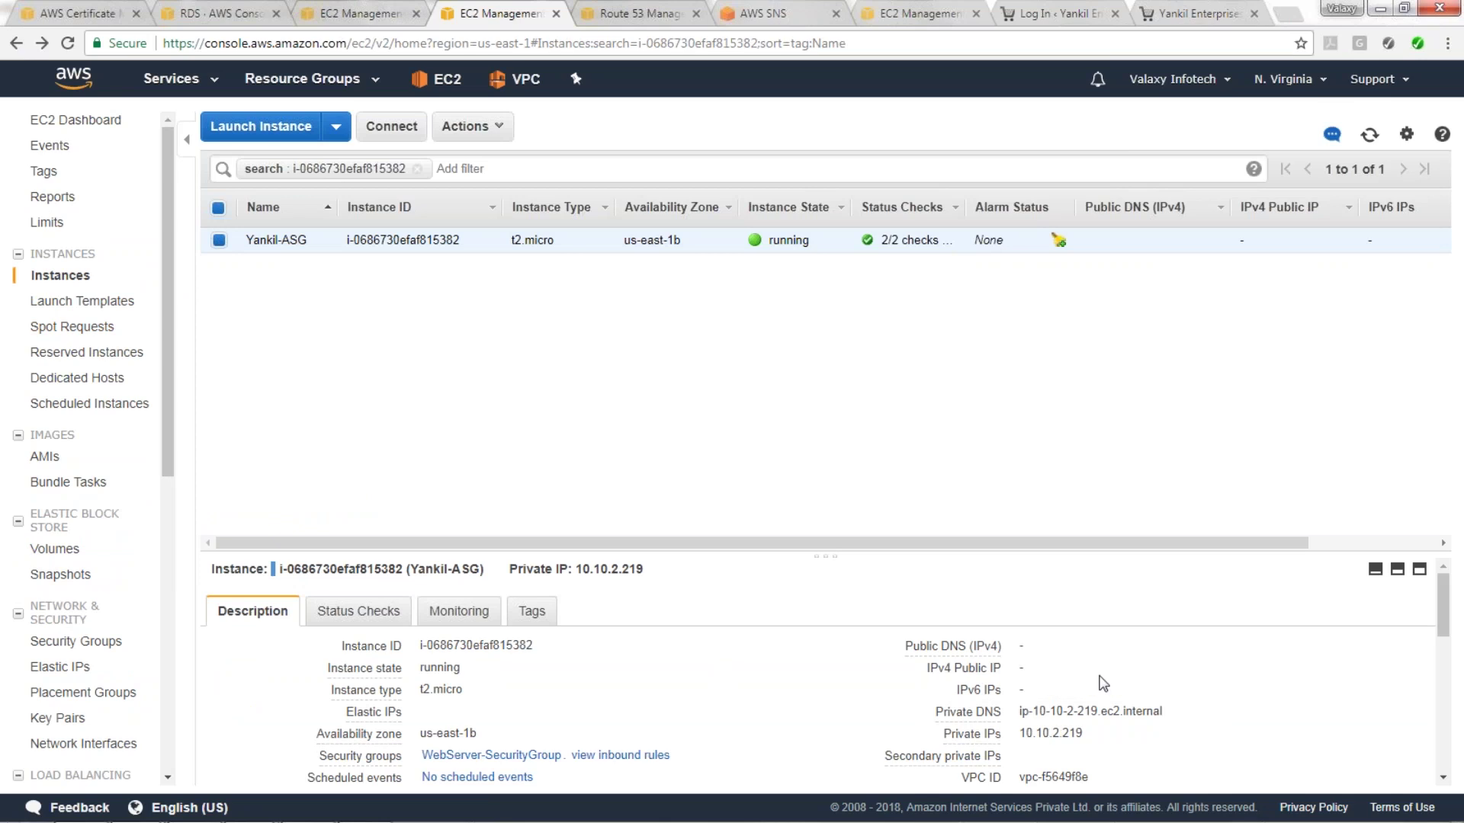
double_click(1041, 734)
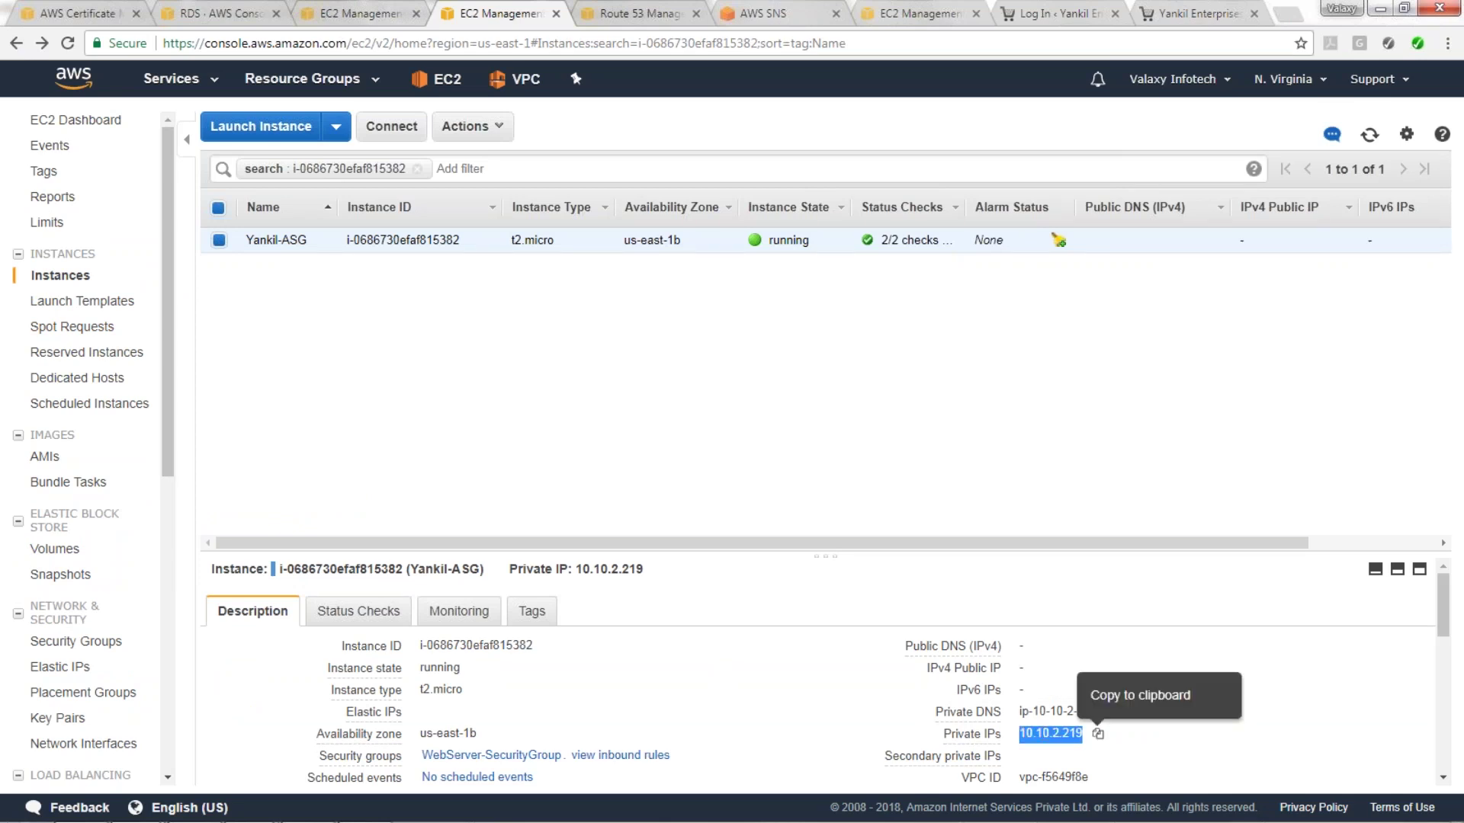
SSH into 10.10.2.219 with VirginiaKey.pem and accept the host key.
key("alt+Tab")
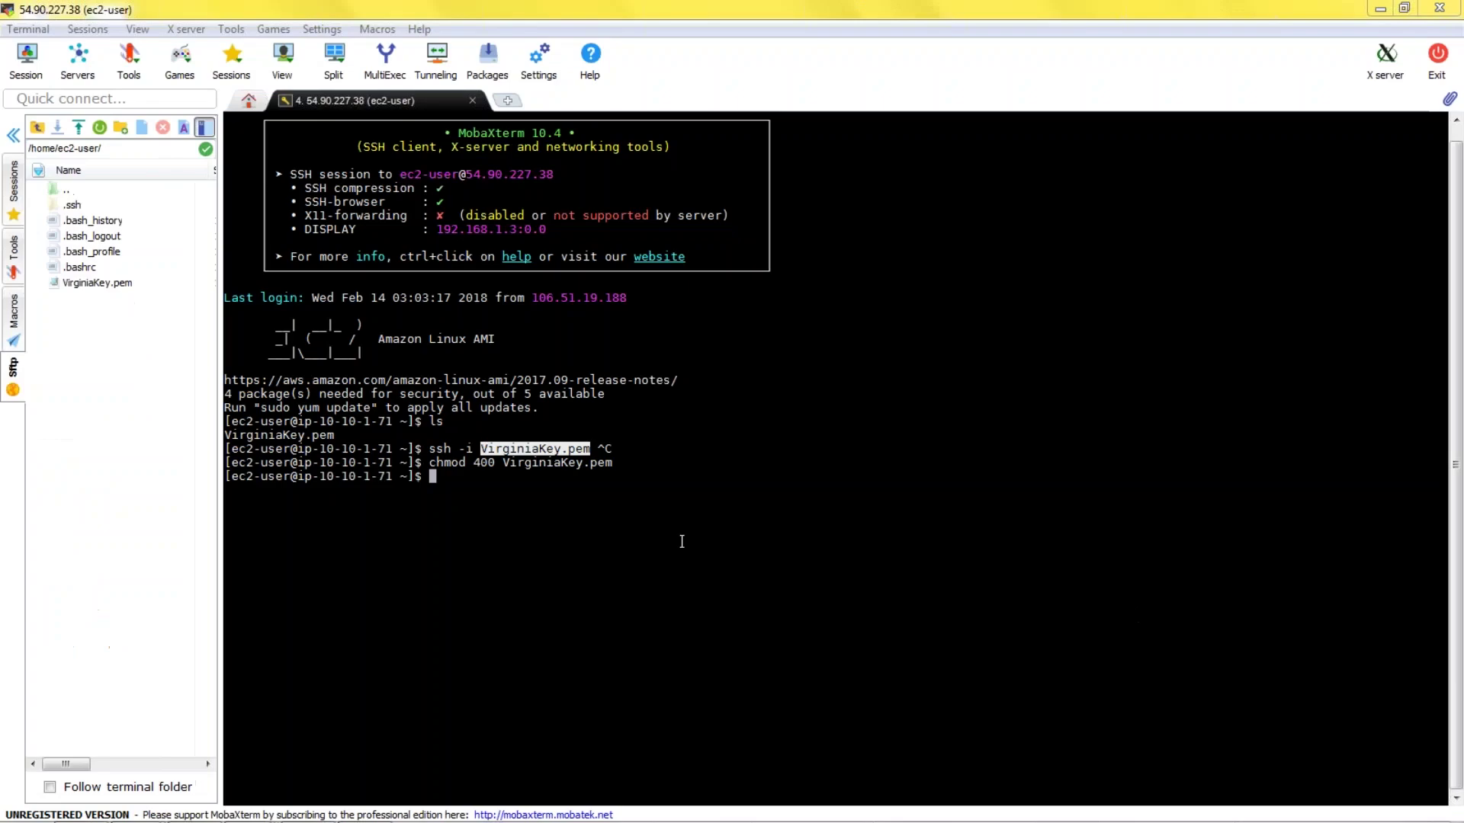
left_click(461, 478)
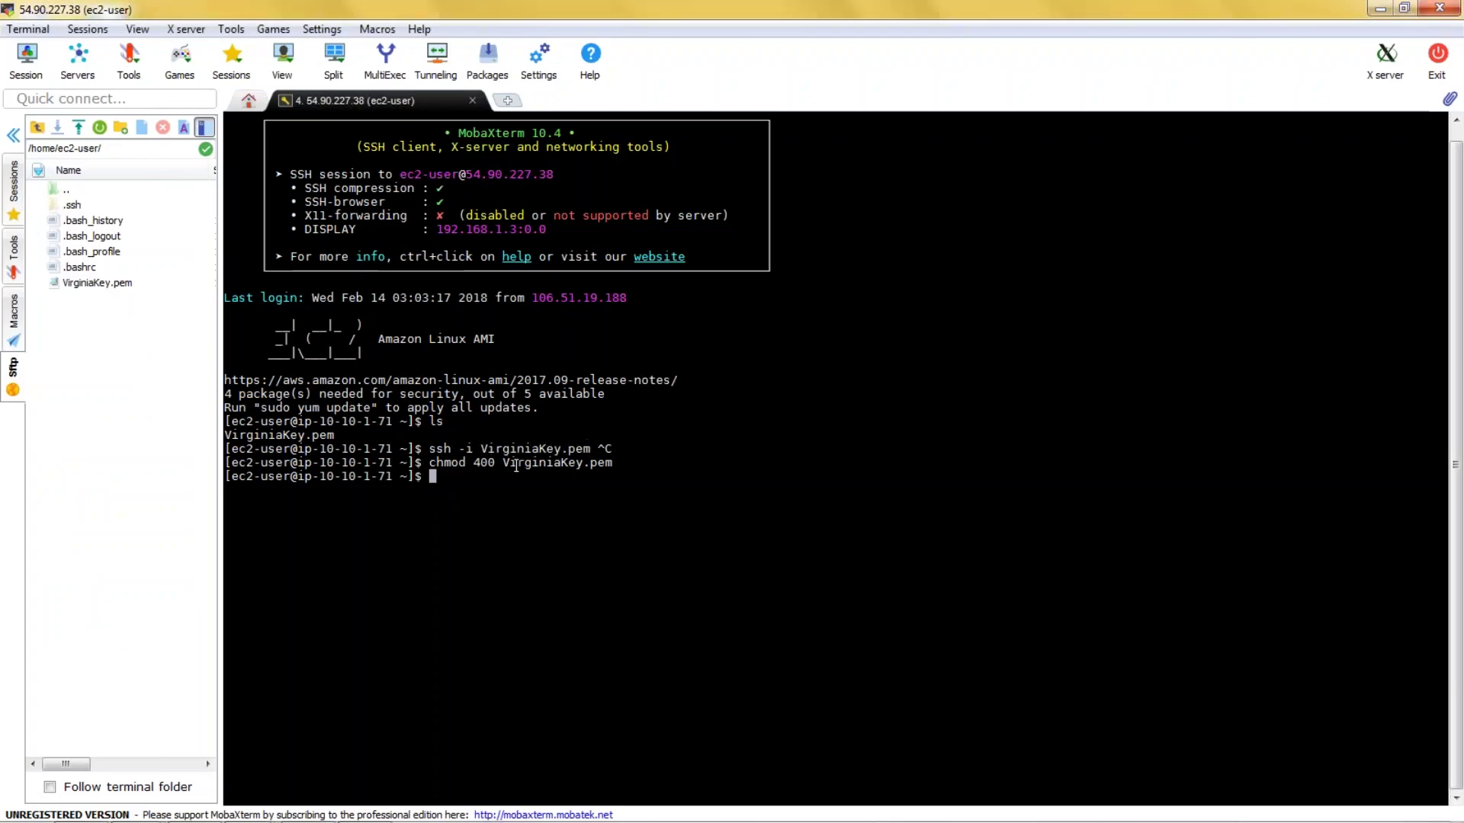
left_click_drag(429, 462, 546, 462)
double_click(539, 462)
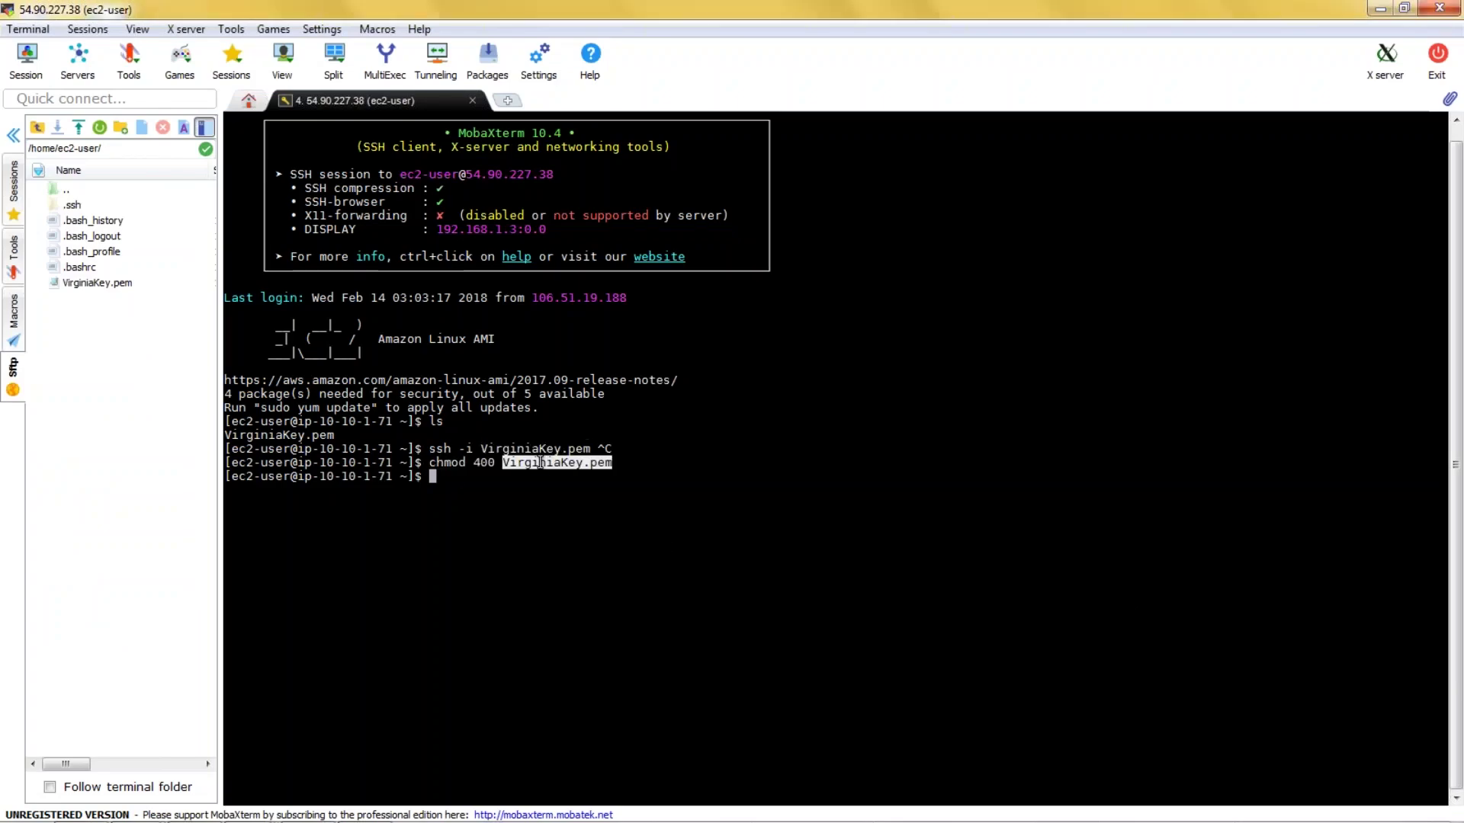
type("ssh -i Vi")
key("Tab")
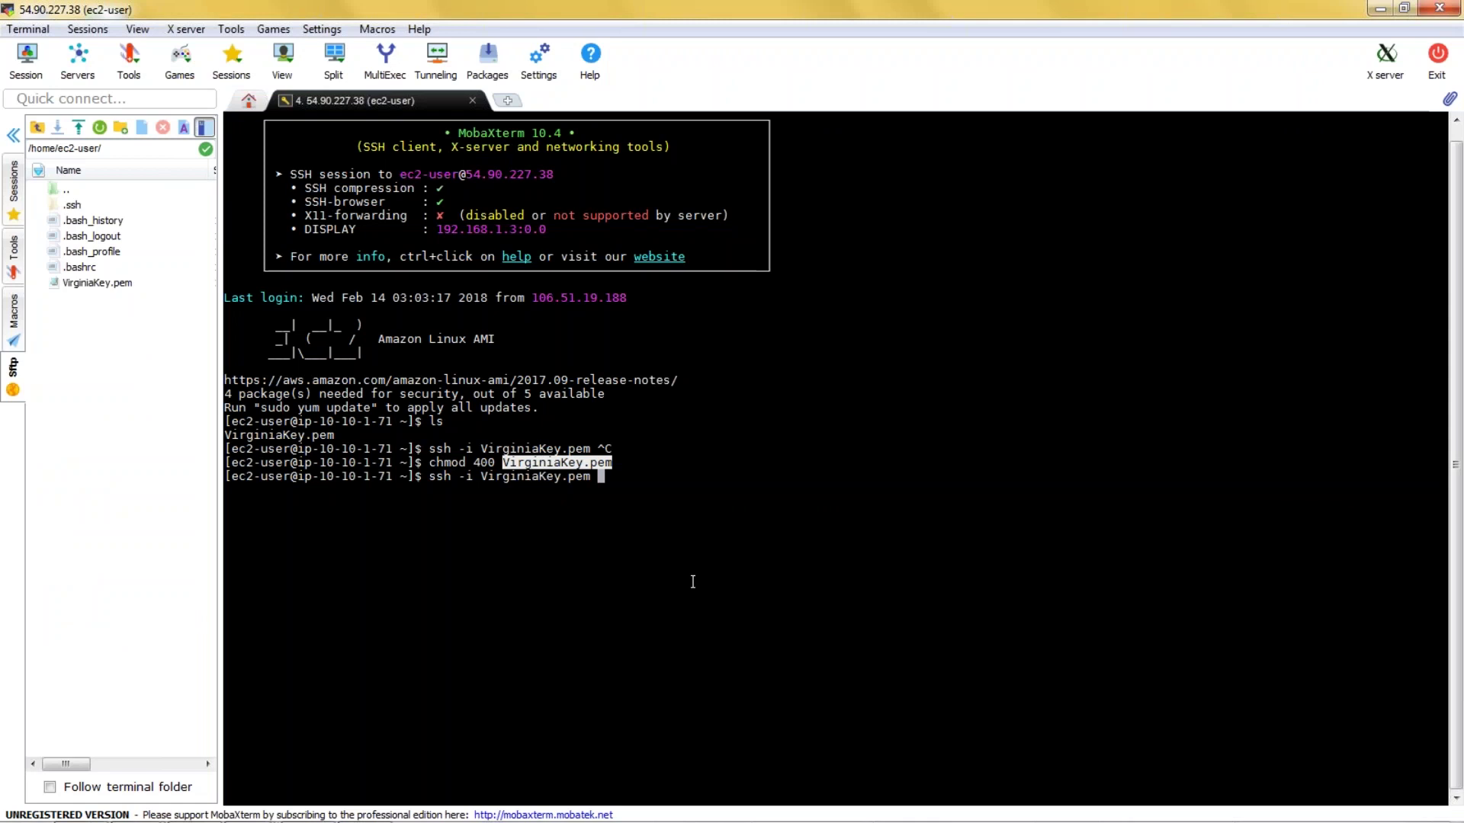
right_click(828, 551)
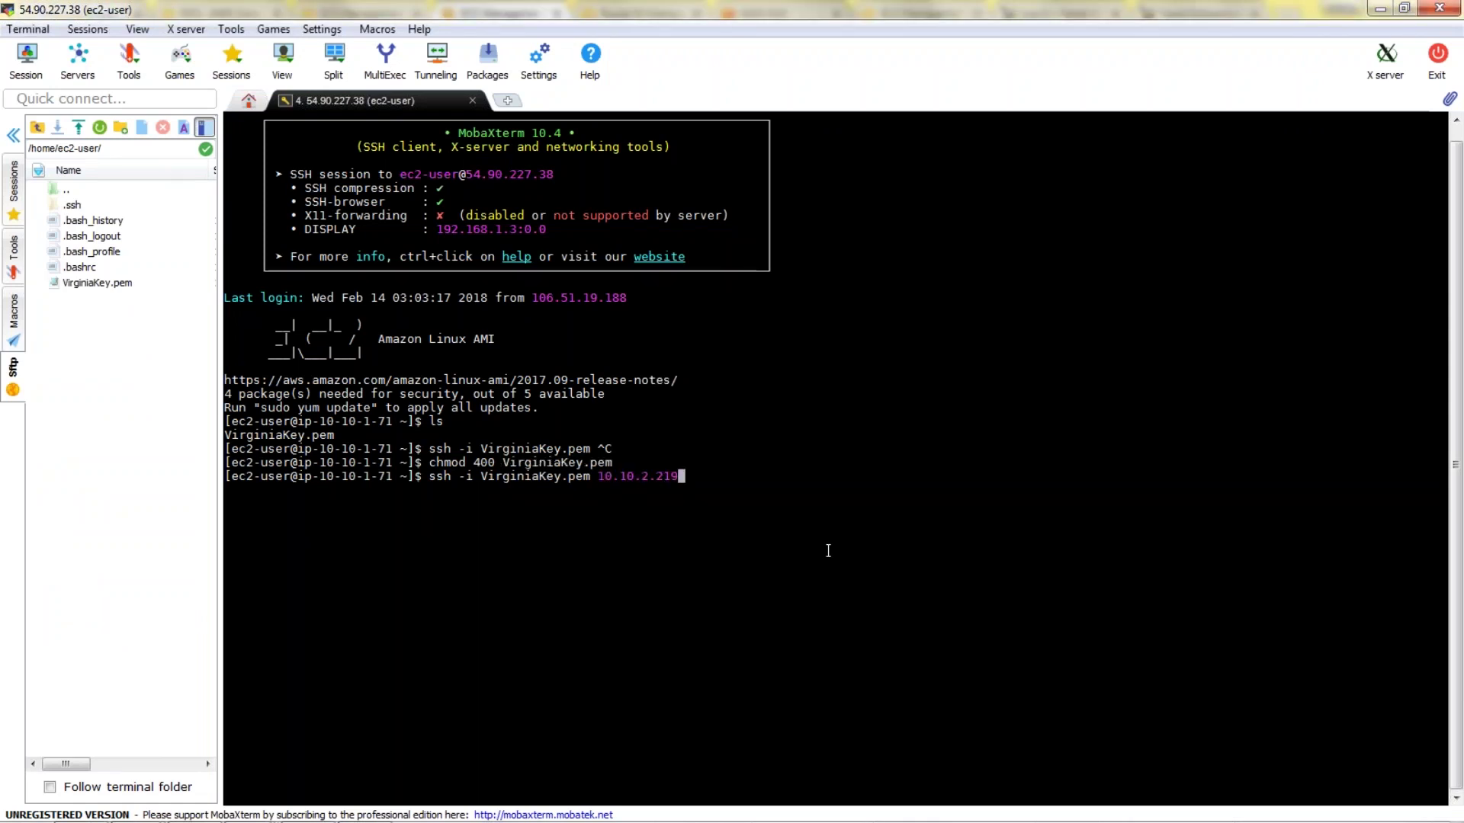
key("Return")
type("yes")
key("Return")
Become root with sudo su -, clear the screen, and confirm httpd is running via service httpd status.
type("sudo su -")
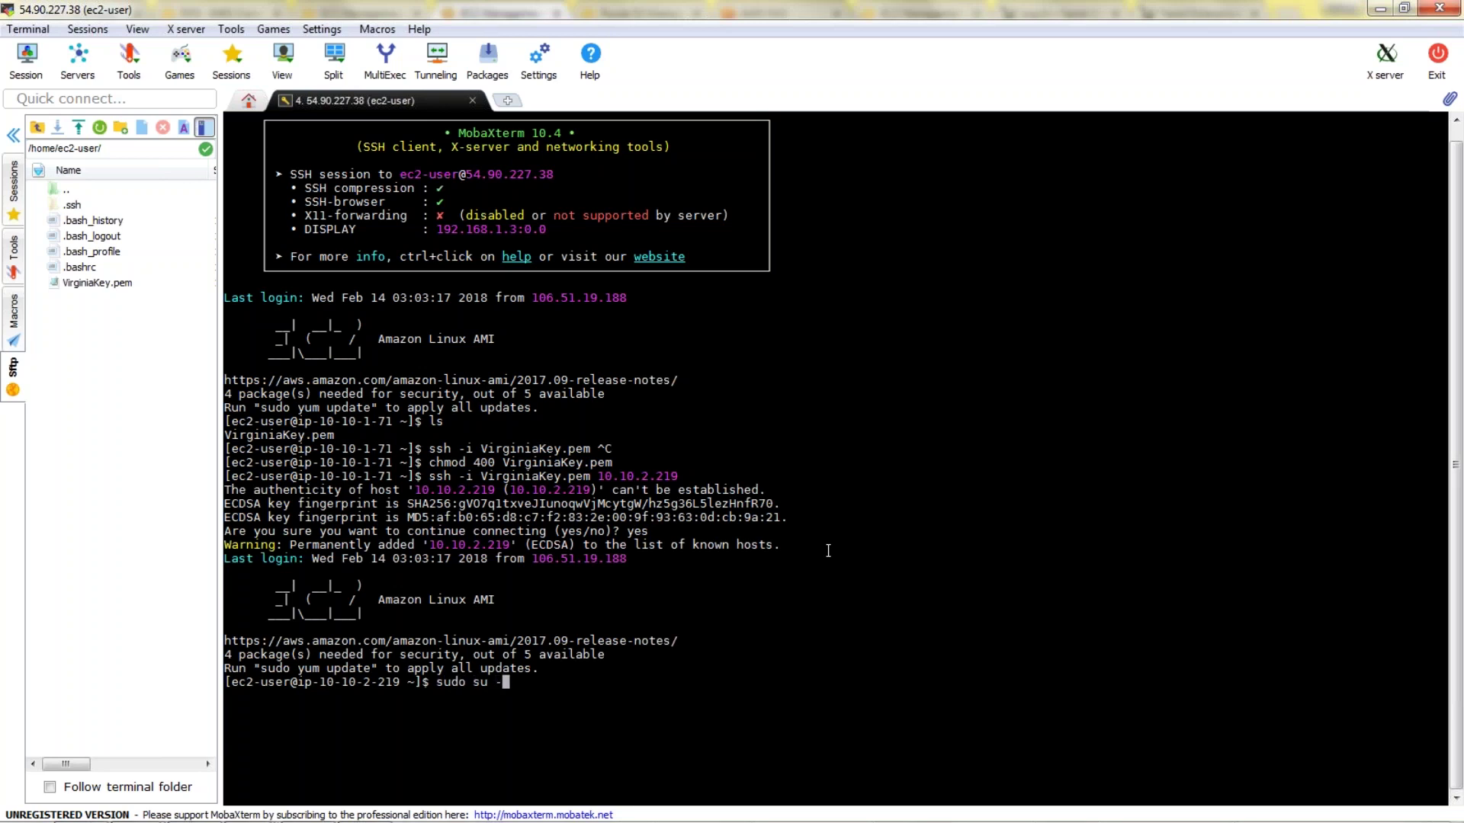
key("Return")
type("clear")
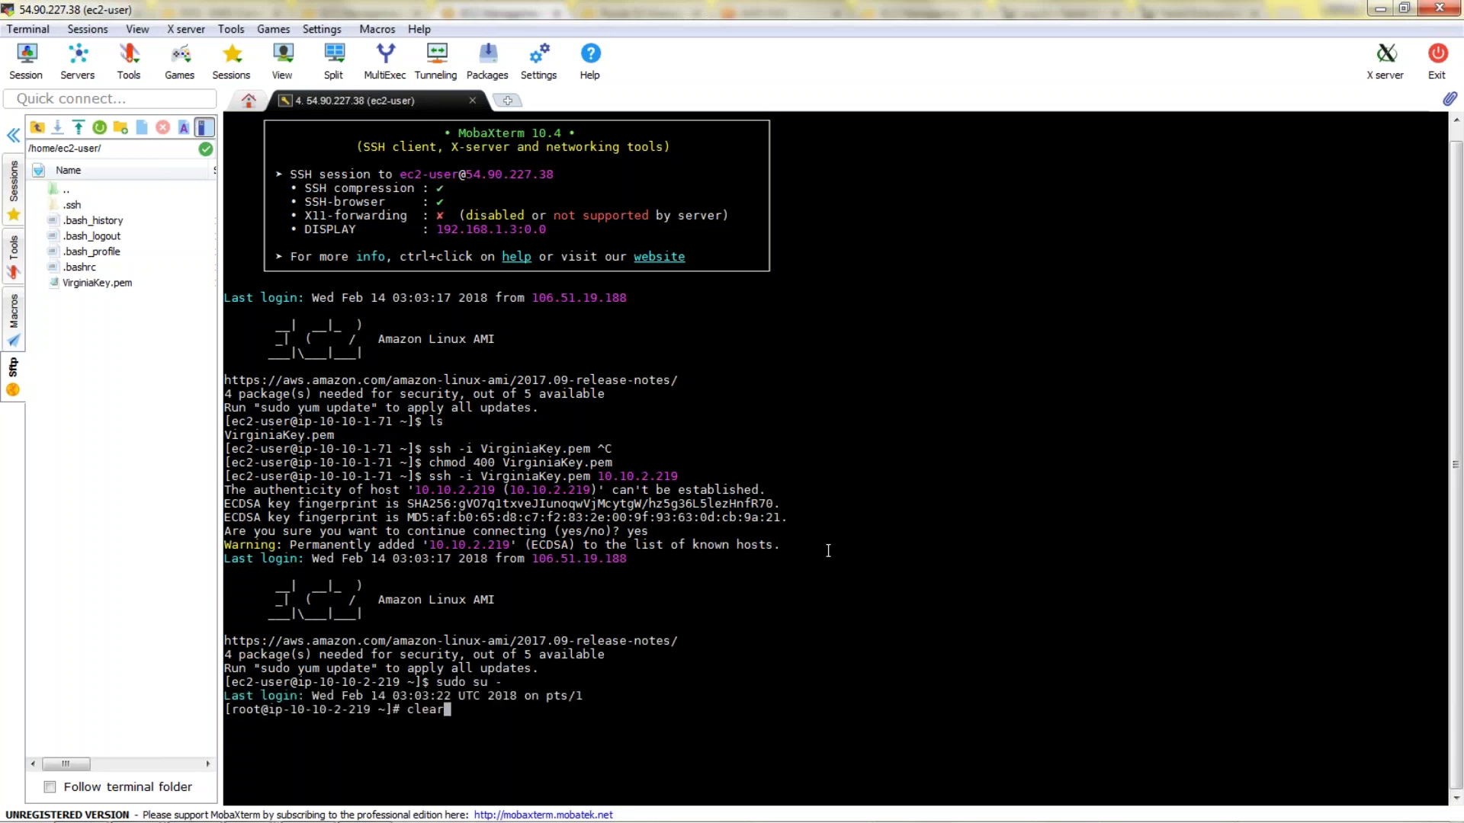
key("Return")
key("Return")
key("Return")
type("yu")
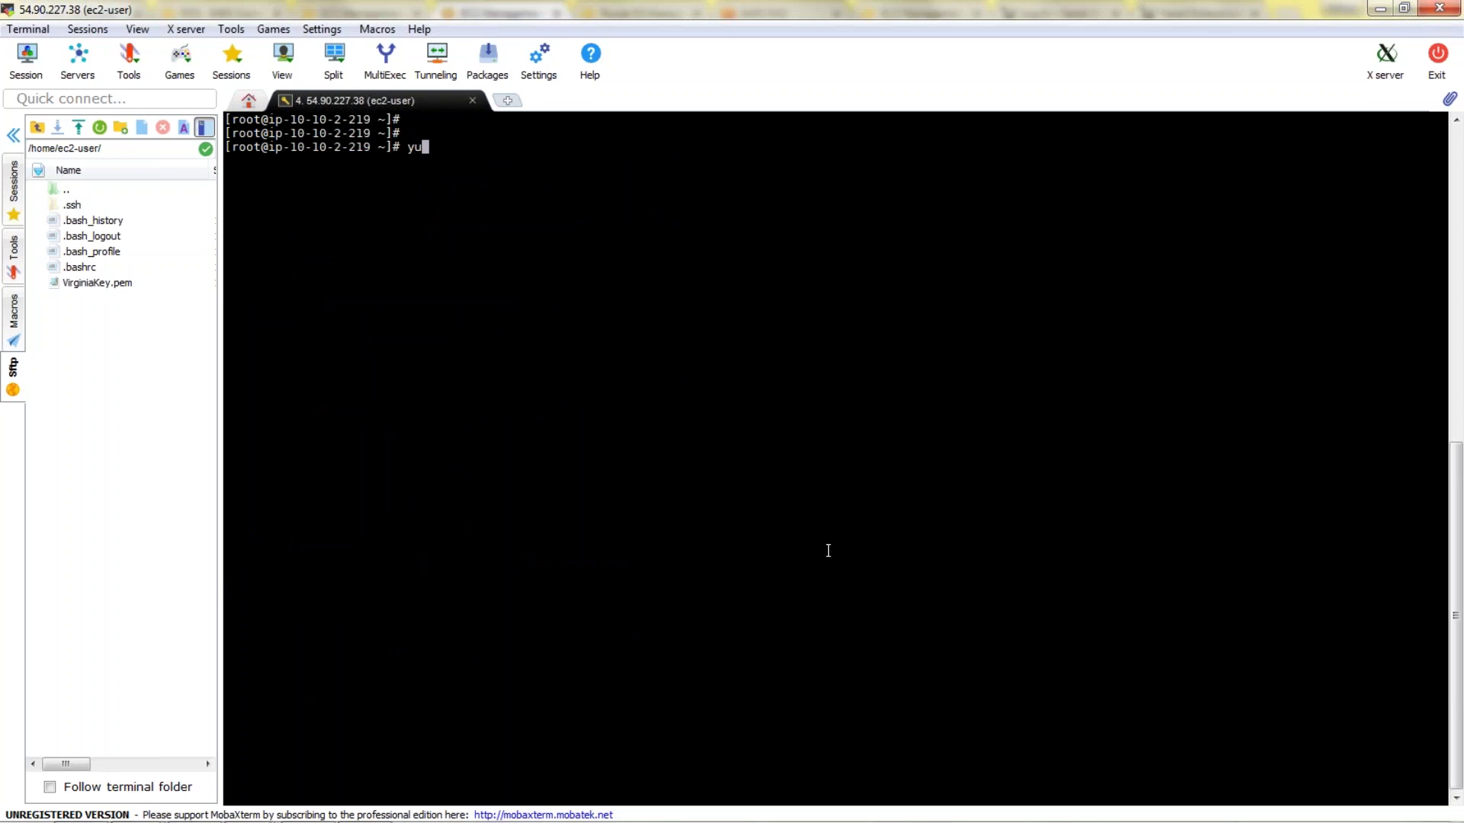
key("BackSpace")
type("service httpd status")
key("Return")
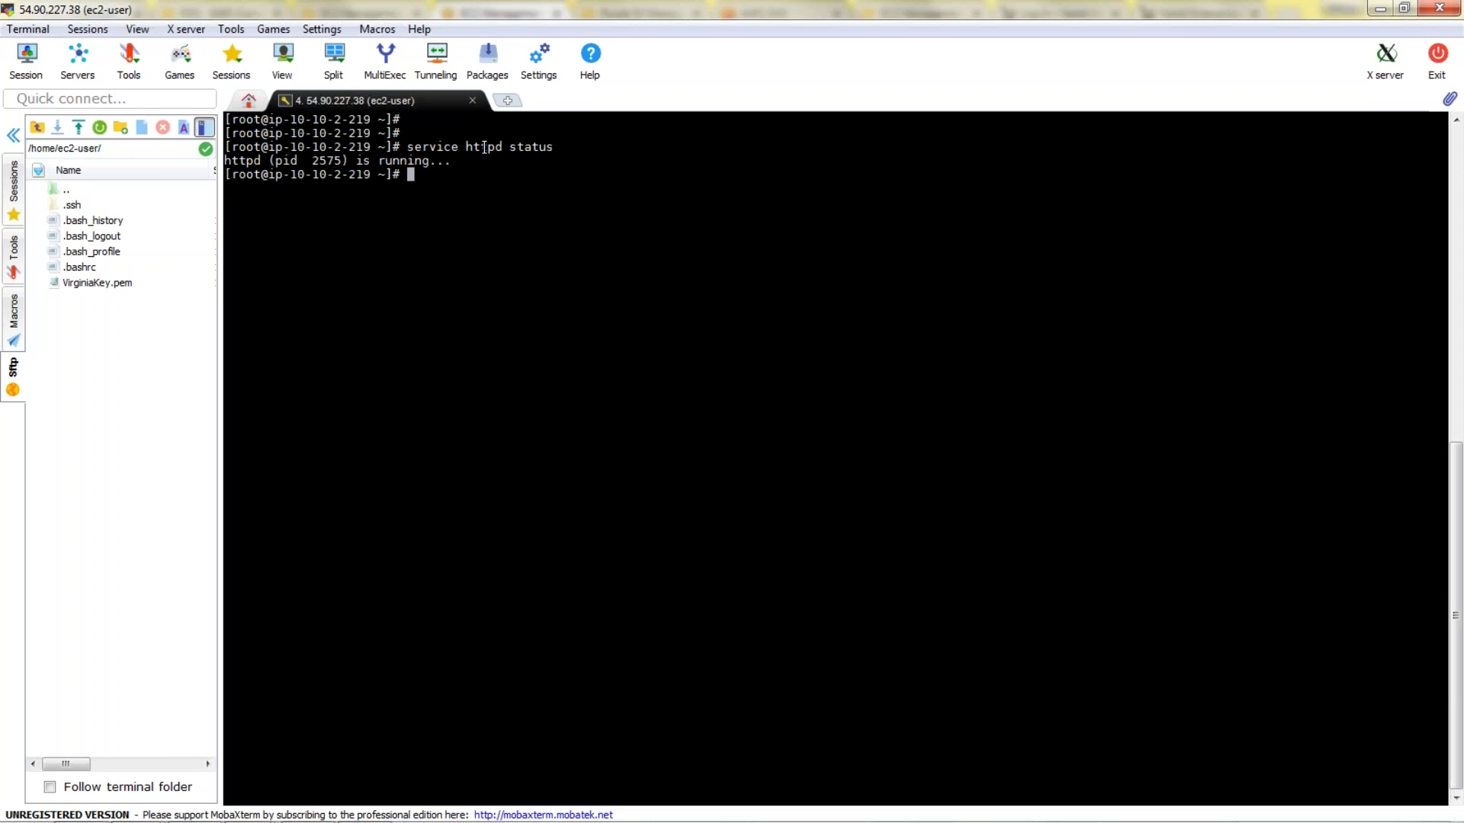
double_click(484, 147)
key("alt+Tab")
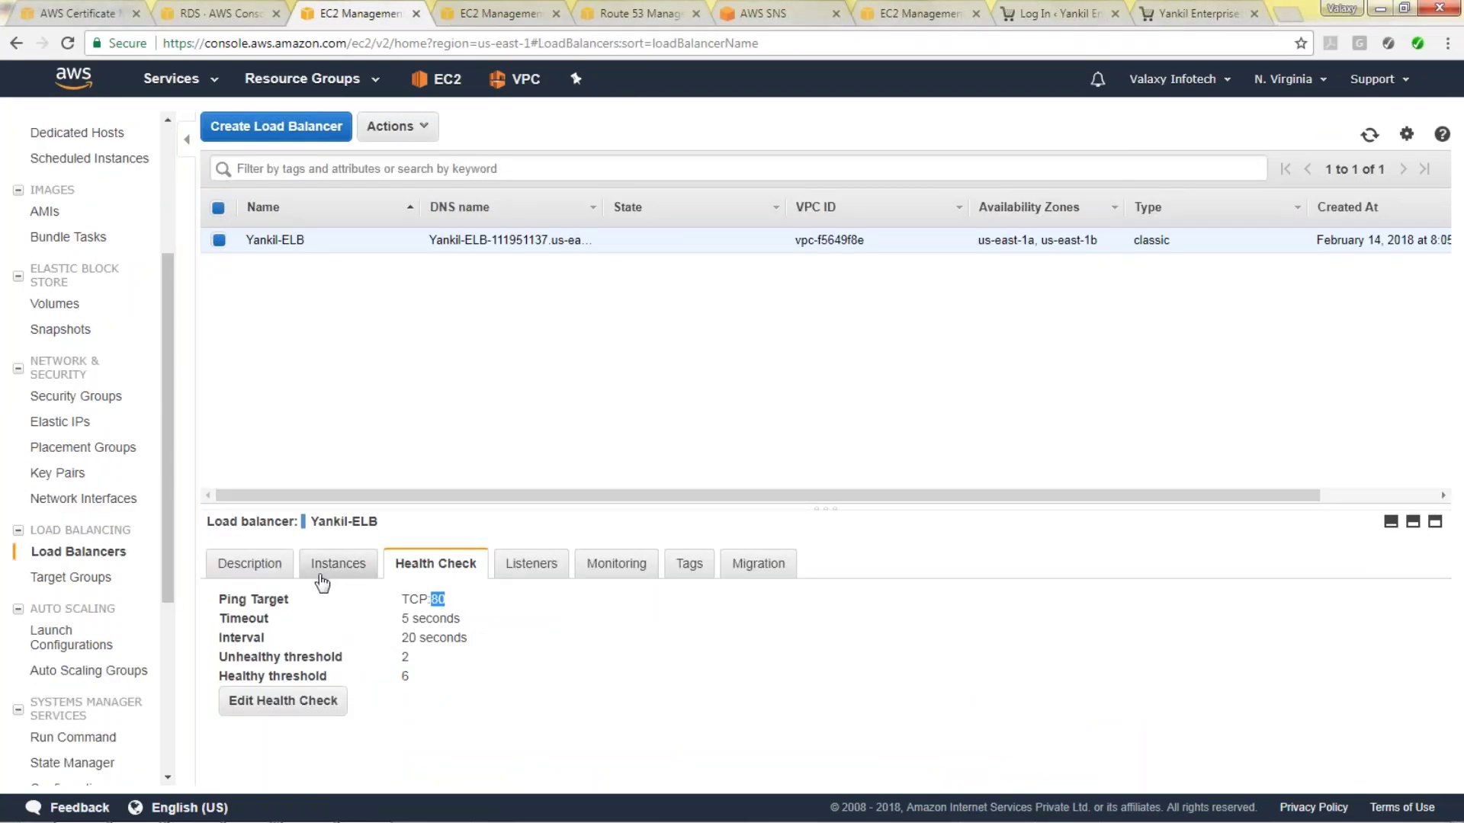
Confirm Yankil-ELB's three instances are InService and reload the yankil.com site.
left_click(338, 565)
mouse_move(963, 751)
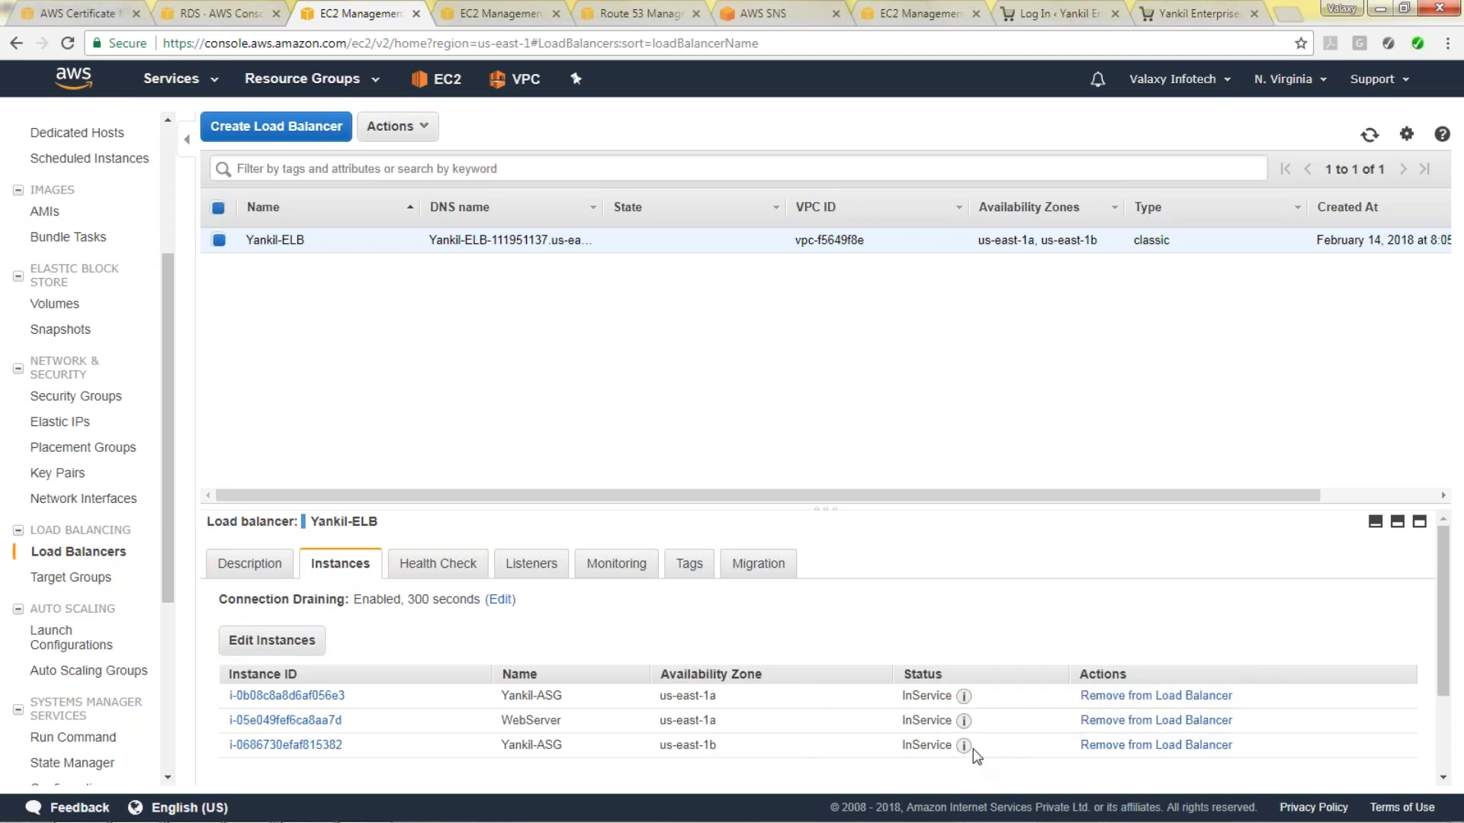
left_click(1199, 13)
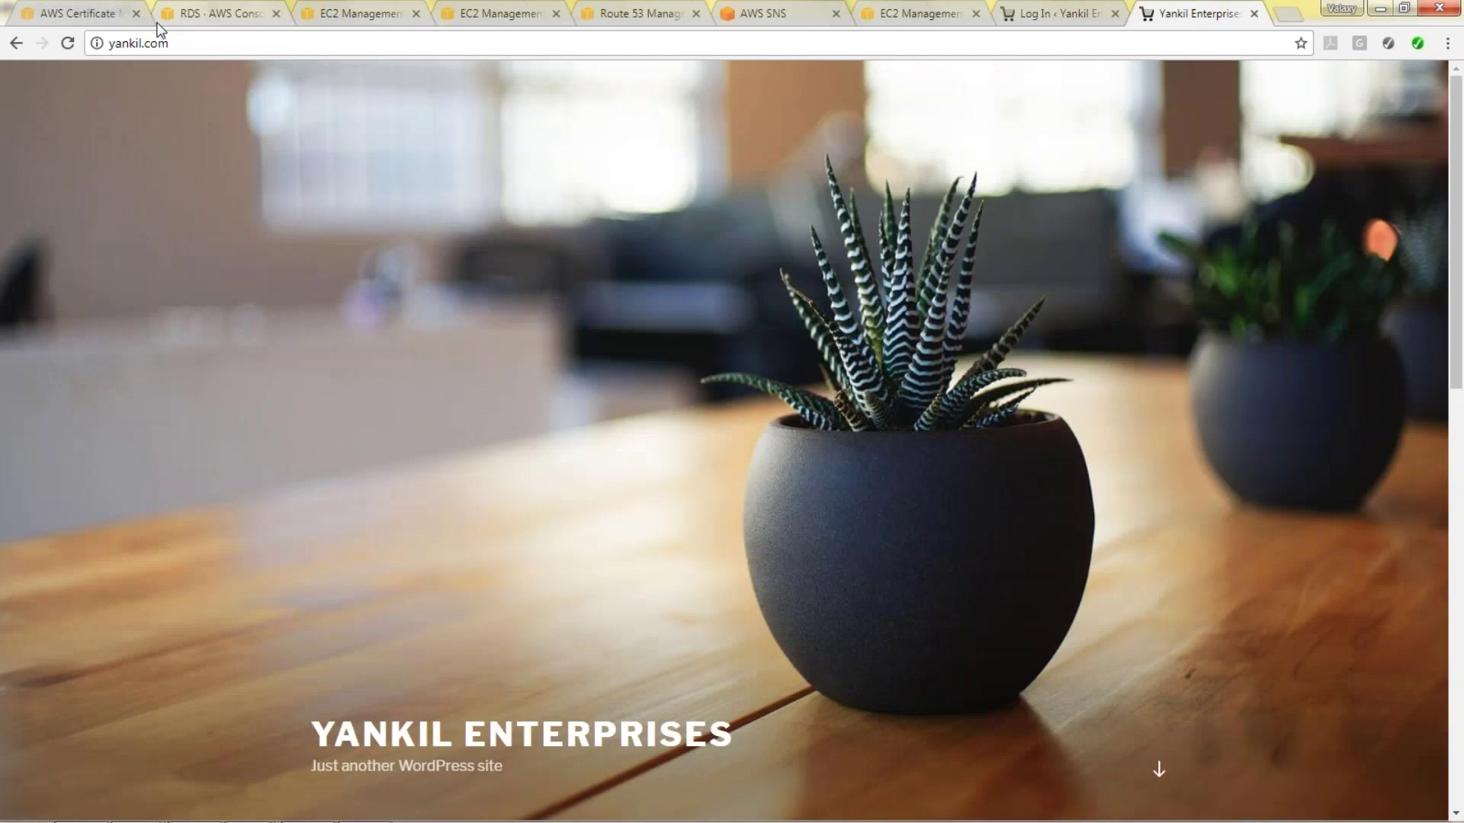
left_click(70, 50)
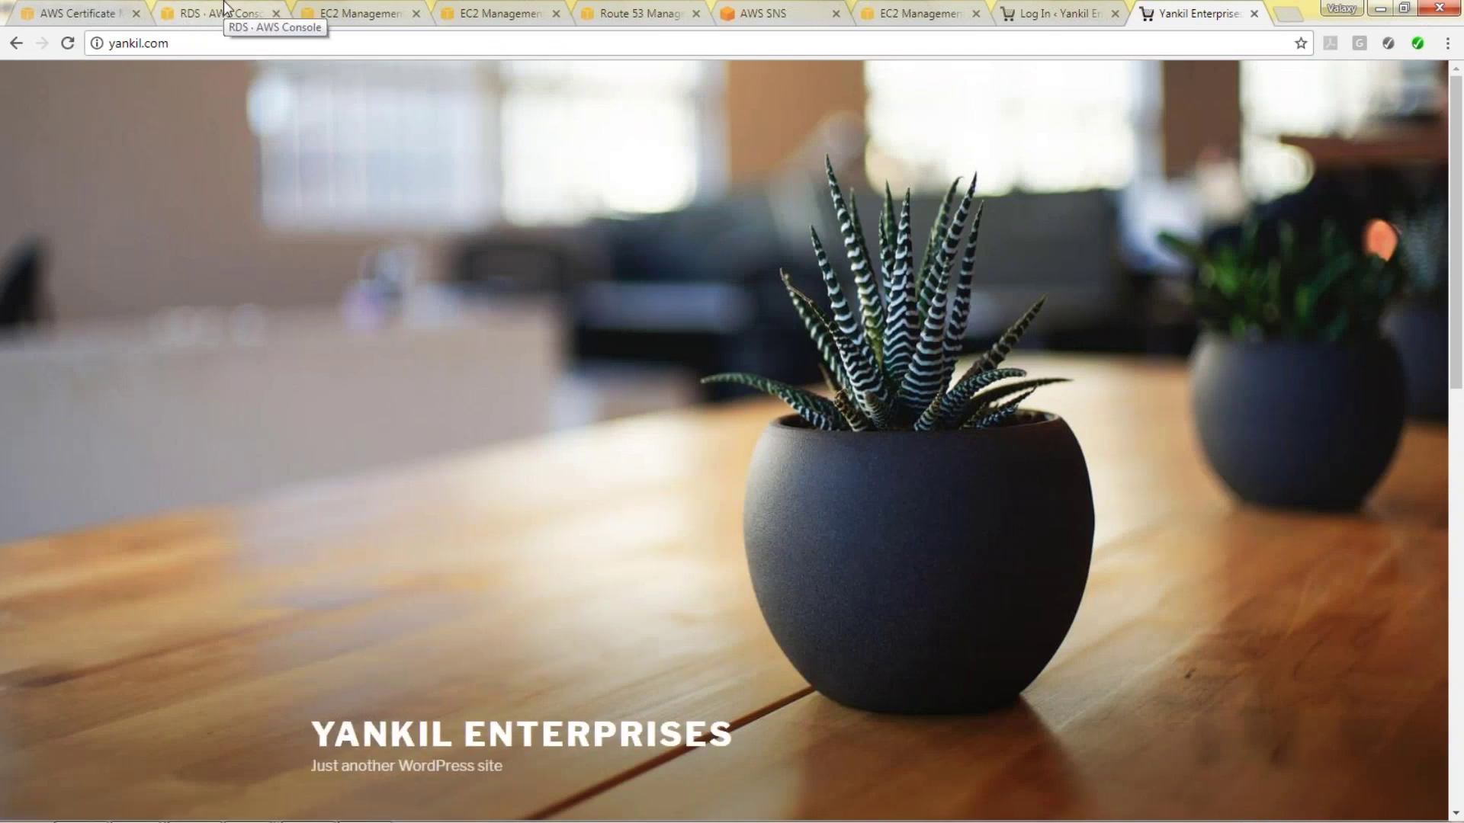
Return to the EC2 console and show the instances list.
left_click(355, 13)
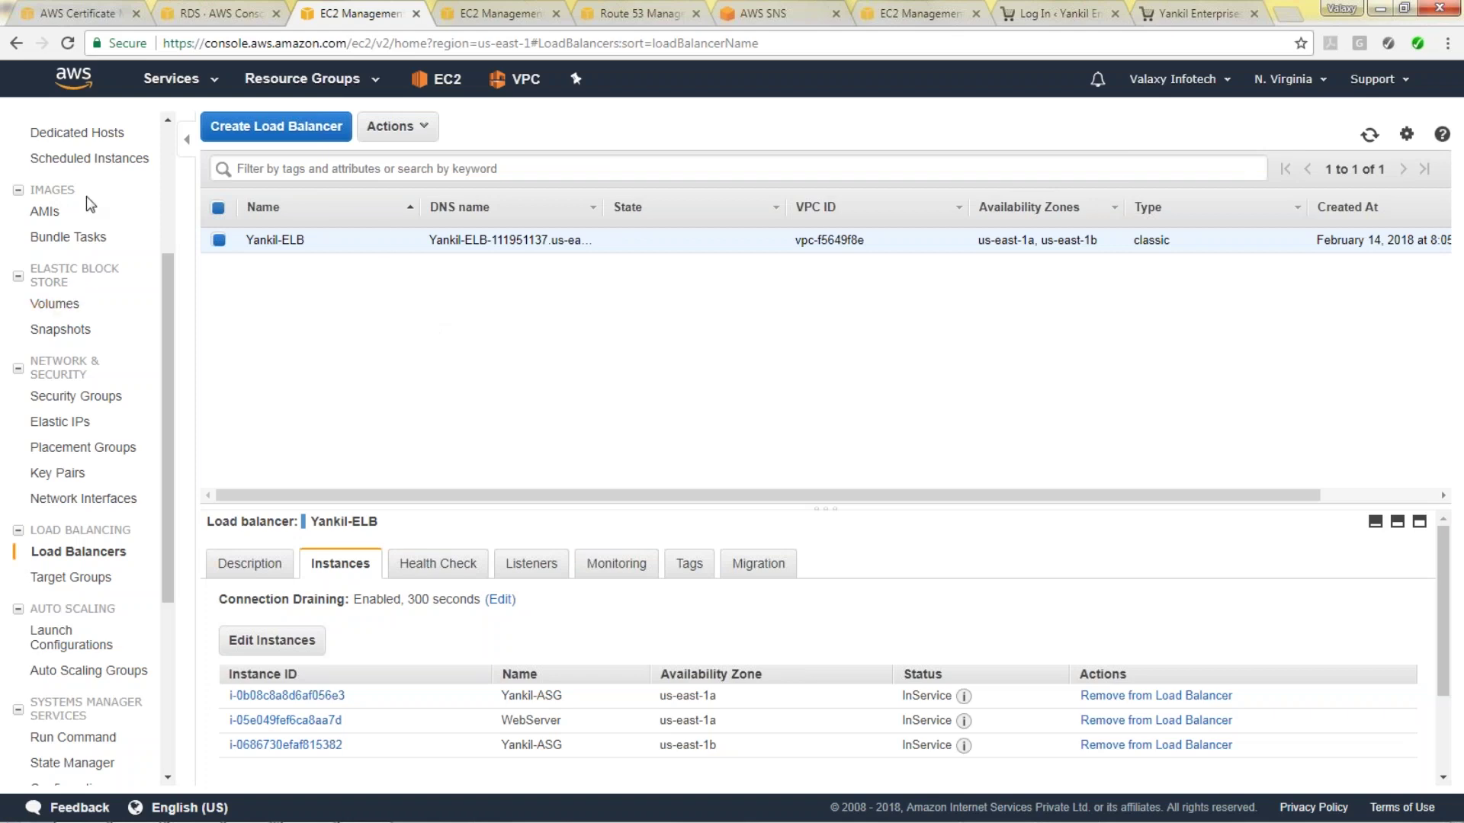
scroll(171, 259, "up", 3)
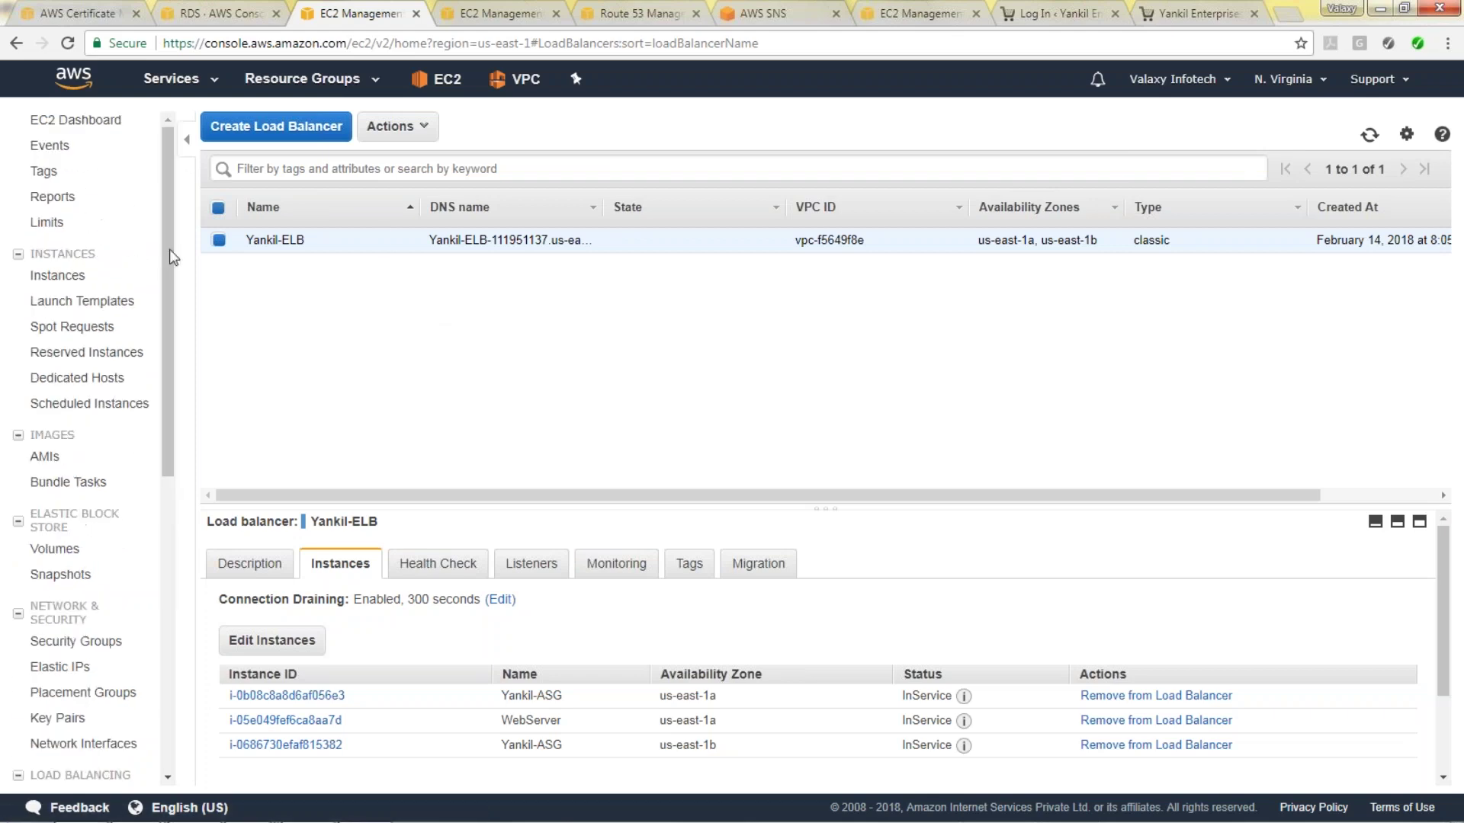
left_click(80, 276)
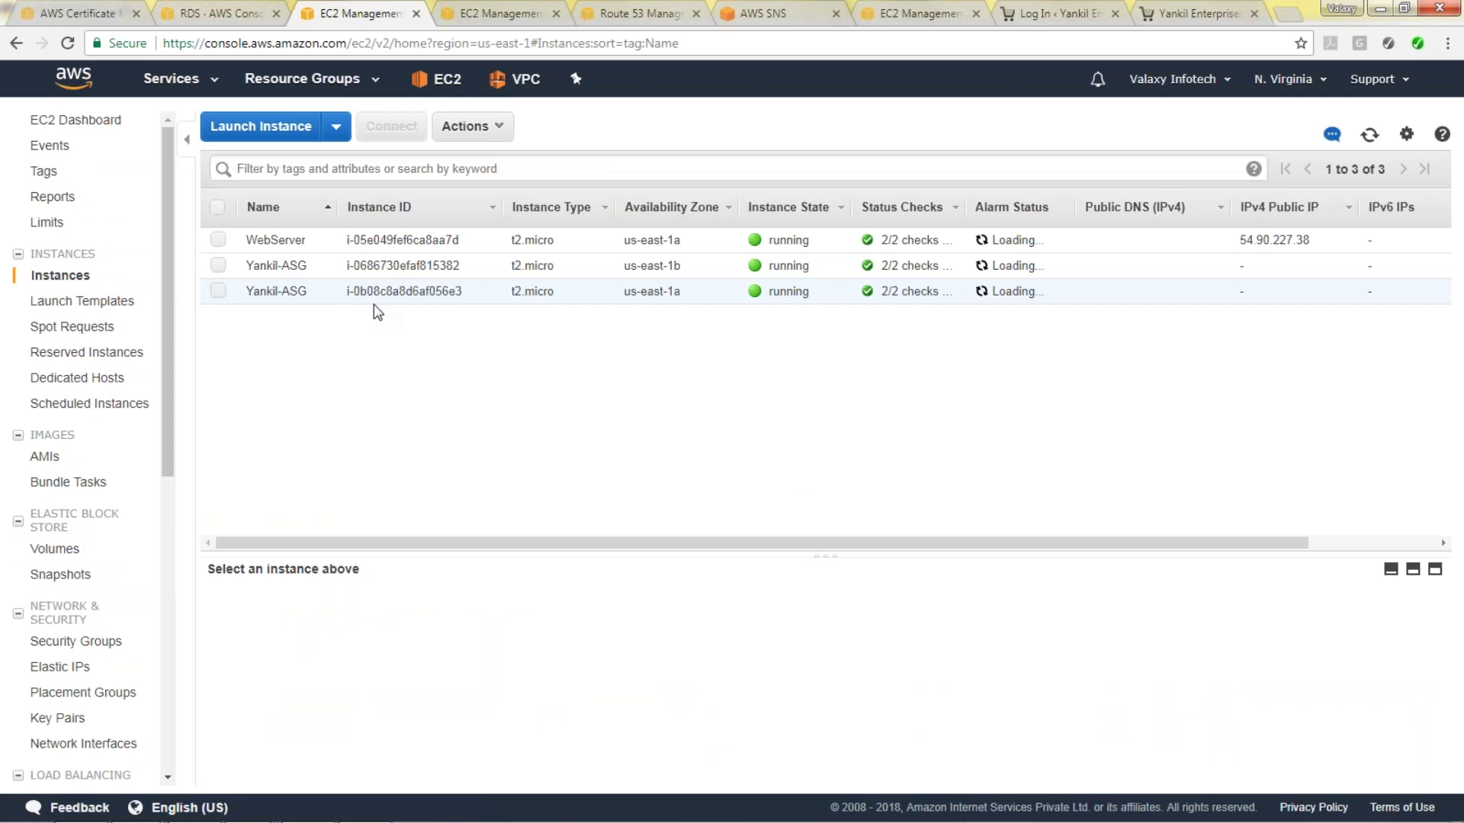
Stop WebServer and both Yankil-ASG instances, backing out of an accidental Terminate first.
left_click(219, 208)
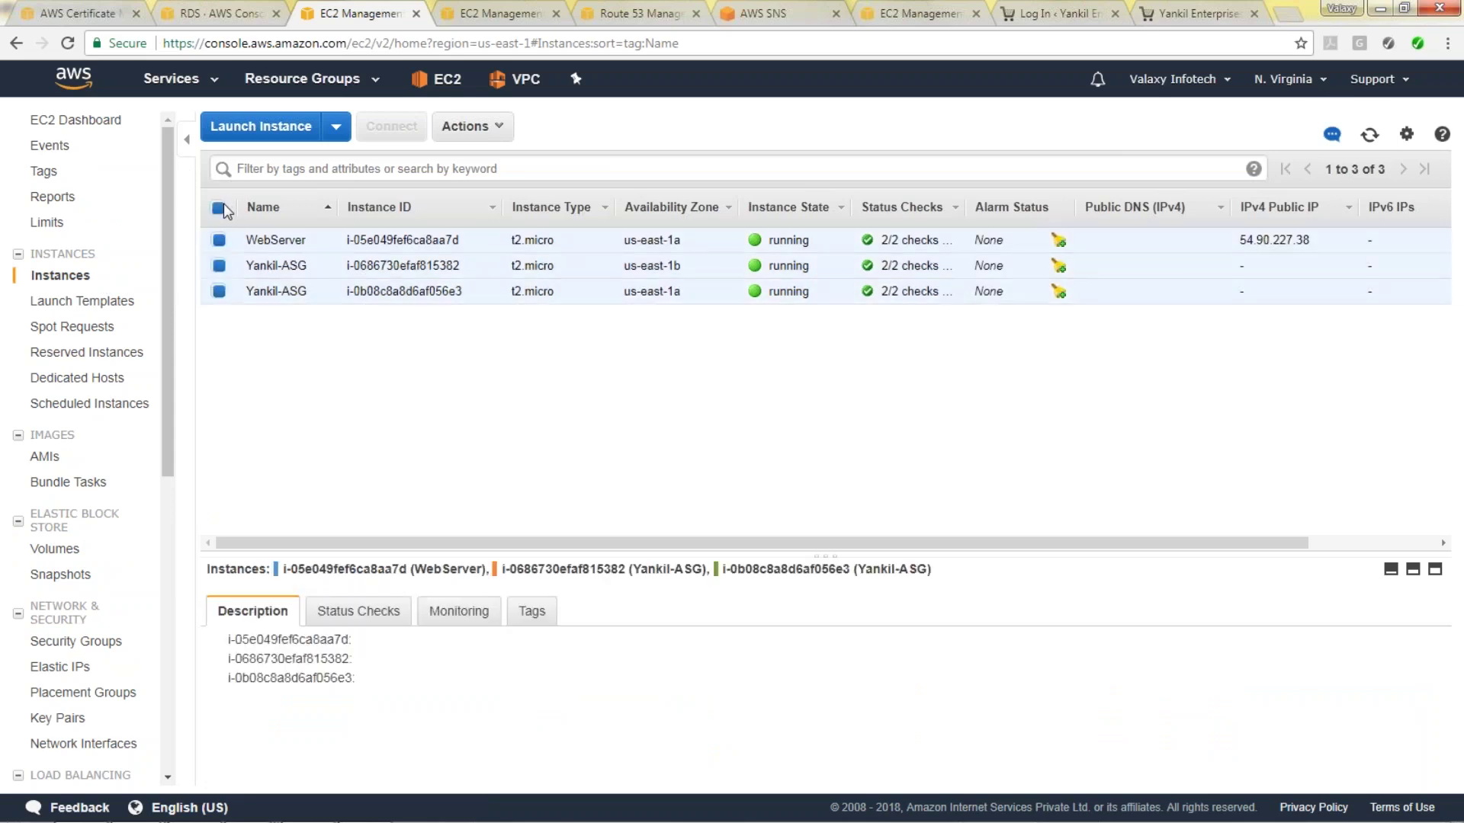
left_click(472, 126)
mouse_move(534, 227)
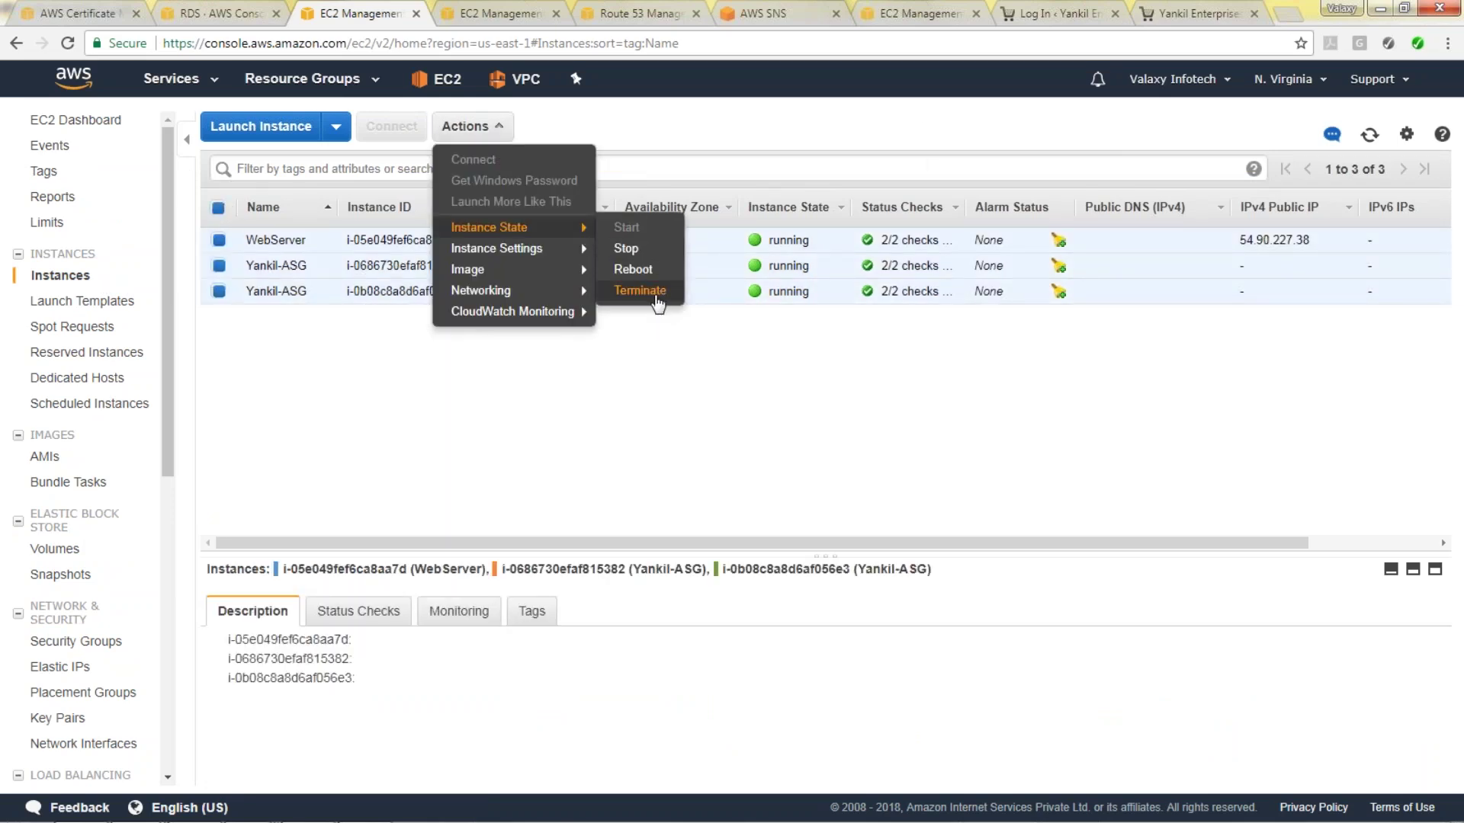
left_click(657, 303)
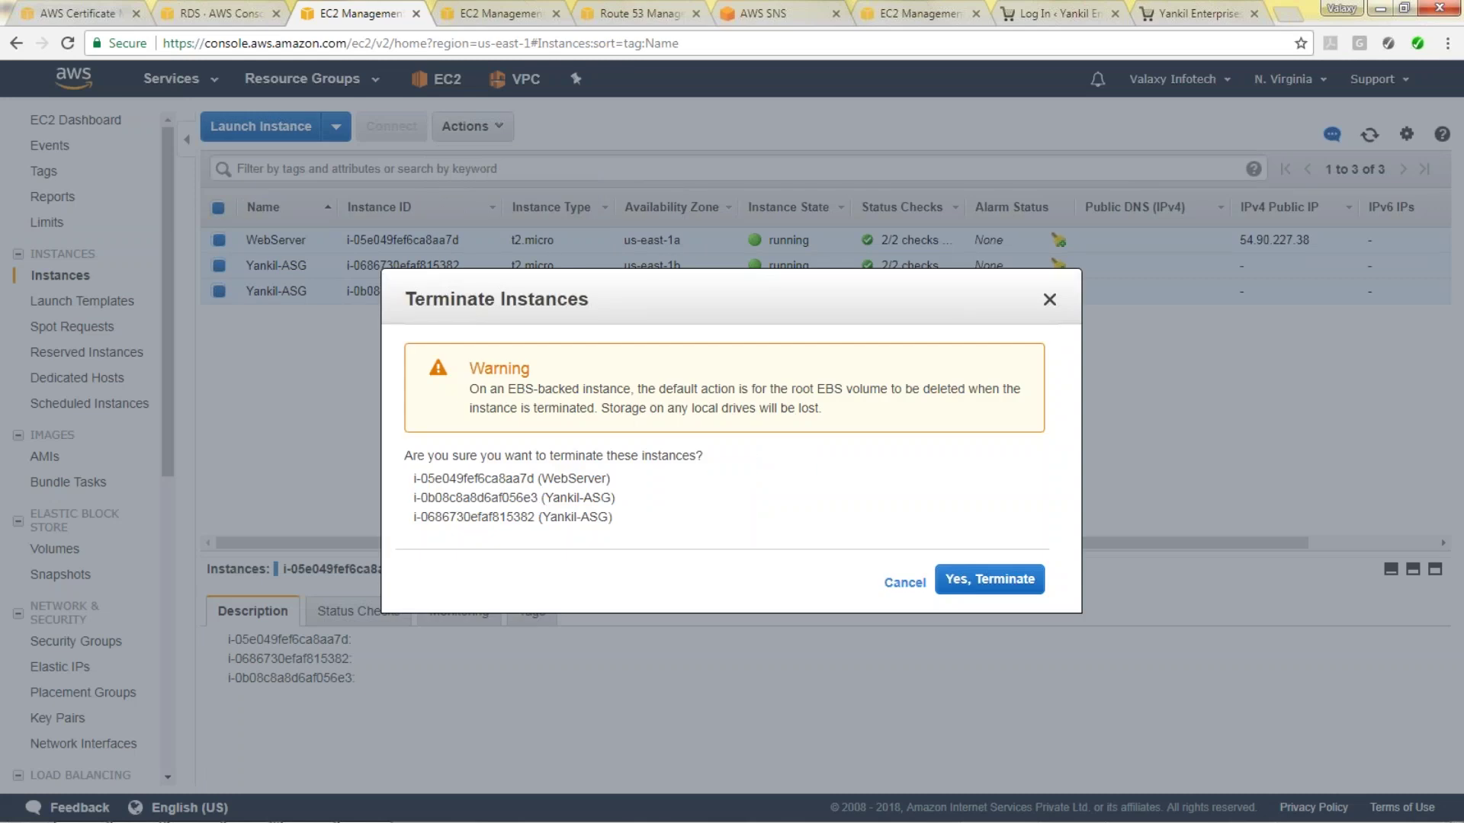
left_click(905, 583)
left_click(471, 126)
mouse_move(496, 249)
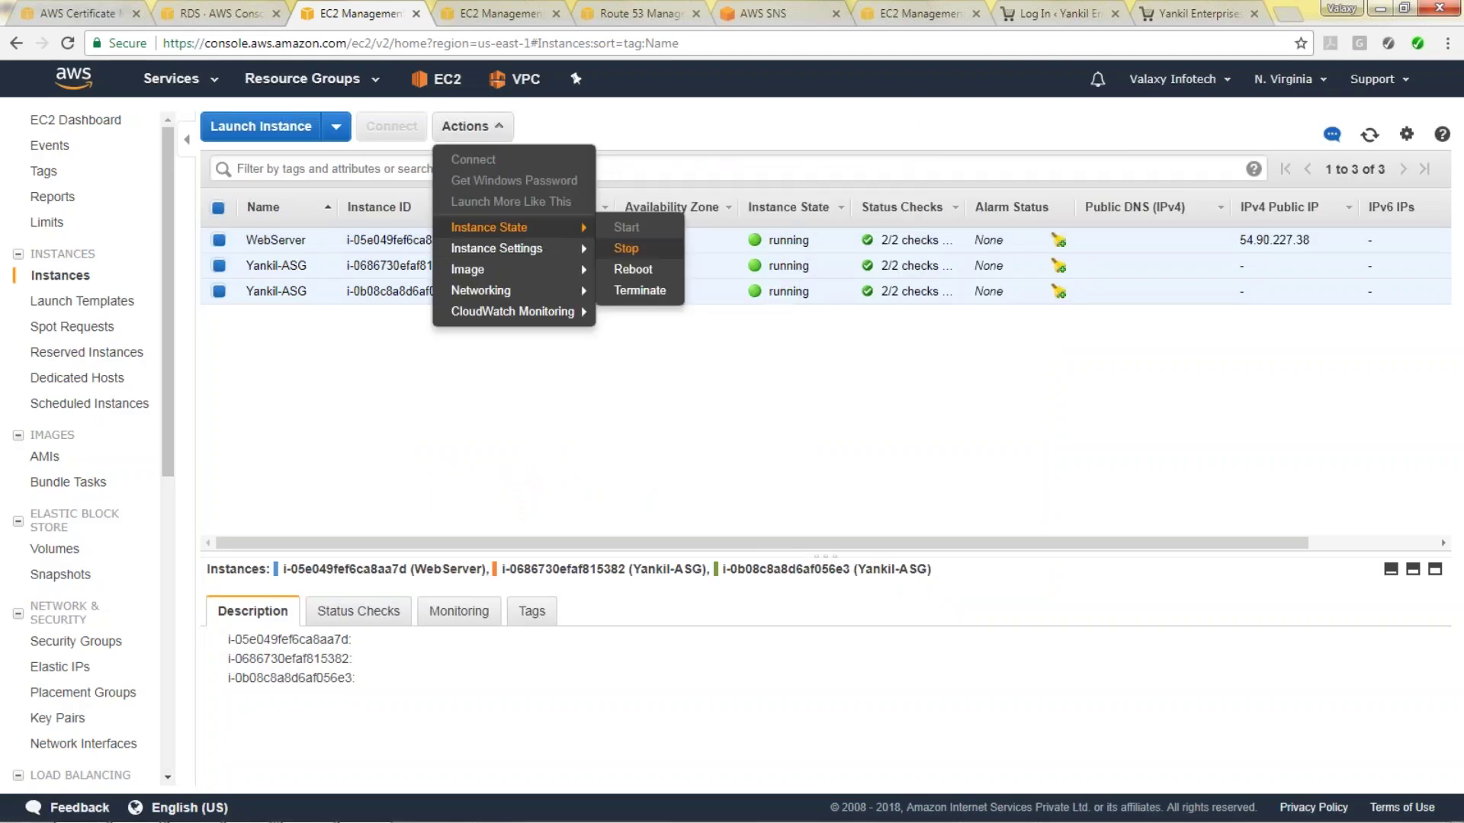
left_click(643, 249)
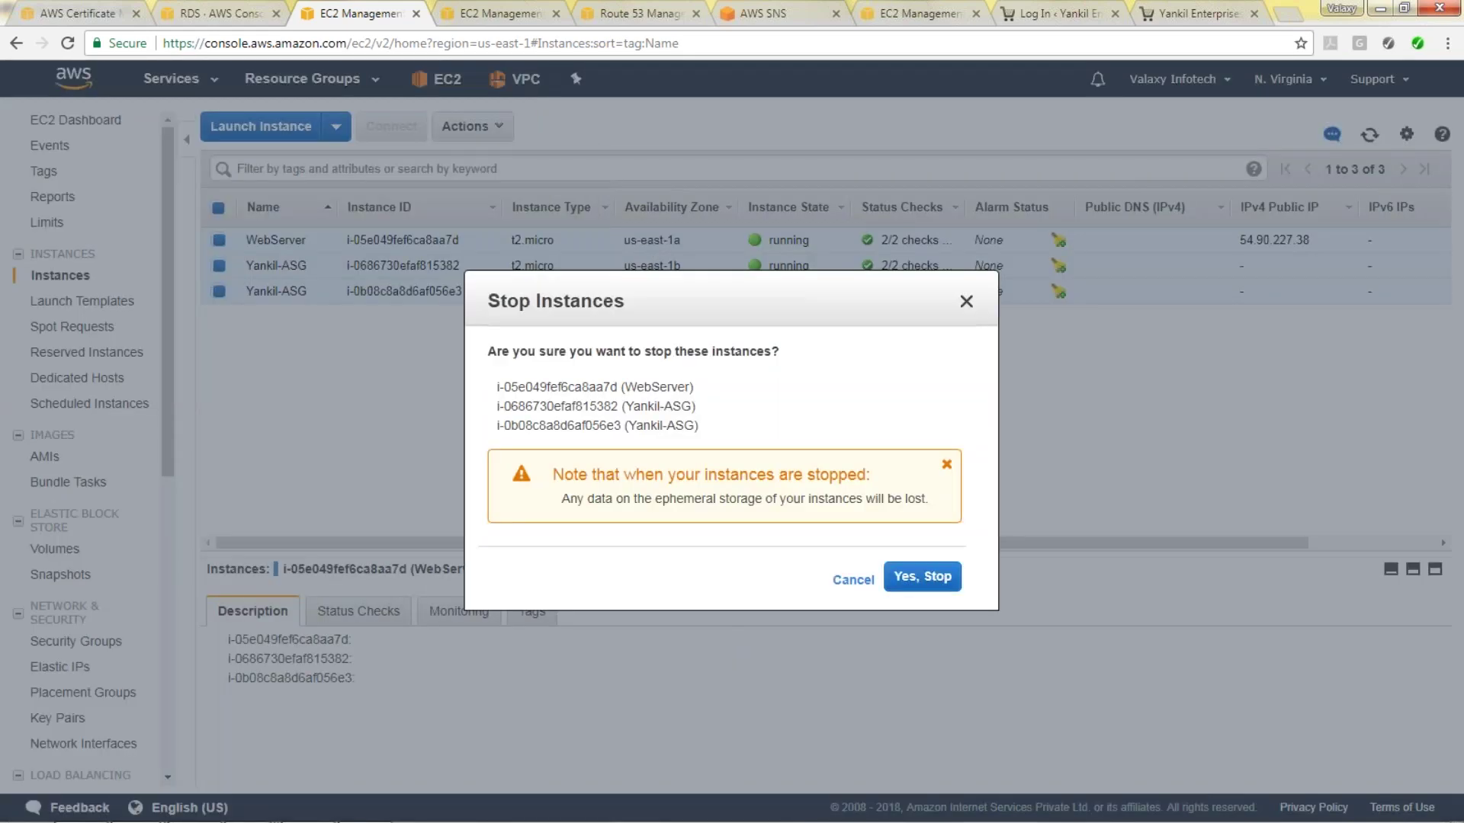
left_click(903, 579)
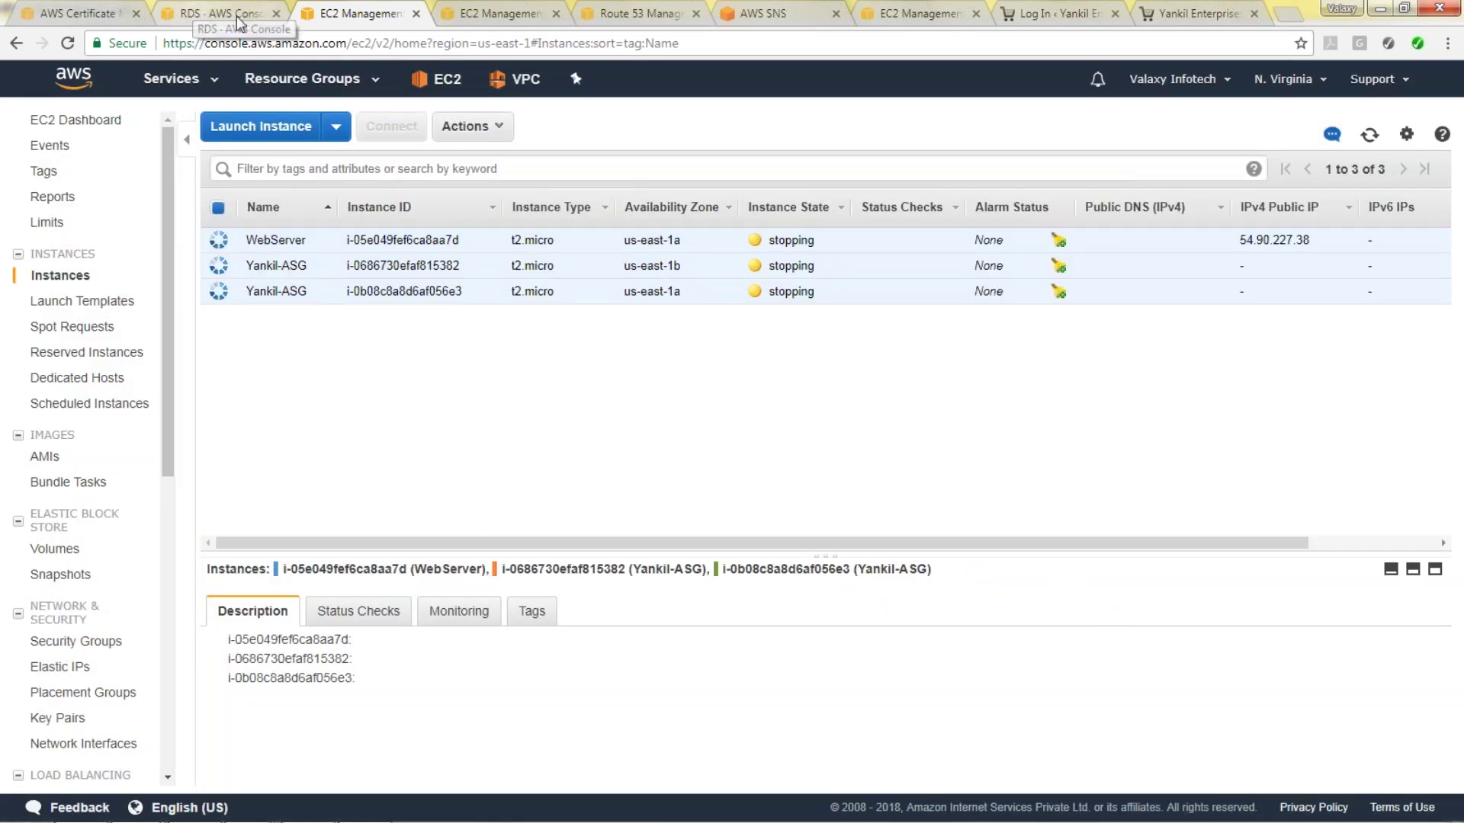
View Yankil-ELB's instance health, showing all three instances OutOfService.
left_click(488, 13)
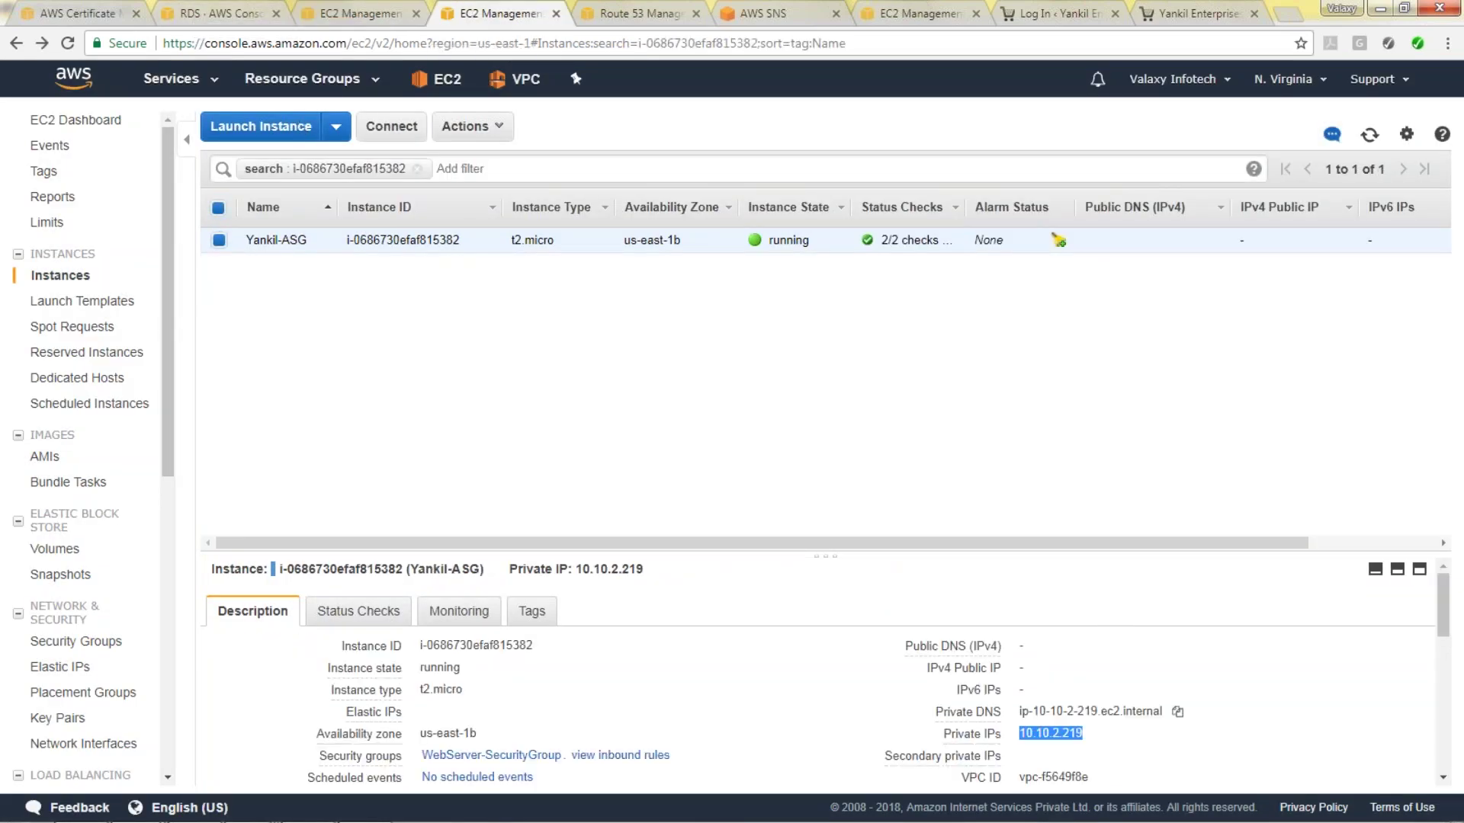
scroll(106, 648, "down", 4)
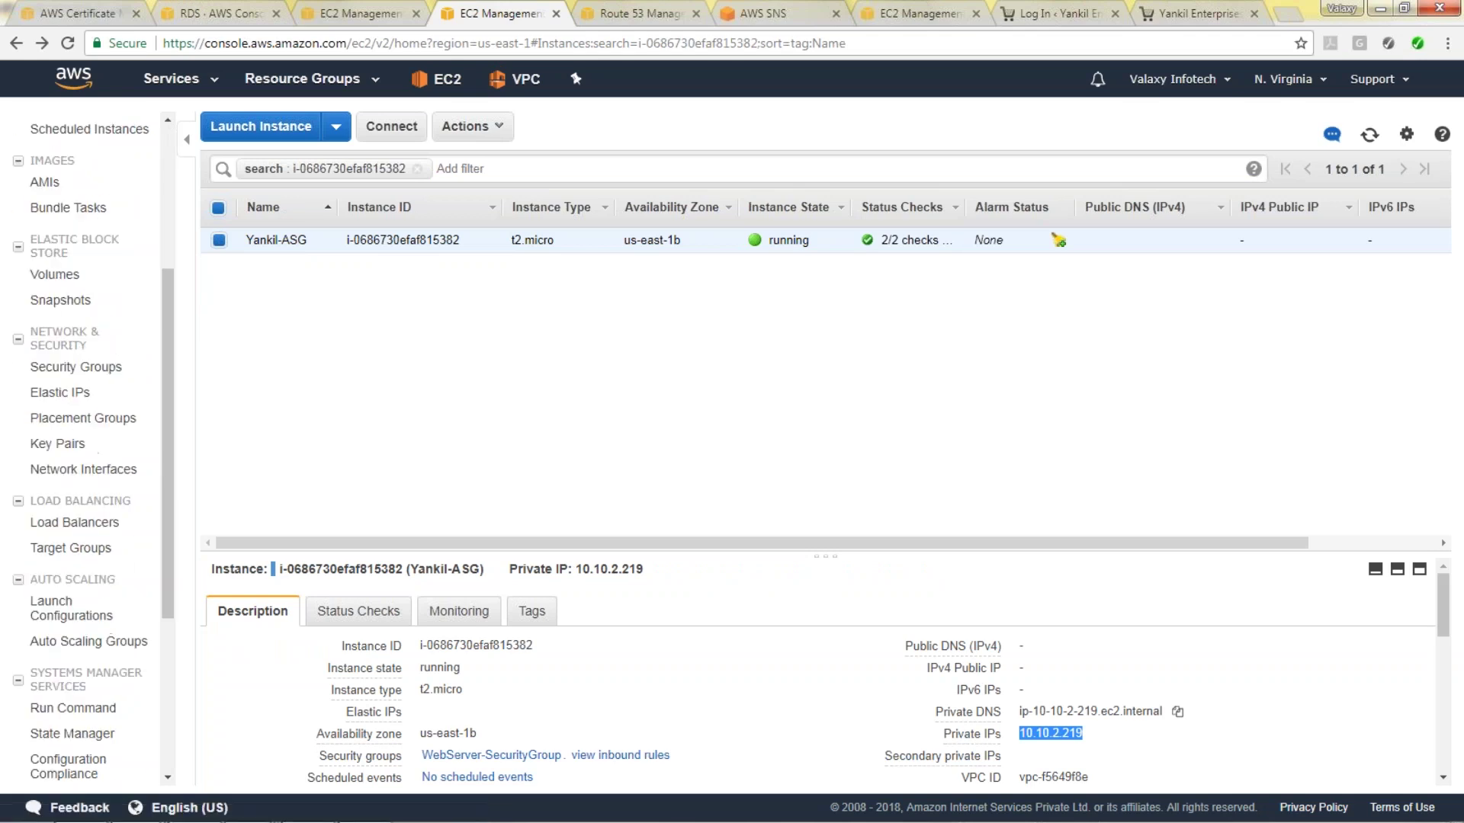
left_click(74, 522)
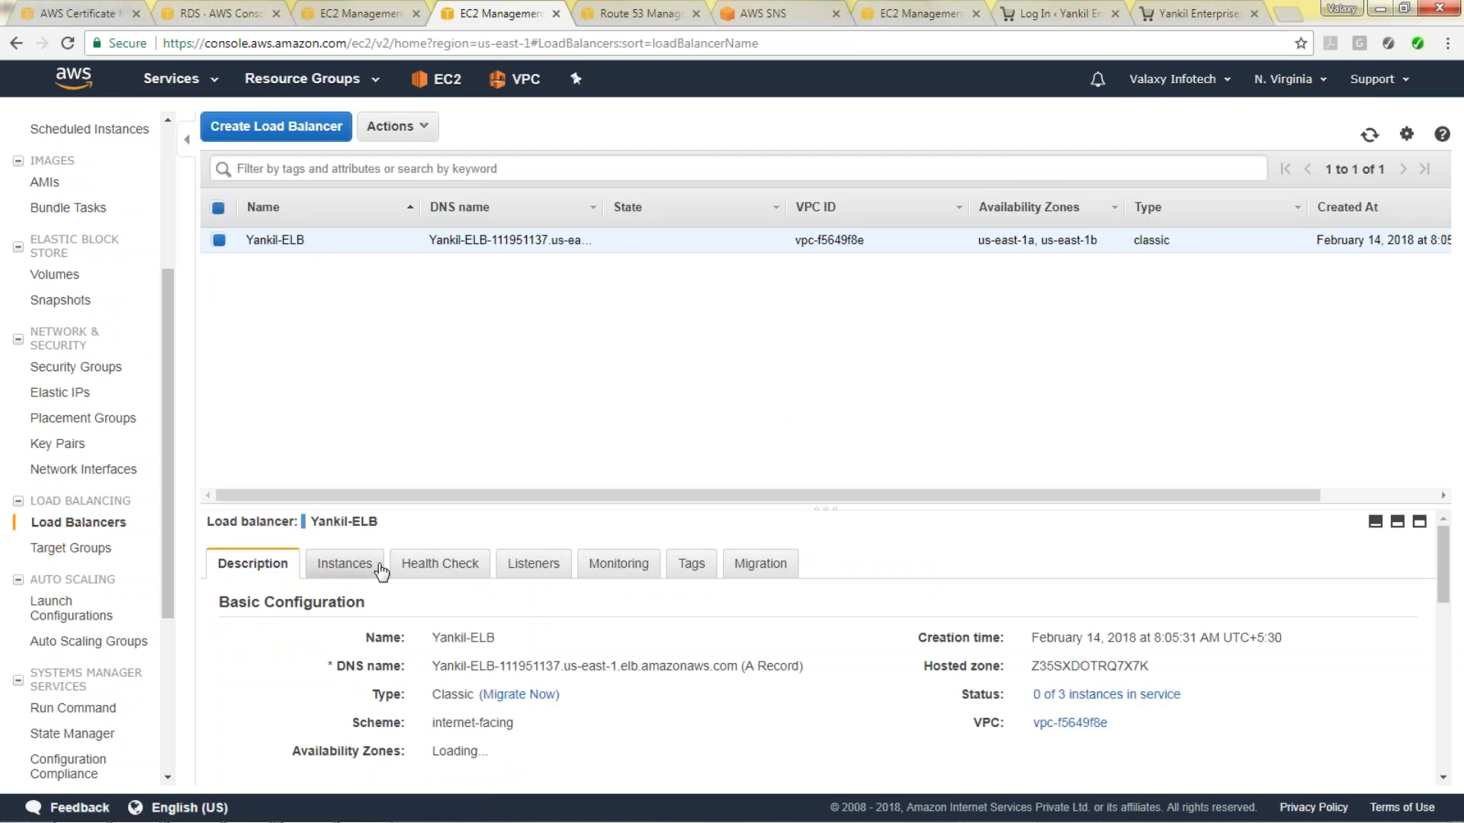
left_click(364, 568)
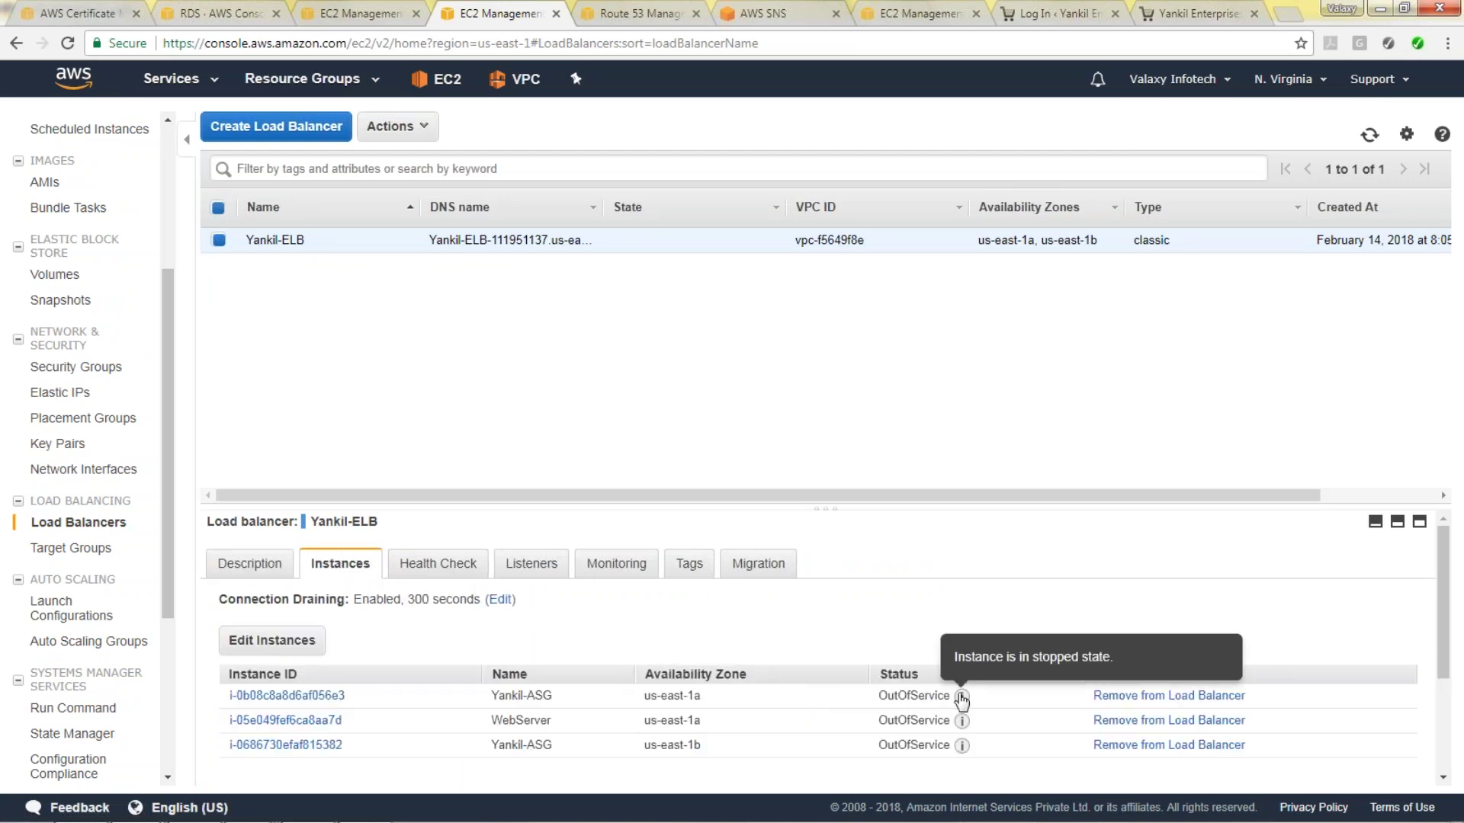
mouse_move(961, 696)
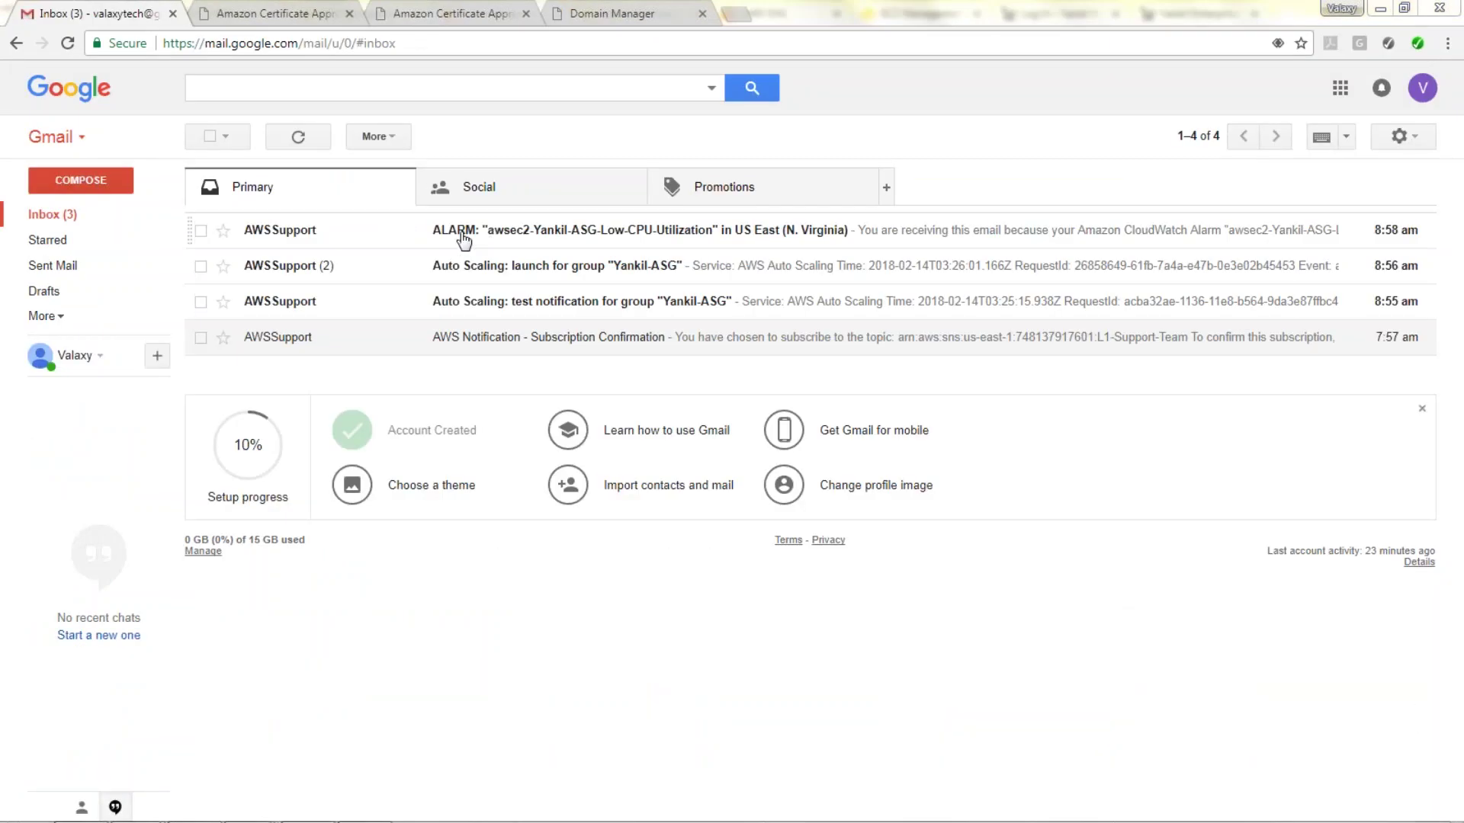
Read the 'Auto Scaling: launch for group Yankil-ASG' email, then switch back to the EC2 console.
left_click(494, 269)
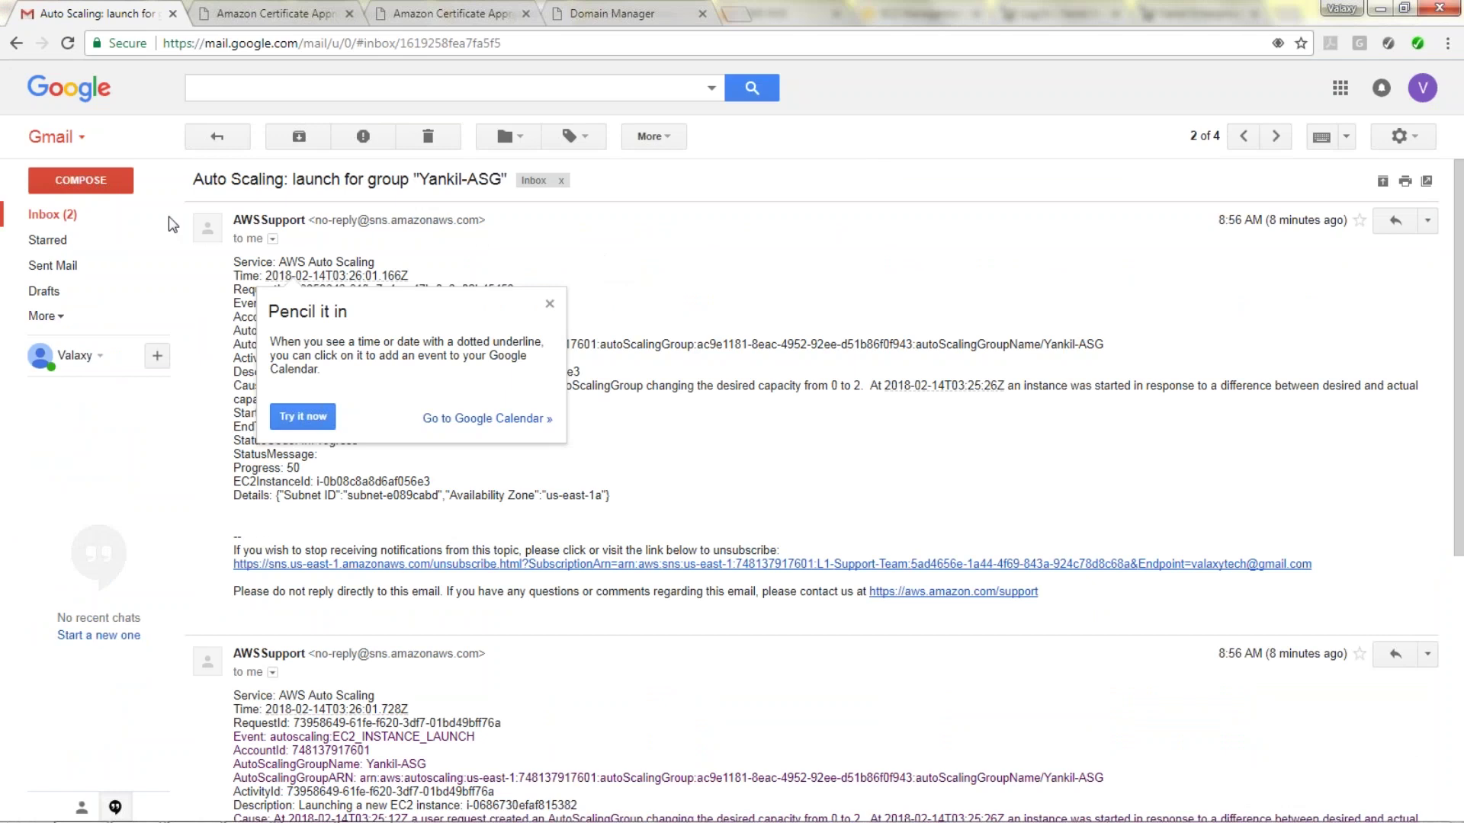
key("alt+Left")
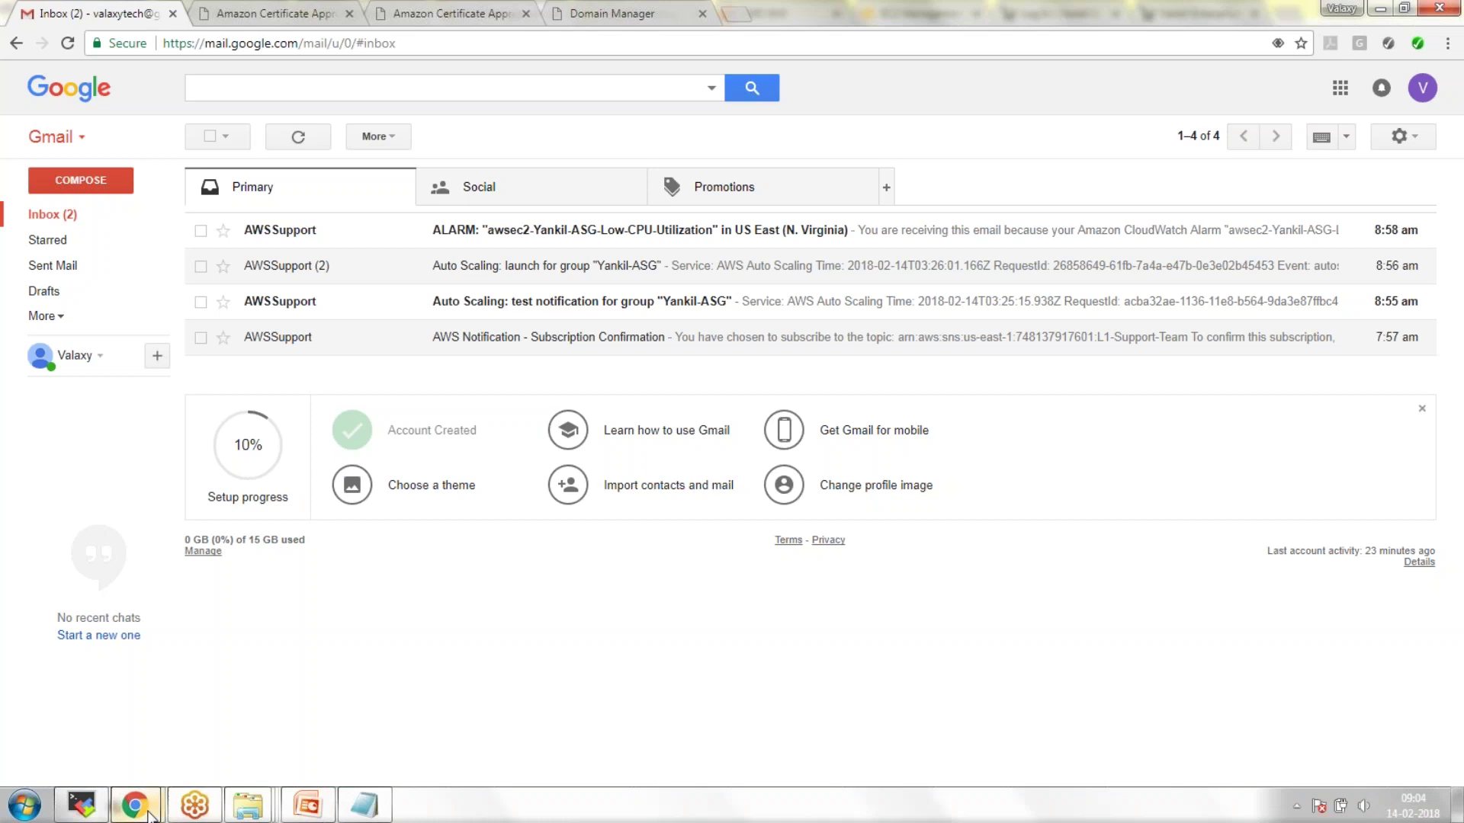
mouse_move(143, 812)
left_click(110, 717)
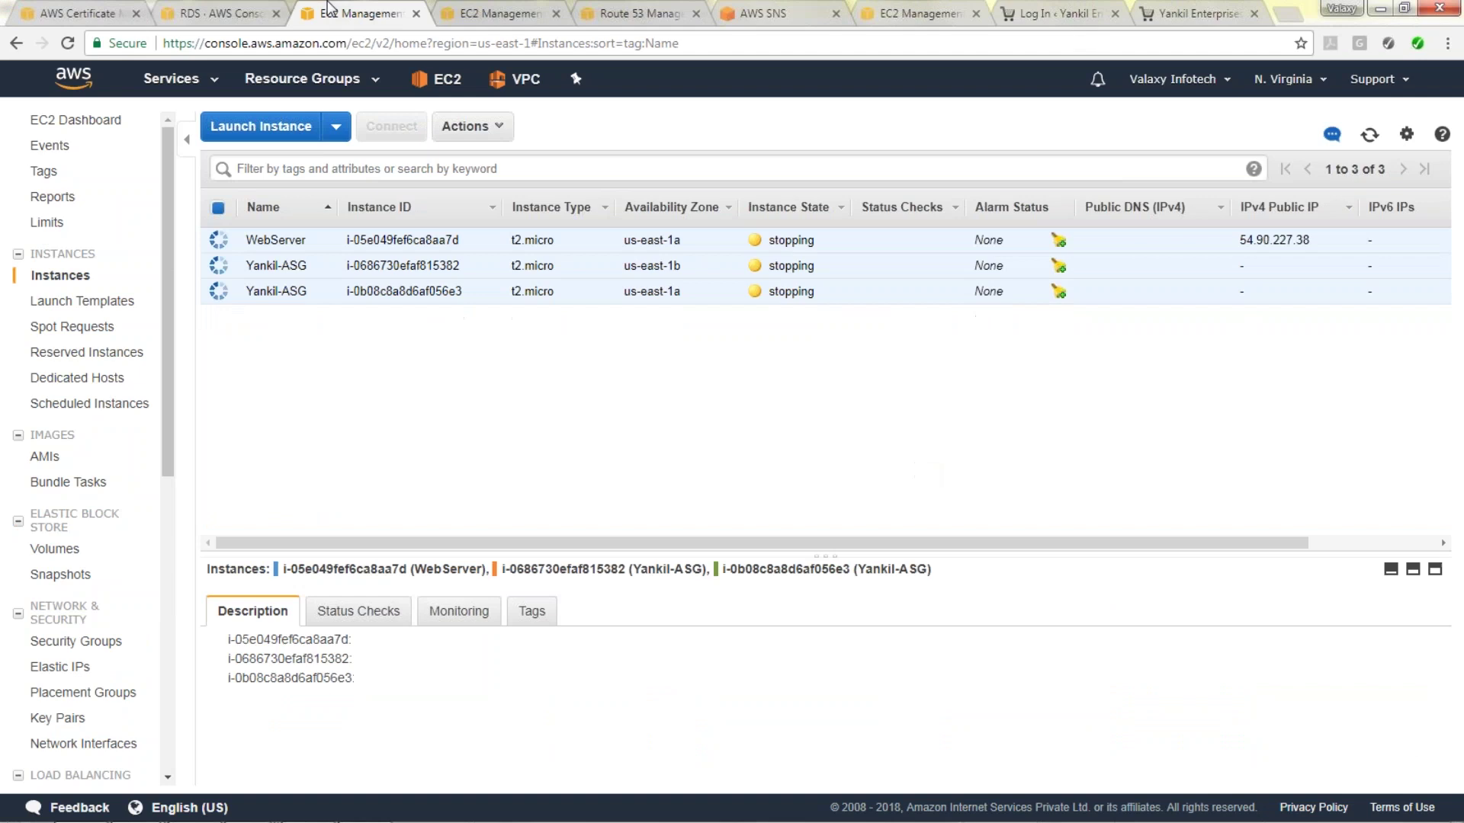
left_click(256, 19)
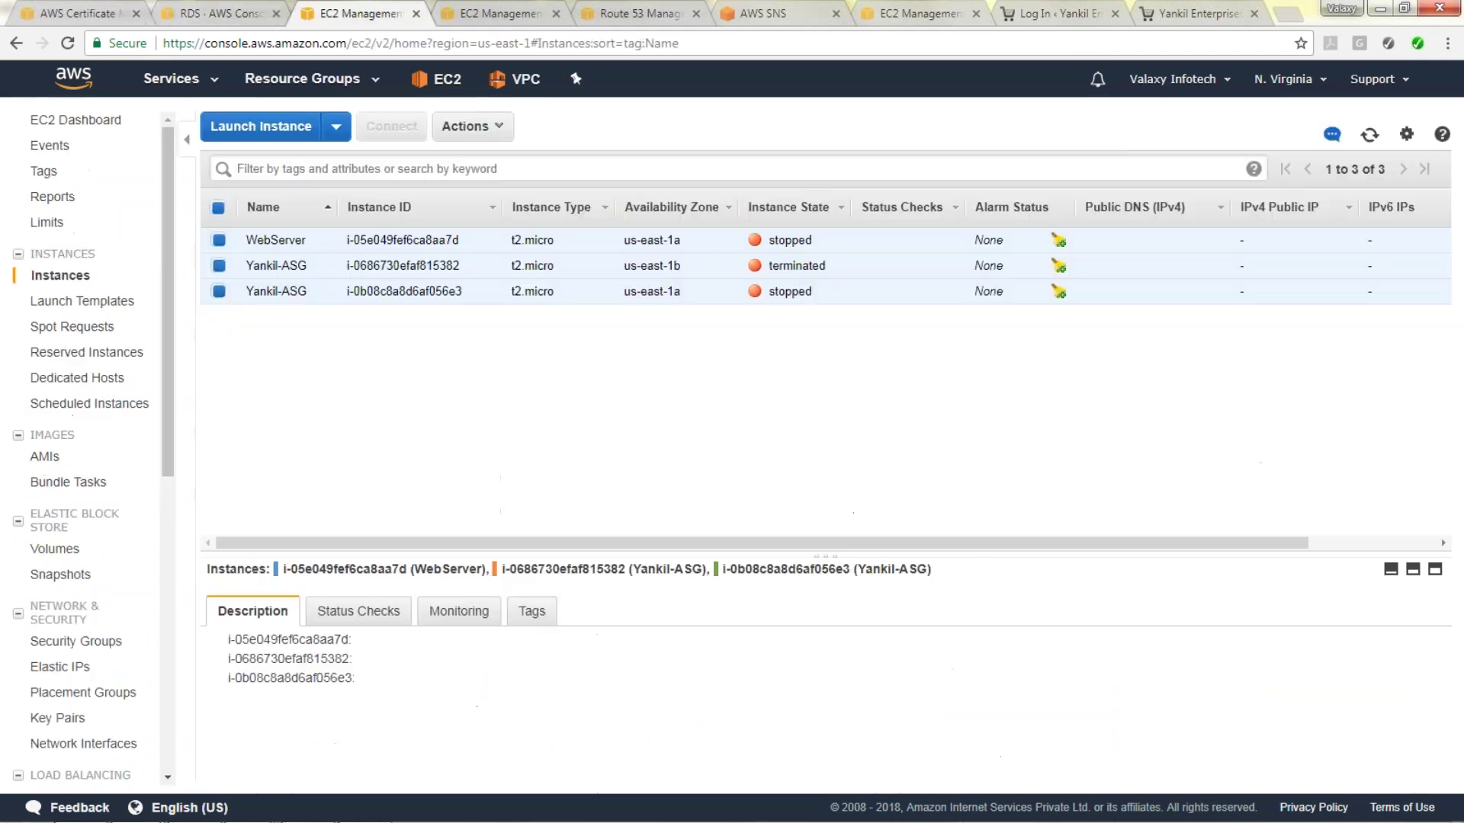
left_click(351, 13)
left_click(254, 13)
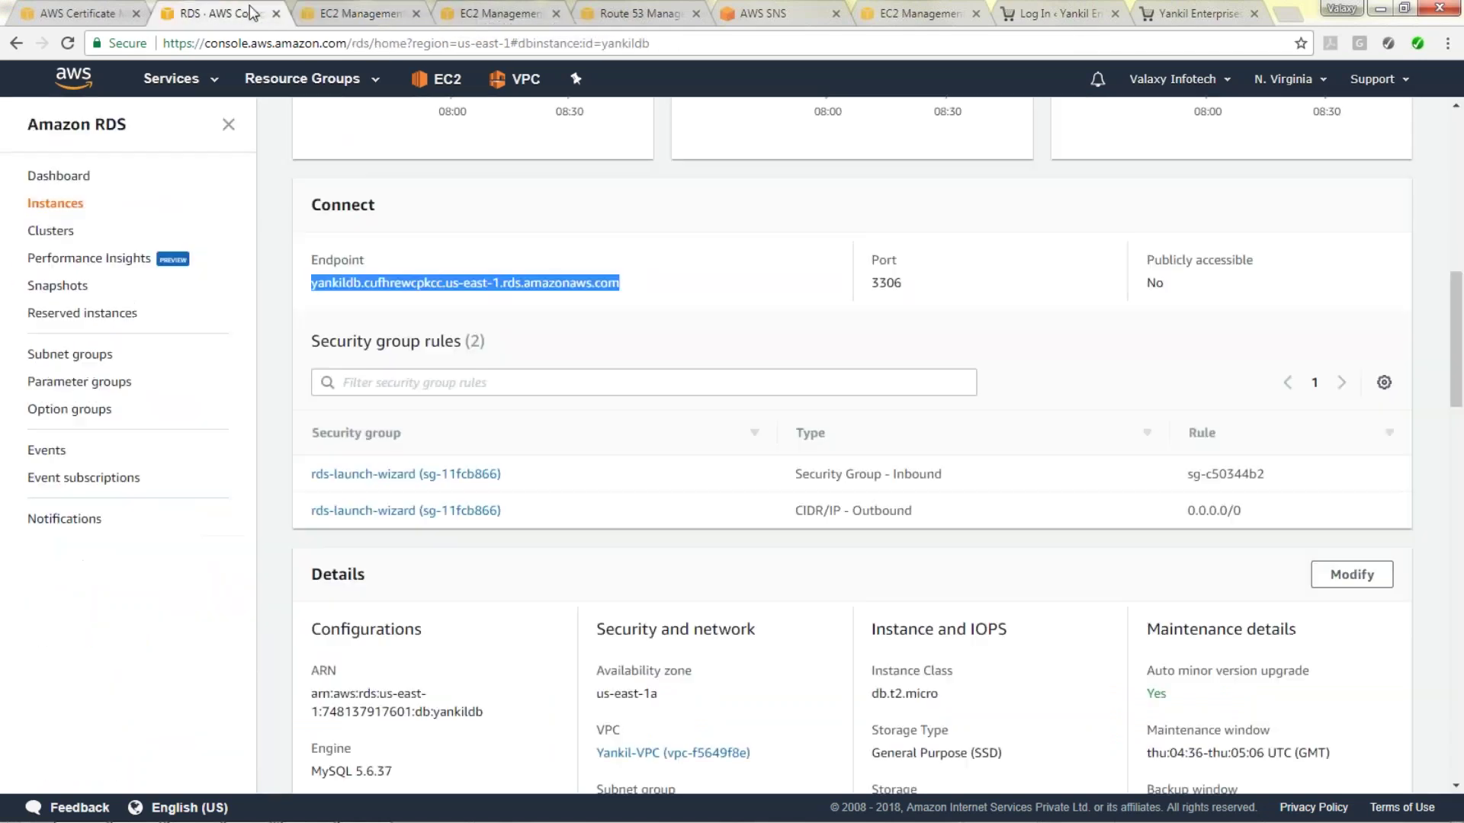
left_click(379, 17)
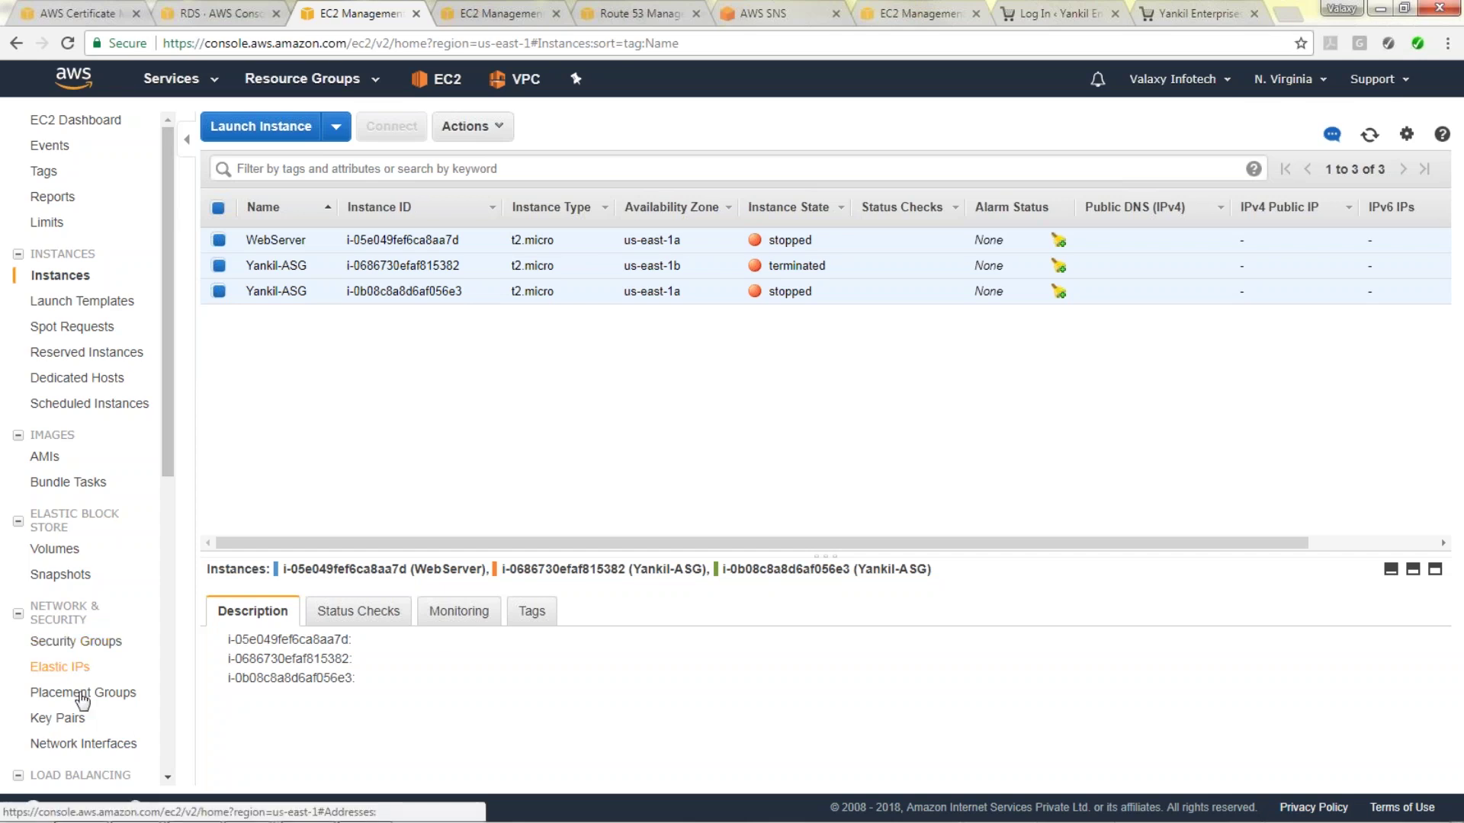
left_click(1262, 9)
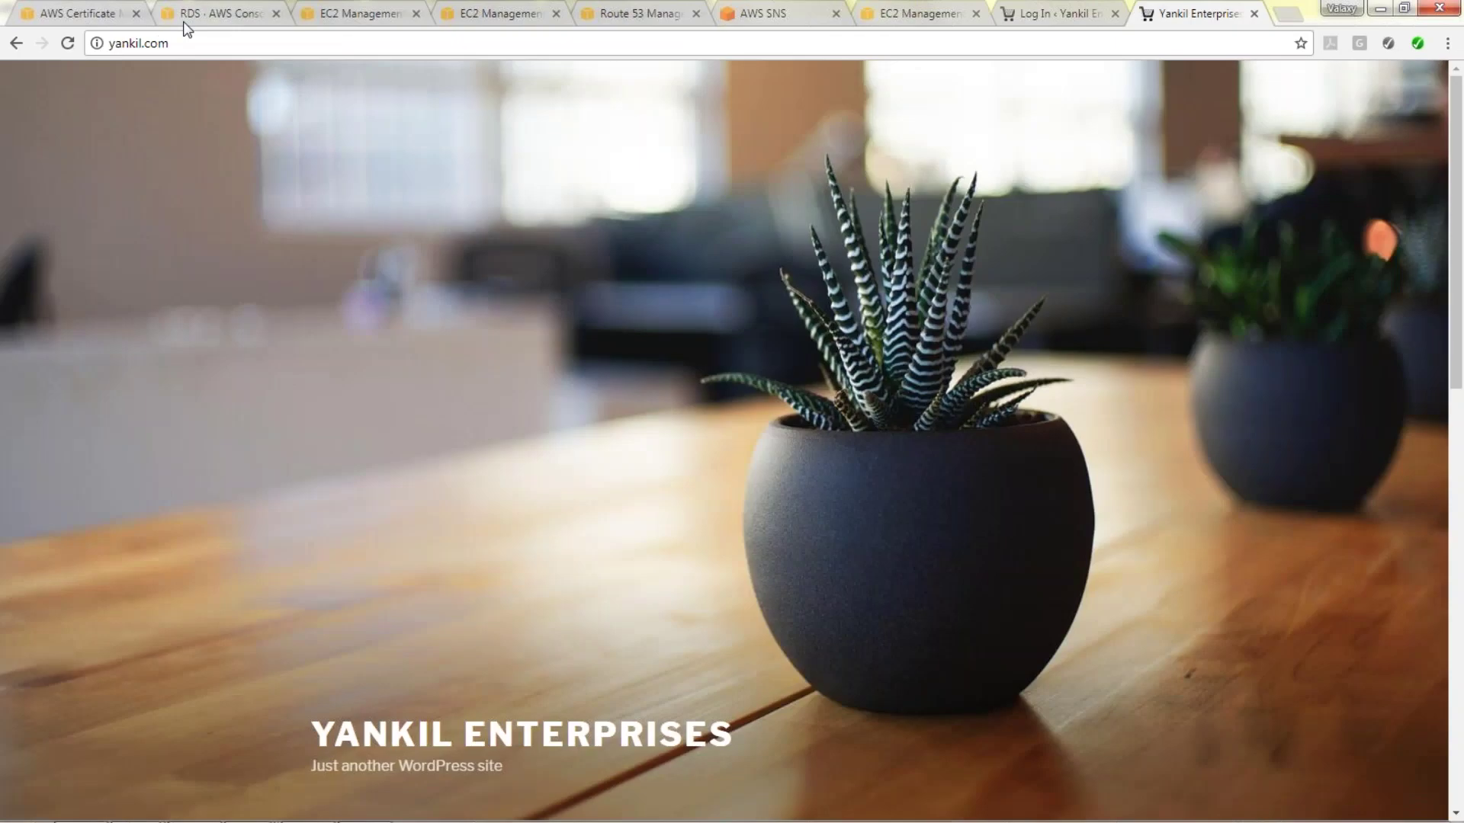
left_click(67, 47)
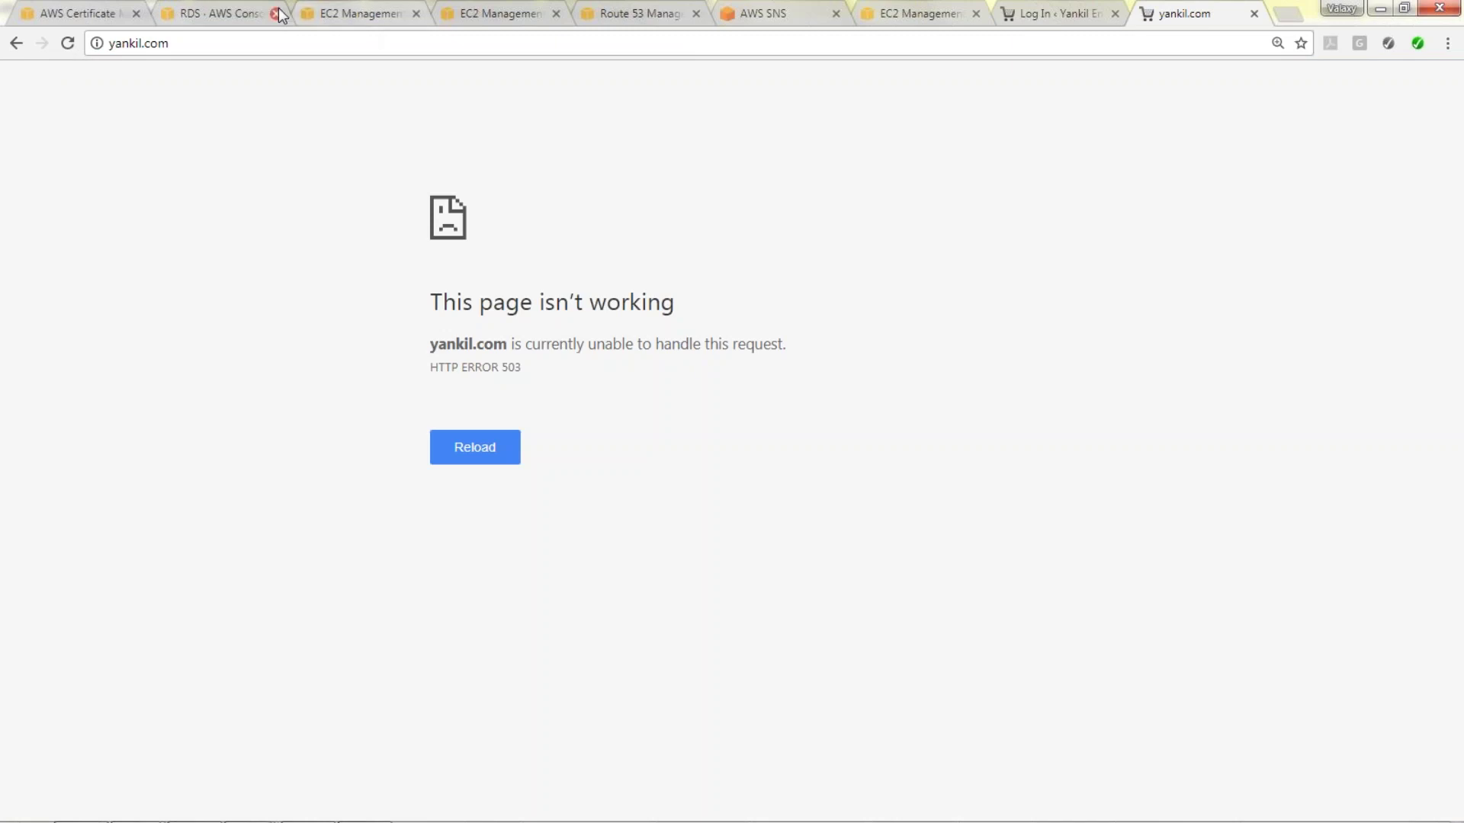
left_click(320, 13)
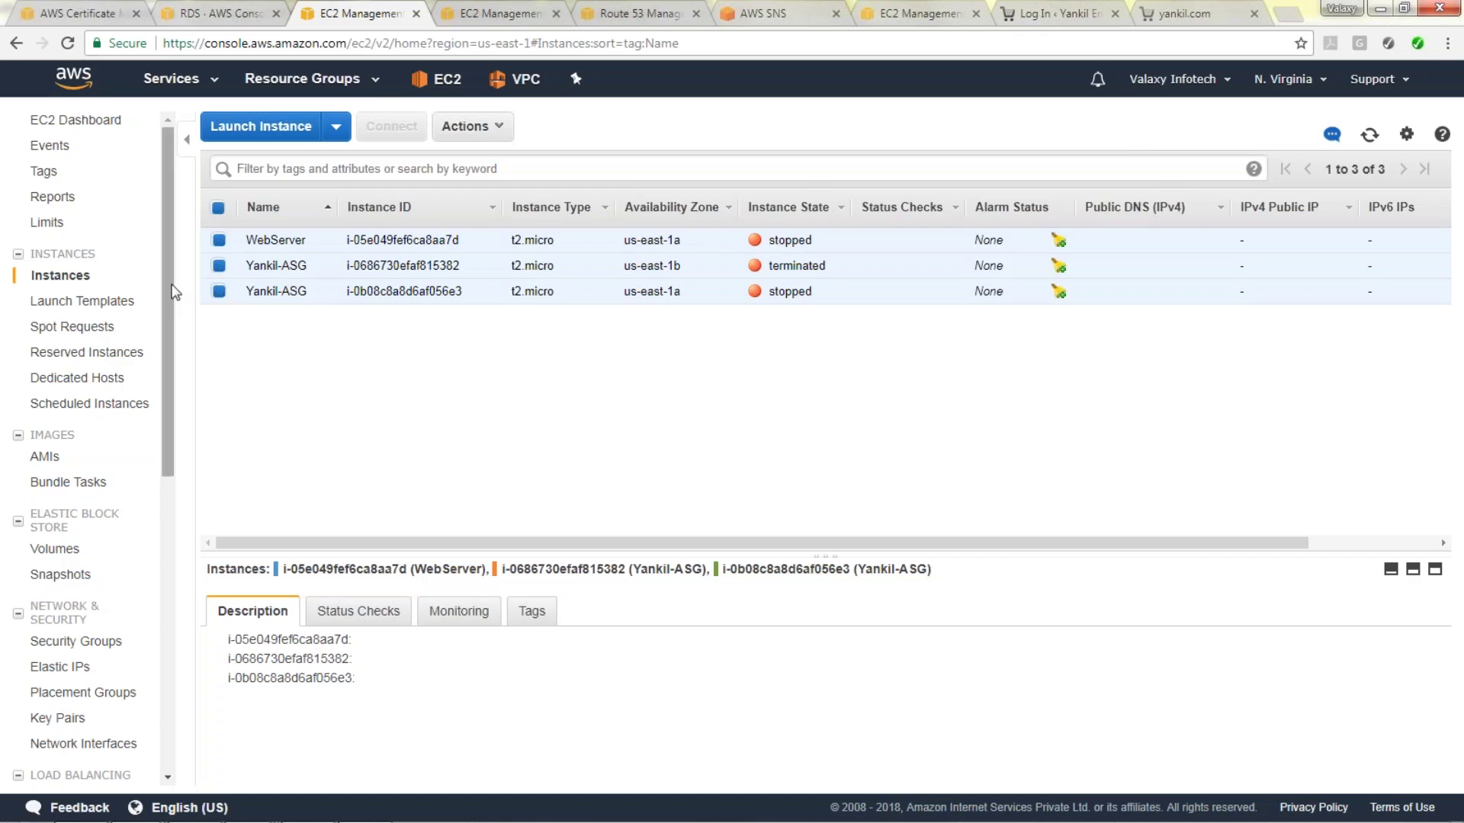
left_click_drag(166, 274, 160, 456)
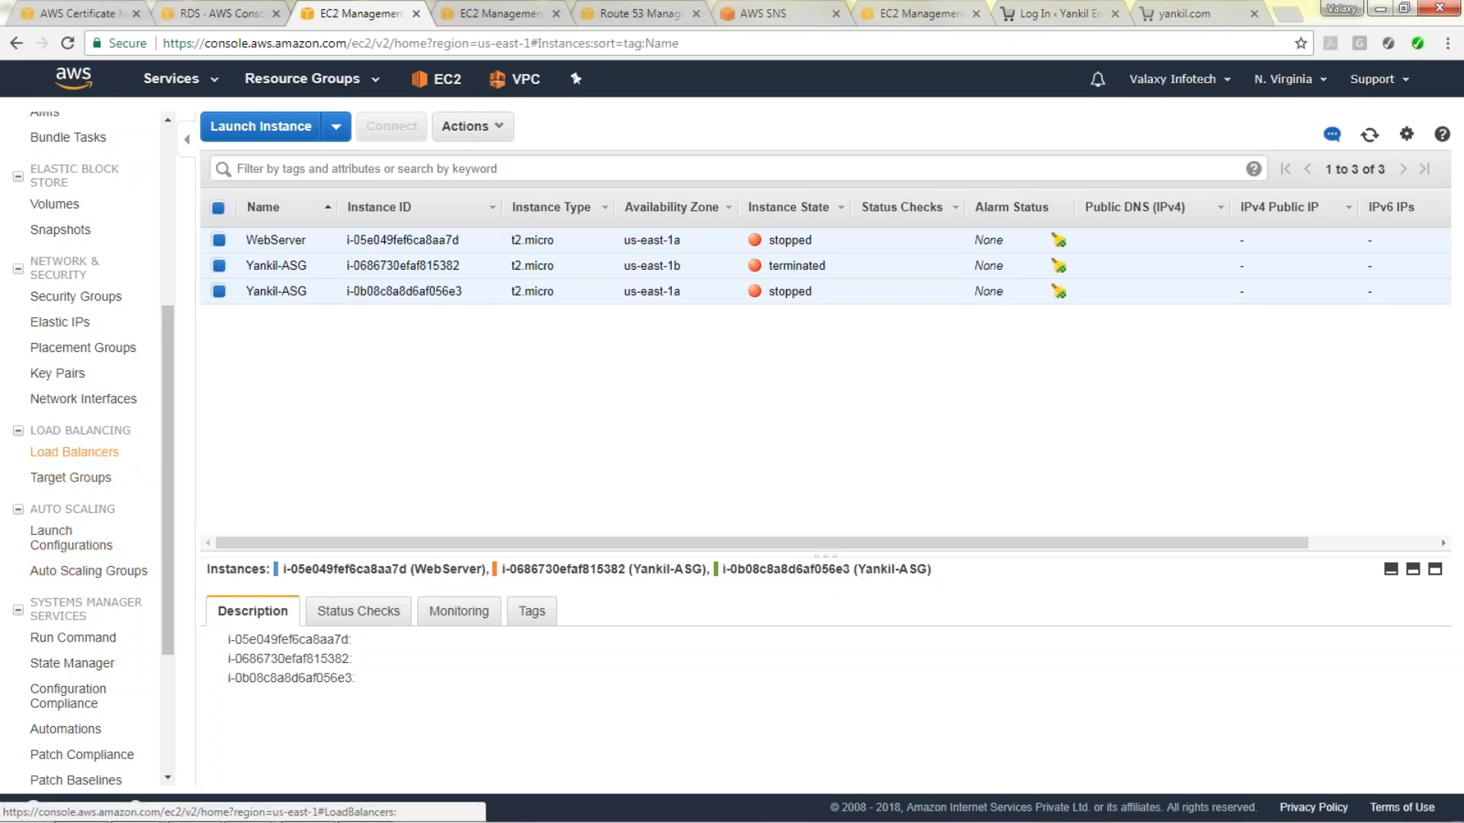
Refresh Yankil-ELB's instance statuses and reload yankil.com to check availability.
left_click(90, 453)
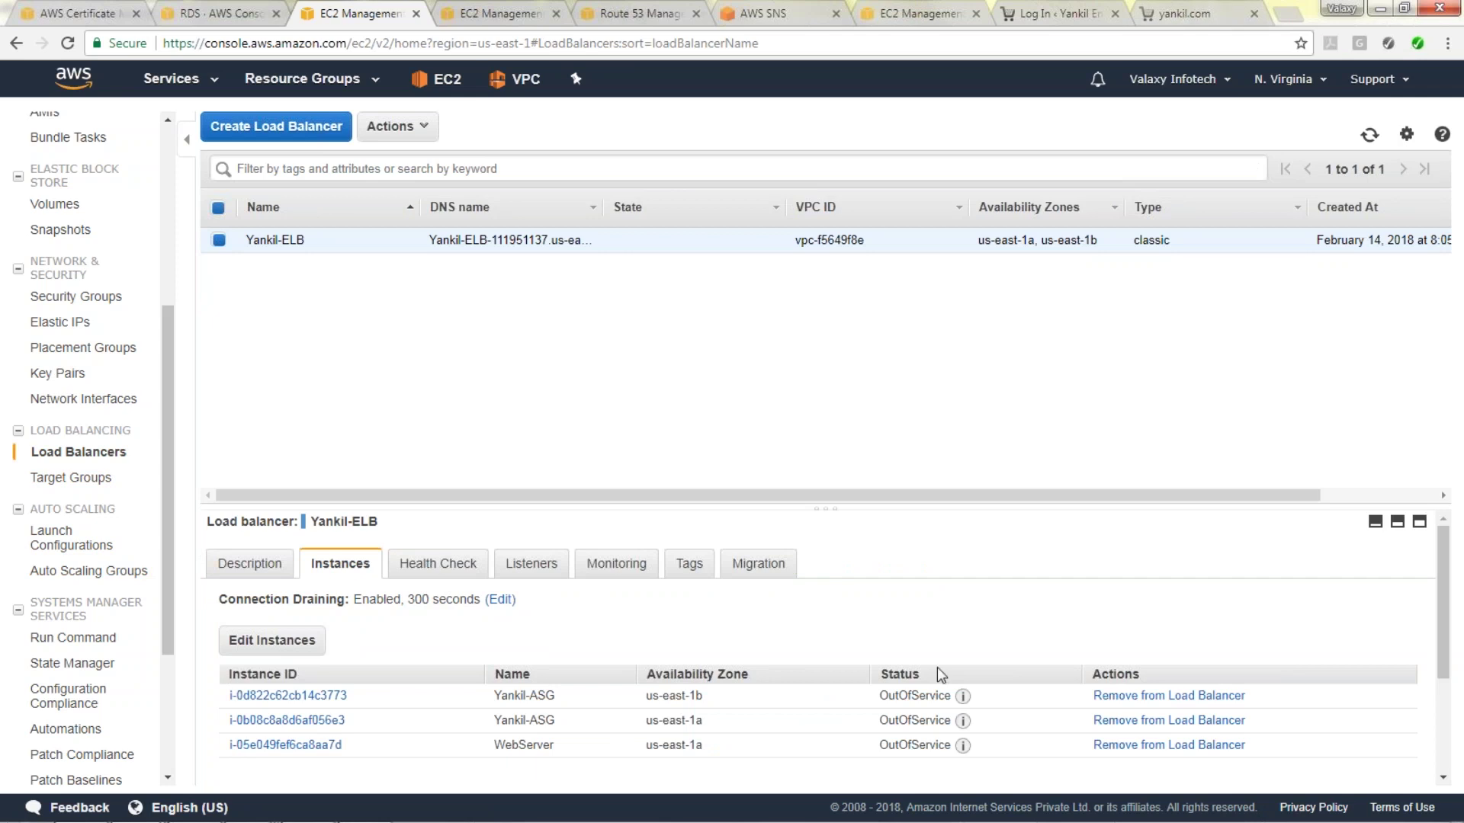
left_click(1370, 135)
left_click(1194, 11)
left_click(67, 44)
Close the RDS console tab, keeping the EC2 load balancers page.
left_click(209, 18)
left_click(340, 11)
left_click(277, 14)
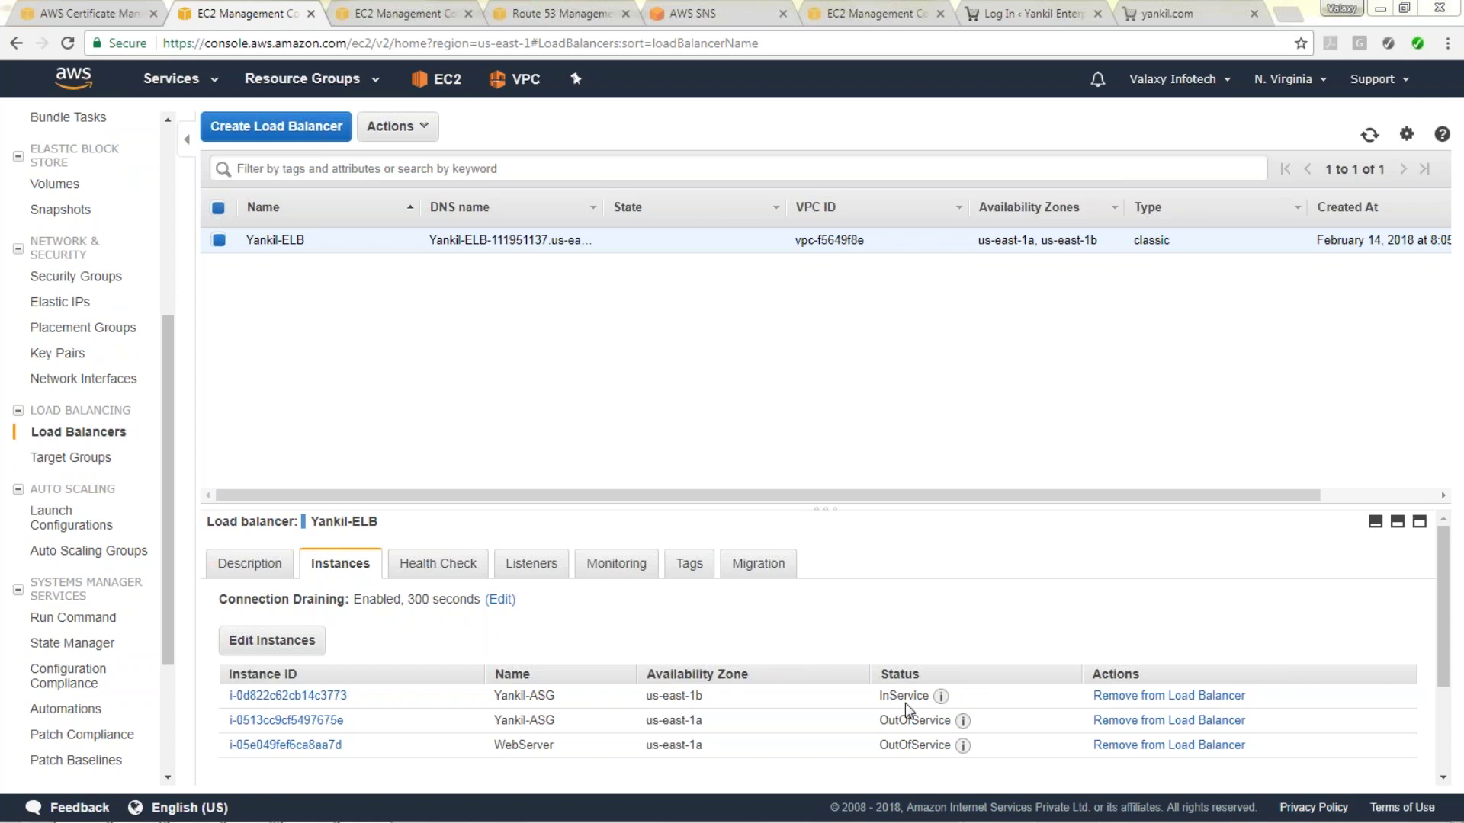
Reload yankil.com until the Yankil Enterprises WordPress homepage replaces the HTTP 503 error.
left_click(1140, 14)
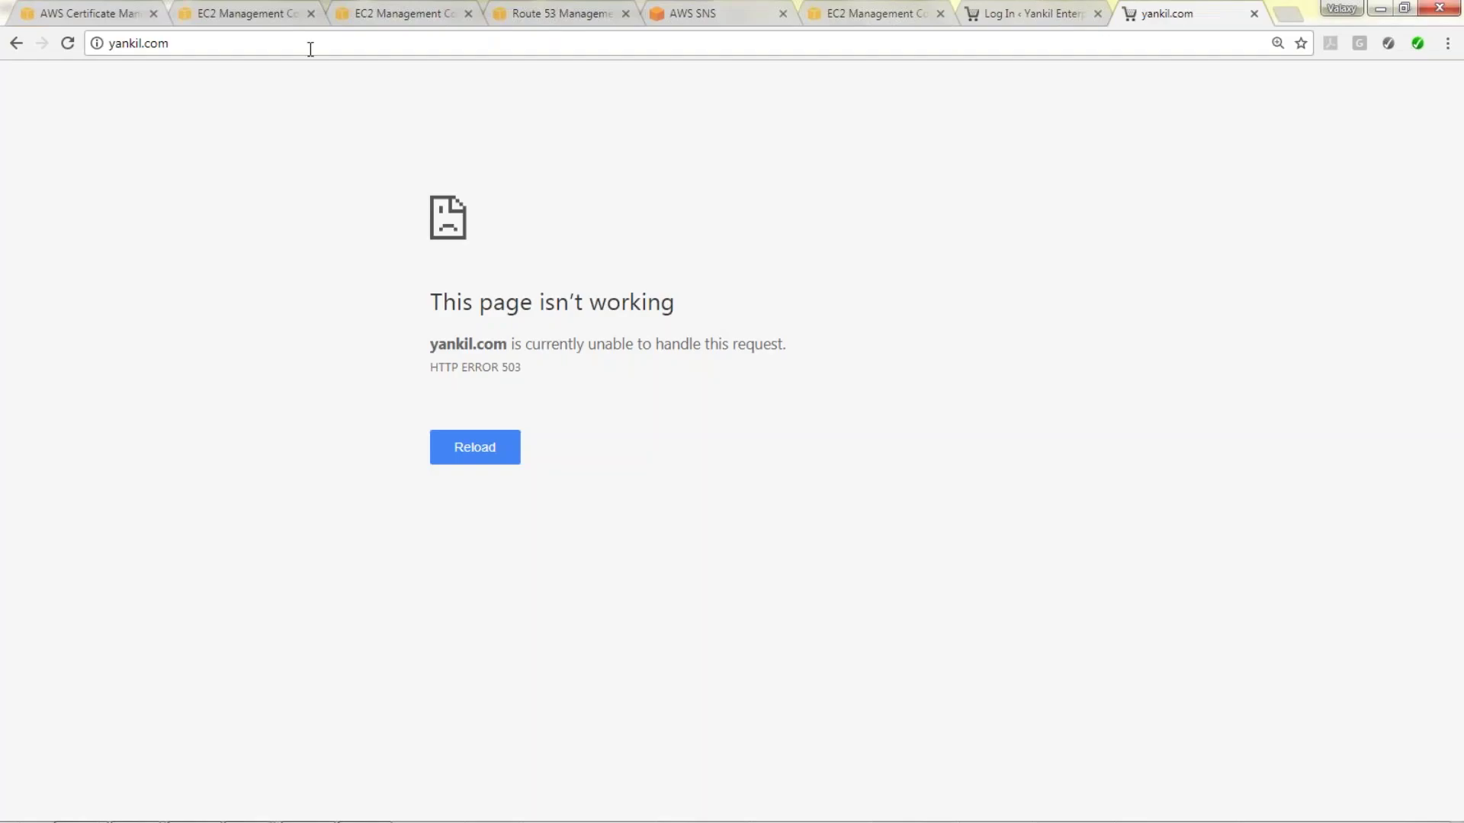
left_click(70, 51)
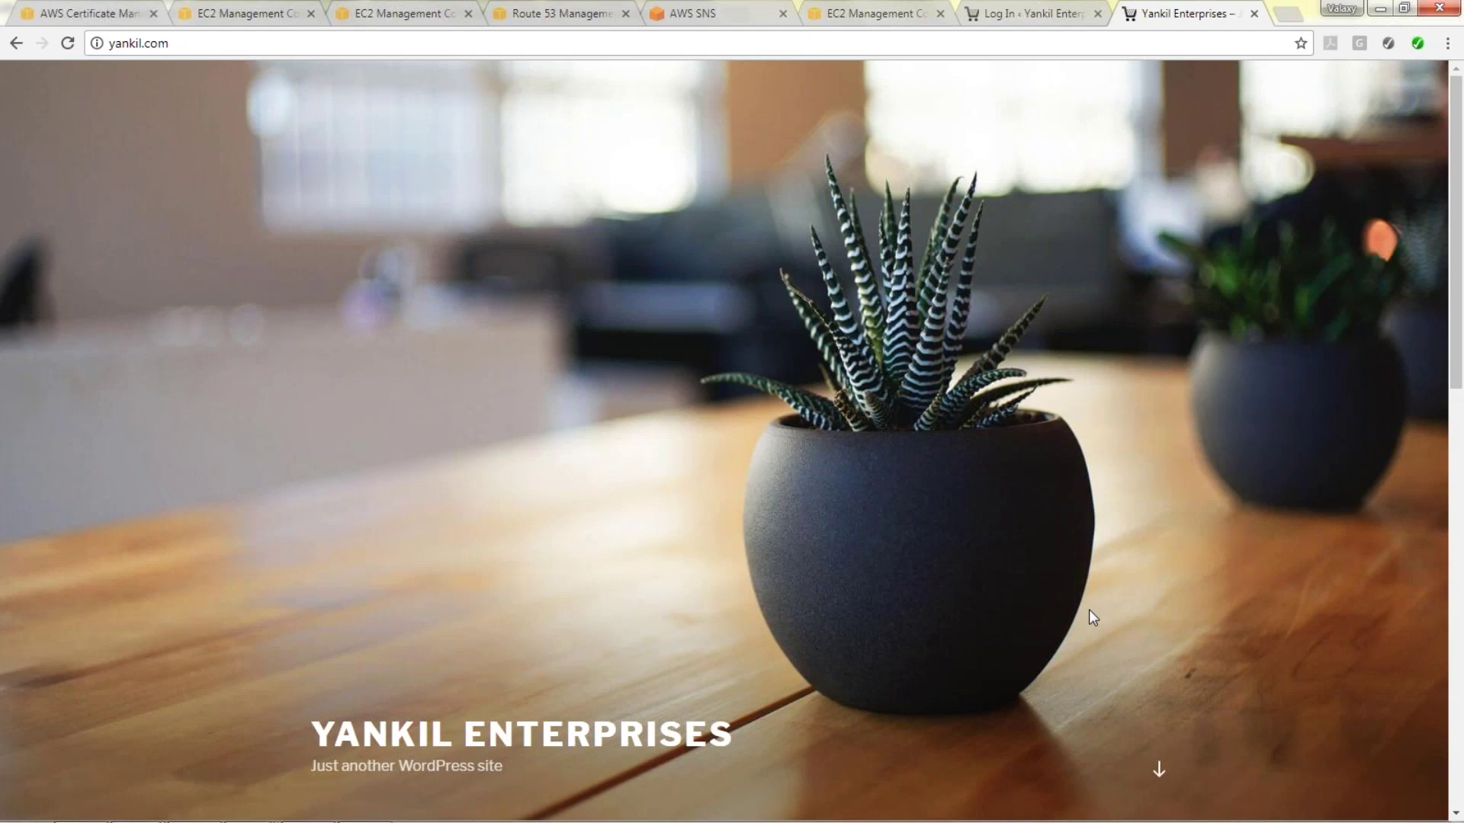
mouse_move(440, 821)
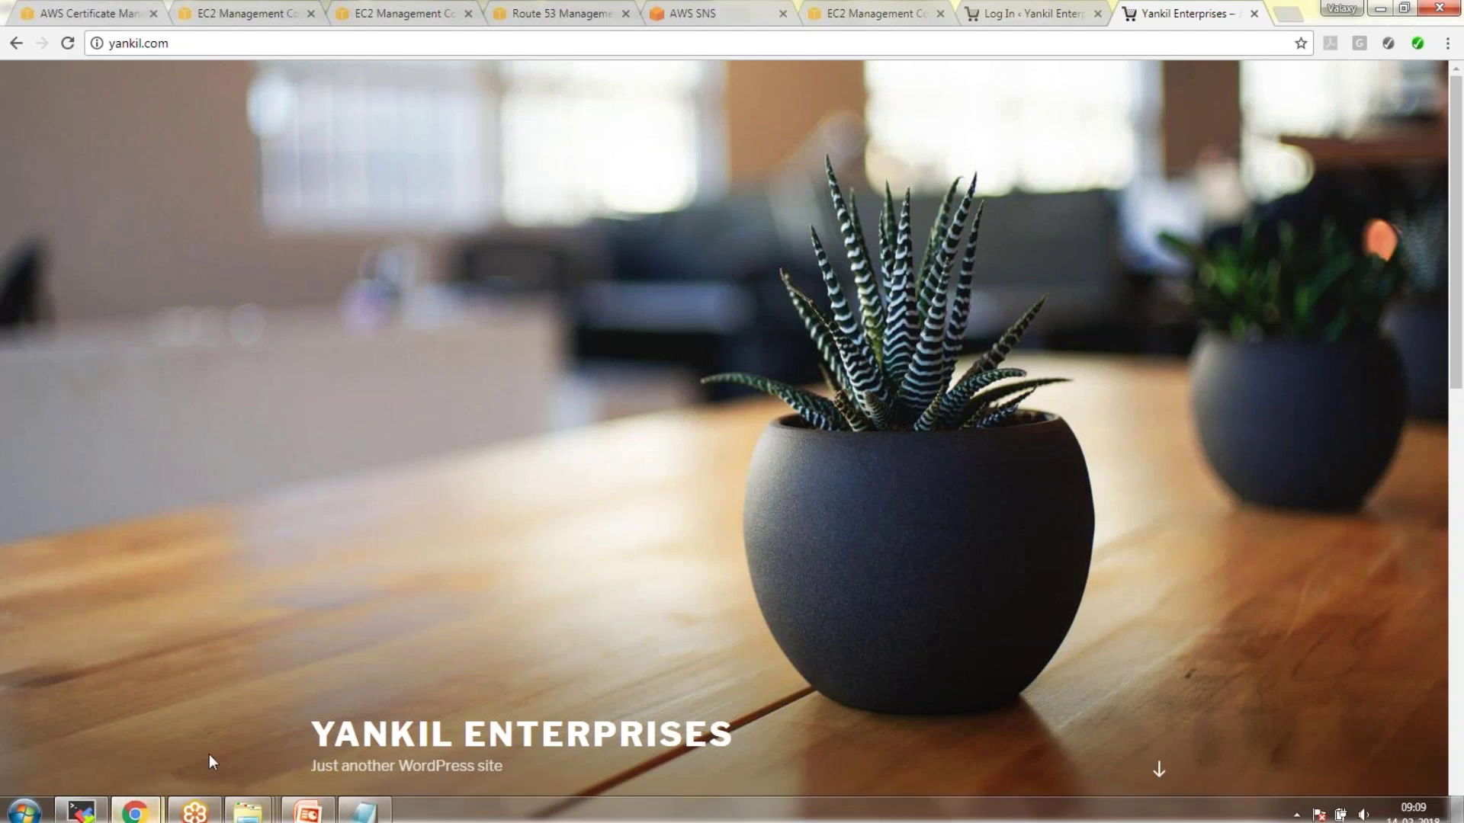
Check the Gmail inbox, then return to EC2 and show the instances list.
mouse_move(141, 818)
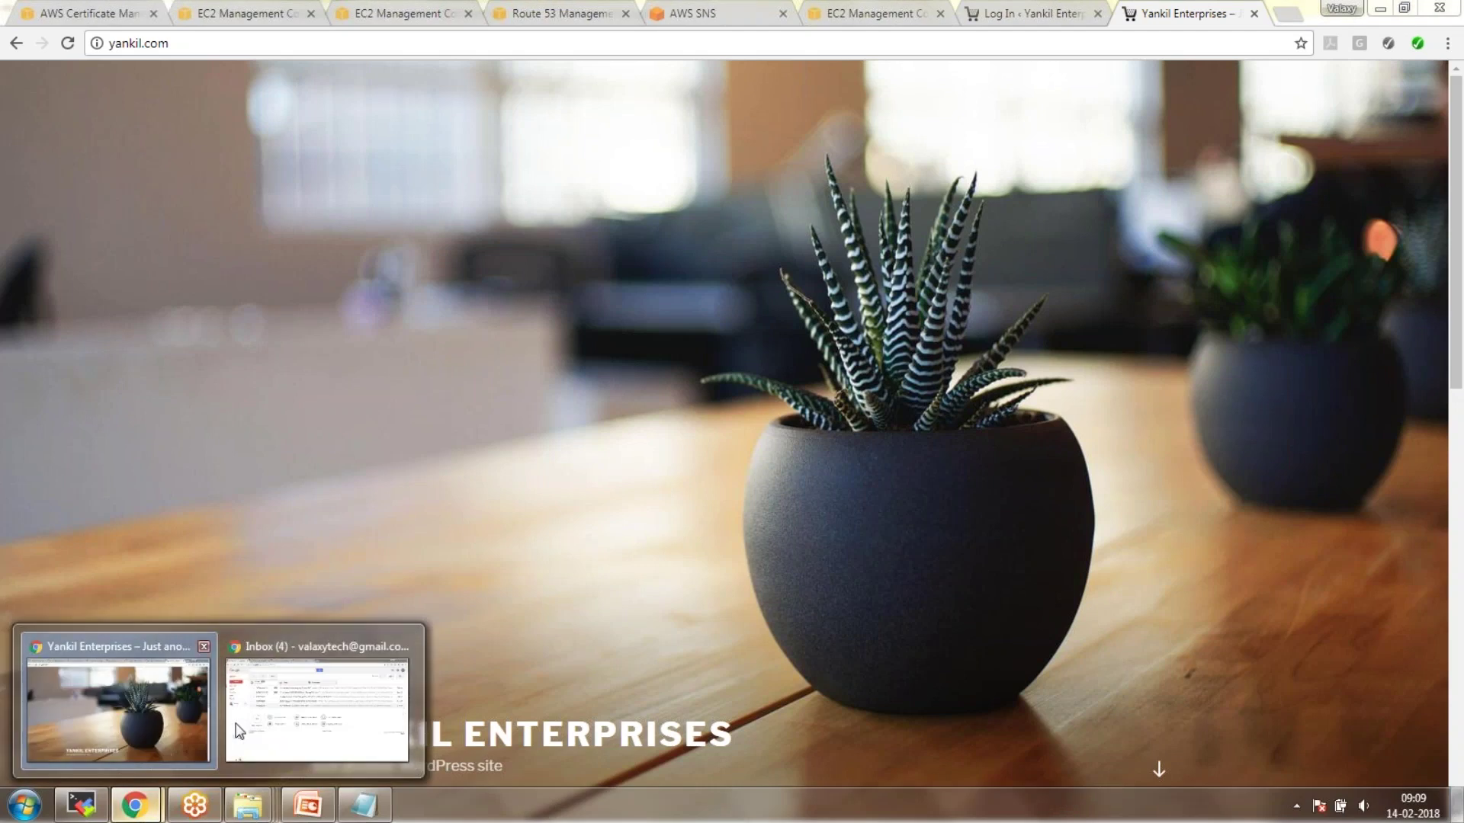
left_click(241, 710)
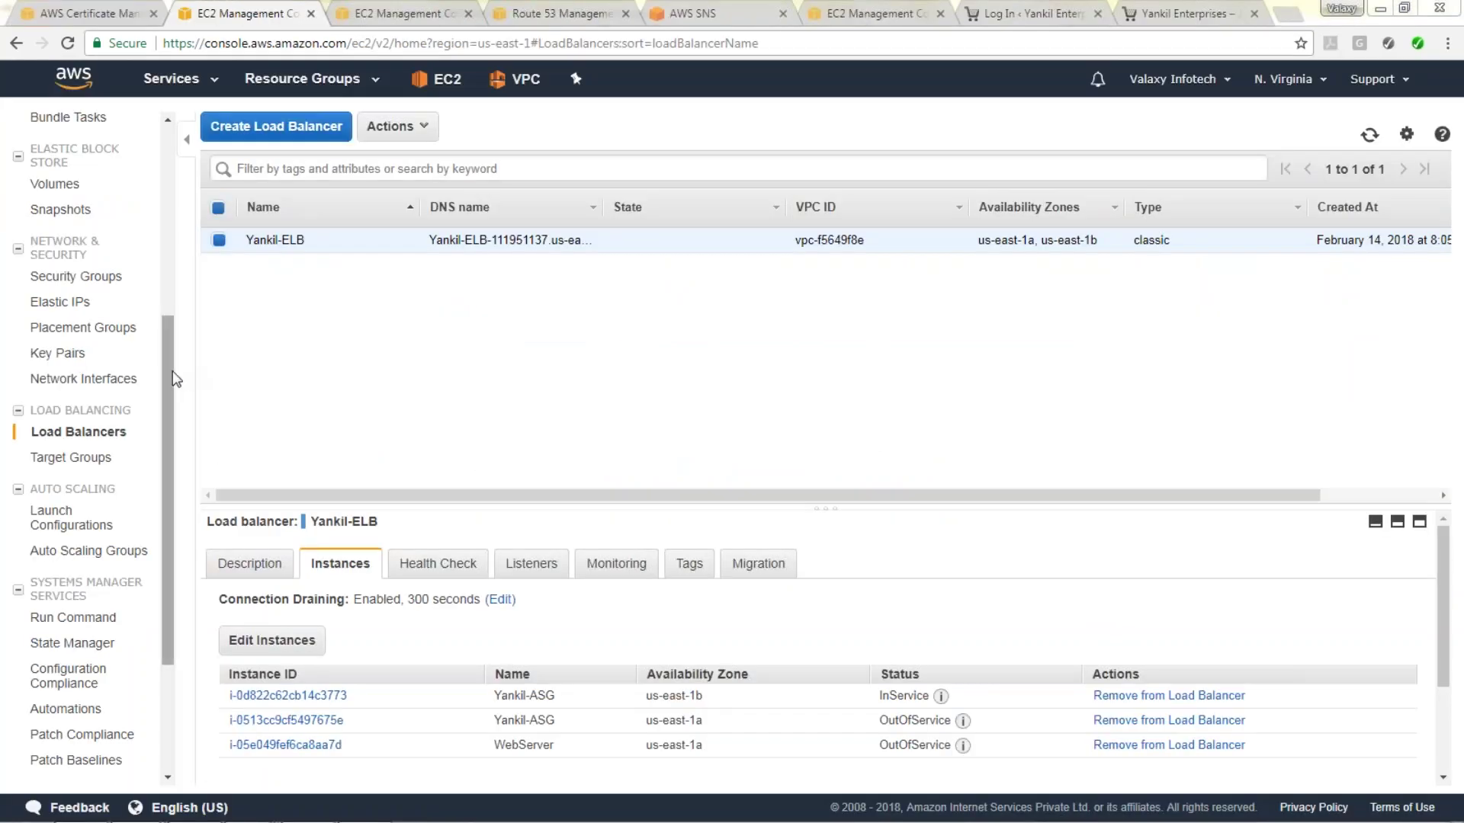
scroll(148, 204, "up", 4)
scroll(148, 204, "up", 2)
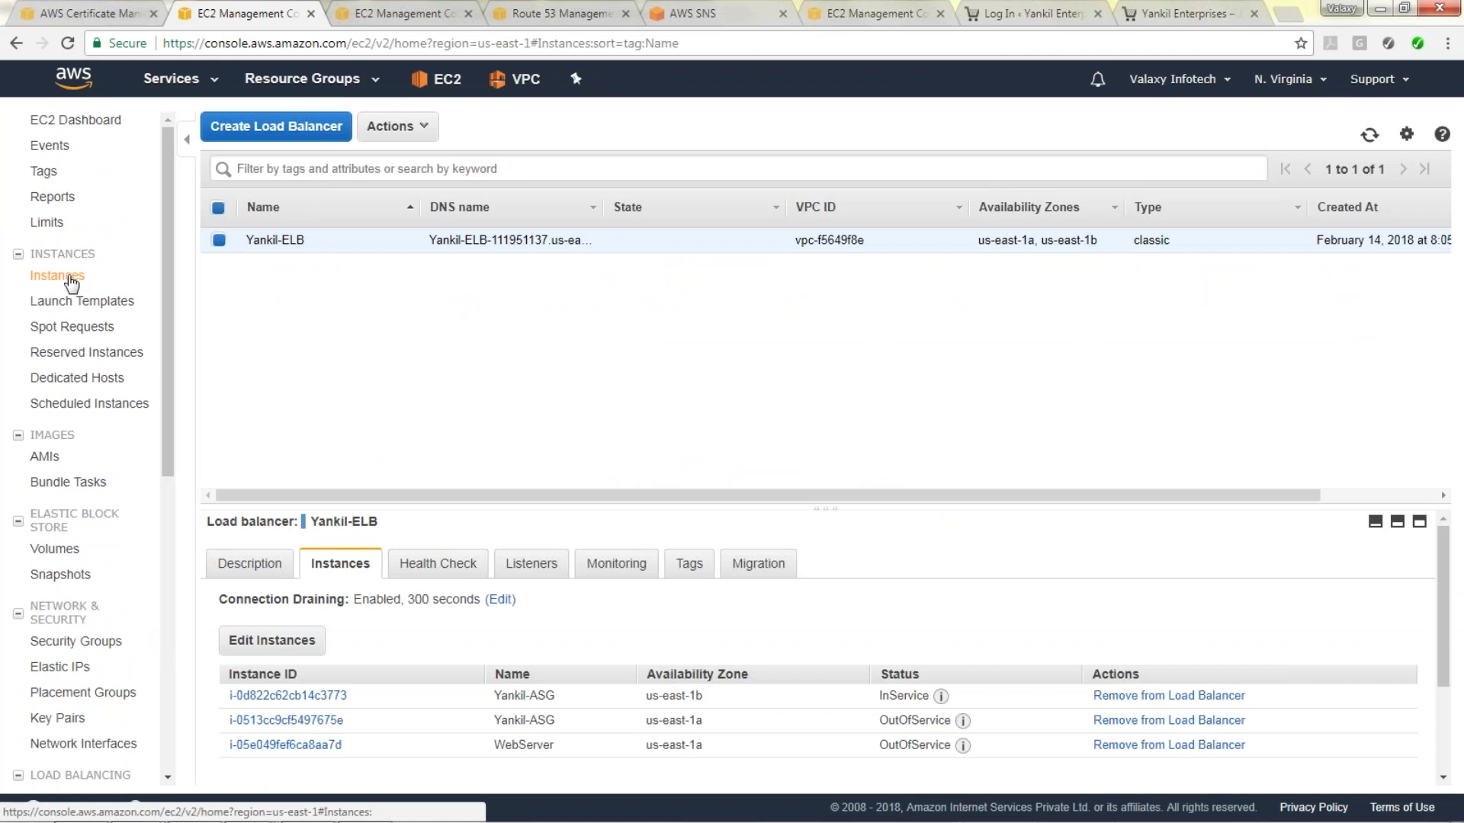
left_click(69, 278)
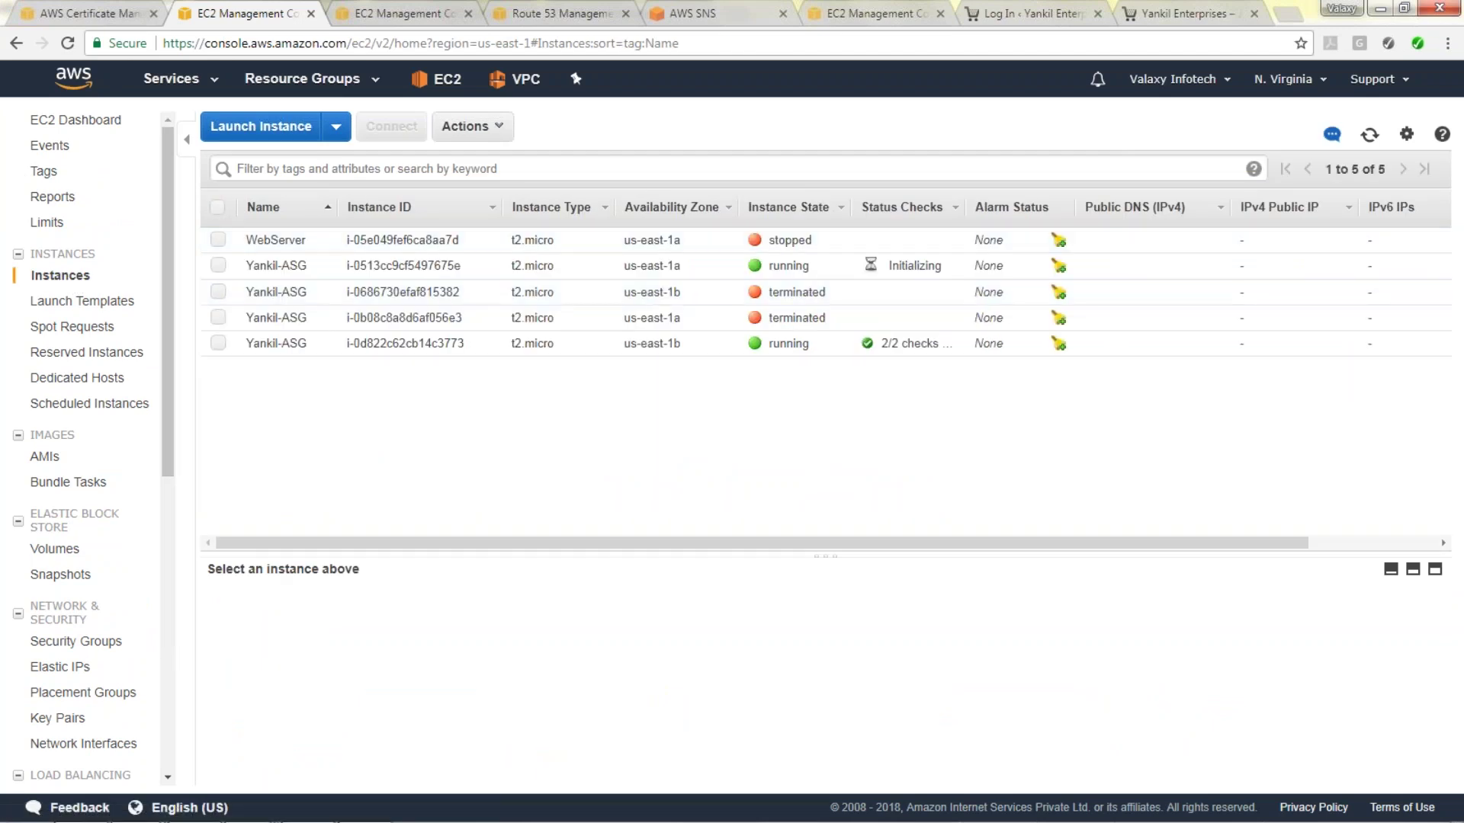
Go to CloudWatch Events rules and start creating a new rule.
left_click(171, 78)
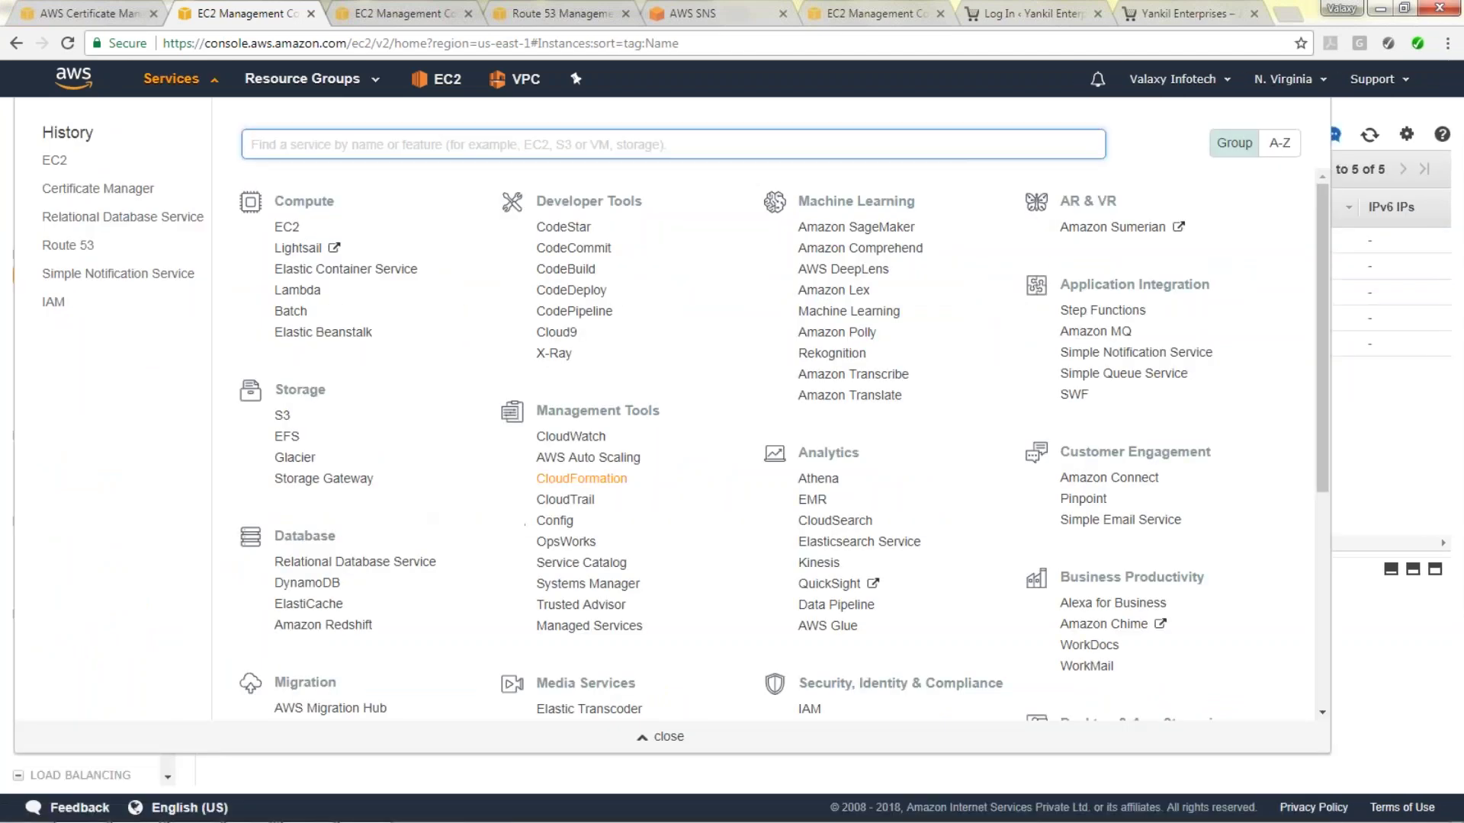
left_click(573, 349)
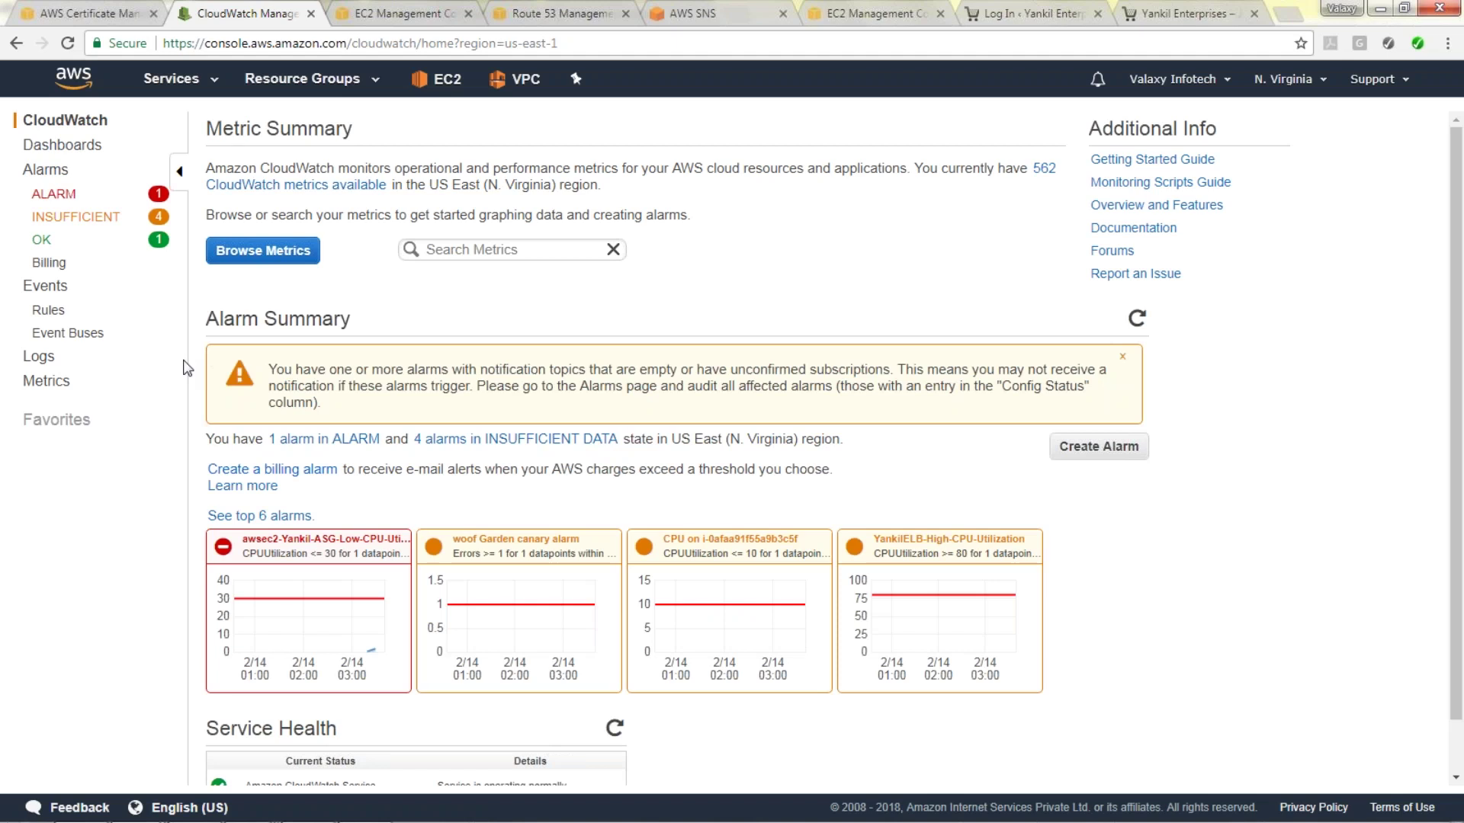
left_click(47, 310)
left_click(252, 205)
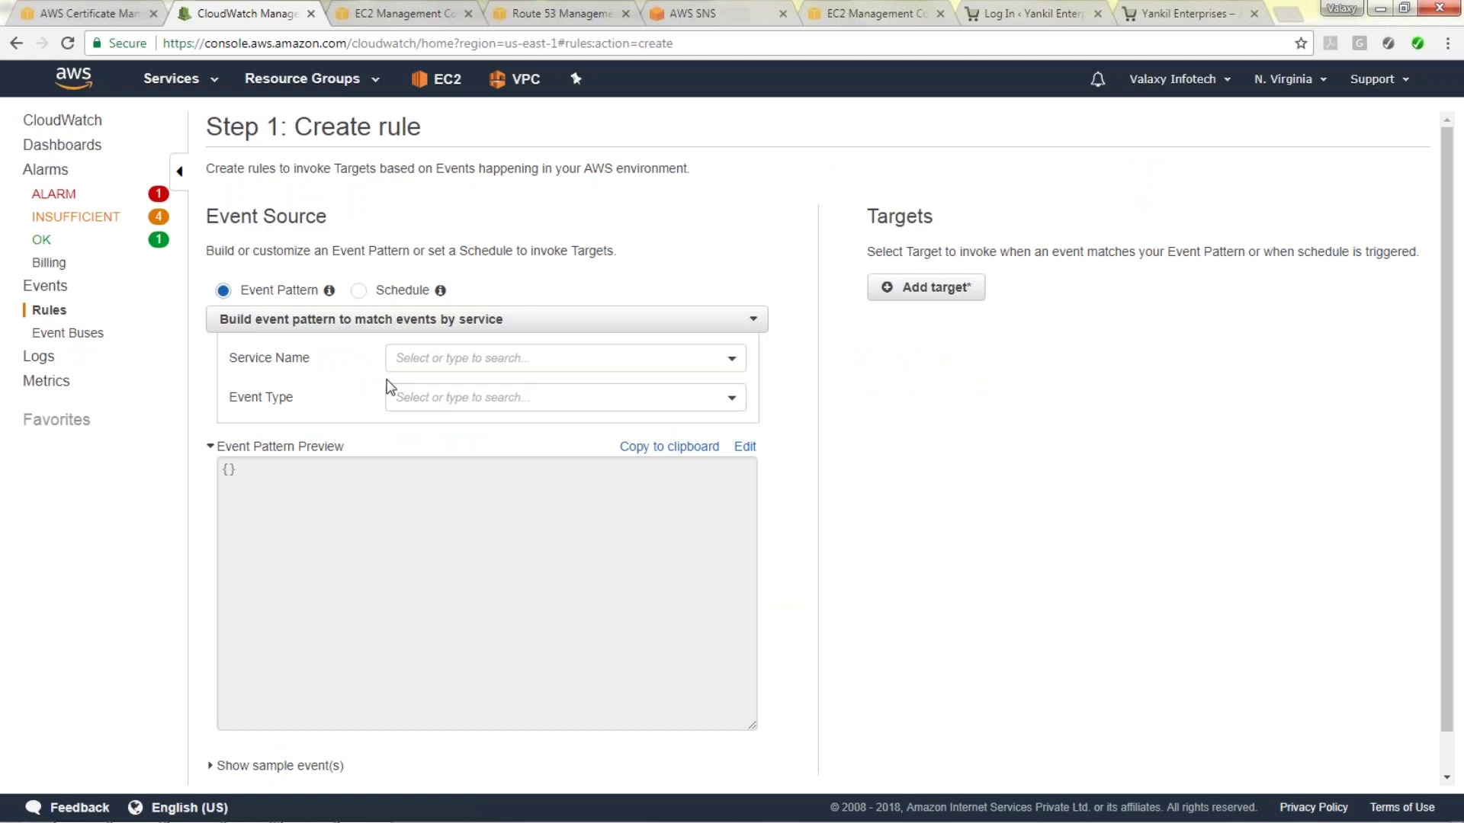
Set the event pattern to EC2 Instance State-change Notification for the stopped state.
left_click(520, 365)
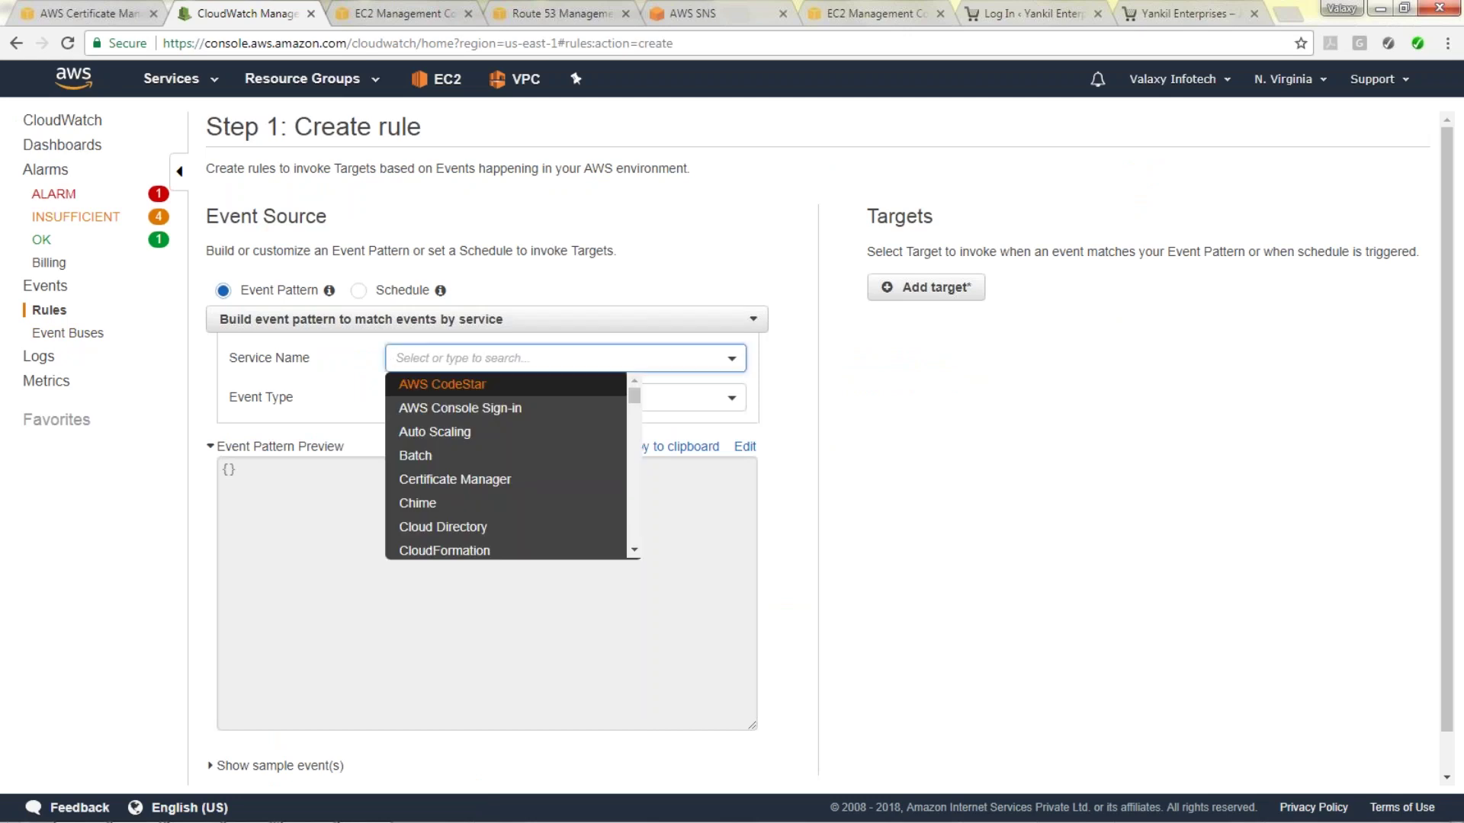
type("r")
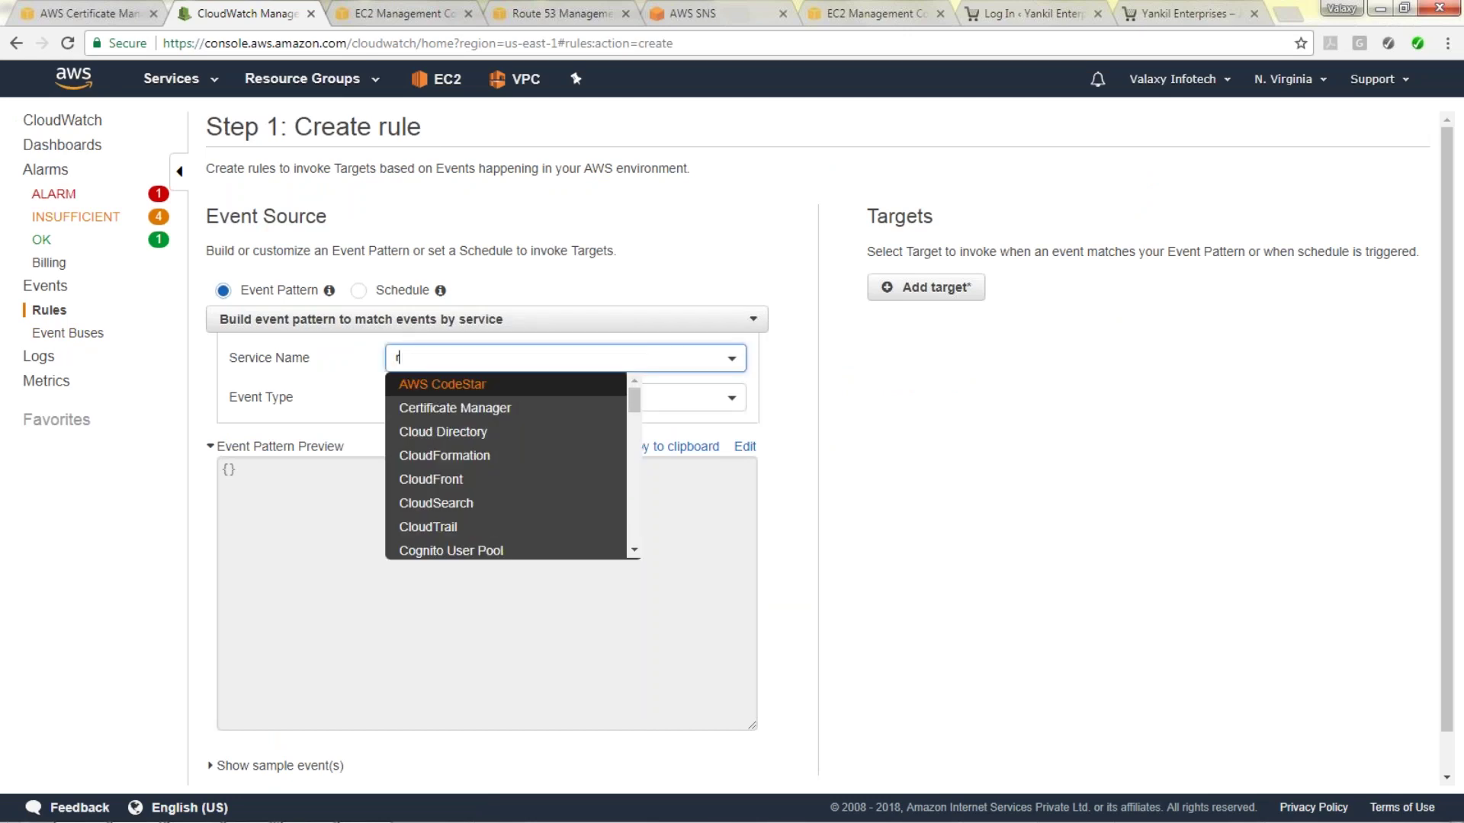
key("BackSpace")
type("ec")
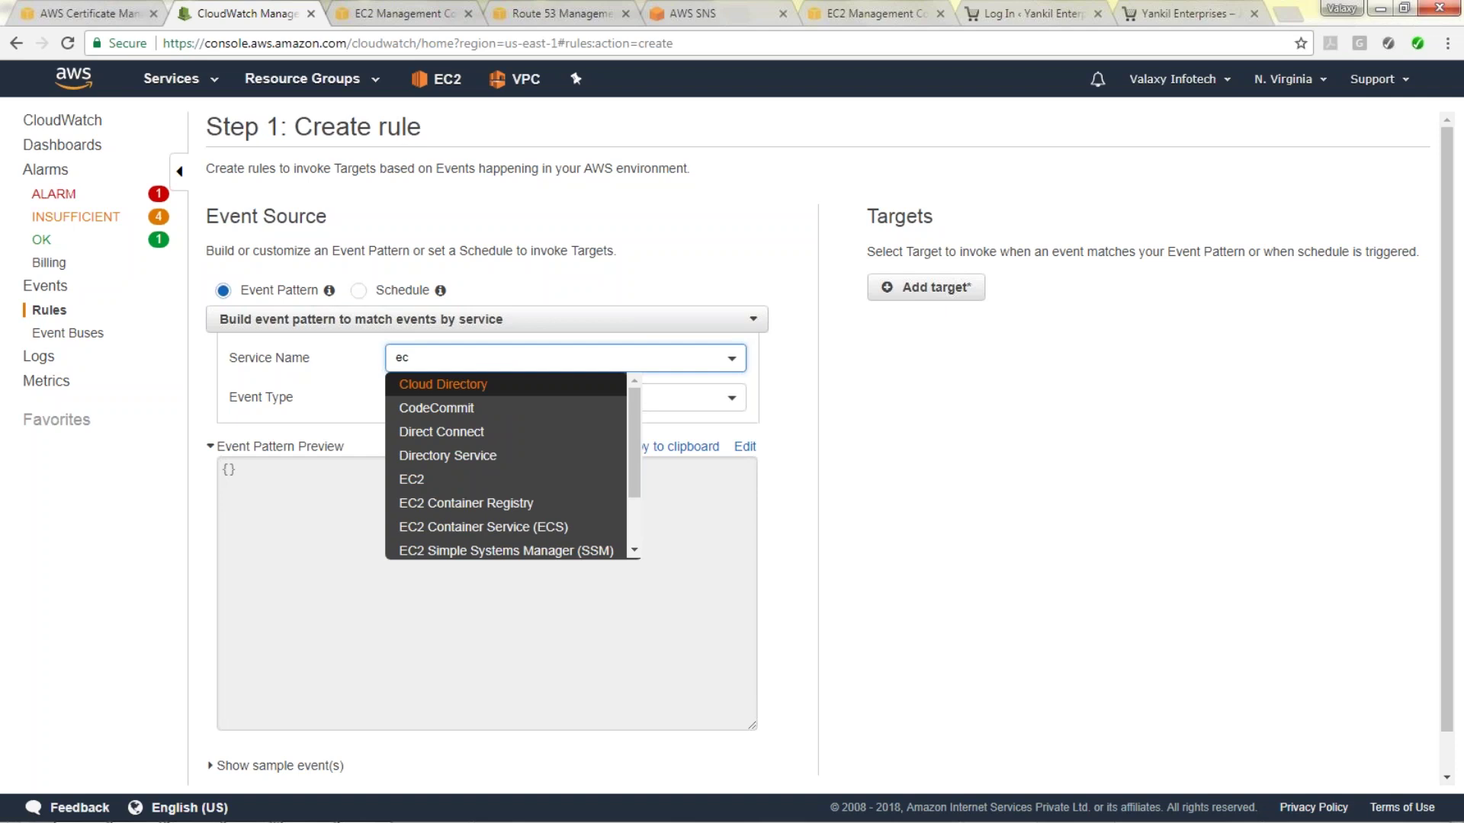
type("2")
left_click(429, 387)
left_click(520, 404)
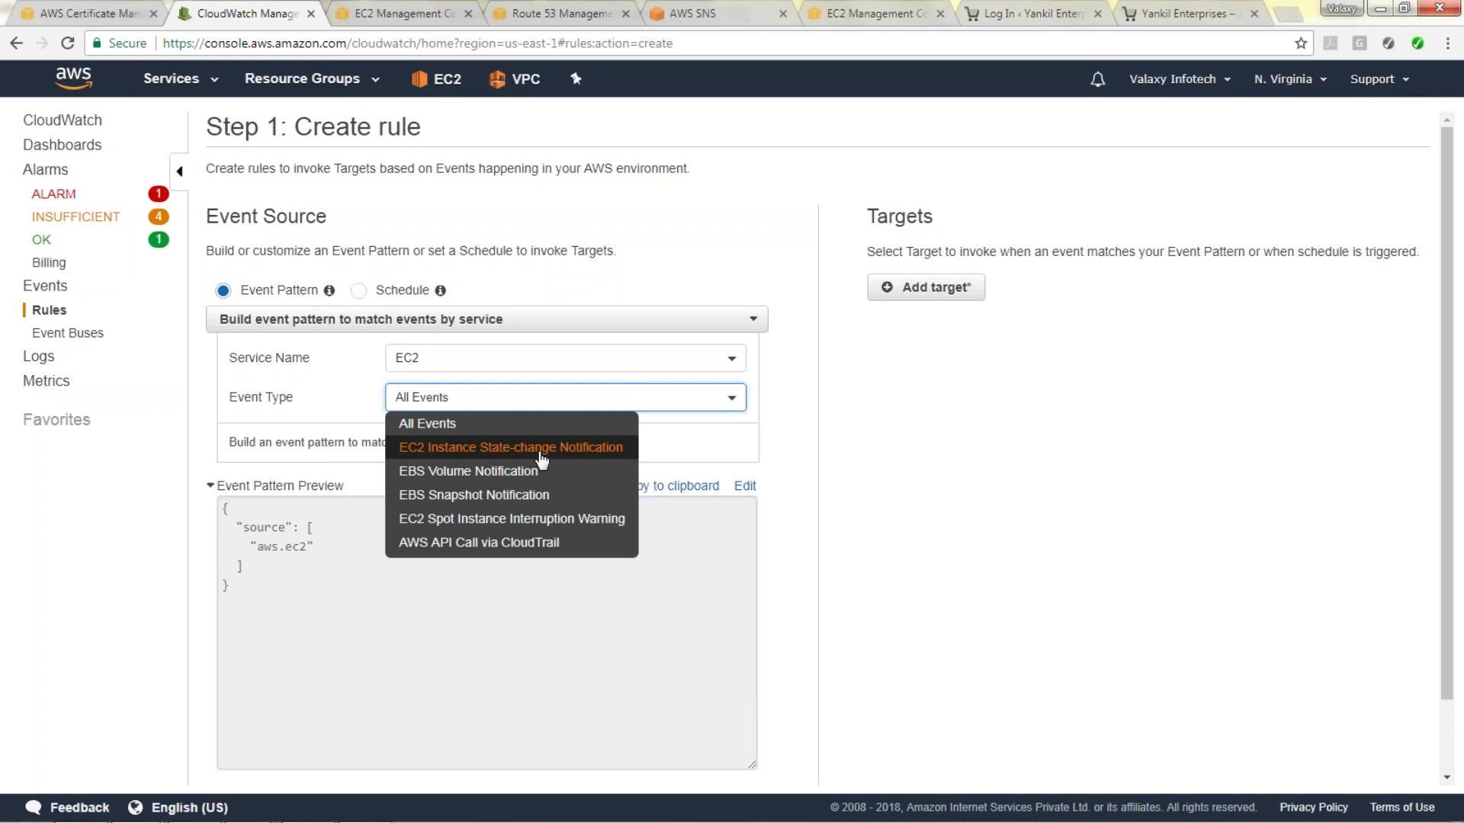
left_click(511, 451)
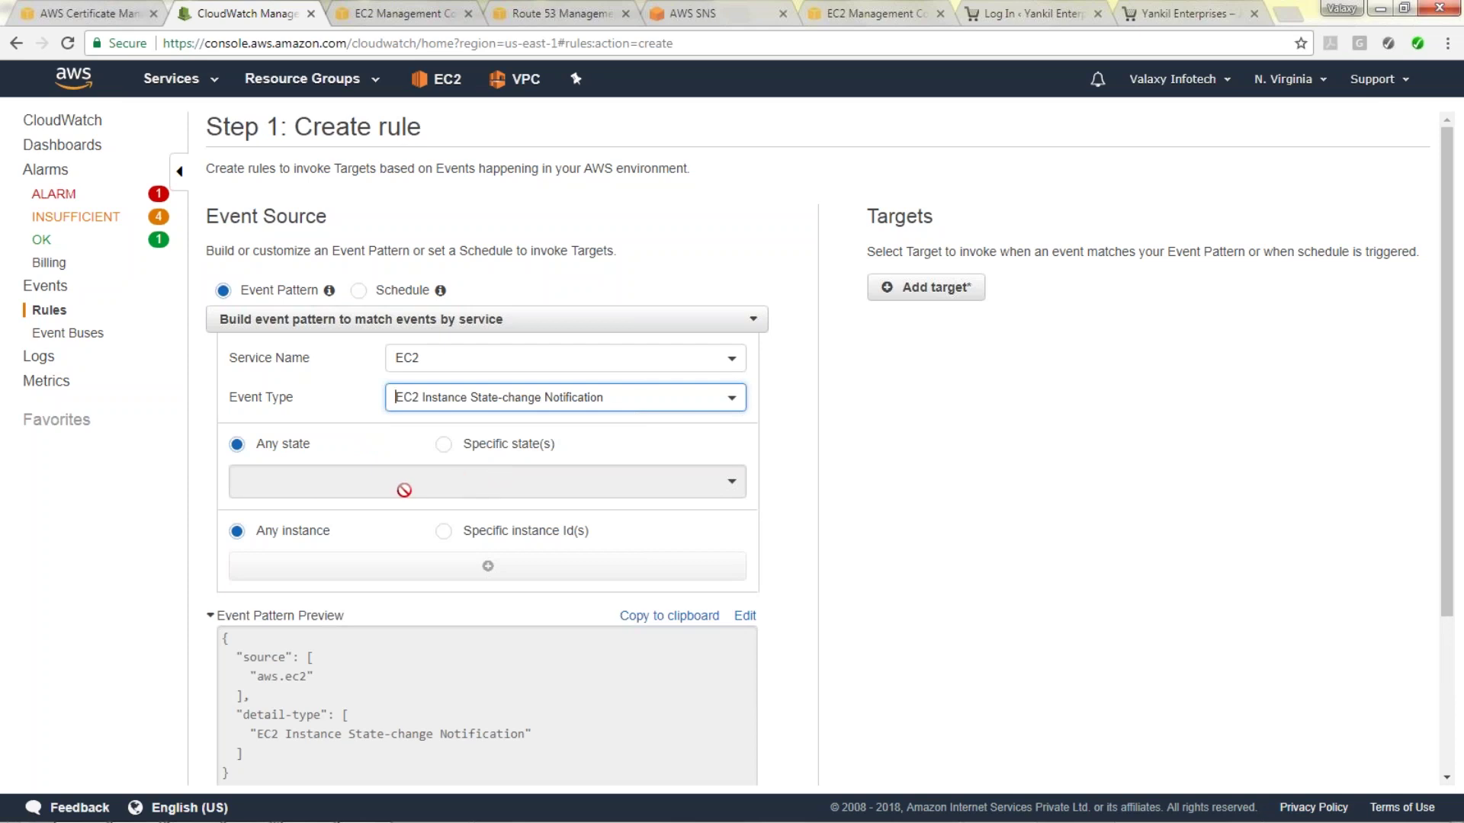
left_click(427, 475)
left_click(459, 453)
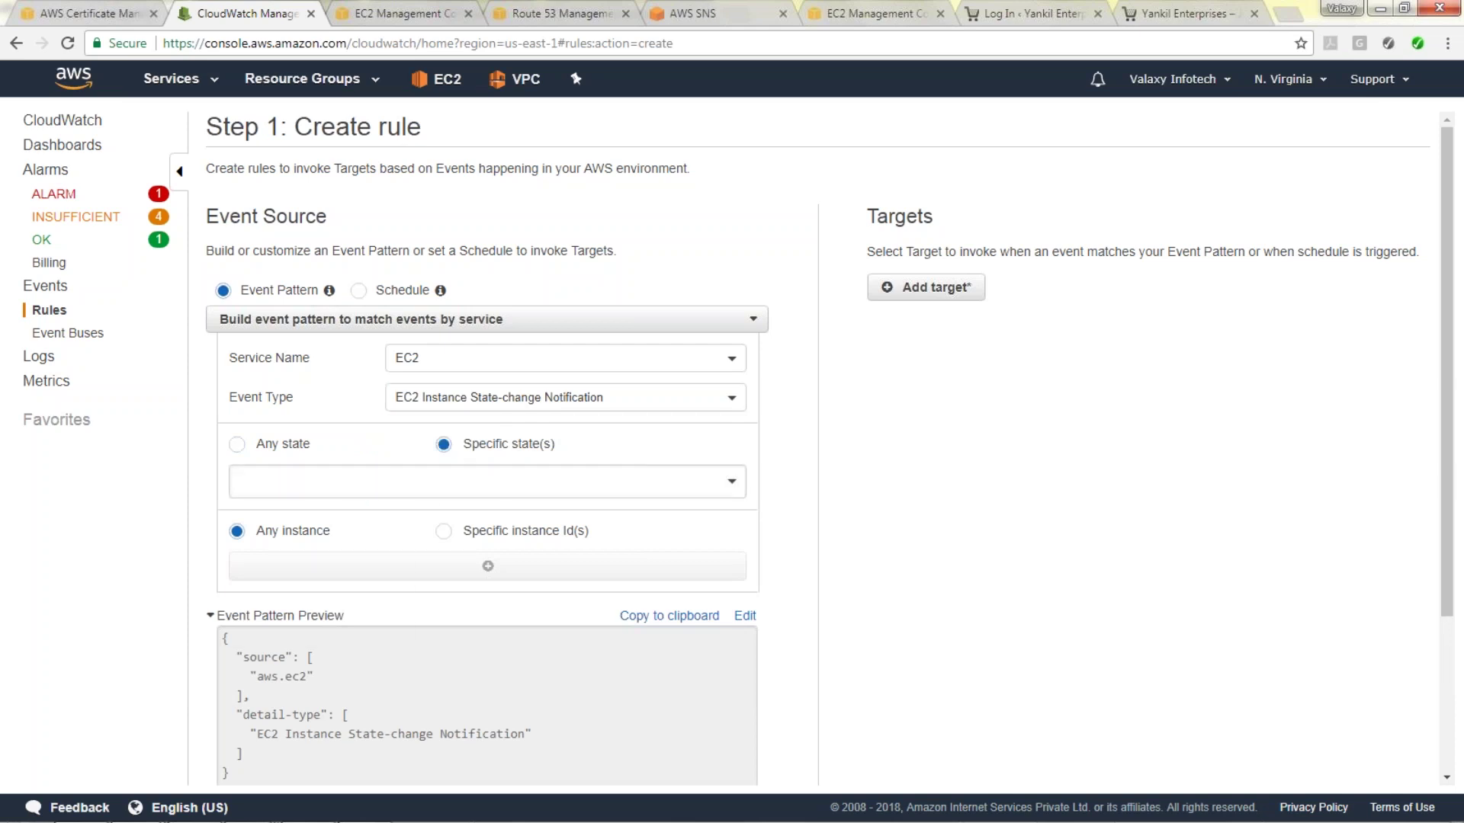
left_click(434, 482)
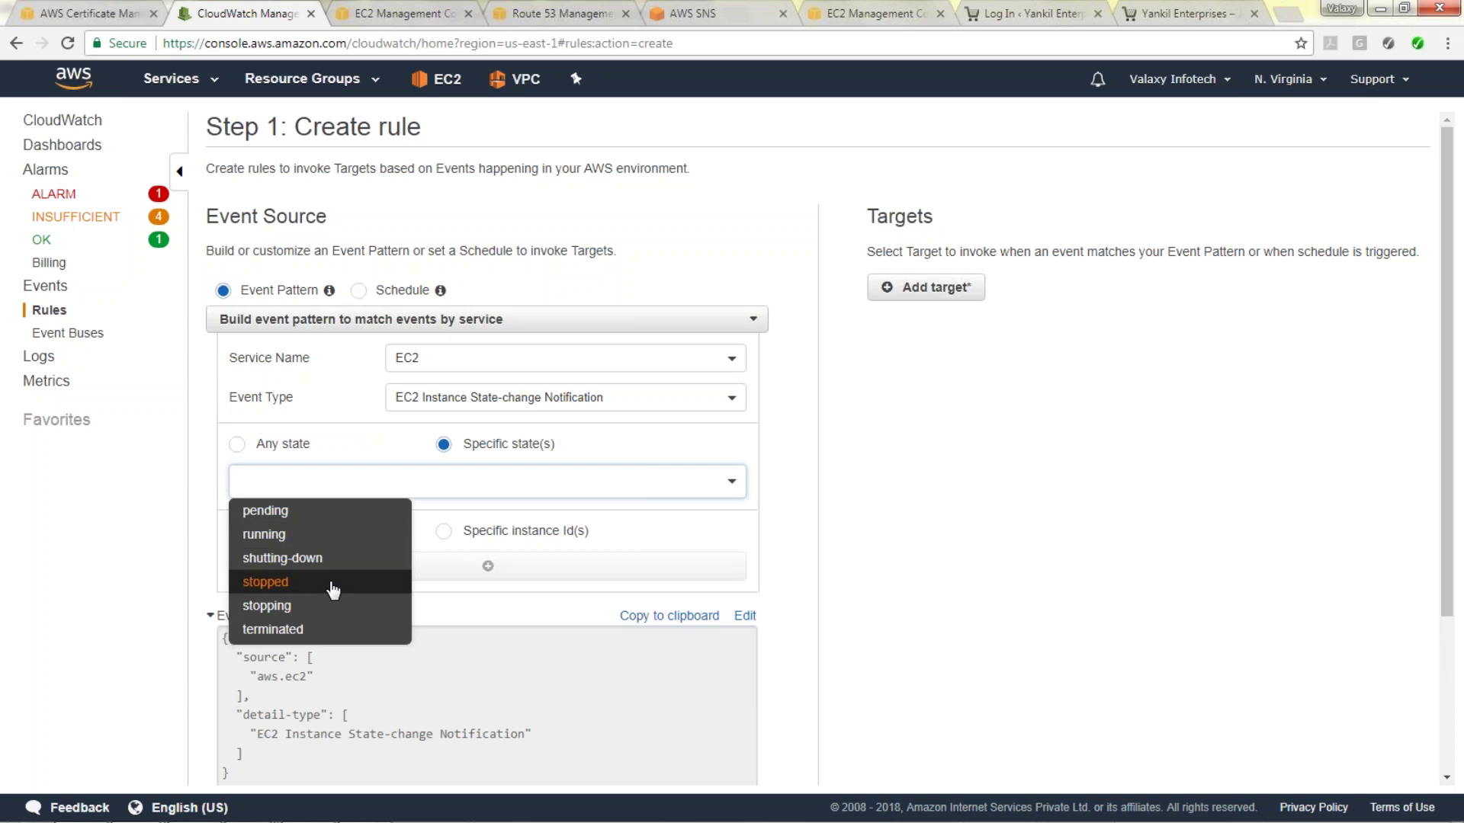
left_click(332, 583)
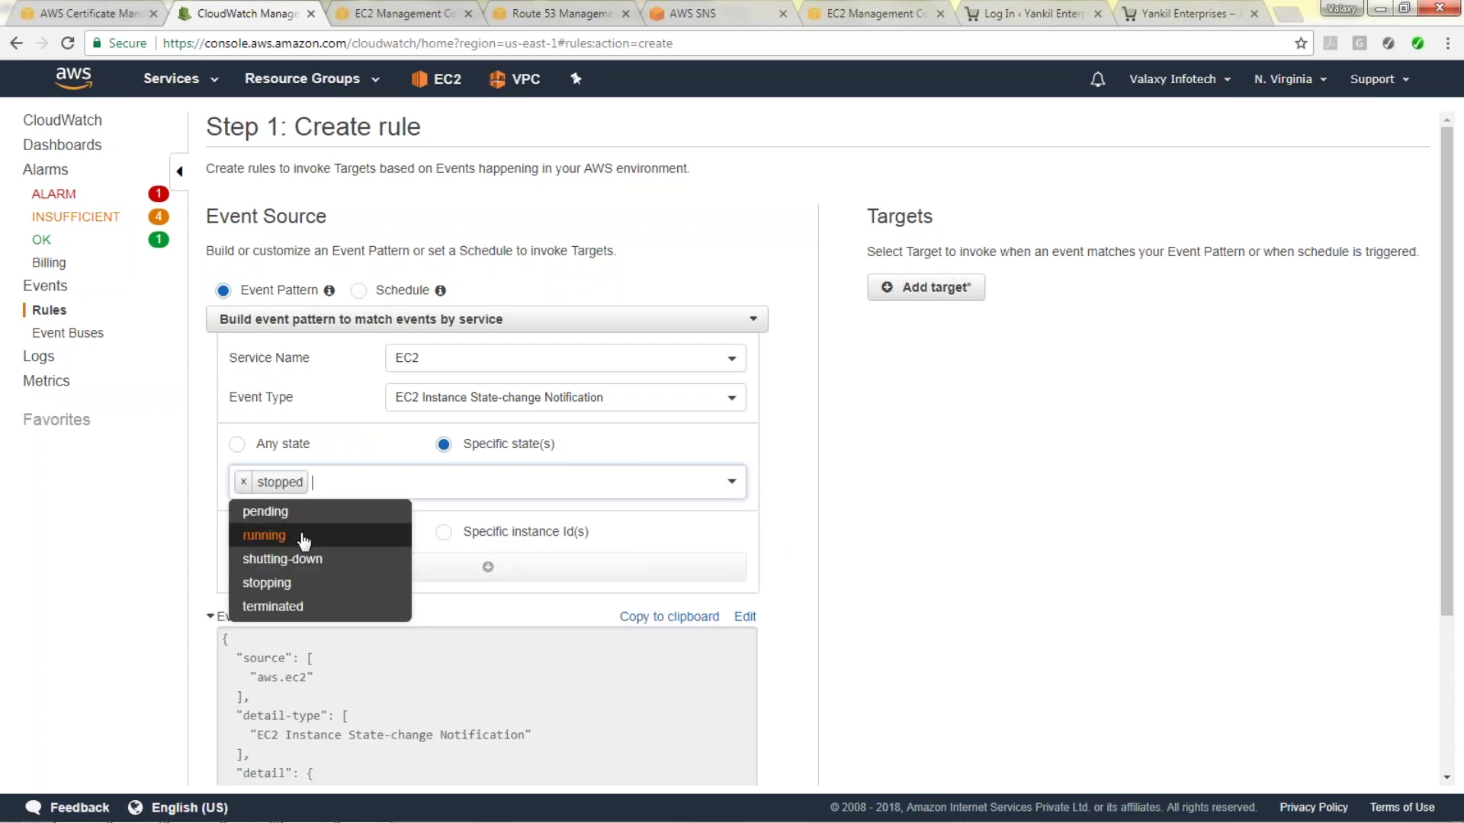
left_click(794, 542)
Add SNS topic L1-Support-Team as the rule's target and continue to rule details.
scroll(556, 555, "down", 1)
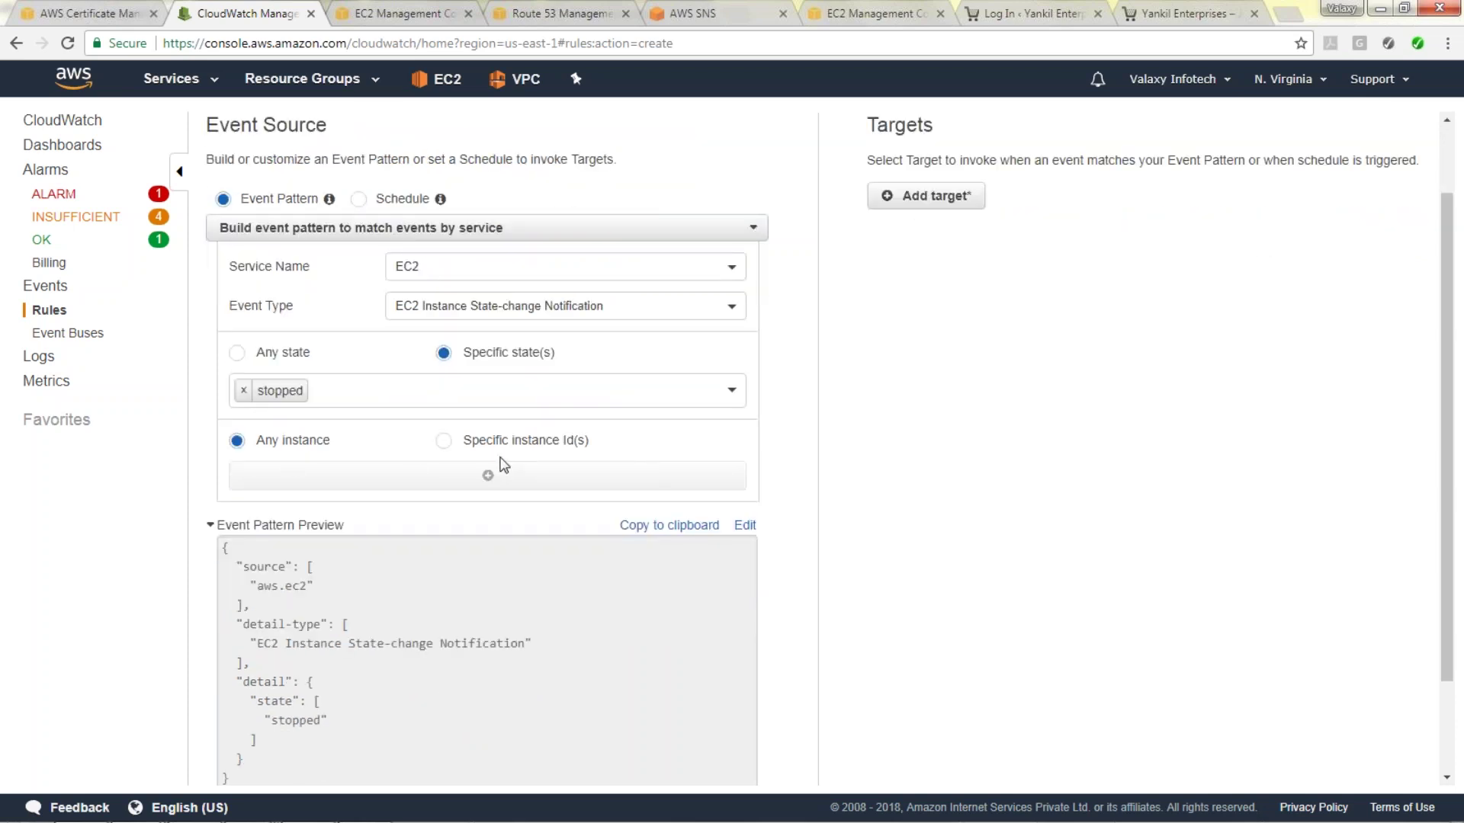
scroll(458, 449, "down", 1)
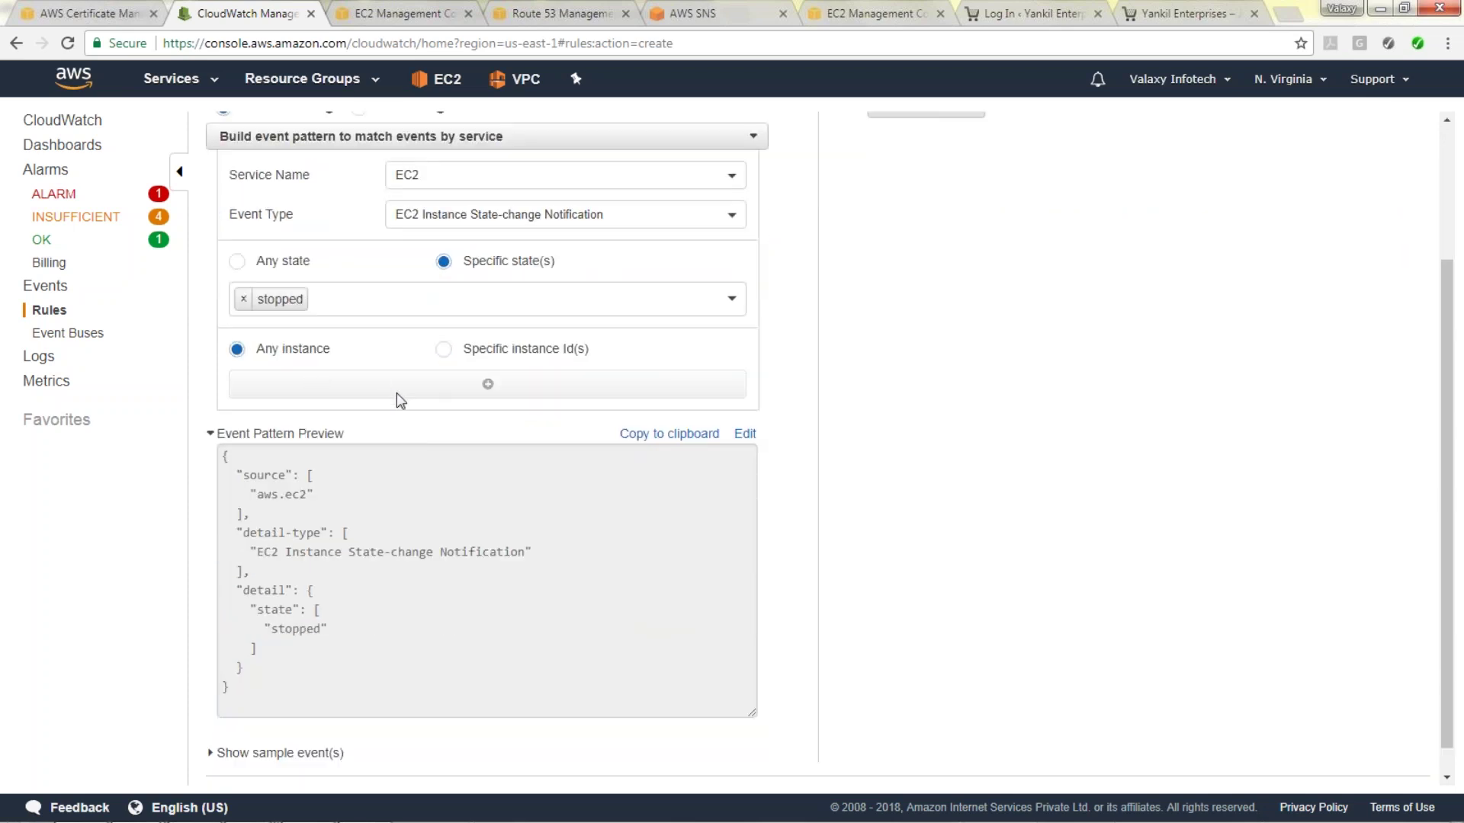
scroll(379, 387, "down", 1)
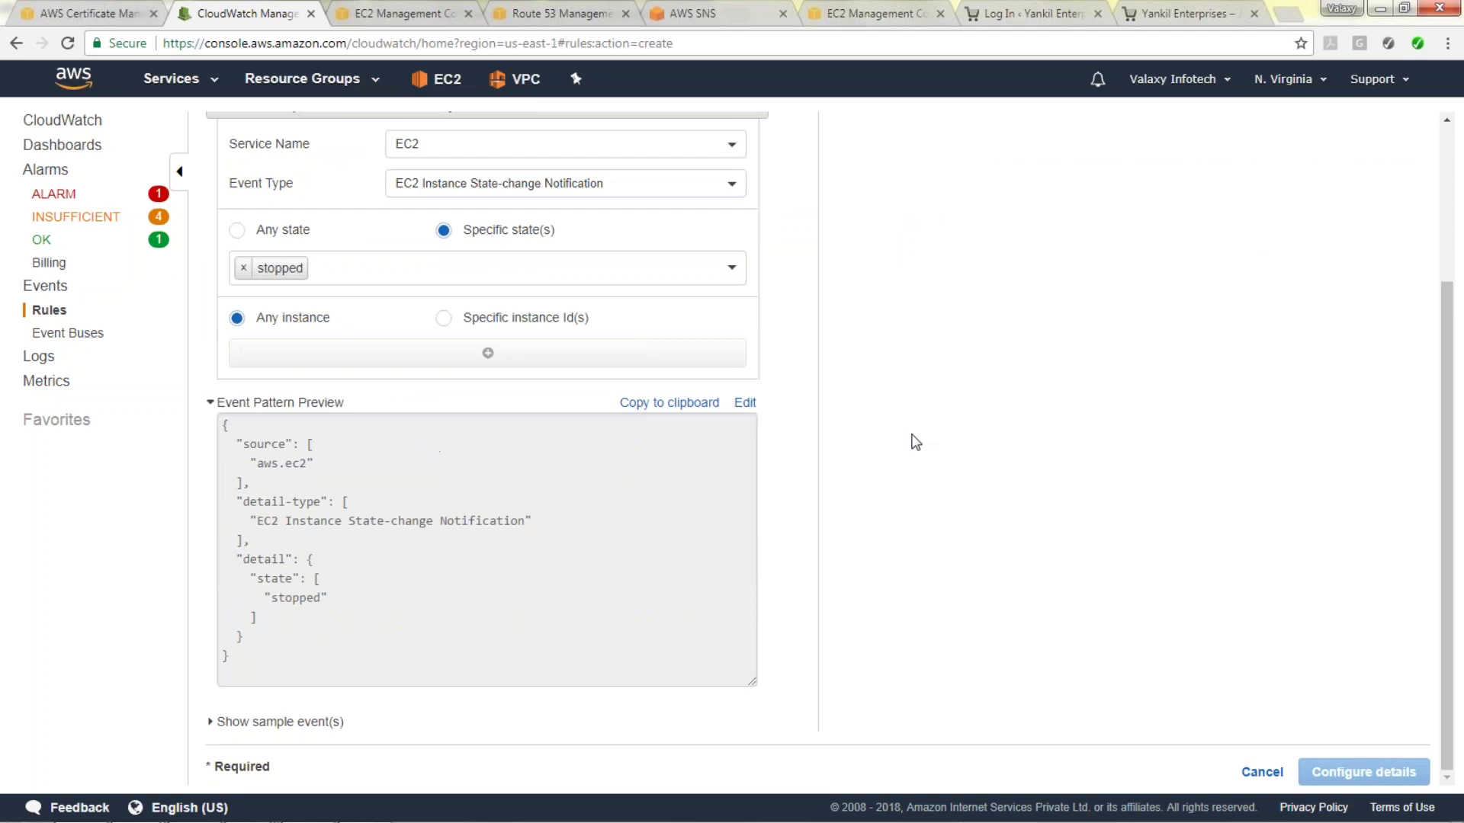
scroll(915, 434, "up", 3)
left_click(953, 297)
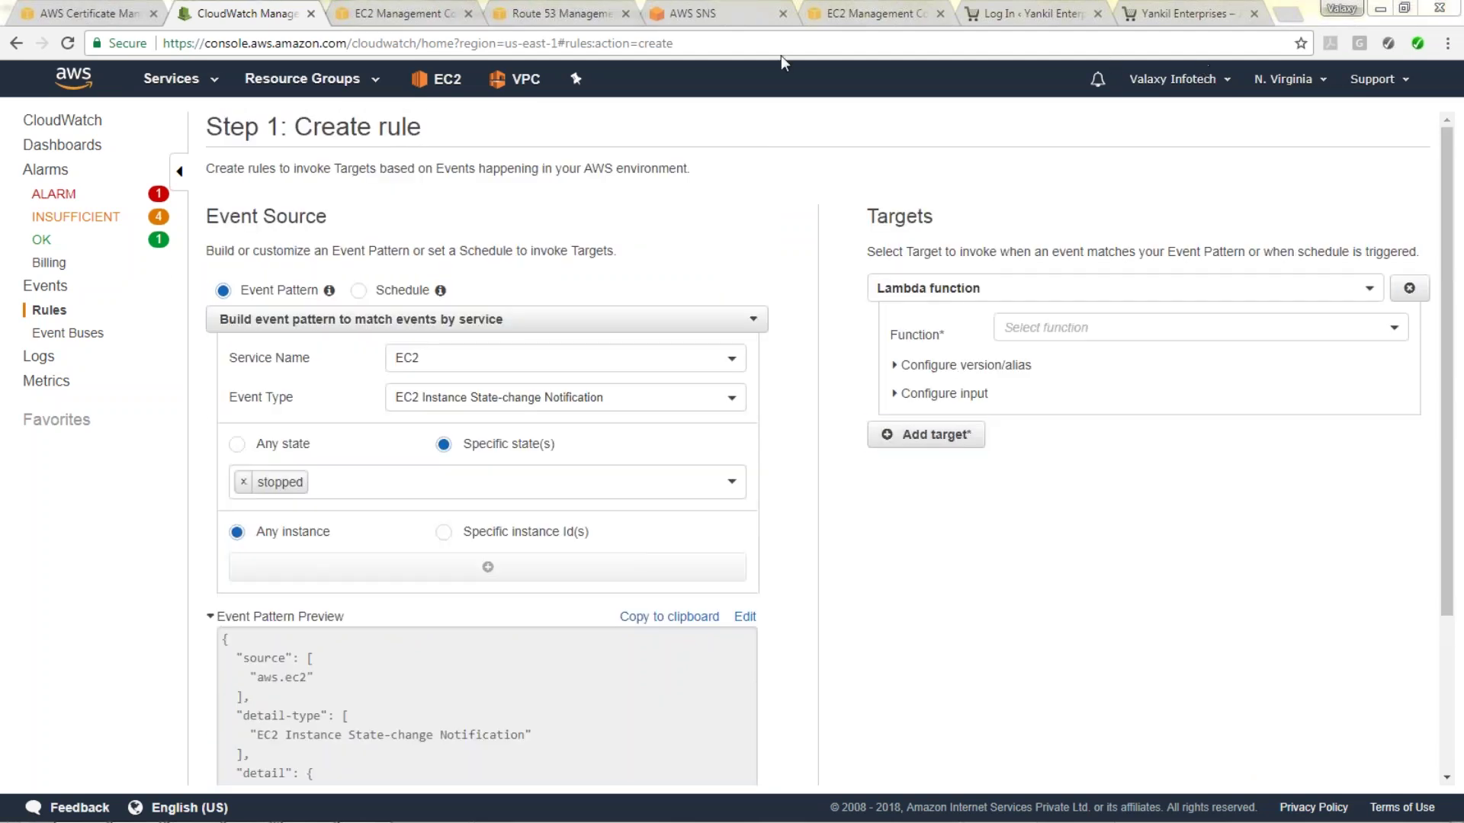
left_click(1345, 293)
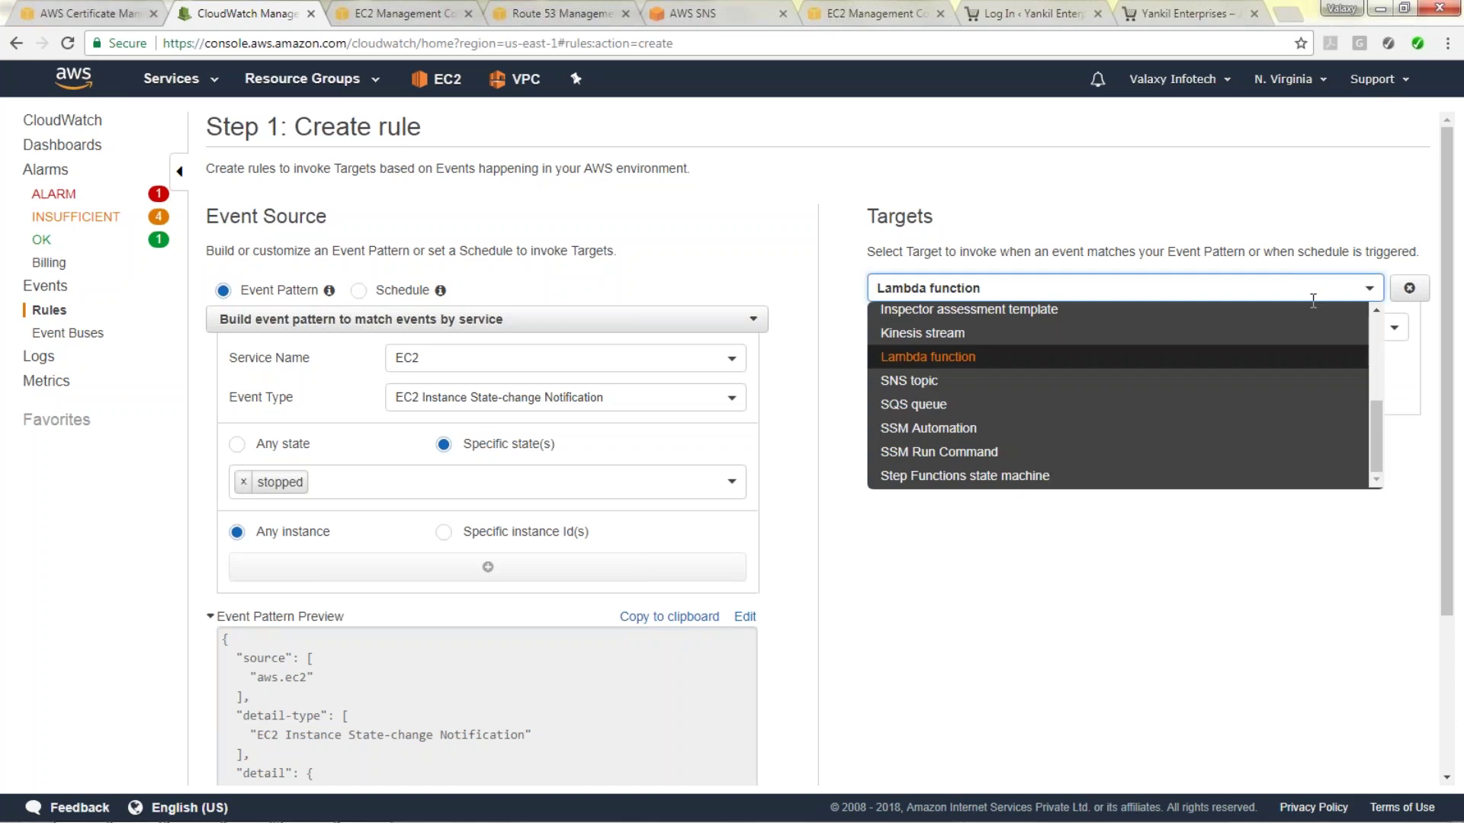
left_click(1034, 395)
left_click(1150, 333)
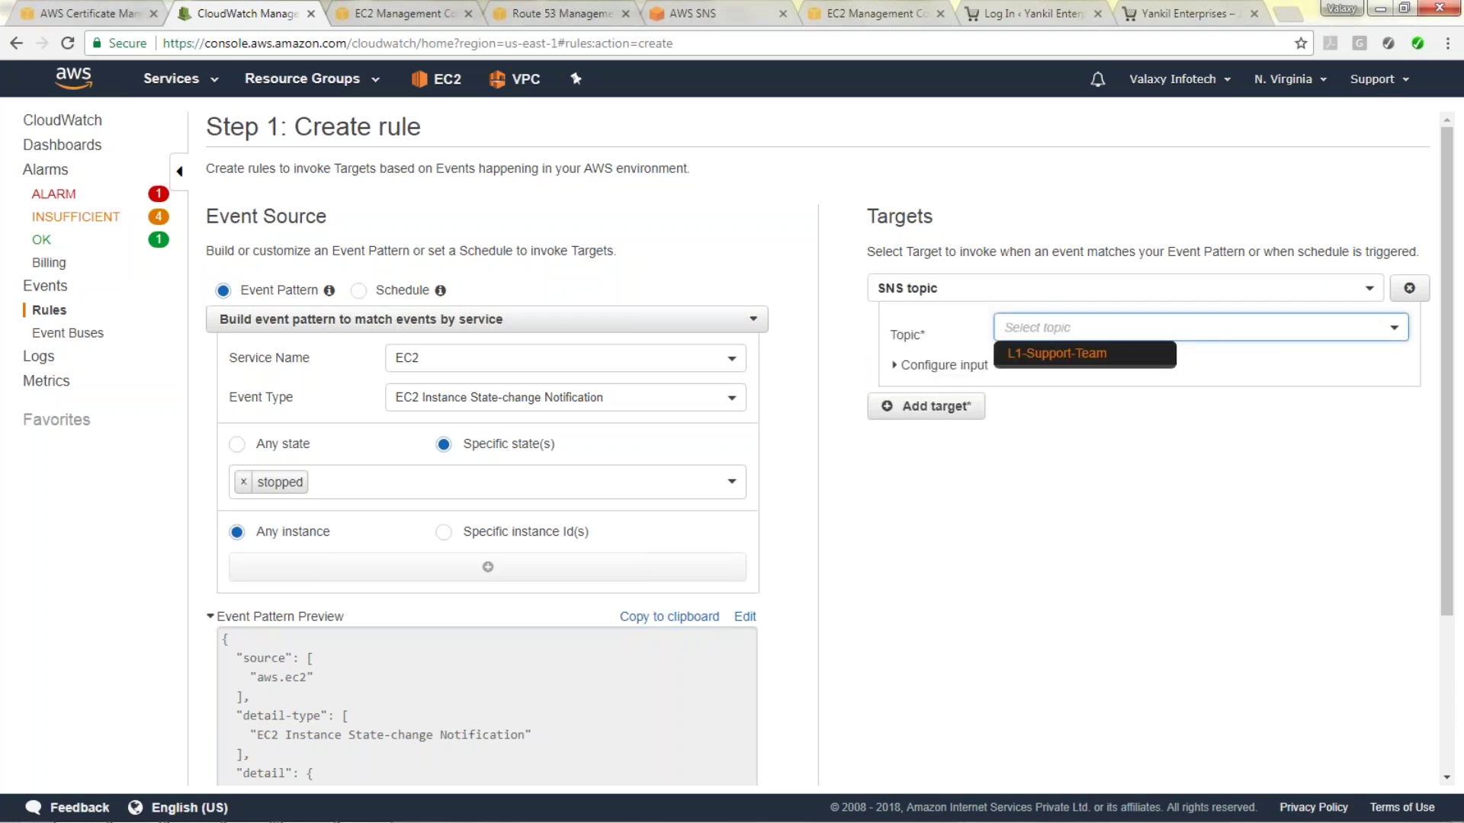
left_click(1068, 355)
left_click(1163, 497)
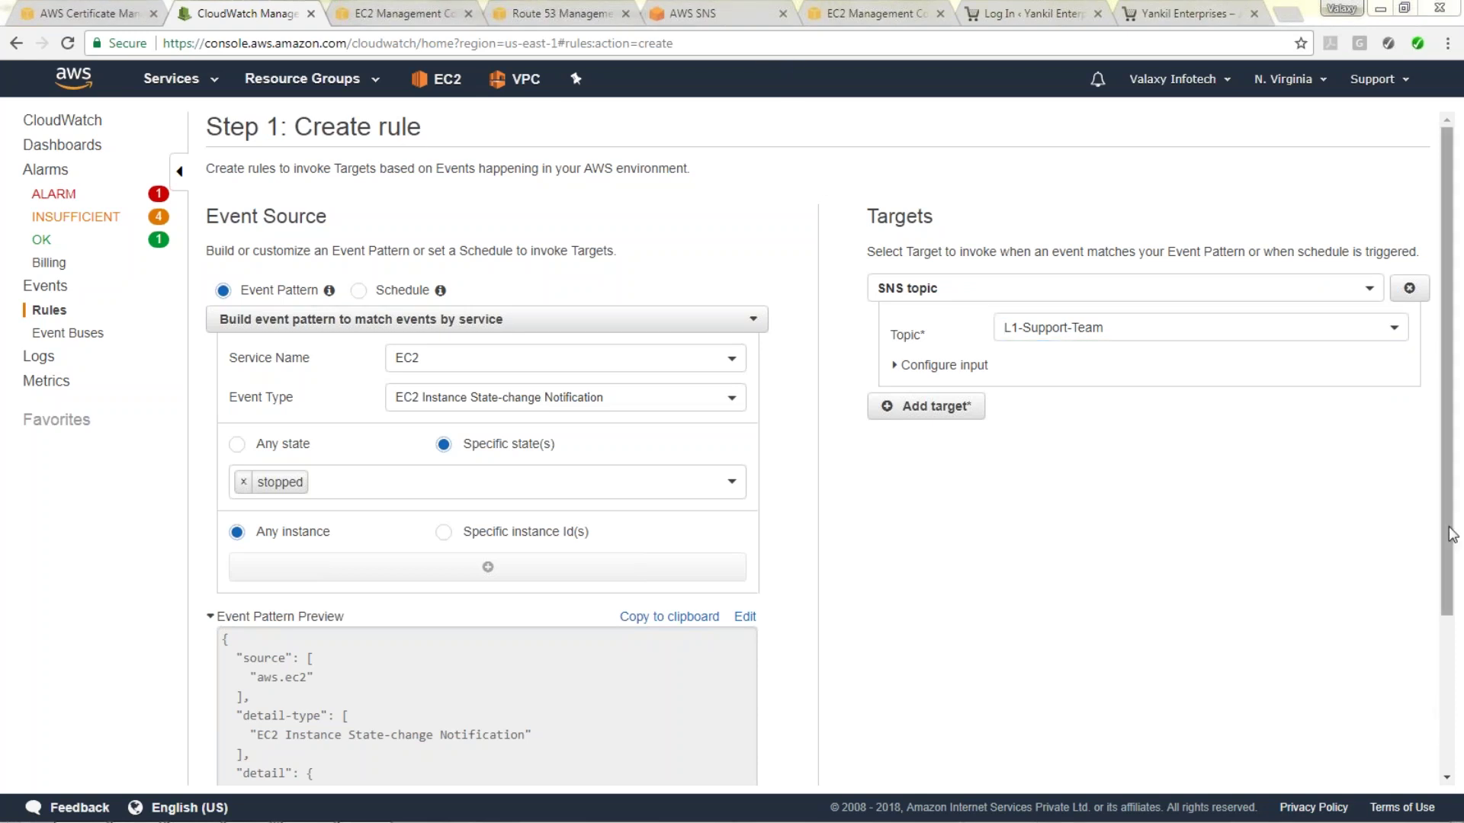
left_click_drag(1452, 534, 1453, 694)
left_click(1356, 771)
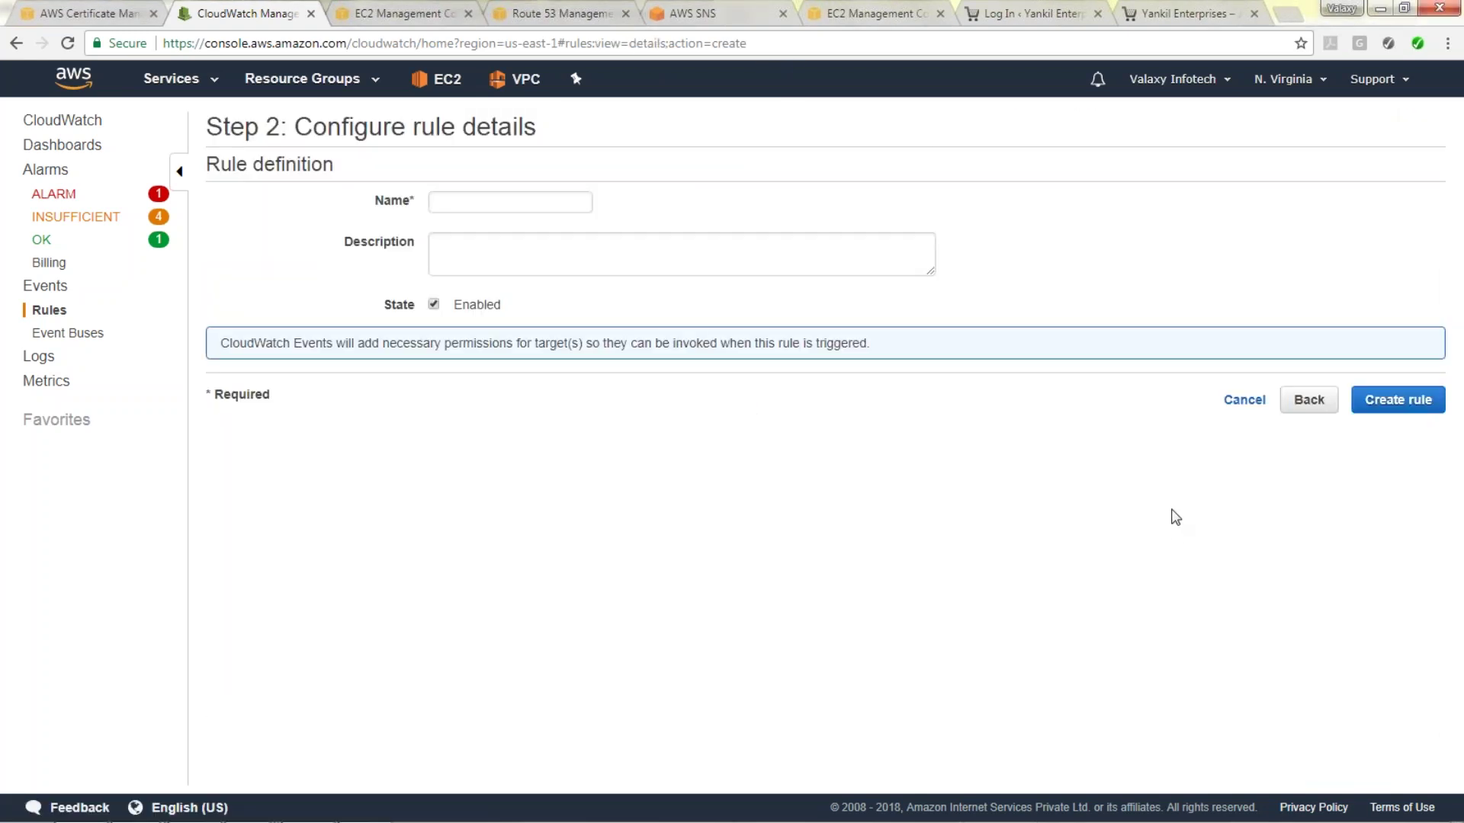
Name the rule ServerDown-Alert, fixing the 'Donw' typo, create it, and return to EC2.
left_click(433, 203)
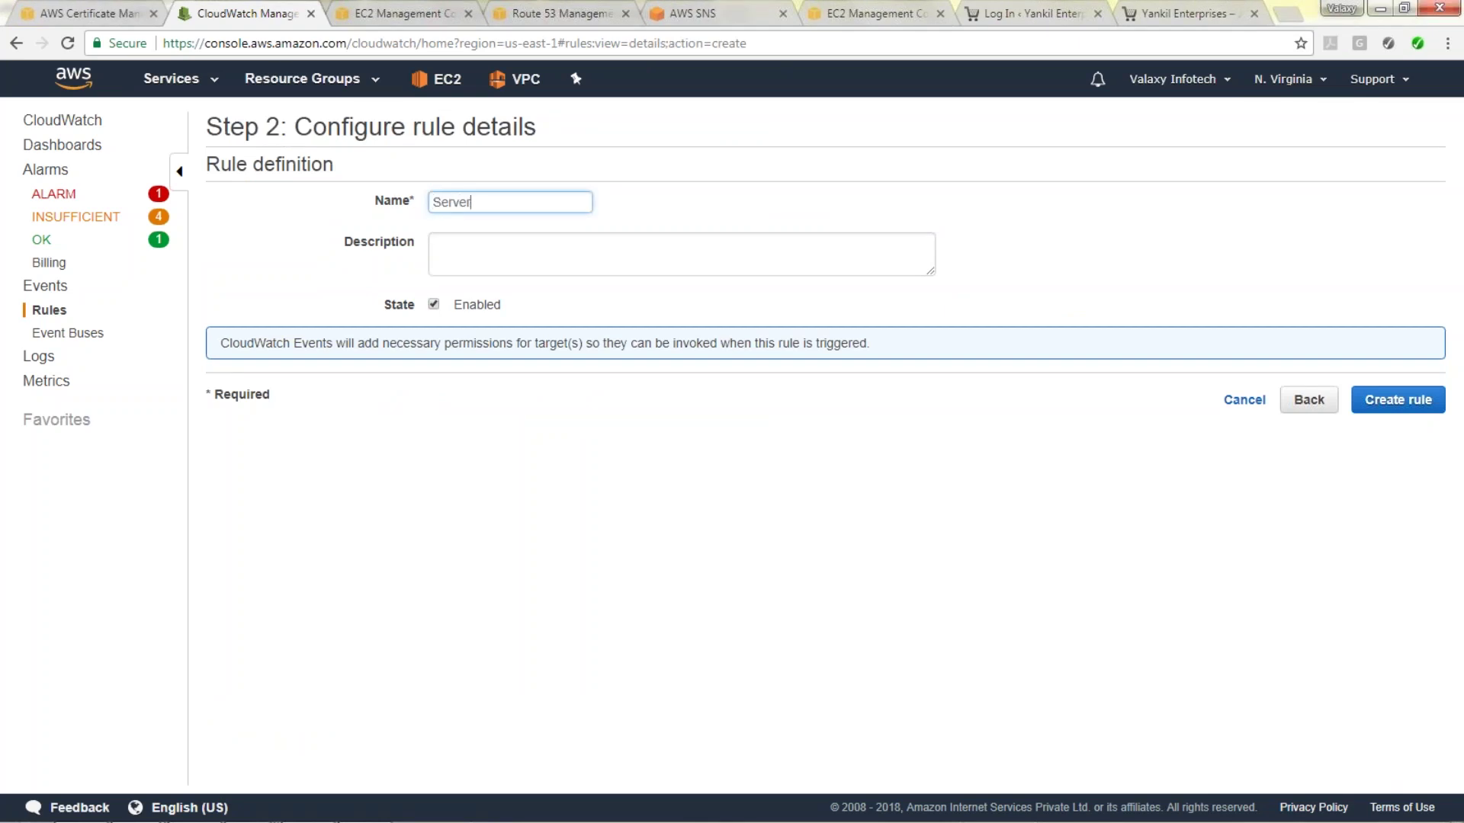
type("ServerDonw-Alert")
key("Tab")
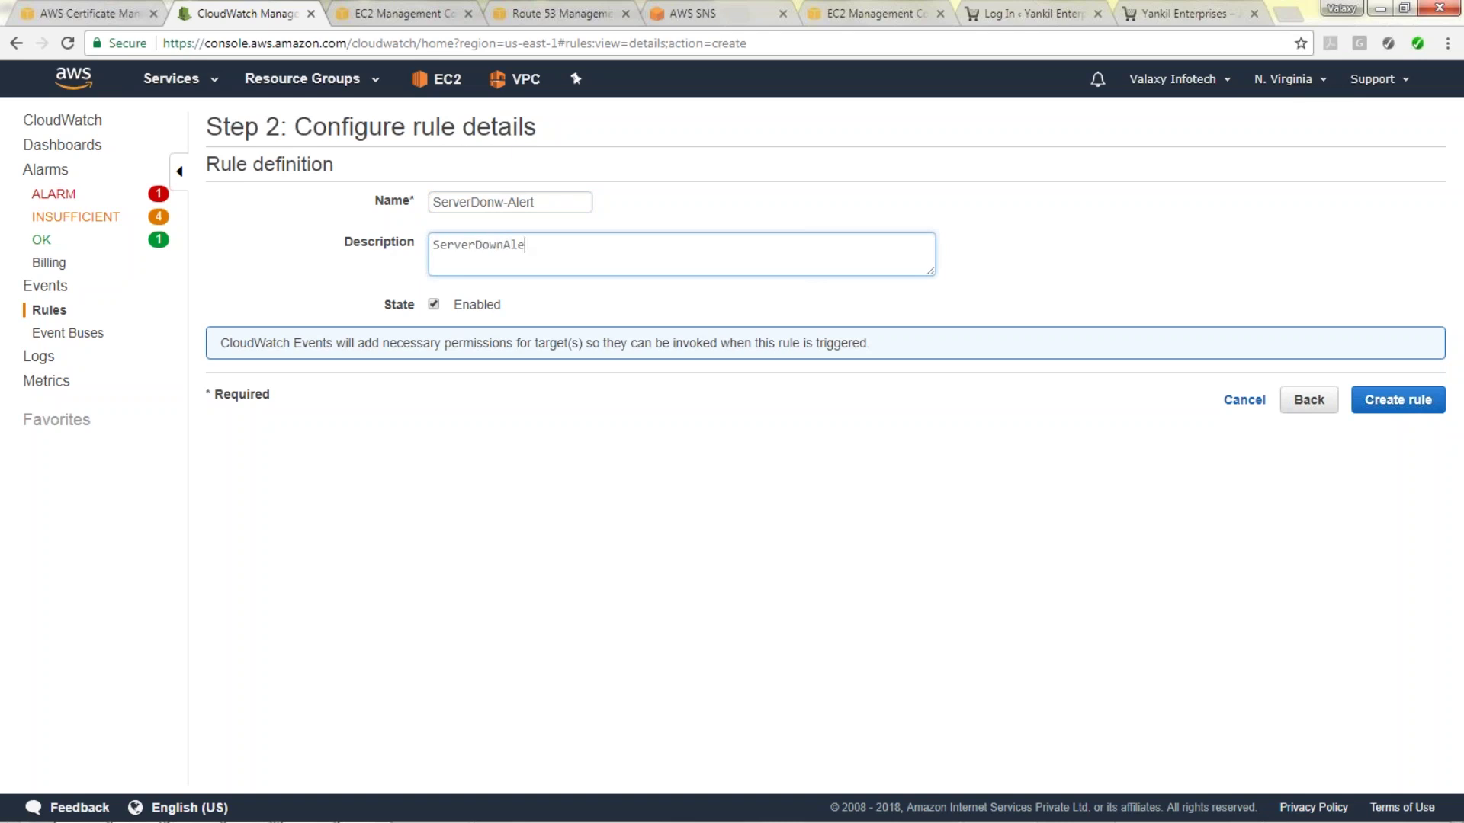
left_click(497, 202)
key("BackSpace")
key("Right")
type("n")
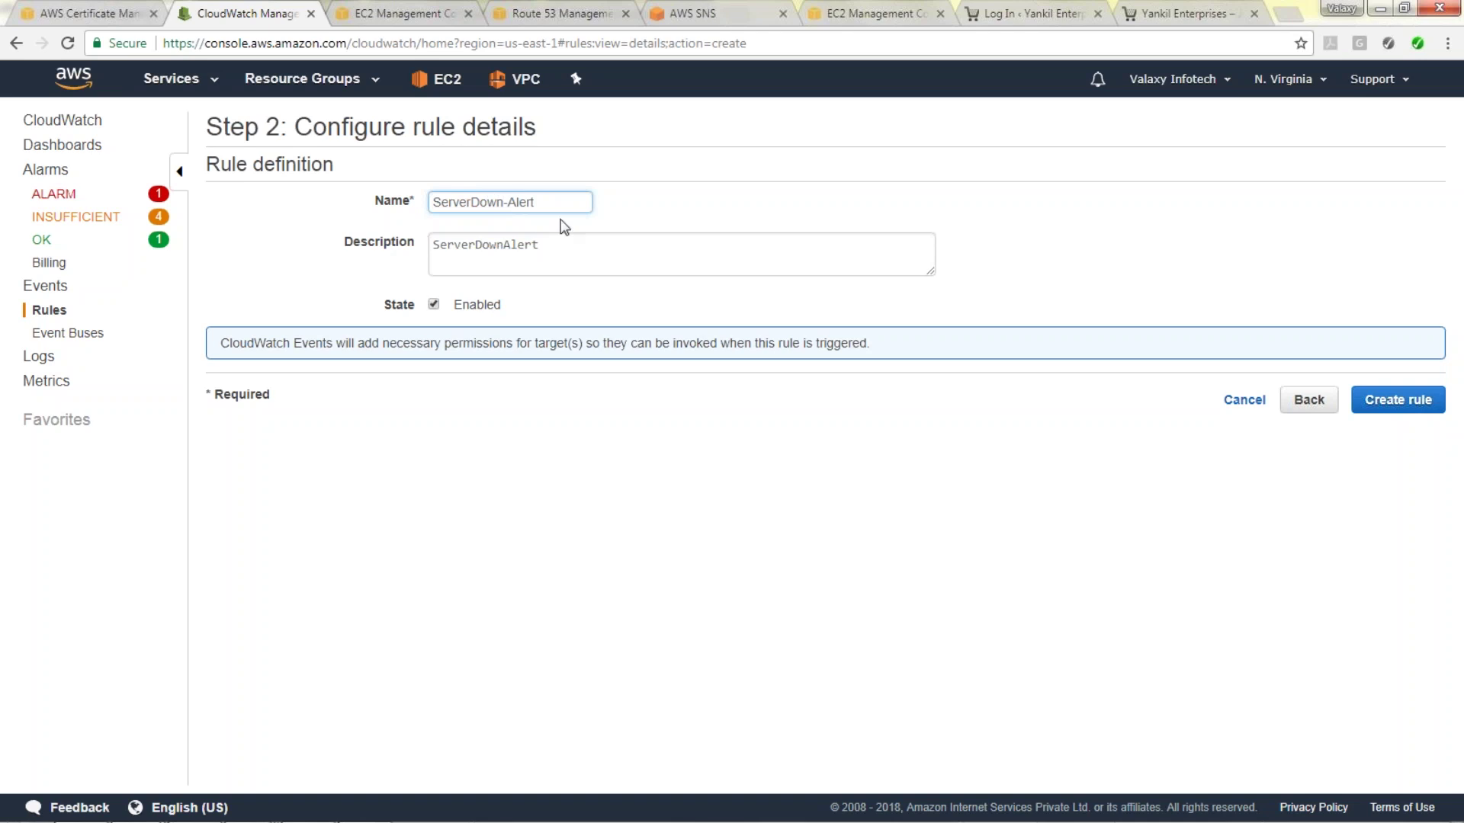
left_click(1402, 412)
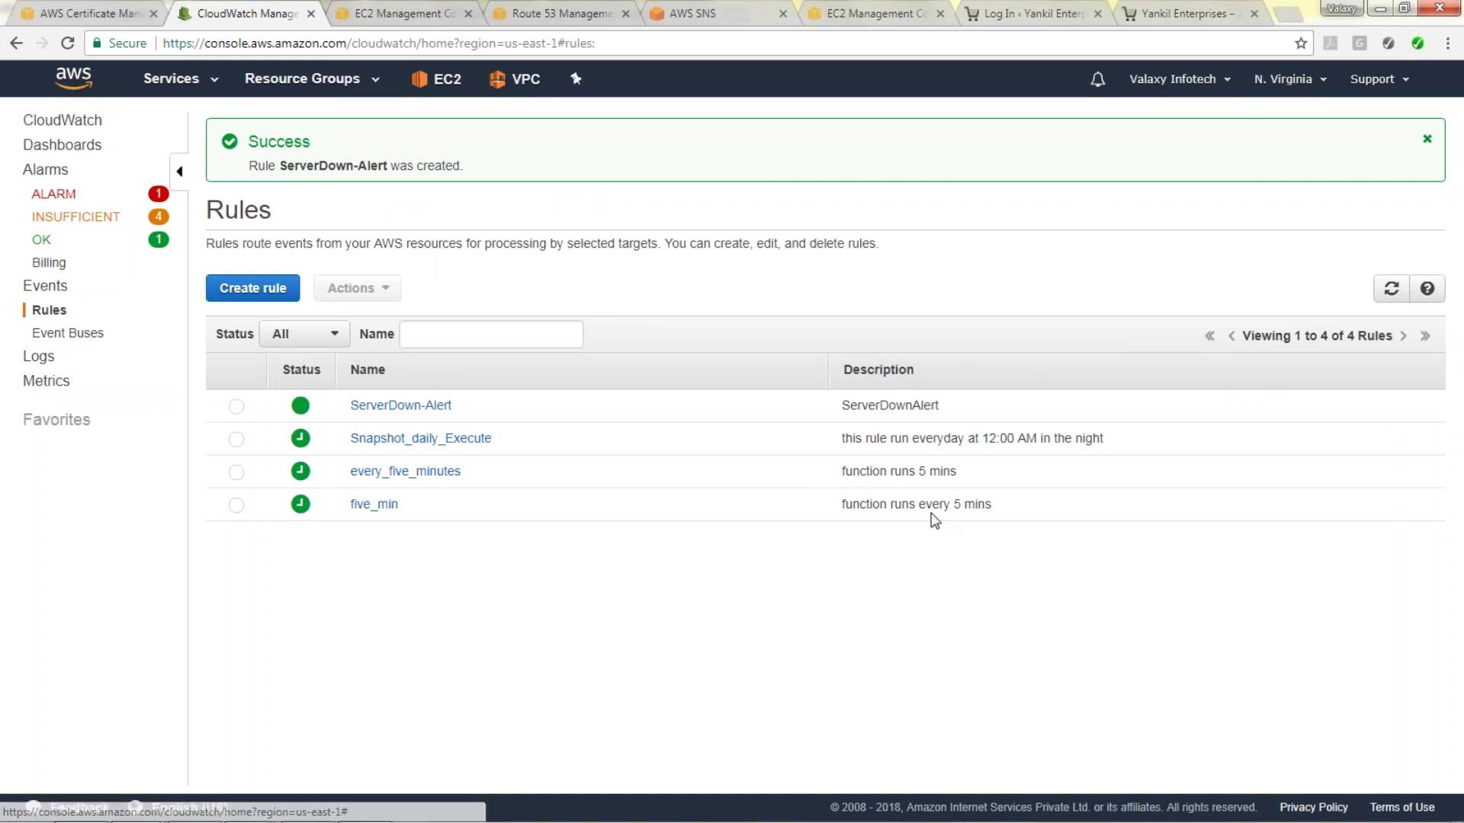
key("ctrl+Tab")
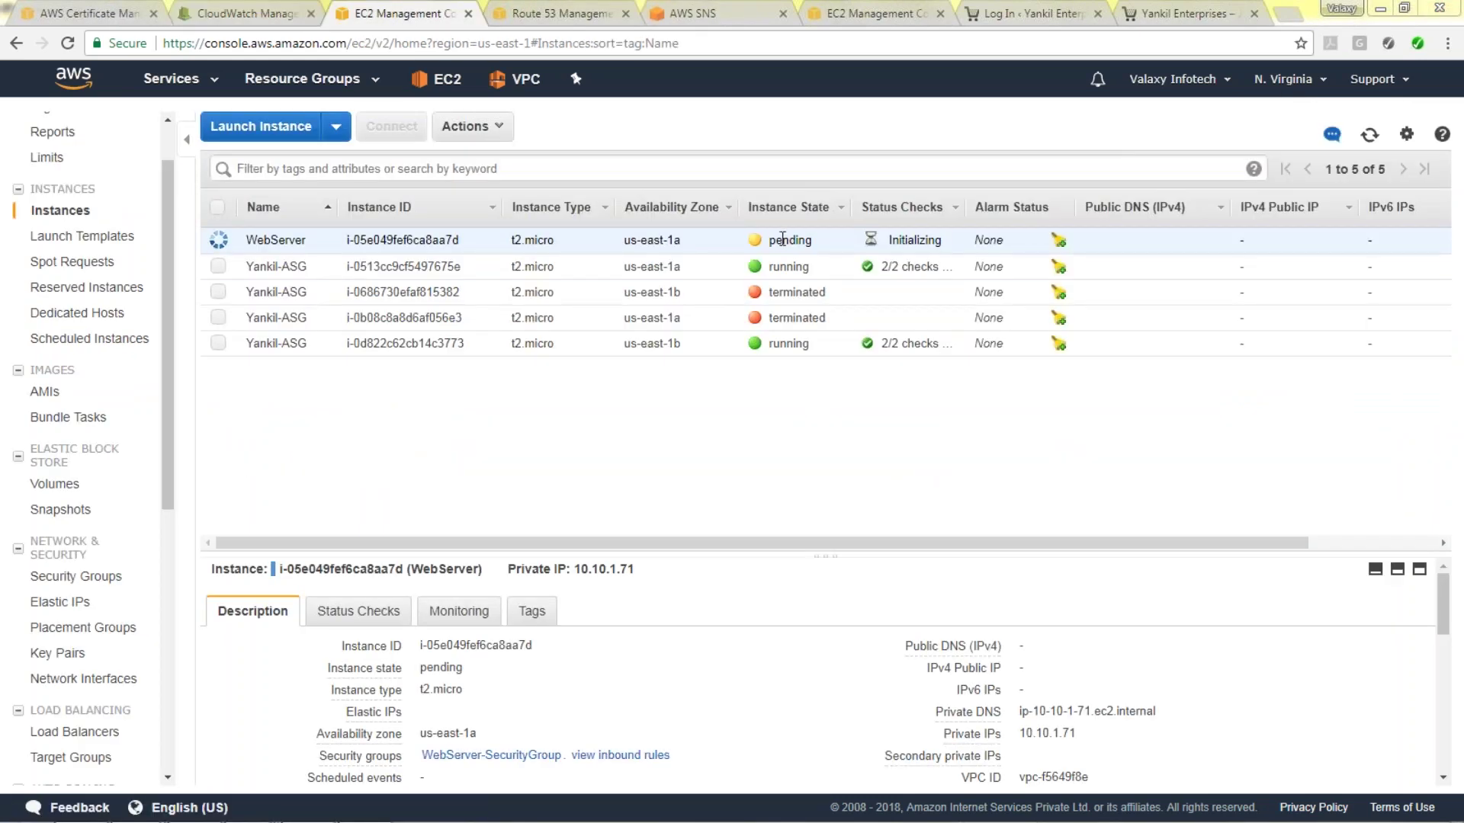
Remove the WebServer instance from the Yankil-ELB load balancer.
scroll(164, 338, "down", 3)
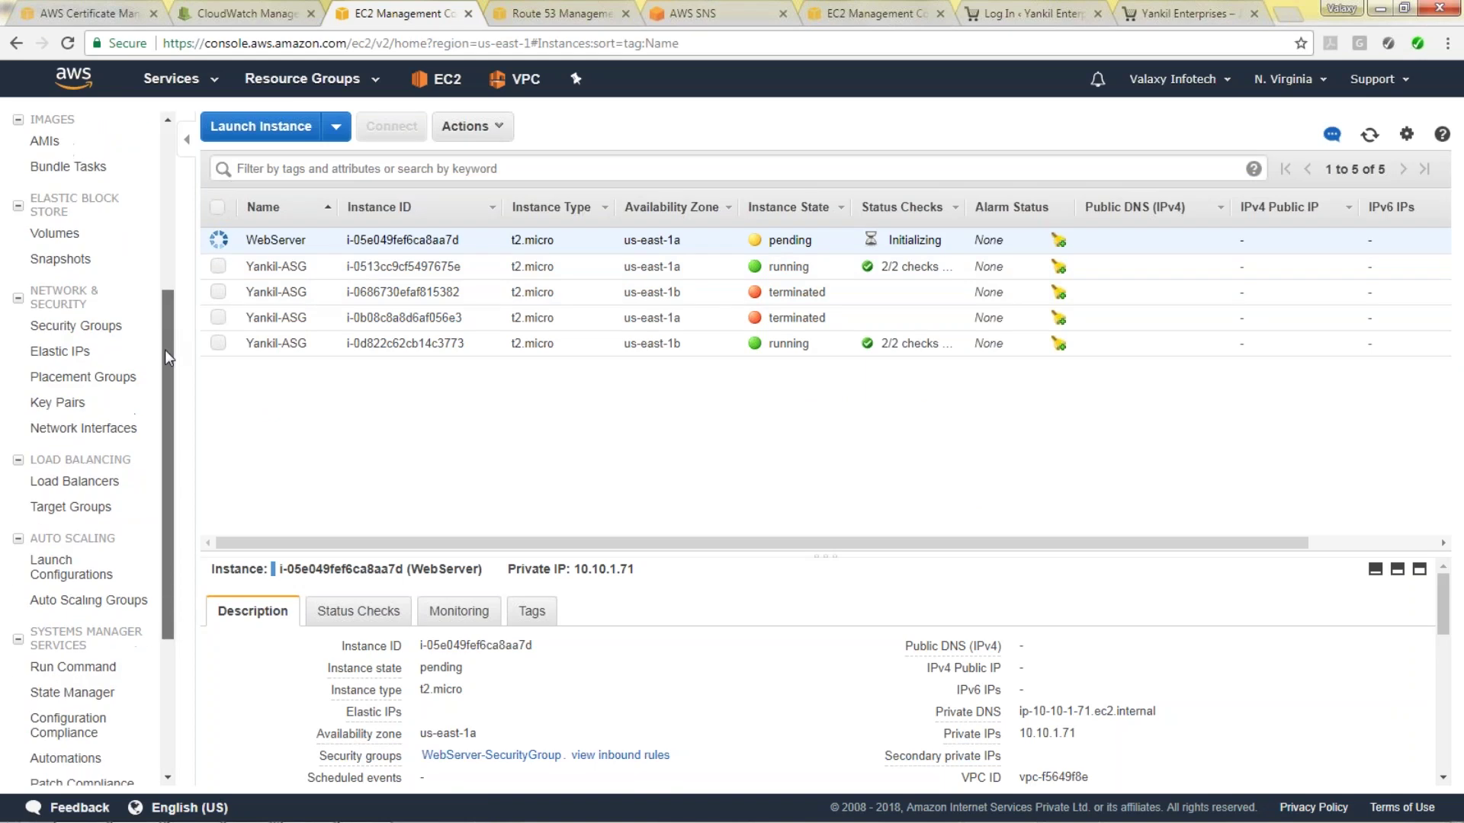
left_click(74, 481)
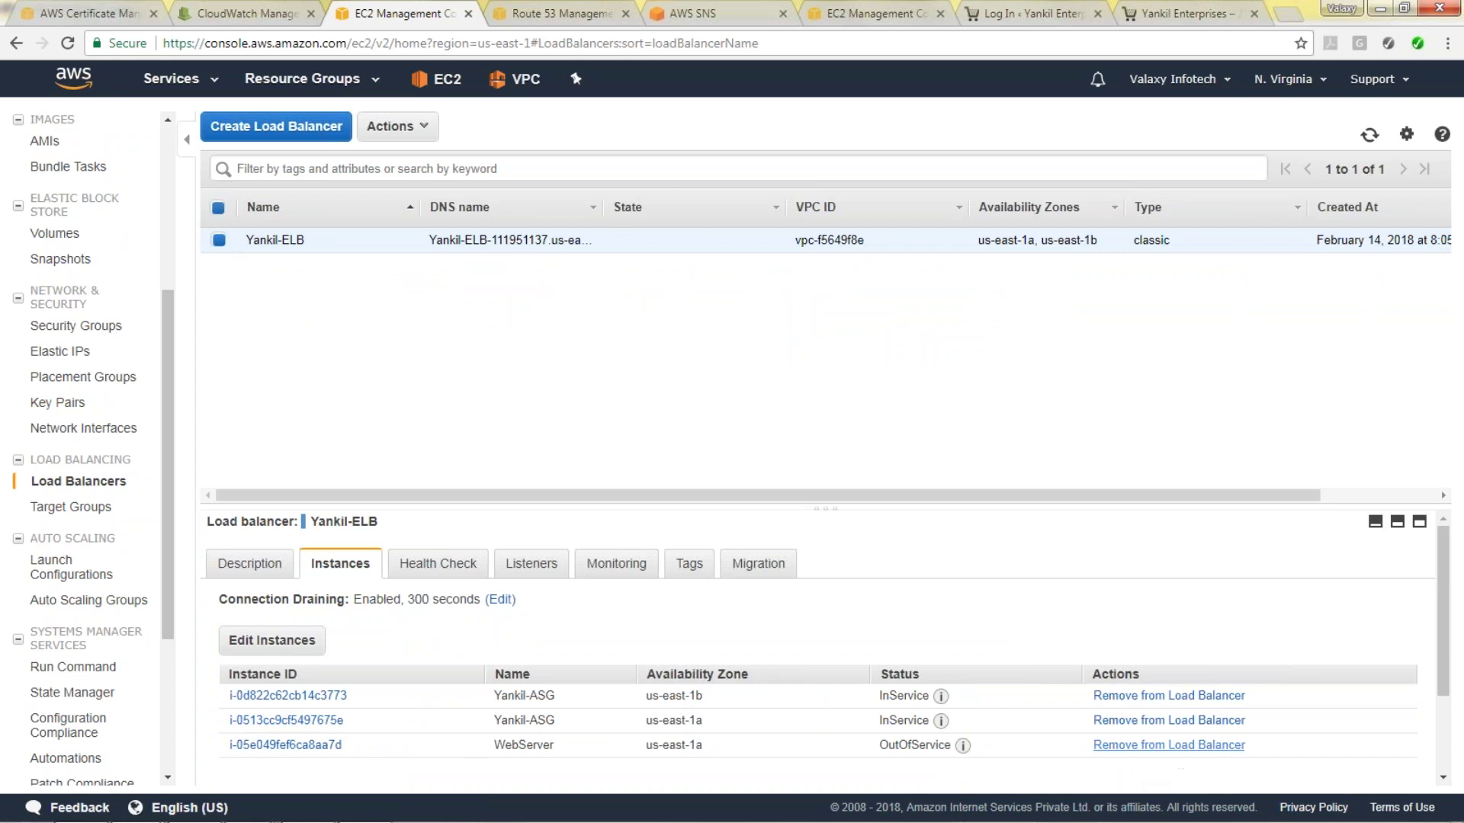
left_click(1169, 745)
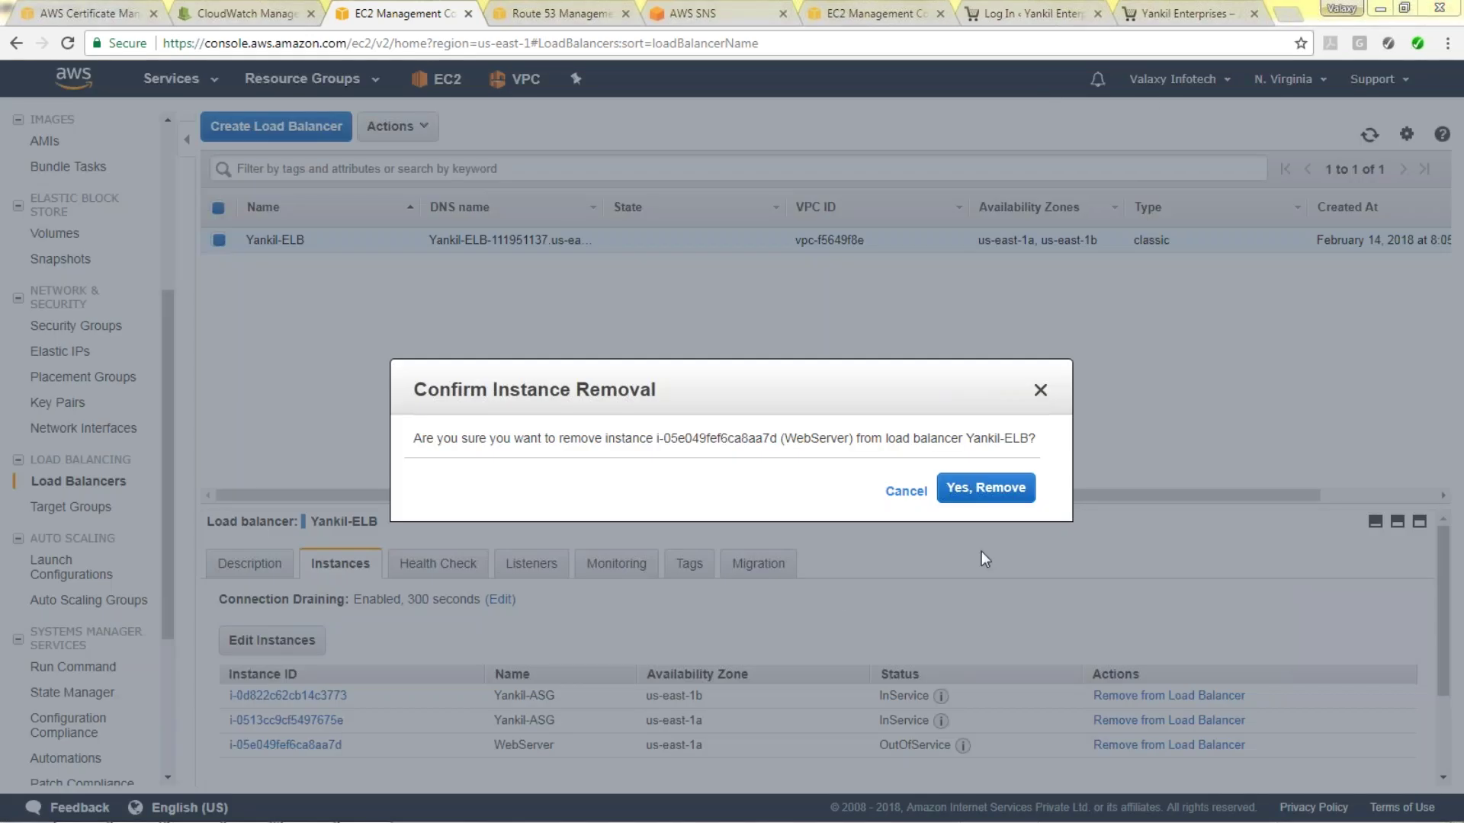
left_click(970, 496)
Stop the WebServer instance from the EC2 instances list.
left_click_drag(167, 358, 166, 132)
left_click(62, 279)
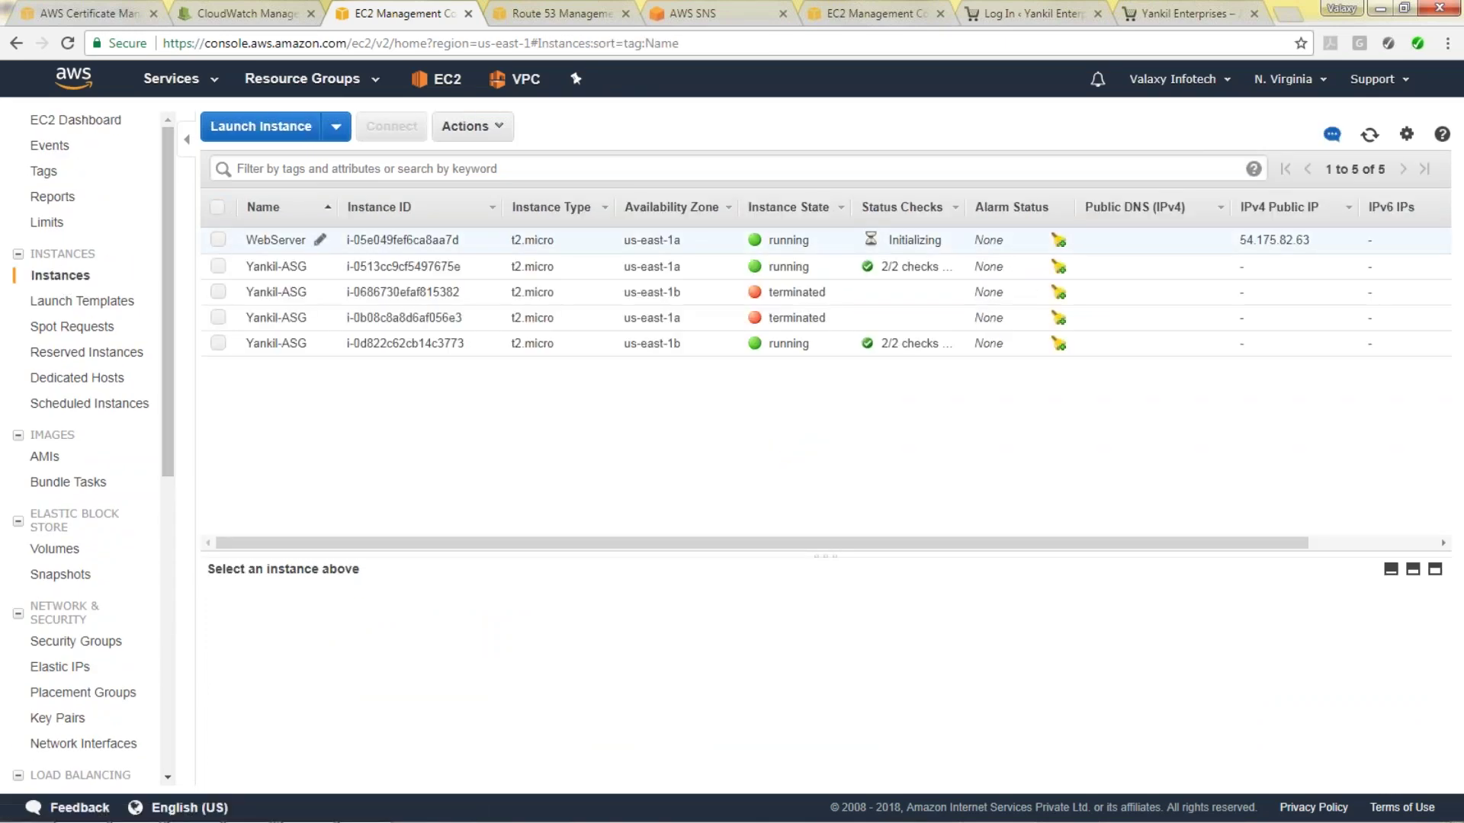
left_click(219, 241)
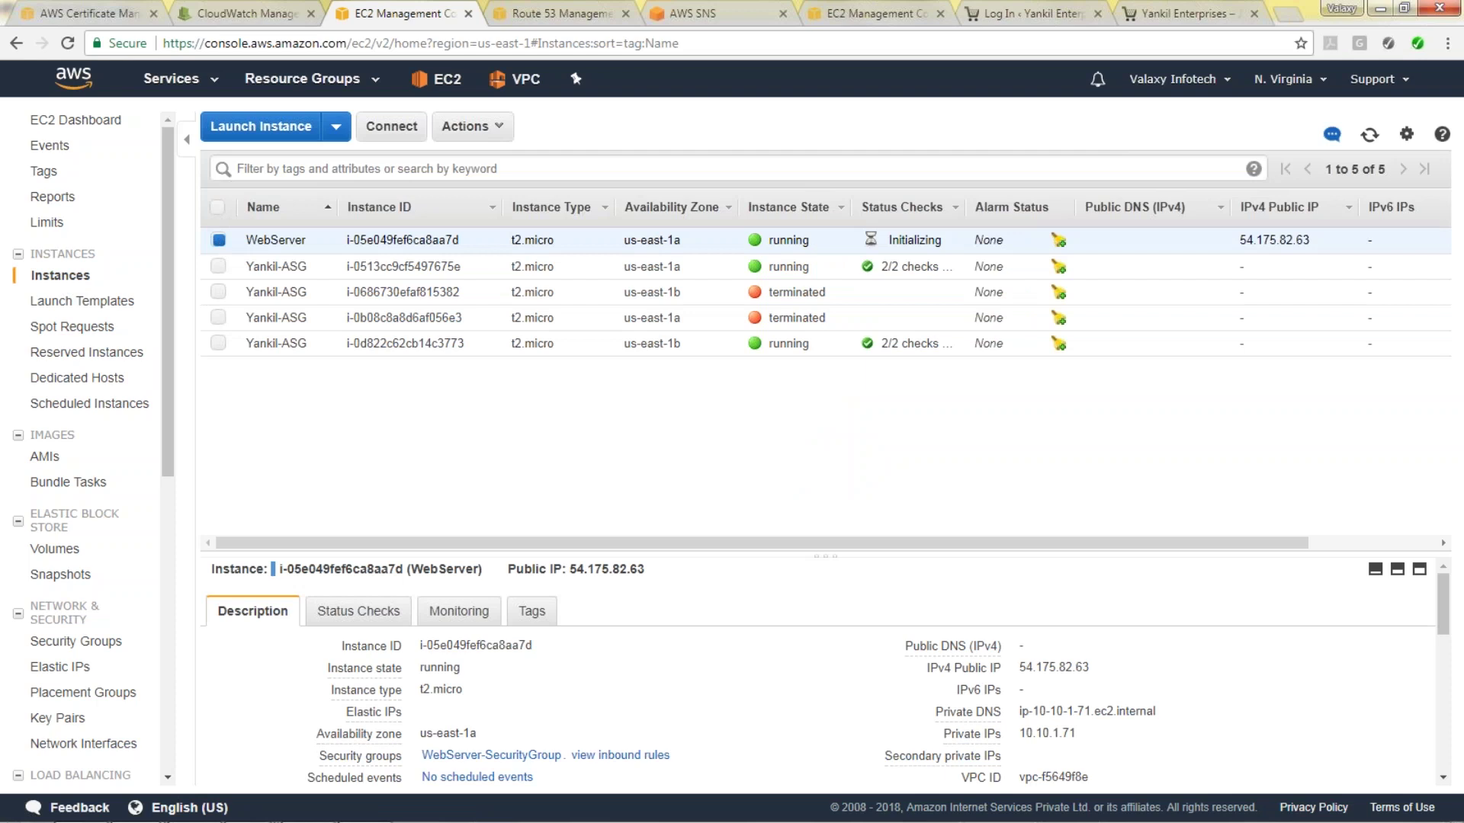
left_click(472, 125)
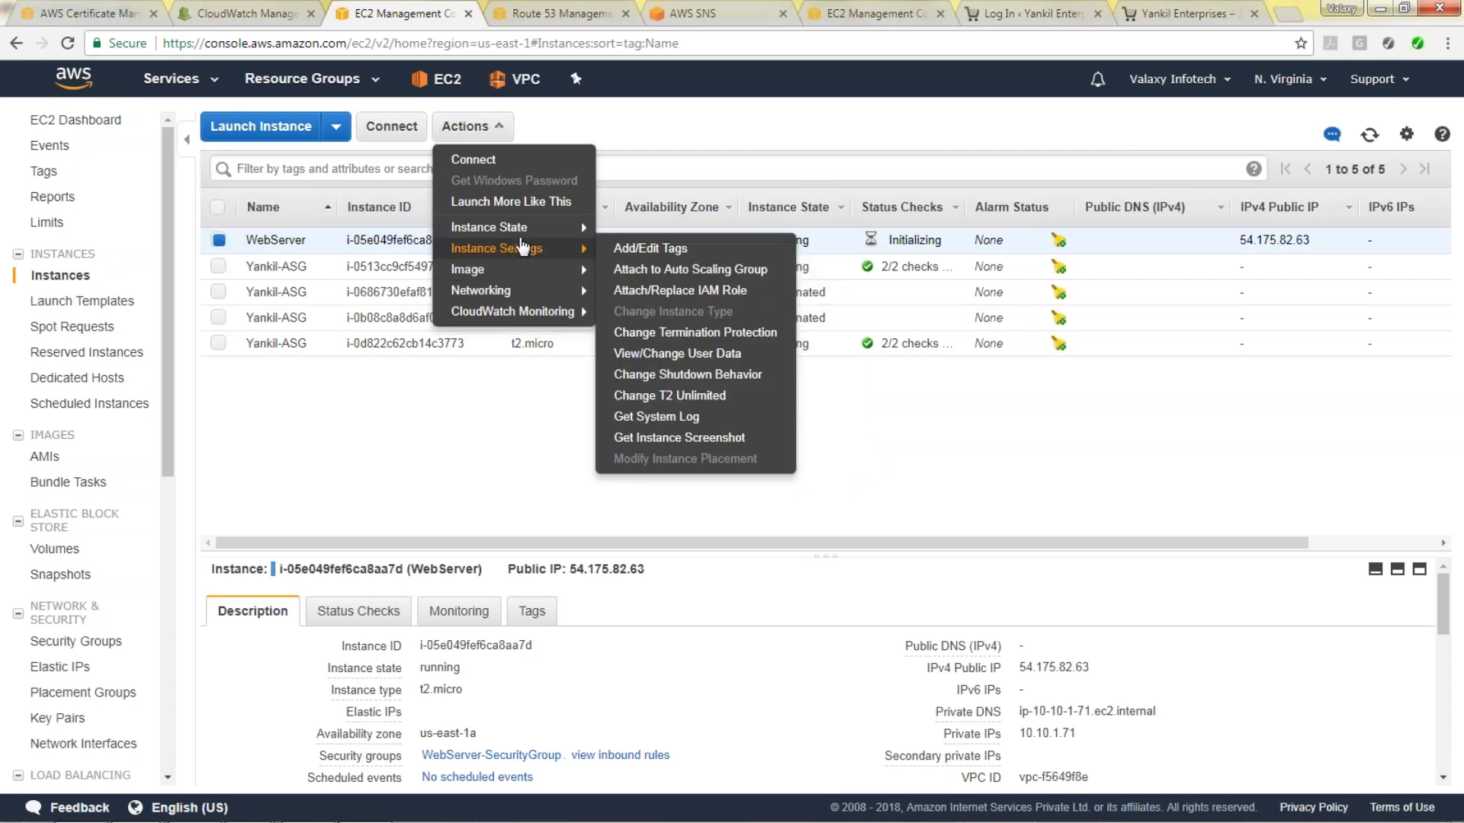
mouse_move(555, 227)
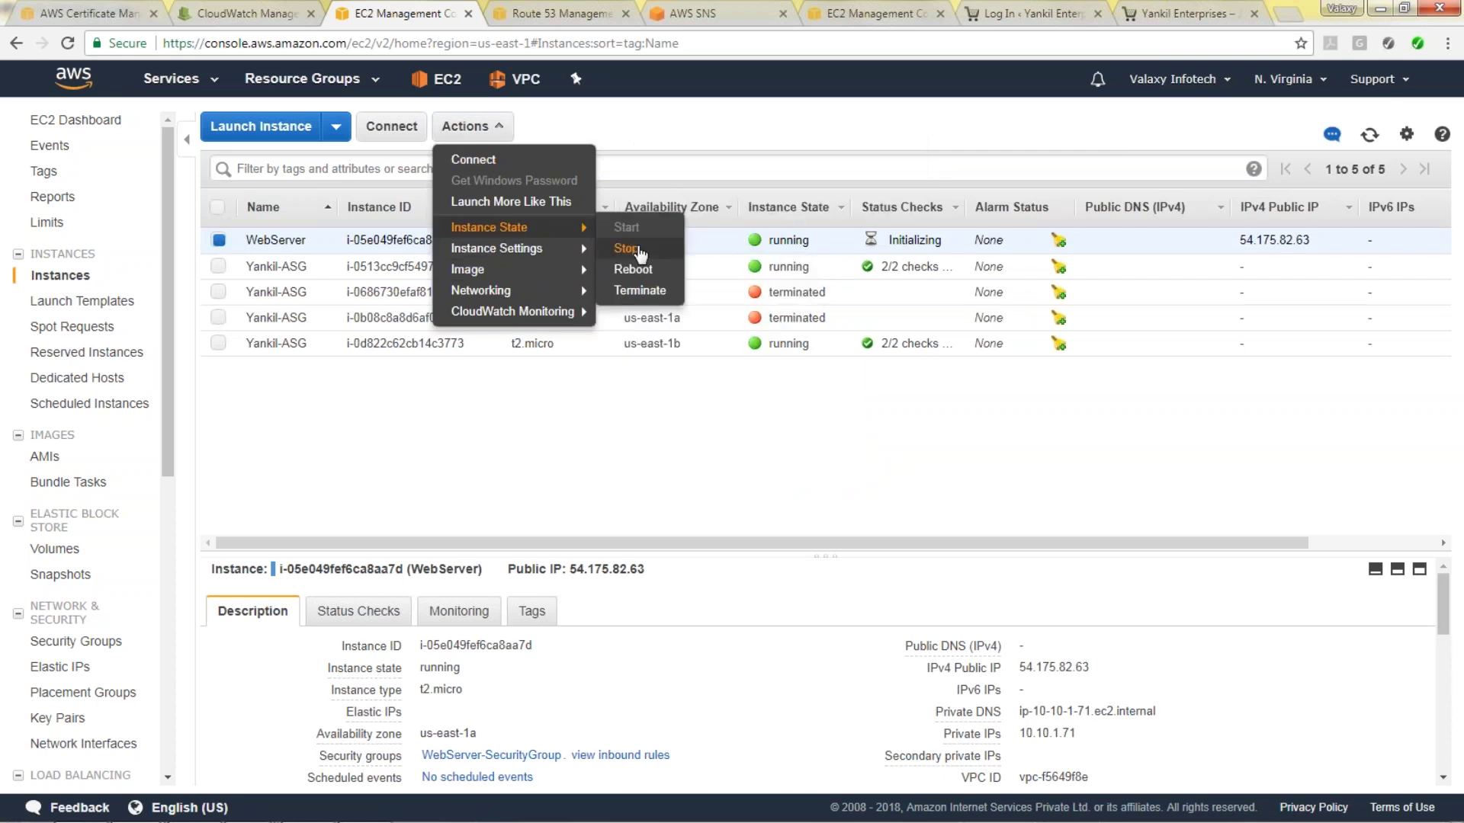
left_click(639, 250)
left_click(905, 562)
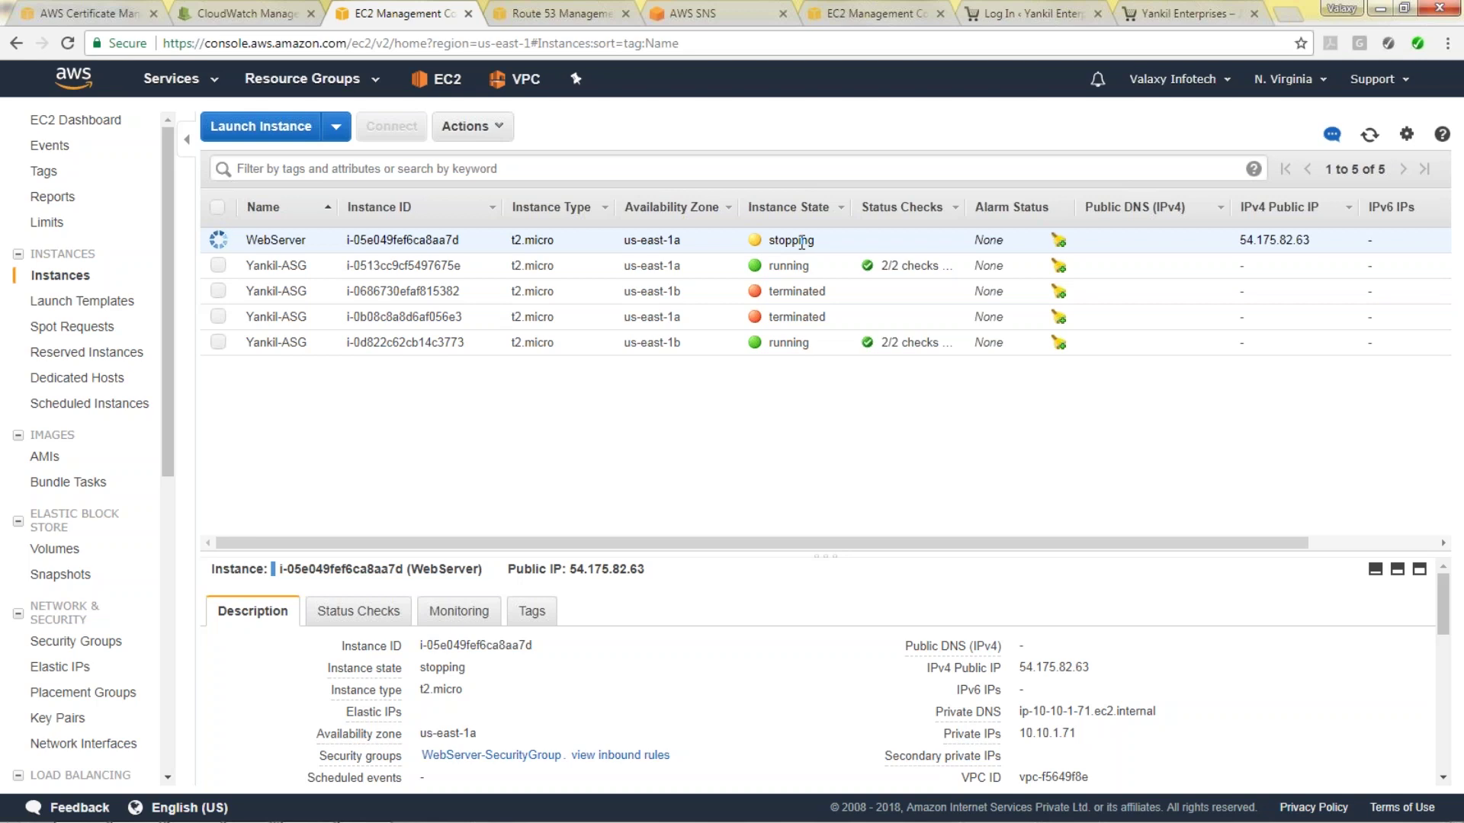
Refresh the Gmail inbox to look for the instance-stopped notification while checking the EC2 console.
mouse_move(144, 816)
left_click(320, 709)
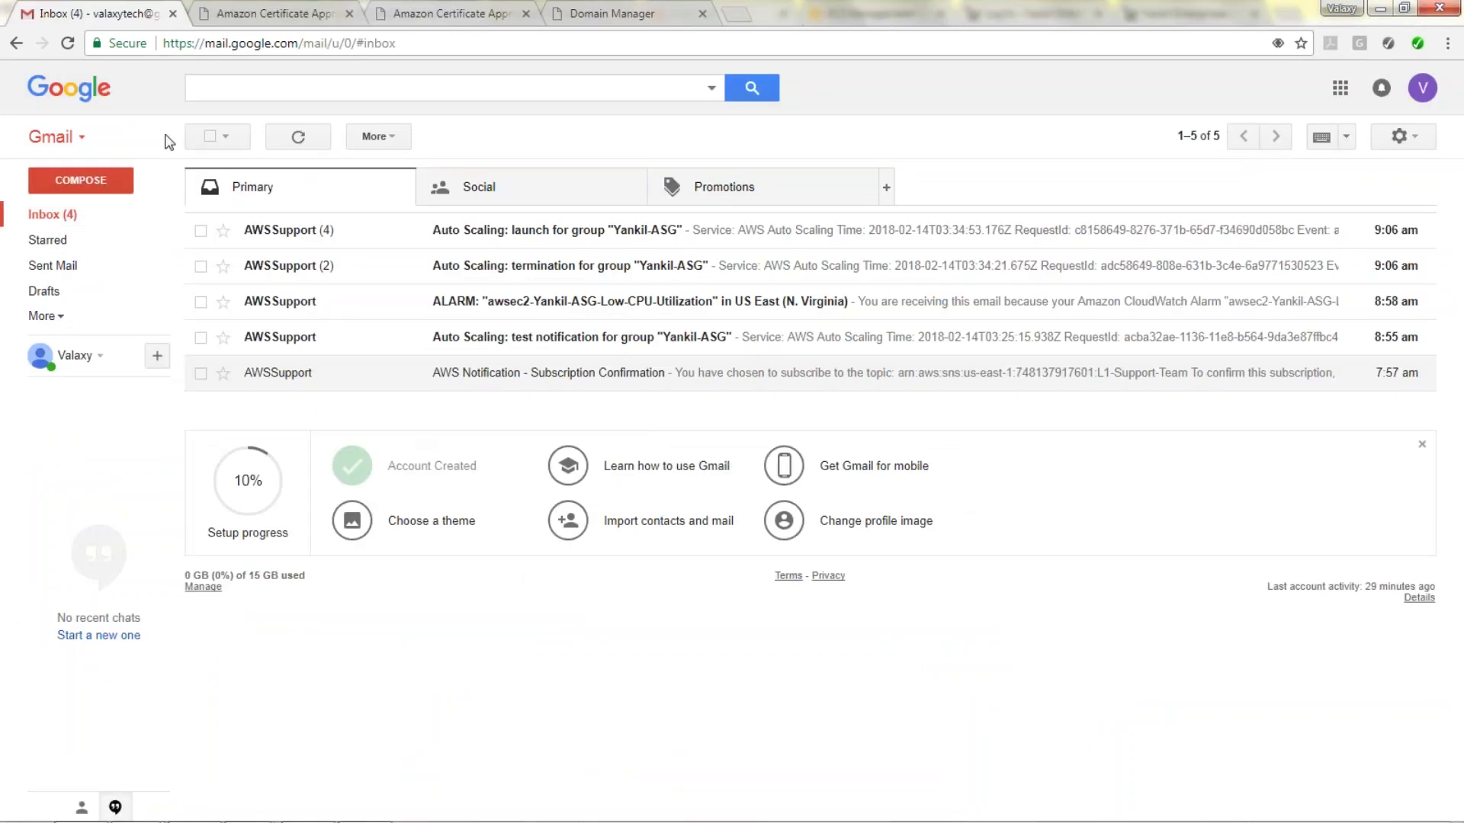
left_click(73, 221)
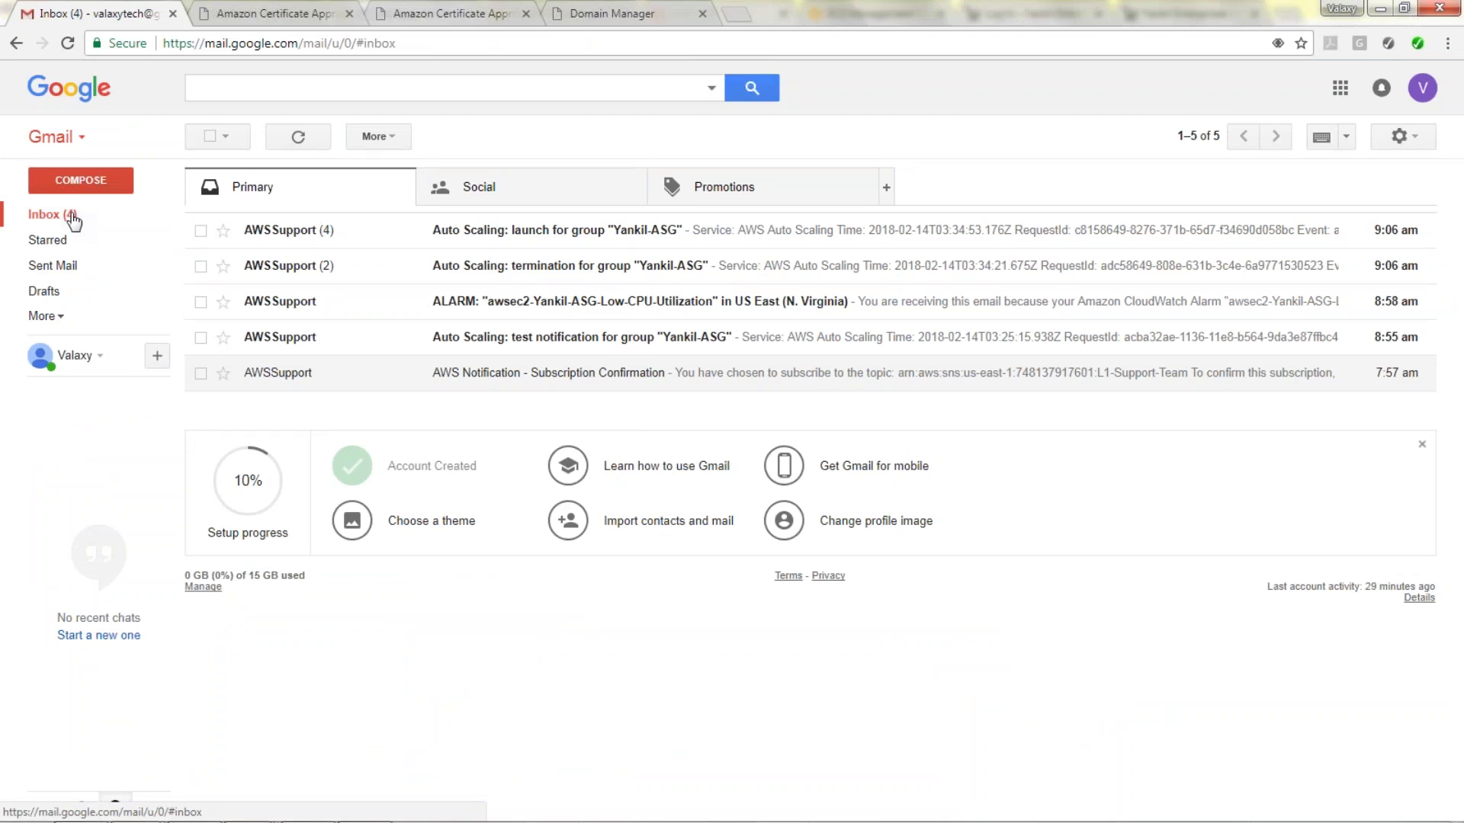
key("alt+Tab")
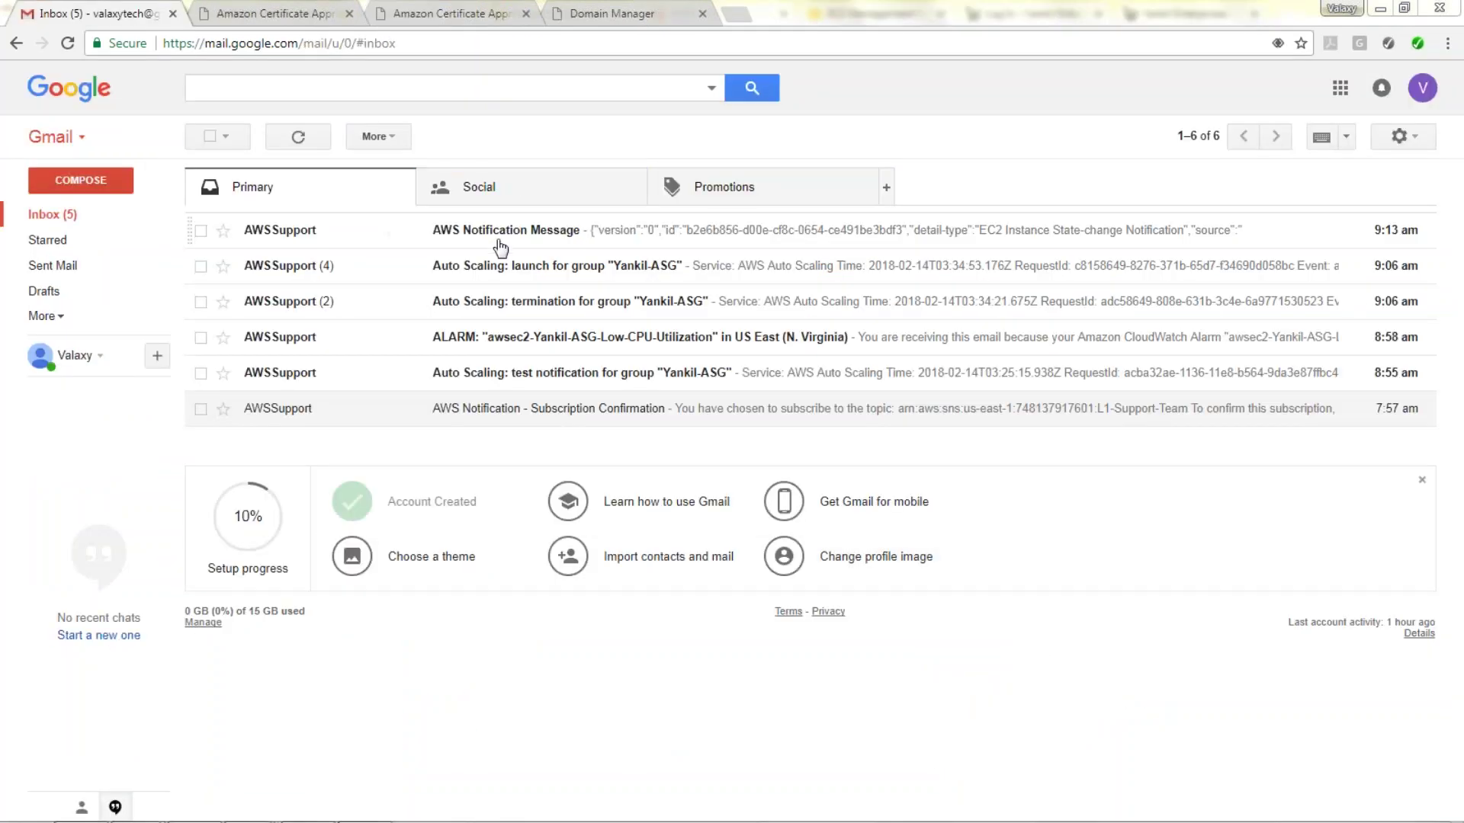
Read the AWS Notification Message, highlighting the instance ID and 'stopped' state, then return to EC2 instances.
left_click(474, 232)
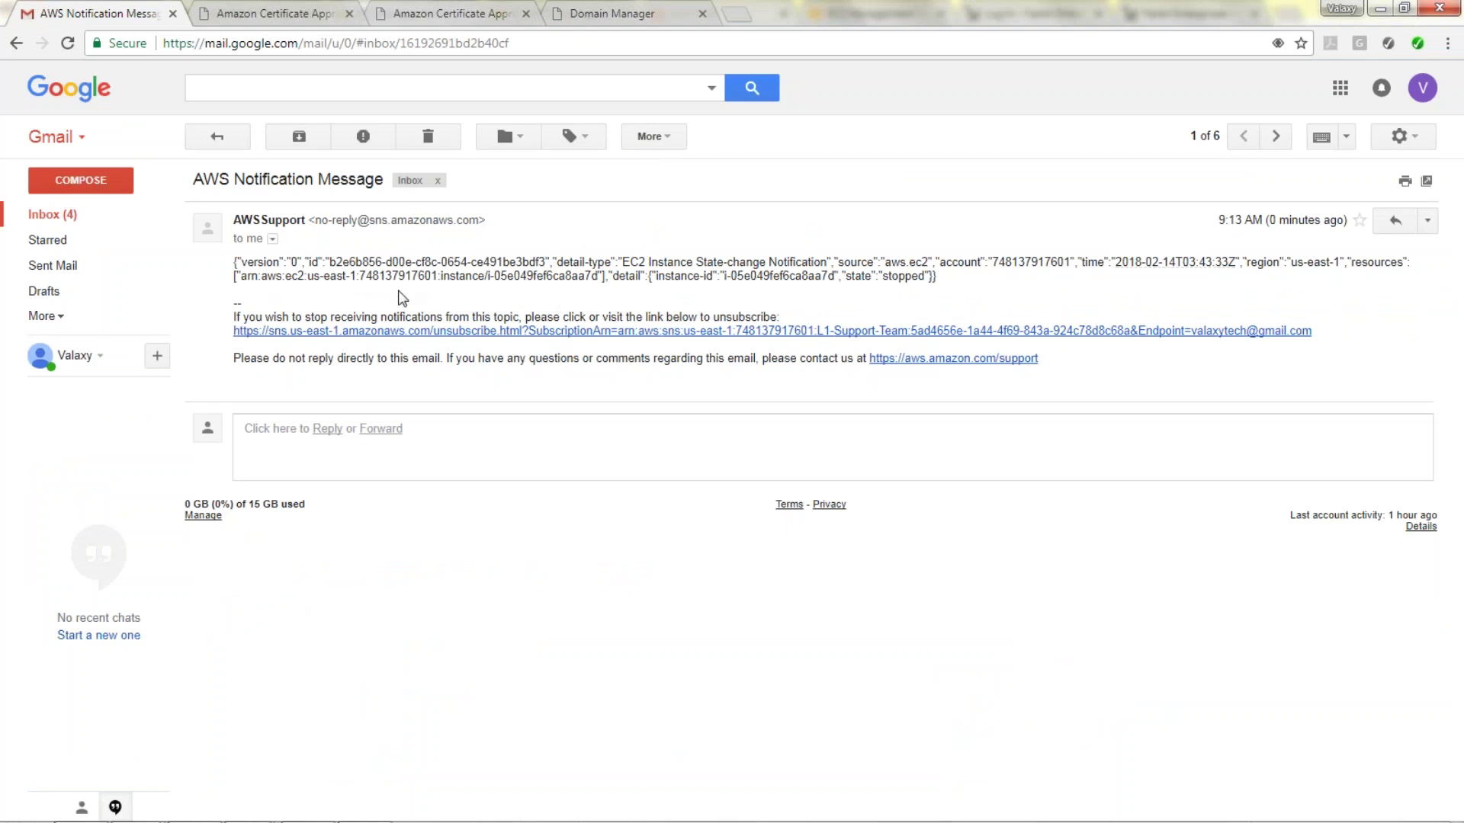
left_click_drag(491, 278, 617, 284)
double_click(908, 280)
key("alt+Tab")
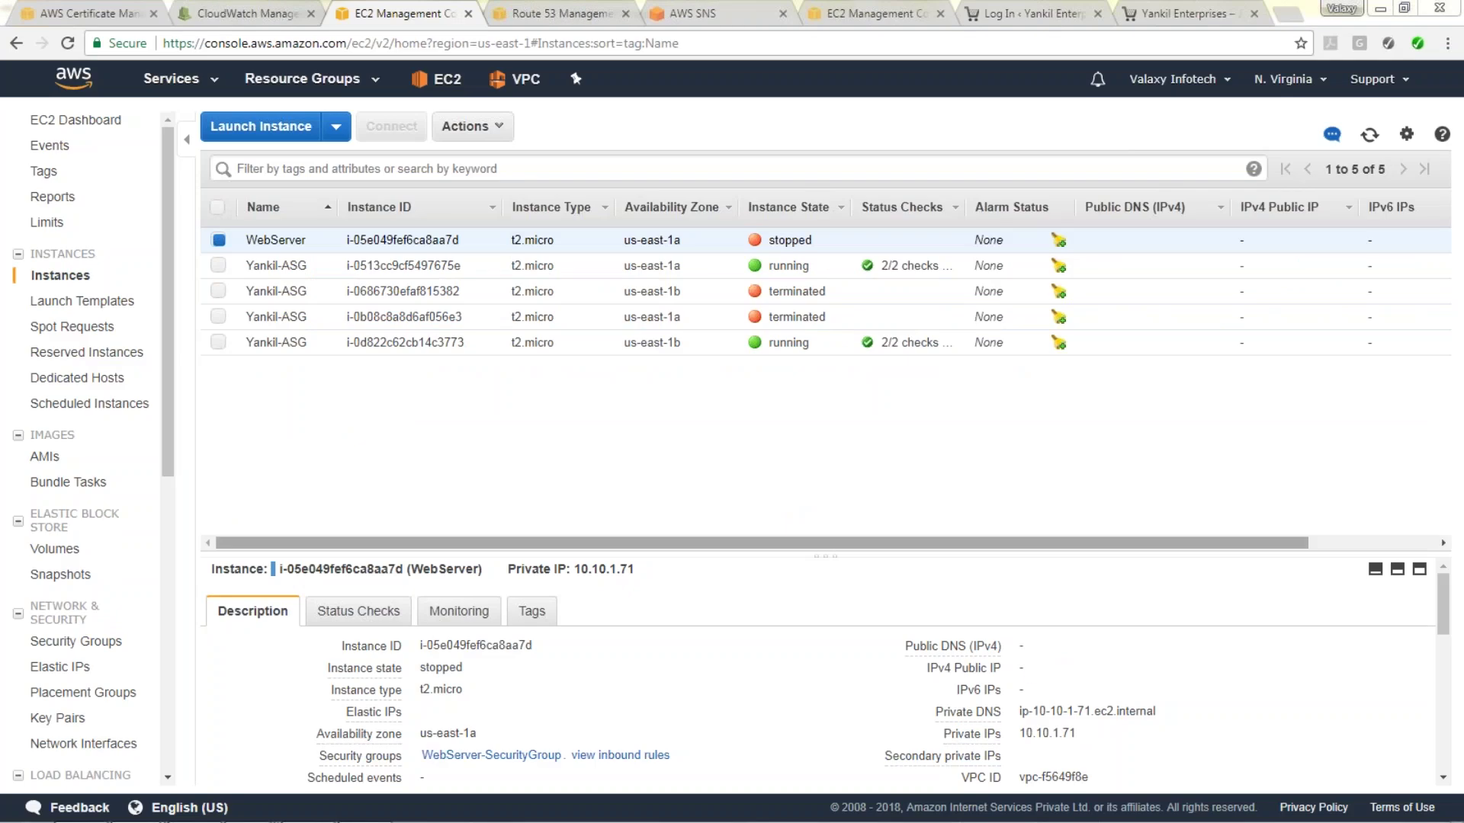